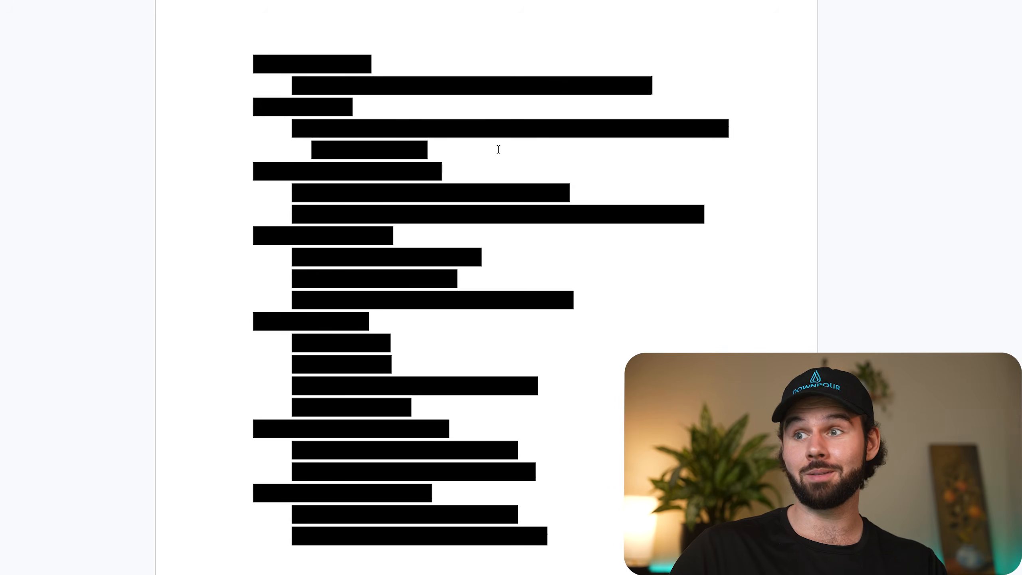
Remove the black highlight from the first bullet, "AI Art on Etsy".
left_click_drag(428, 56, 228, 58)
left_click(512, 0)
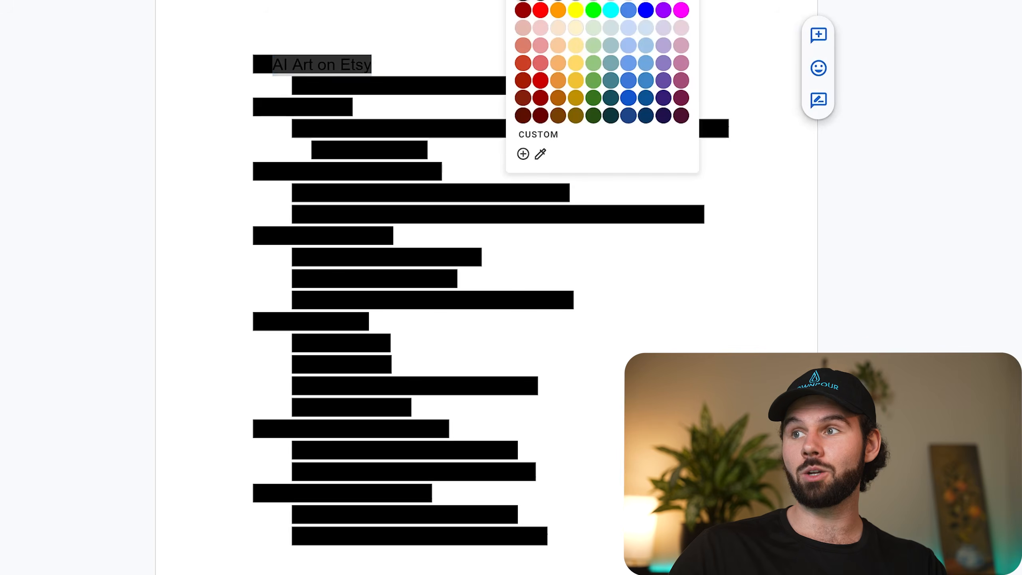
left_click(535, 0)
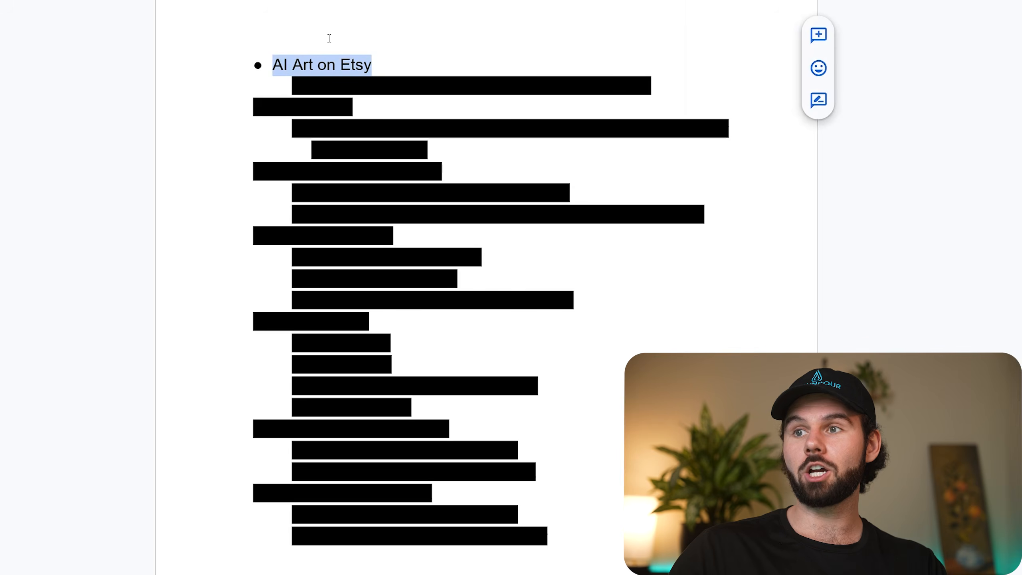
left_click(471, 70)
Remove the black highlight from the sub-bullet "High returns, high labor, most people start blind".
left_click_drag(698, 92, 279, 92)
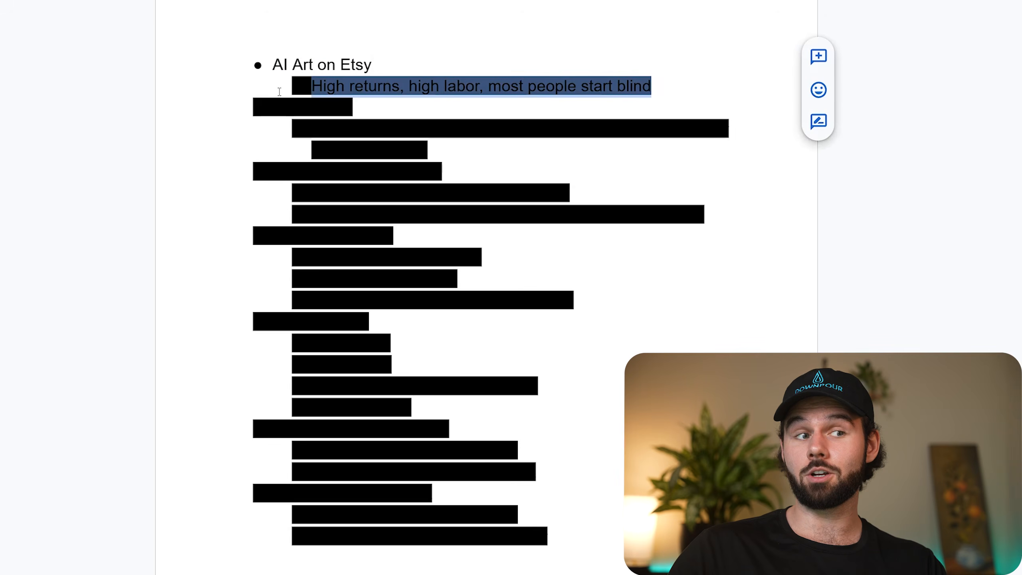
left_click(512, 0)
left_click(510, 2)
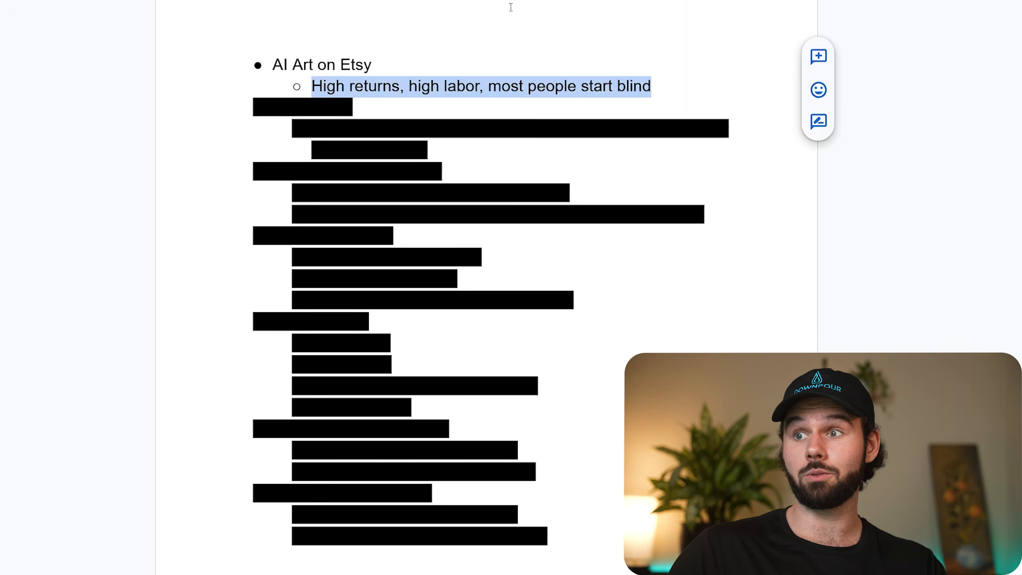
left_click(364, 86)
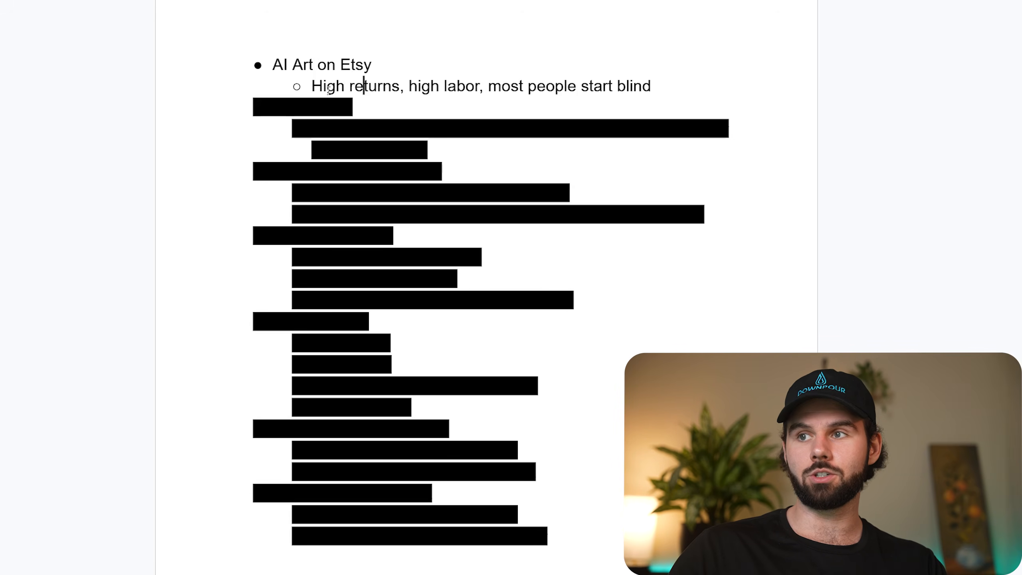
Point out the phrases "High returns" and "high labor" in the sub-bullet by selecting each in turn.
left_click_drag(327, 90, 369, 91)
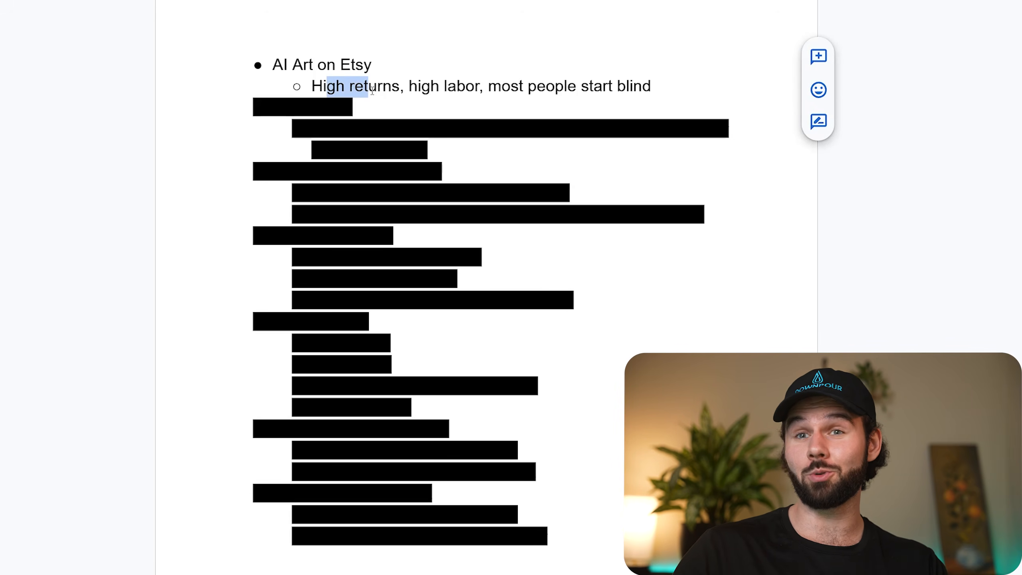
left_click(417, 87)
left_click_drag(405, 87, 482, 88)
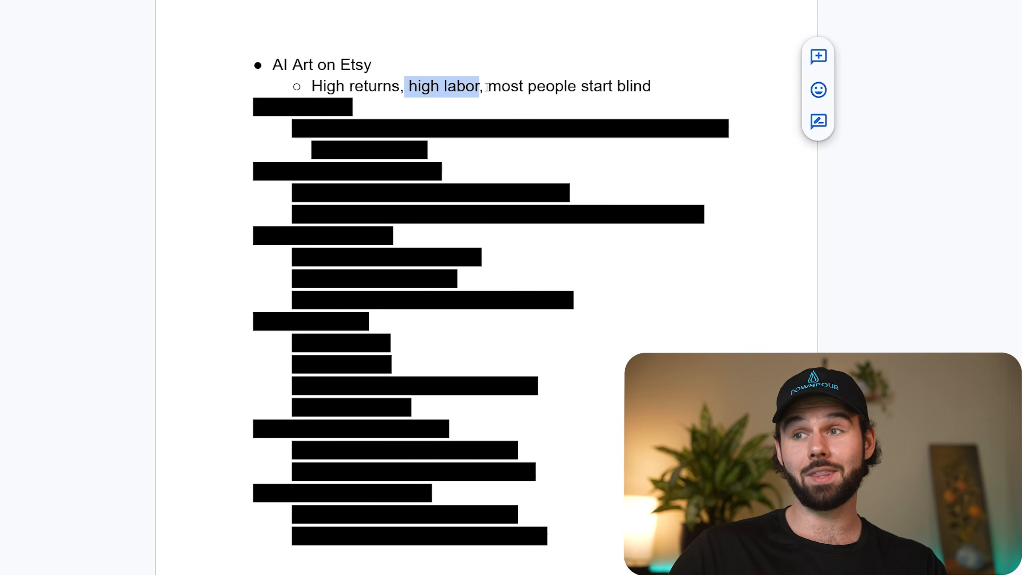
left_click(487, 87)
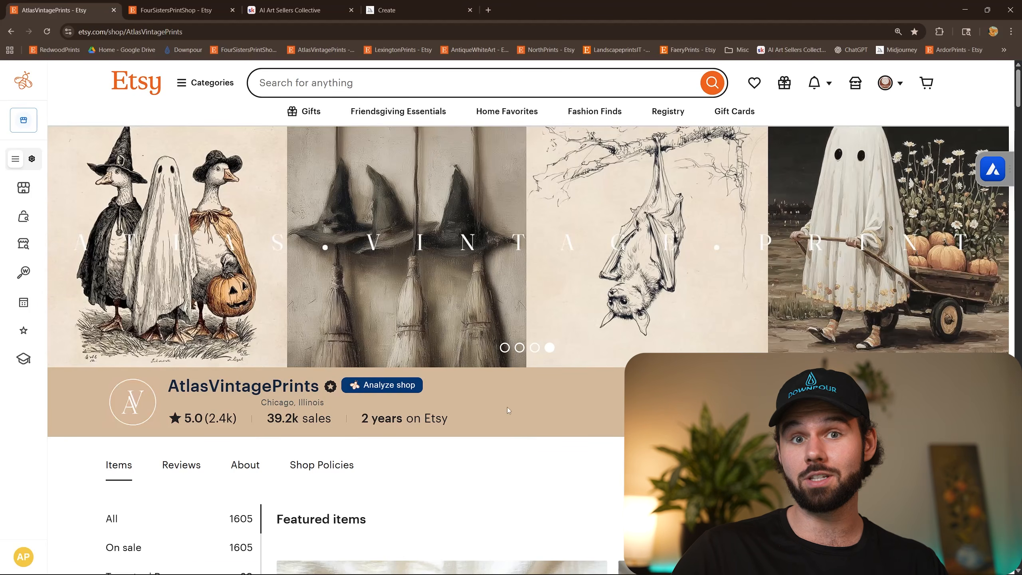
Check how long the AtlasVintagePrints shop has been on Etsy in its shop header.
scroll(558, 411, "down", 1)
left_click_drag(361, 371, 461, 373)
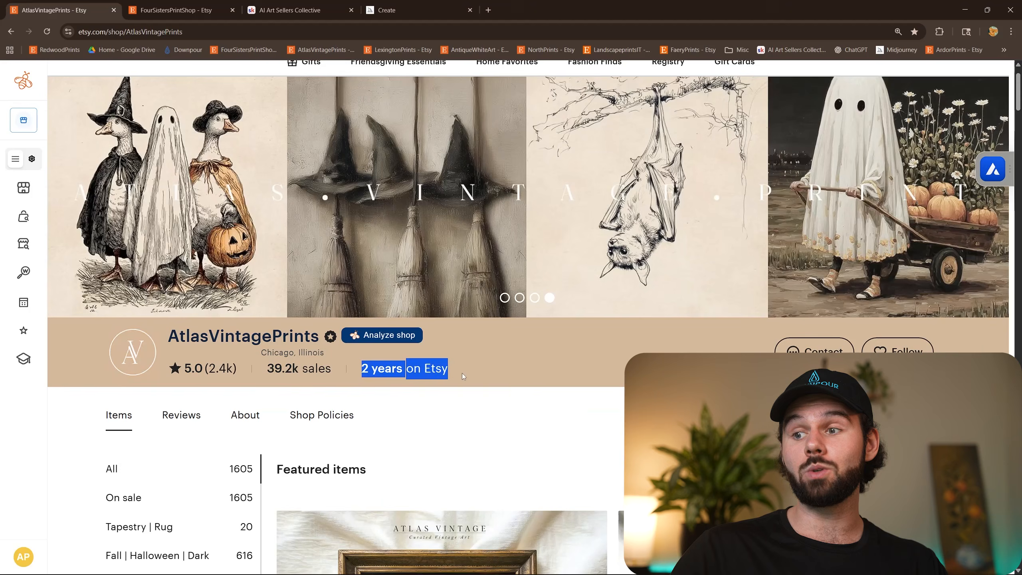
left_click(471, 402)
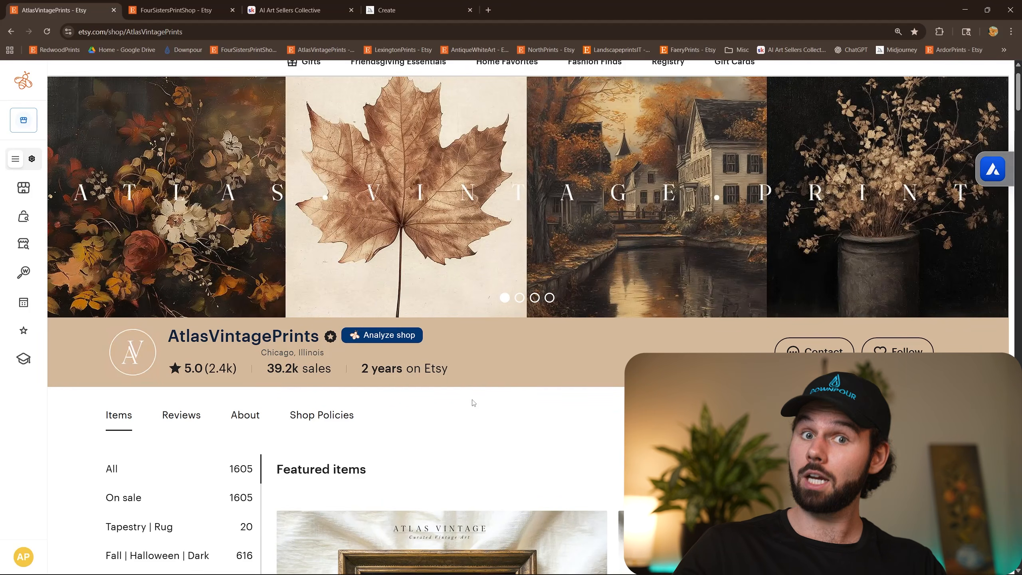
Look through the featured and first-page listings of the AtlasVintagePrints shop, examining the print styles and prices.
scroll(480, 393, "down", 8)
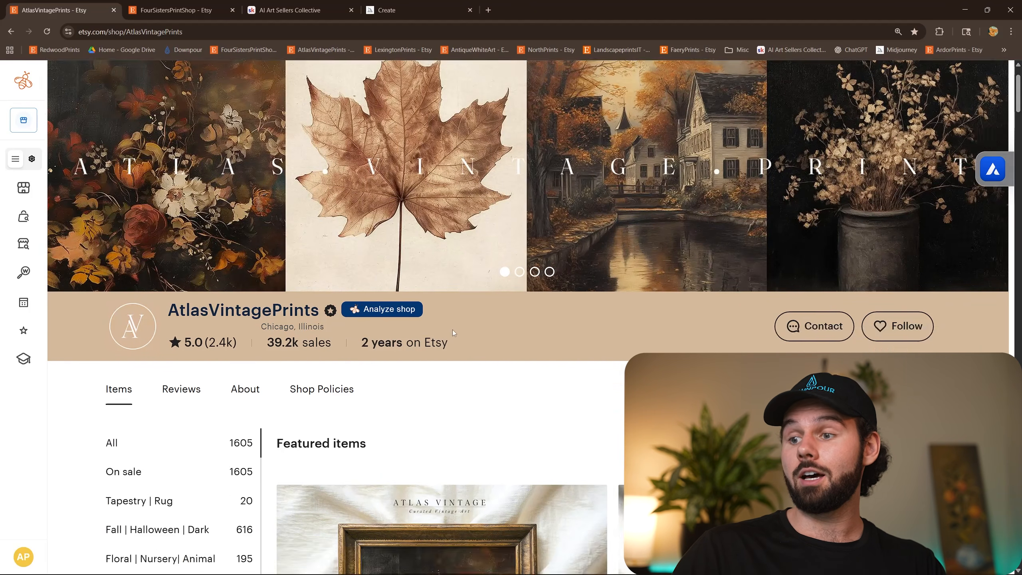
scroll(250, 435, "down", 10)
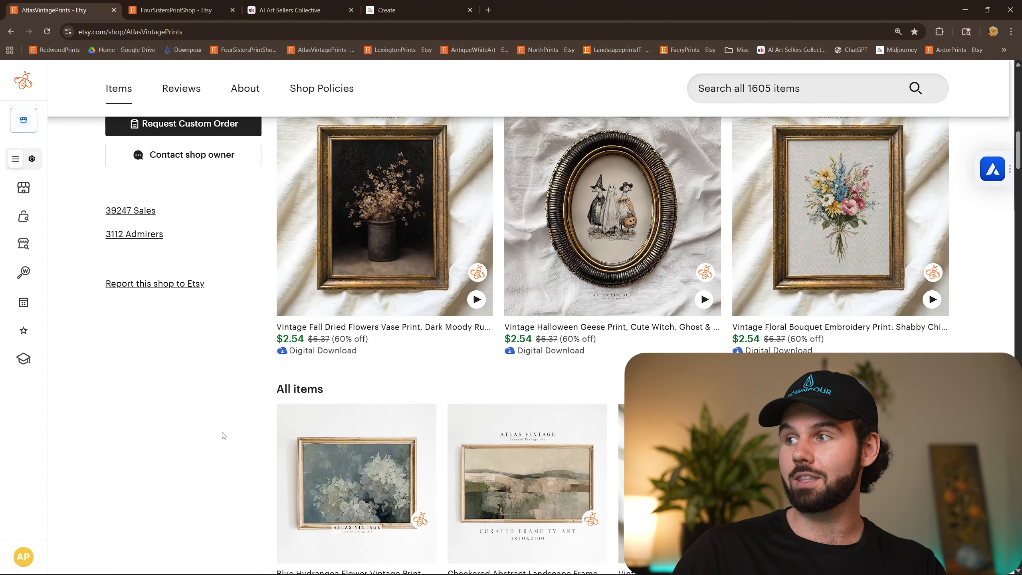
scroll(210, 434, "down", 6)
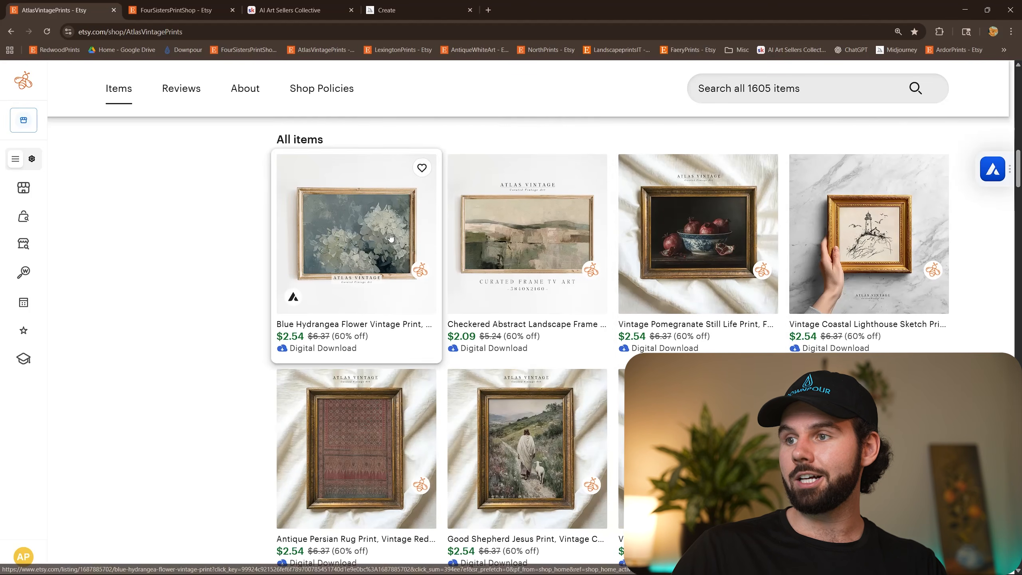
scroll(390, 238, "down", 5)
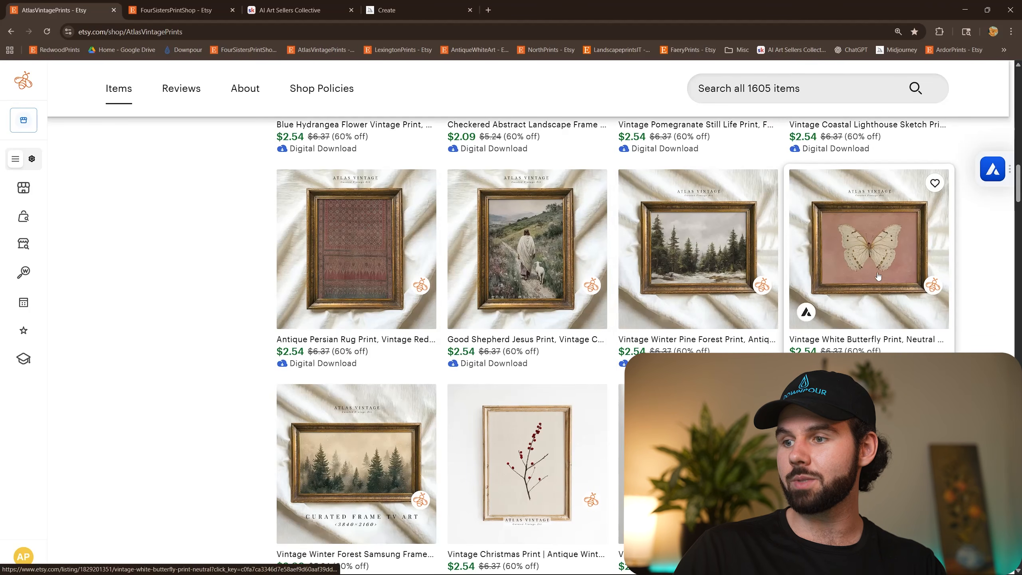
scroll(505, 308, "down", 4)
scroll(455, 351, "down", 3)
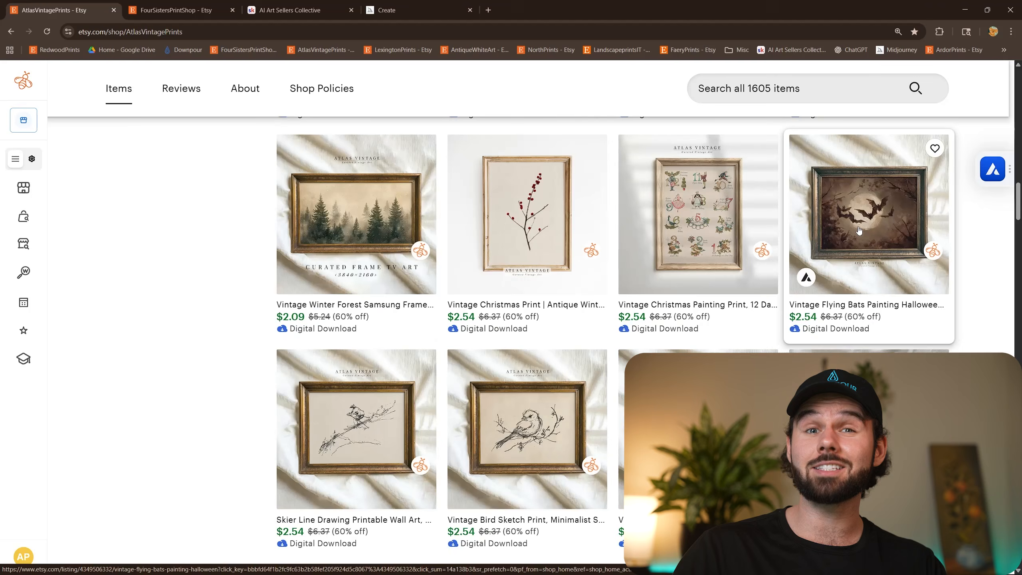
scroll(894, 279, "down", 1)
scroll(463, 382, "down", 3)
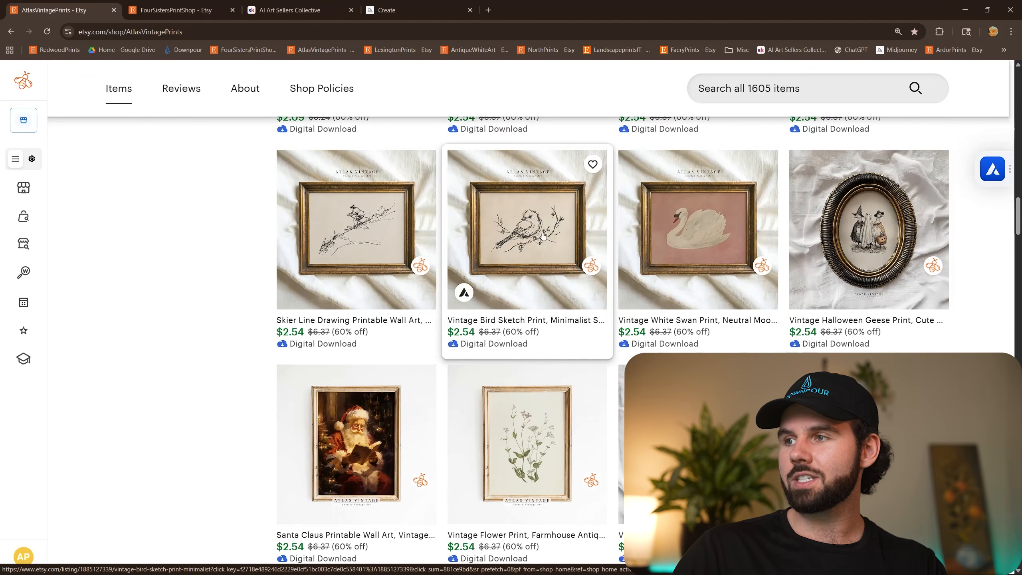
scroll(634, 272, "down", 5)
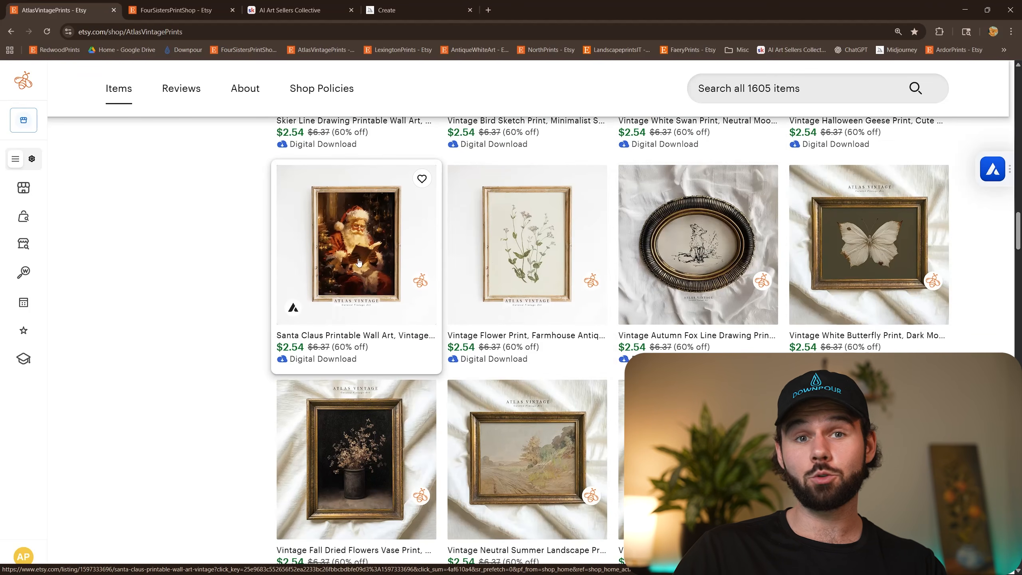
scroll(684, 250, "down", 10)
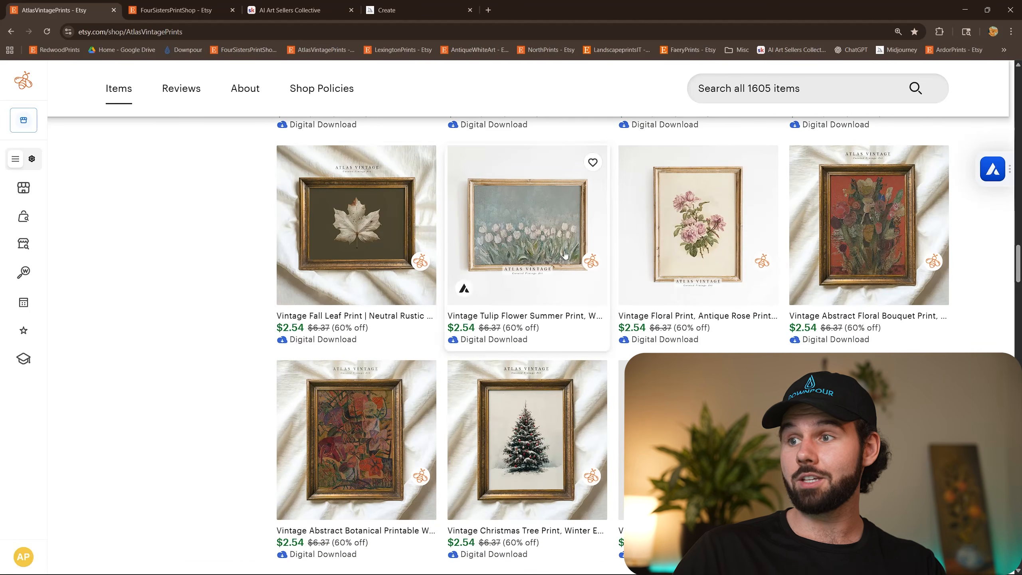
scroll(880, 281, "down", 3)
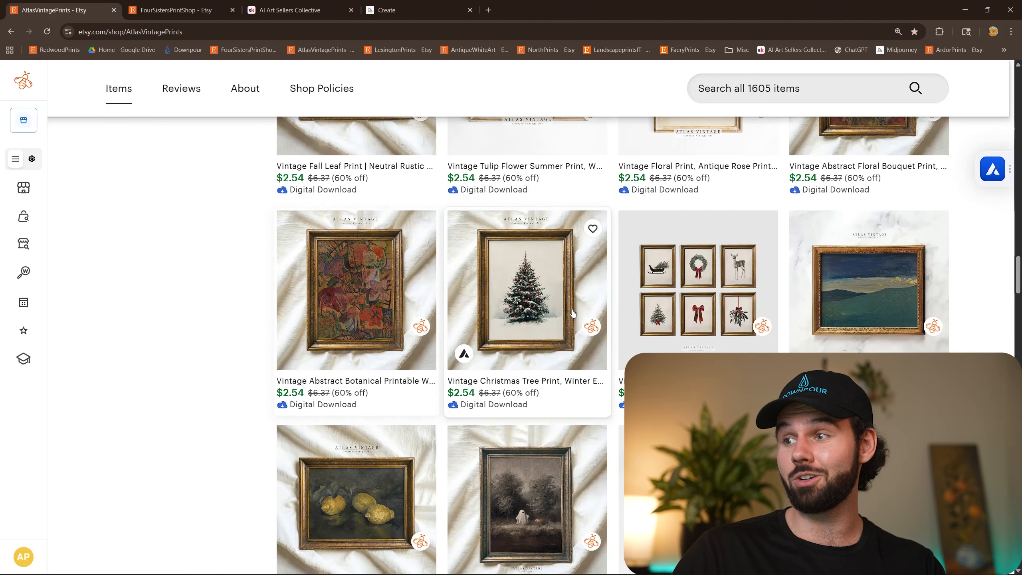
scroll(684, 281, "down", 4)
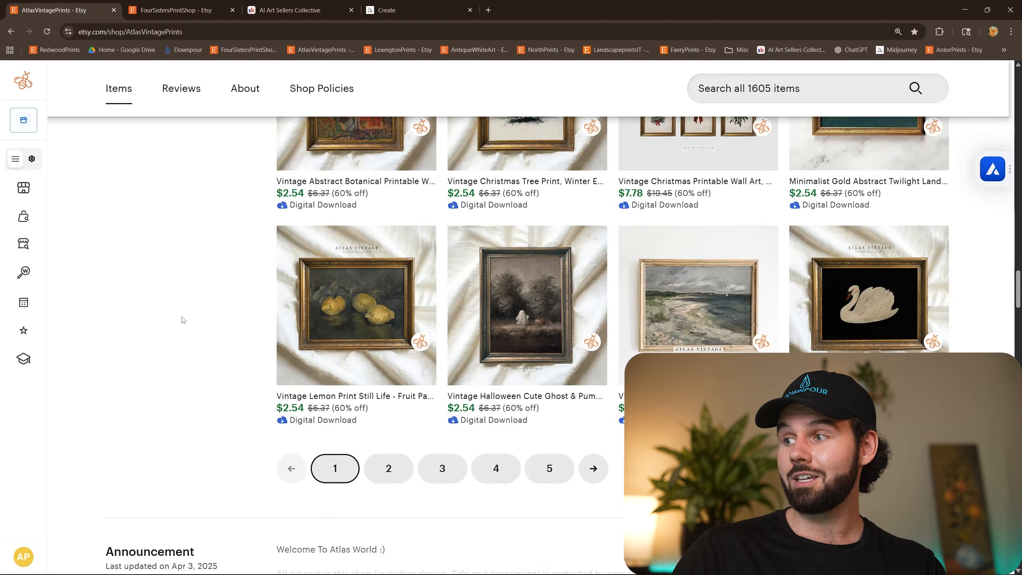
scroll(183, 320, "up", 15)
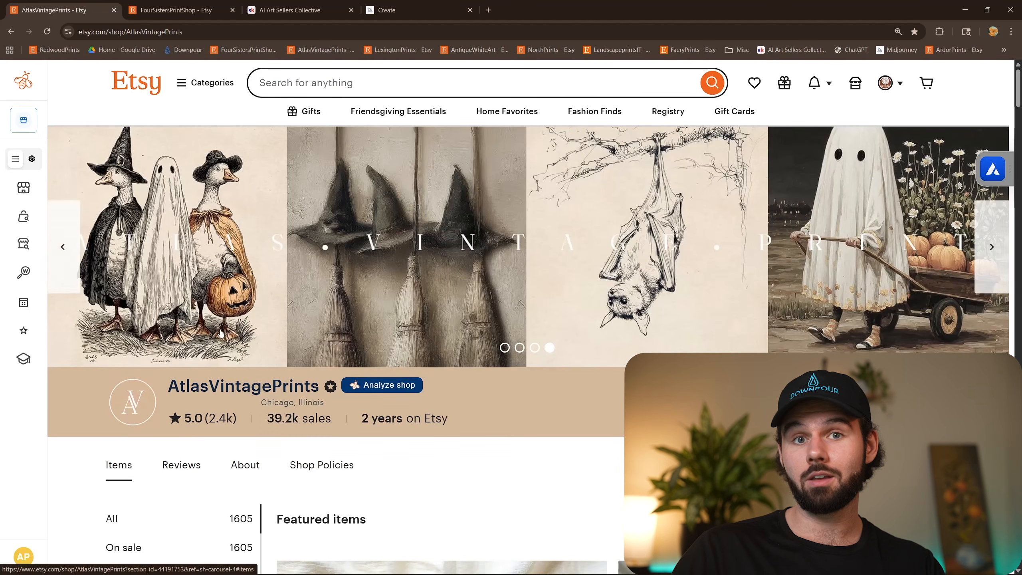
Analyze the AtlasVintagePrints shop and examine the monthly sales and revenue in its overview.
left_click(388, 388)
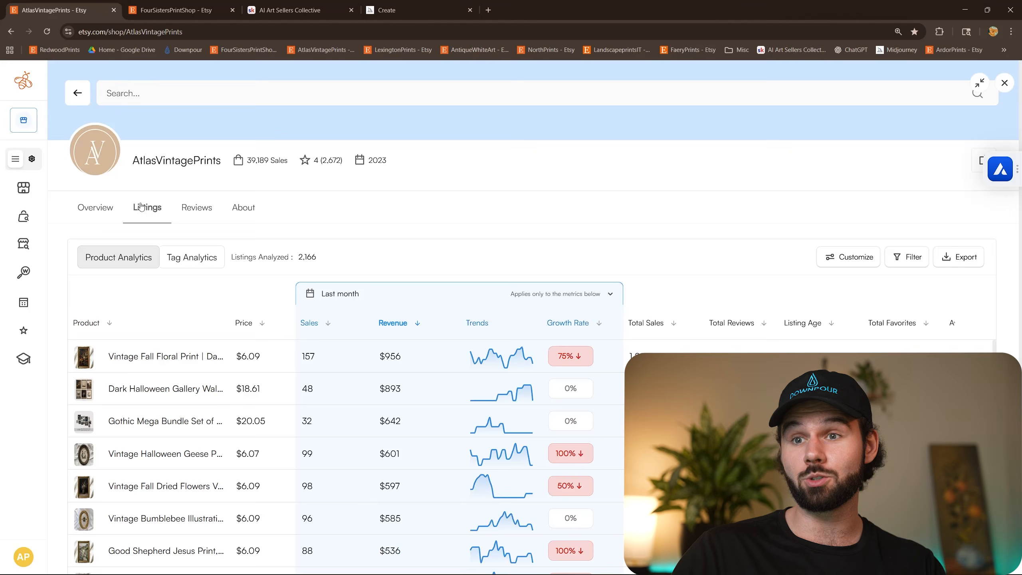
left_click(108, 208)
left_click_drag(547, 251, 636, 274)
left_click(640, 276)
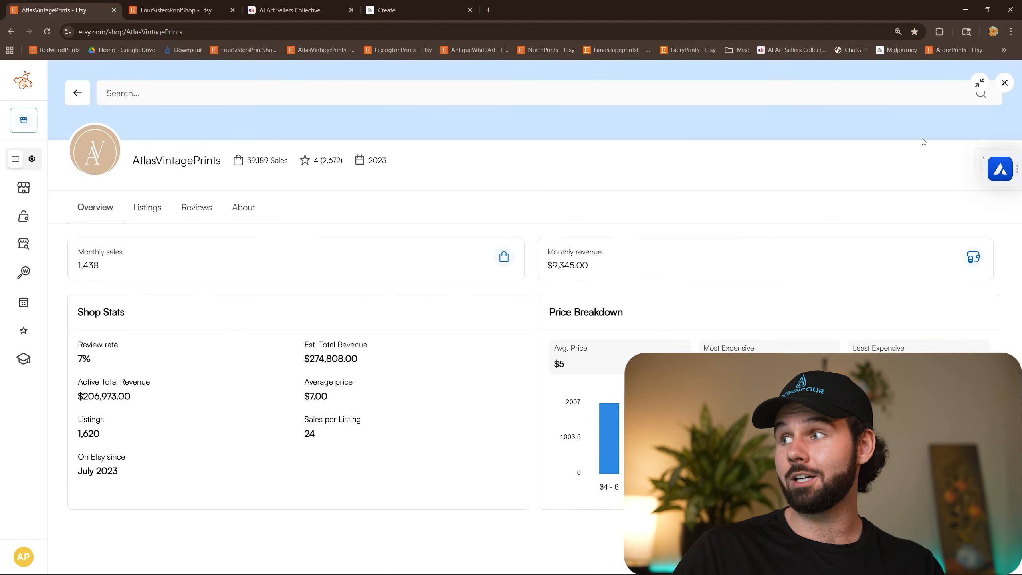
left_click(1005, 85)
Review the AtlasVintagePrints shop's item categories and how many listings each one holds.
scroll(652, 181, "down", 6)
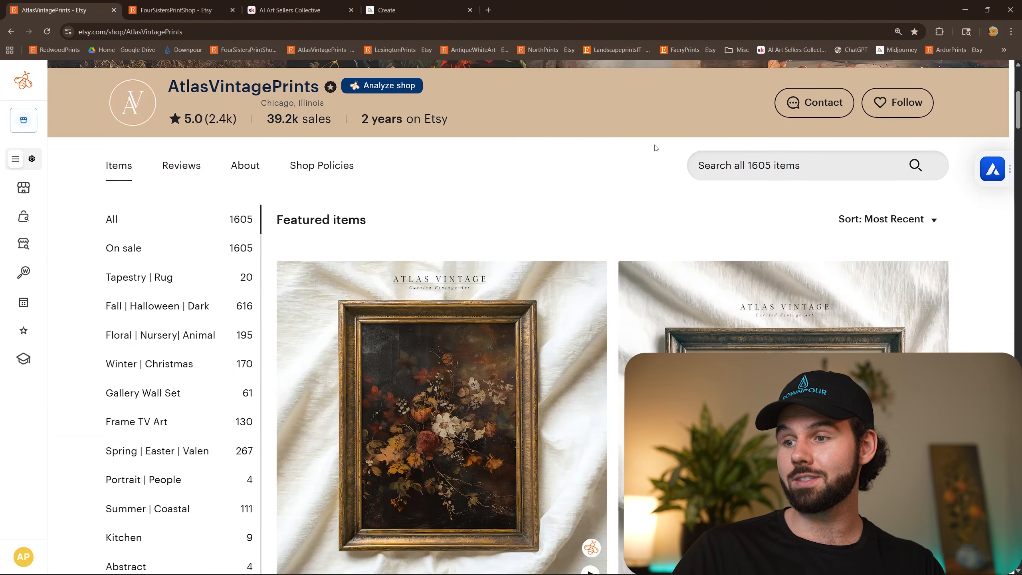
scroll(656, 148, "down", 1)
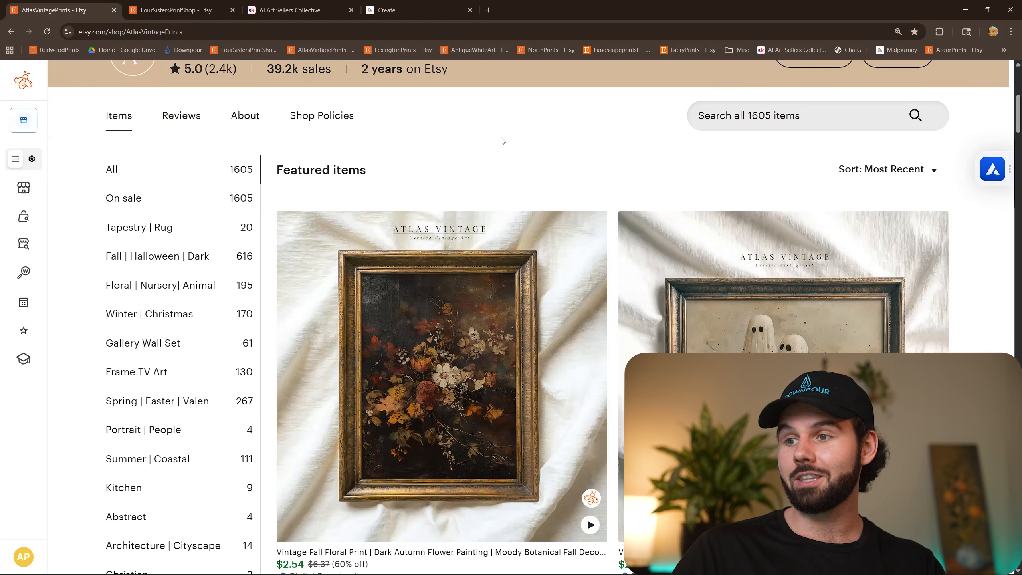
scroll(504, 133, "down", 1)
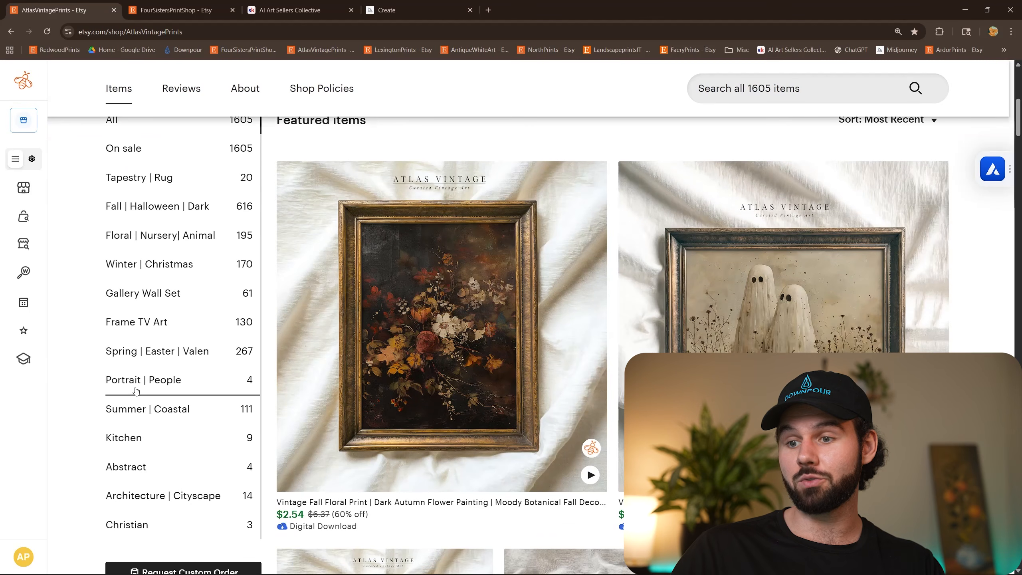
mouse_move(207, 559)
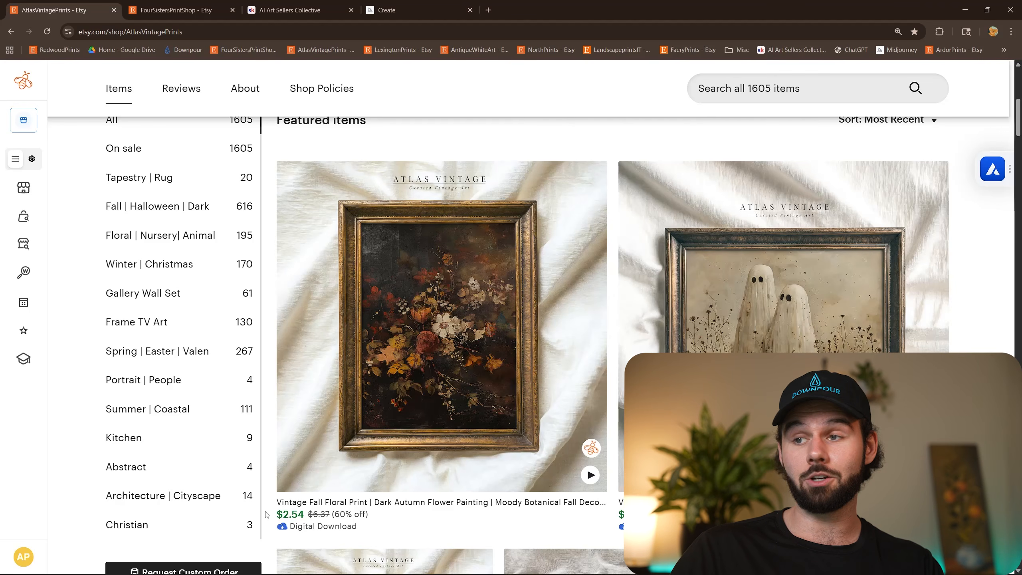
scroll(266, 514, "down", 1)
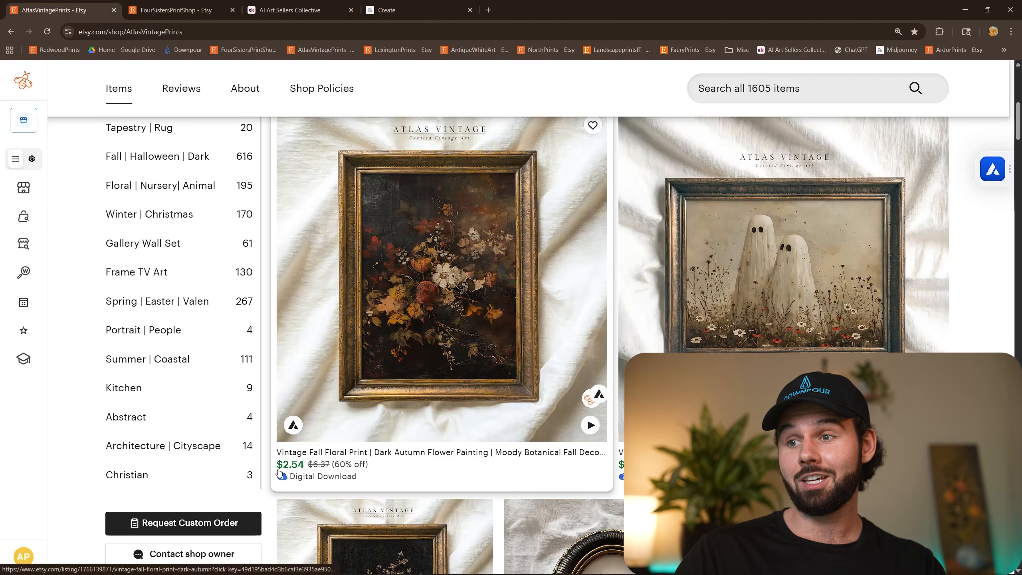
scroll(267, 463, "up", 5)
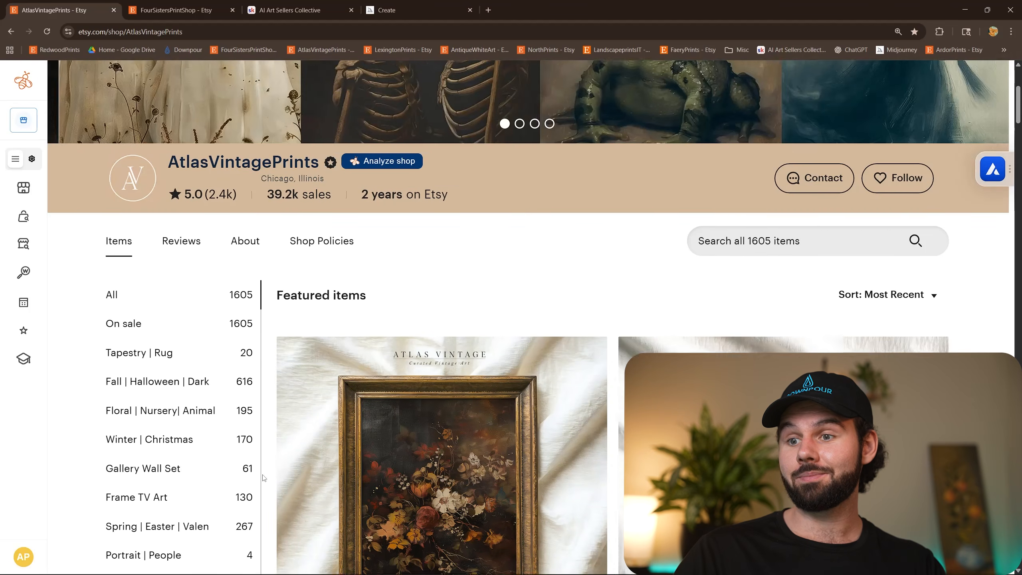
scroll(266, 460, "up", 2)
Switch to the FourSistersPrintShop page and analyze the shop to check its monthly sales and revenue.
left_click(203, 7)
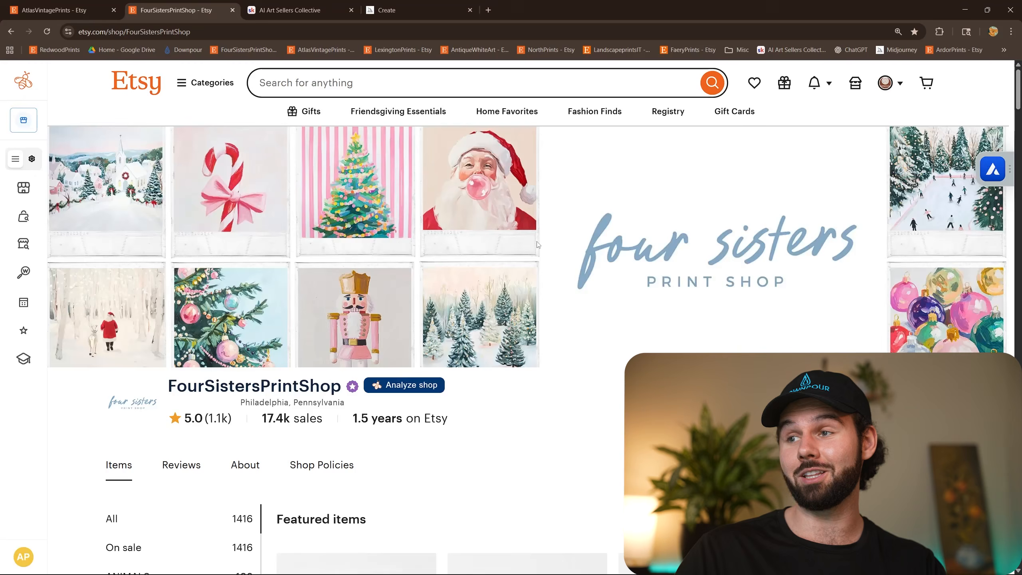
scroll(588, 287, "down", 2)
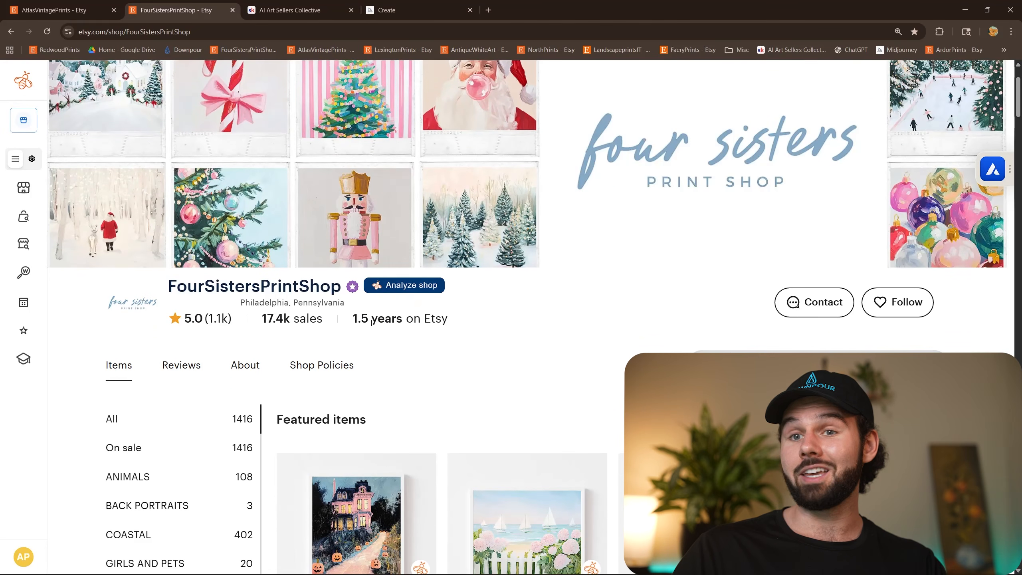
left_click(403, 288)
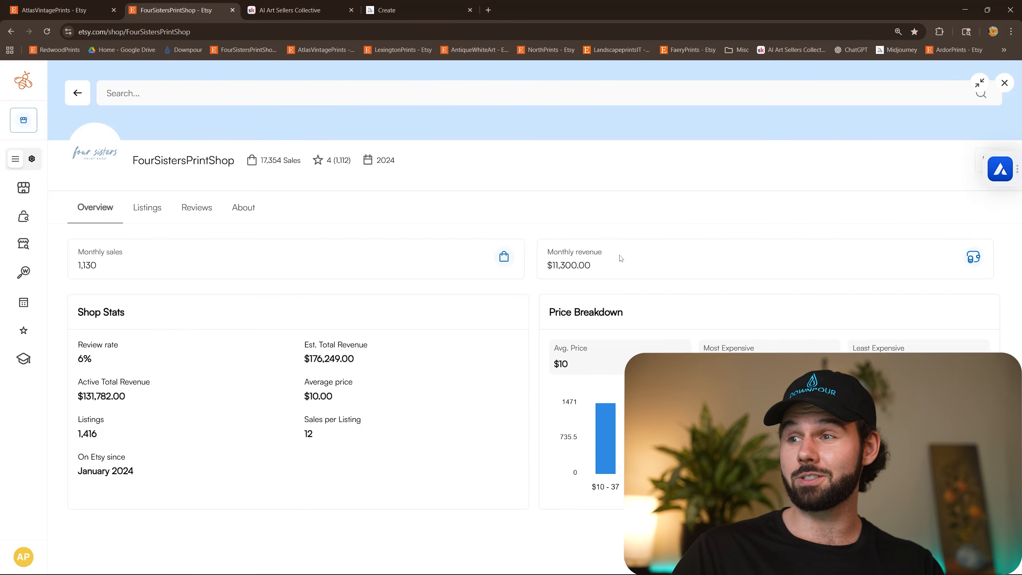
left_click(1004, 84)
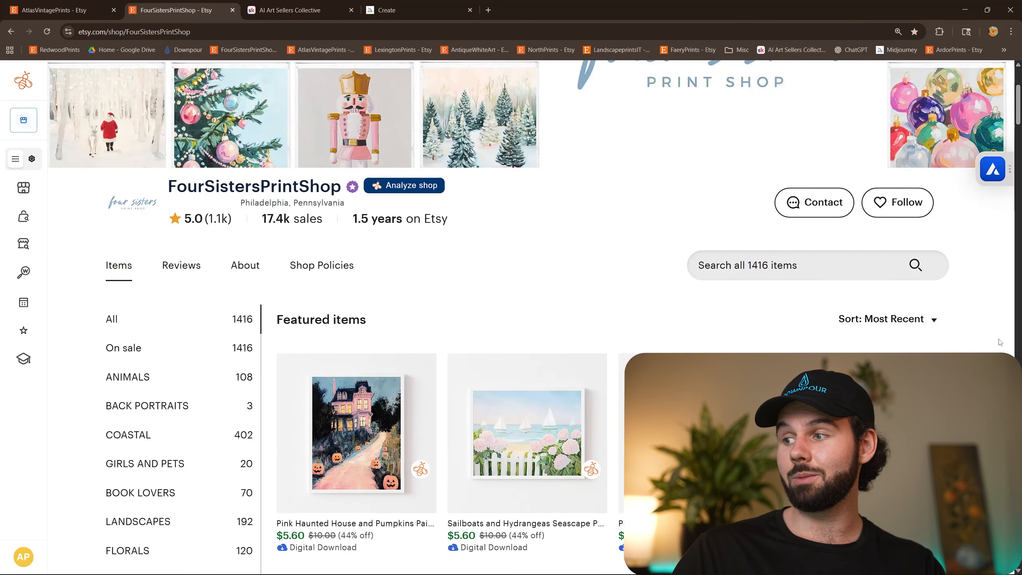
Look through the FourSistersPrintShop's categories, featured items and first-page listings, examining the seasonal print styles and prices.
scroll(466, 253, "down", 3)
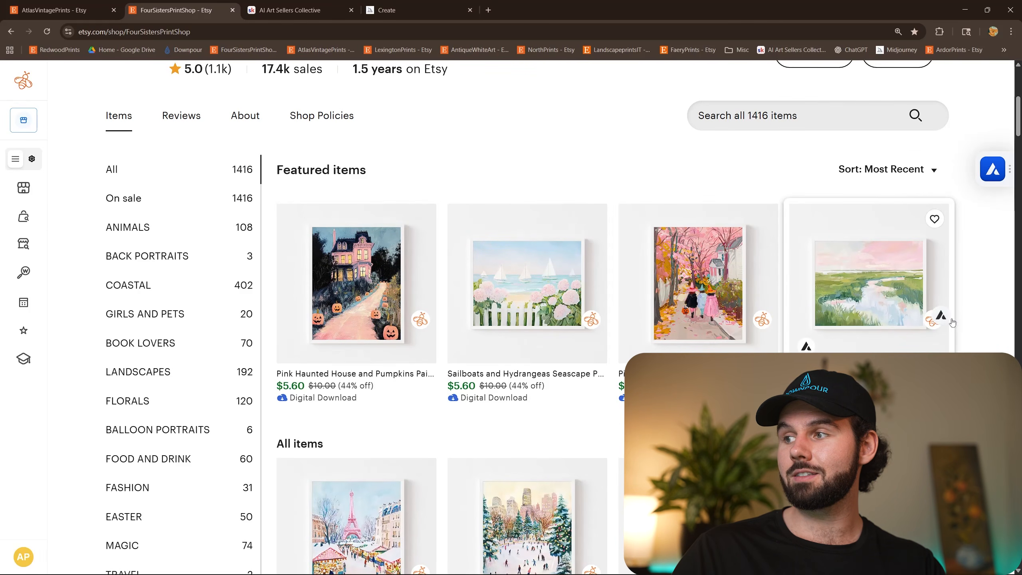
scroll(727, 329, "down", 4)
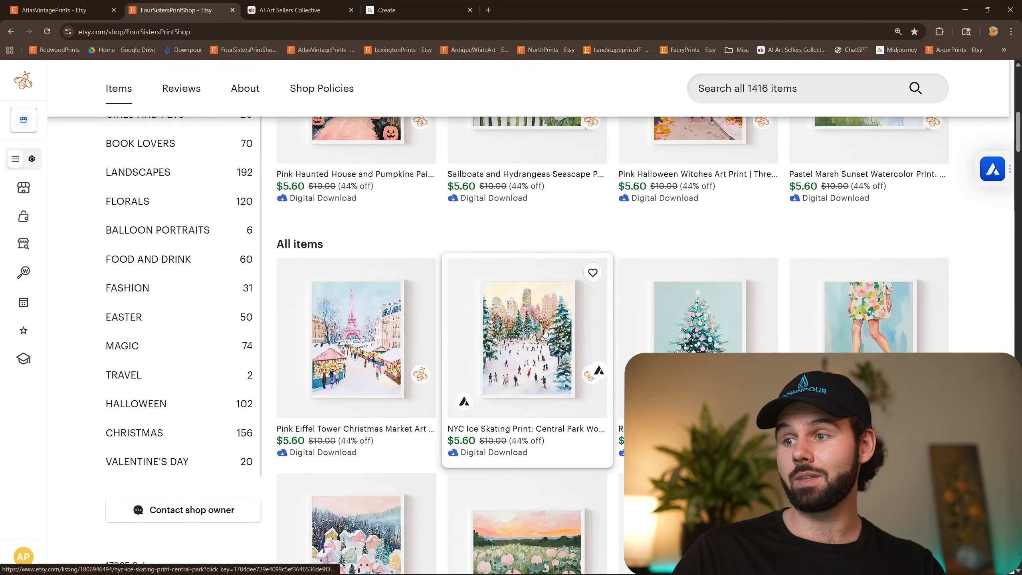
scroll(362, 338, "down", 5)
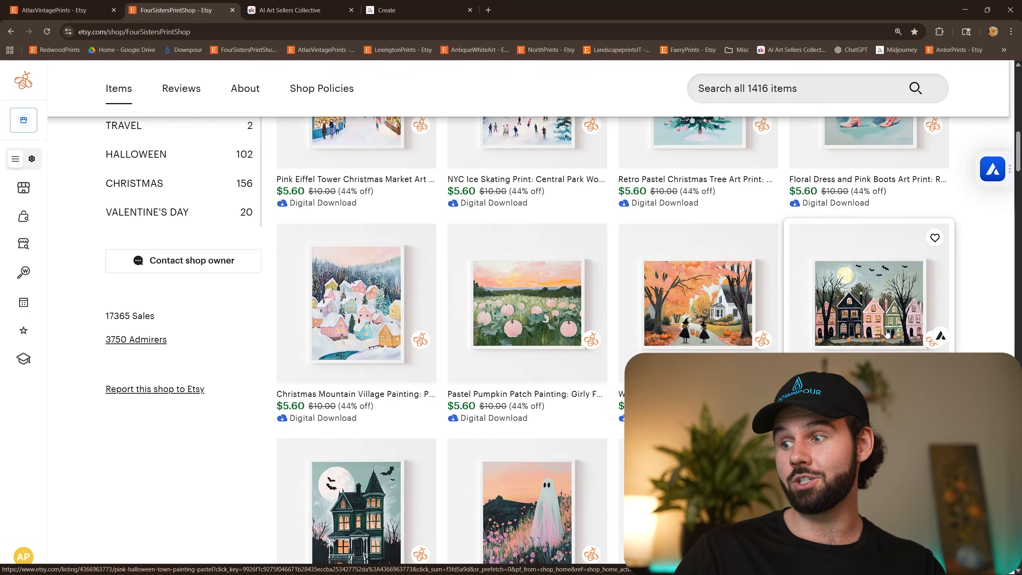
scroll(466, 340, "down", 4)
scroll(465, 340, "down", 3)
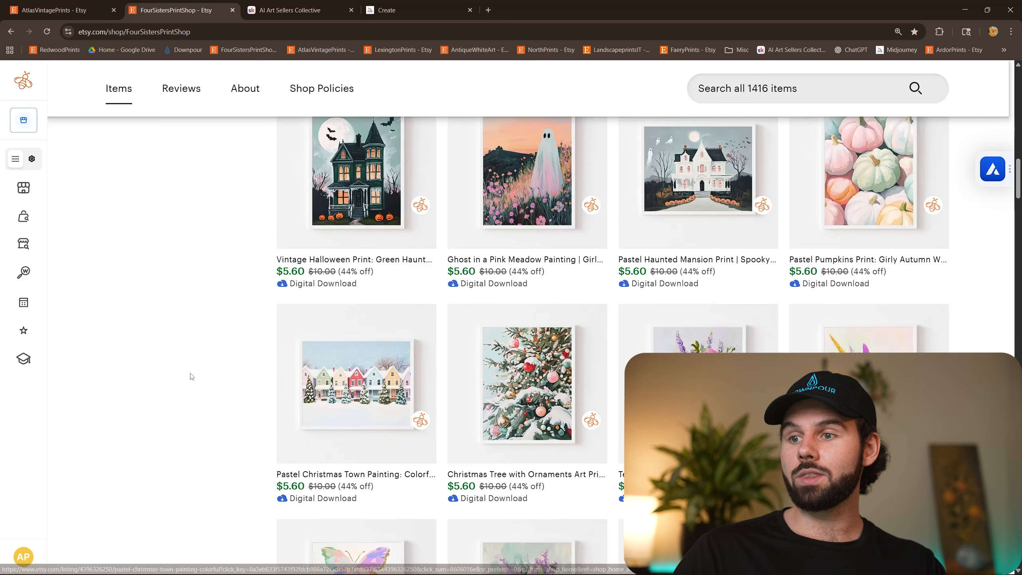
scroll(193, 378, "up", 1)
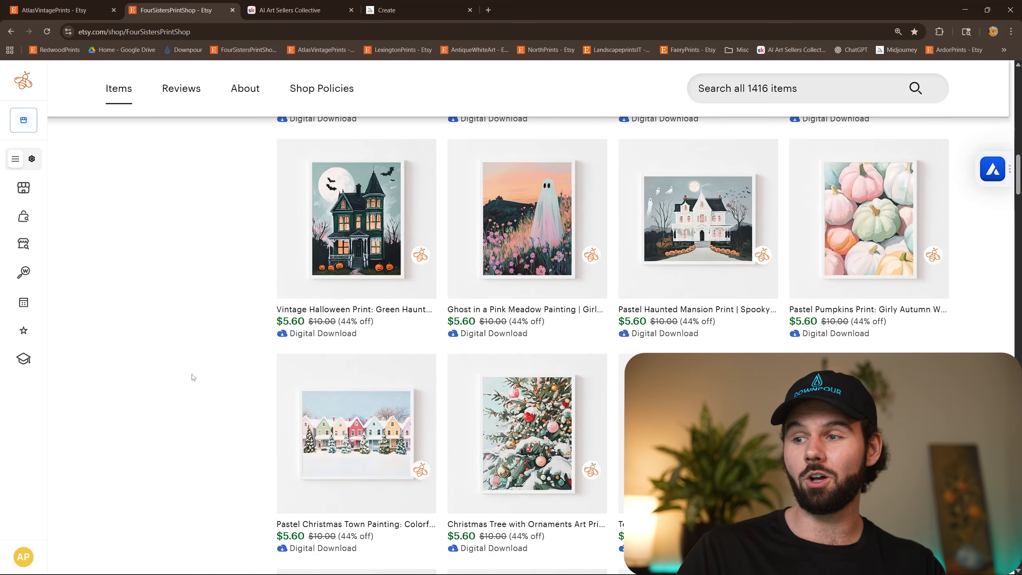
scroll(193, 377, "down", 1)
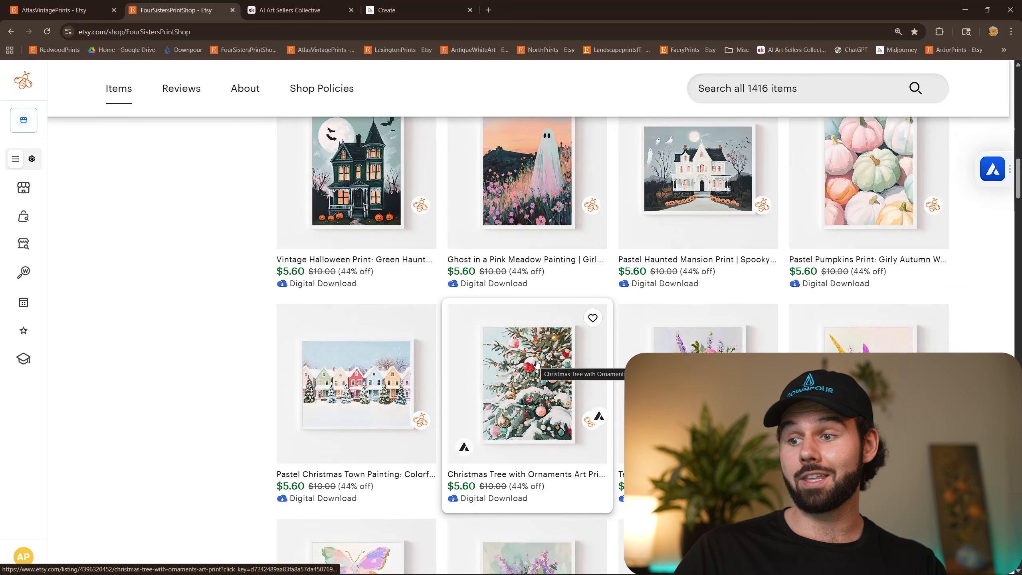
Open the Christmas Tree with Ornaments Art Print listing and view its framed room mockup images.
left_click(536, 363)
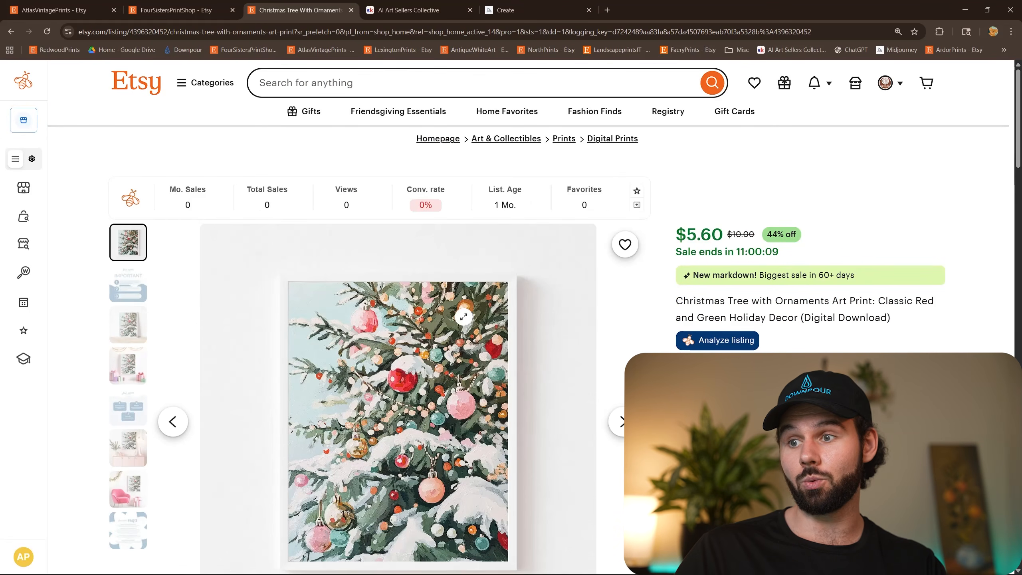
scroll(404, 362, "down", 2)
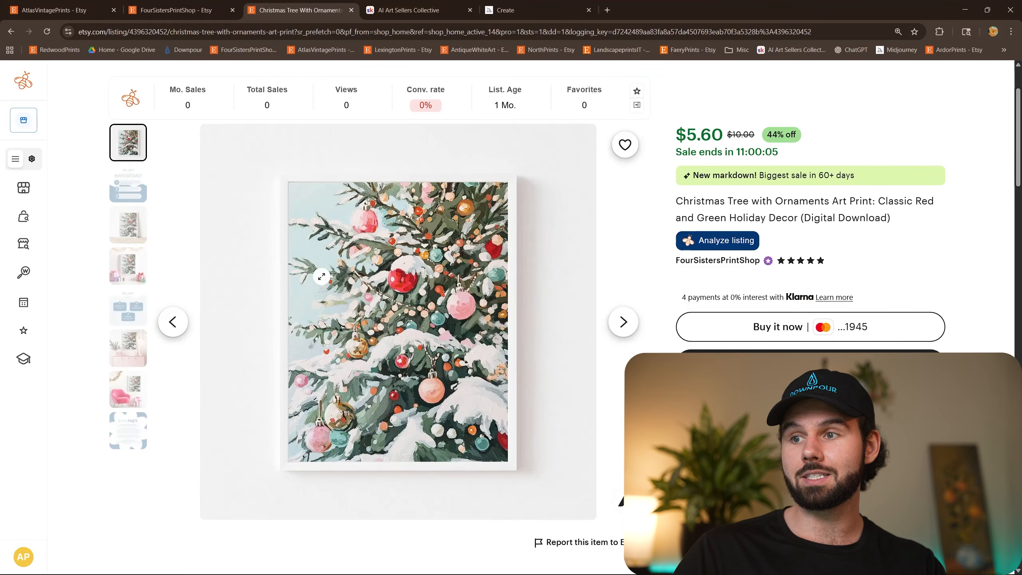
left_click(128, 226)
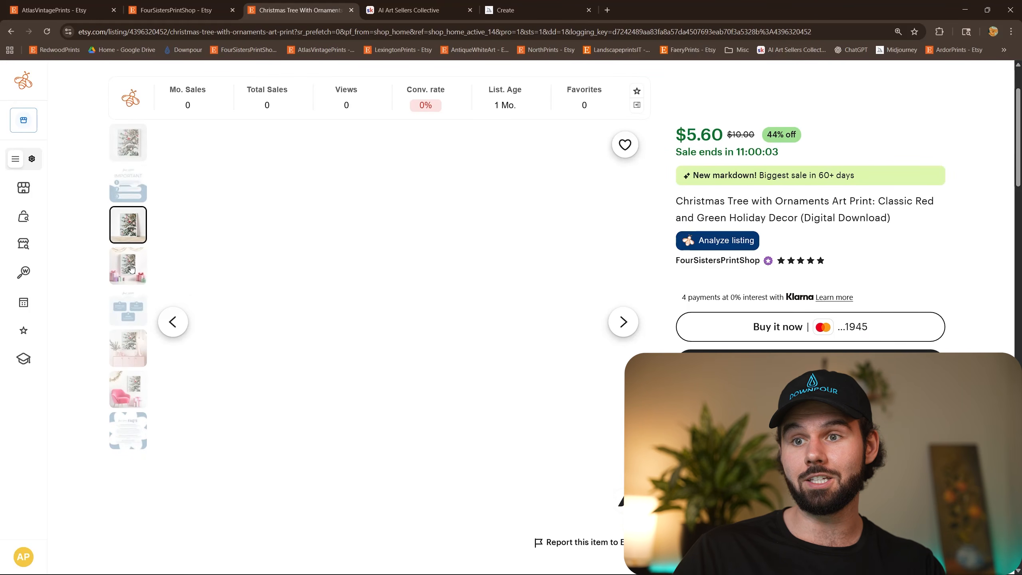
left_click(129, 274)
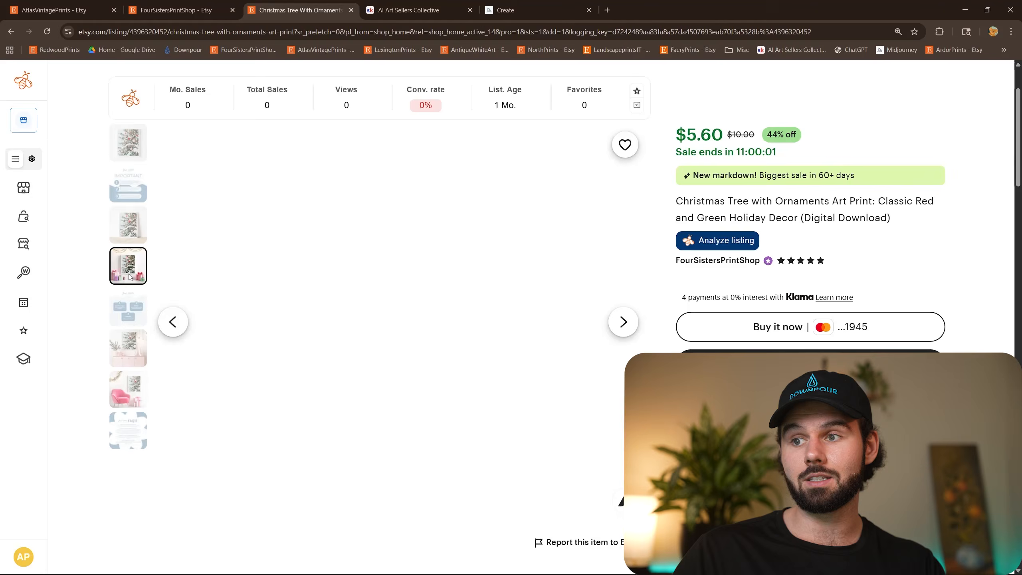
left_click(129, 349)
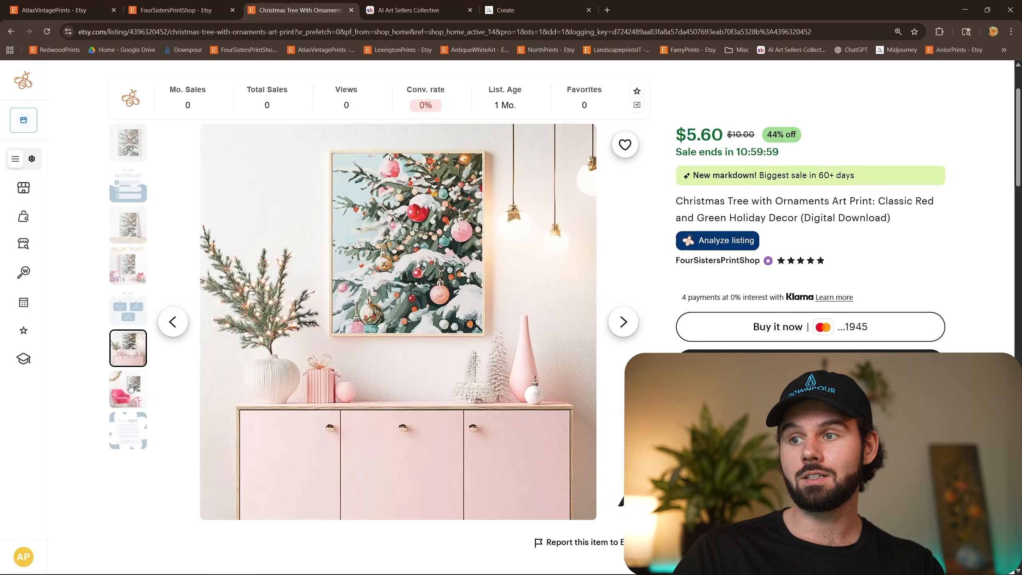
left_click(130, 388)
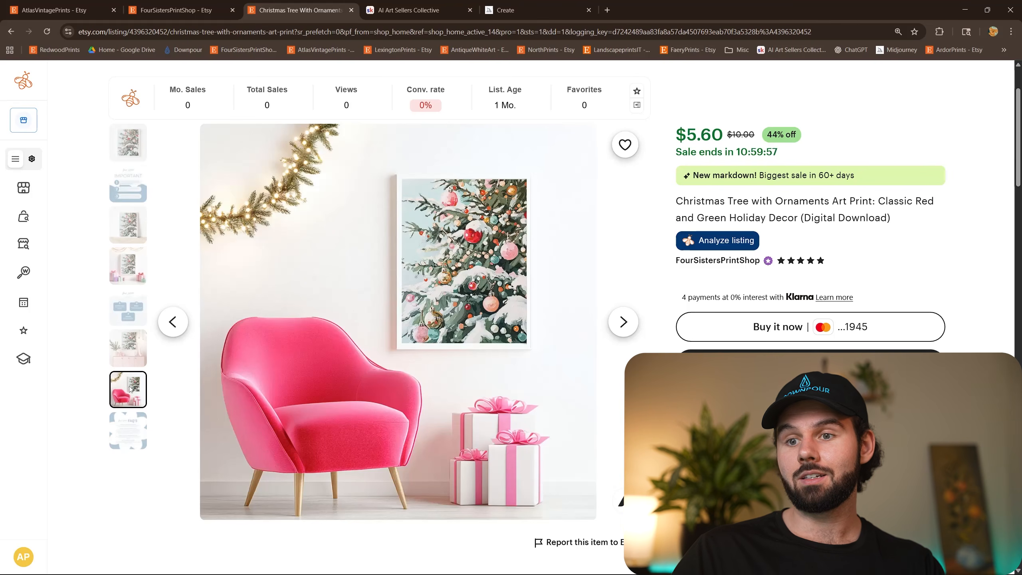
View the listing's informational images: the important notice, the download-print-frame instructions and the FAQs.
left_click(129, 183)
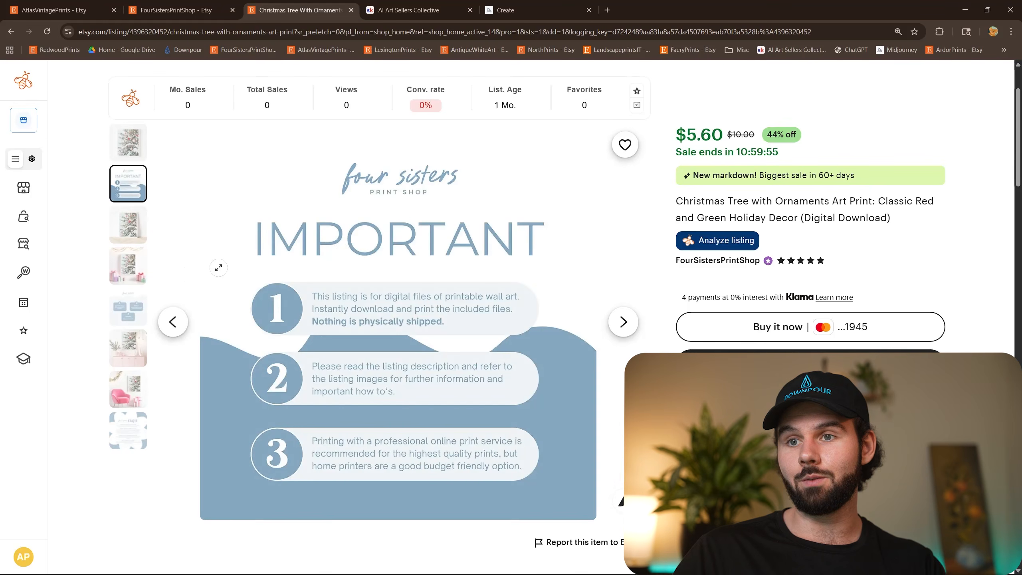
left_click(128, 307)
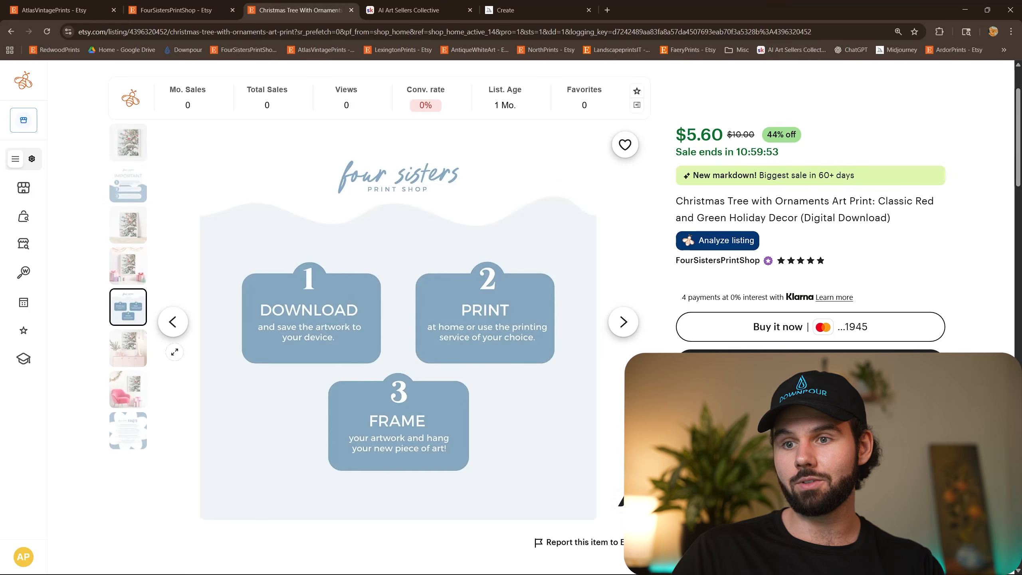
left_click(128, 431)
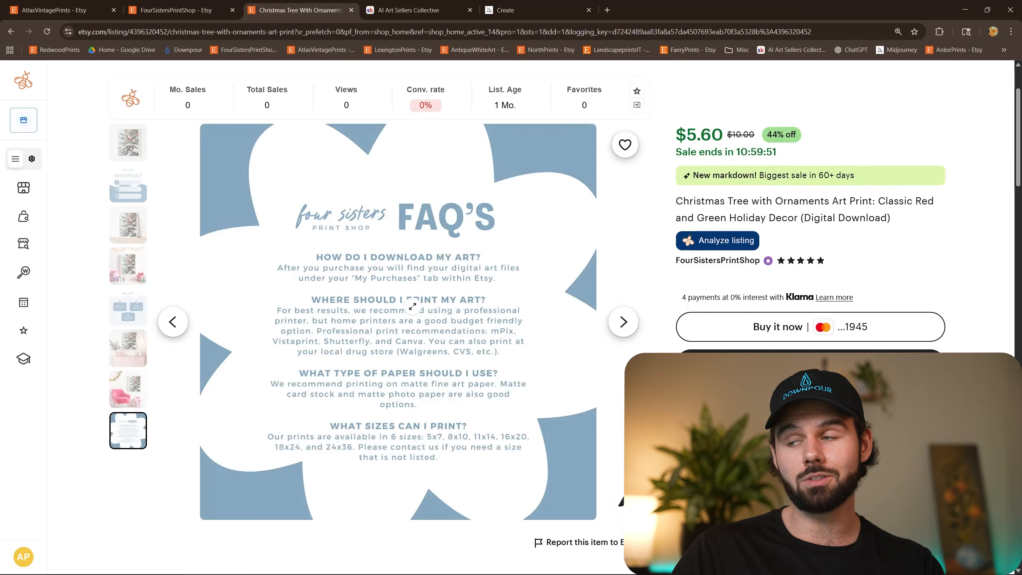
Examine the Christmas tree listing's title, highlights and item description.
left_click_drag(896, 220, 673, 196)
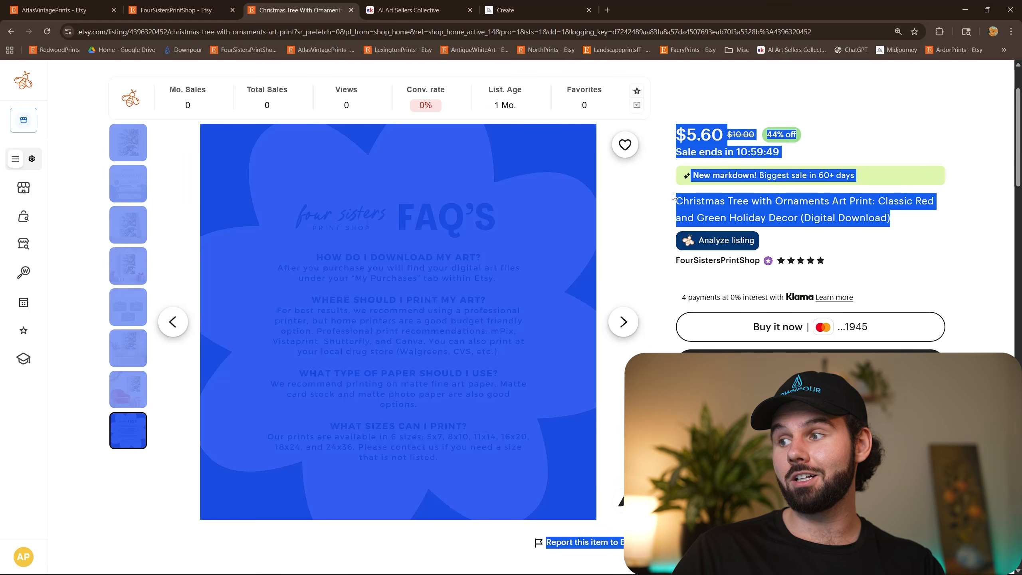
scroll(704, 257, "down", 6)
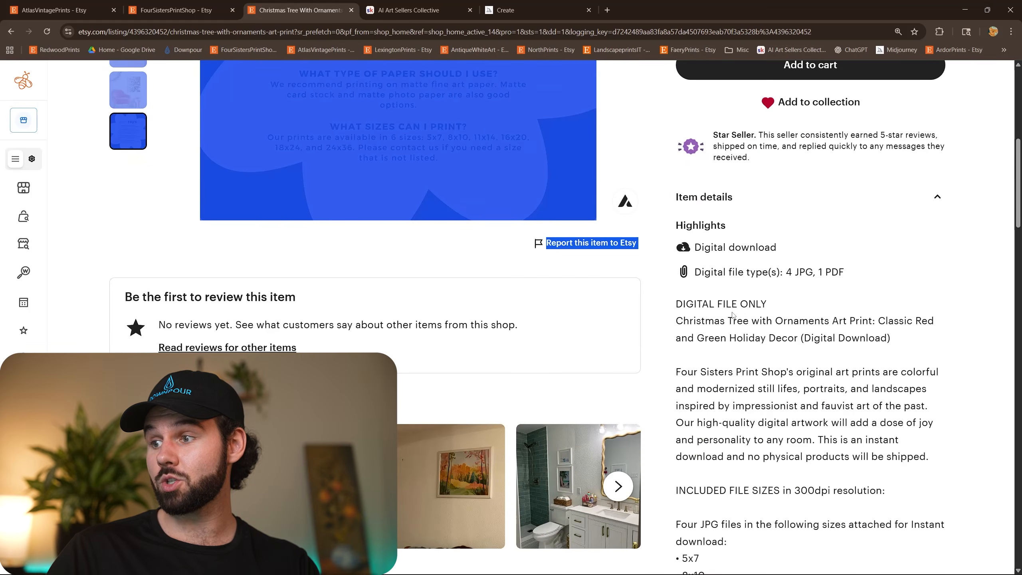
scroll(732, 316, "down", 4)
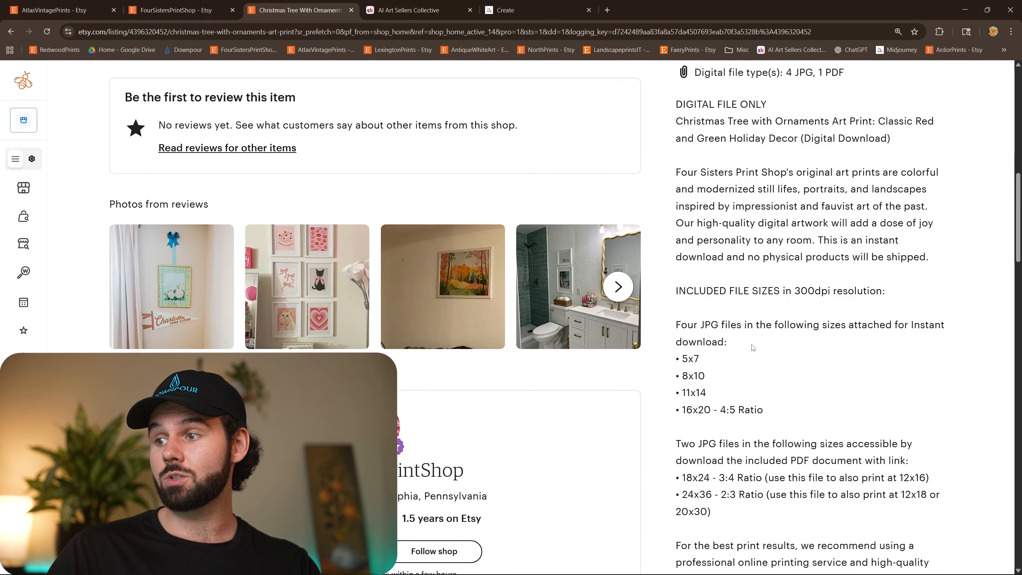
Review the included file sizes in the description, marking the four attached JPG sizes and the two sizes linked in the PDF.
scroll(752, 348, "down", 2)
left_click_drag(690, 221, 784, 309)
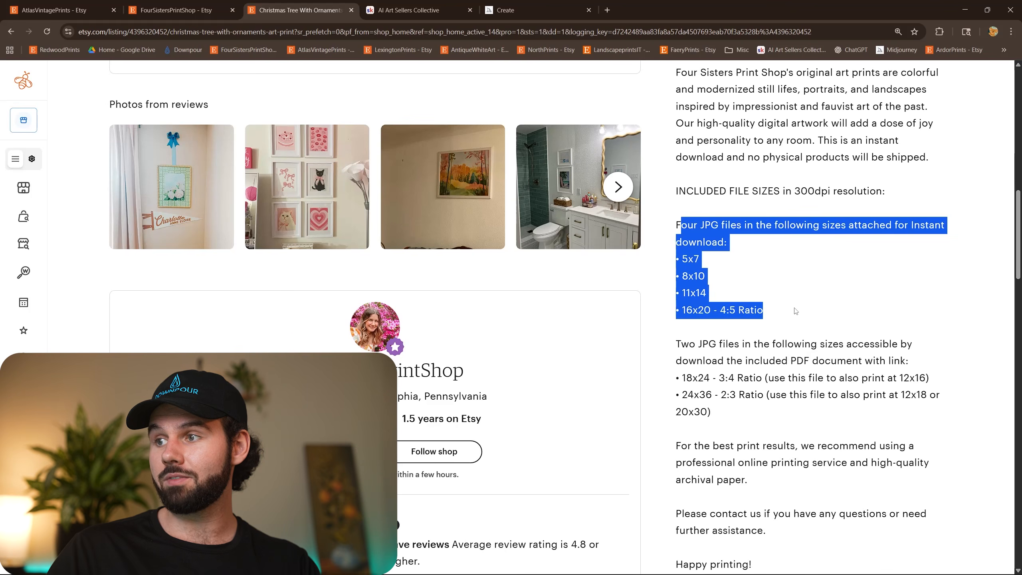
left_click(783, 306)
left_click_drag(680, 256, 802, 321)
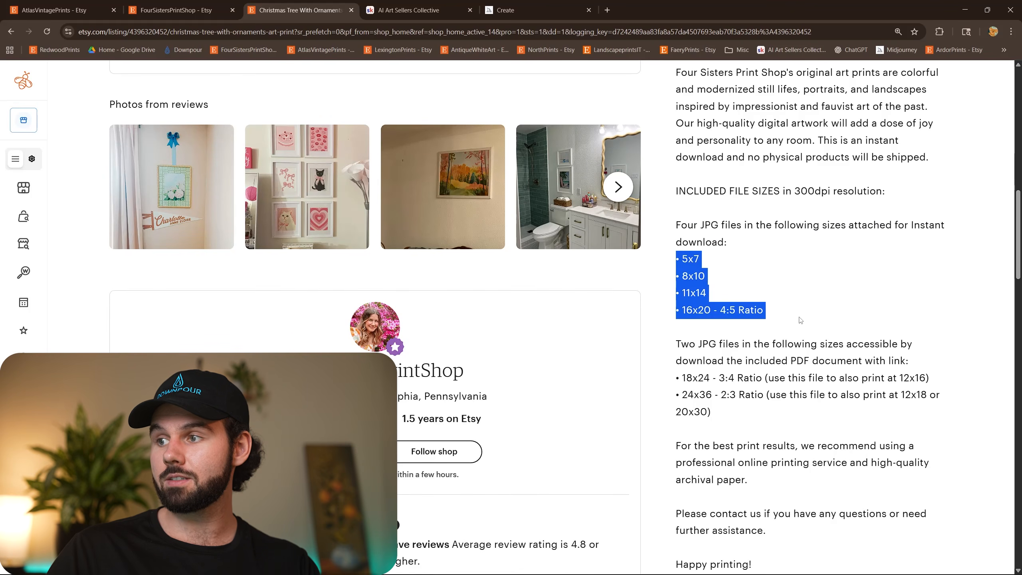
left_click(802, 322)
scroll(802, 360, "down", 2)
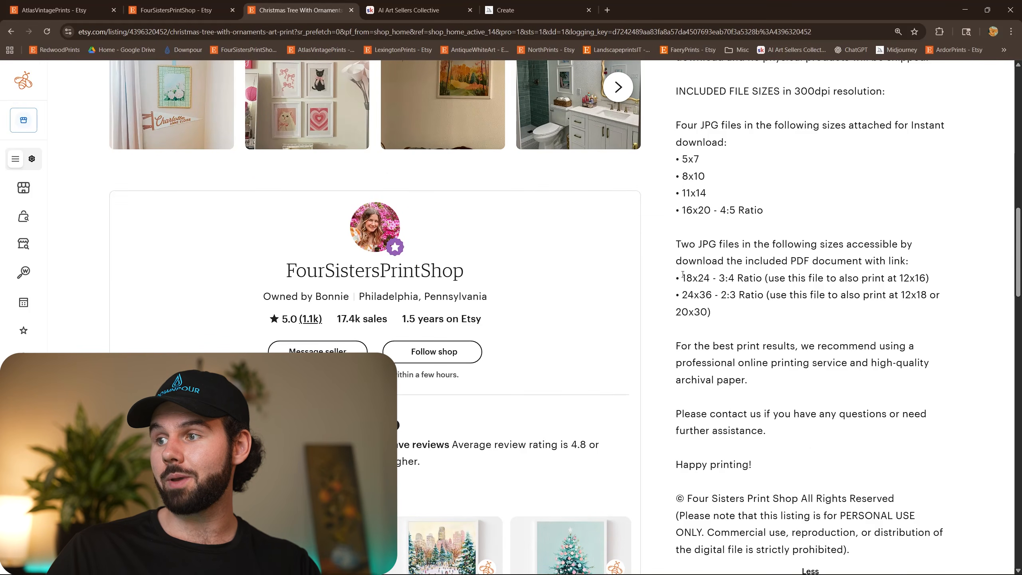
left_click_drag(682, 274, 711, 313)
left_click(829, 276)
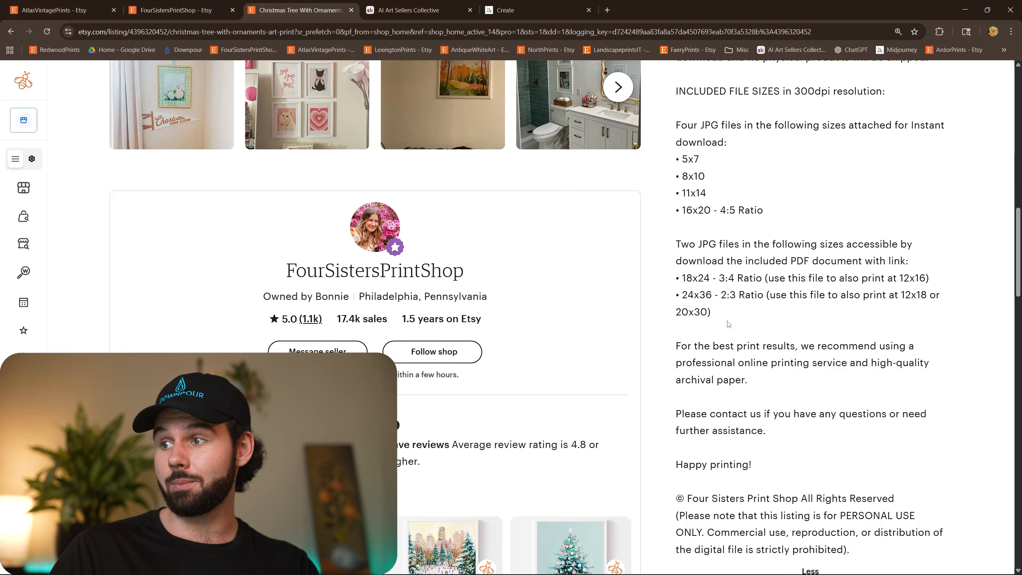
left_click_drag(720, 310, 676, 127)
left_click(762, 260)
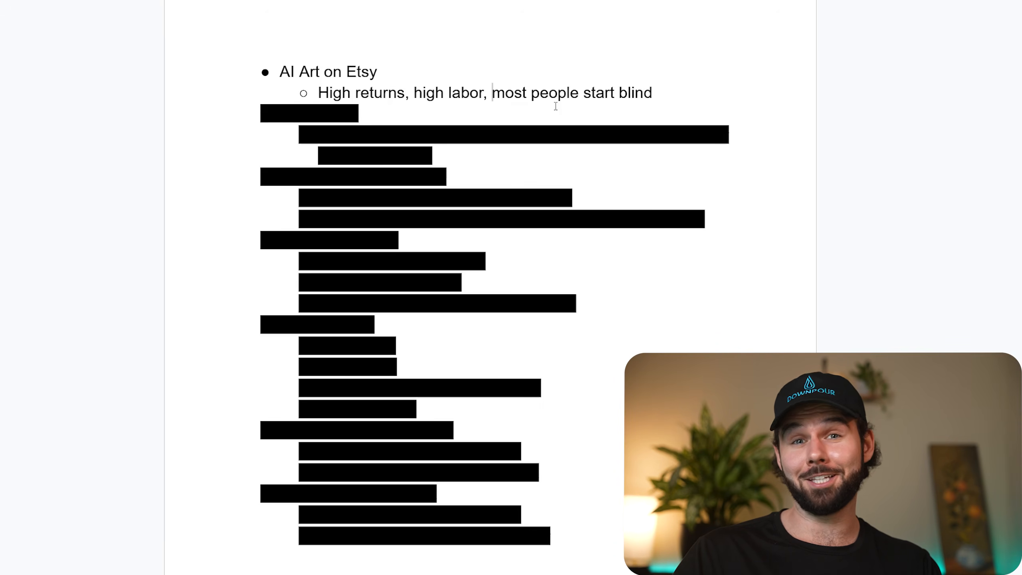
Remove the black highlight from the "This video" bullet in the outline document to reveal it.
left_click_drag(435, 116, 252, 109)
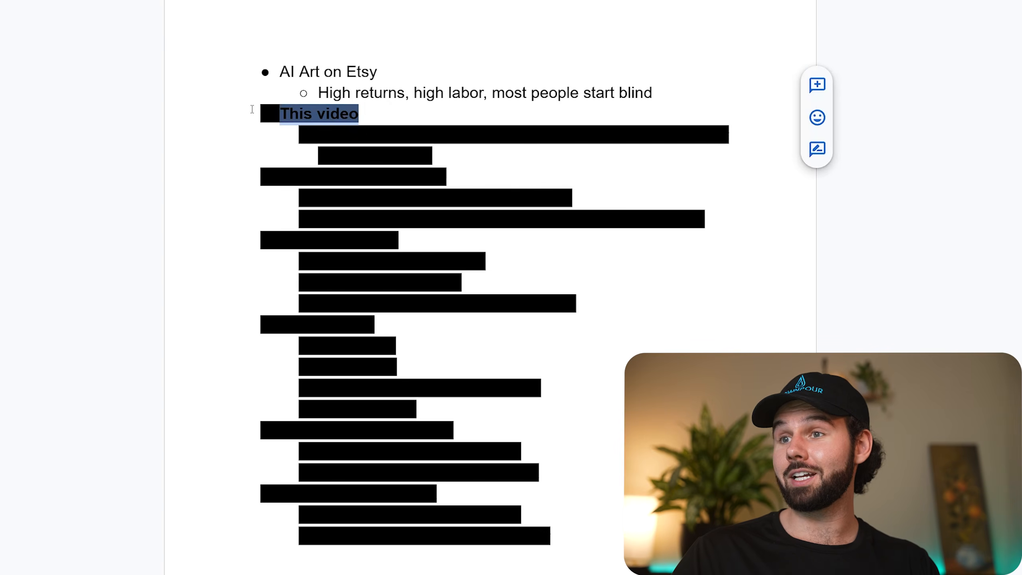
left_click(516, 1)
left_click(537, 1)
left_click(450, 117)
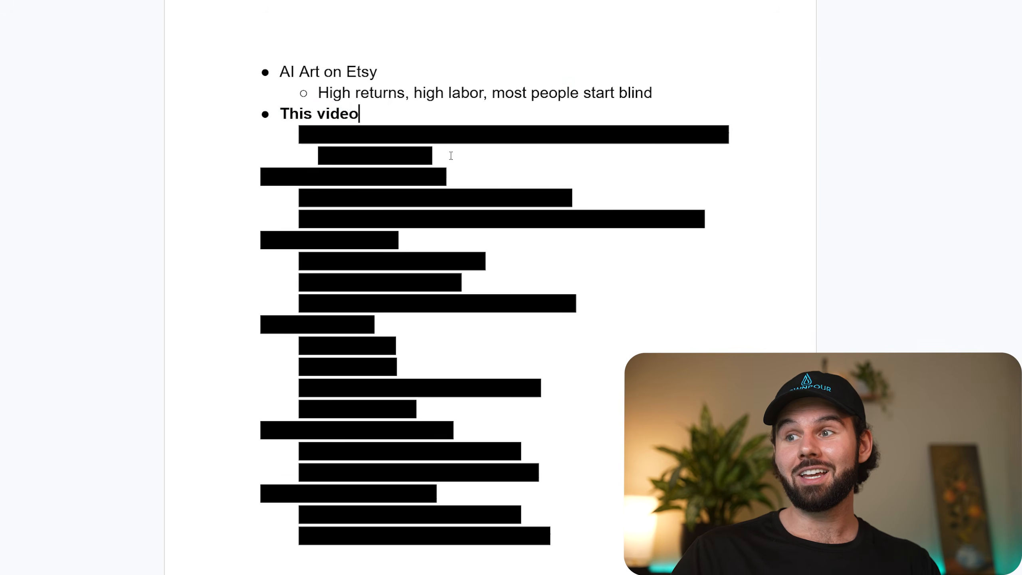
Reveal the "Clear 4-step action plan to open your shop and make your first $$$ on Etsy" sub-bullet by removing its black highlight.
left_click_drag(449, 151, 300, 138)
left_click(517, 1)
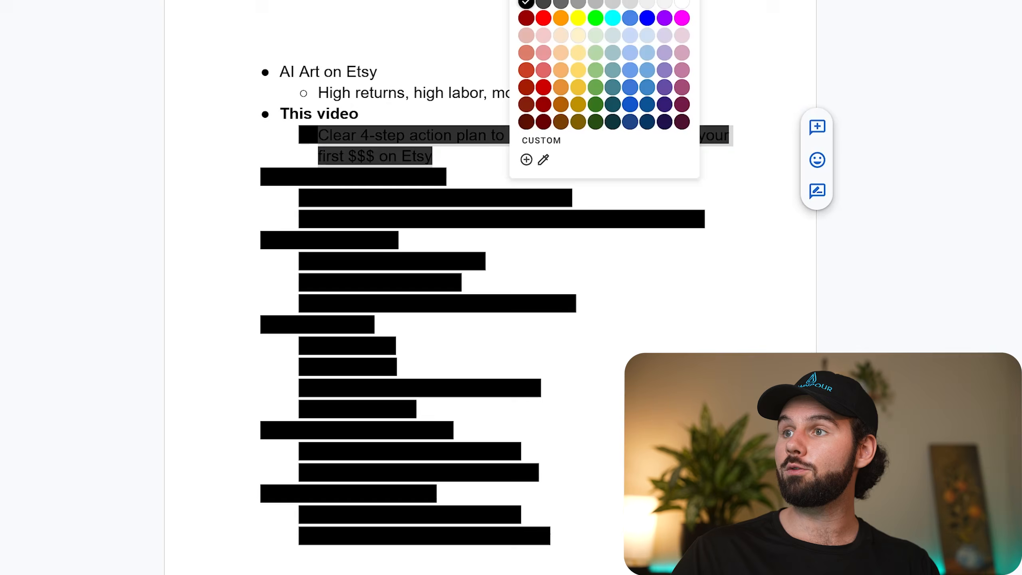
left_click(538, 1)
left_click(470, 93)
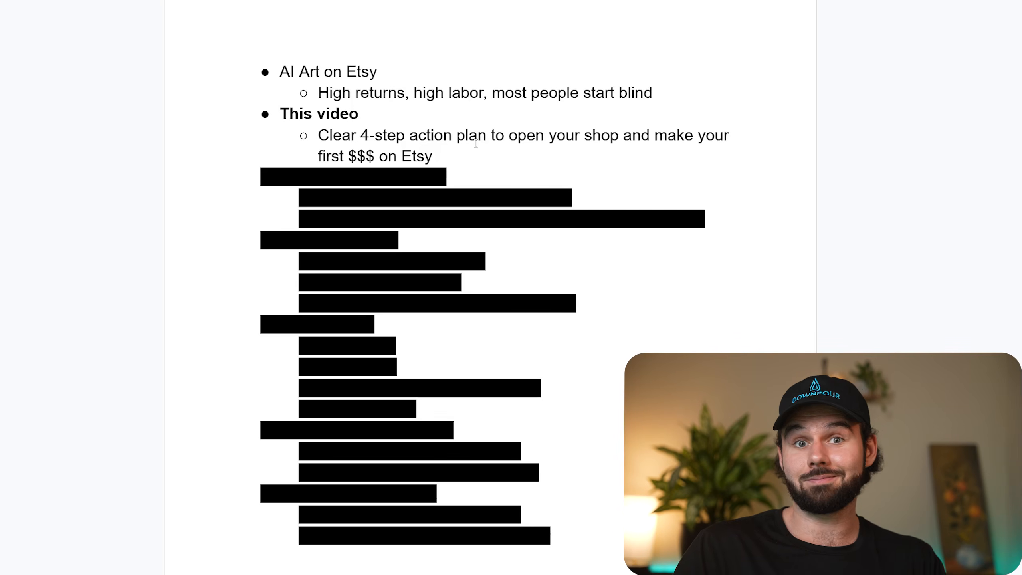
left_click_drag(468, 157, 290, 139)
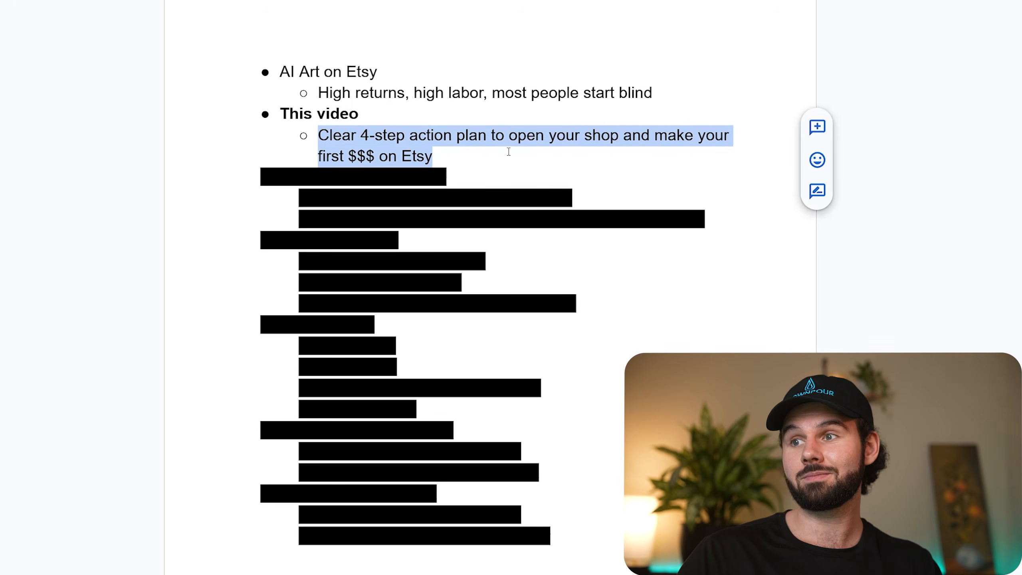
left_click(737, 273)
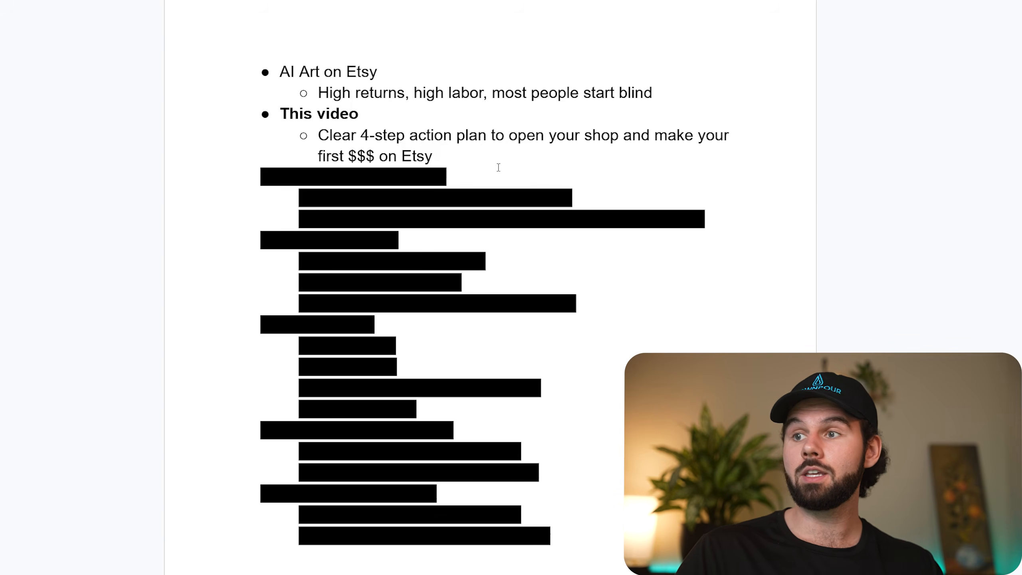
Remove the black highlight from the "AI Art Sellers Collective" bullet.
left_click_drag(491, 180, 268, 177)
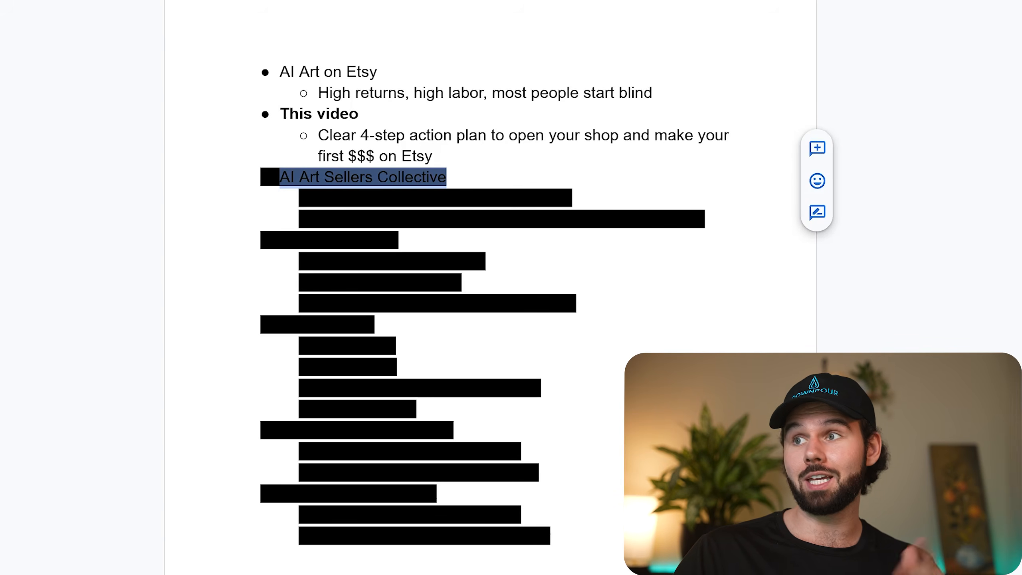
left_click(519, 0)
left_click(531, 0)
left_click(571, 154)
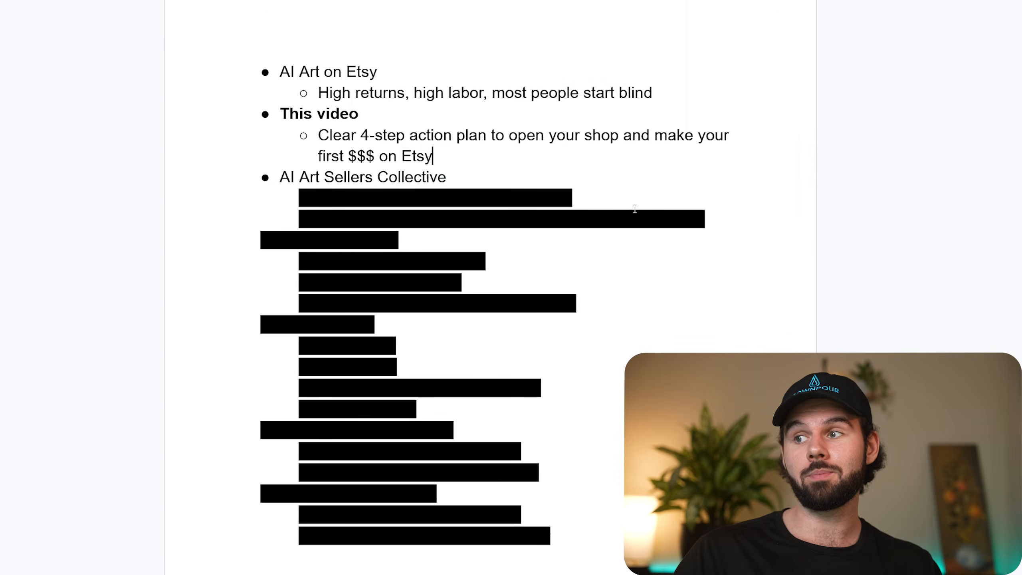
Clear the black highlight from the two sub-bullets on starting and scaling and on the Free Collective's slimmed down resources.
left_click_drag(720, 217, 300, 197)
left_click(519, 0)
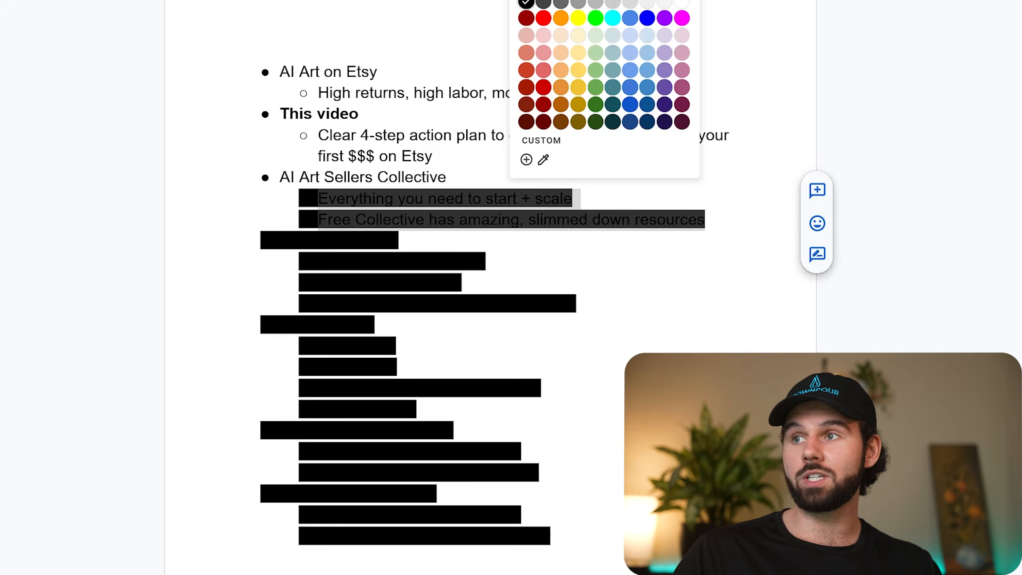
left_click(531, 0)
left_click(541, 94)
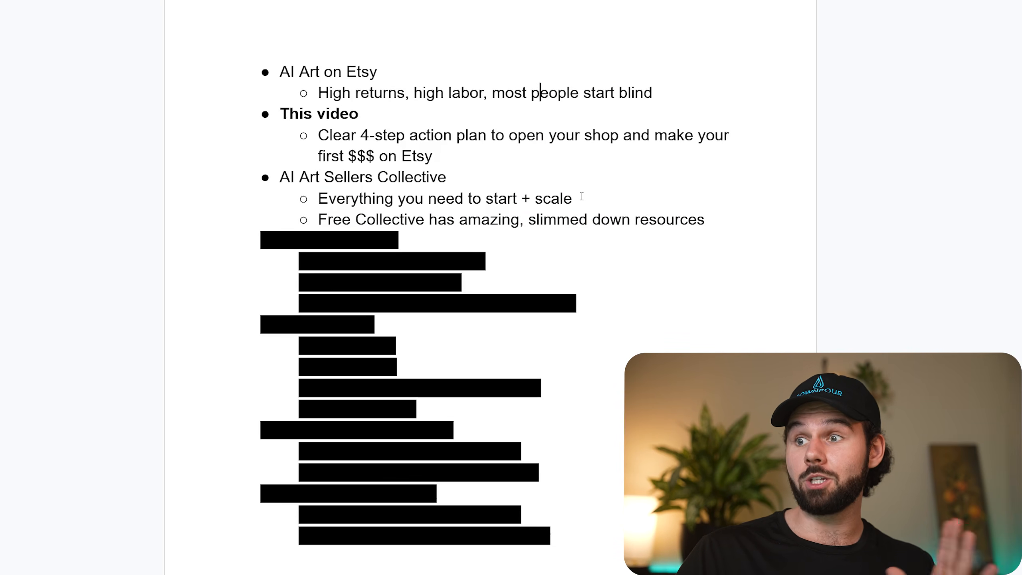
Point out the "Everything you need to start + scale" line and the start of the Free Collective line by selecting their text.
left_click_drag(579, 197, 318, 197)
left_click(373, 177)
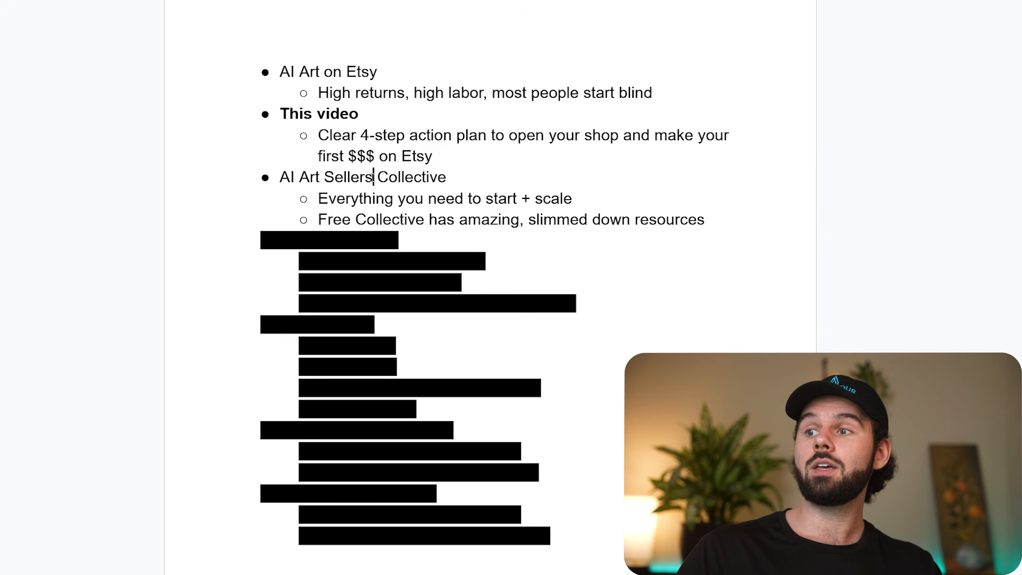
left_click_drag(321, 217, 496, 219)
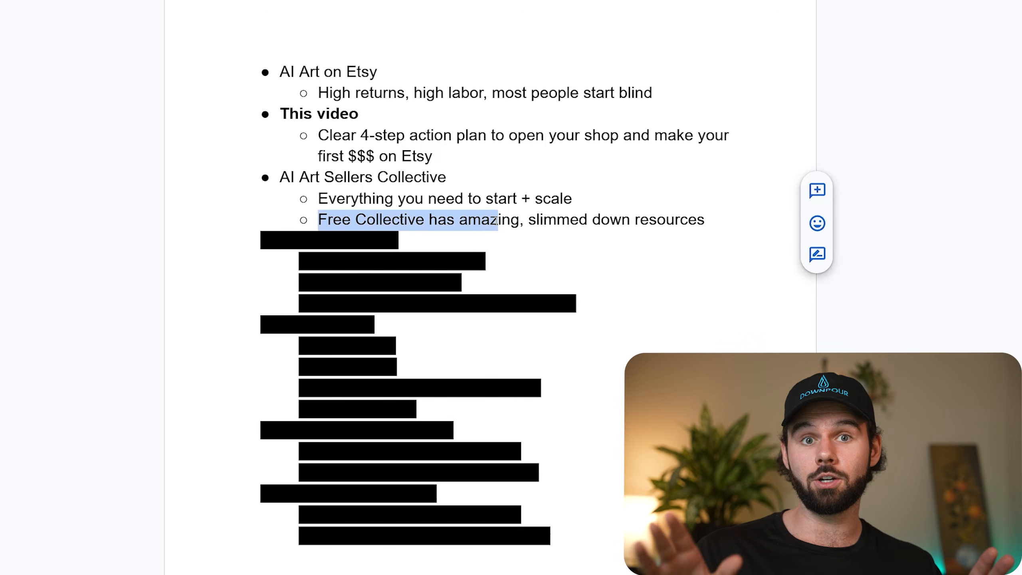
Point out parts of the "Free Collective has amazing, slimmed down resources" line by selecting its text.
left_click(497, 221)
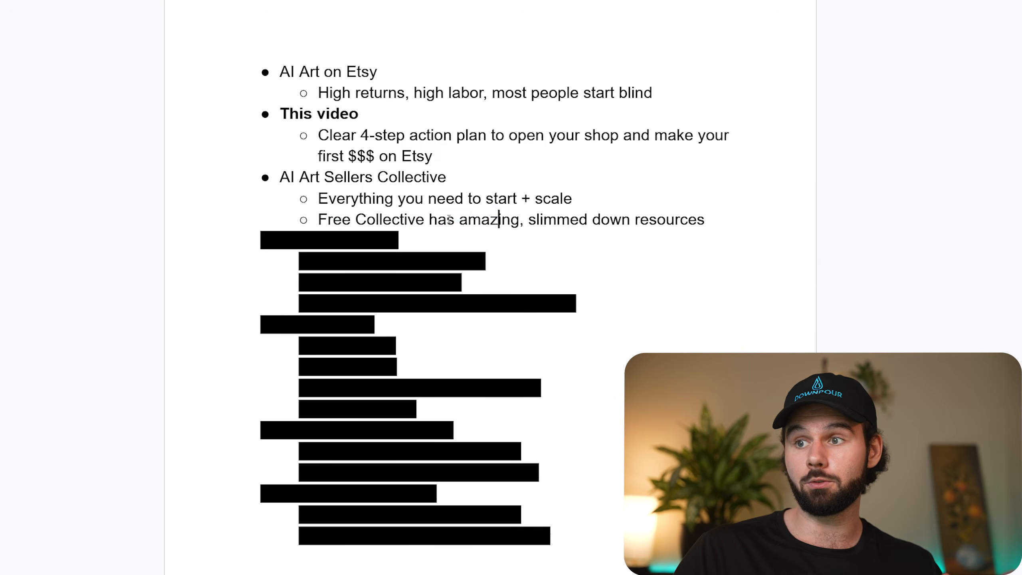
left_click_drag(327, 220, 404, 220)
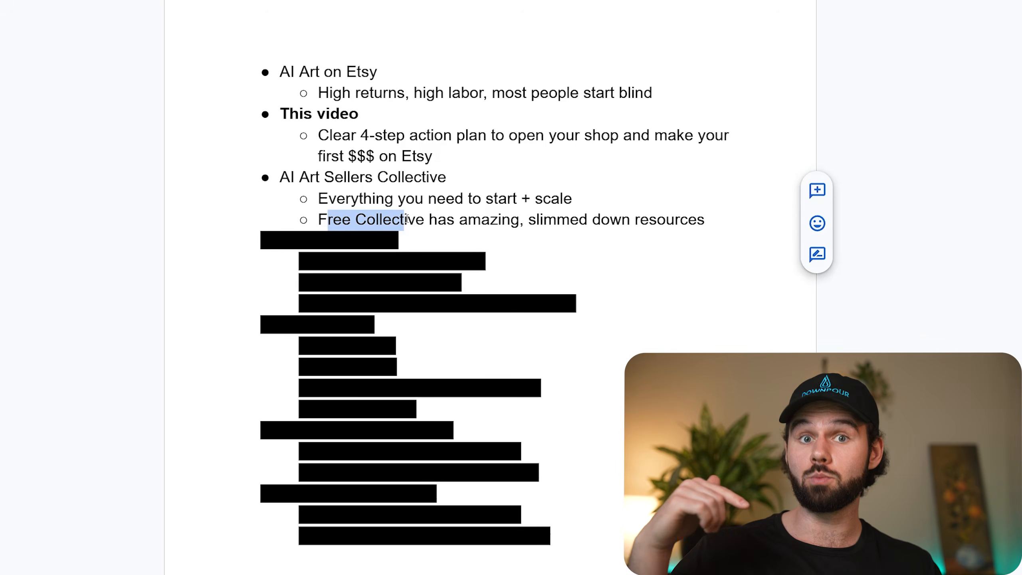
left_click(407, 218)
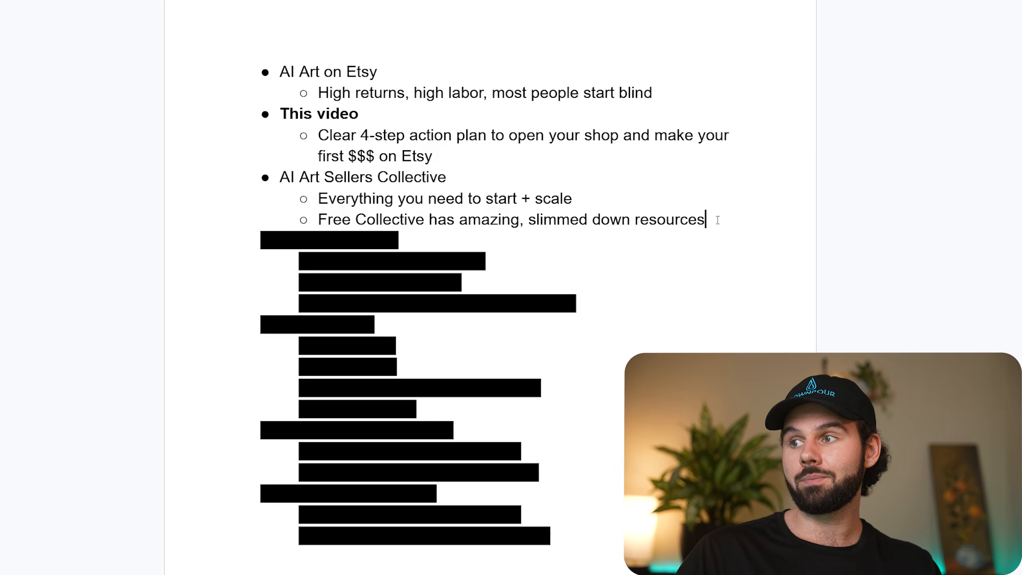
left_click_drag(717, 220, 422, 219)
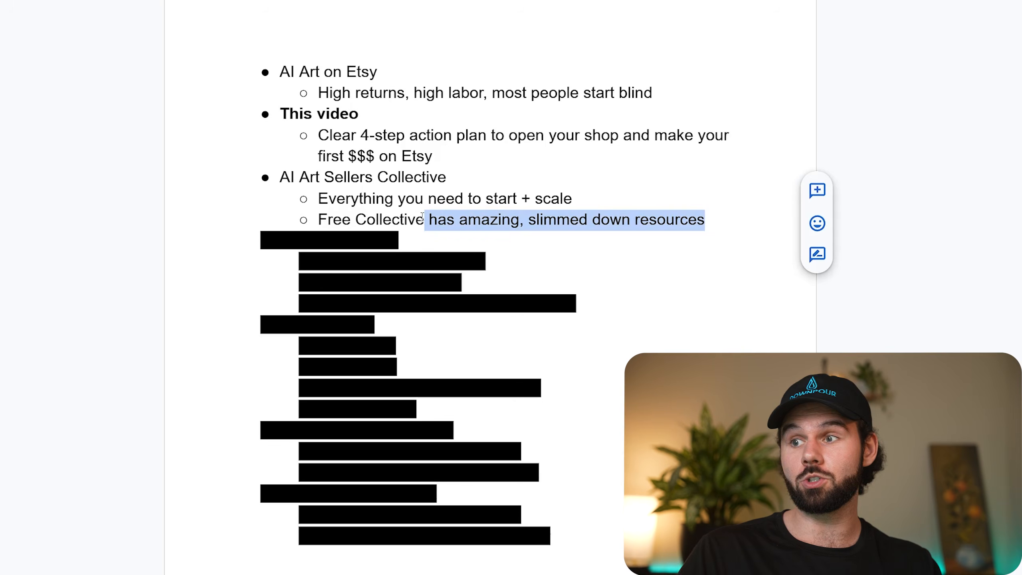
left_click(559, 170)
left_click_drag(716, 220, 386, 220)
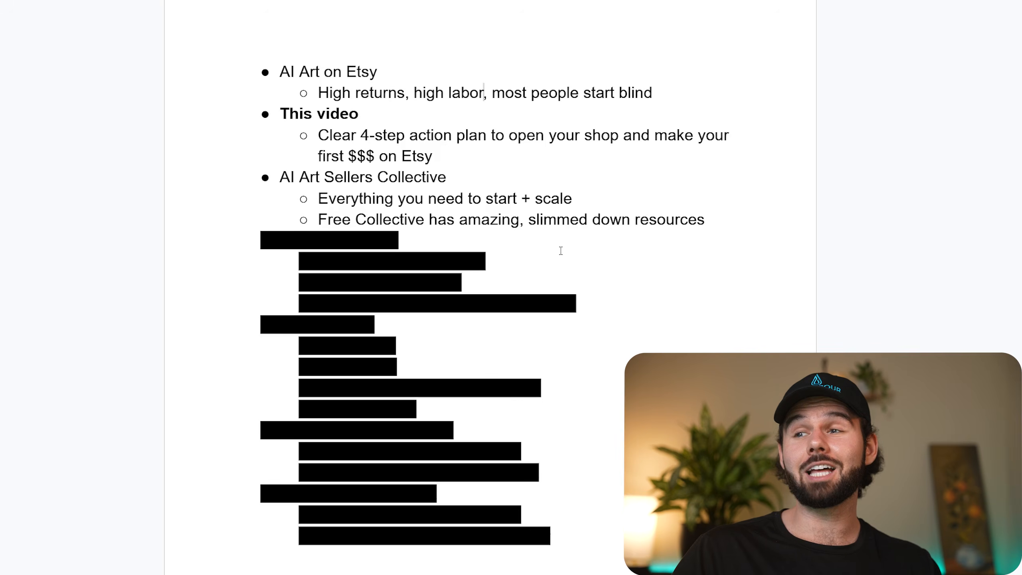
Reveal the "Step 1: Mockups" bullet by removing its black highlight.
left_click_drag(459, 245, 263, 241)
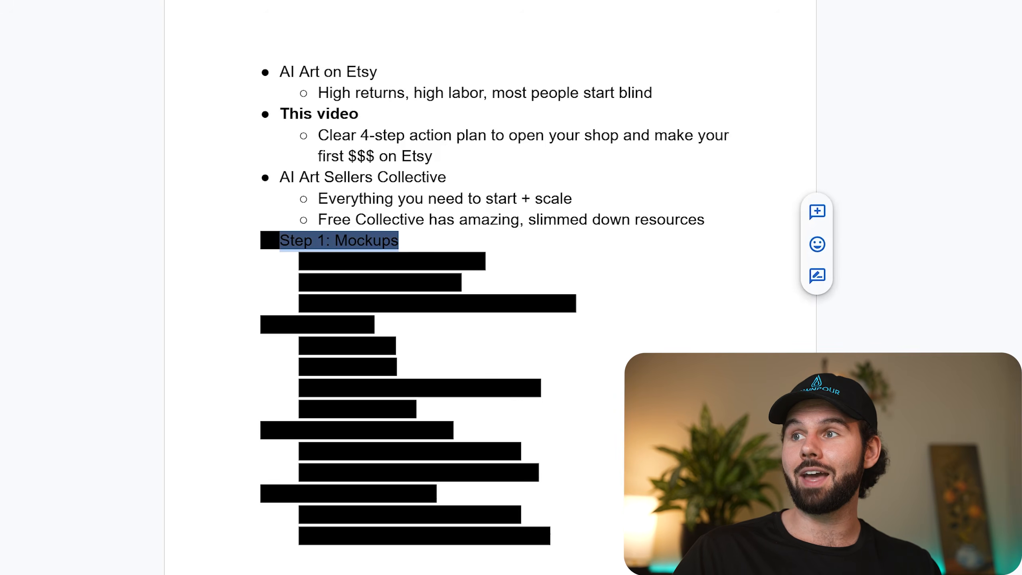
left_click(516, 1)
left_click(535, 1)
left_click(496, 134)
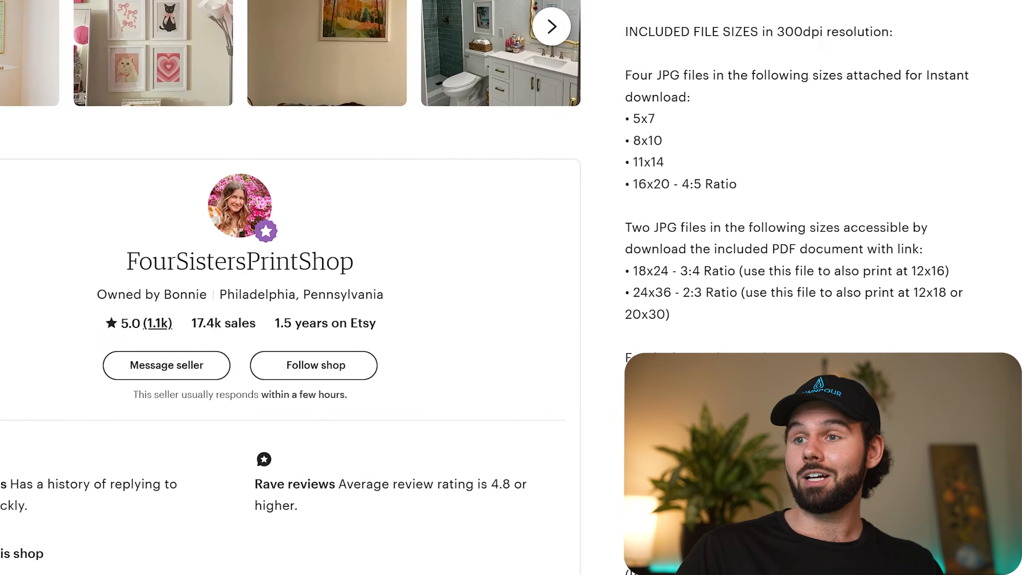
Switch to the Etsy Christmas tree print listing and examine its main image and the mockups with gifts and the pink sideboard.
scroll(657, 333, "up", 10)
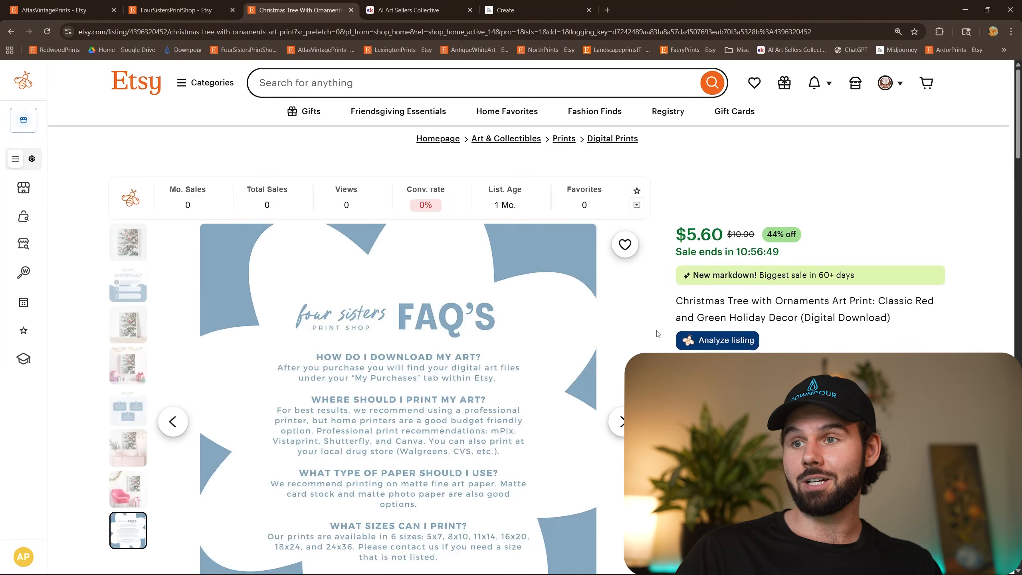
left_click(130, 247)
scroll(406, 314, "down", 3)
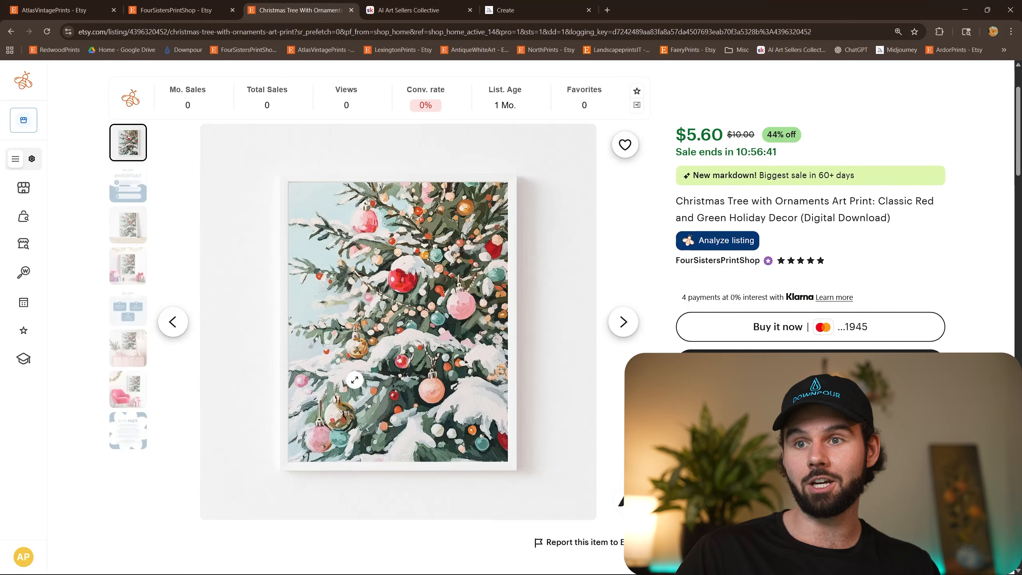
left_click(137, 278)
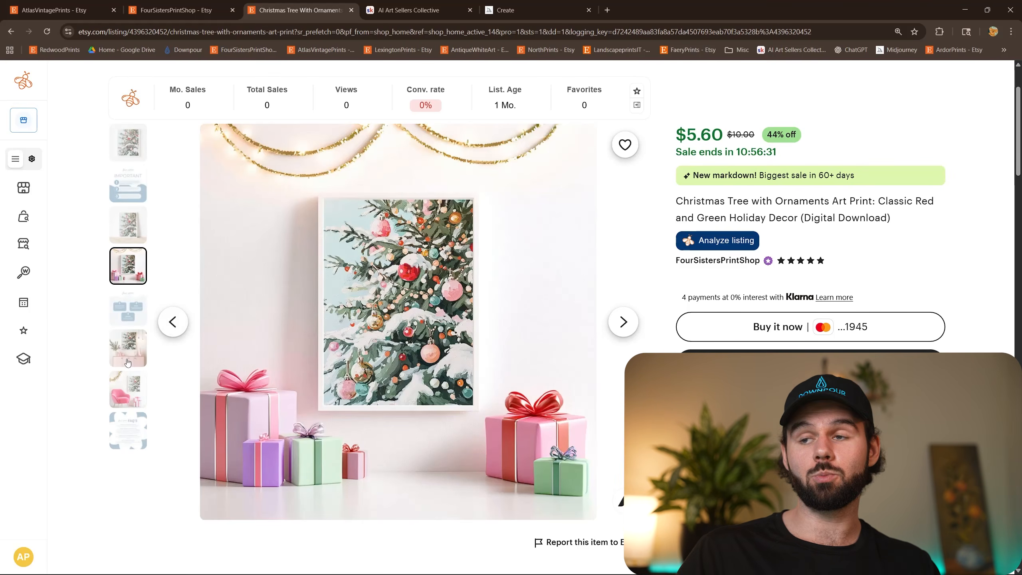
left_click(129, 342)
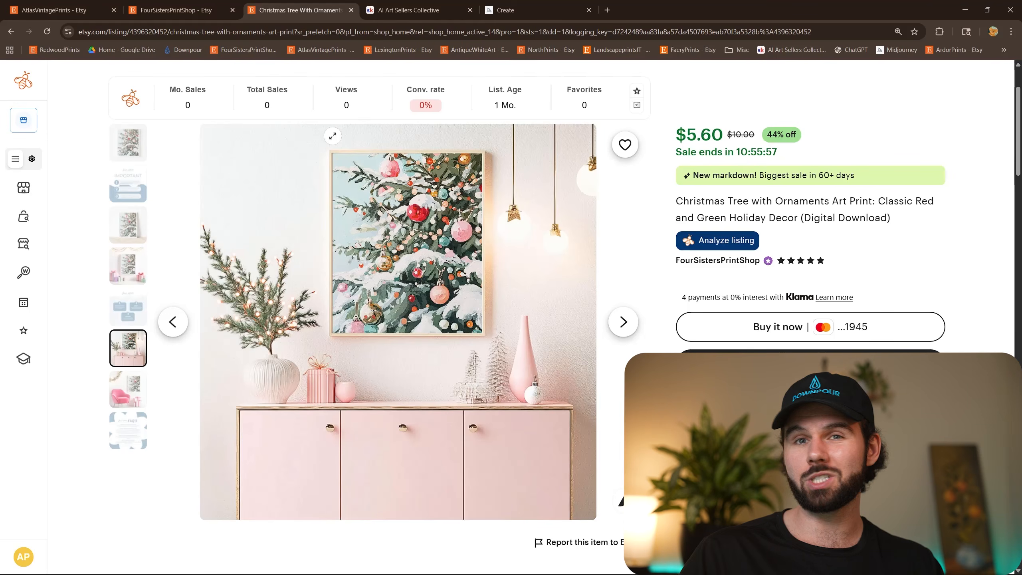
scroll(574, 254, "up", 3)
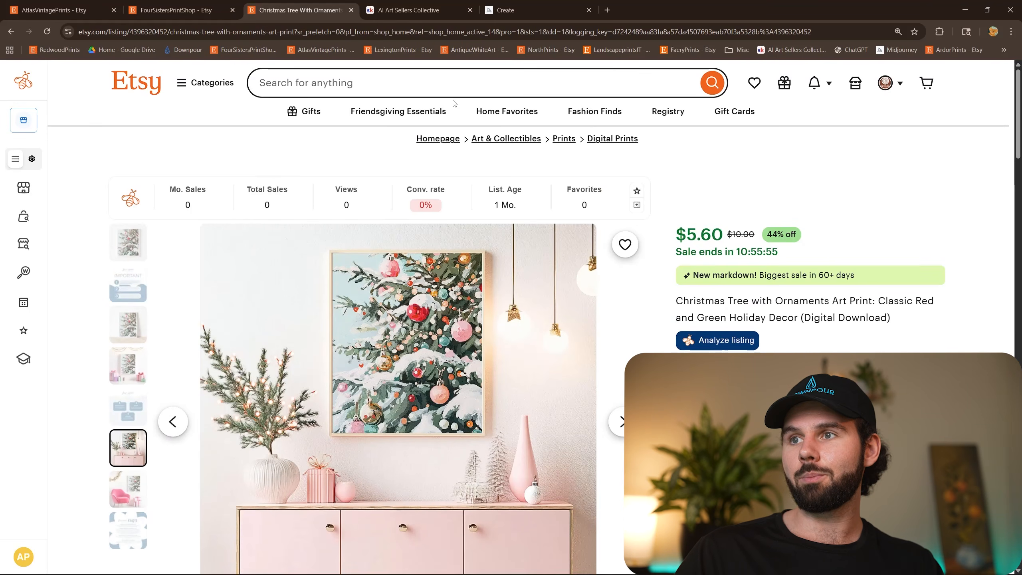
left_click(371, 94)
left_click(209, 146)
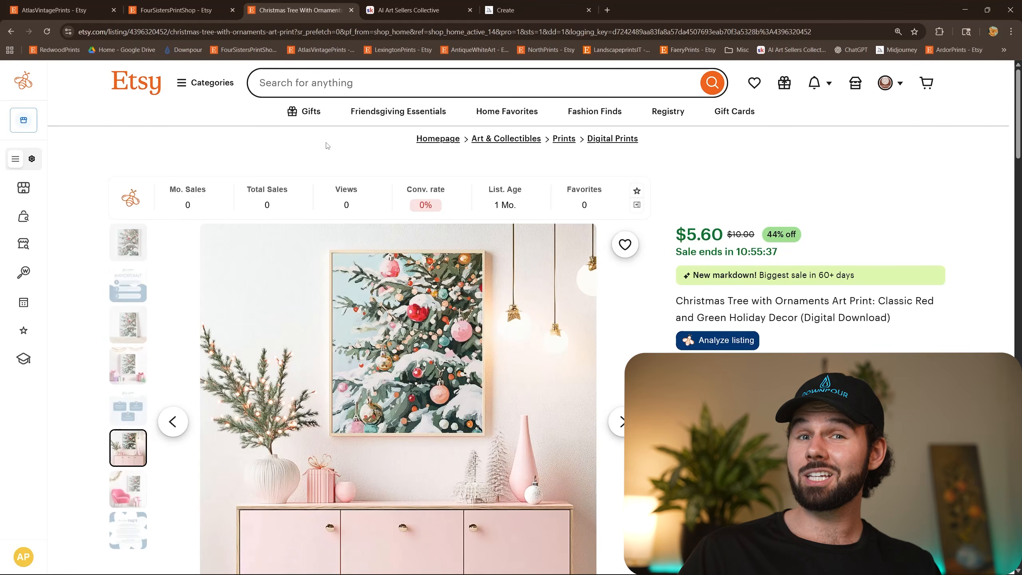
Switch to the AI Art Sellers Collective site and open the Founder's Mockup Pack link from the classroom's Resources.
left_click(404, 10)
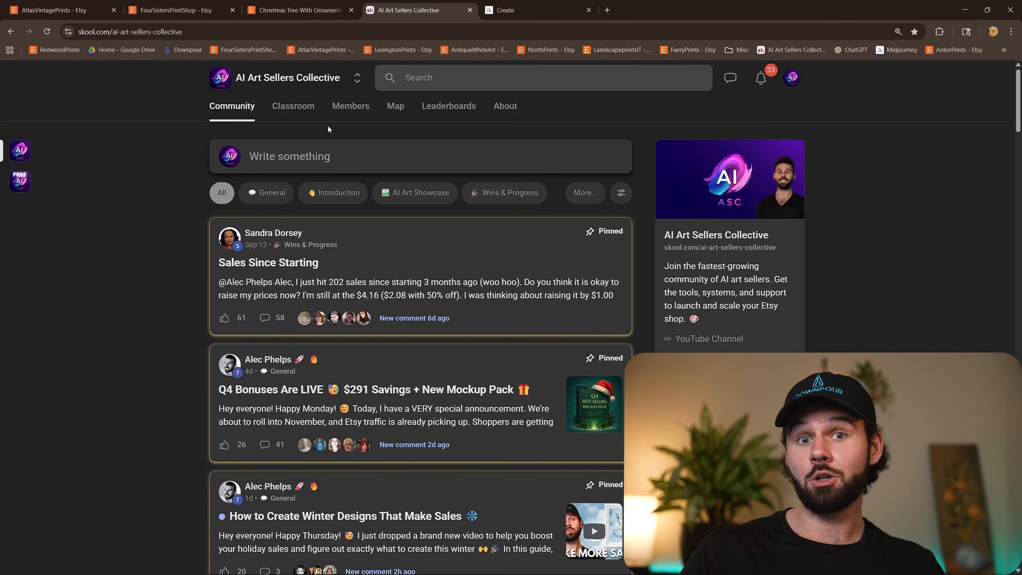
left_click(292, 107)
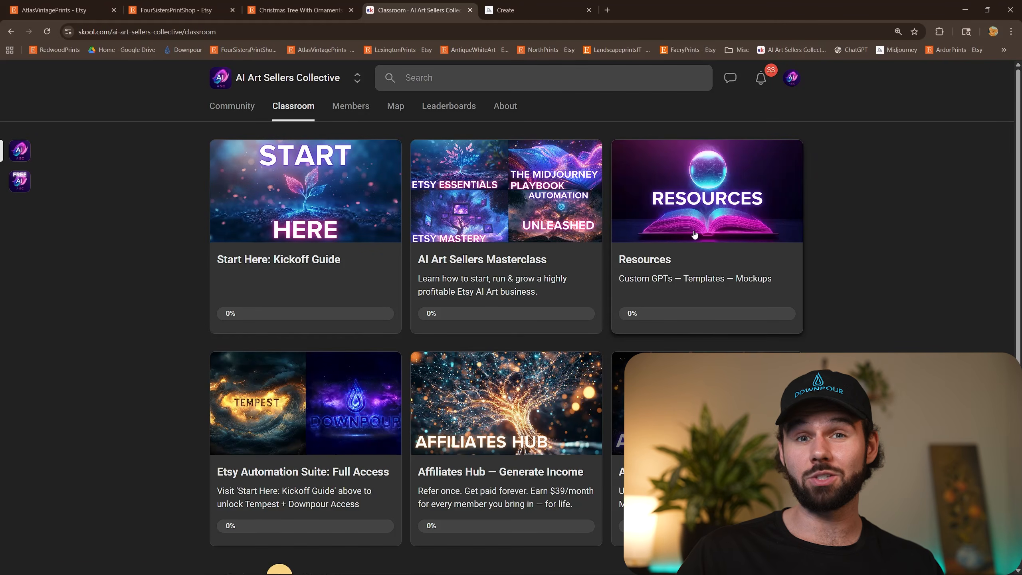
left_click(695, 234)
scroll(843, 197, "down", 2)
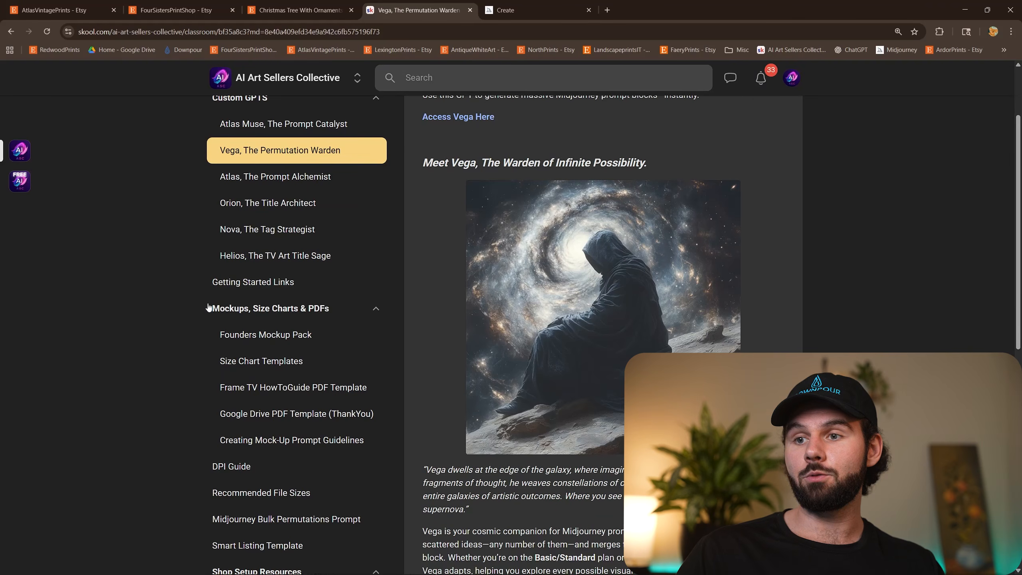
left_click(242, 342)
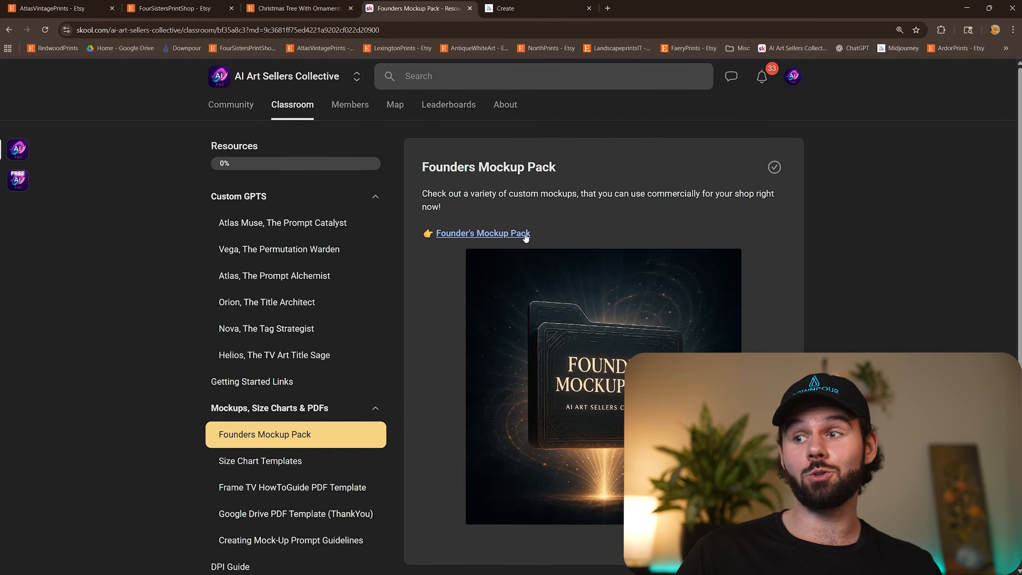
left_click(524, 234)
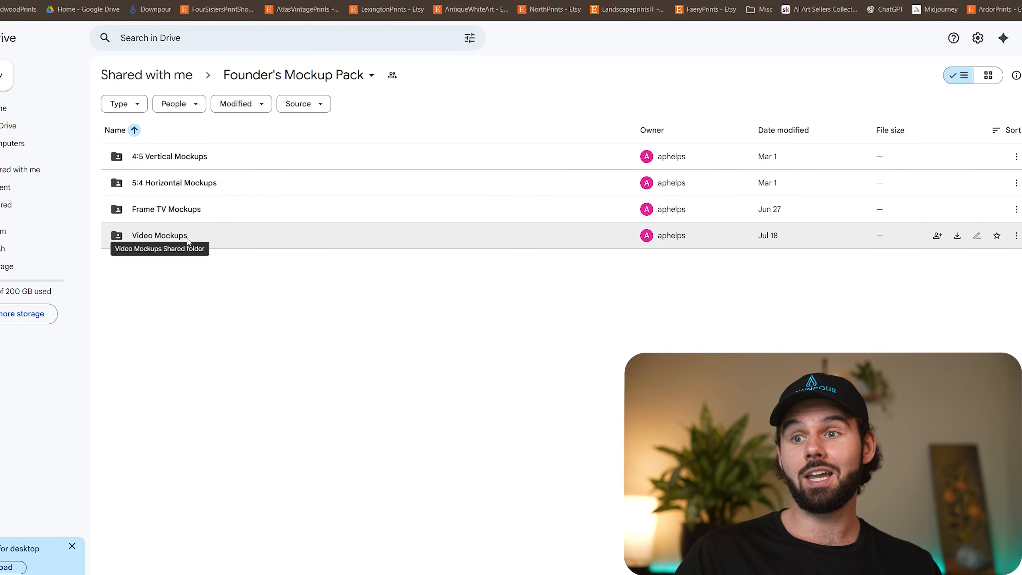
Browse the 4:5 Vertical Mockups folder in the Founder's Mockup Pack and select all its PSD files for download.
double_click(212, 161)
scroll(264, 316, "down", 1)
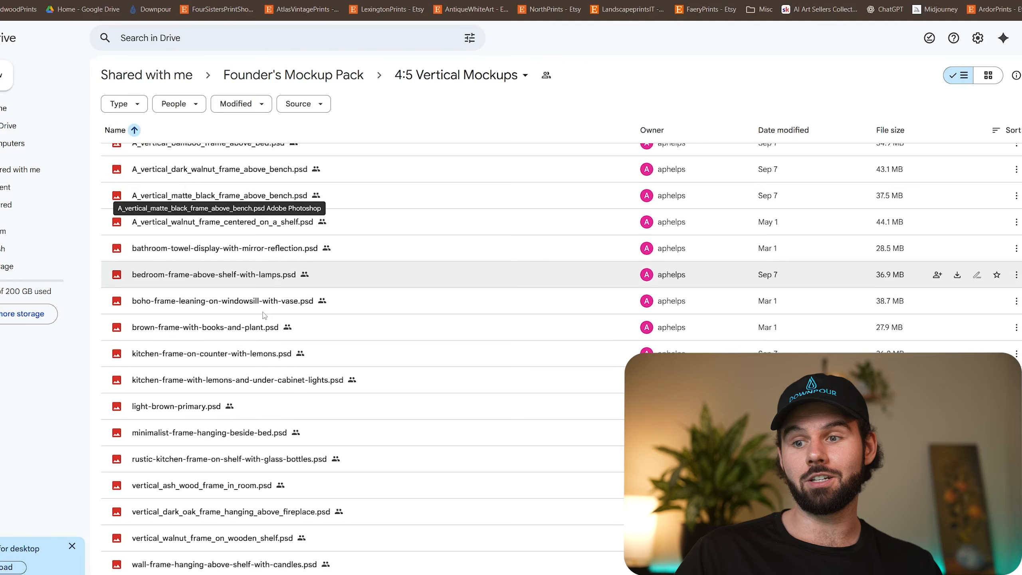
scroll(587, 225, "up", 1)
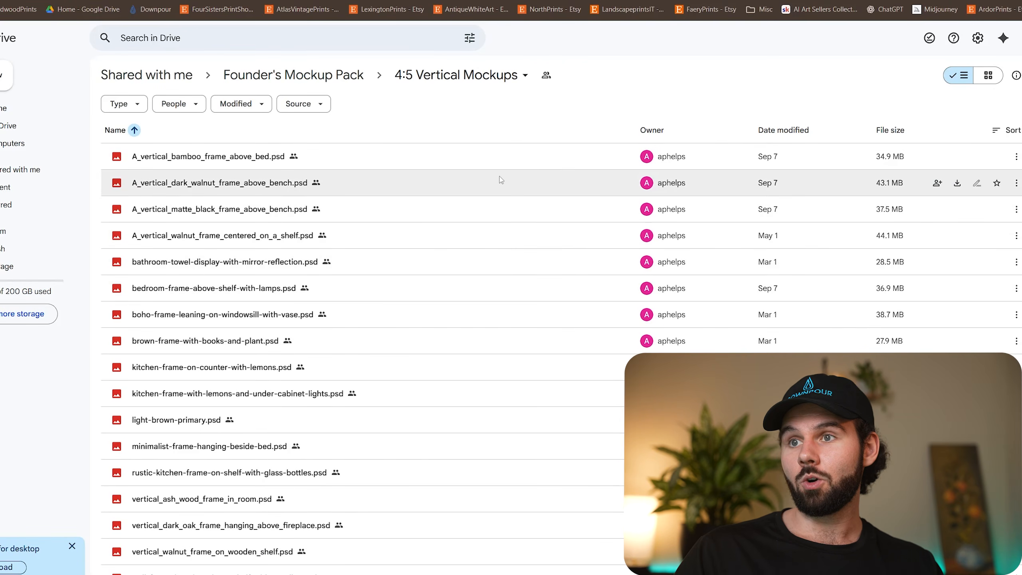
left_click(432, 179)
key("ctrl+a")
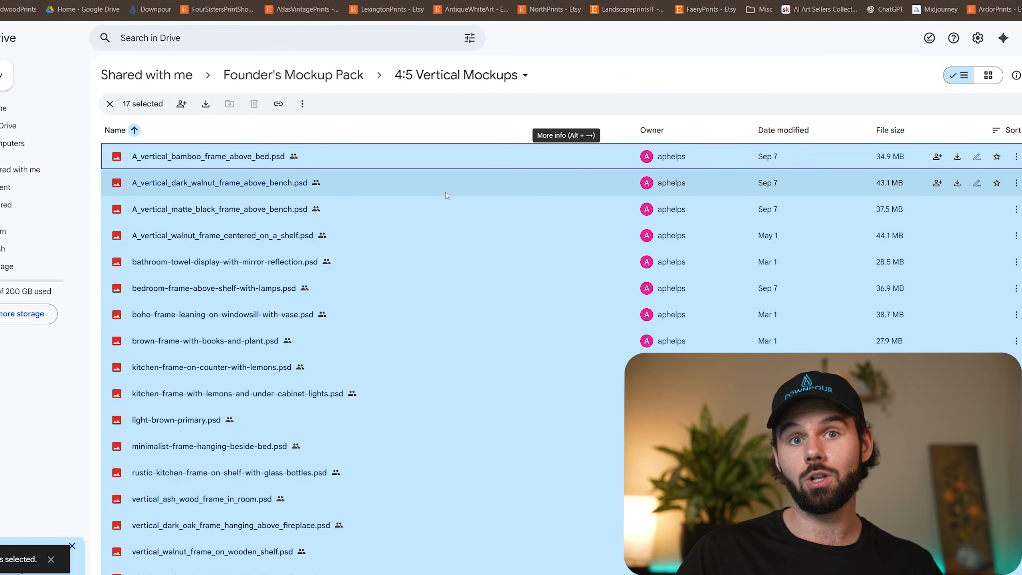
right_click(405, 226)
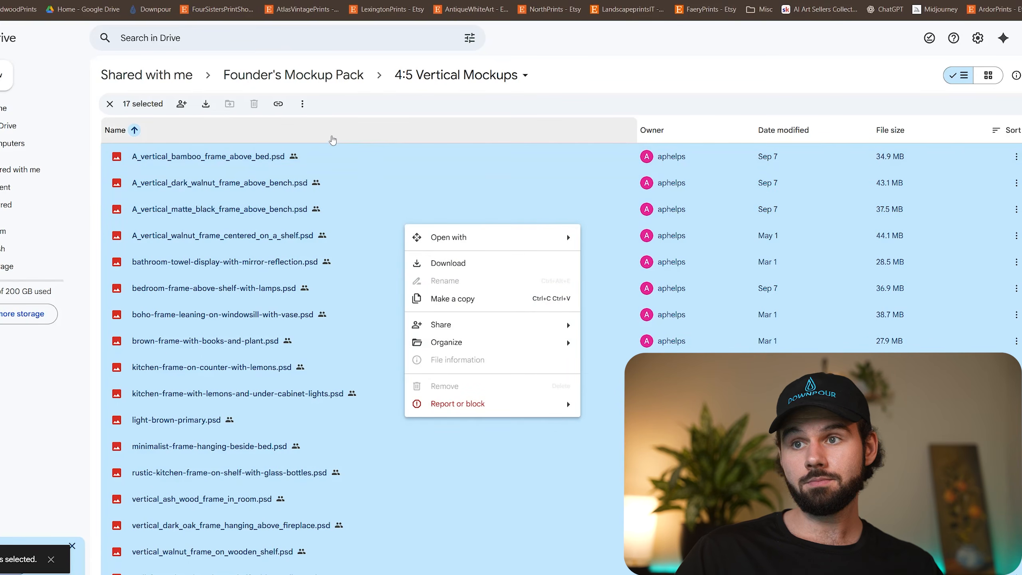
left_click(206, 105)
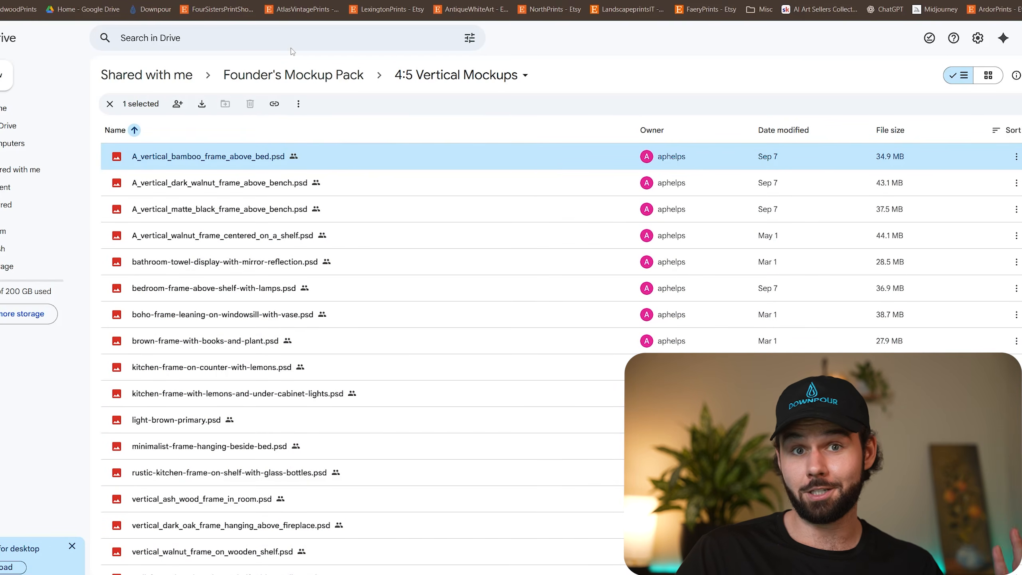
left_click(309, 81)
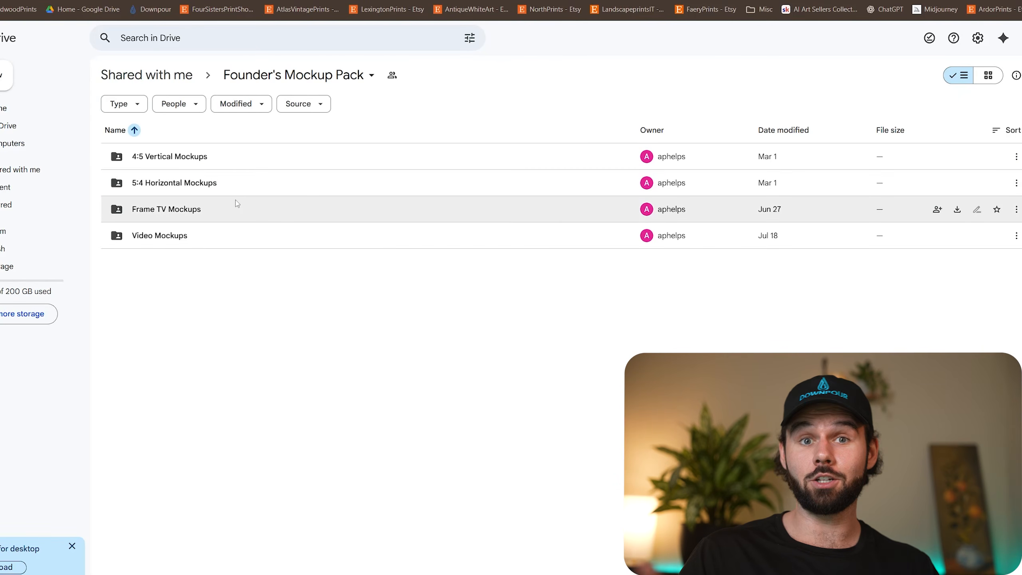
double_click(227, 163)
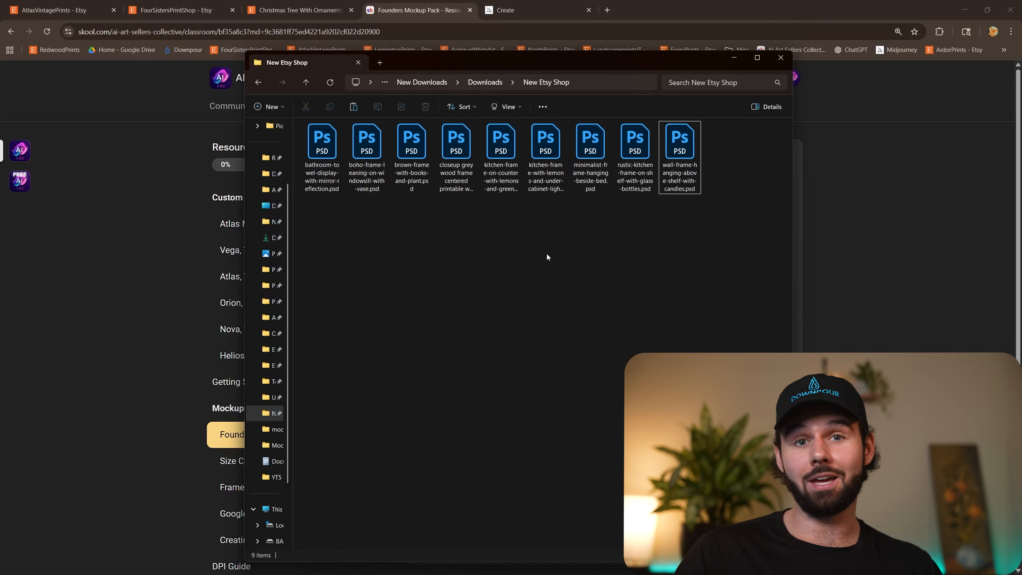
Open the closeup grey wood frame mockup in Photoshop, hide the Timeline and fit the image to the workspace.
left_click(455, 173)
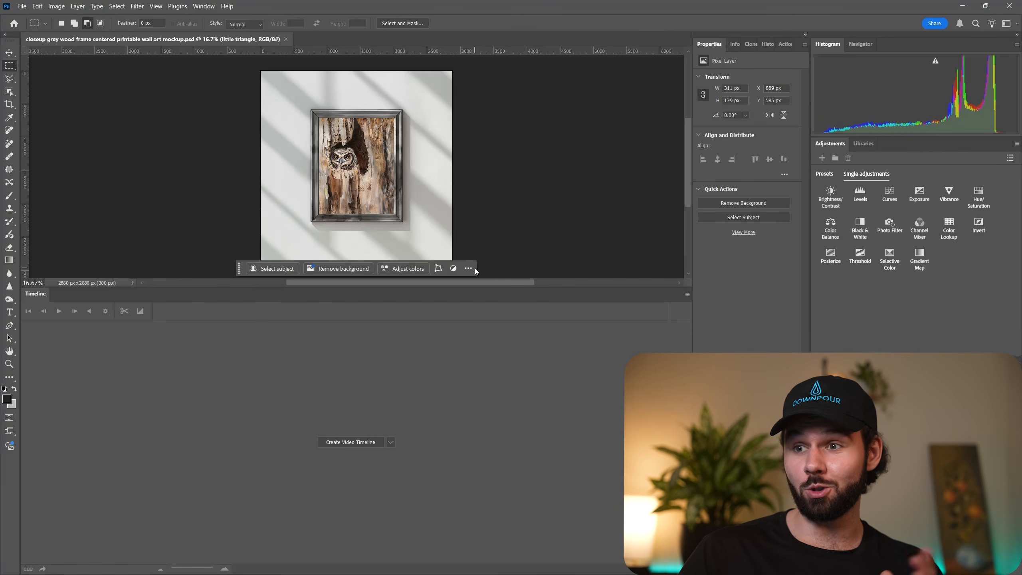
left_click(201, 6)
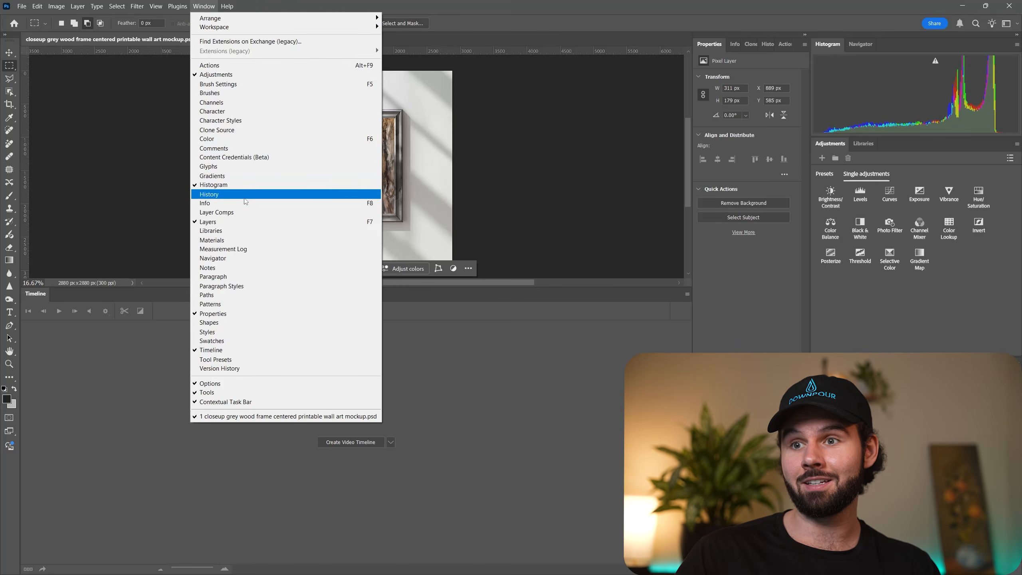
left_click(243, 352)
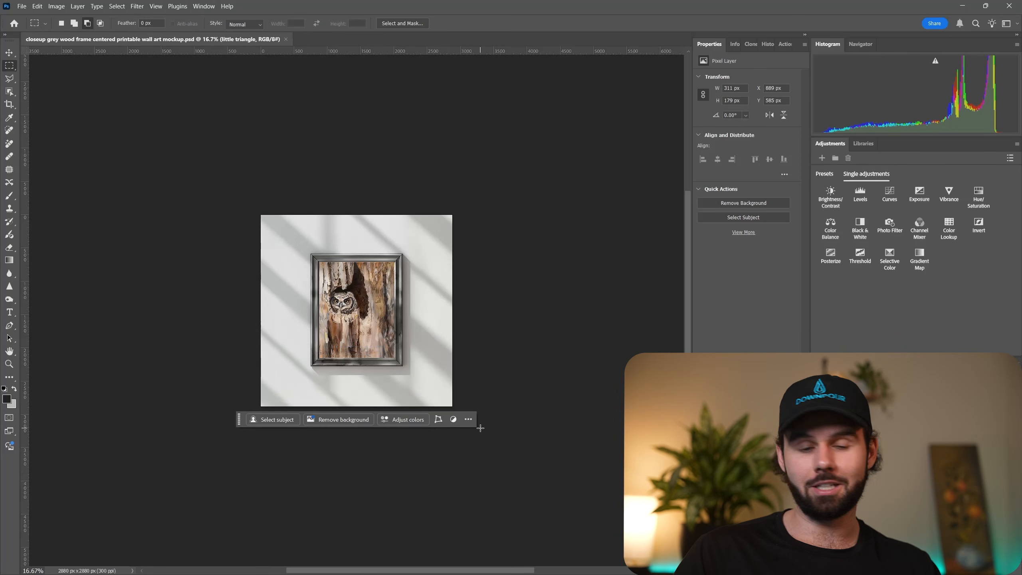
key("ctrl+0")
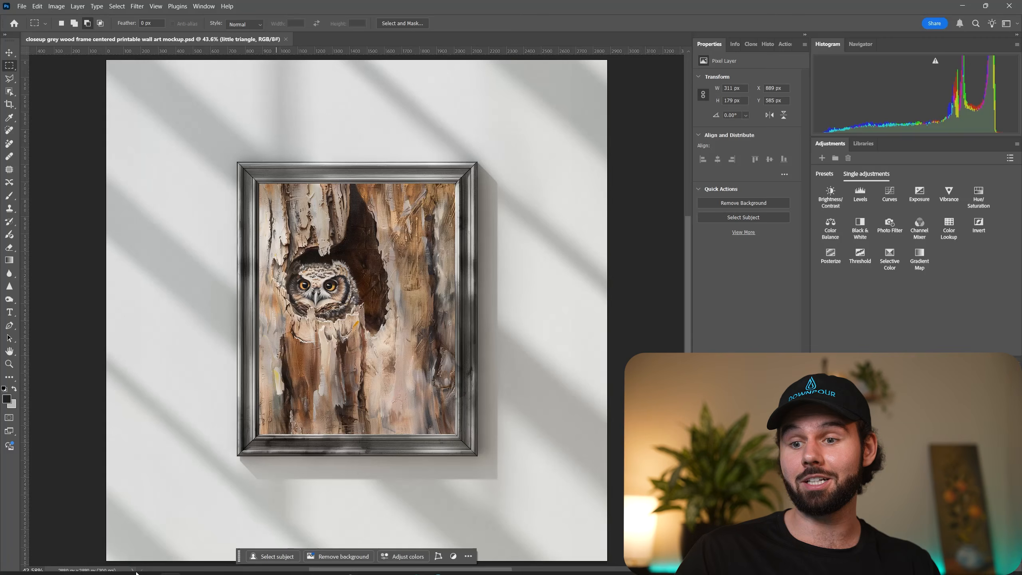
Open brown-frame-with-books-and-plant.psd from the New Etsy Shop folder.
mouse_move(45, 559)
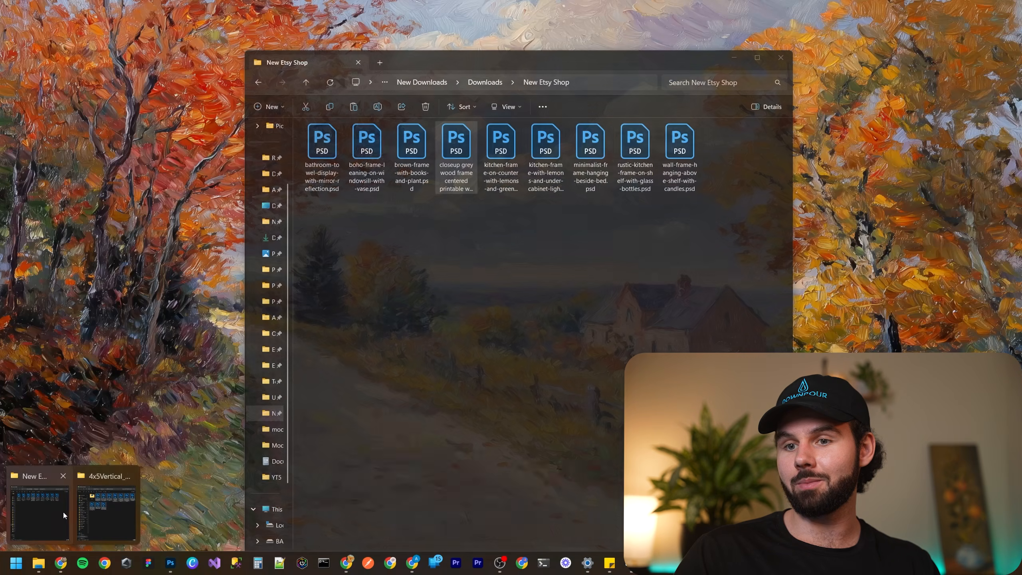
left_click(63, 512)
double_click(411, 145)
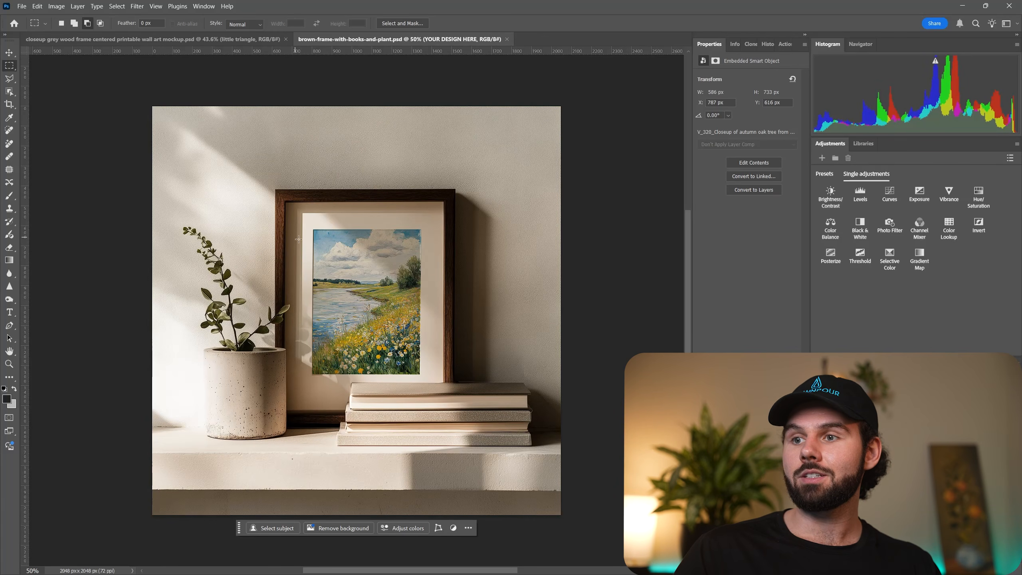
Compare the grey wood frame mockup with the brown frame mockup, and close the grey wood frame file.
left_click(224, 38)
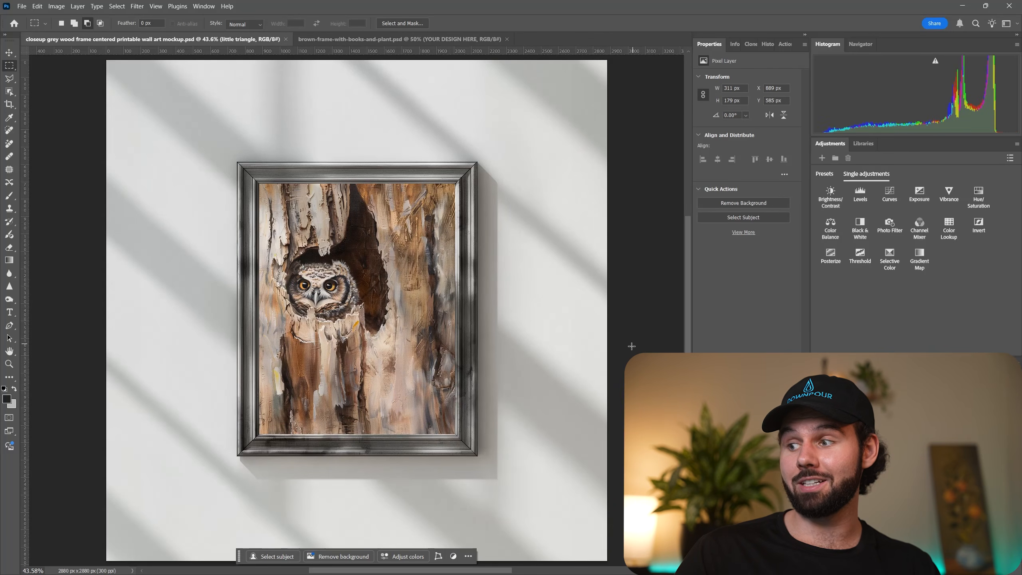
left_click(407, 39)
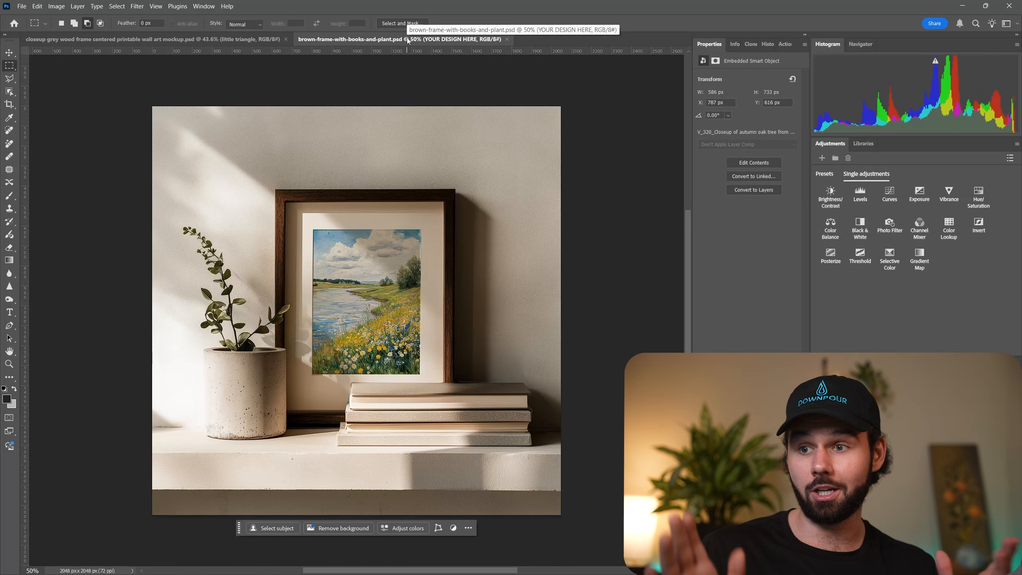
left_click(286, 39)
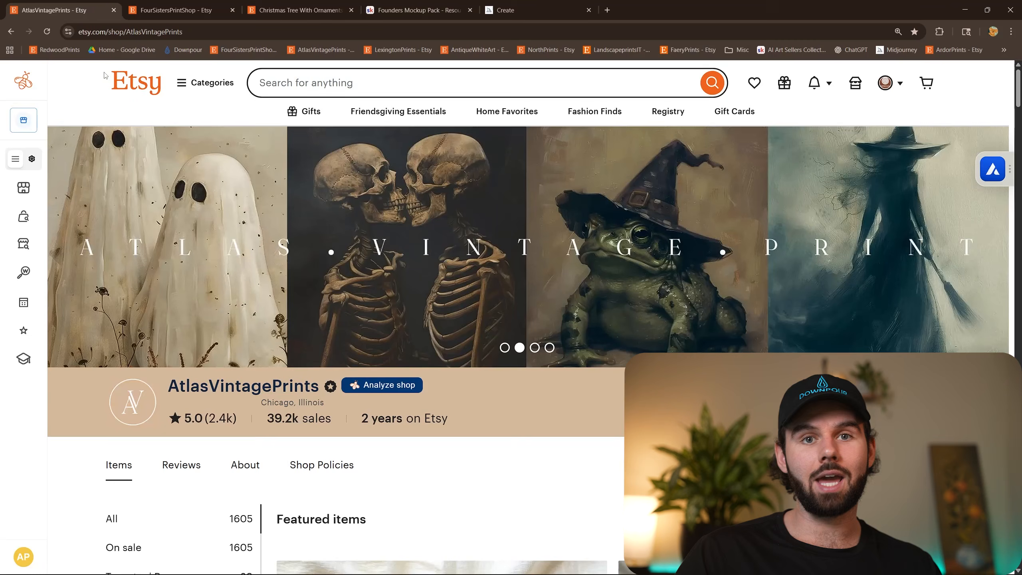
Open the Vintage Fall Floral Print listing from the AtlasVintagePrints shop's featured items on Etsy.
scroll(453, 187, "down", 6)
left_click(461, 263)
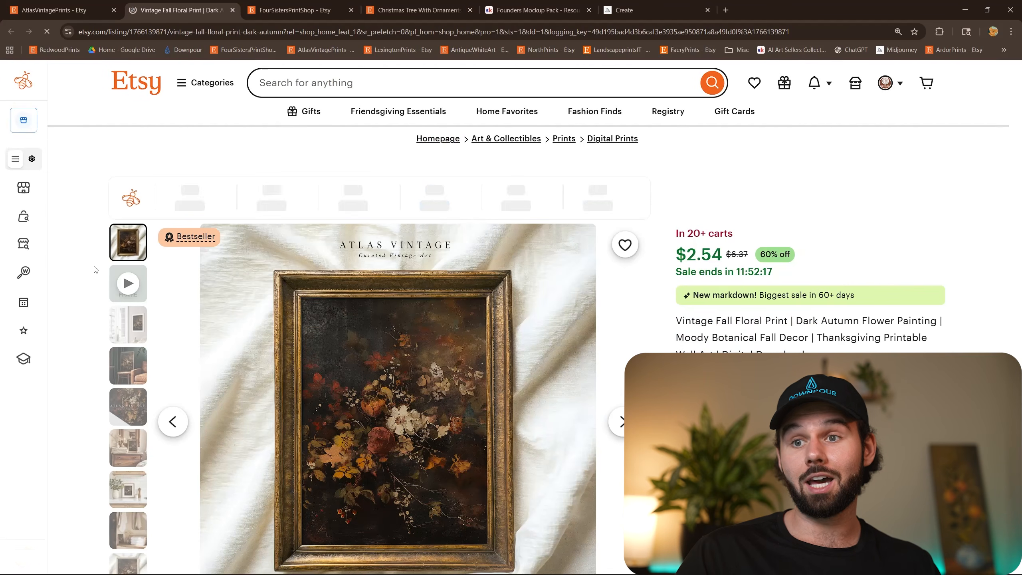
Examine the Vintage Fall Floral Print listing's sales statistics and view its Guide Size image.
mouse_move(179, 236)
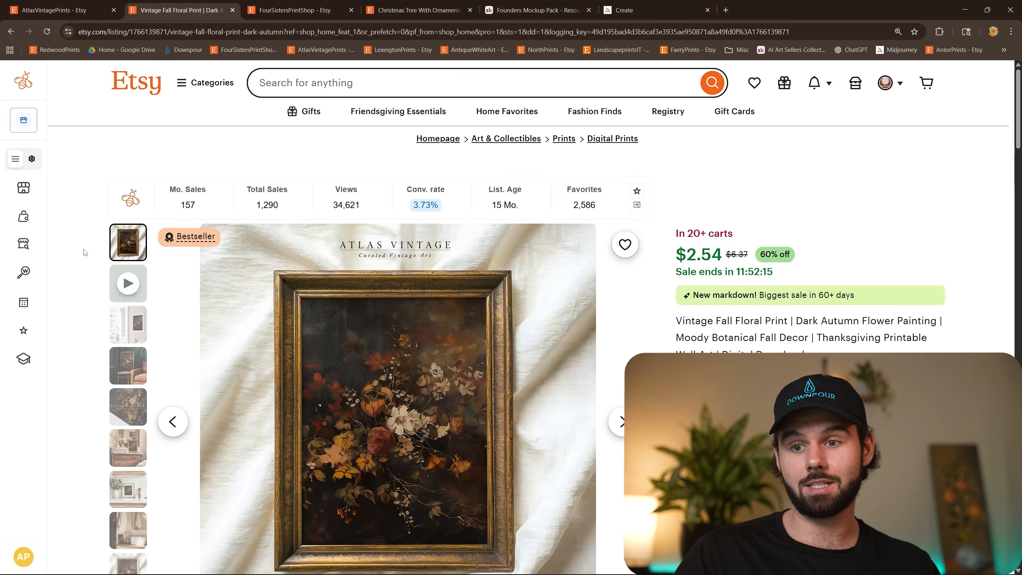
scroll(84, 254, "down", 2)
scroll(128, 464, "down", 2)
left_click(129, 464)
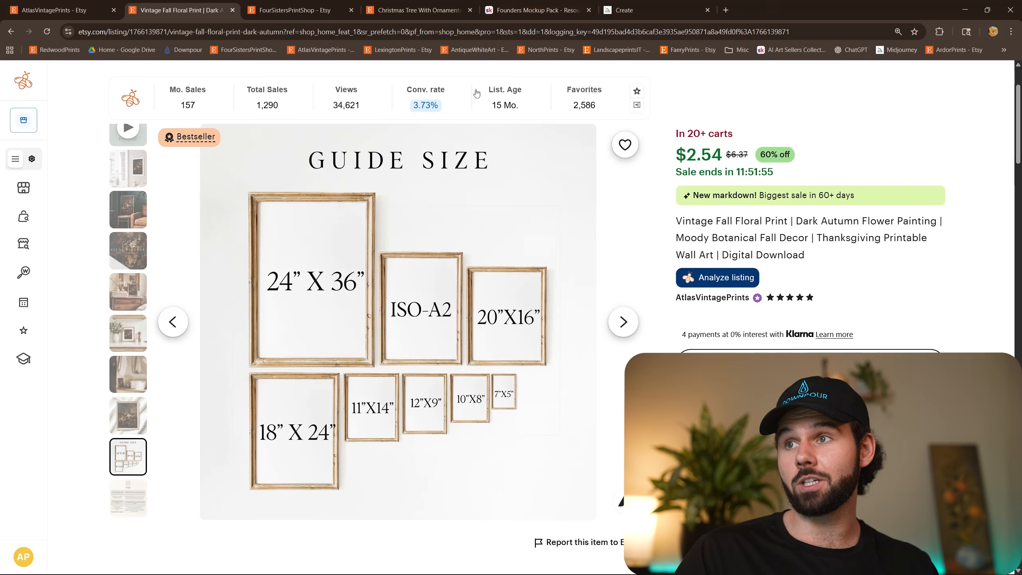
Open Size Chart Templates in the AI Art Sellers Collective resources and preview the first Canva template page at full size.
left_click(516, 12)
scroll(363, 157, "down", 3)
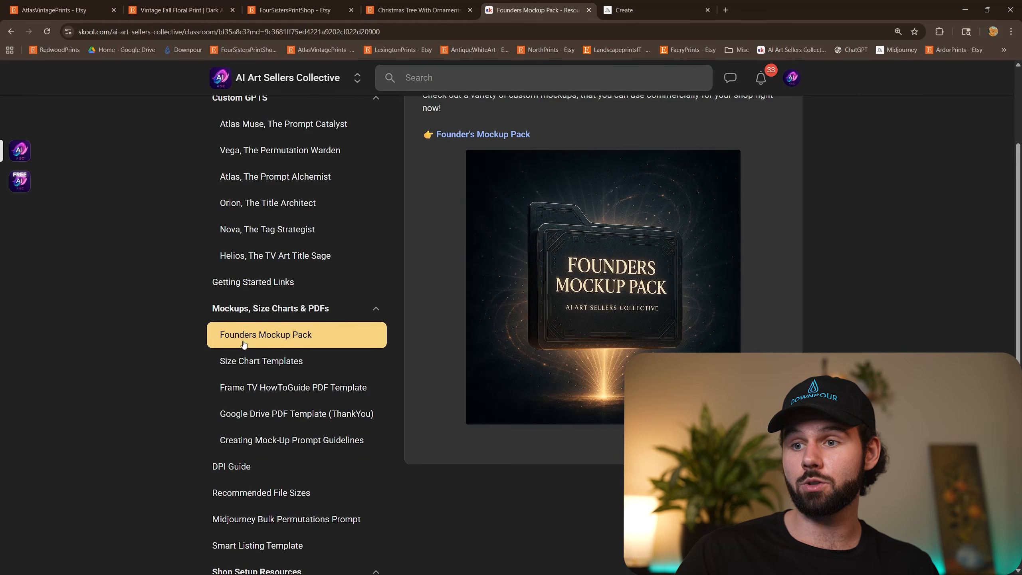
left_click(254, 361)
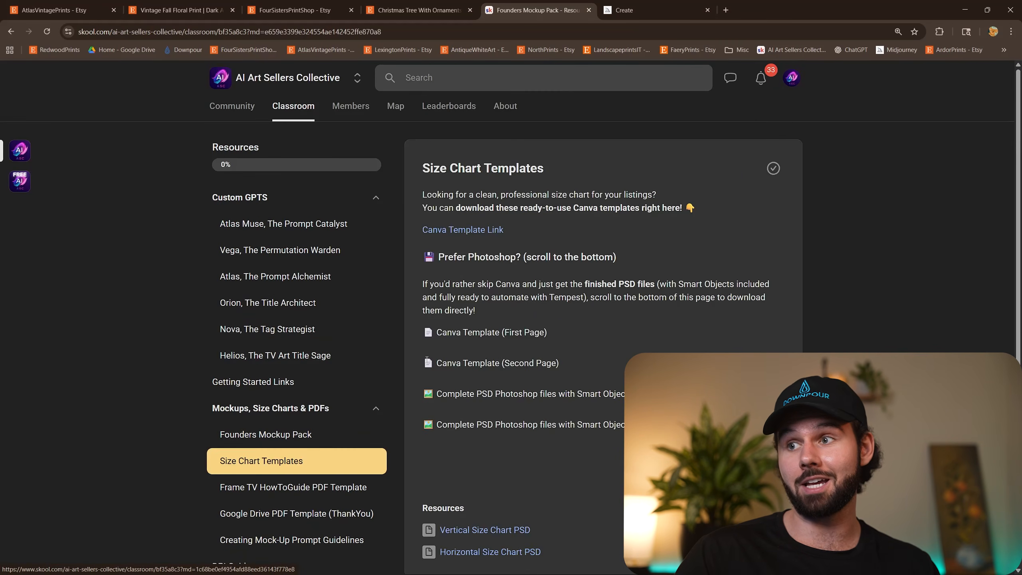
scroll(784, 319, "down", 2)
left_click(601, 339)
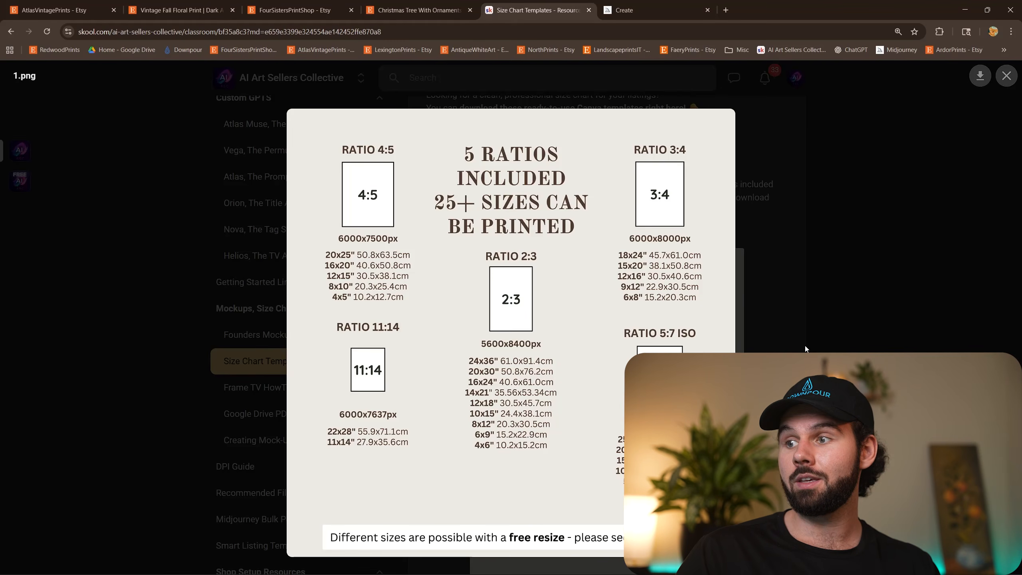
key("Escape")
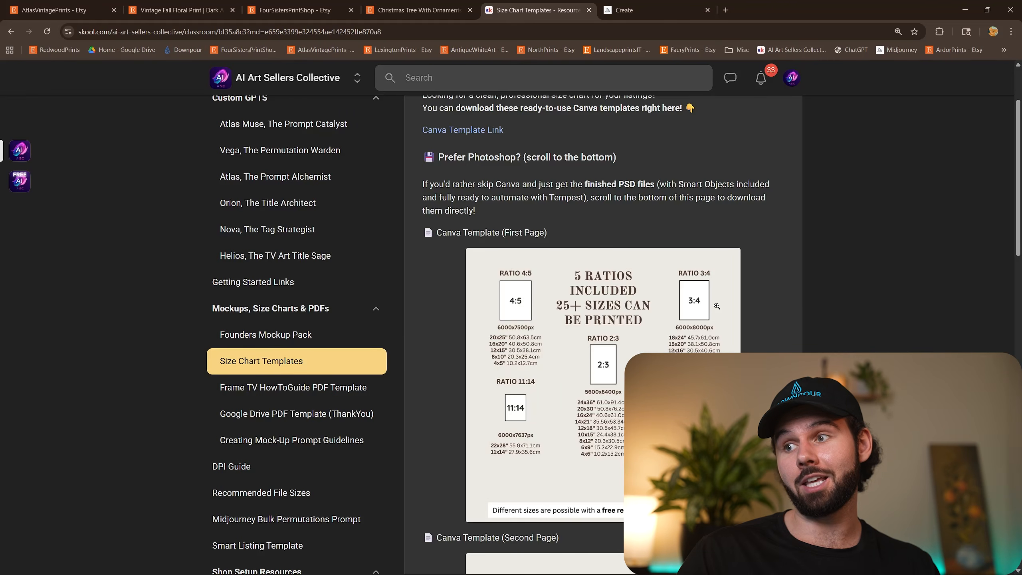
Download the Vertical Size Chart PSD into the New Etsy Shop folder as Vertical_SizeChartTemplate.psd and open it in Photoshop.
scroll(565, 297, "down", 15)
scroll(565, 297, "down", 4)
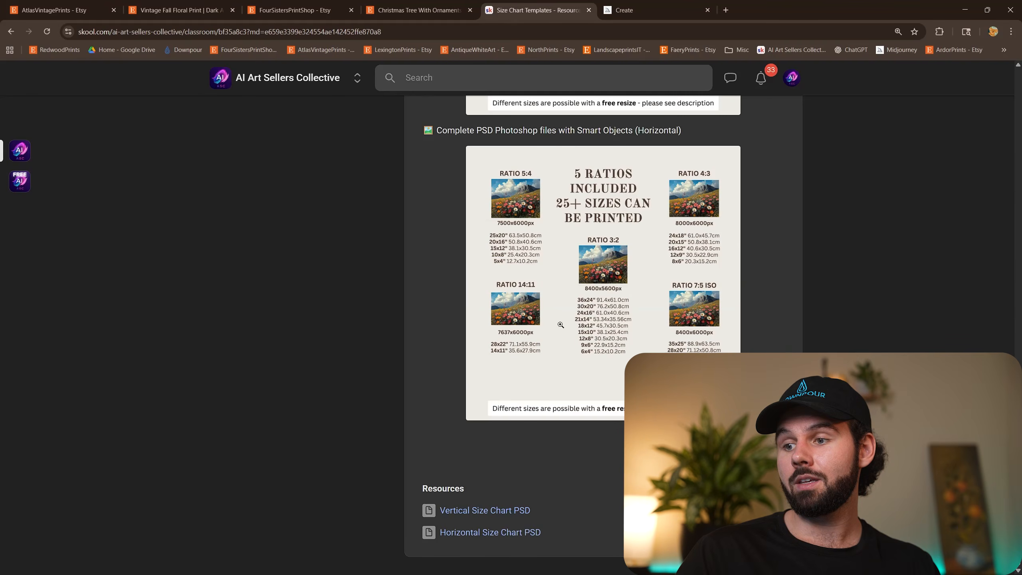
left_click(512, 510)
left_click(511, 359)
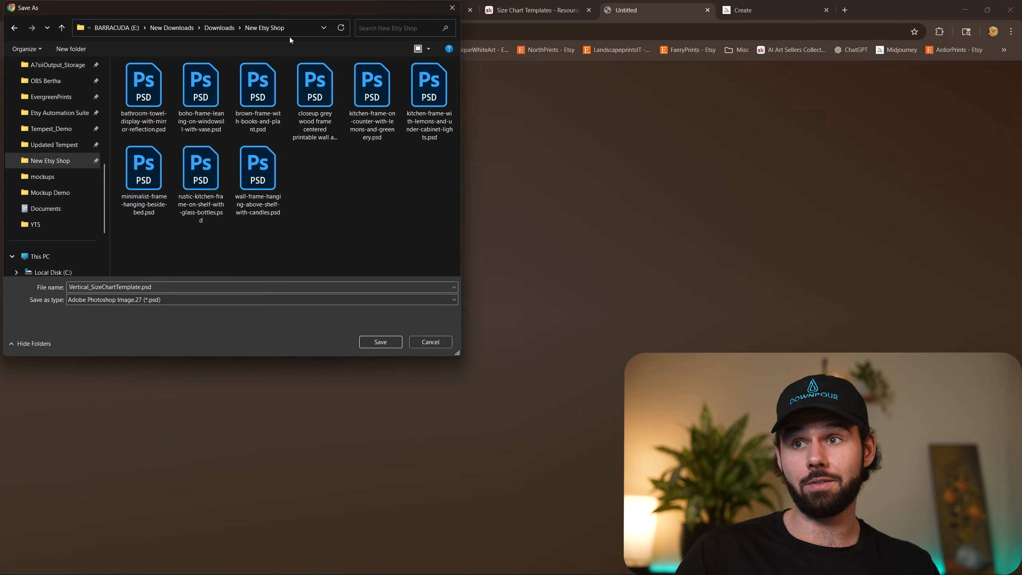
left_click(379, 342)
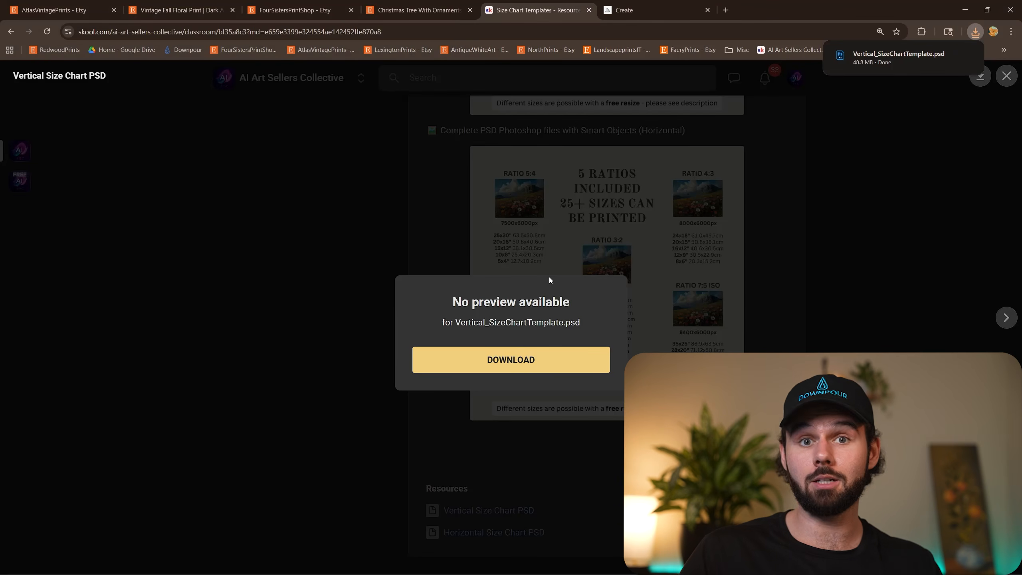
left_click(874, 63)
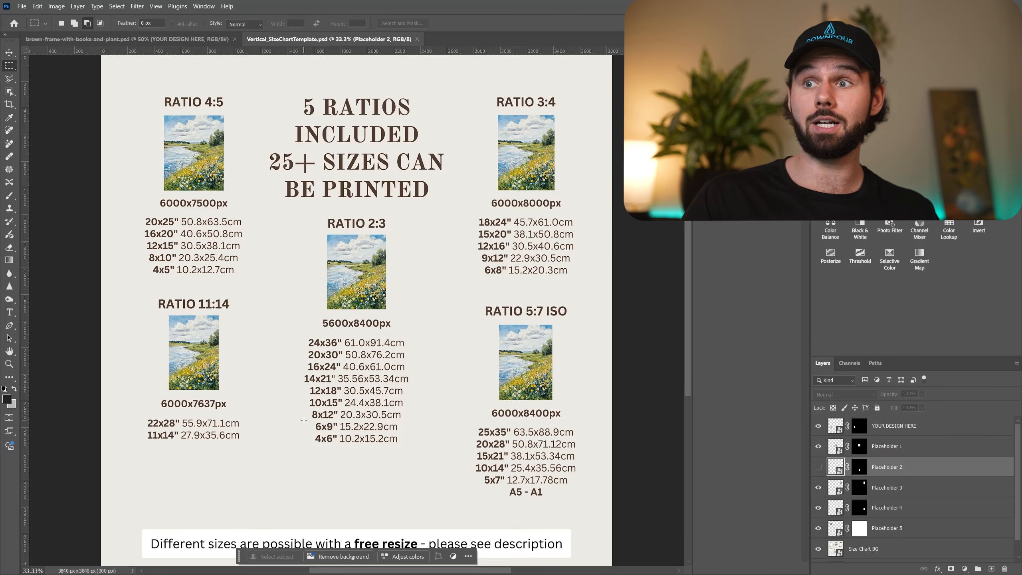
Close the brown frame mockup and the vertical size chart in Photoshop, and return to the size chart page in the browser.
left_click(235, 39)
left_click(196, 39)
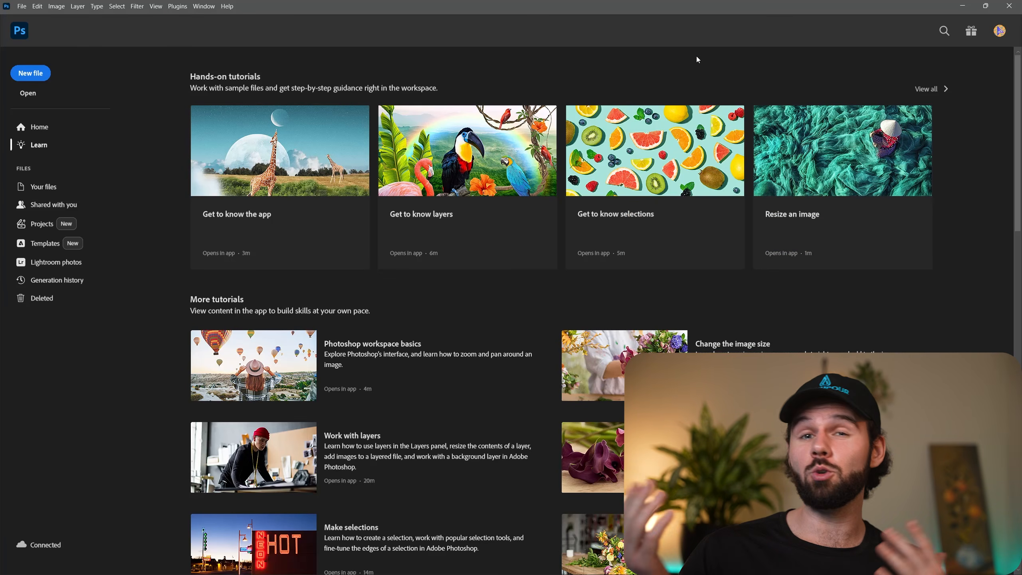
left_click(962, 9)
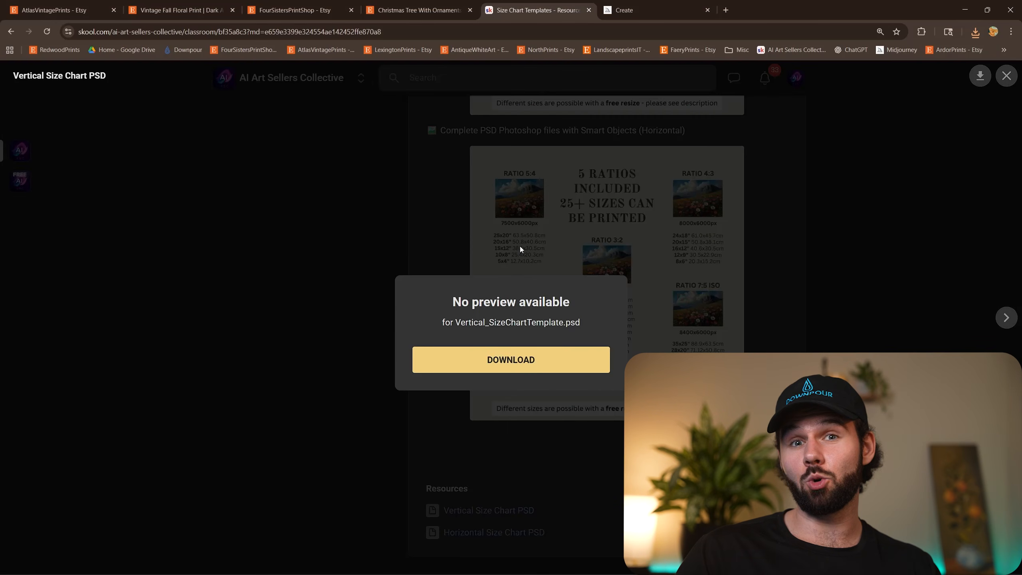
left_click(516, 243)
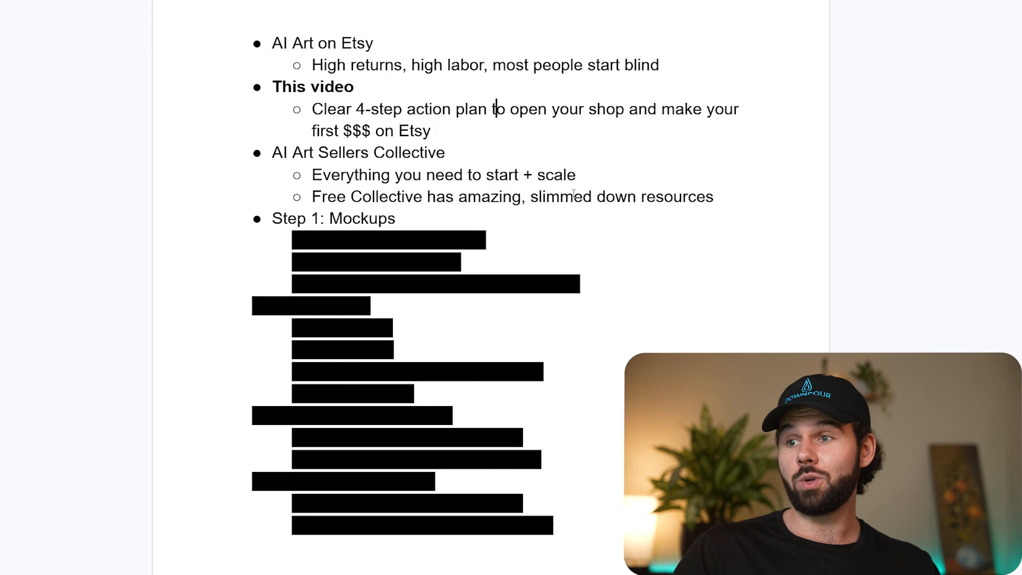
Remove the black highlight from the Founders Mockup Pack and Size Chart Template bullets under Step 1: Mockups in the outline.
left_click_drag(499, 262, 307, 237)
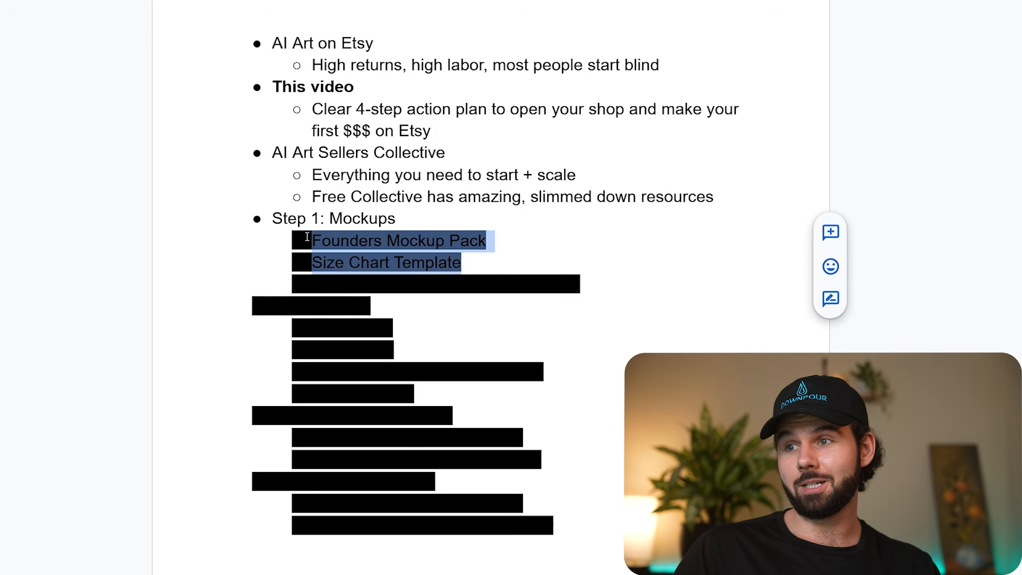
left_click(517, 0)
left_click(535, 0)
left_click(477, 172)
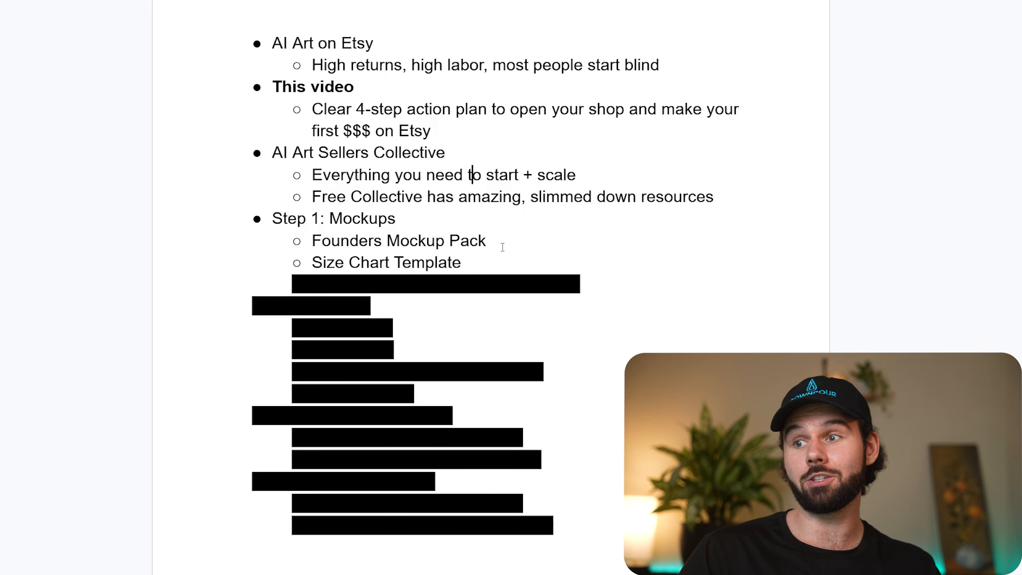
Point out the Size Chart Template bullet in the outline by selecting its text, and deselect it.
left_click_drag(460, 260, 312, 263)
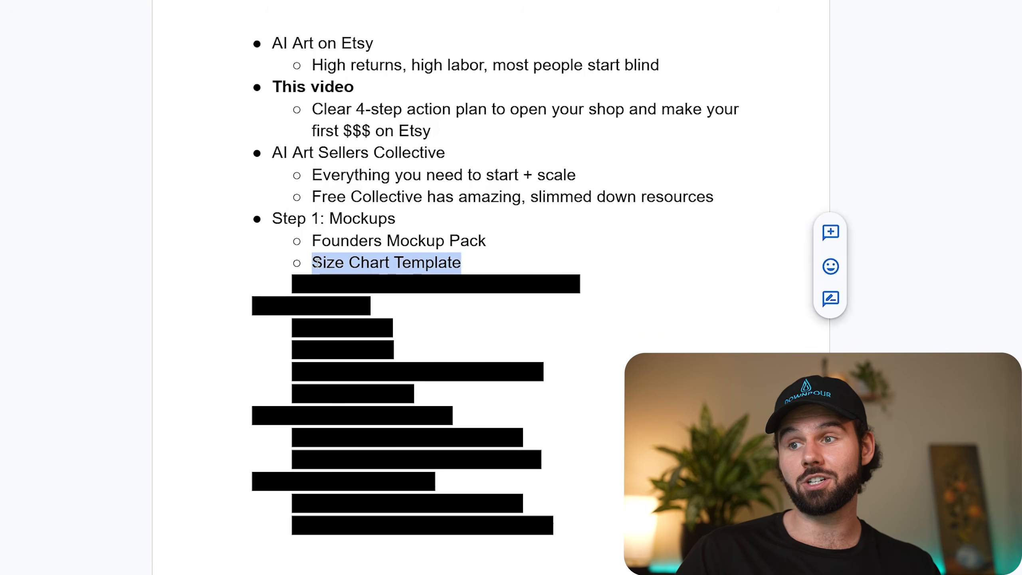
left_click(413, 262)
left_click(481, 269)
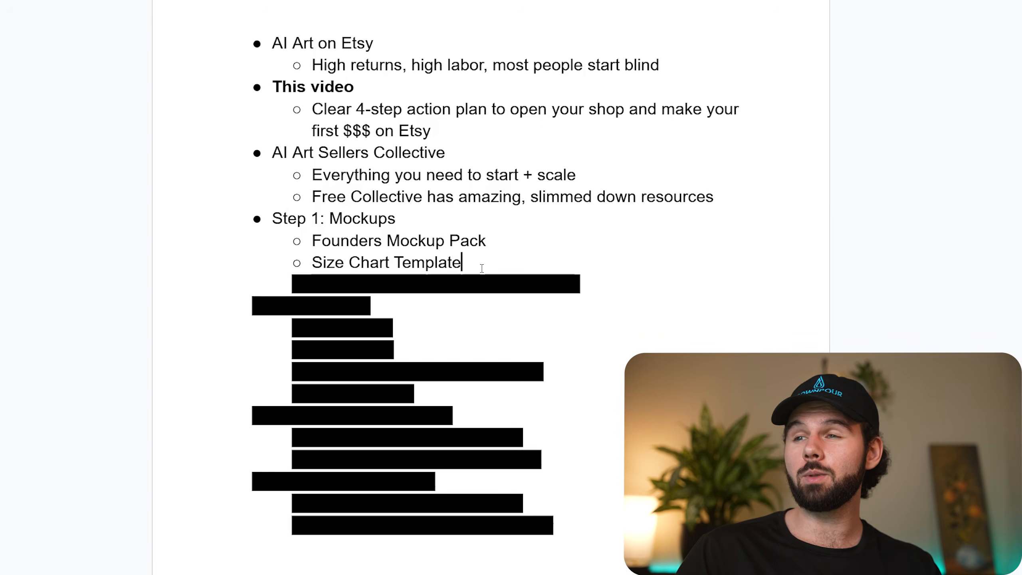
left_click_drag(482, 266, 294, 263)
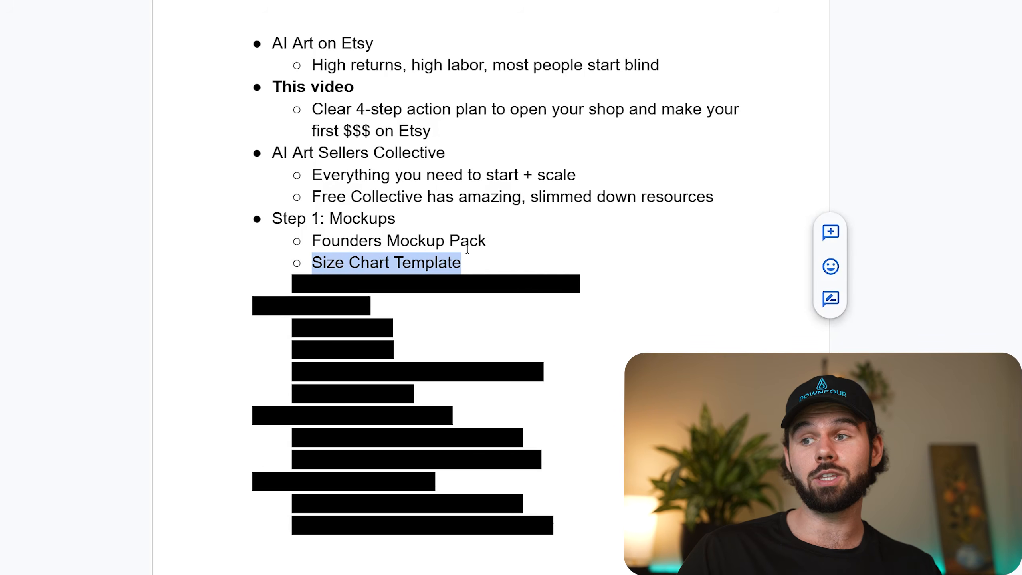
left_click(583, 271)
Remove the black highlight from the Bonus: Q4 Bestsellers Mockup Pack bullet in the outline.
left_click_drag(610, 283, 308, 282)
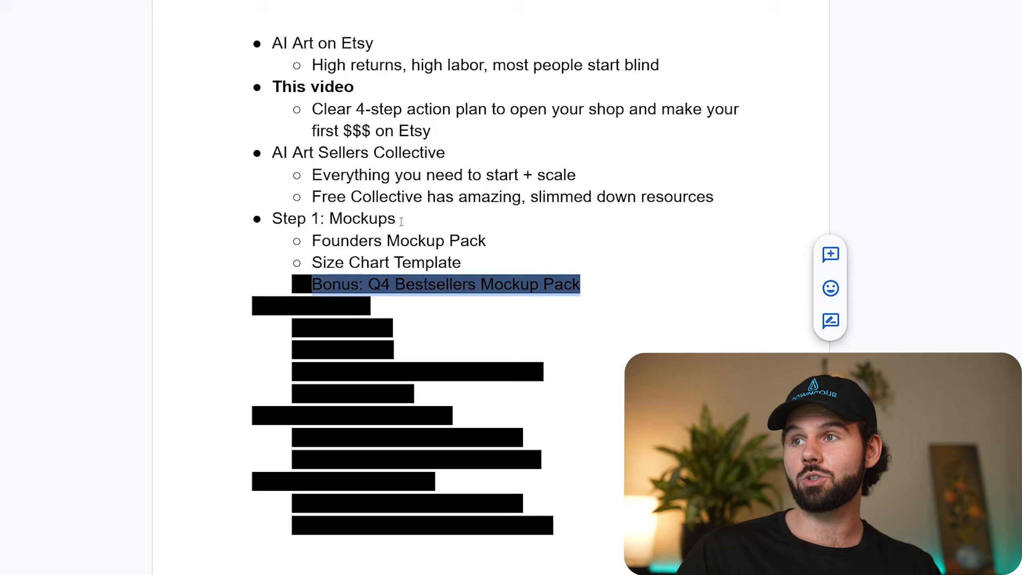
left_click(519, 1)
left_click(535, 1)
left_click(447, 140)
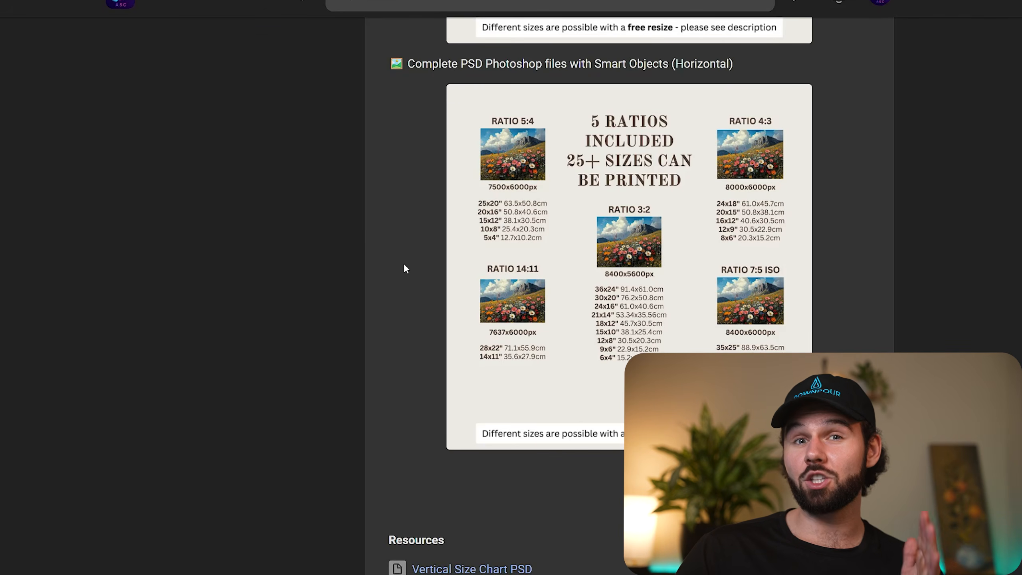
Open the Q4 Bestseller's Mockup Pack page in the Annual Bonuses course of the AI Art Sellers Collective classroom.
scroll(404, 269, "up", 15)
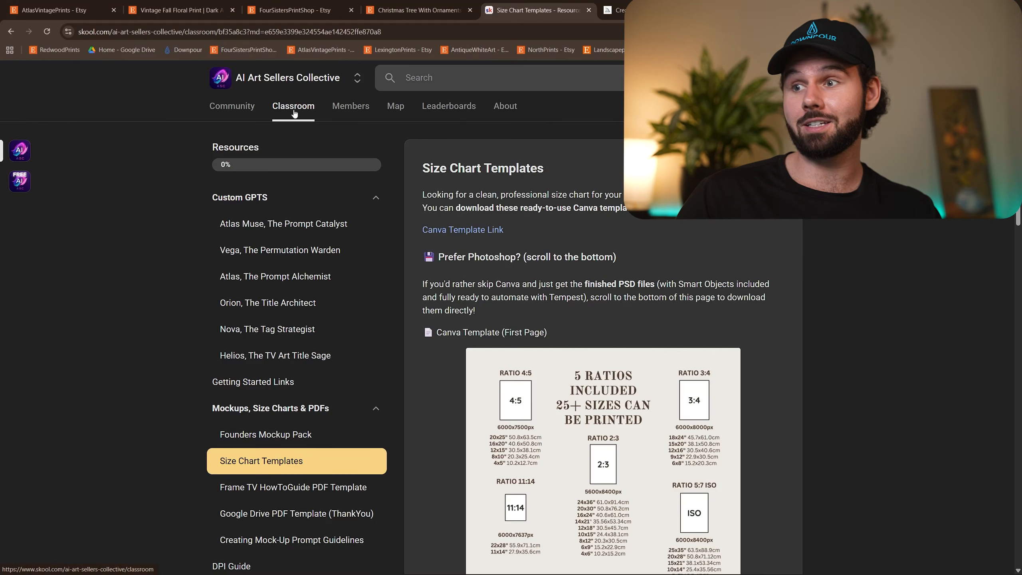
left_click(219, 41)
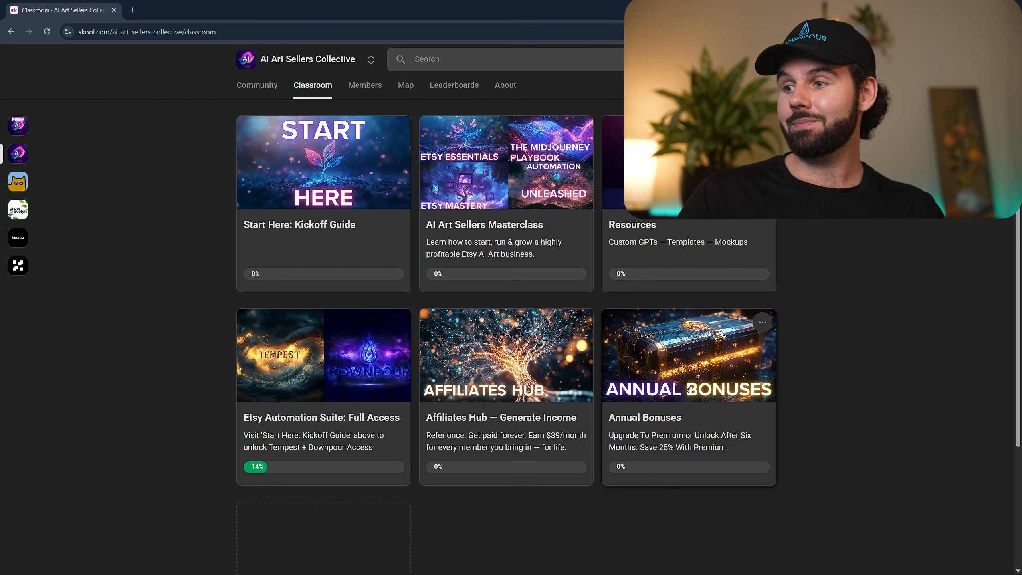
left_click(651, 441)
left_click(281, 166)
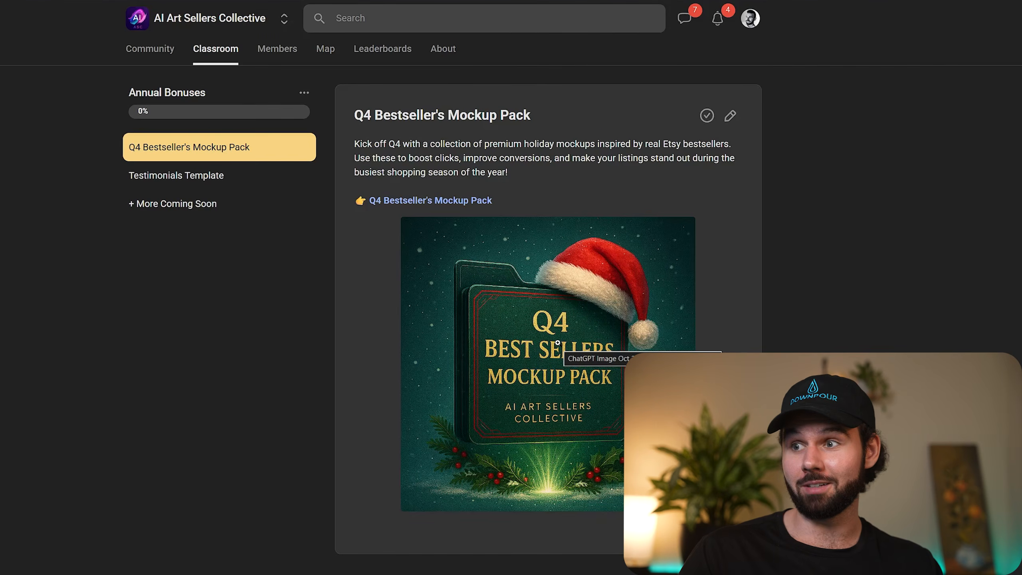
View the Testimonials Template bonus, and open the linked Google Drive folder of the Q4 Bestseller's Mockup Pack.
left_click(273, 178)
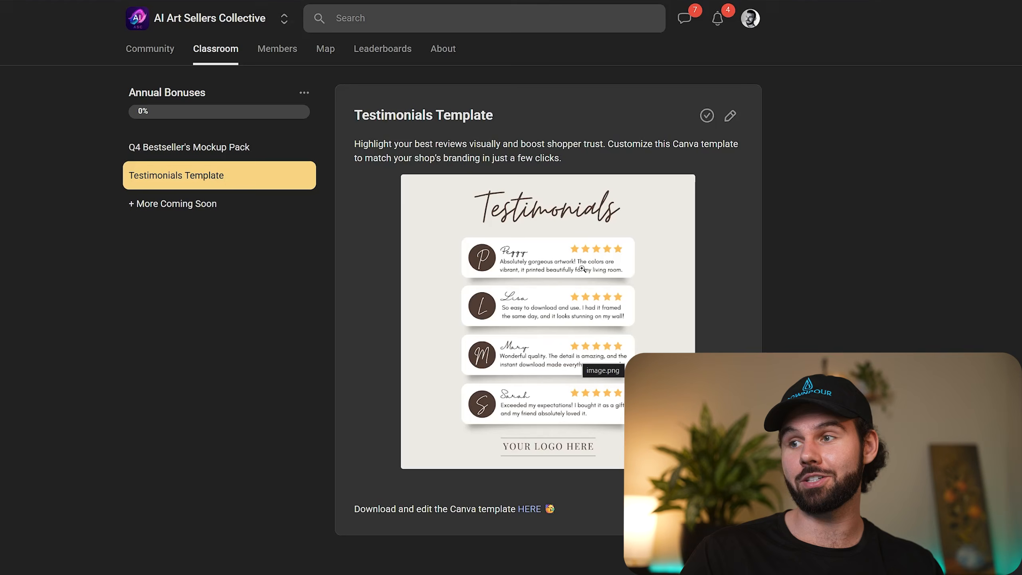
left_click(207, 148)
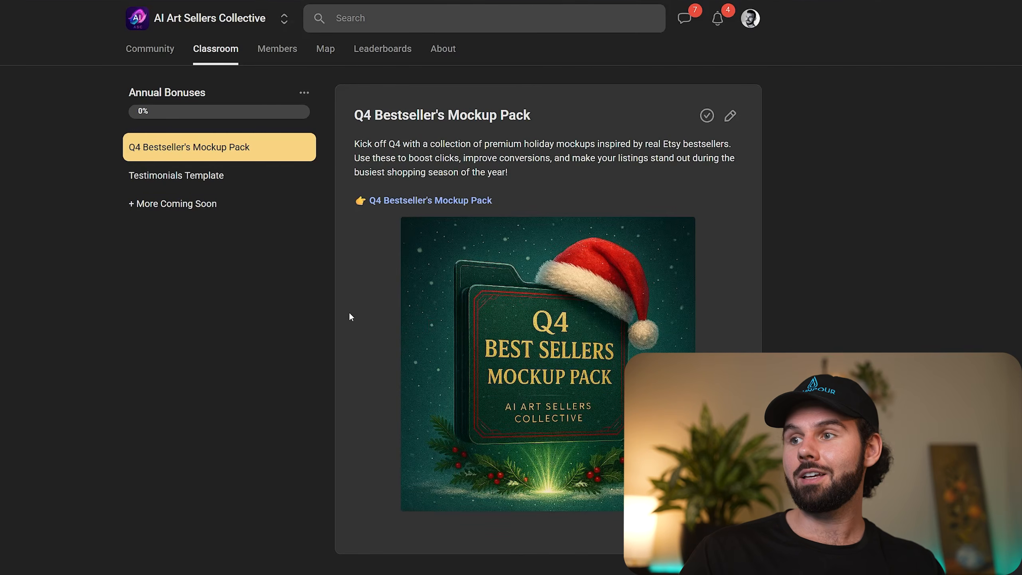
left_click(422, 201)
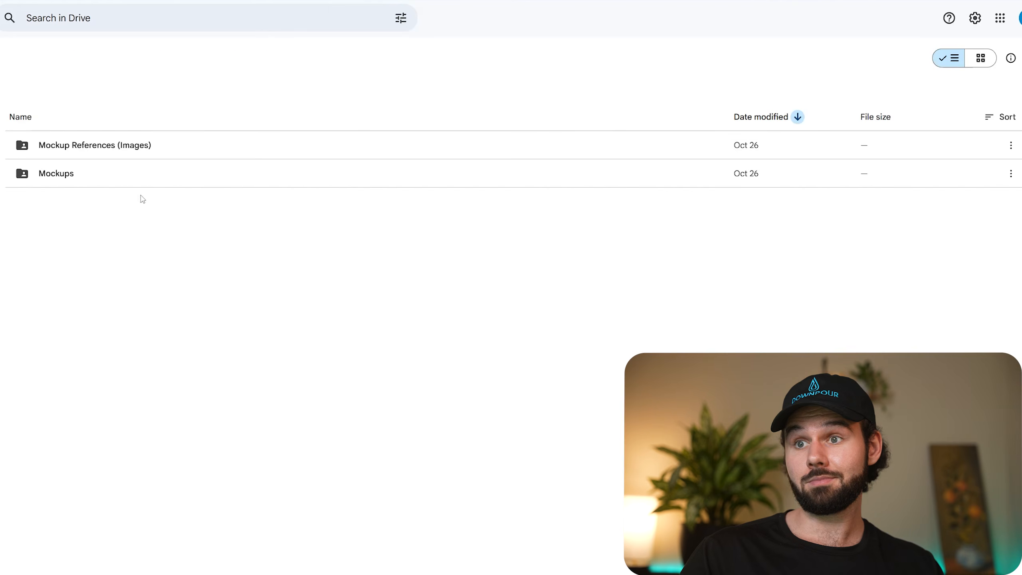
Open the Horizontals folder inside Mockup References (Images) and display its files as a thumbnail grid.
double_click(168, 144)
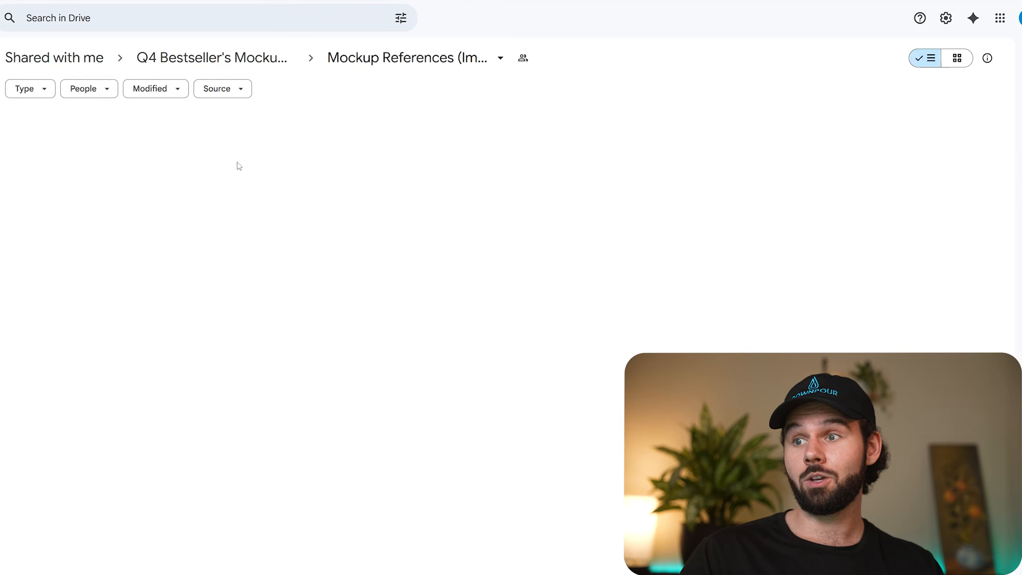
double_click(164, 152)
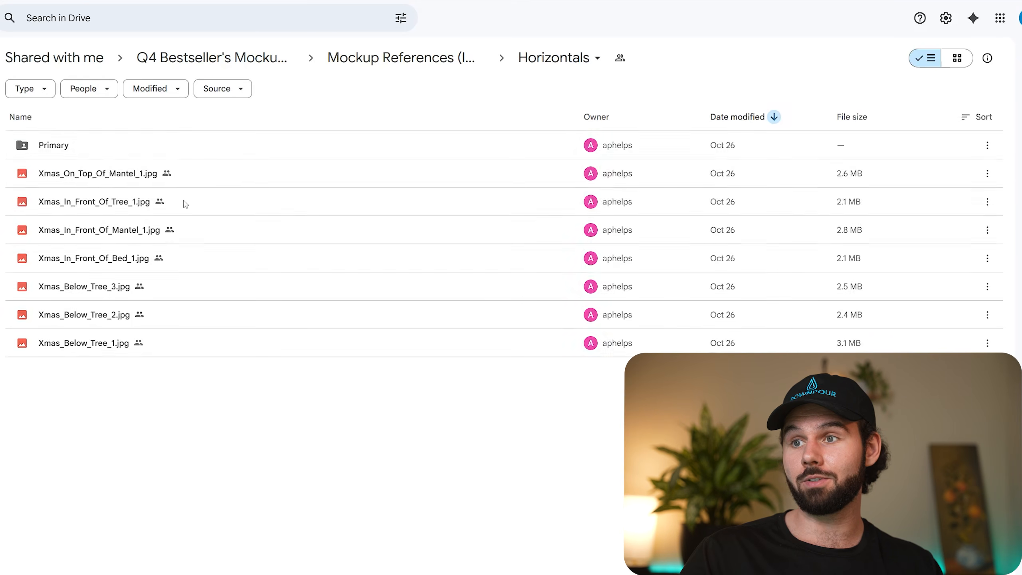
left_click(957, 58)
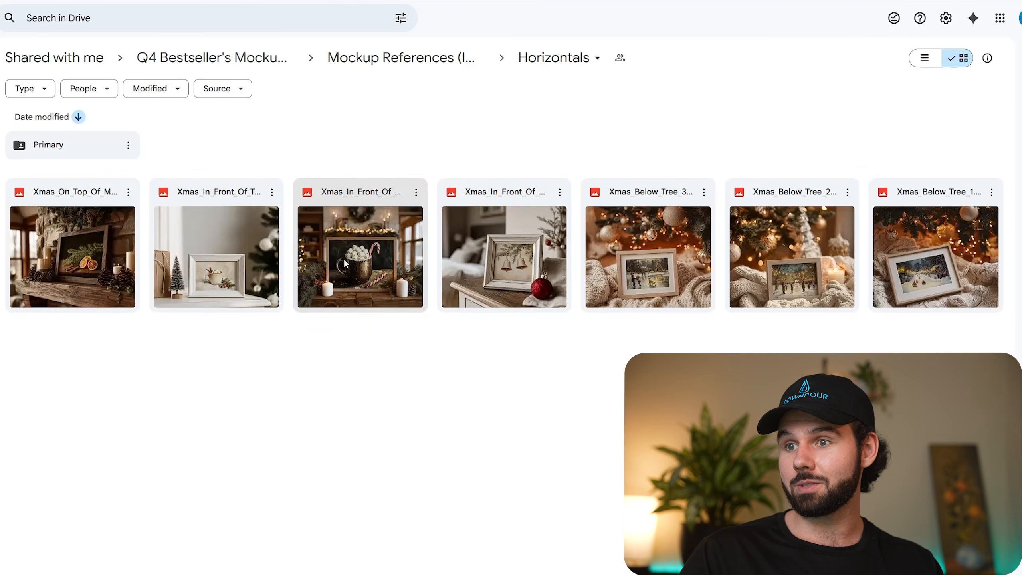
Examine each horizontal Christmas mockup reference, from the mantel scene through the below-tree scenes.
left_click(50, 232)
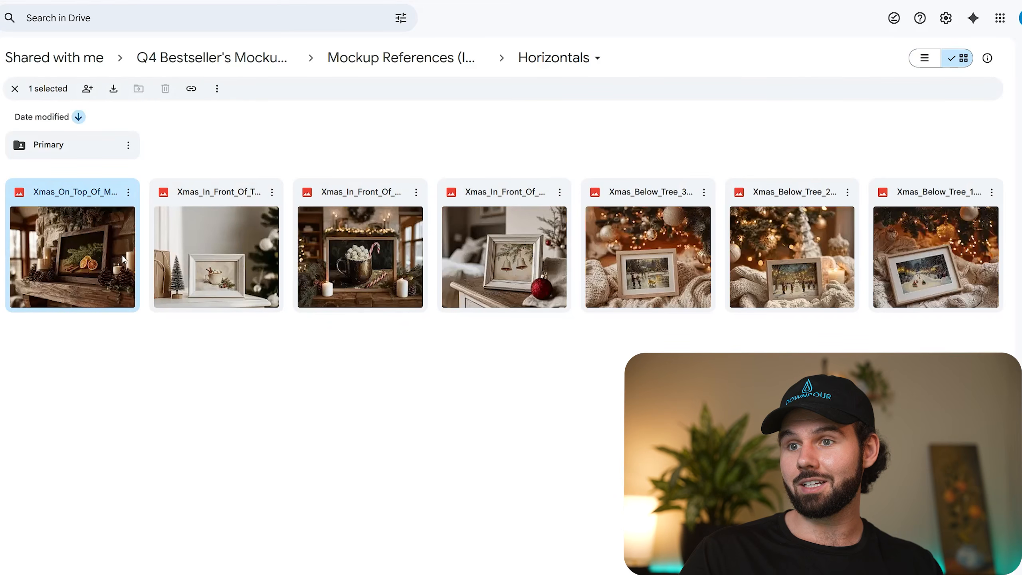
left_click(210, 252)
left_click(378, 260)
left_click(501, 252)
left_click(631, 257)
left_click(844, 266)
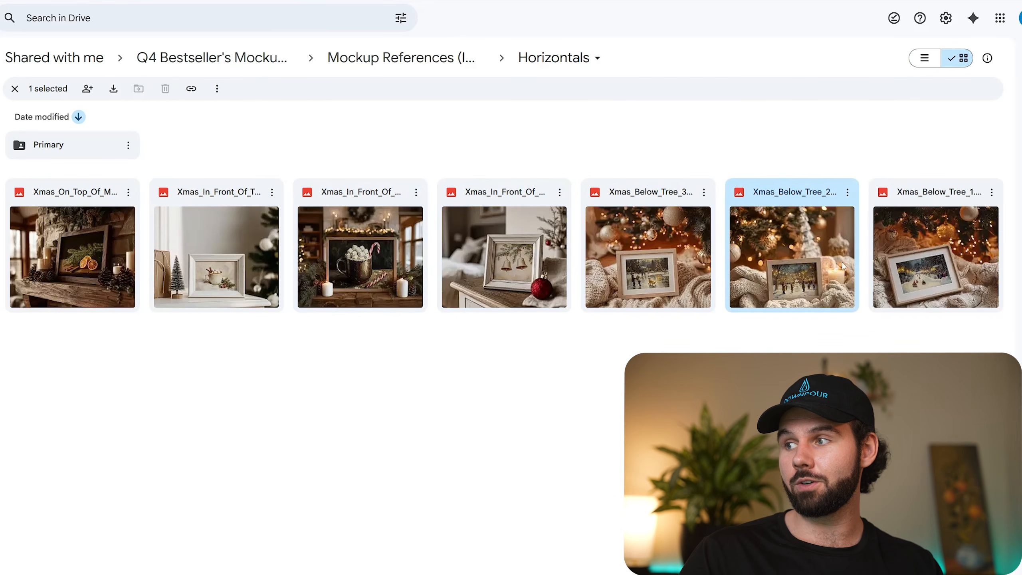
left_click(956, 265)
Open the Verticals folder of Mockup References (Images) and examine the vertical Christmas mockup previews.
key("alt+Left")
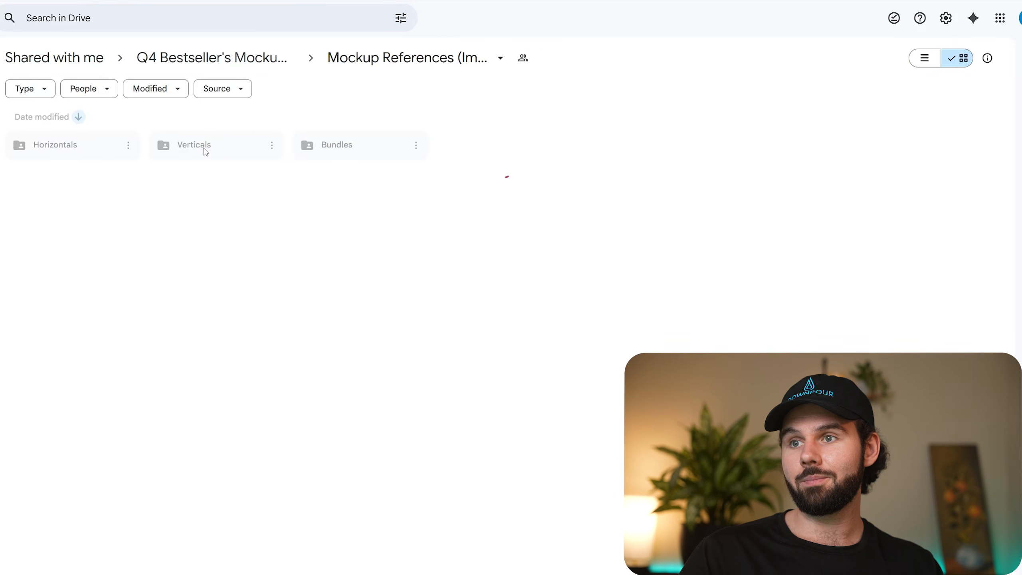
double_click(206, 146)
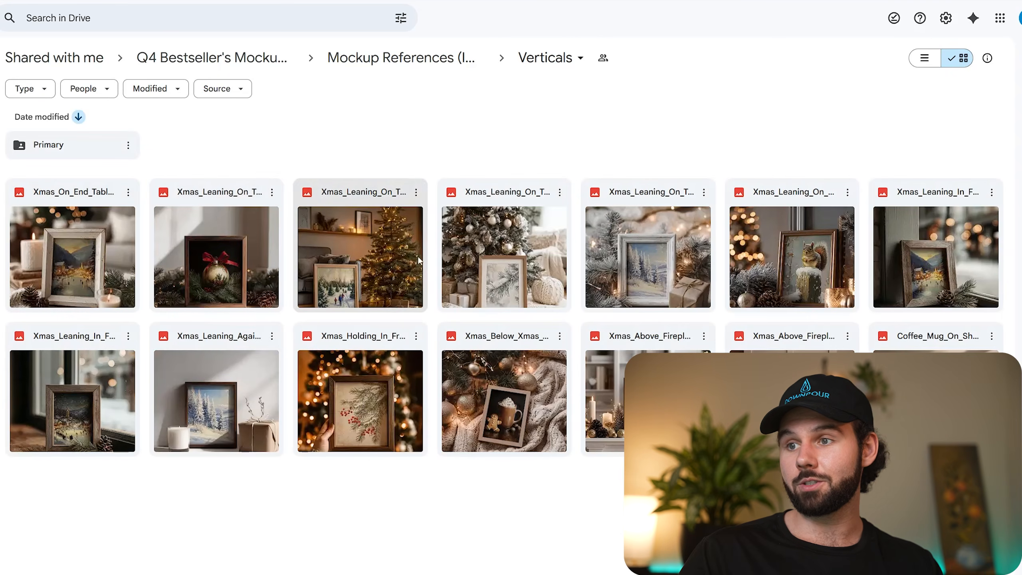
left_click(223, 404)
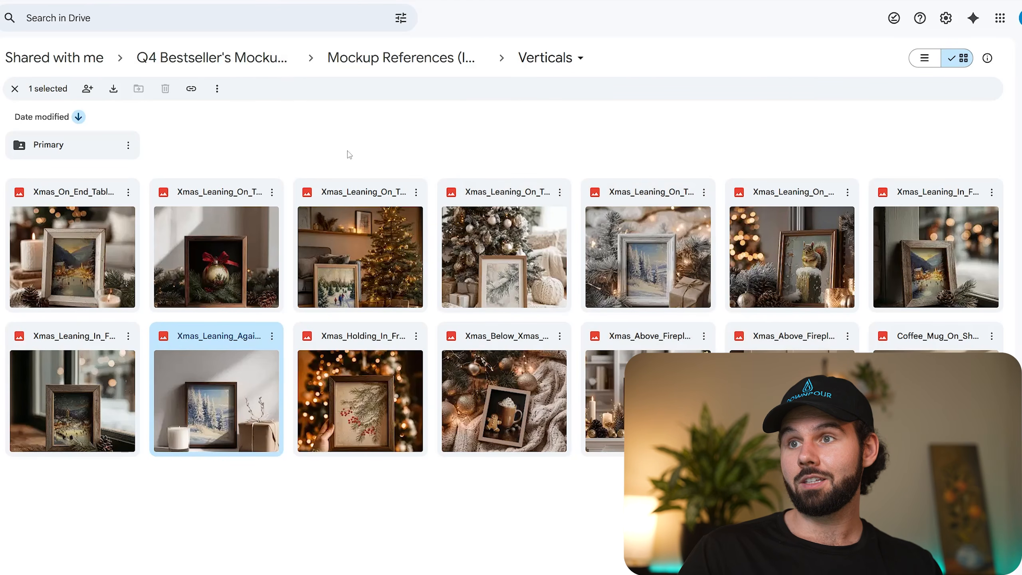
Return to the Q4 Bestseller's Mockup Pack's main folder and open its Mockups folder.
key("alt+Left")
key("alt+Left")
double_click(195, 149)
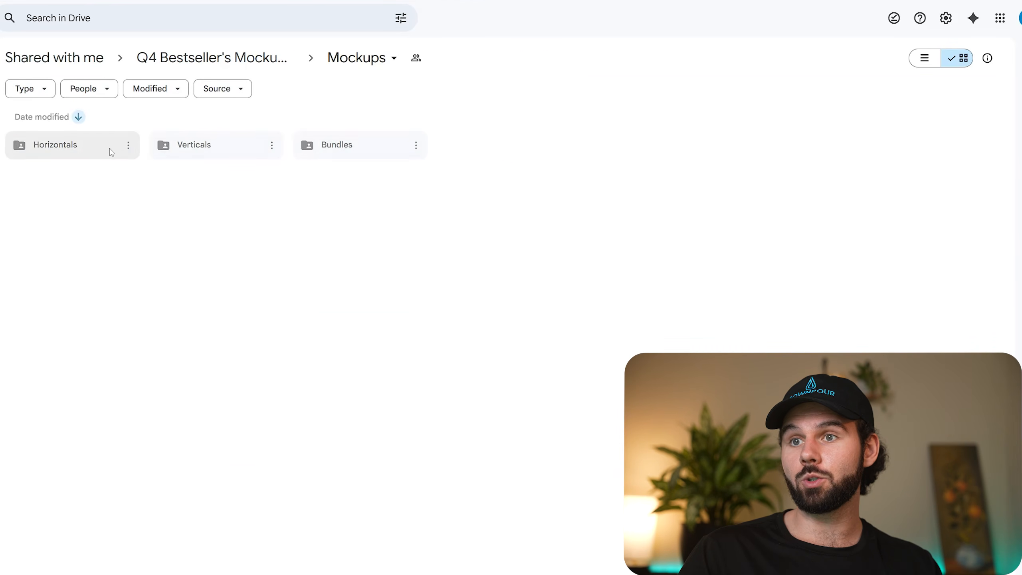
Open the Verticals folder of the Q4 mockups, compare its files in list and grid layouts, and open its Primary subfolder.
double_click(207, 151)
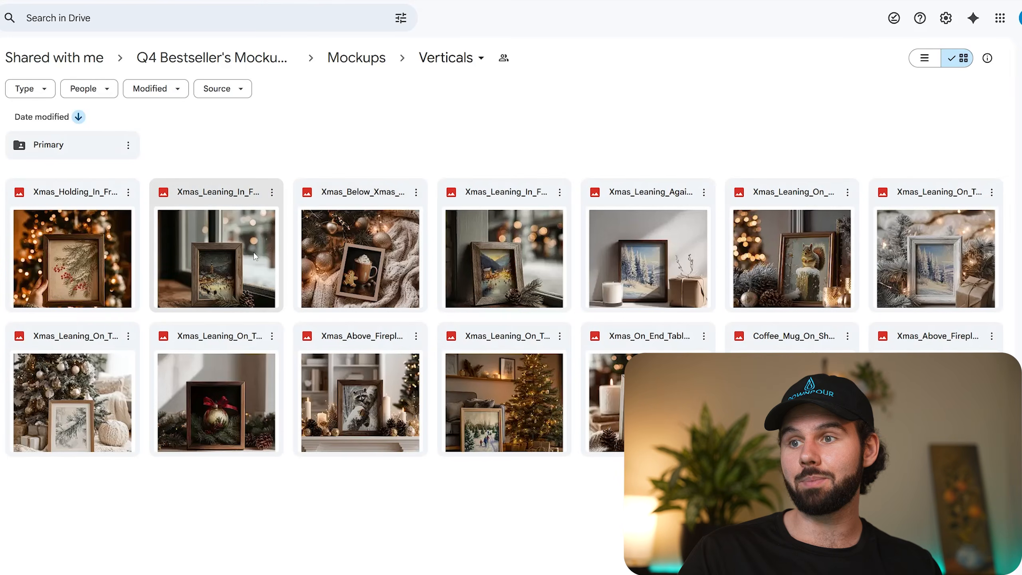
left_click(924, 57)
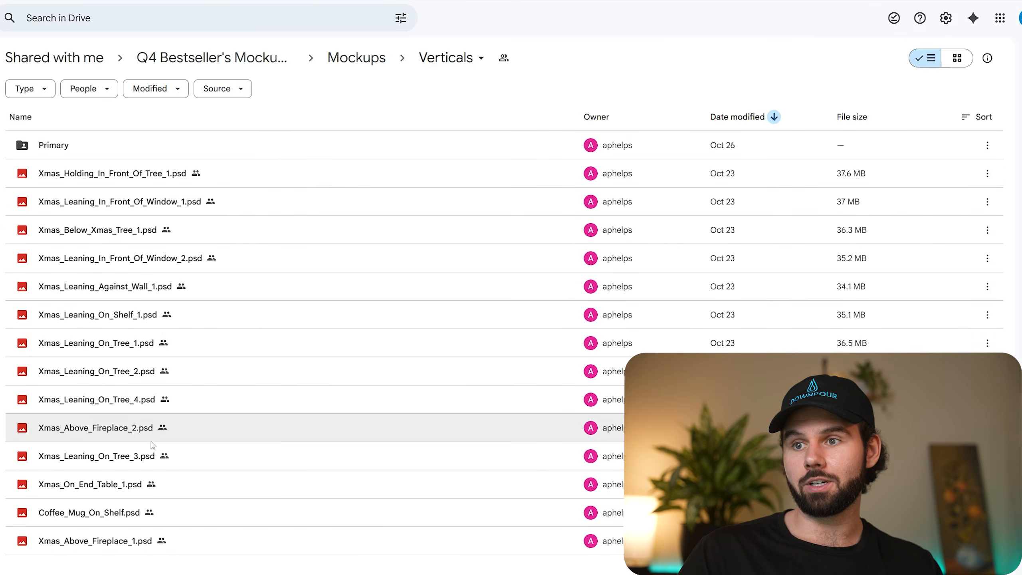
left_click(957, 58)
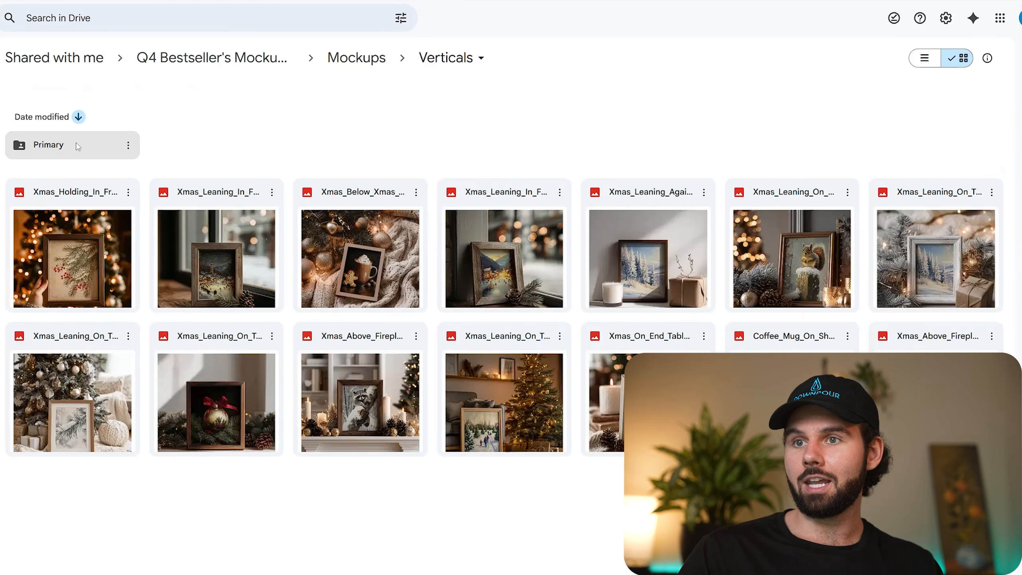
double_click(64, 145)
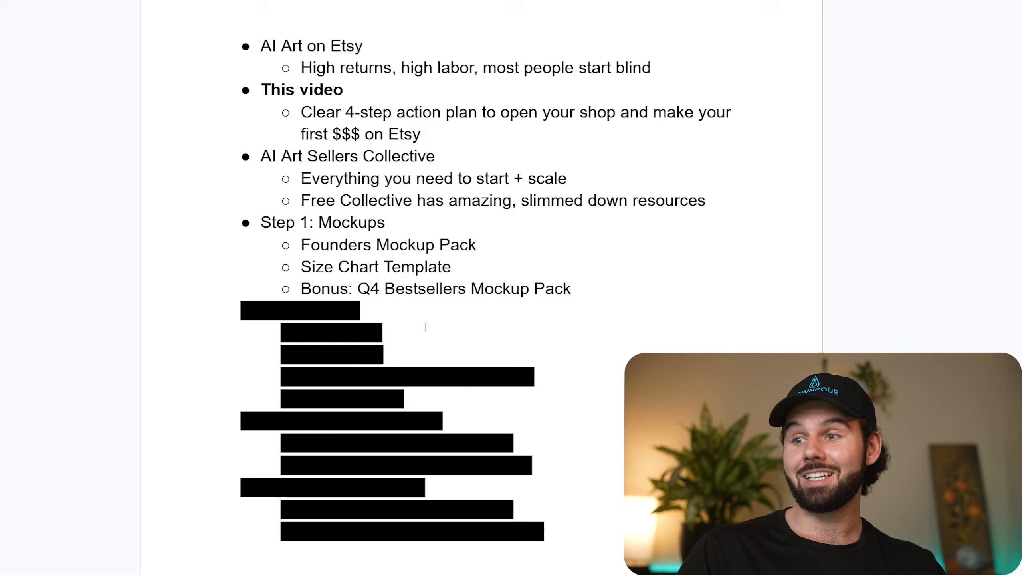
Remove the black highlight from the redacted heading directly below the Q4 Bestsellers bullet to reveal "Step 2: AI Art".
left_click_drag(387, 313, 261, 307)
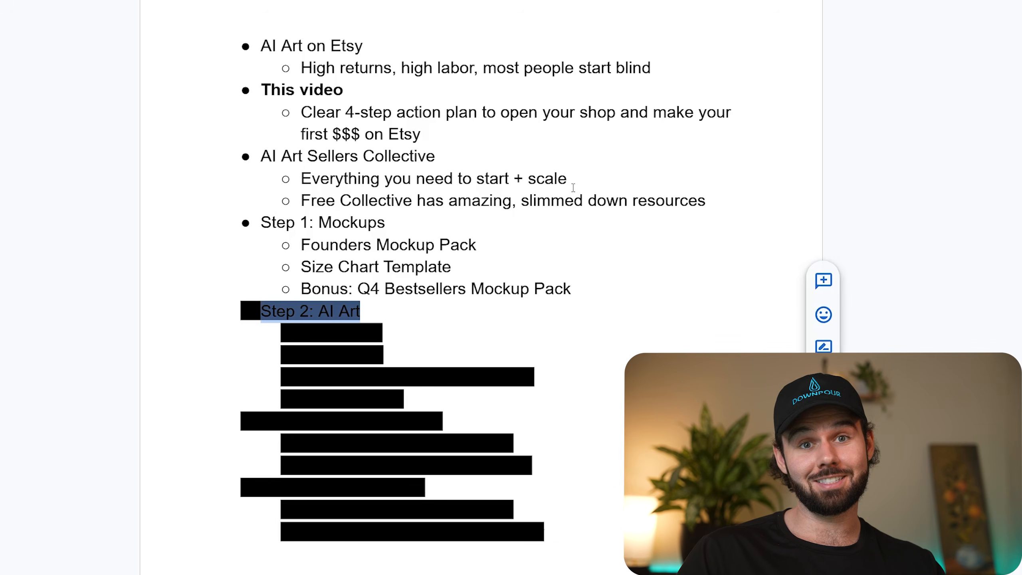
left_click(510, 1)
left_click(527, 1)
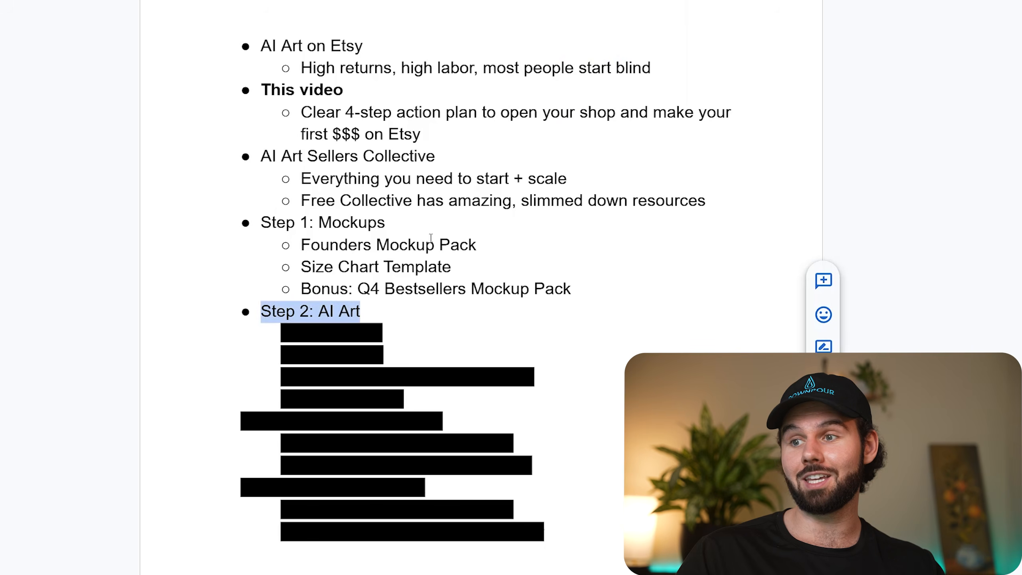
left_click(427, 243)
Remove the black highlight from the first bullet under "Step 2: AI Art" to reveal "Midjourney".
left_click_drag(397, 333, 291, 336)
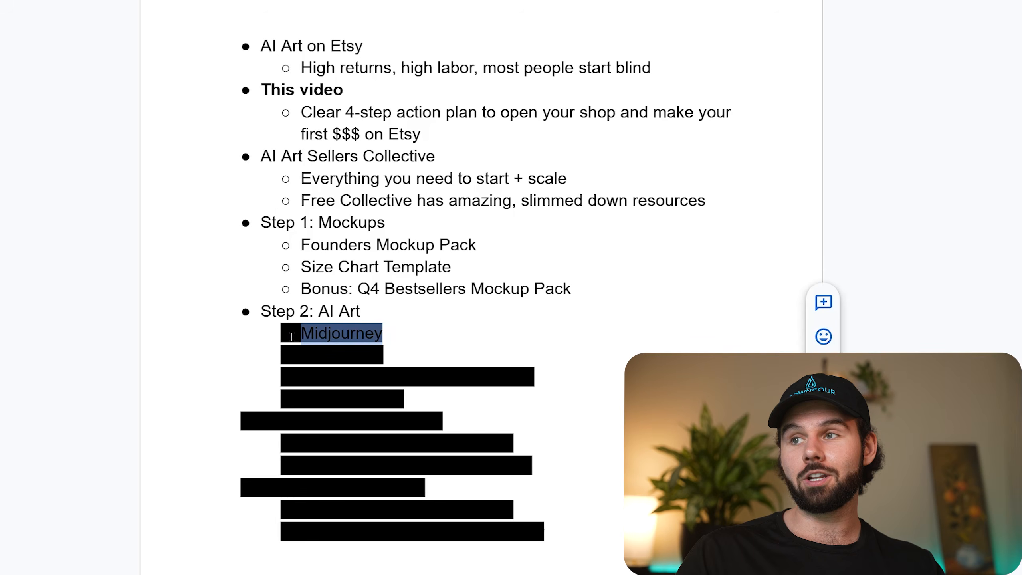
left_click(509, 1)
left_click(519, 0)
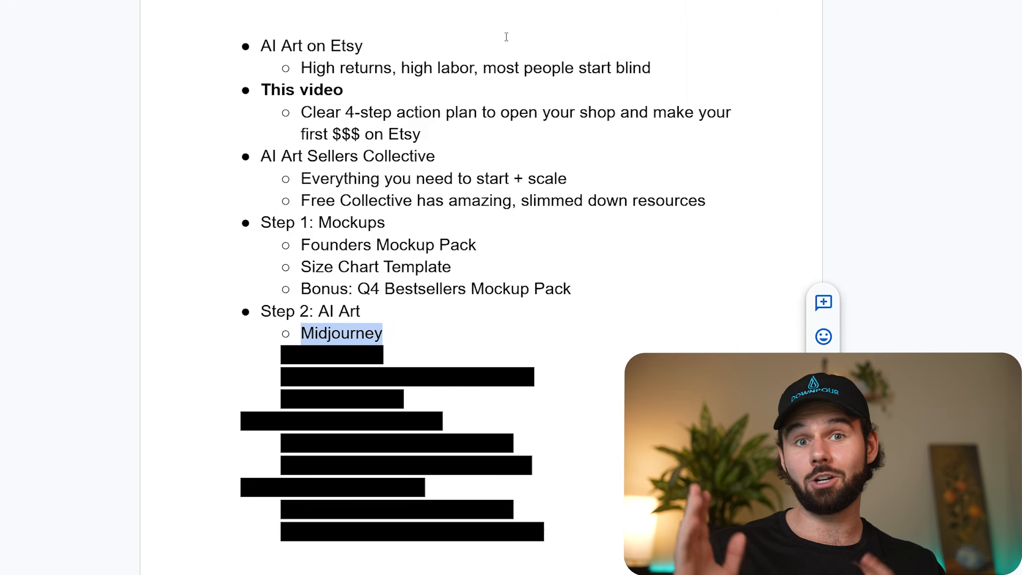
left_click(541, 69)
double_click(349, 335)
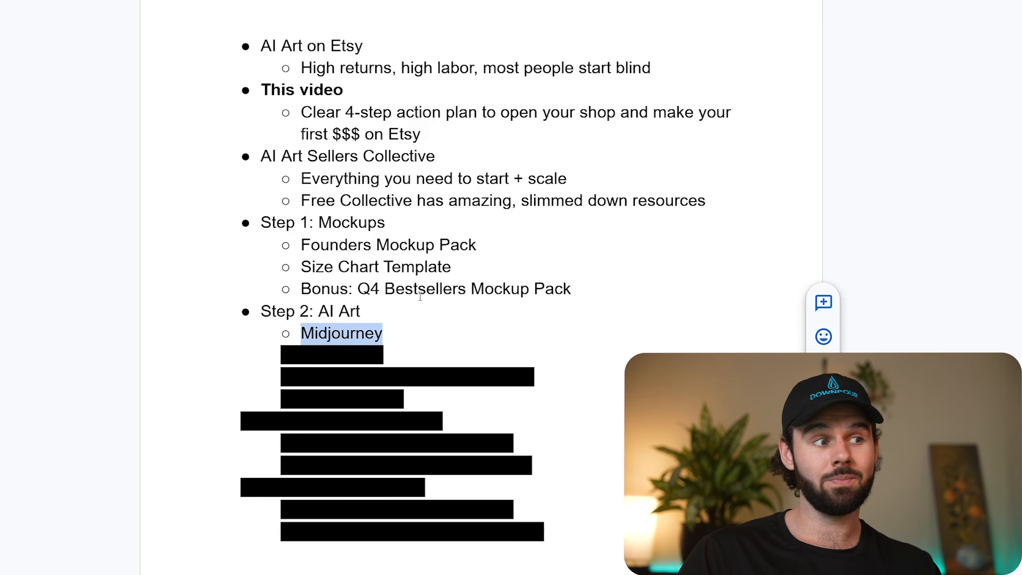
left_click(454, 297)
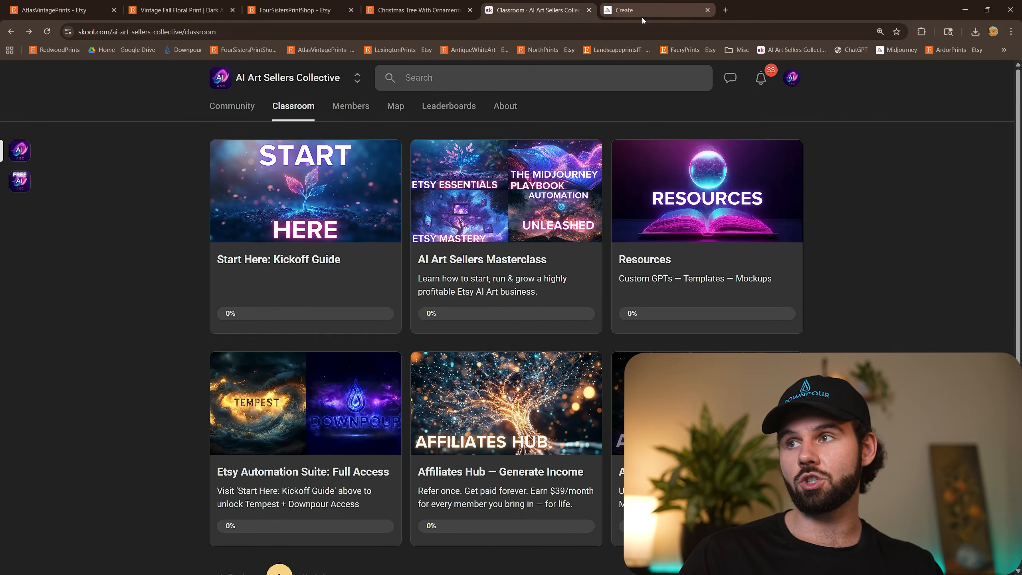
Switch to Midjourney's Create page and examine its web address and recently generated winter sky paintings.
left_click(642, 12)
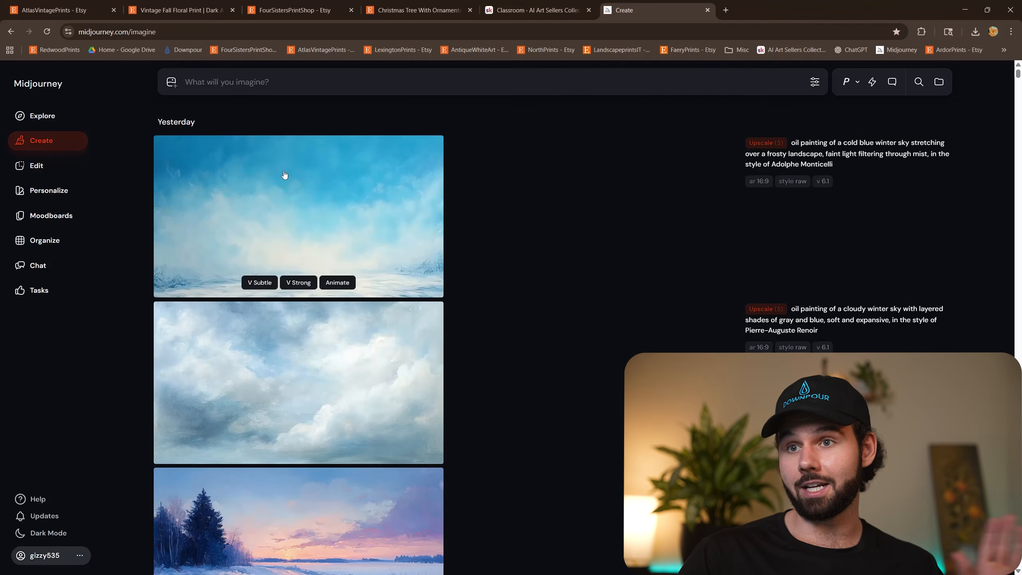
left_click(125, 35)
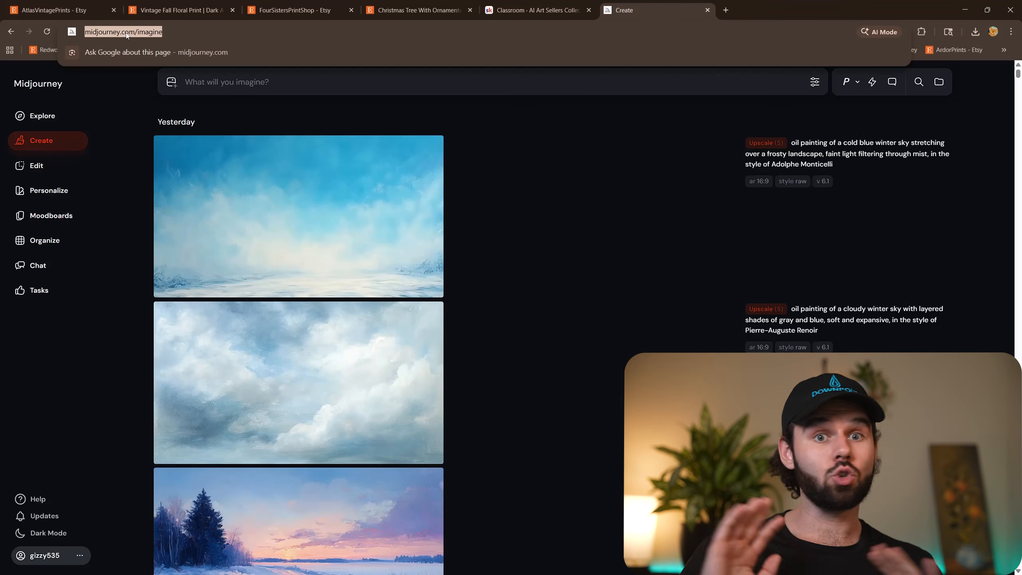
left_click(584, 212)
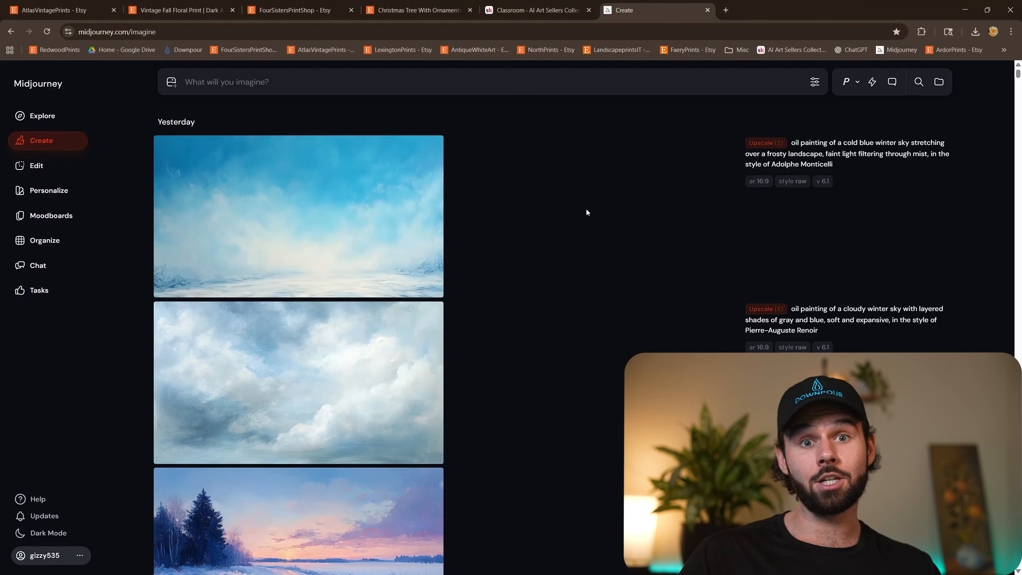
mouse_move(186, 160)
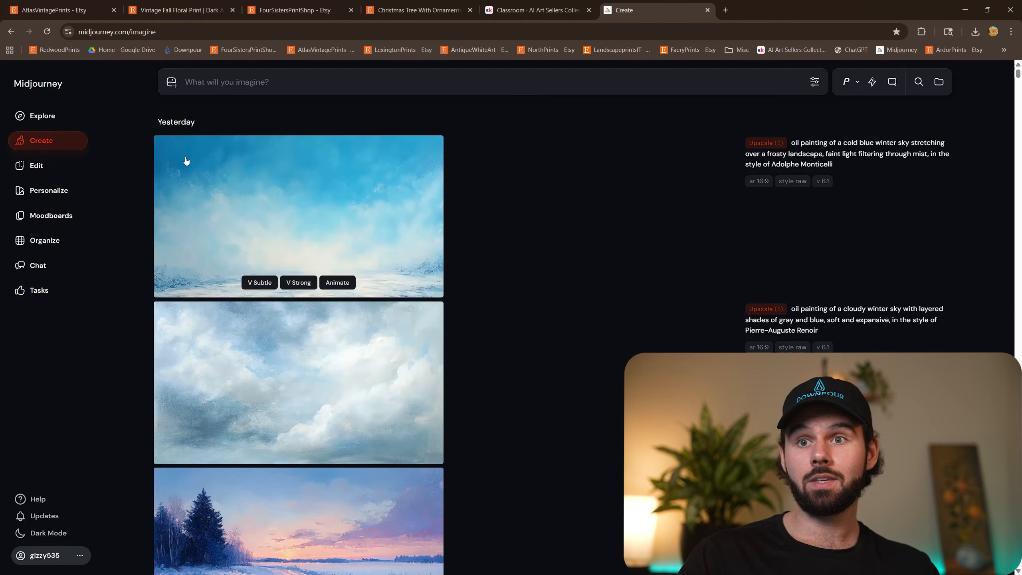
mouse_move(365, 311)
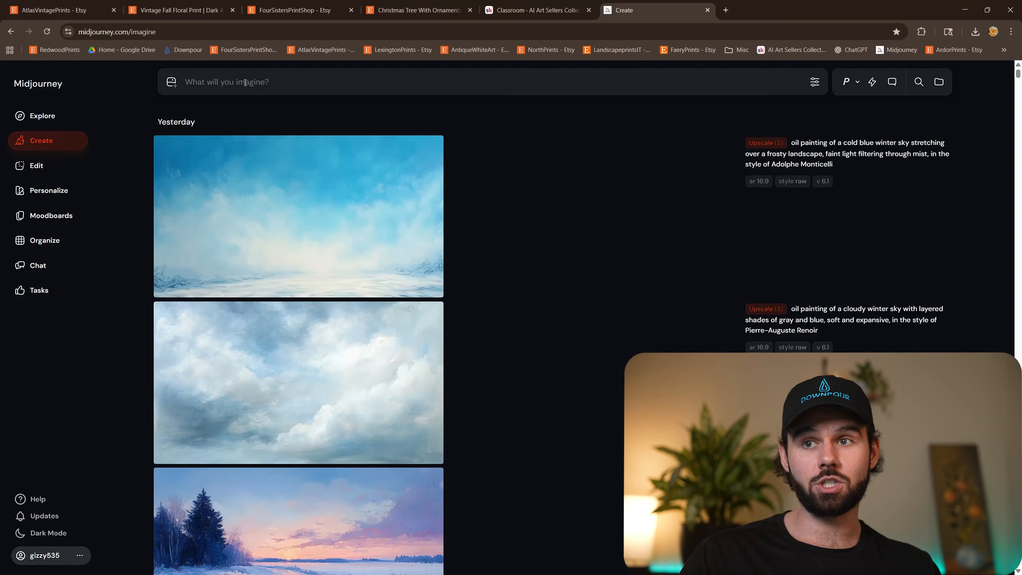
type("i")
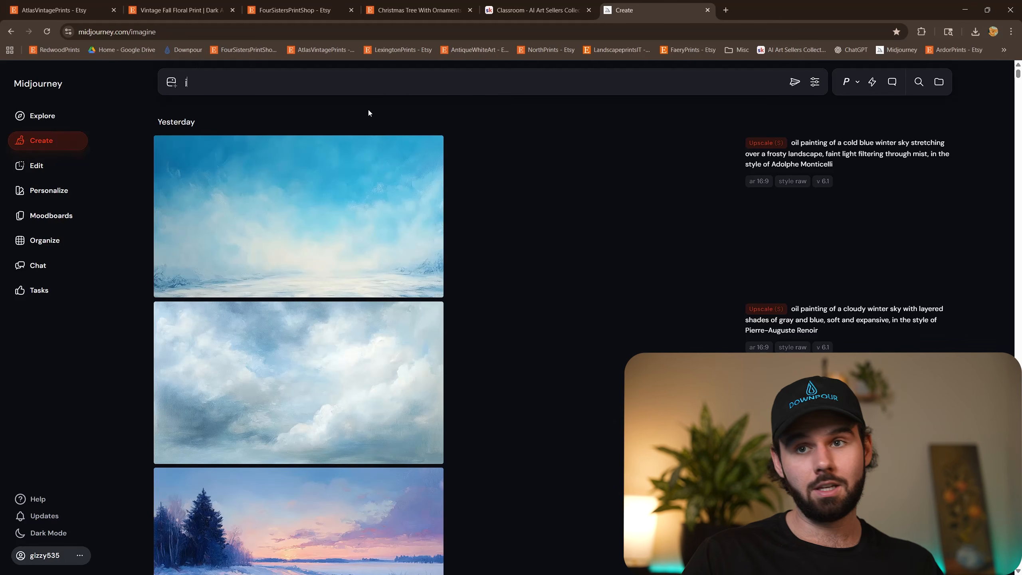
type("kljkljkl")
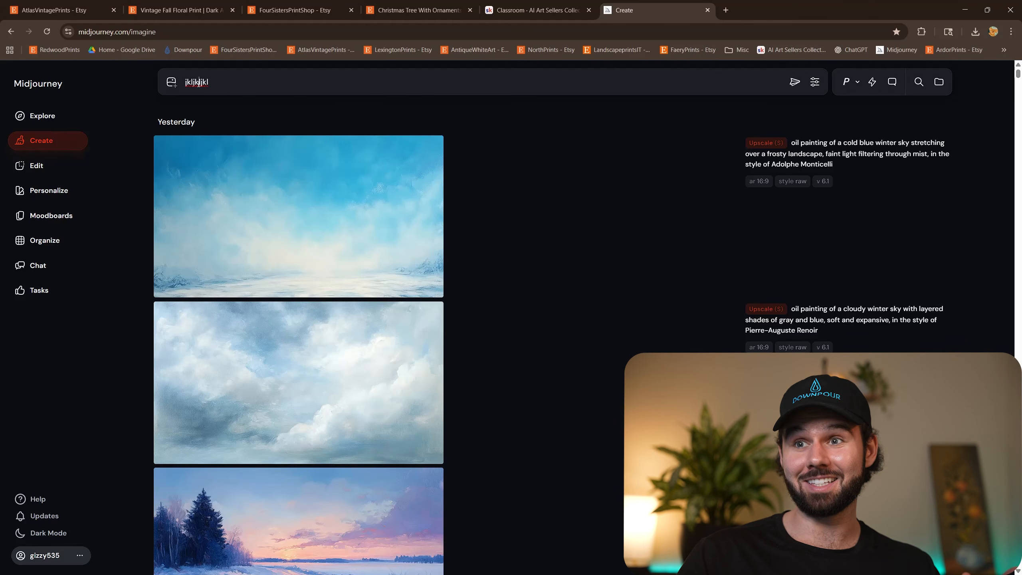
double_click(200, 82)
key("BackSpace")
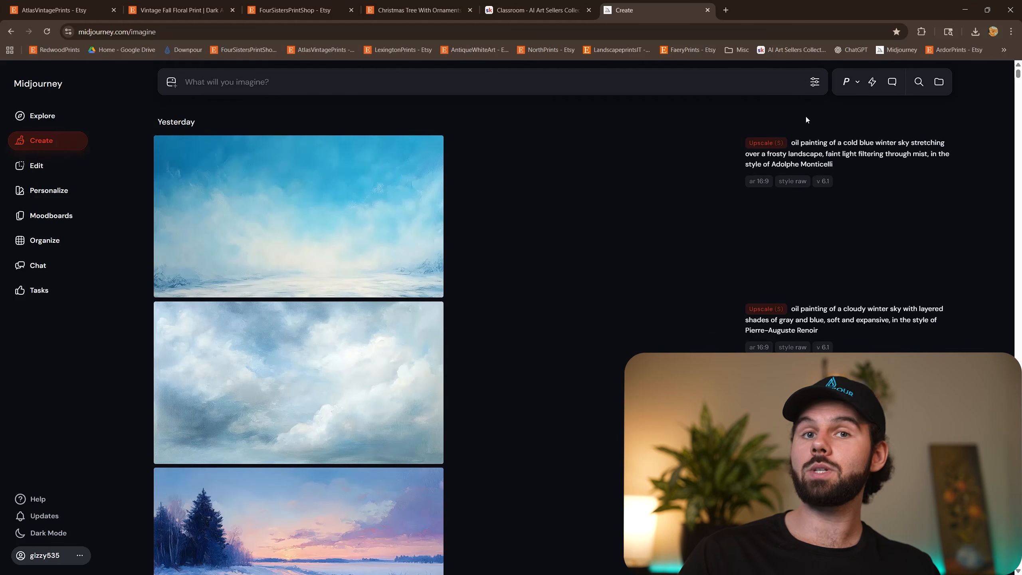
Set the image size in the Midjourney generation settings to a 4:5 portrait ratio.
left_click(814, 82)
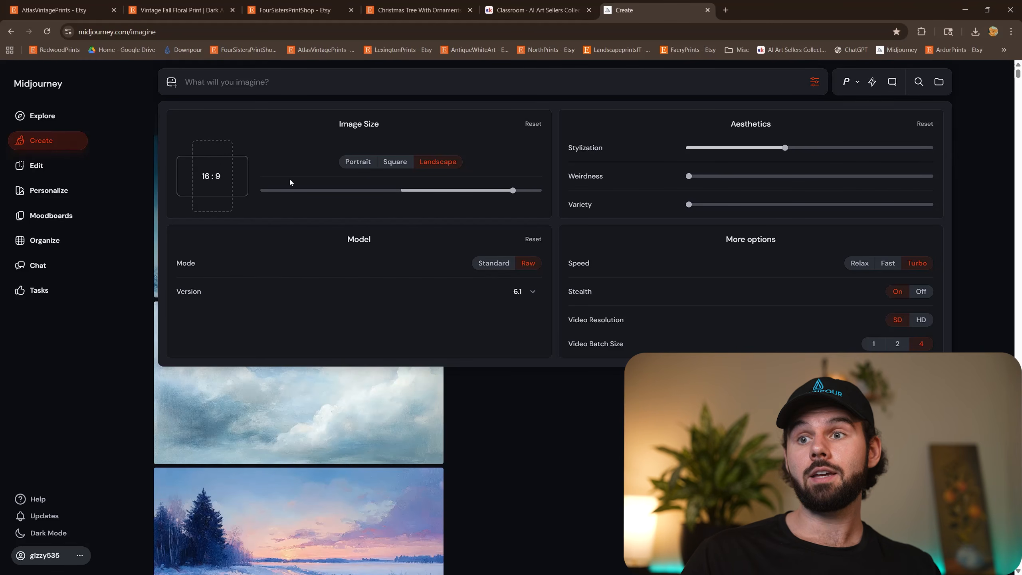
type("4 : ")
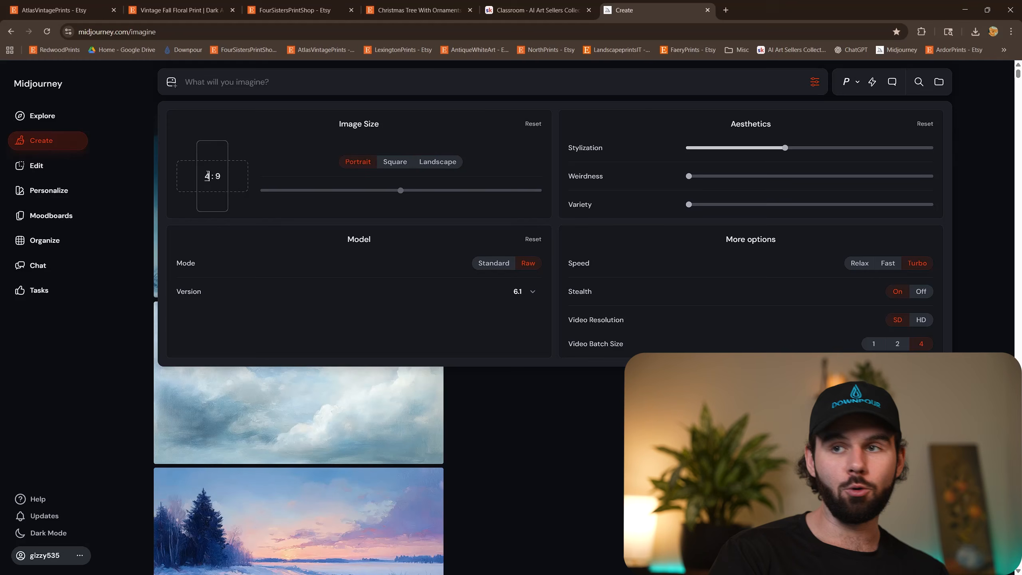
type("5")
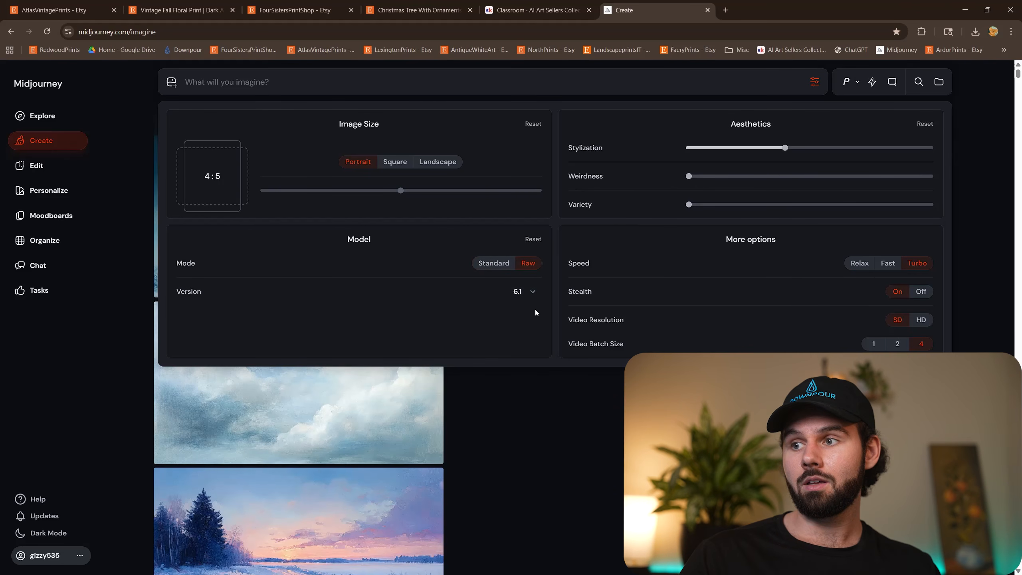
Review the available model versions and choose 6.1.
left_click(530, 298)
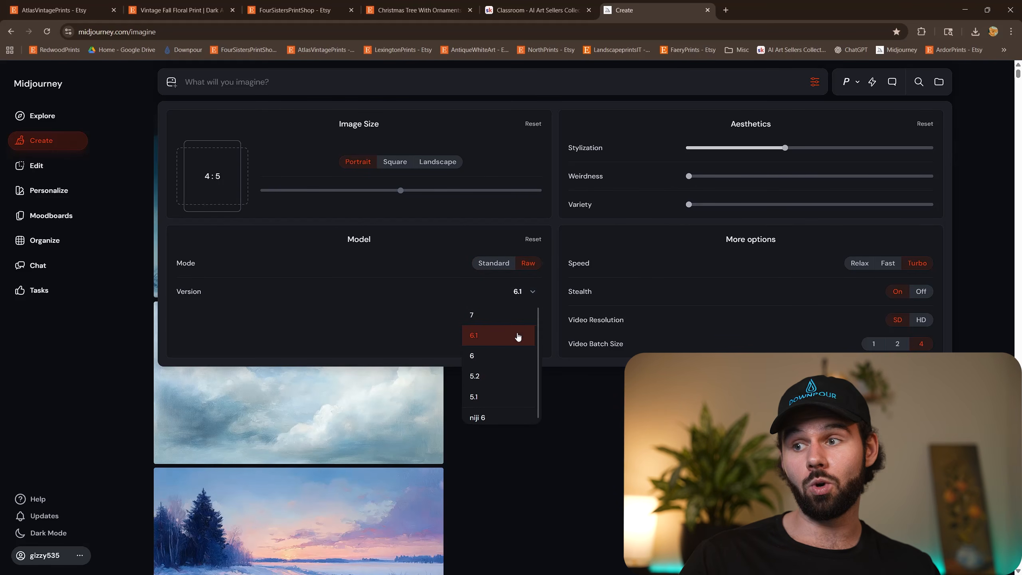
left_click(518, 336)
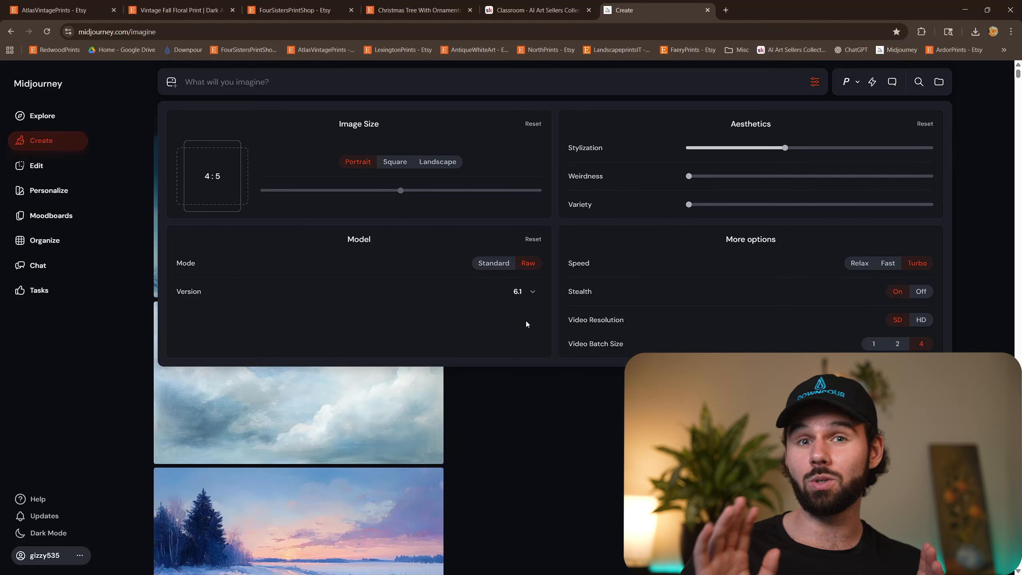
left_click(538, 294)
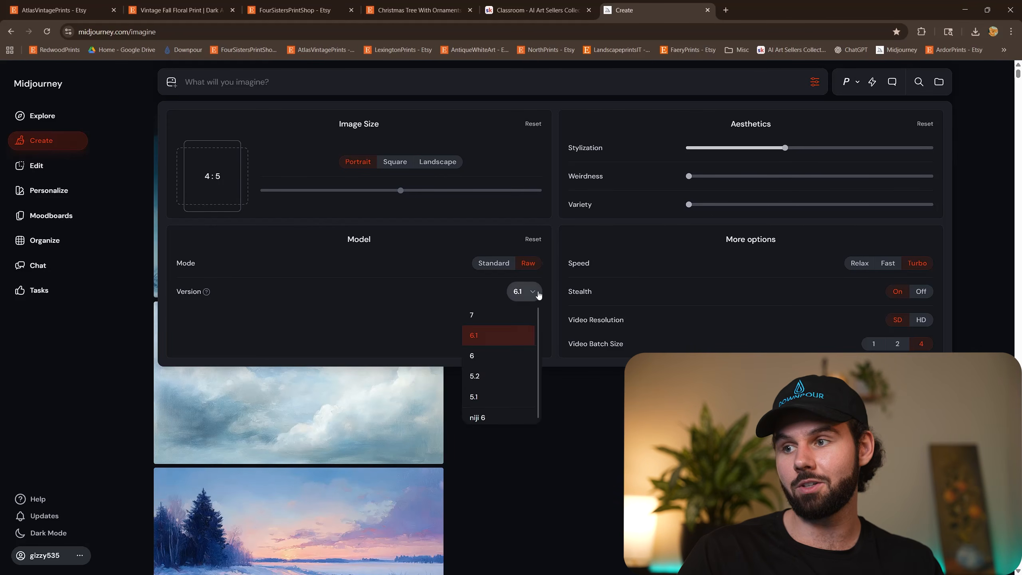
left_click(538, 295)
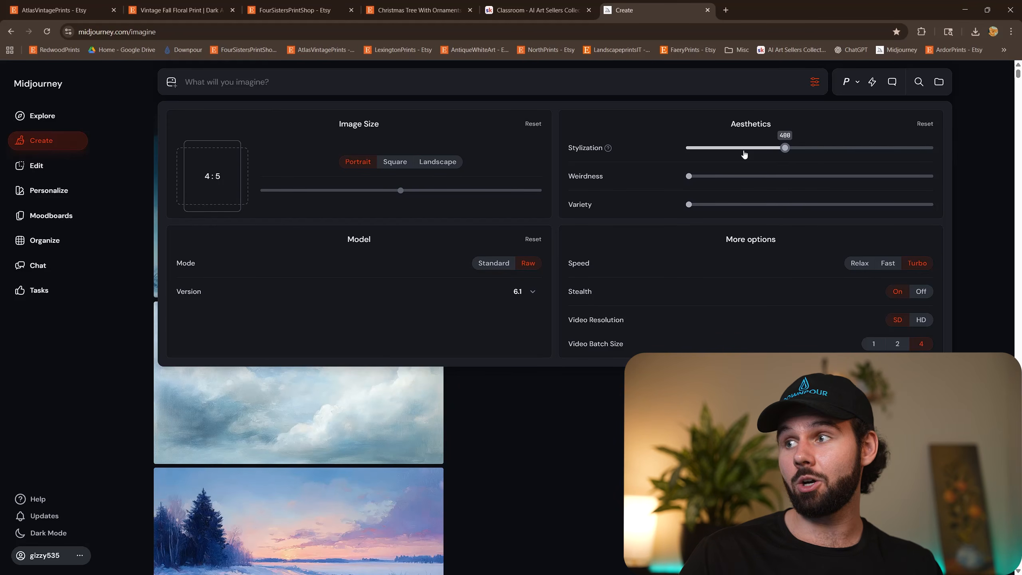
Lower the Stylization to about a quarter of its range and try the Fast speed option.
left_click_drag(744, 154, 742, 150)
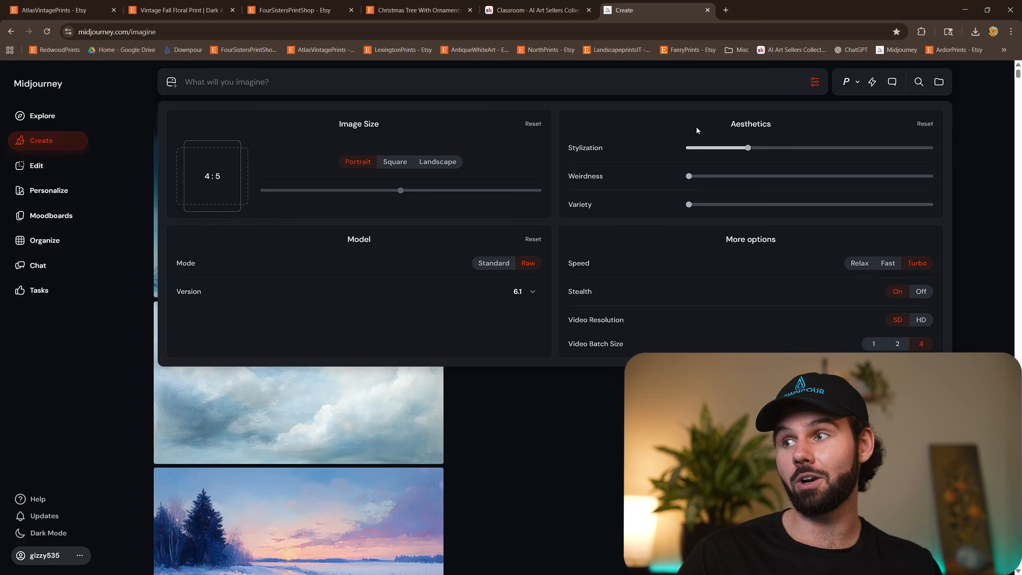
mouse_move(767, 153)
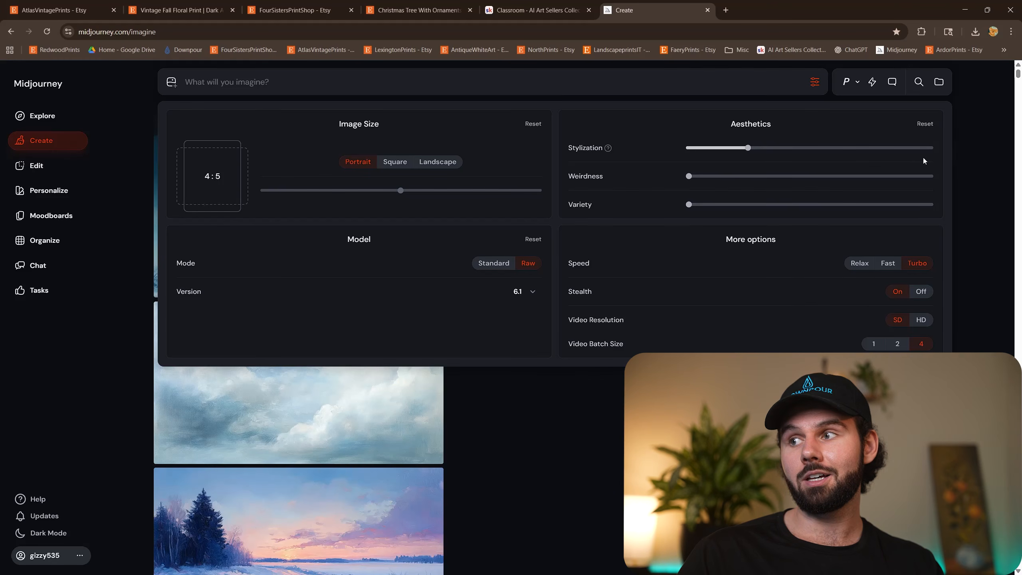
left_click(889, 266)
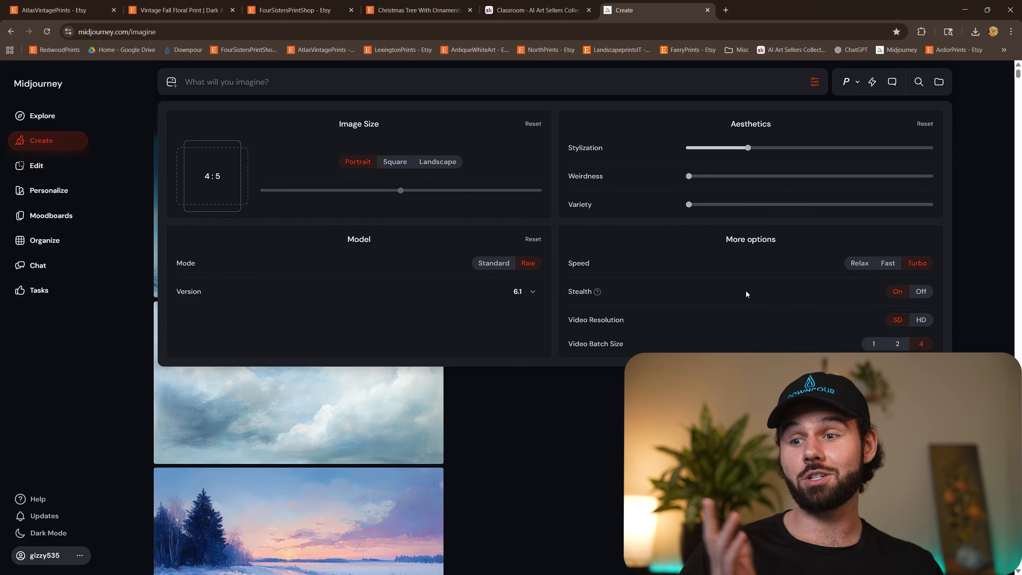
Switch to the Vintage Fall Floral Print listing on Etsy, examine its first image enlarged, and close the enlarged view.
left_click(182, 10)
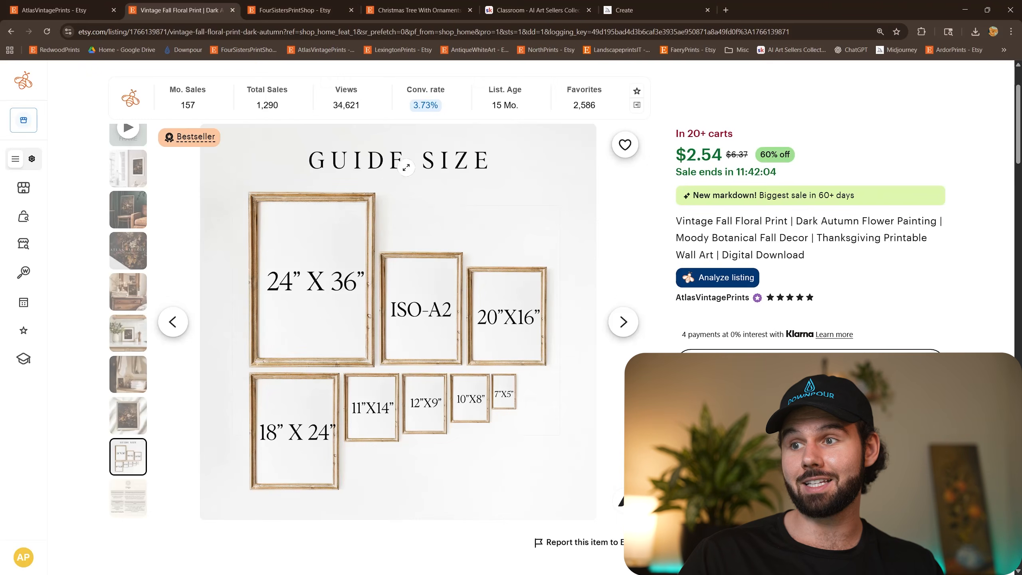
scroll(190, 226, "up", 3)
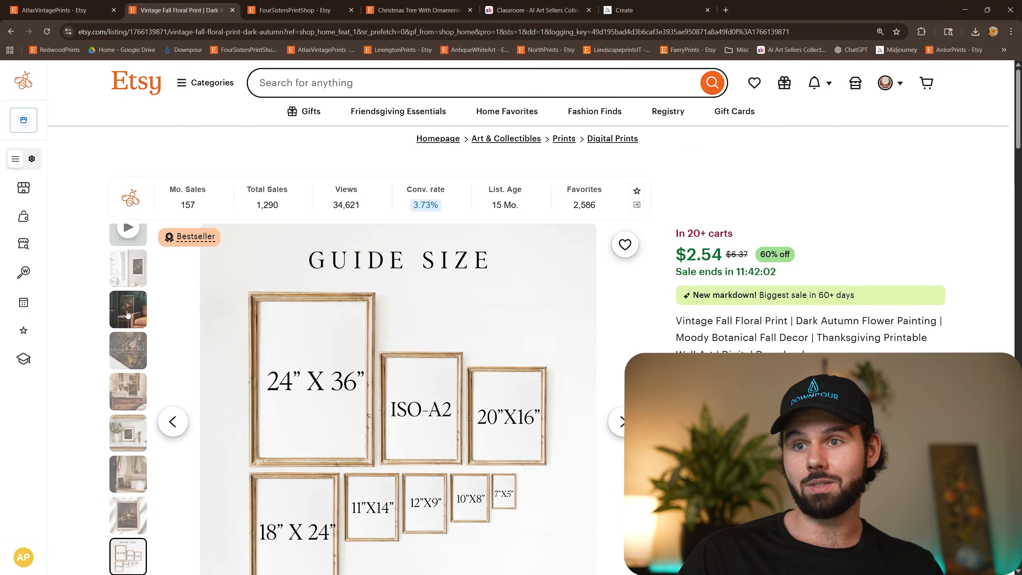
scroll(129, 310, "up", 2)
left_click(129, 249)
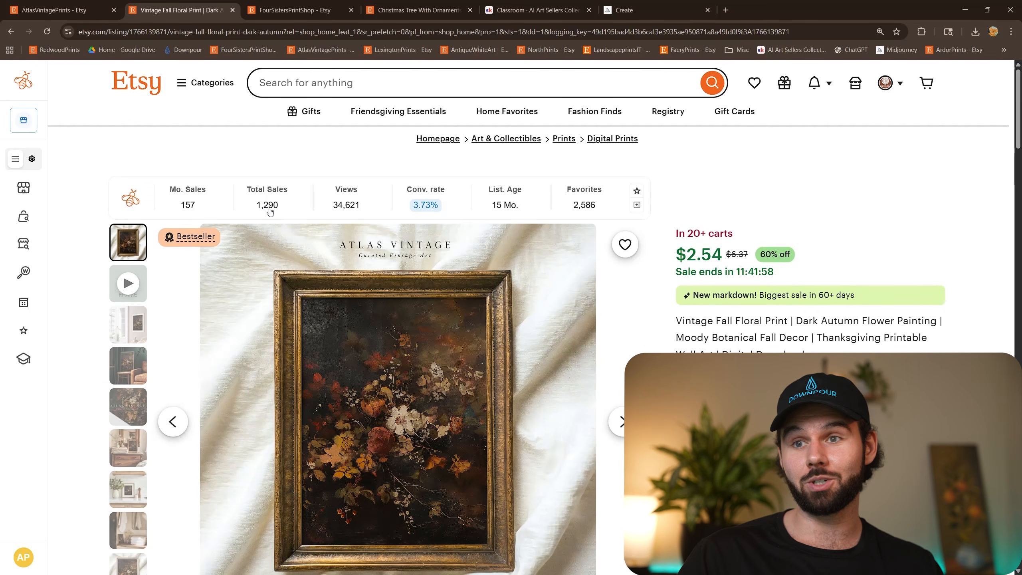
scroll(405, 180, "down", 1)
left_click(397, 415)
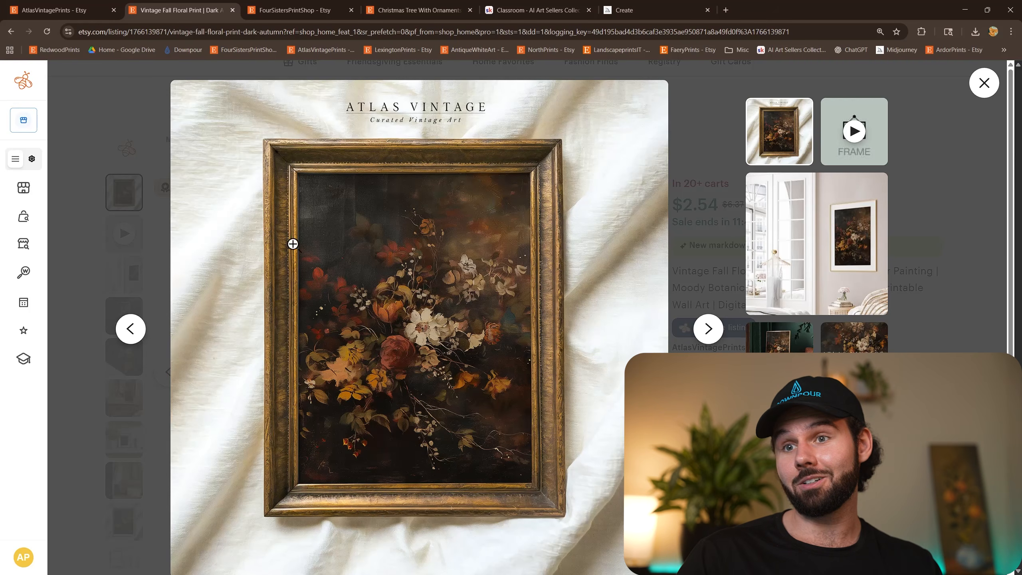
left_click(136, 113)
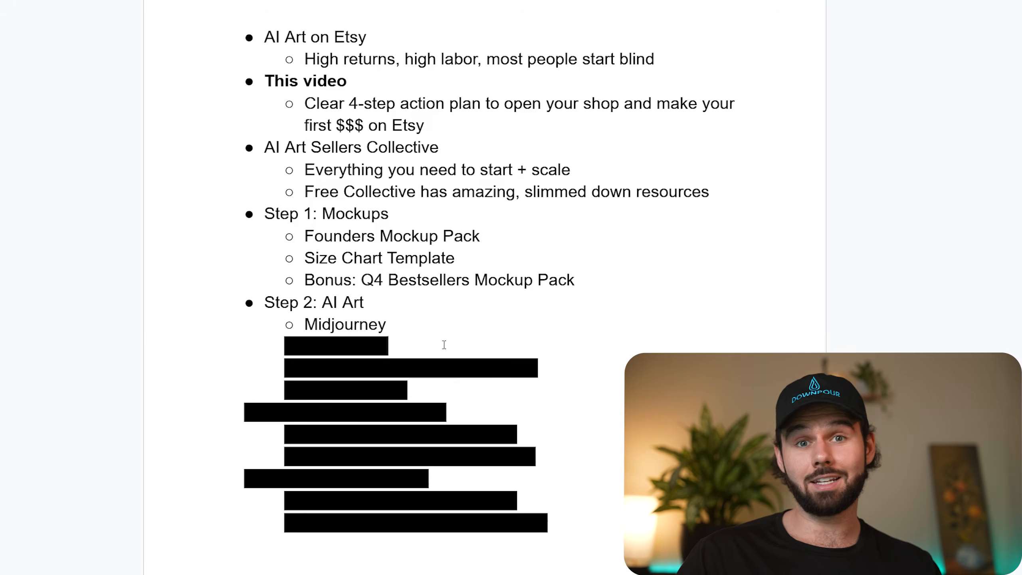
Remove the black highlight from the bullet below Midjourney in the outline document to reveal "Atlas Muse".
left_click_drag(443, 342, 174, 348)
left_click(513, 1)
left_click(527, 0)
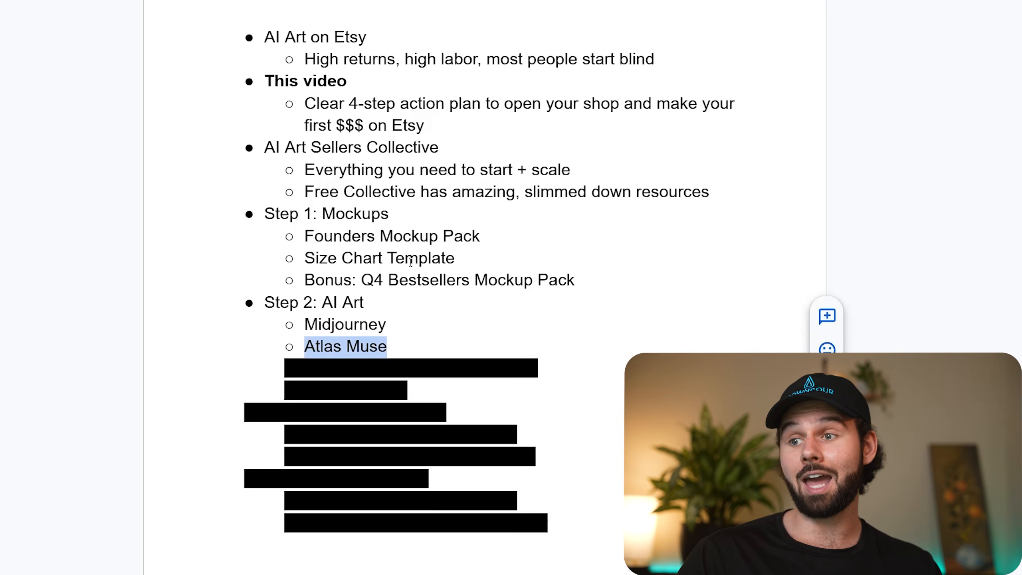
left_click(447, 236)
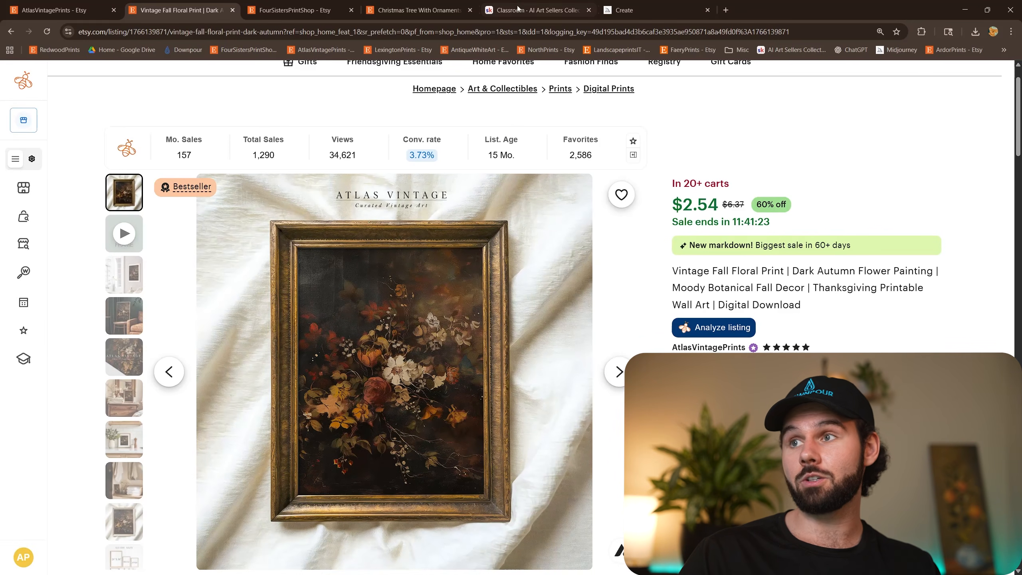
Switch to the AI Art Sellers Collective classroom and open the Atlas Muse GPT from the Custom GPTs in Resources.
left_click(518, 8)
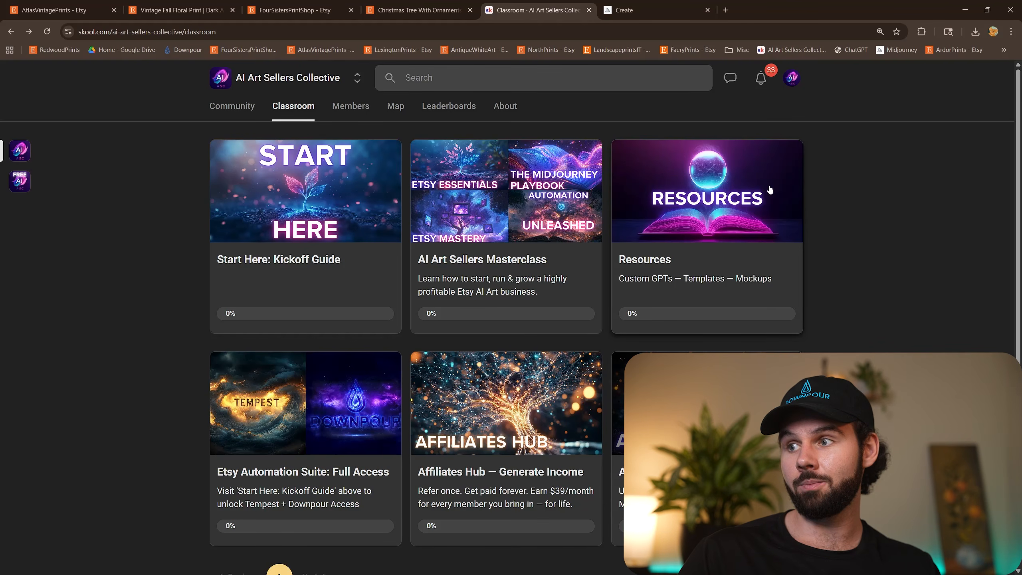
left_click(701, 217)
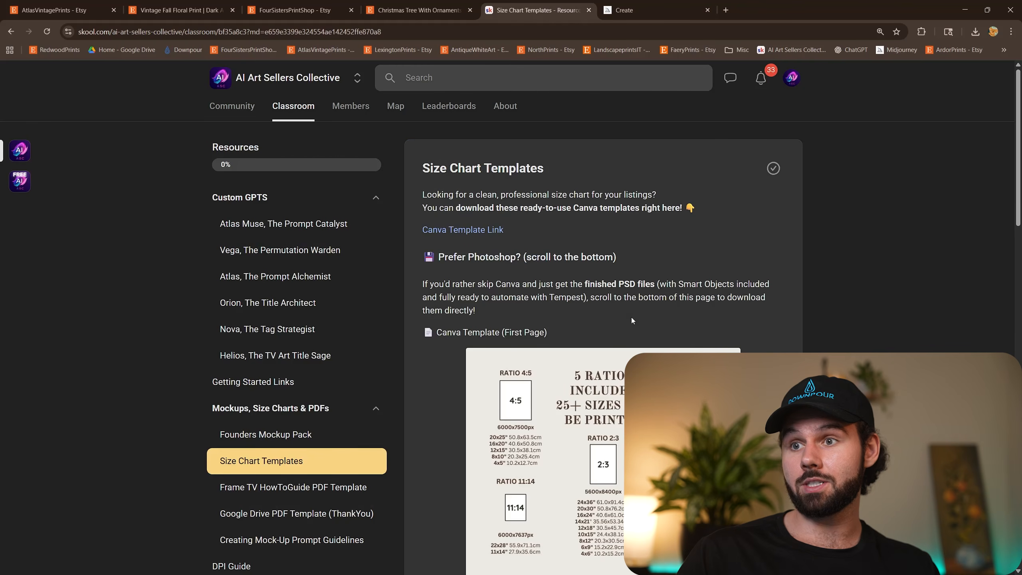
left_click(260, 232)
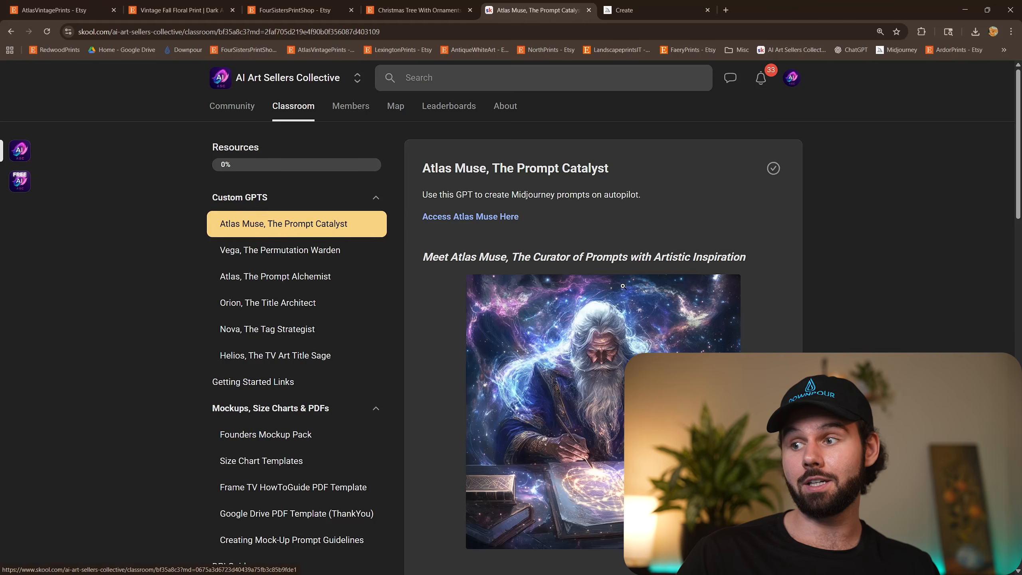
scroll(639, 288, "down", 2)
scroll(612, 284, "up", 3)
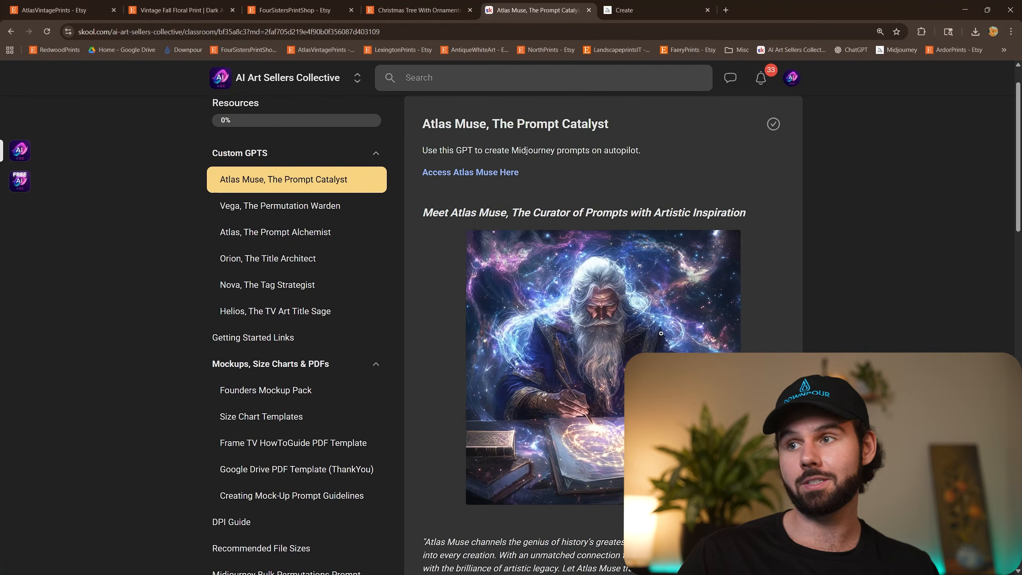
left_click(508, 217)
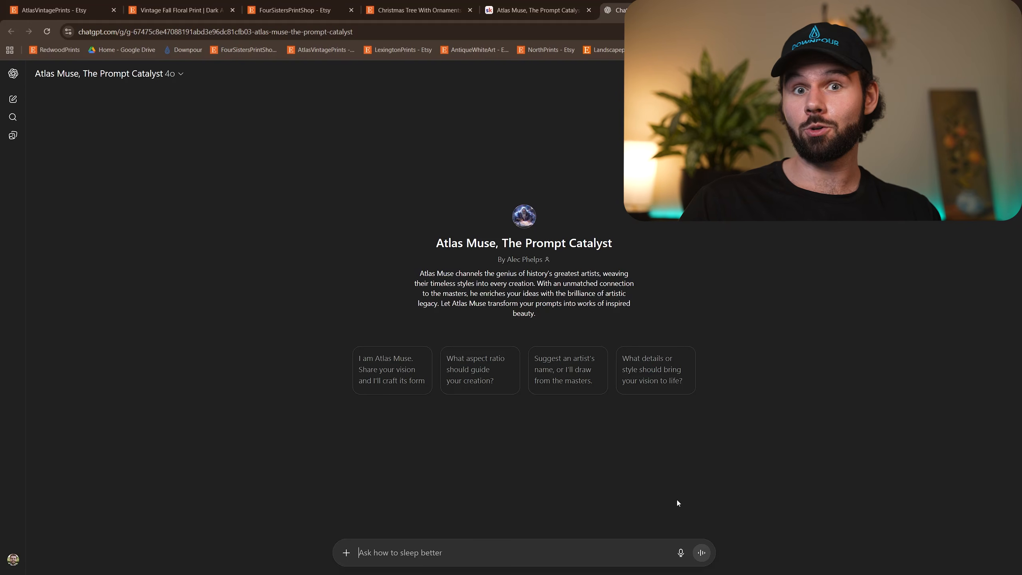
Dictate and send Atlas Muse a request for oil painting holiday nature scene prompts with rule of thirds and composition words, excluding style levels or AR.
left_click(681, 553)
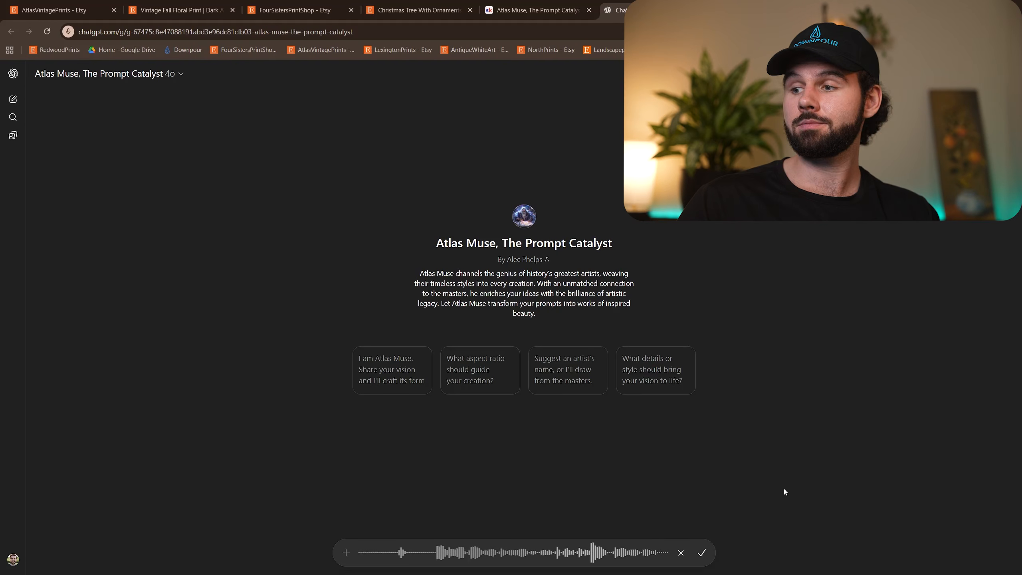
left_click(701, 552)
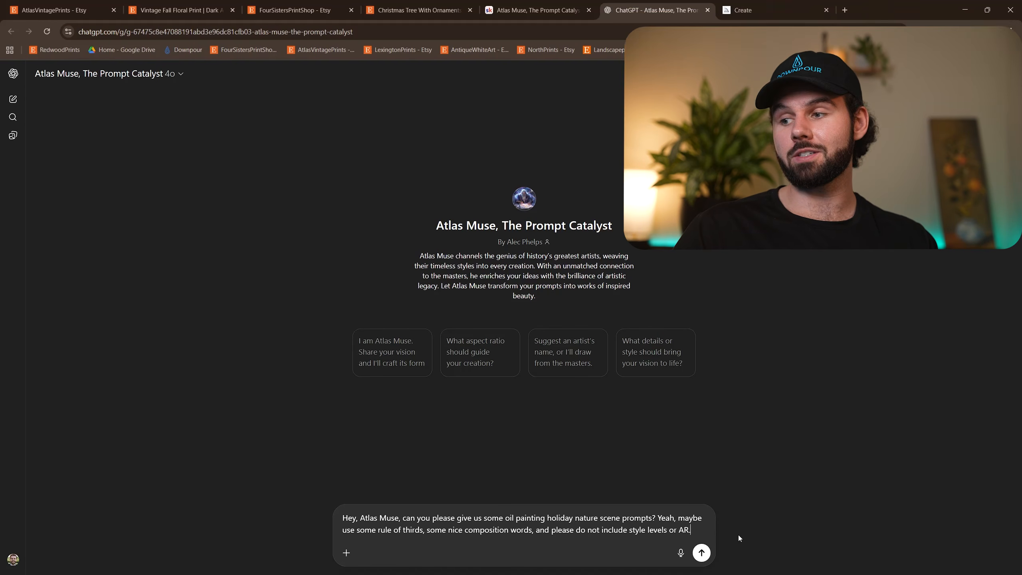
key("Return")
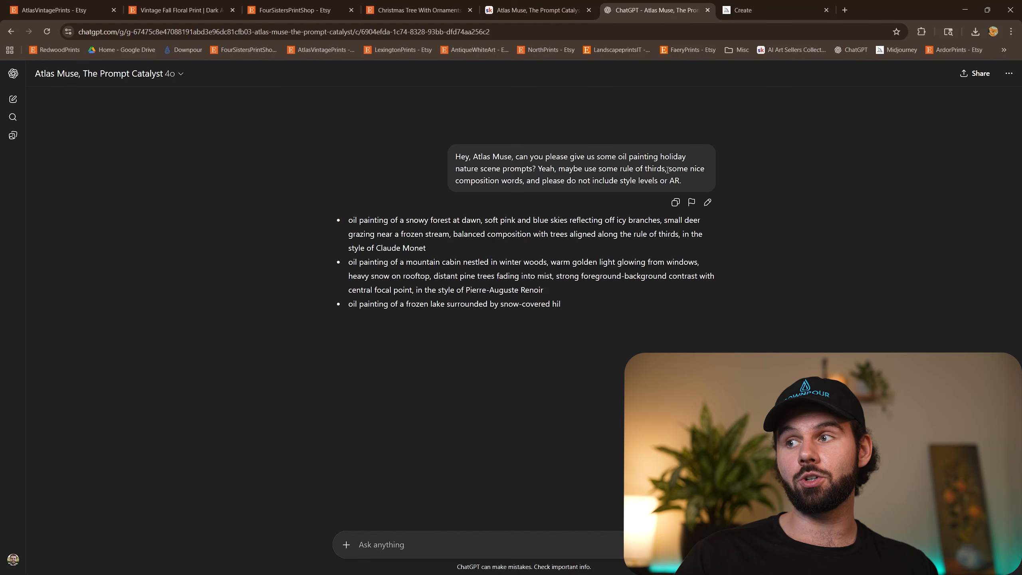
left_click_drag(665, 169, 623, 170)
left_click(777, 275)
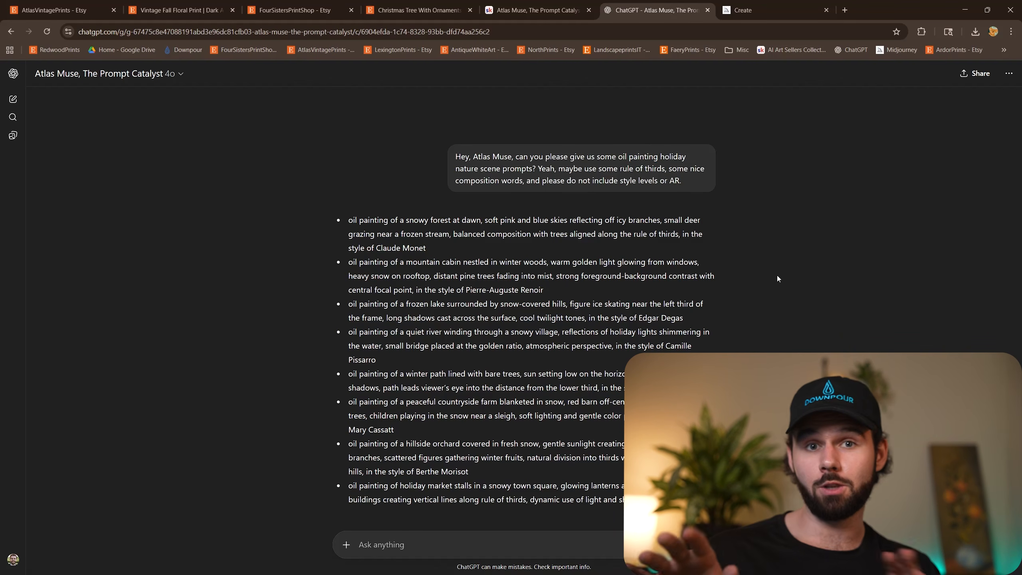
Copy the full list of generated oil painting prompts from Atlas Muse and paste it into the Midjourney prompt.
scroll(764, 267, "down", 1)
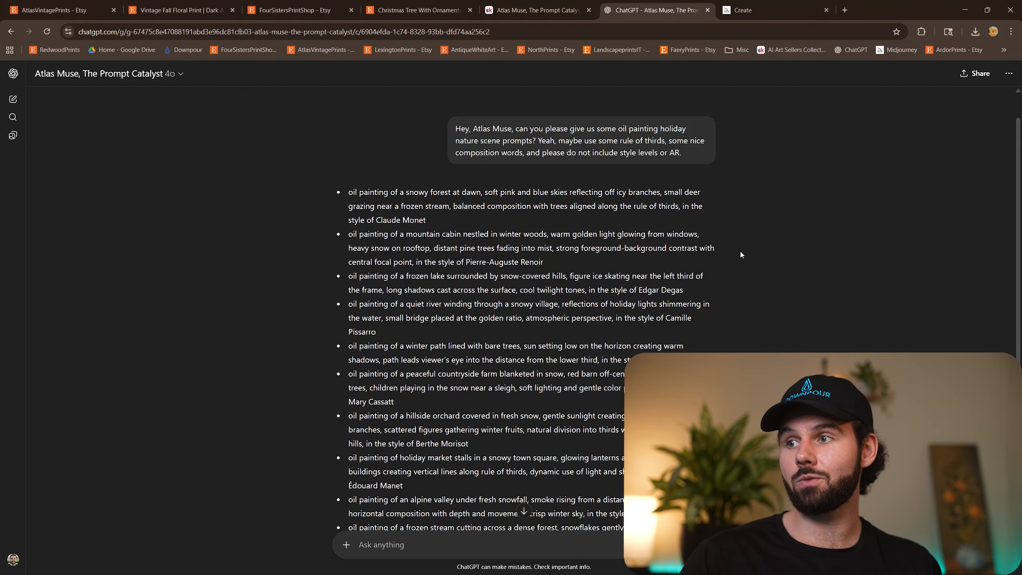
scroll(740, 250, "down", 1)
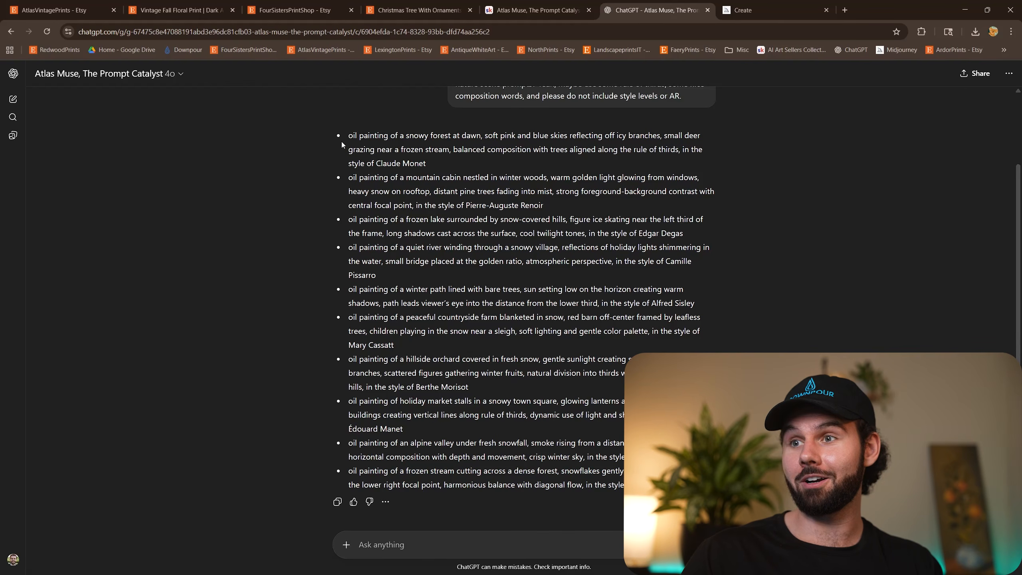
left_click_drag(341, 141, 644, 489)
key("ctrl+c")
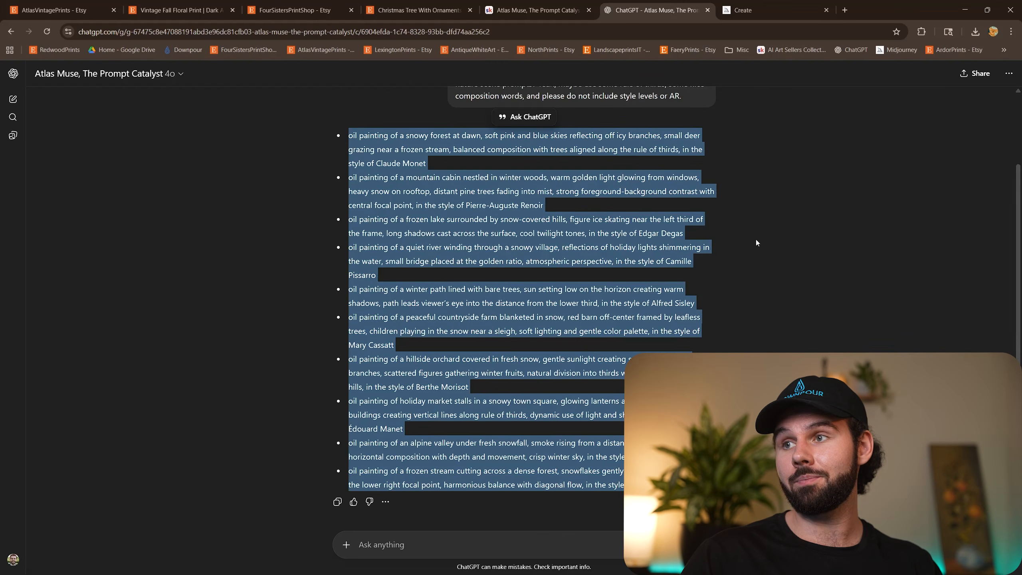
left_click(767, 16)
left_click(483, 82)
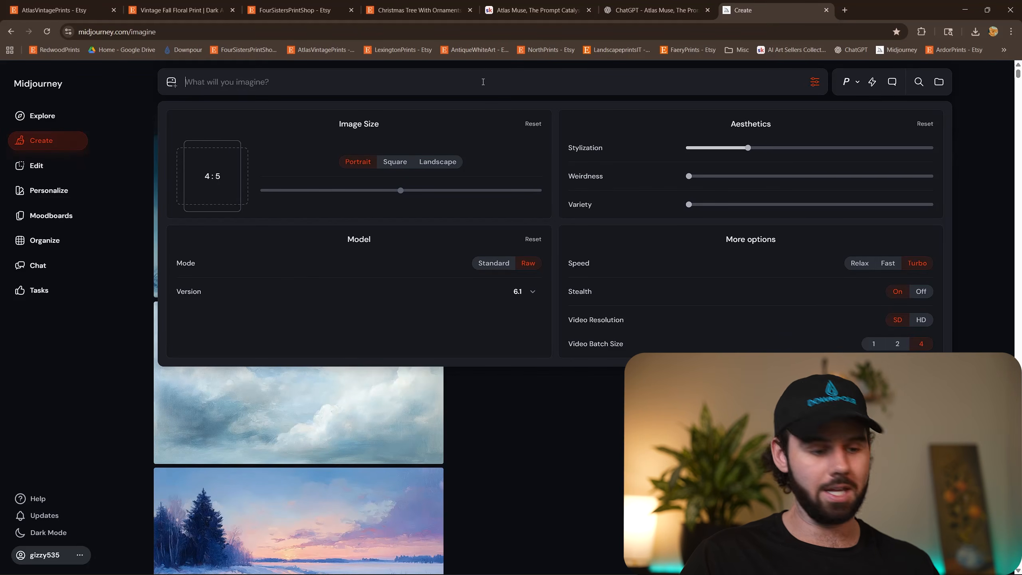
key("ctrl+v")
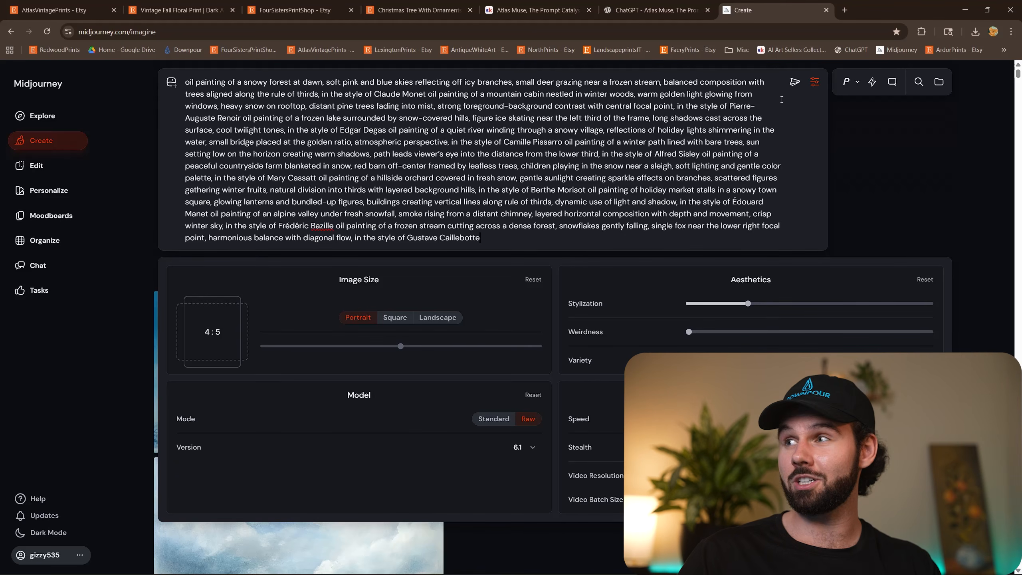
Return to the outline document and remove the black highlight from the bullet below Atlas Muse to reveal "Vega, The Permutation Warden".
left_click(964, 12)
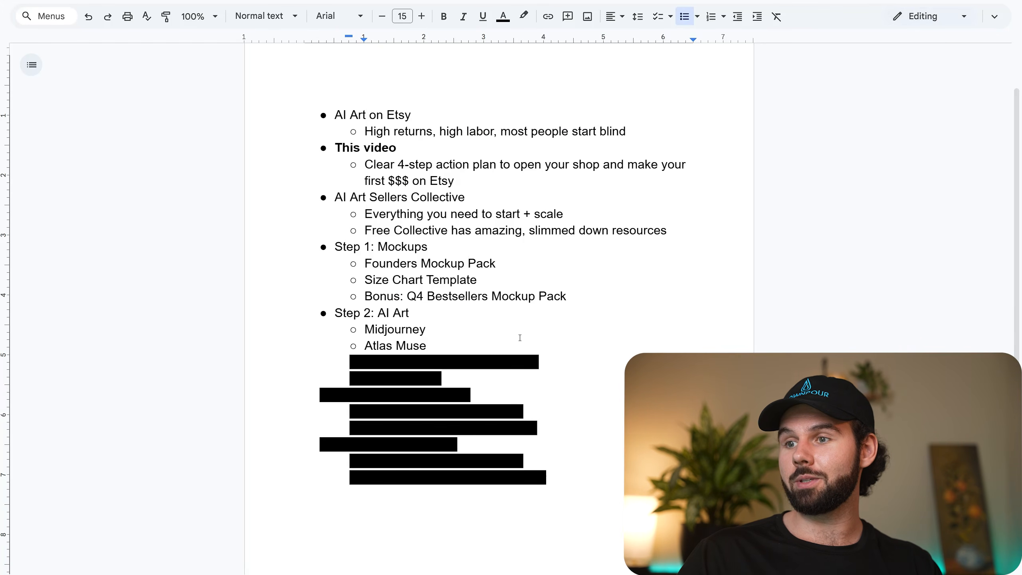
left_click_drag(546, 362, 385, 364)
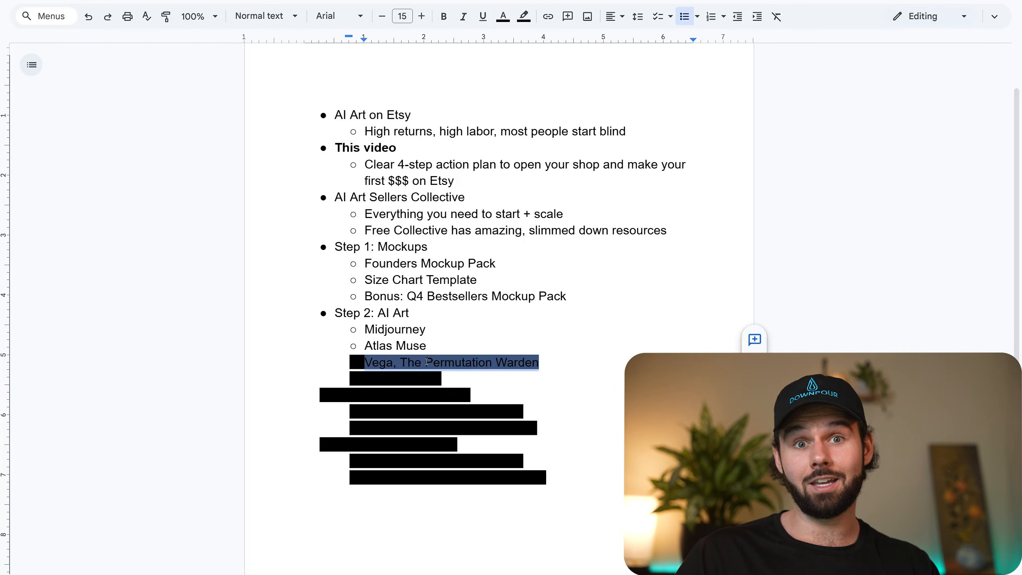
left_click(523, 16)
left_click(543, 38)
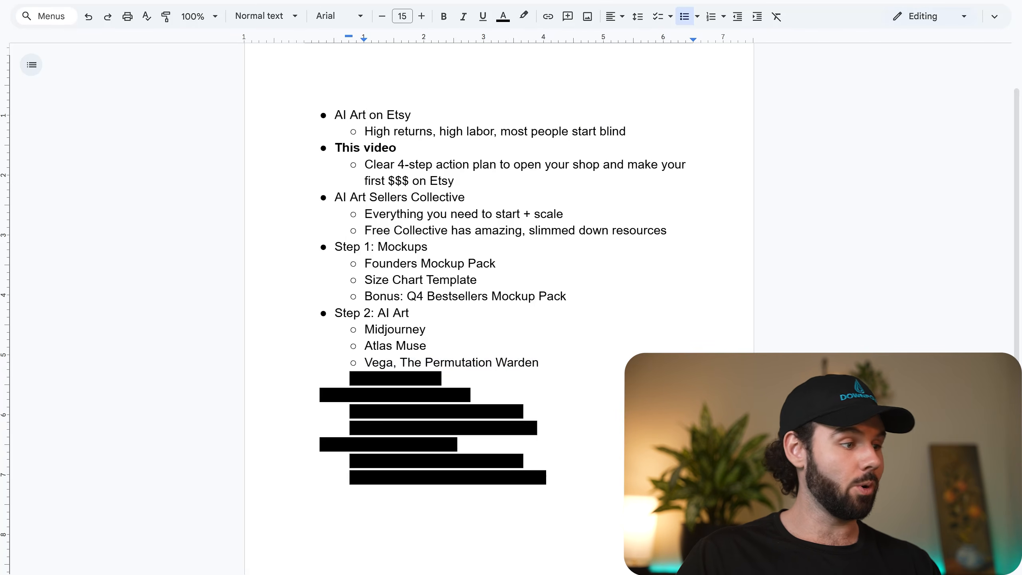
Return to the classroom Resources in the browser and open the Vega, The Permutation Warden GPT.
key("alt+Tab")
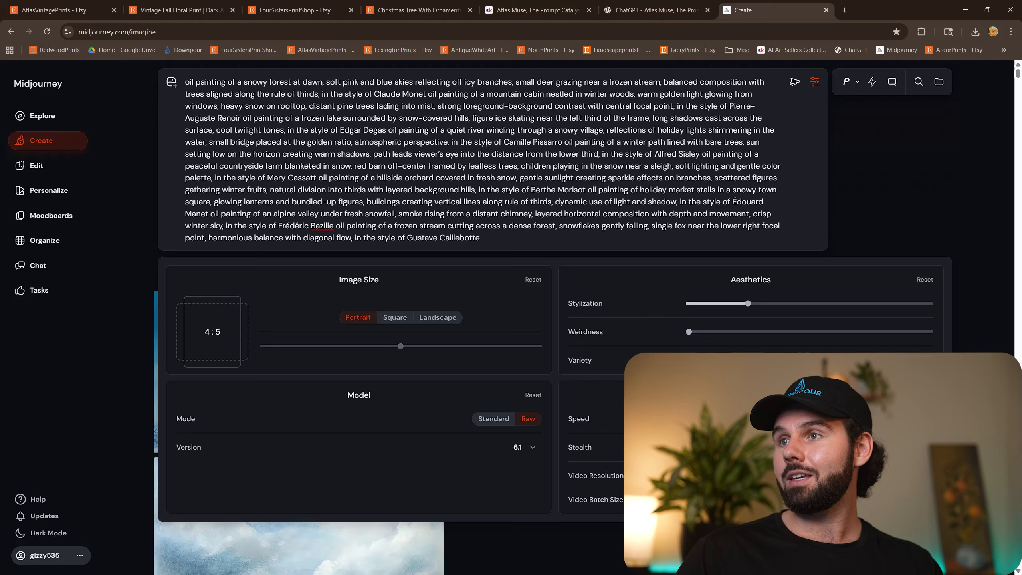
left_click(530, 9)
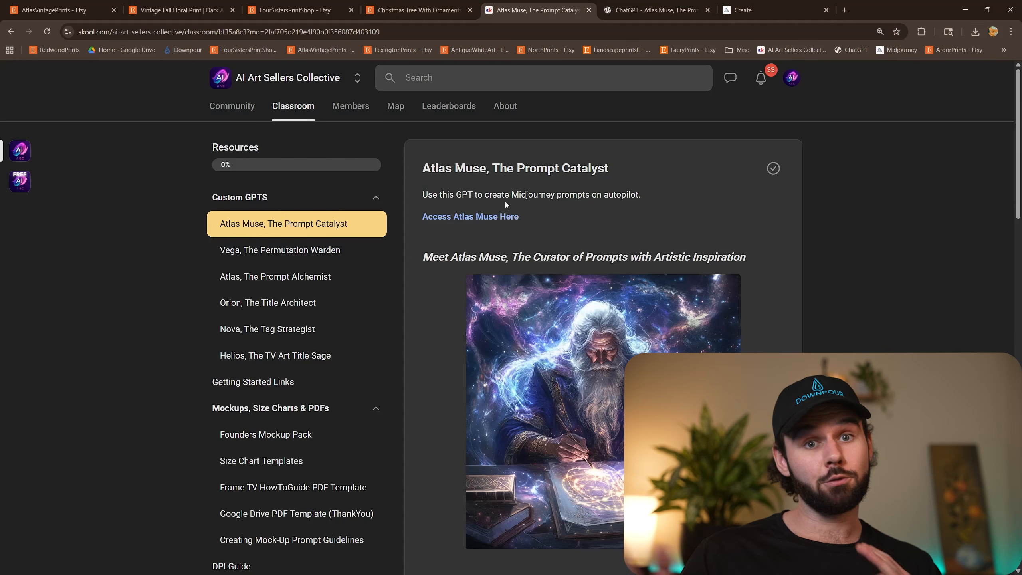
left_click(331, 251)
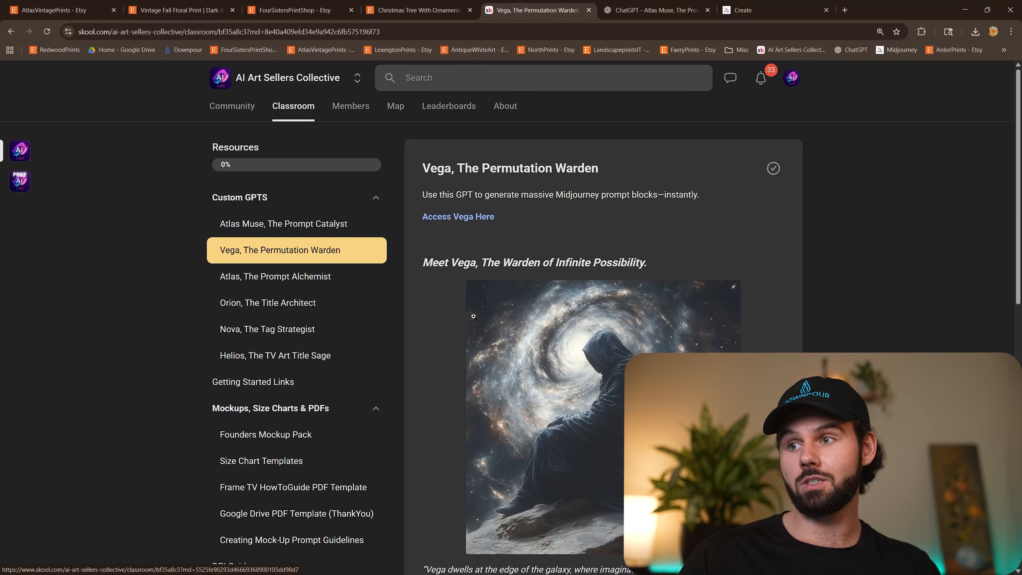
left_click(484, 218)
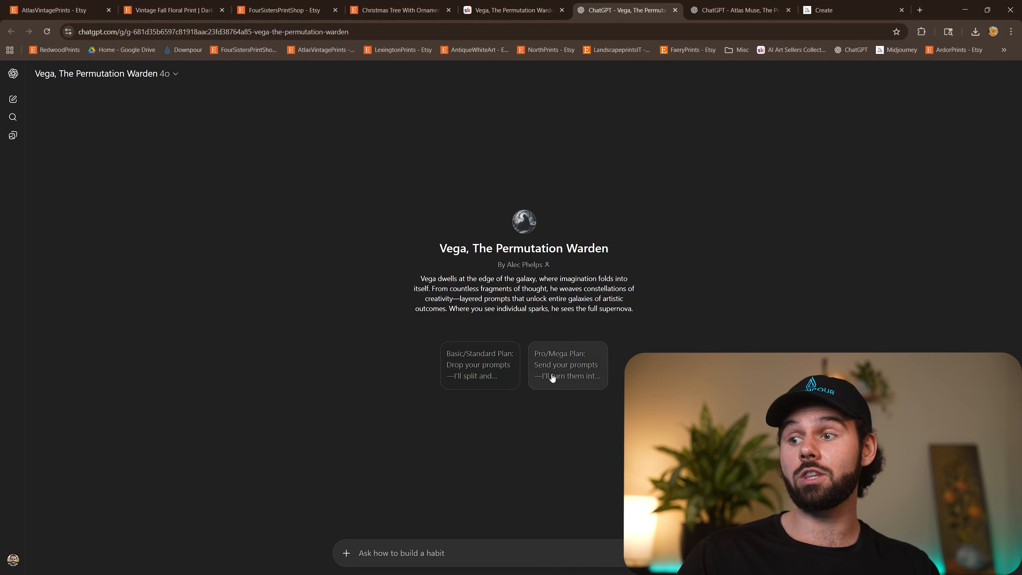
Start Vega with the Pro/Mega Plan option and send it the copied list of oil painting prompts.
left_click(569, 370)
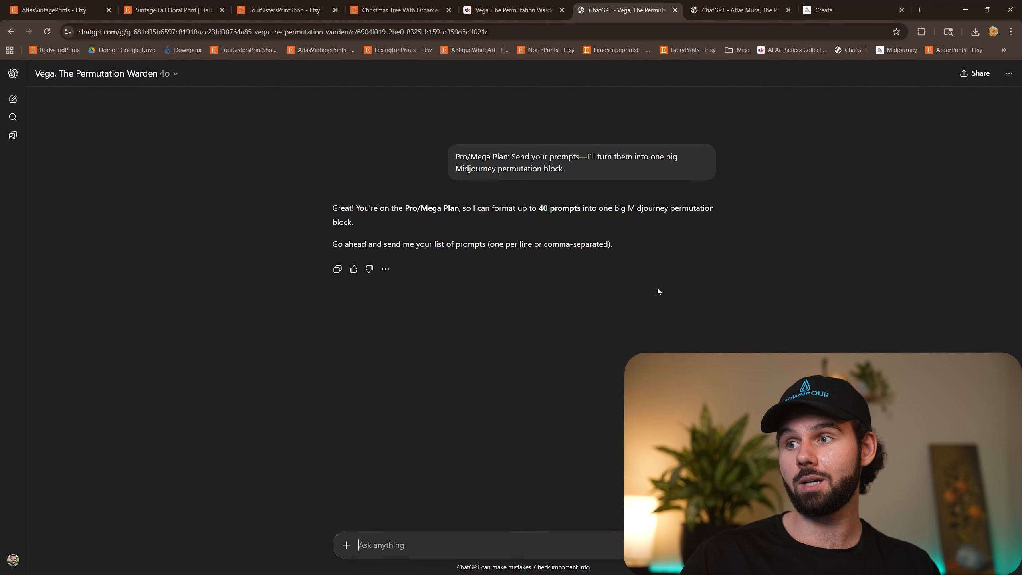
left_click(557, 211)
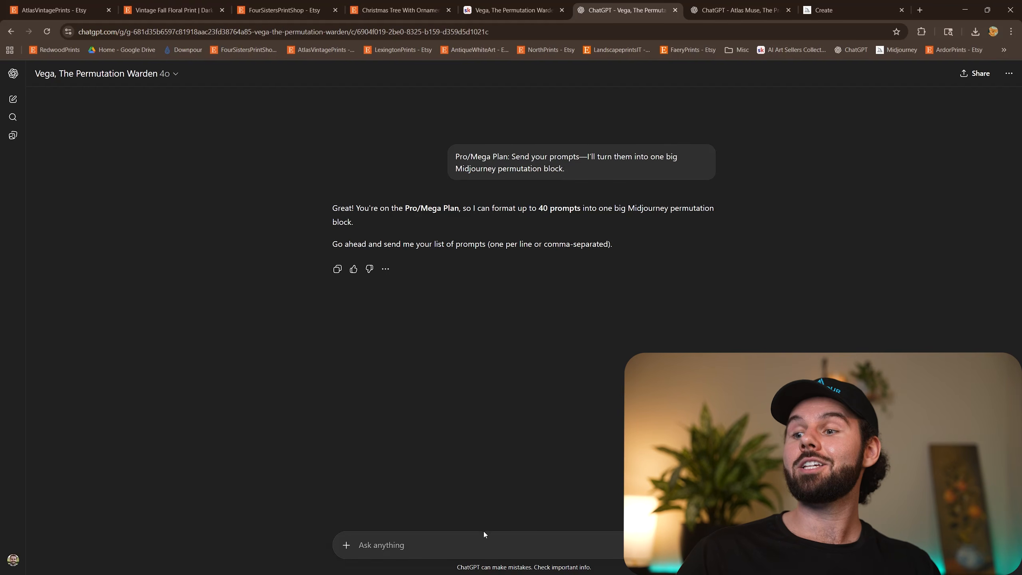
key("ctrl+v")
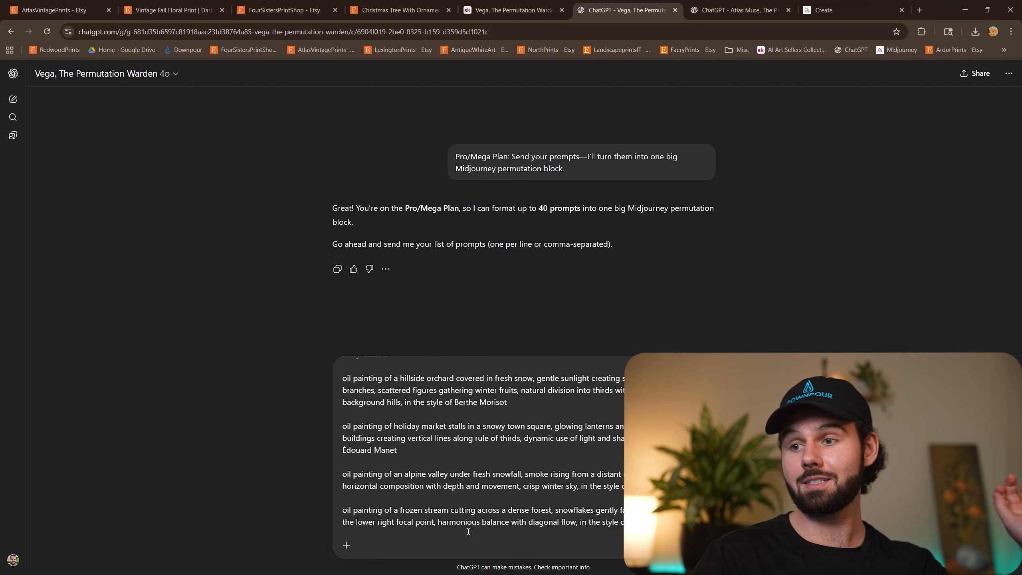
key("Return")
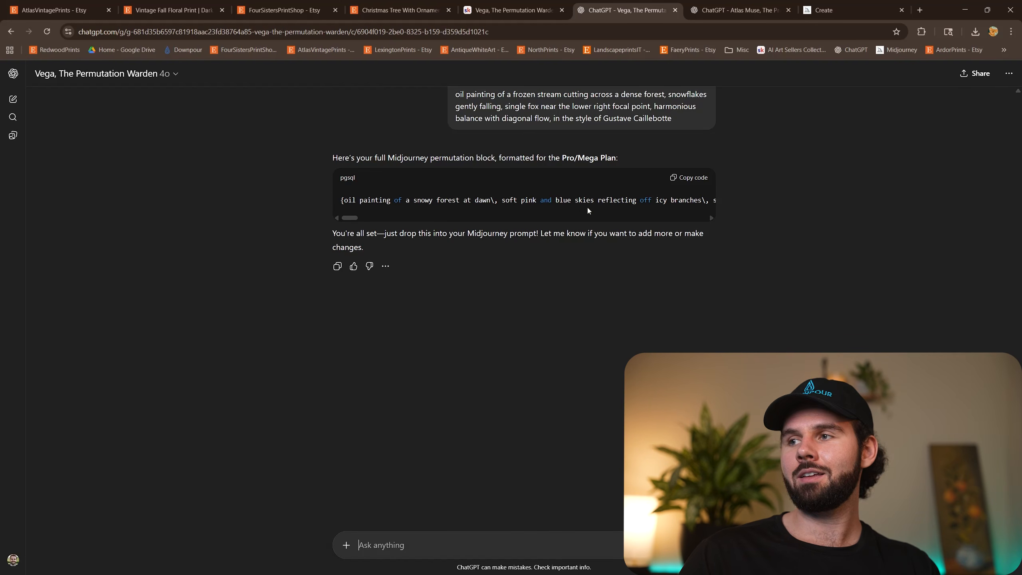
Copy Vega's permutation block, replace the whole Midjourney prompt with it, and submit it for generation.
left_click_drag(351, 219, 269, 226)
left_click(690, 178)
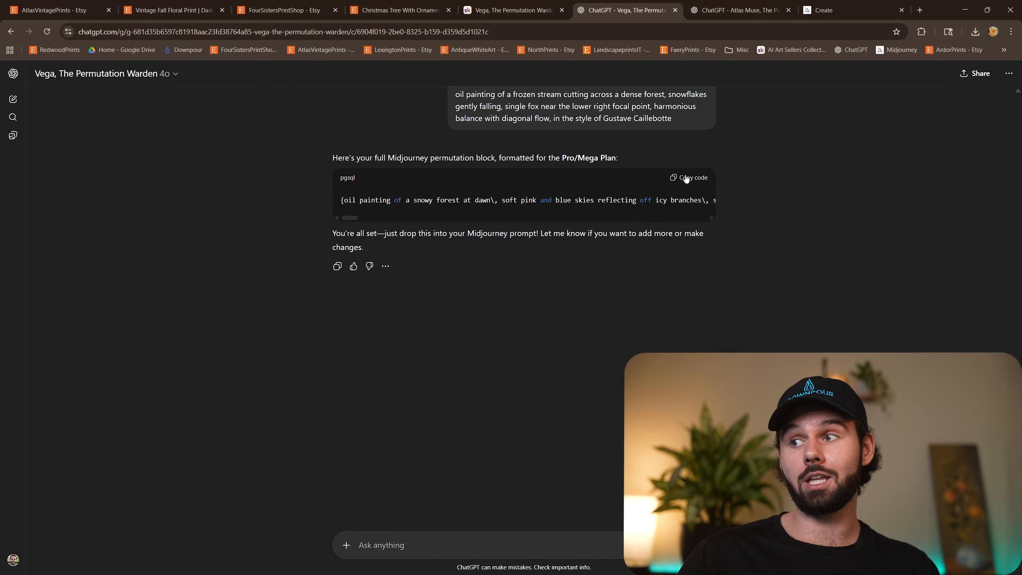
left_click(842, 6)
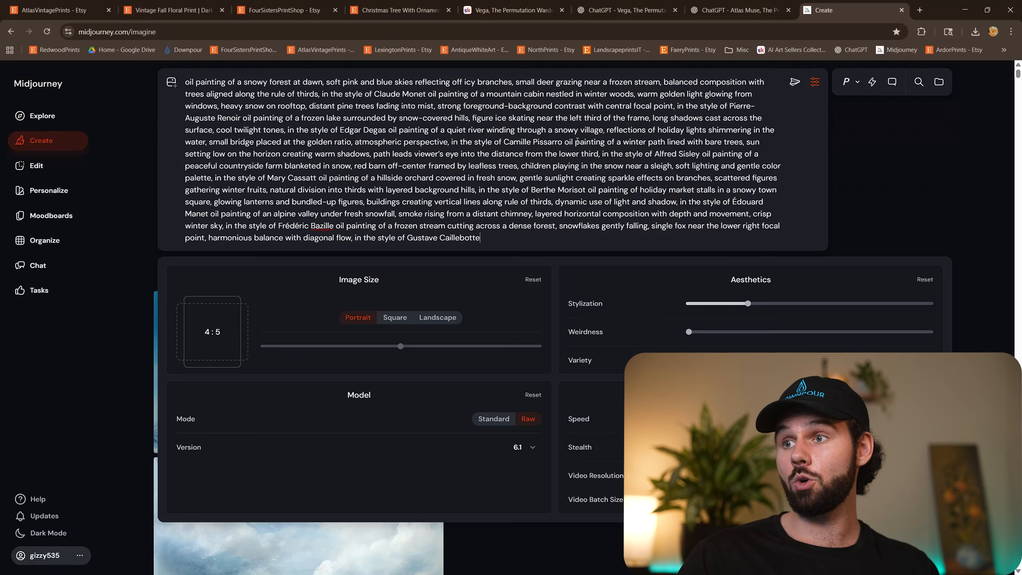
triple_click(572, 147)
key("BackSpace")
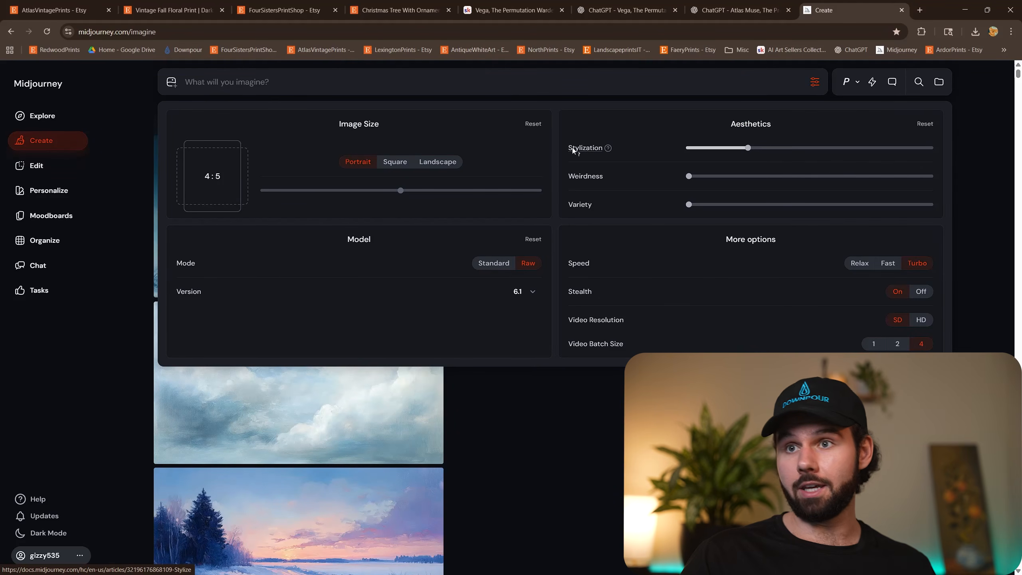
key("ctrl+v")
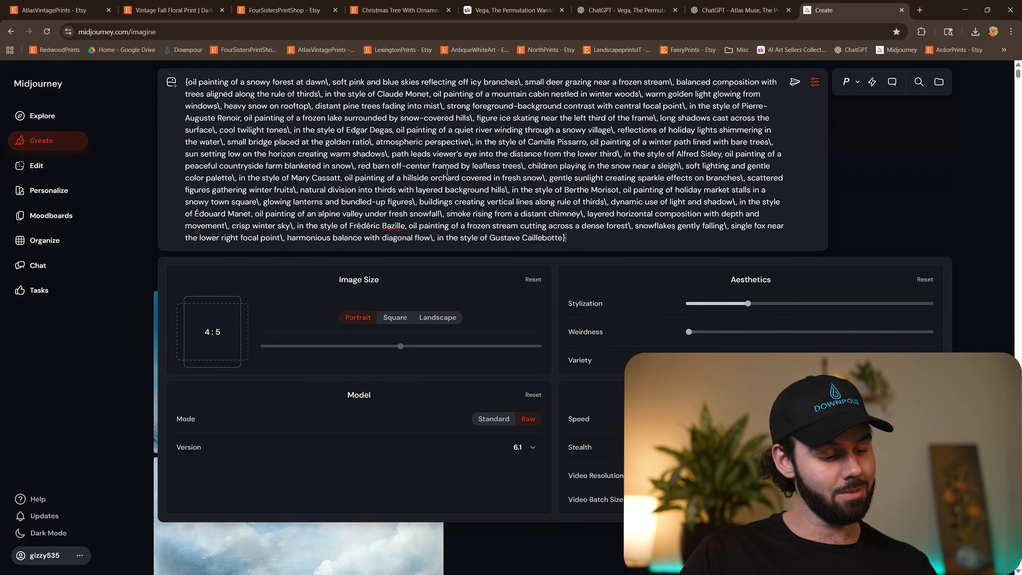
key("Return")
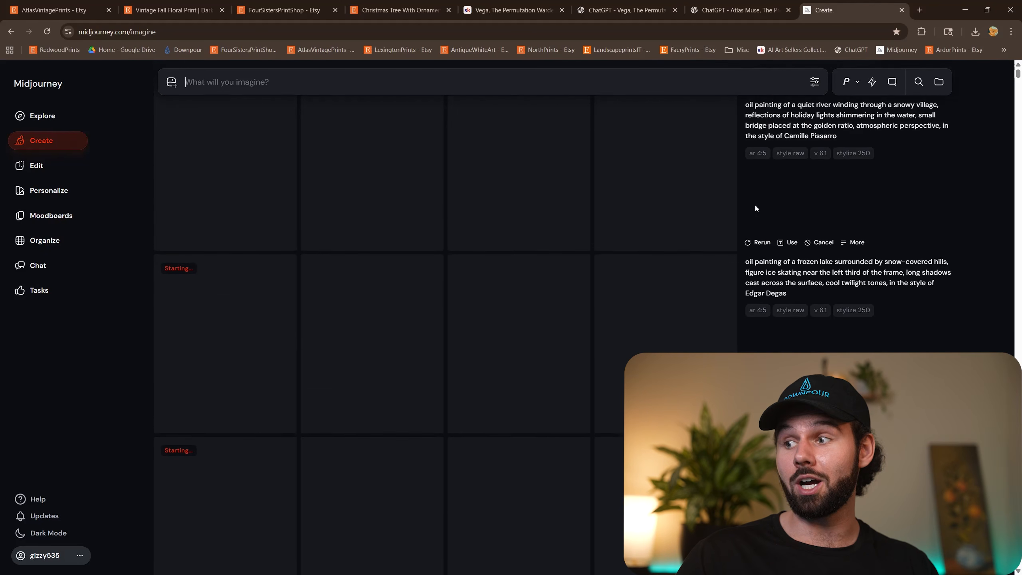
Review the generated images, enlarge the fourth snowy forest painting in full screen, and move on to a neighbouring variation.
scroll(732, 209, "down", 5)
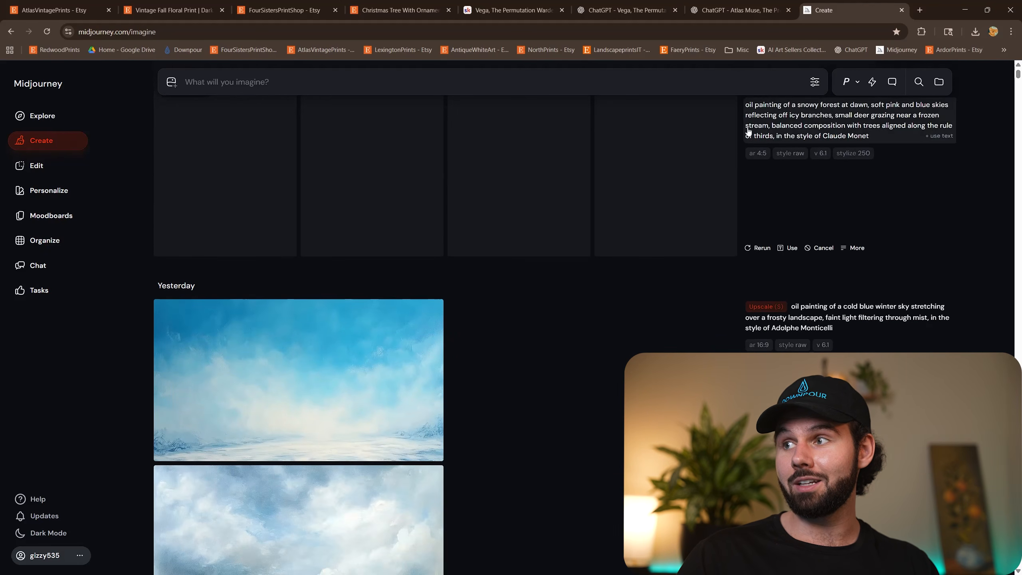
scroll(670, 221, "up", 5)
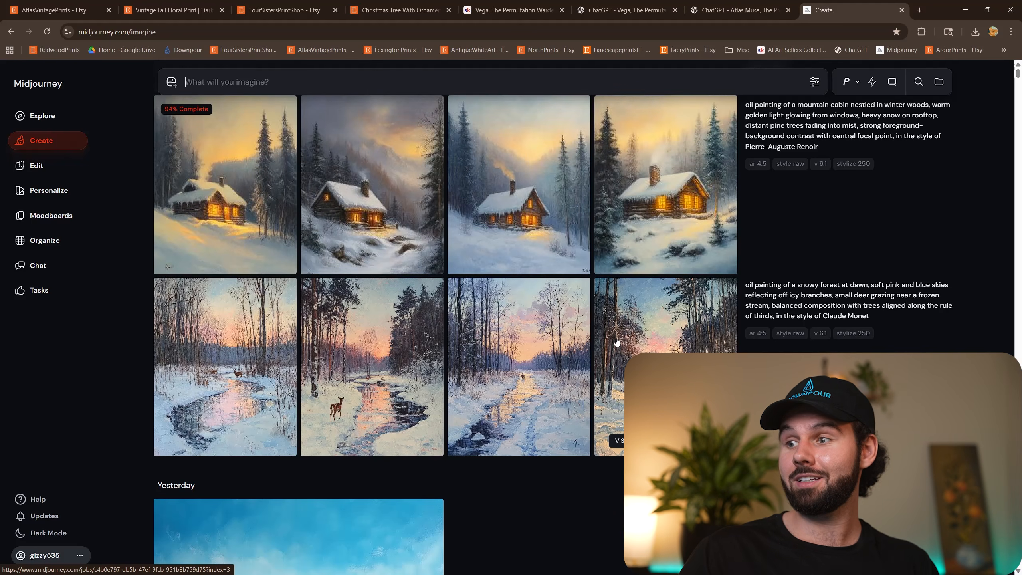
left_click(649, 326)
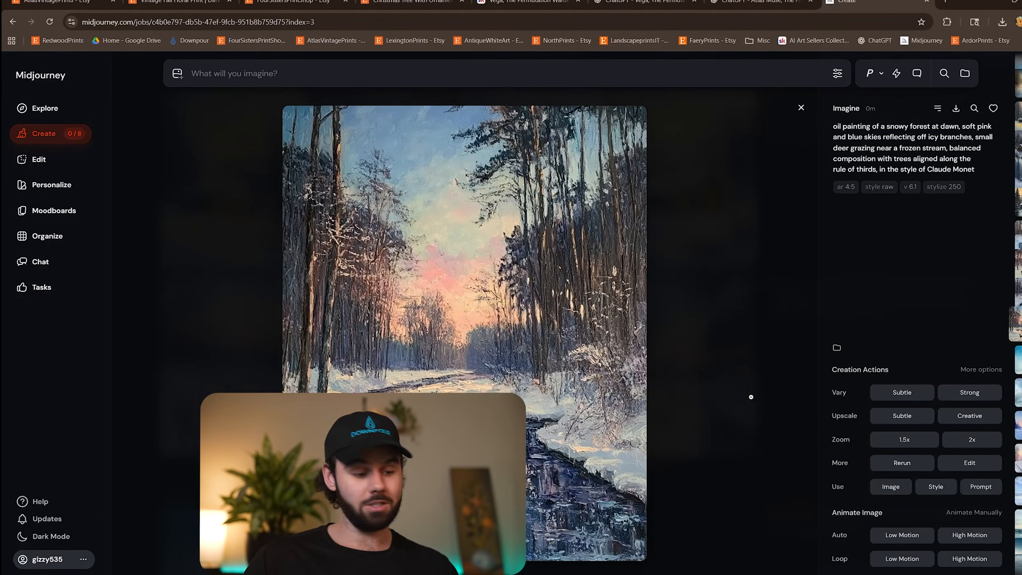
key("F11")
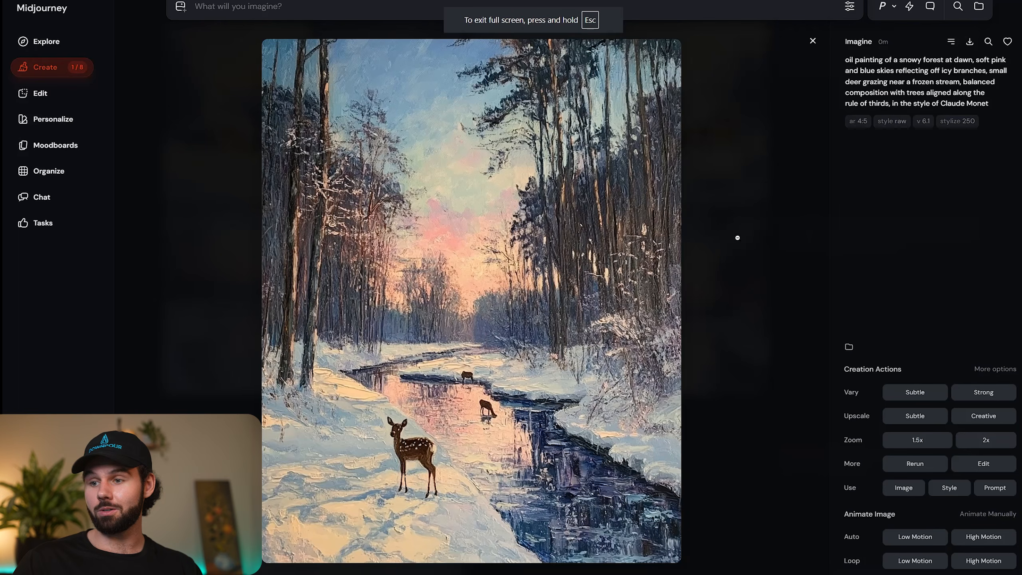
key("Right")
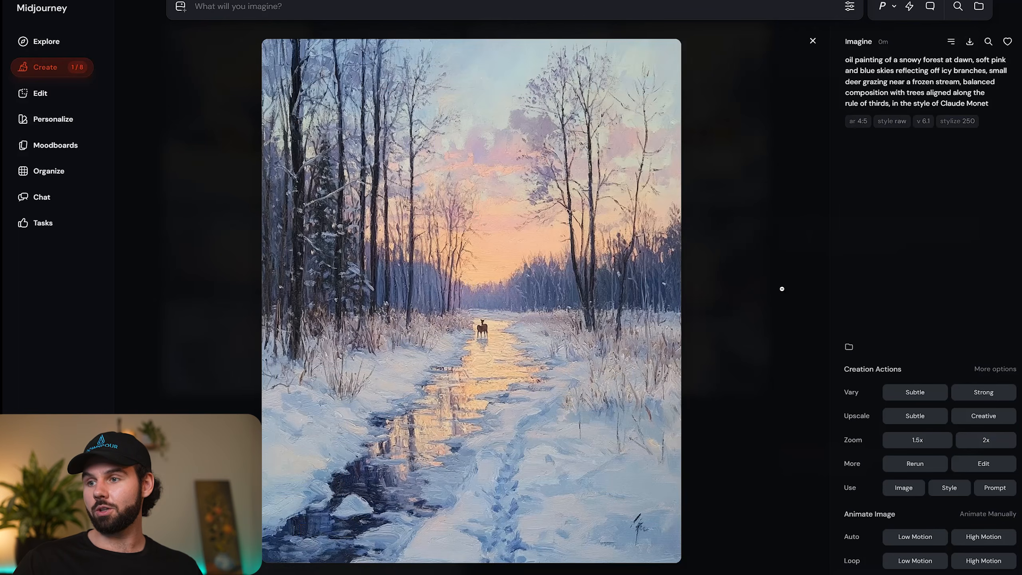
Browse past the snowy forest variations and run a Subtle upscale on the log cabin painting with the cloudy mountain behind it.
key("Right")
key("Right")
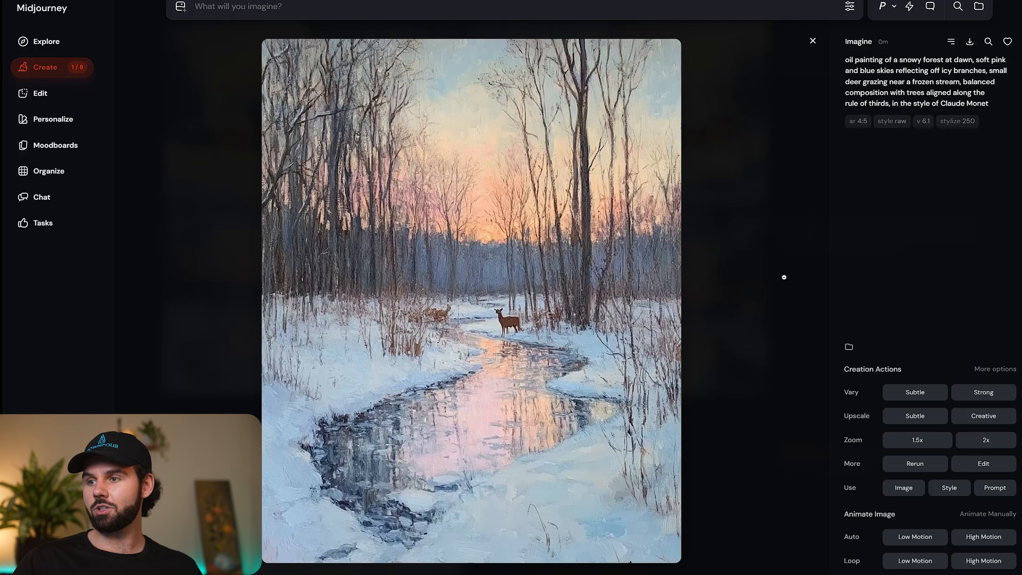
key("Right")
key("Right")
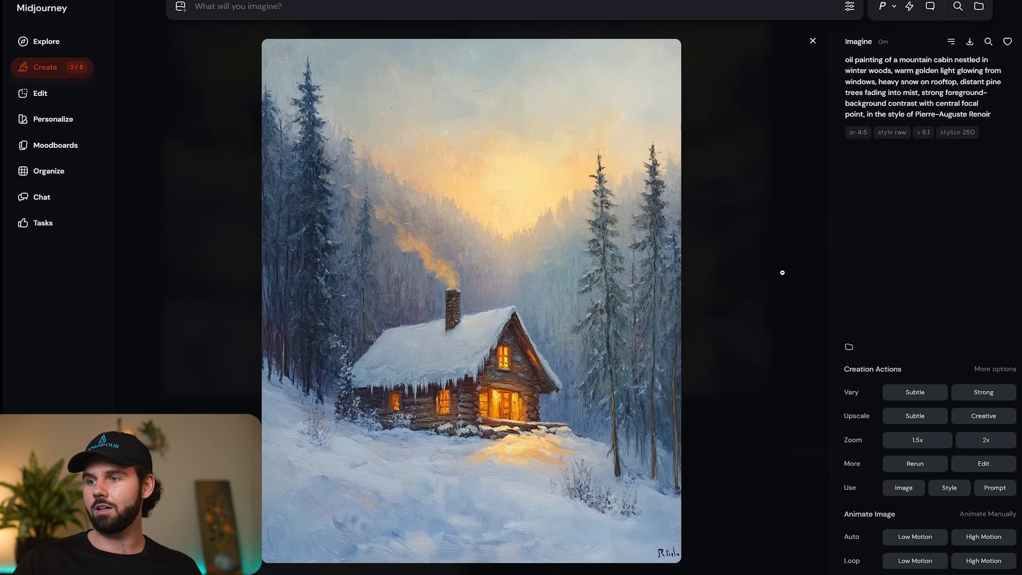
key("Right")
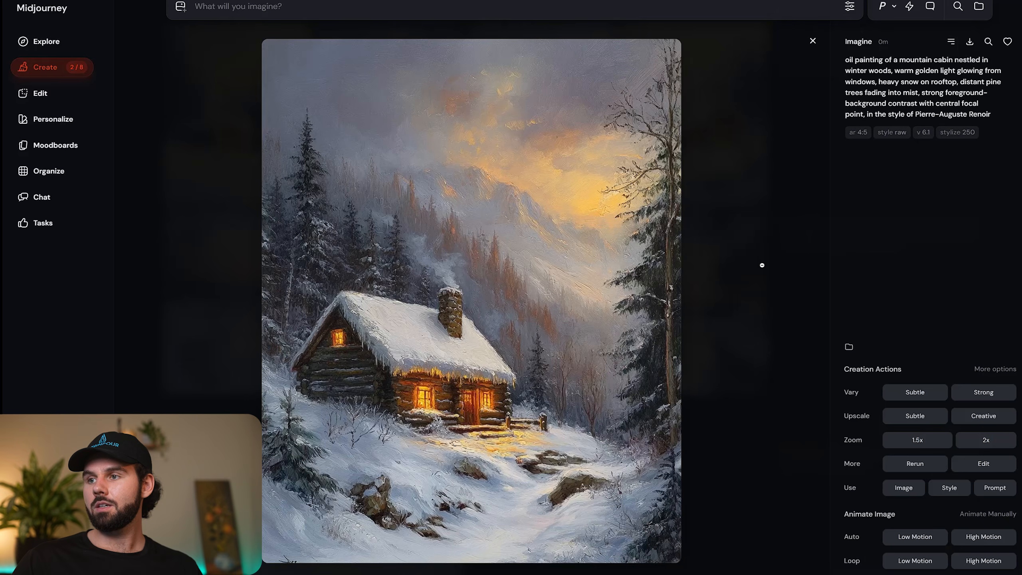
key("Right")
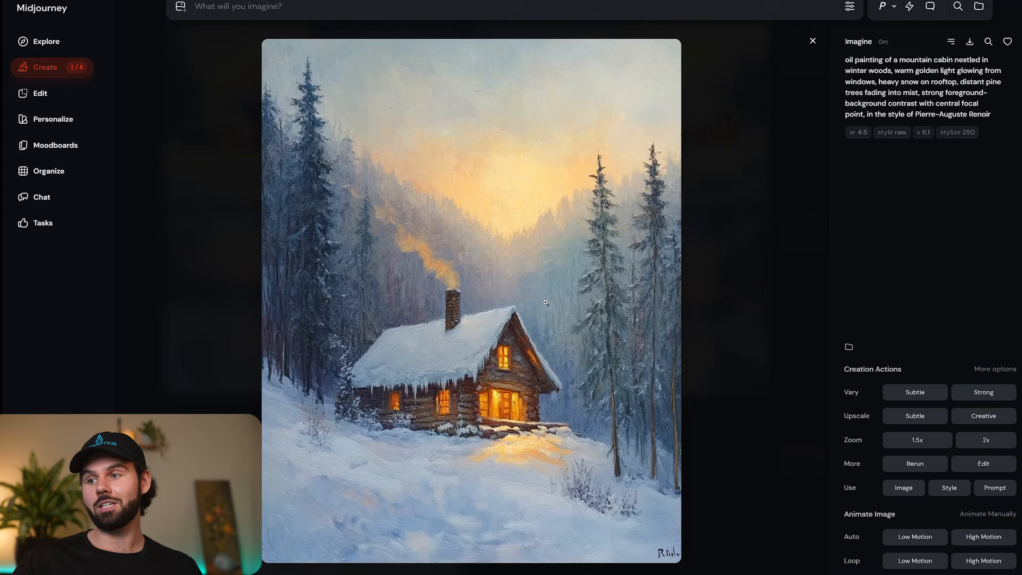
key("Right")
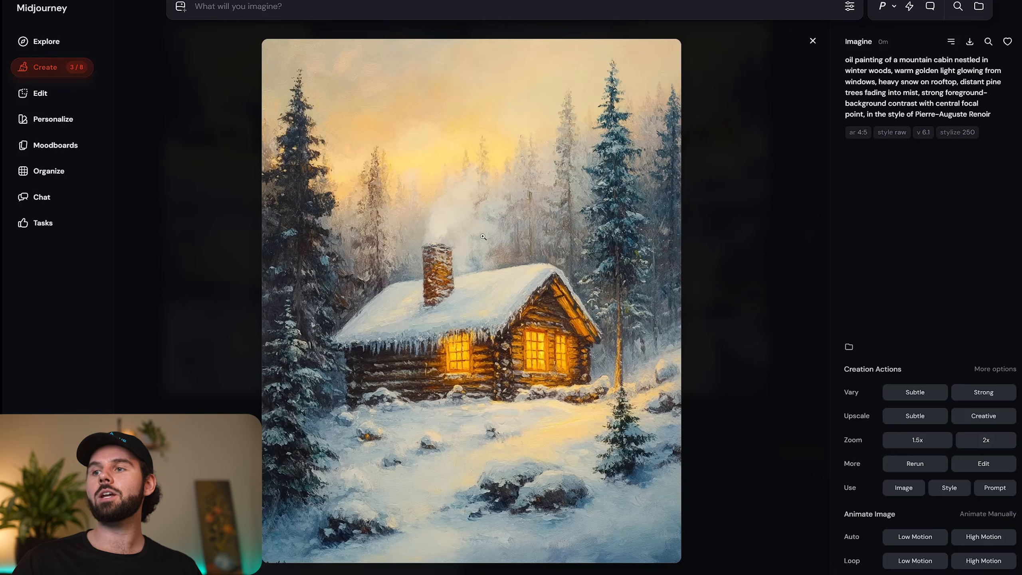
key("Right")
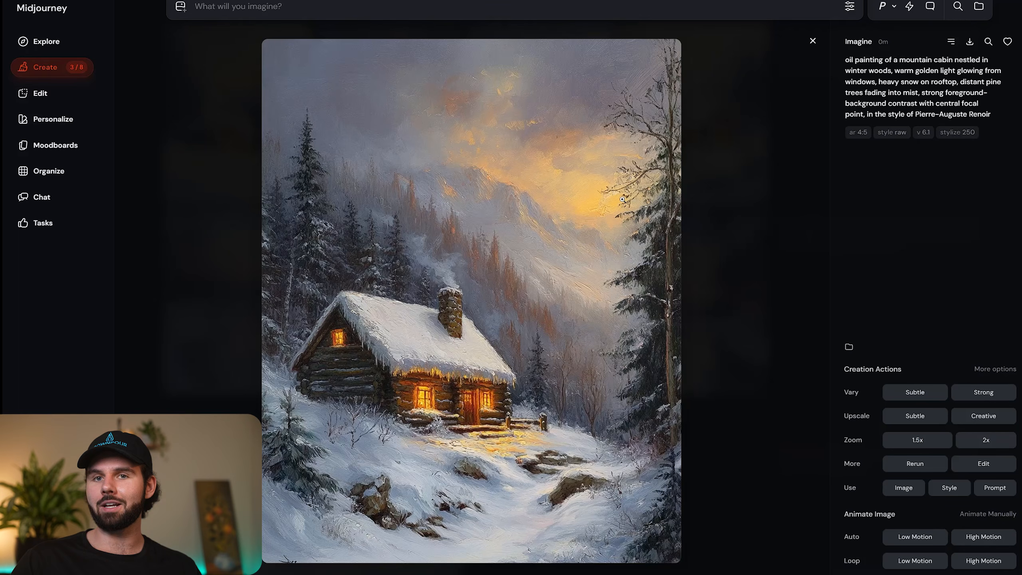
left_click(895, 419)
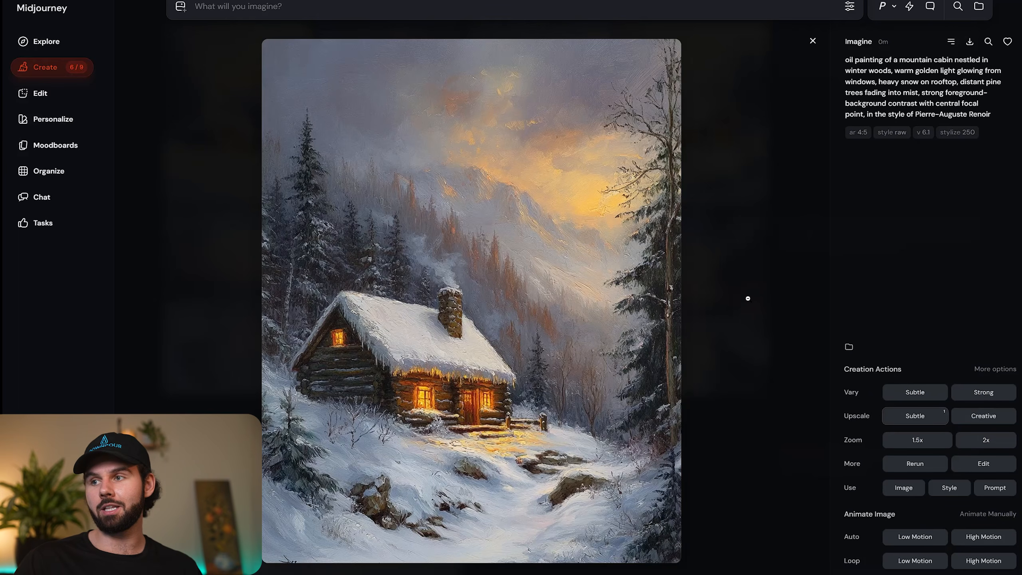
Compare the frozen lake variations and run a Subtle upscale on the one with the group of skaters beside the golden trees.
key("Right")
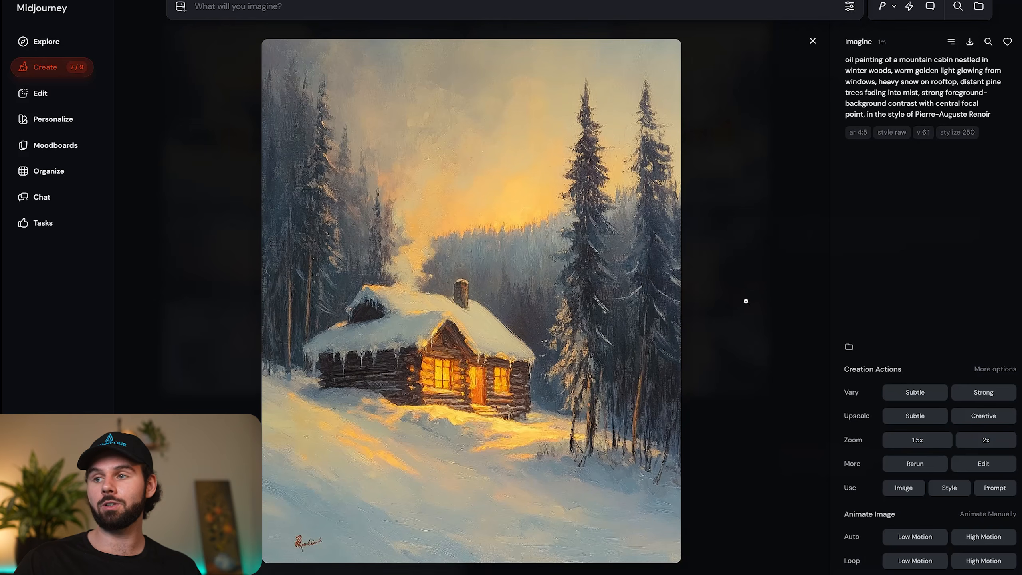
key("Right")
key("Right")
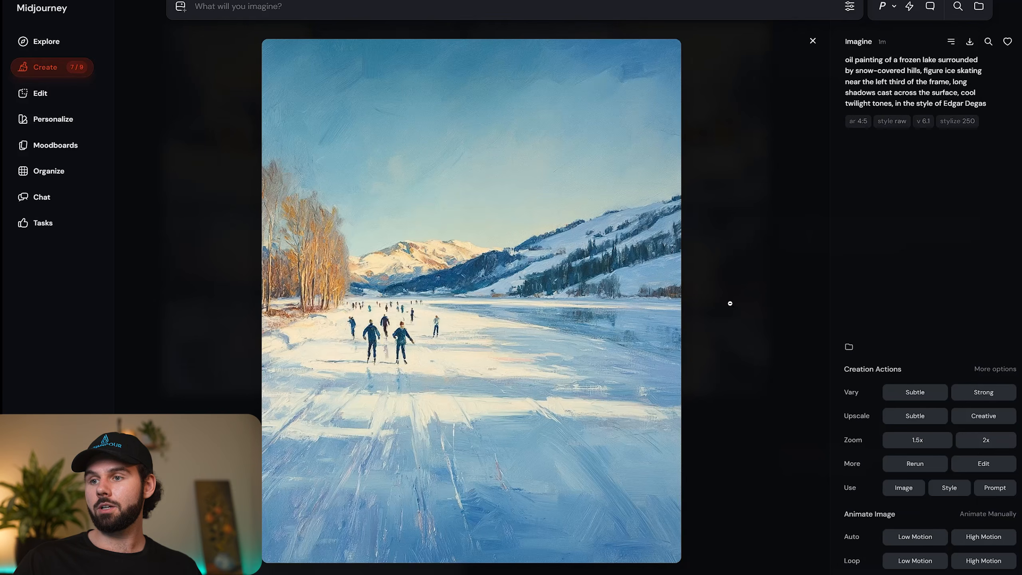
key("Right")
key("Right")
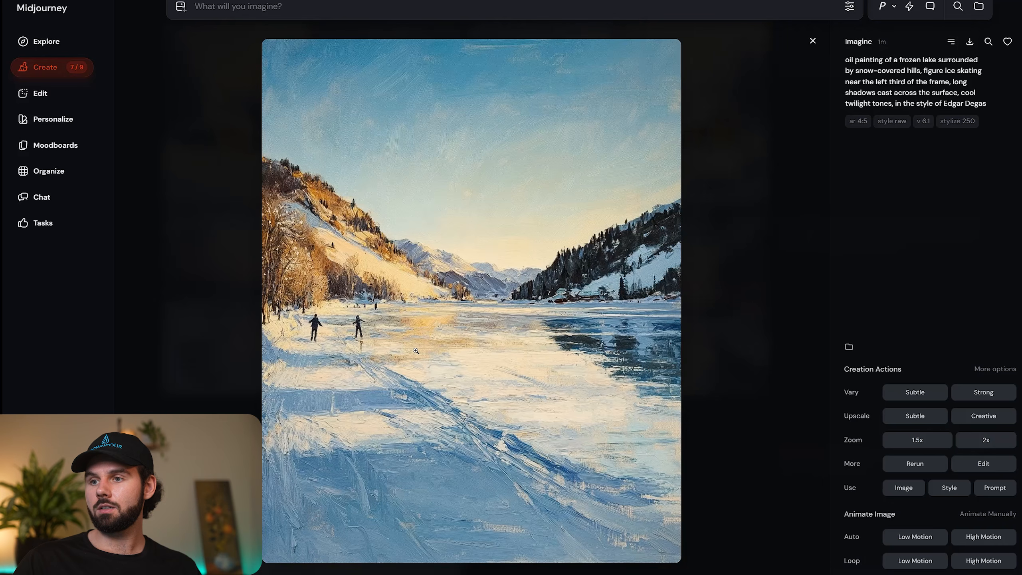
key("Right")
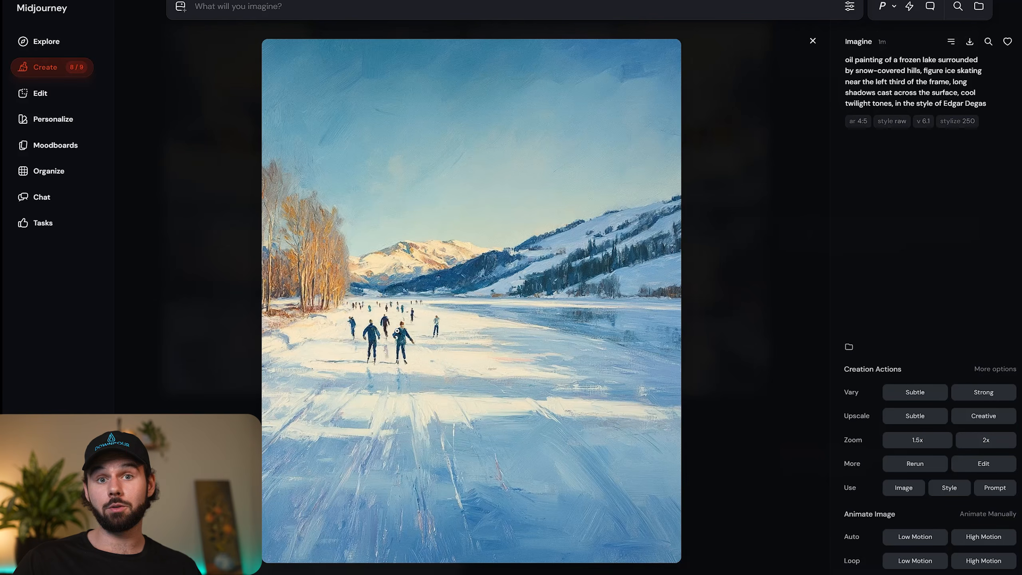
key("Right")
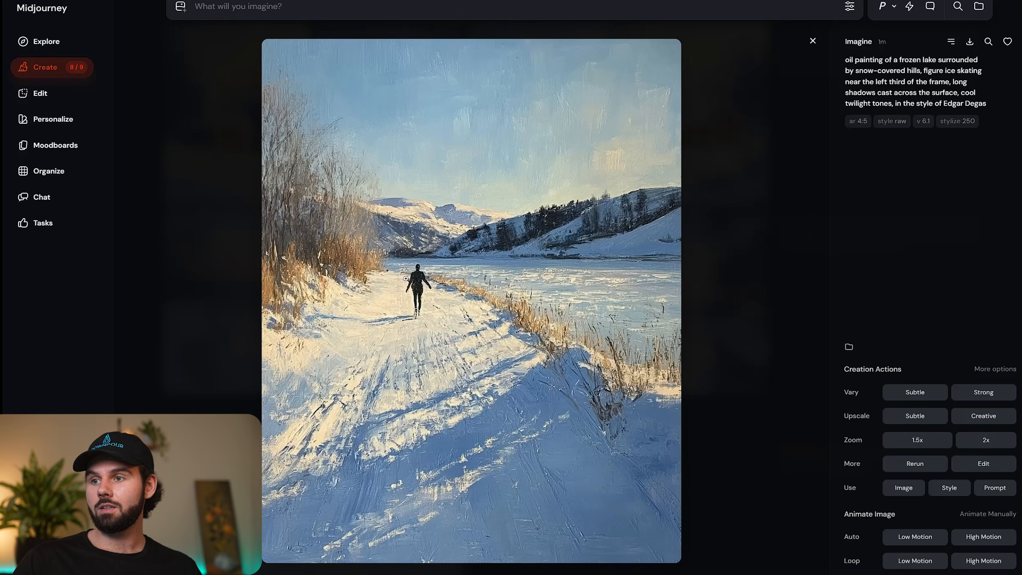
key("Right")
Compare the snowy village river variations and run a Subtle upscale on the one with people gathered near the lit houses beyond the bridge.
key("Right")
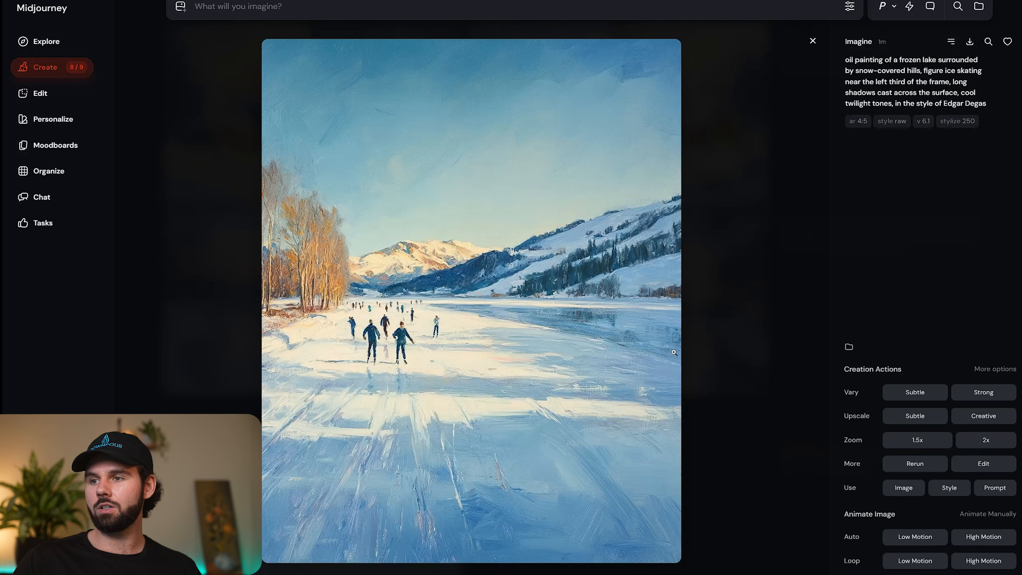
left_click(915, 416)
key("Right")
key("Right")
key("Right")
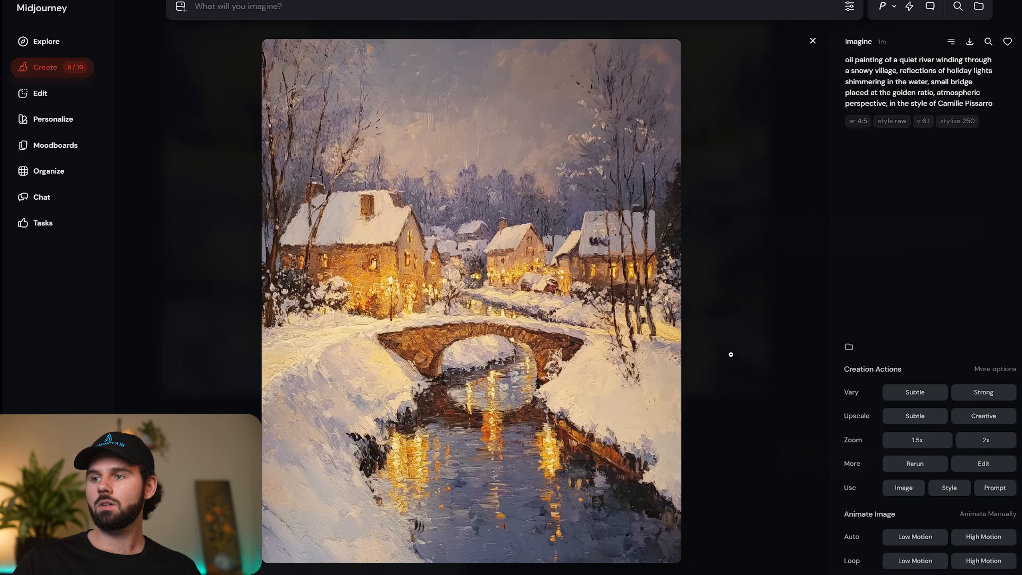
key("Right")
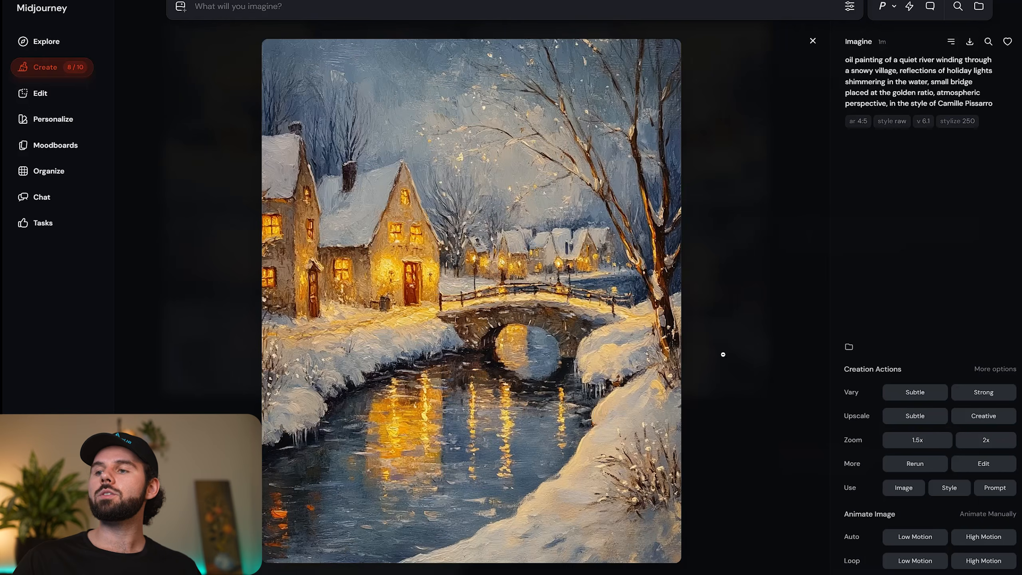
key("Right")
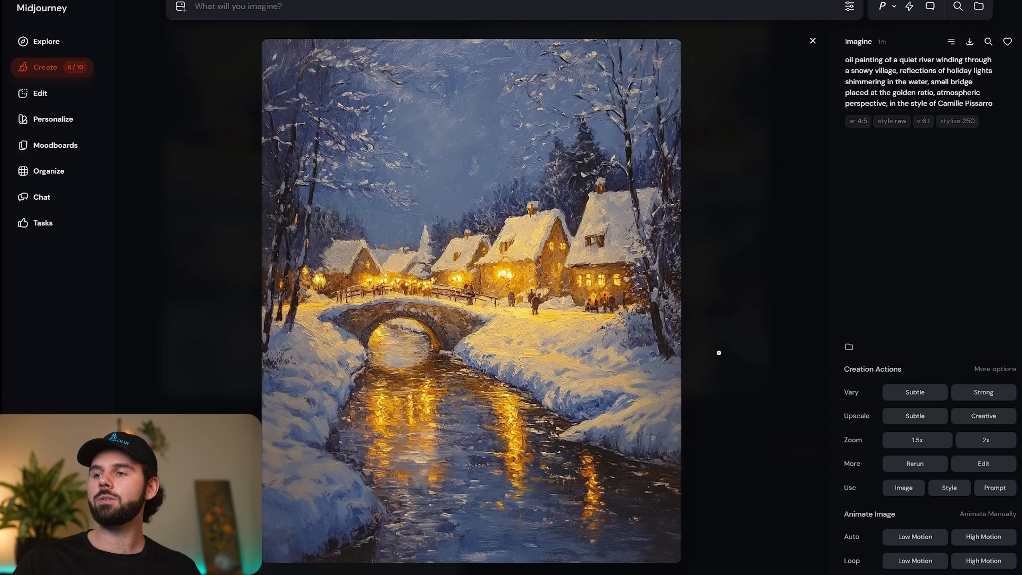
key("Right")
key("Right")
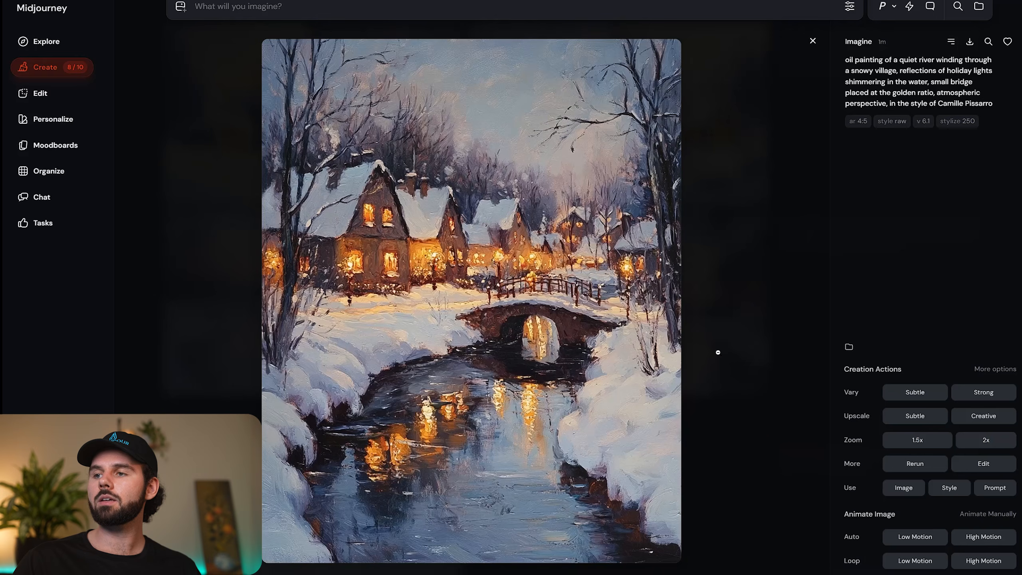
key("Right")
key("Right")
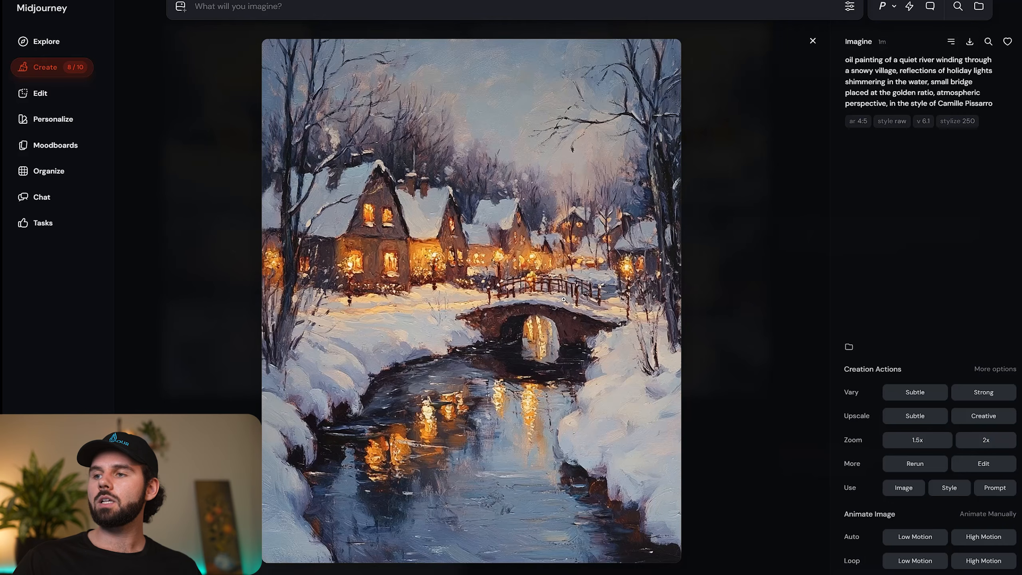
key("Right")
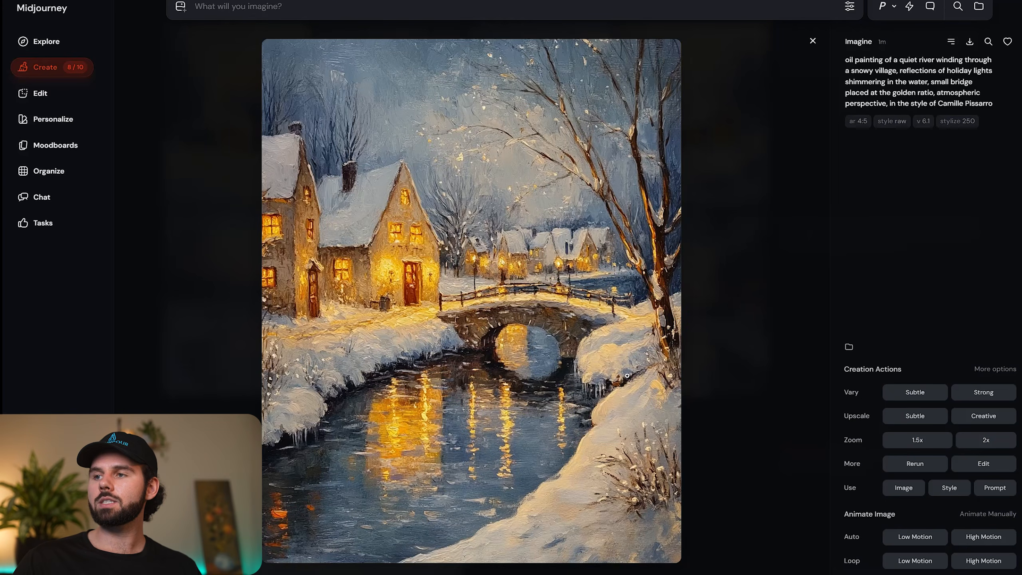
key("Right")
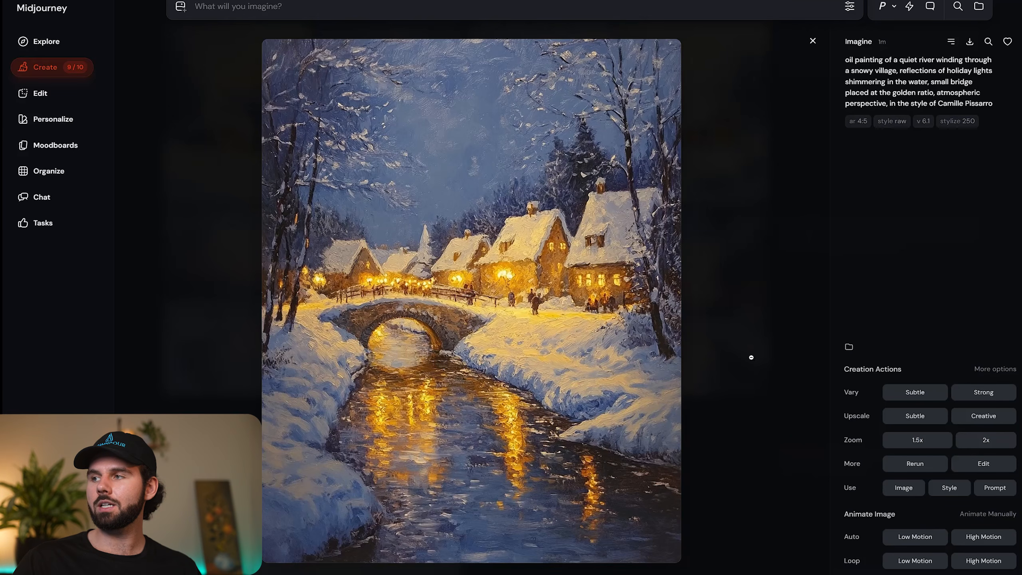
left_click(912, 417)
Run Subtle upscales on two of the winter path paintings: the one with pink clouds and the one with the orange sunset.
key("Right")
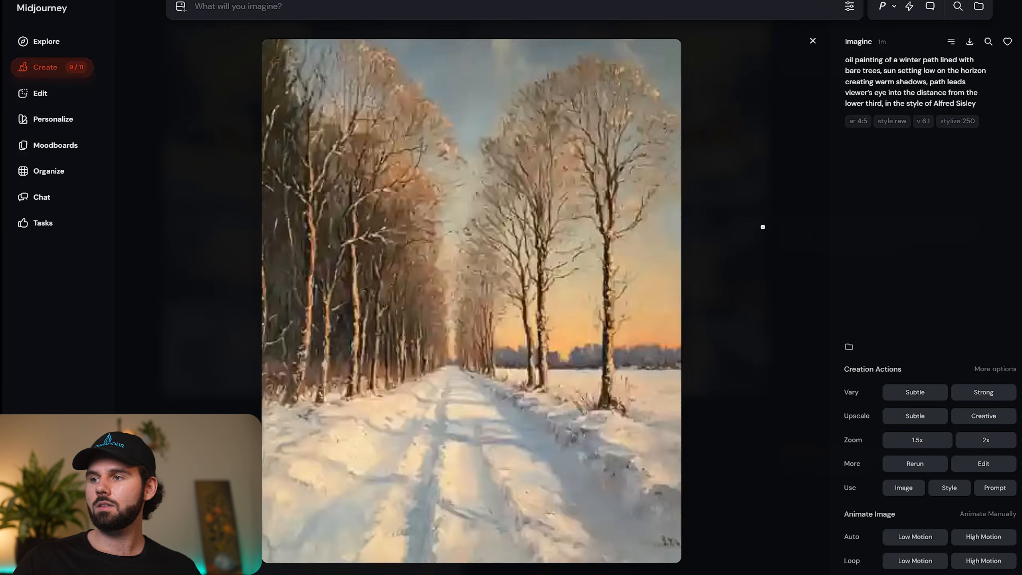
key("Right")
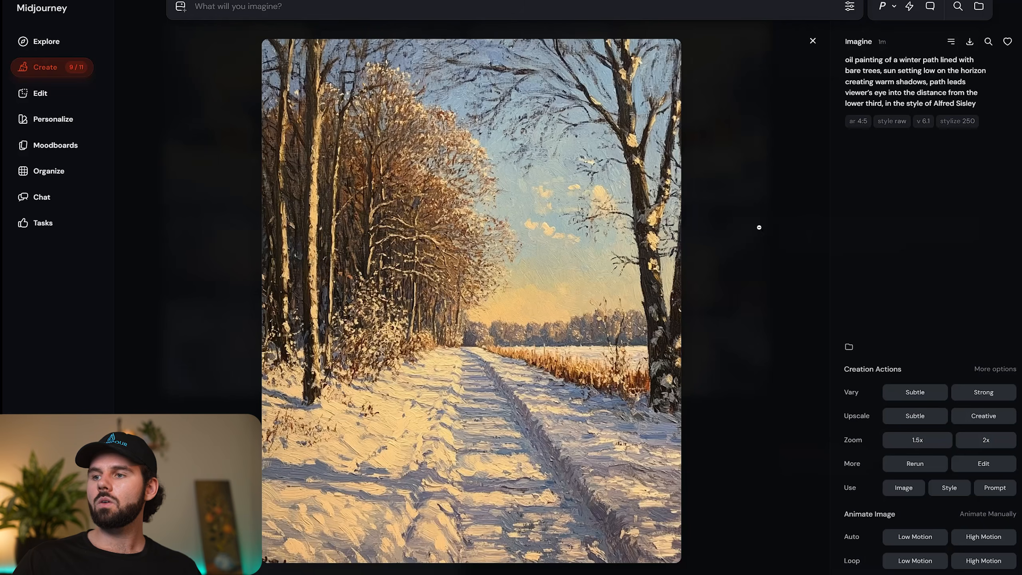
key("Right")
key("Right")
key("Left")
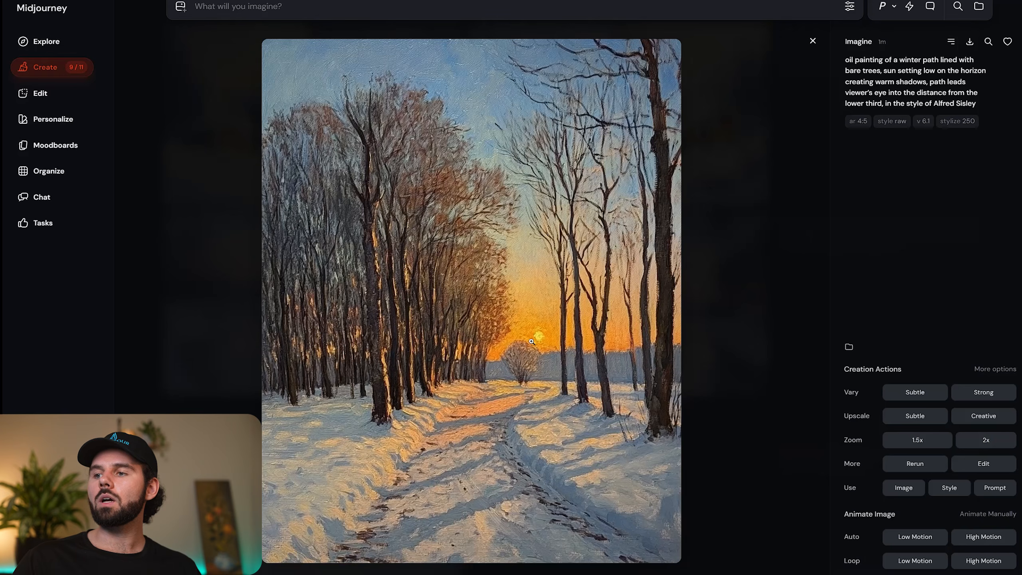
key("Right")
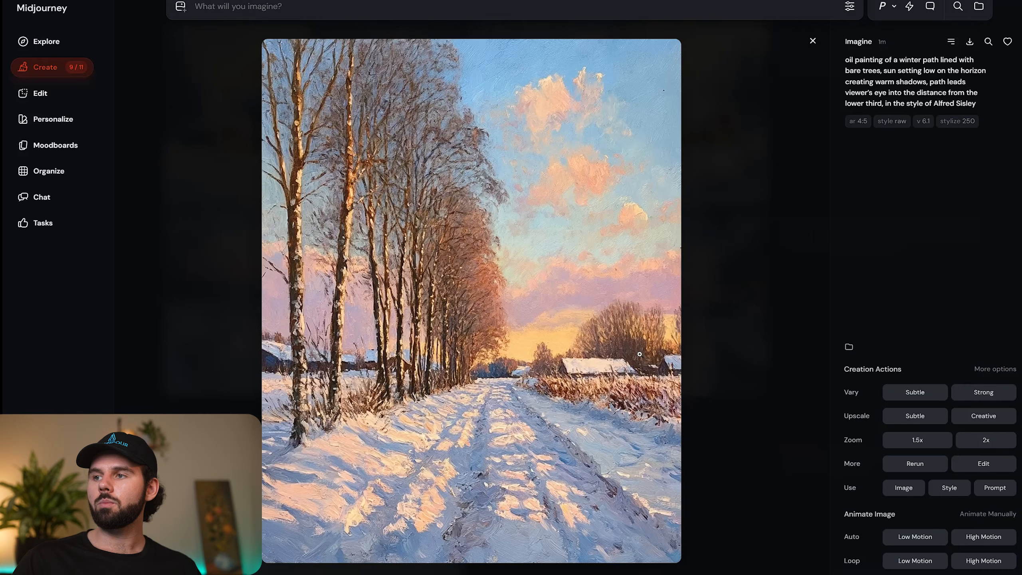
left_click(915, 416)
key("Left")
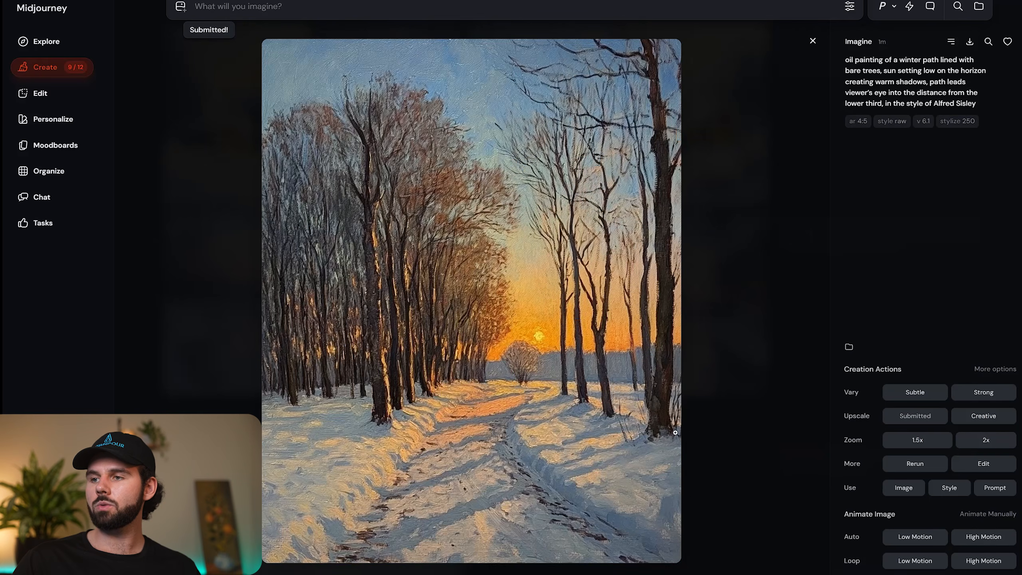
left_click(914, 417)
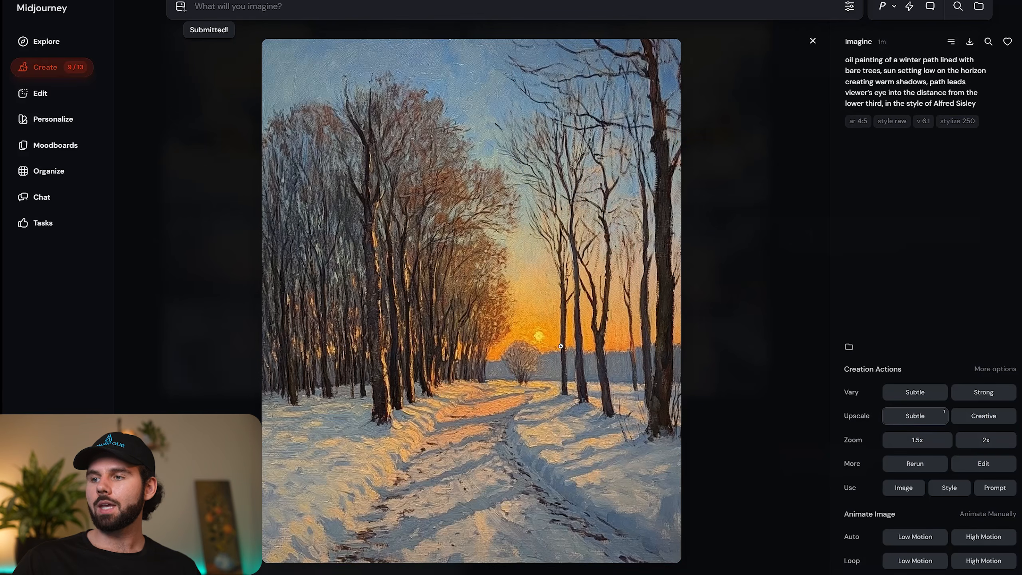
Compare the red barn farm variations in the style of Mary Cassatt.
key("Right")
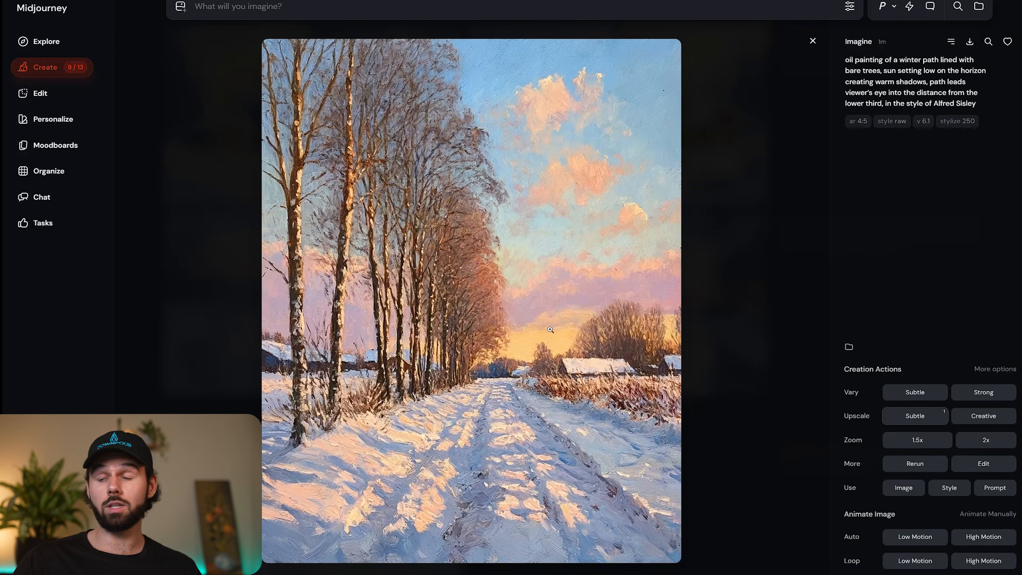
key("Right")
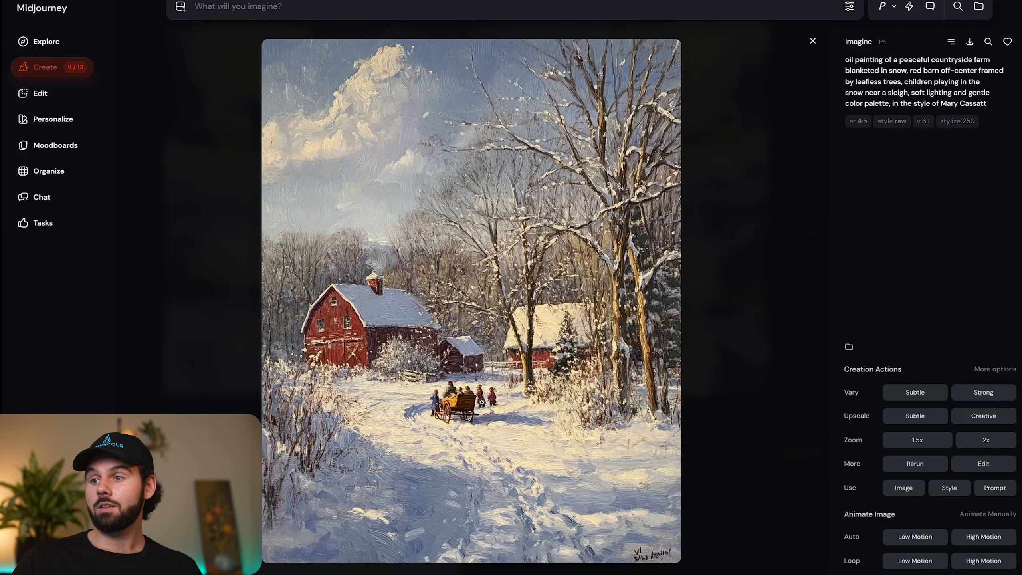
key("Right")
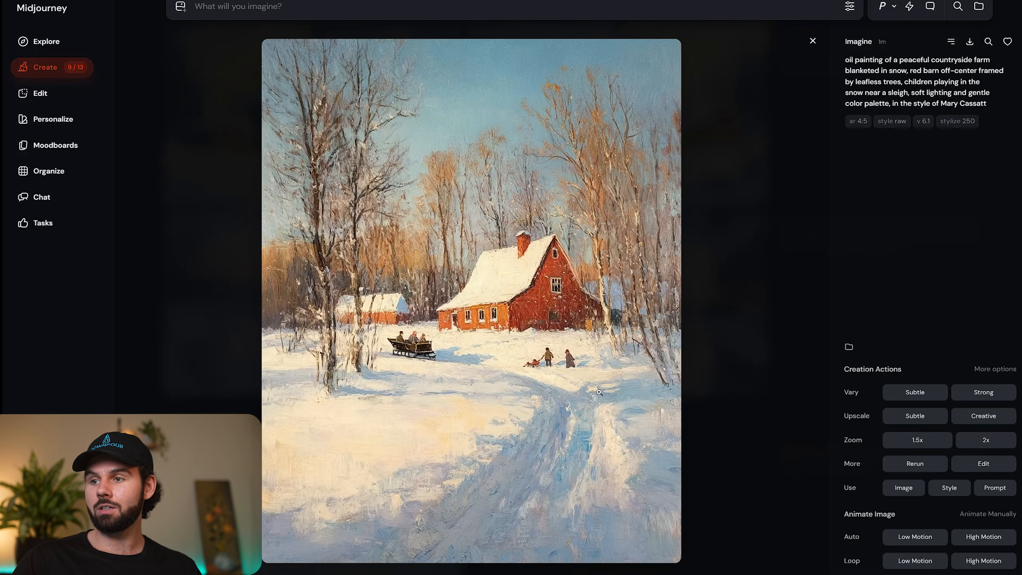
key("Right")
key("Right")
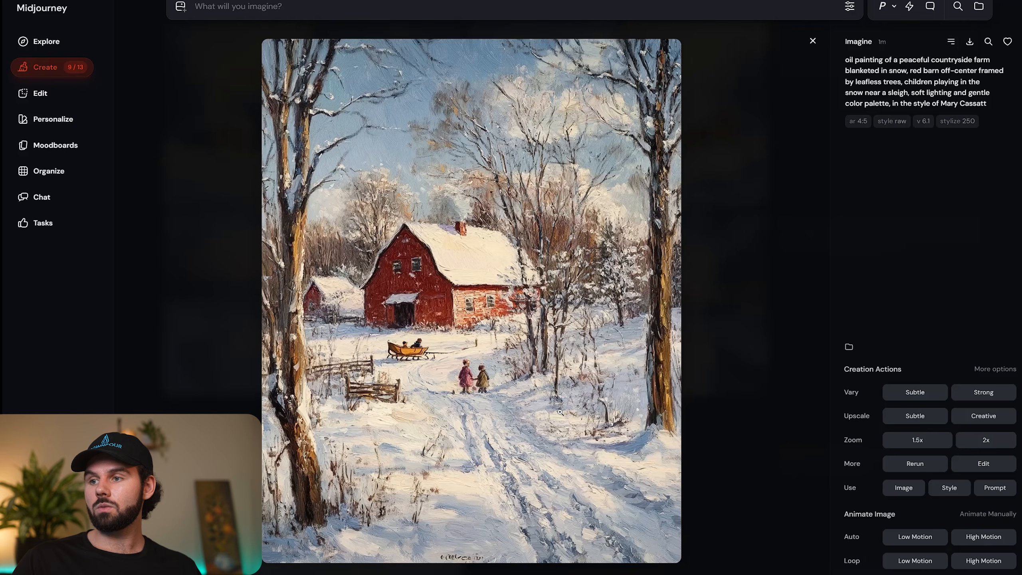
key("Right")
key("Right")
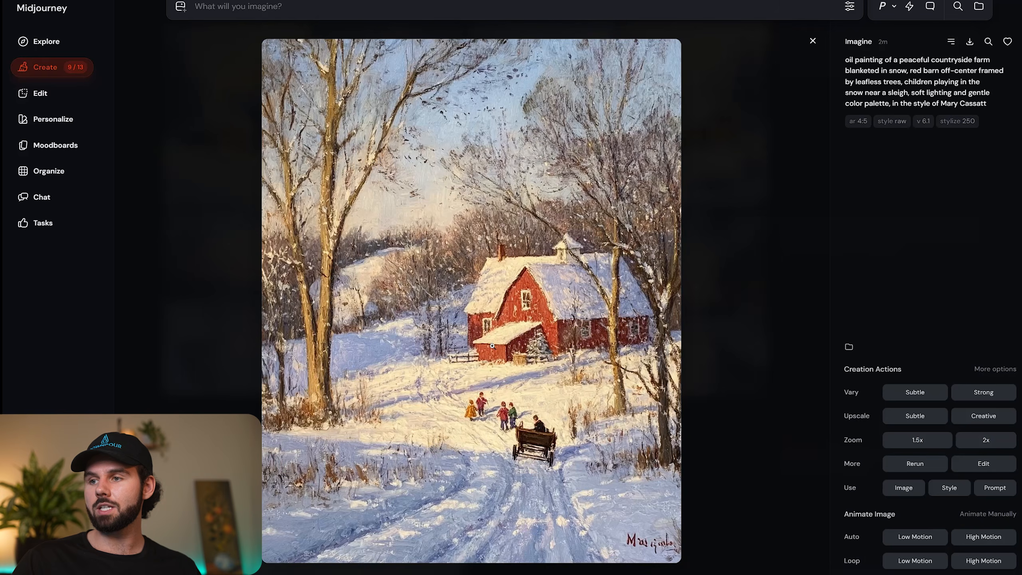
key("Right")
key("Right")
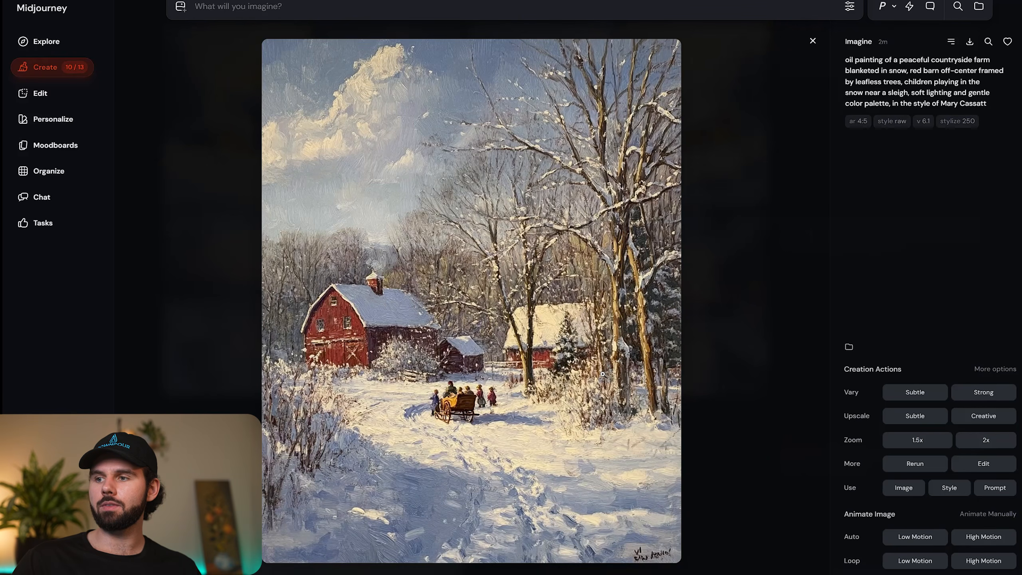
Open the red barn painting with the large signature in the editor and erase the signature from its lower-right corner.
key("Right")
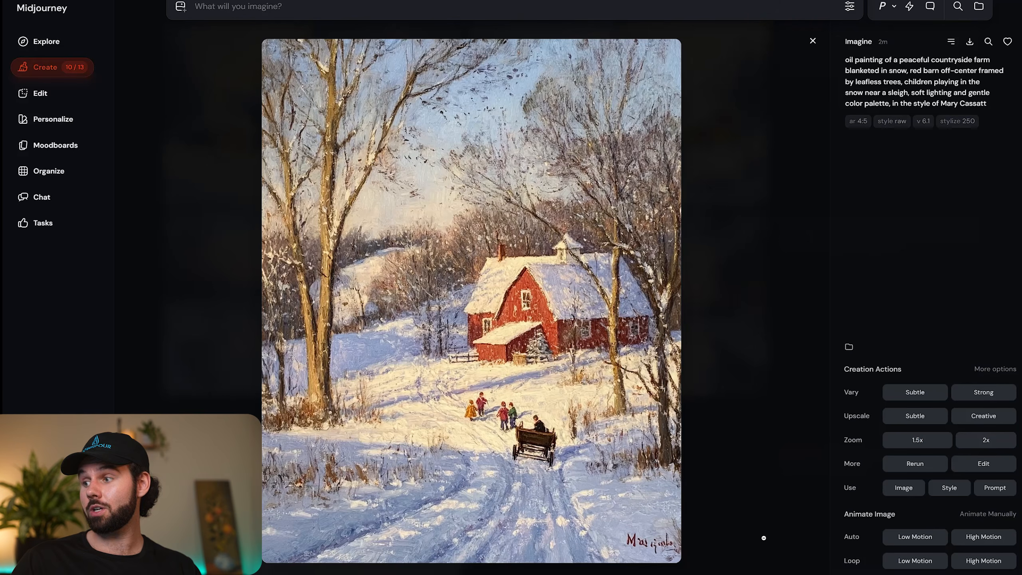
left_click(983, 463)
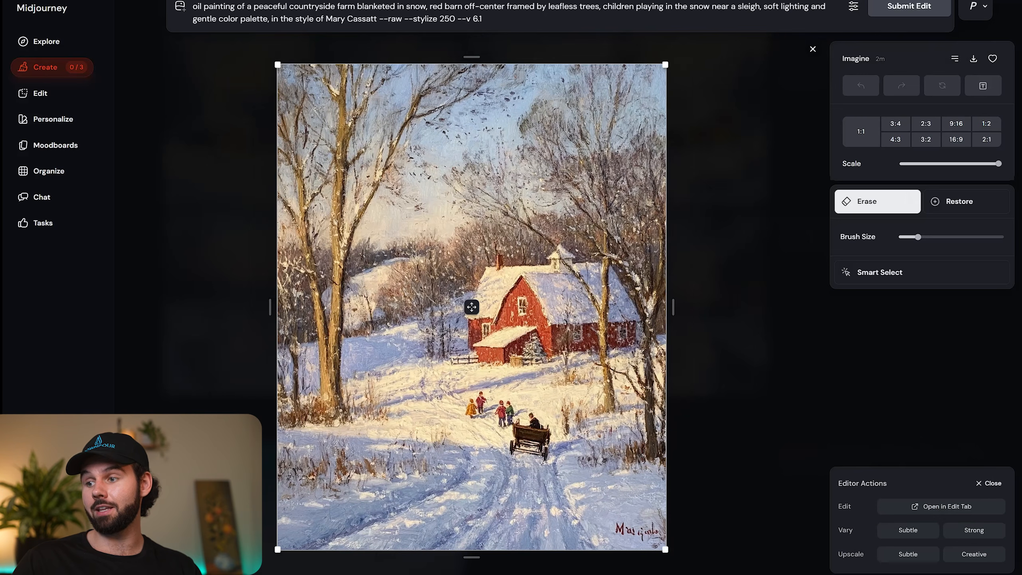
left_click_drag(616, 531, 680, 530)
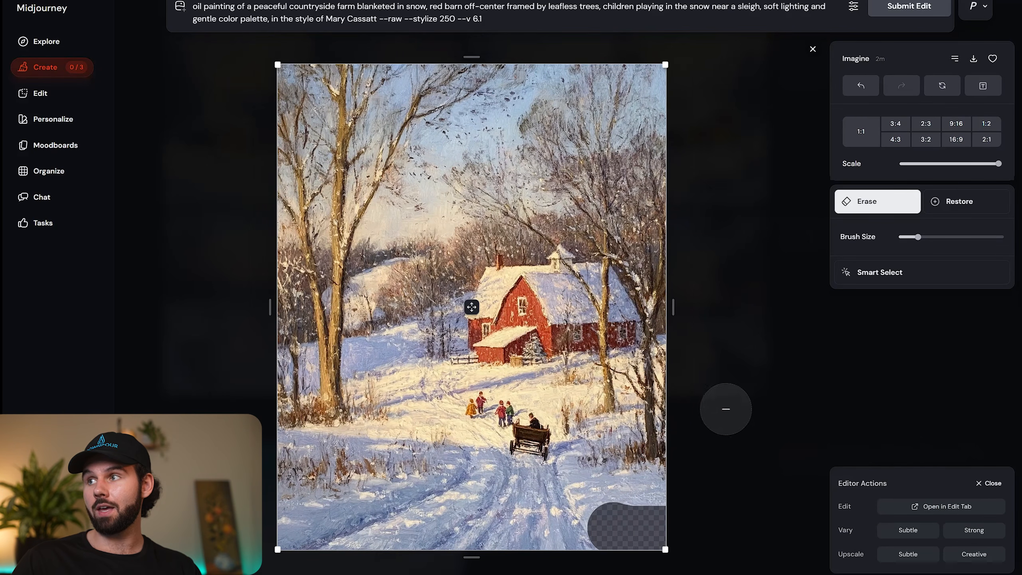
Submit the signature-removal edit of the red barn painting and return to the gallery of generated images.
left_click(901, 8)
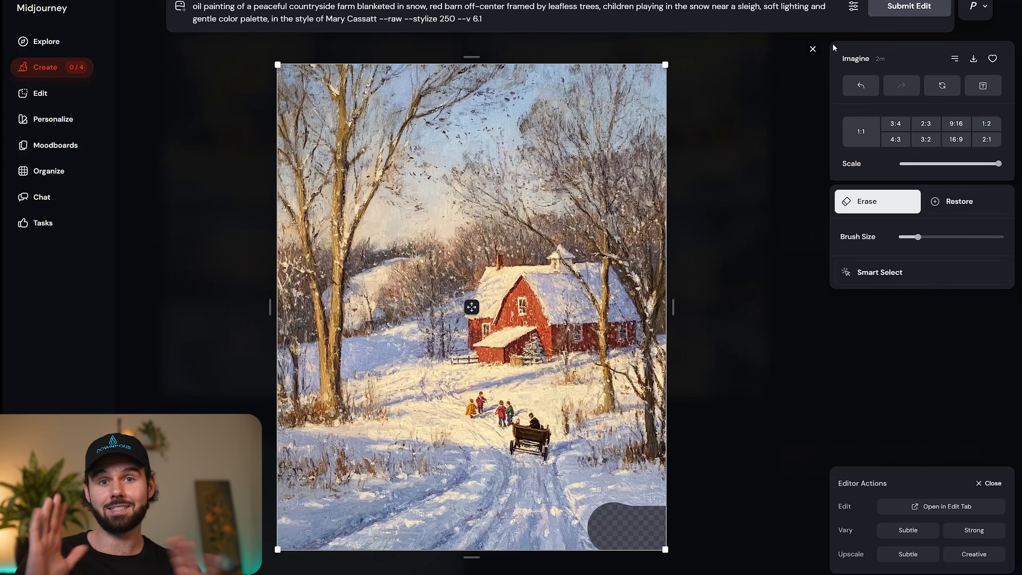
left_click(812, 49)
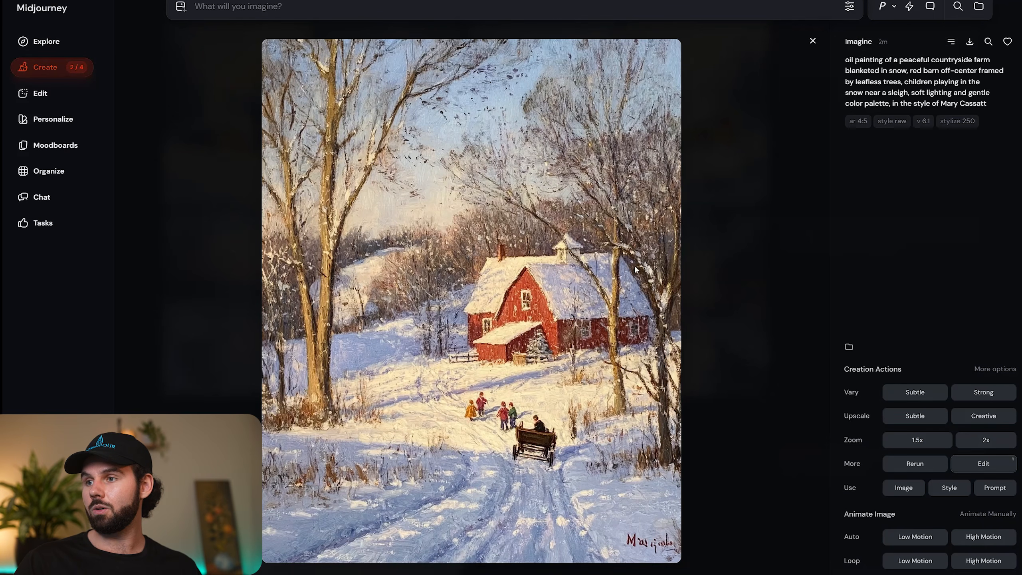
key("Right")
key("Escape")
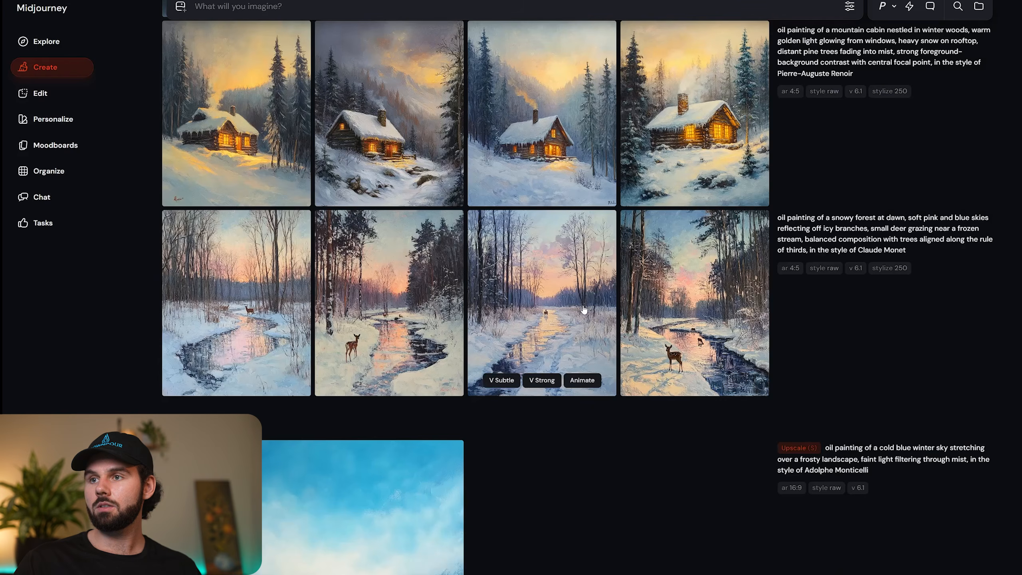
Compare the snowy hillside orchard variations in the style of Berthe Morisot.
scroll(501, 336, "up", 10)
scroll(343, 219, "up", 2)
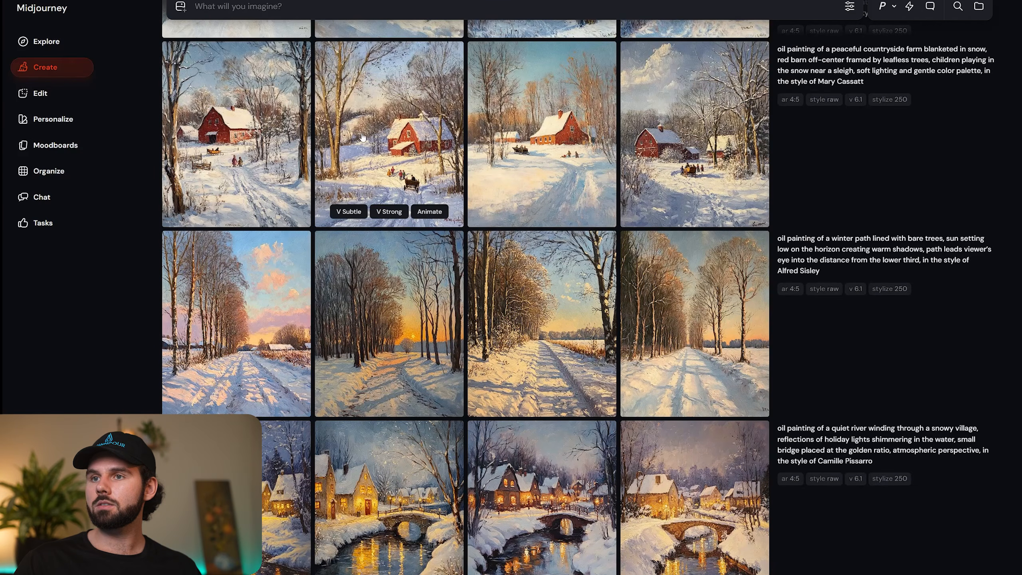
left_click(276, 177)
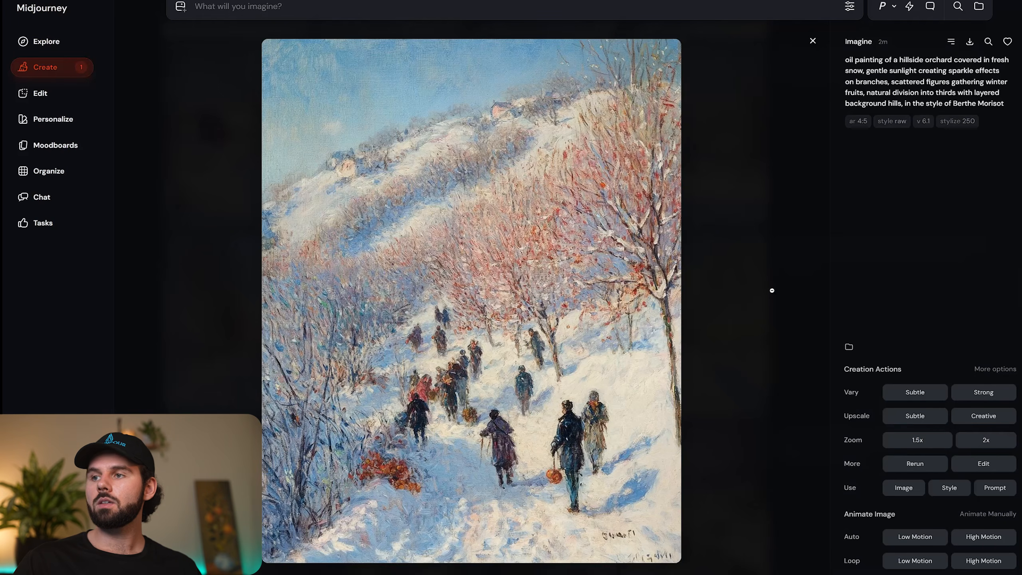
key("Right")
key("Right")
key("Right")
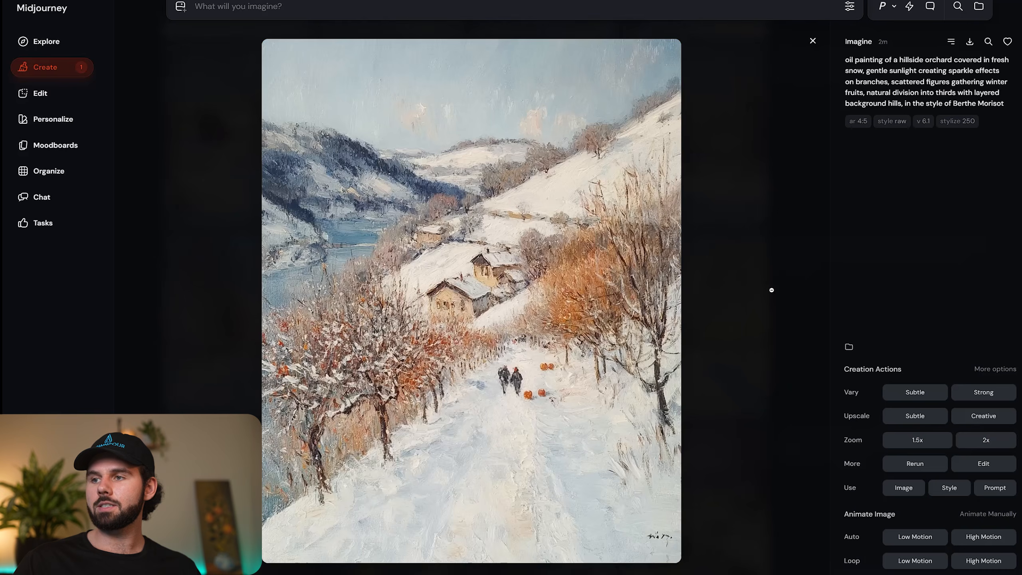
key("Left")
key("Right")
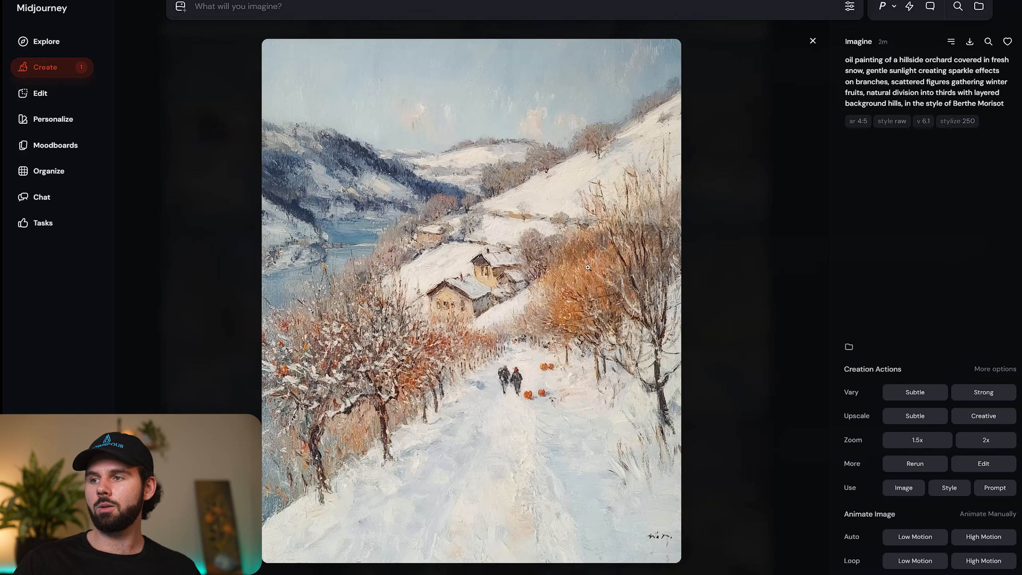
key("Right")
key("Right")
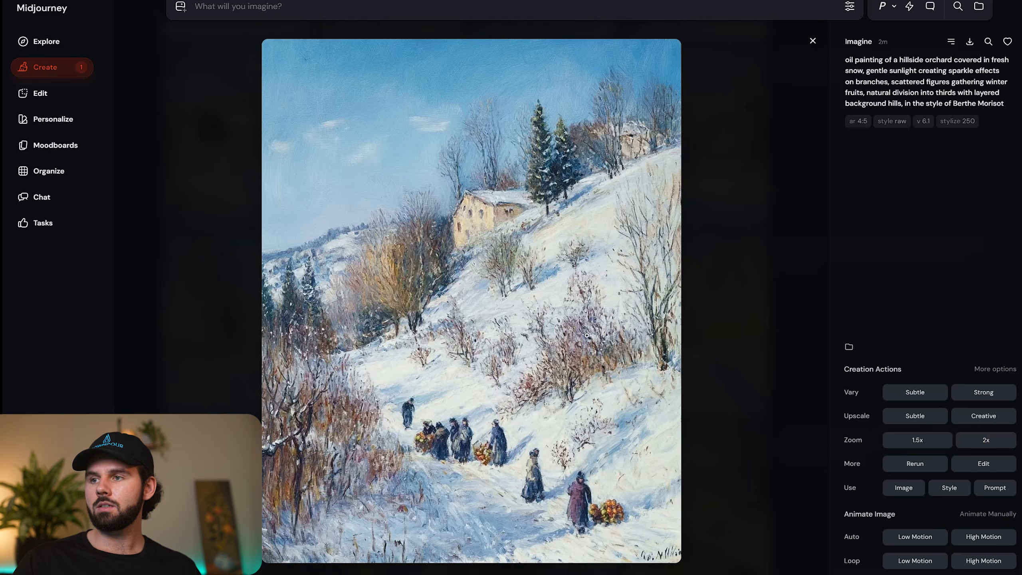
key("Right")
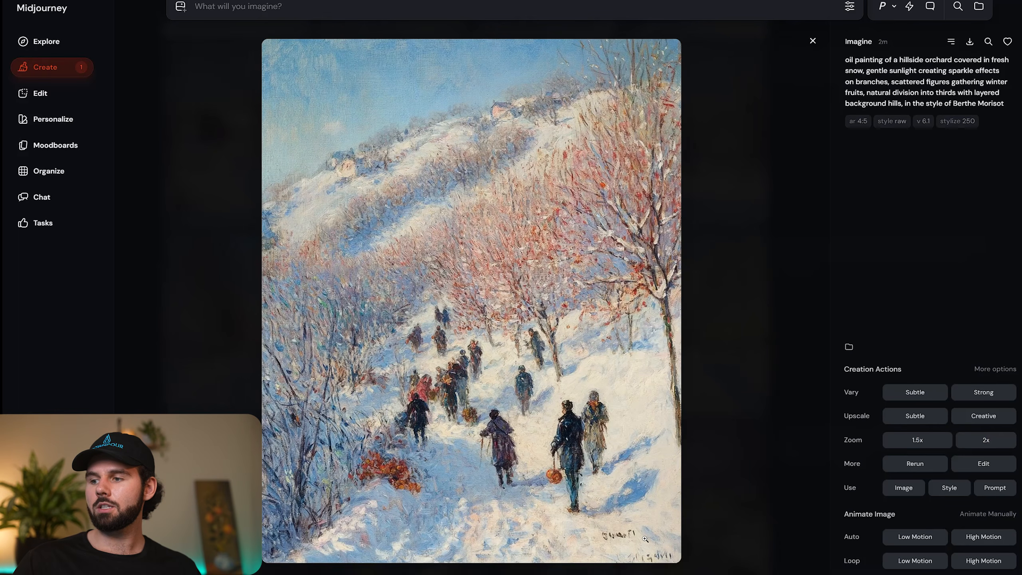
Erase the signatures from the lower-right corner of the orchard painting with many figures on the path and submit the edit.
left_click(983, 463)
mouse_move(635, 524)
left_mouse_down()
mouse_move(598, 525)
mouse_move(688, 542)
left_mouse_up()
left_click(925, 16)
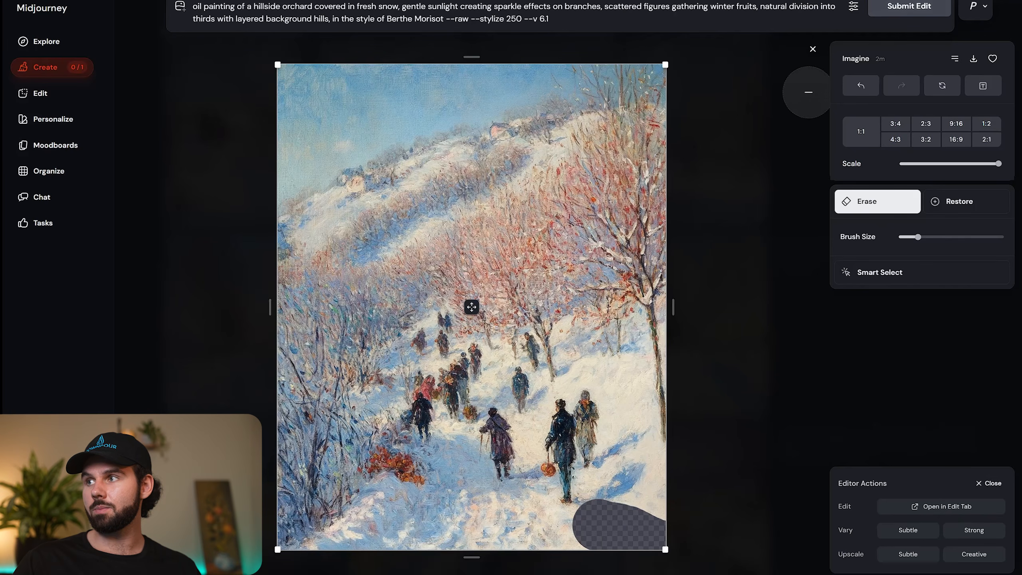
left_click(812, 50)
Review the other hillside orchard paintings, including the yellow farmhouse and the river valley path.
key("Down")
key("Down")
key("Down")
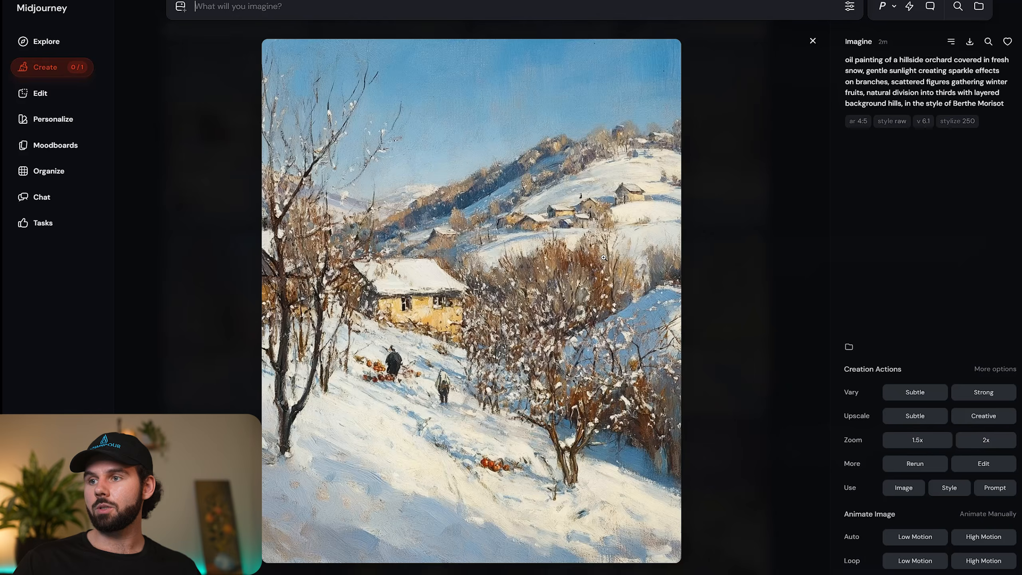
key("Down")
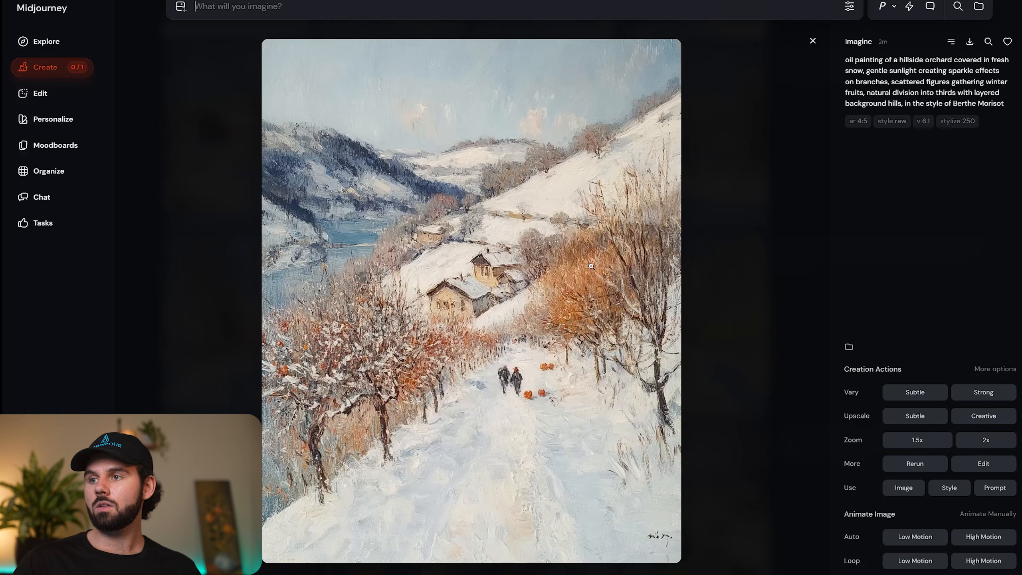
Compare the snowy holiday market variations in the style of Édouard Manet.
key("Down")
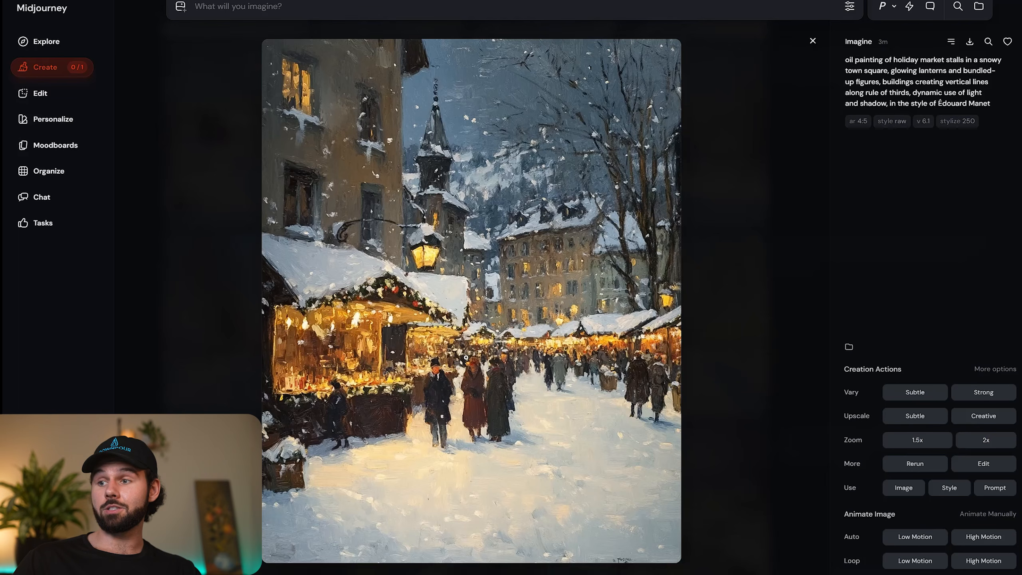
key("Right")
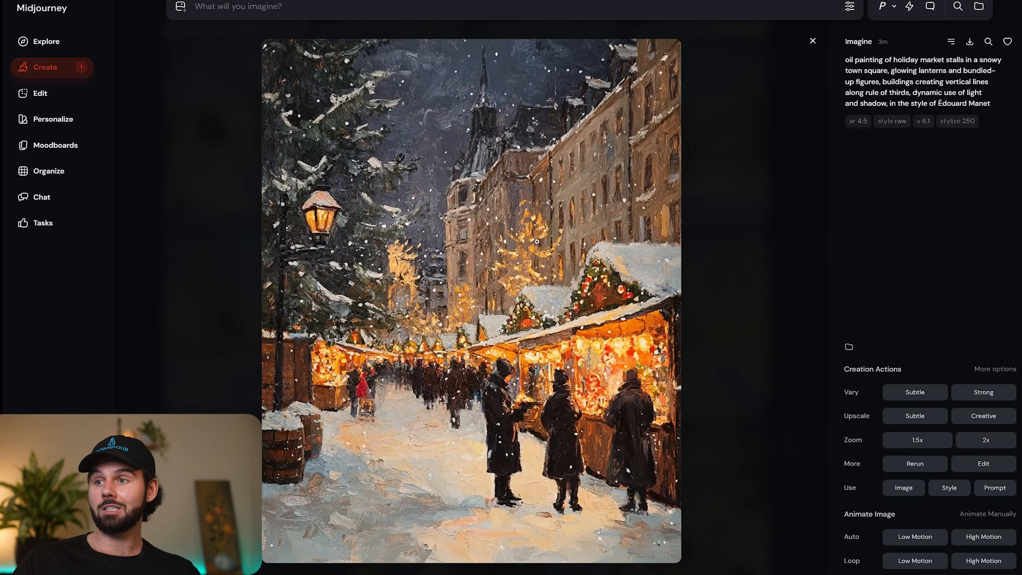
key("Right")
key("Right")
key("Right")
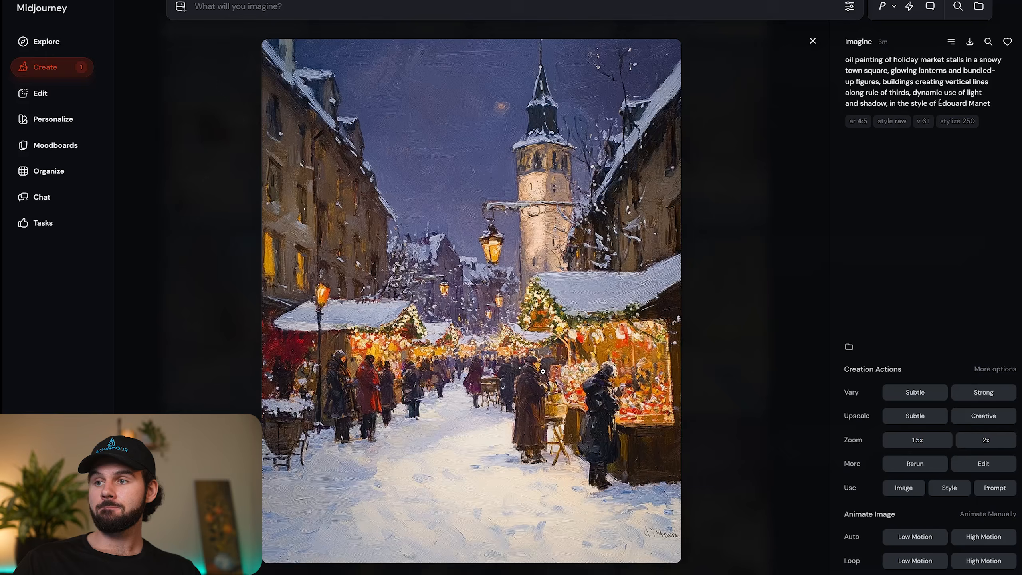
key("Right")
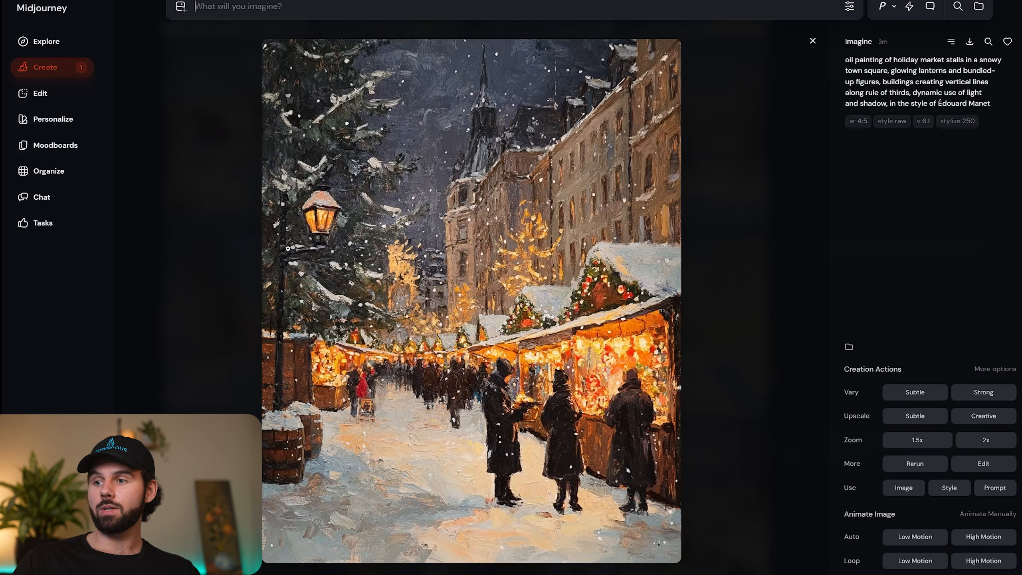
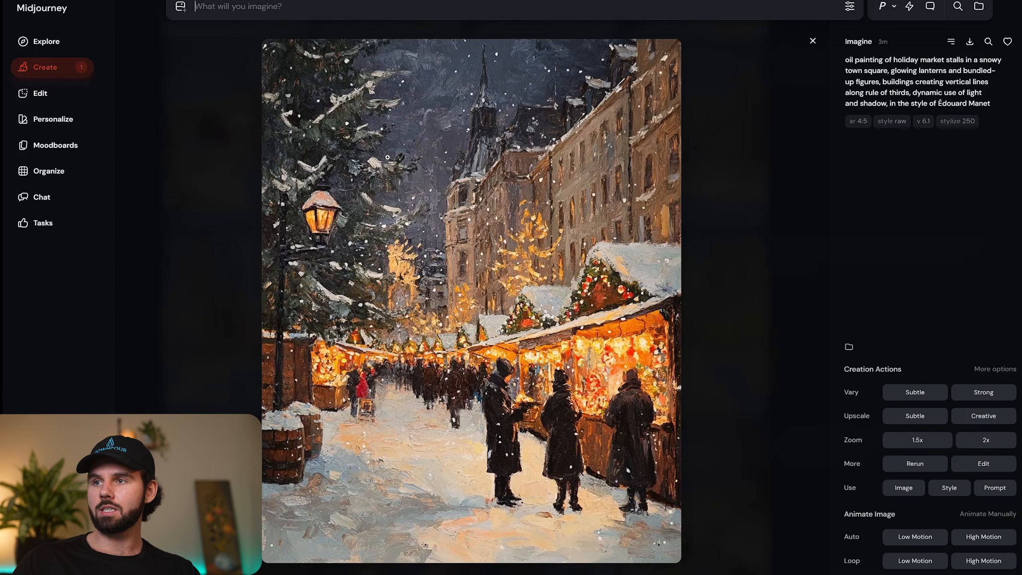
Compare the snowy alpine valley variations in the style of Frédéric Bazille.
key("Right")
key("Right")
key("Right")
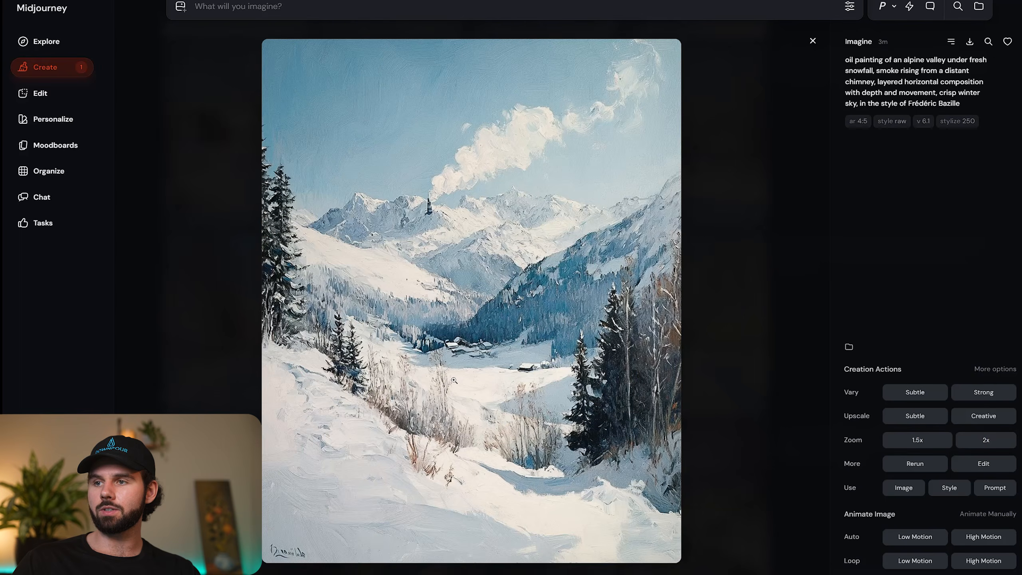
key("Right")
key("Right")
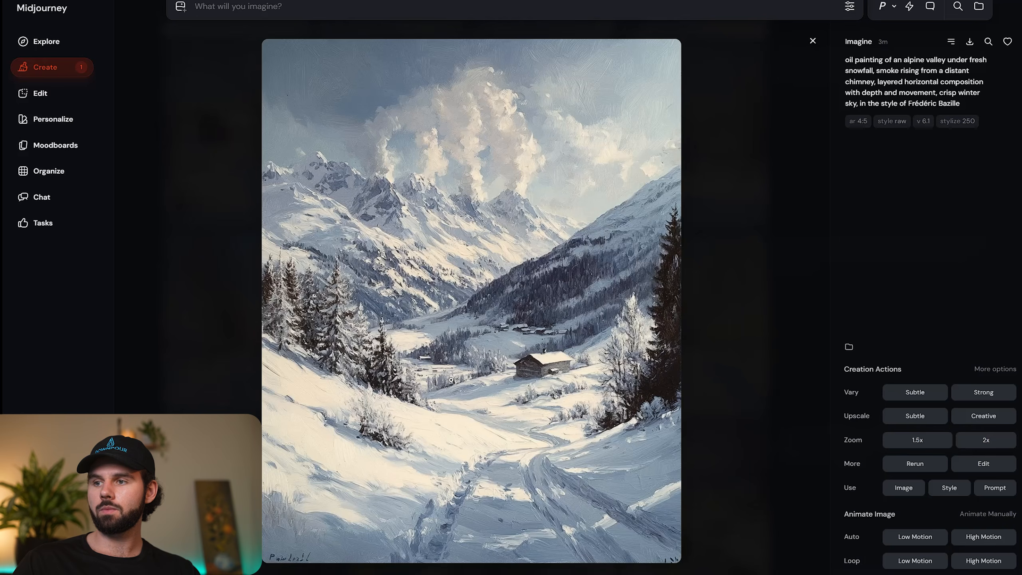
key("Right")
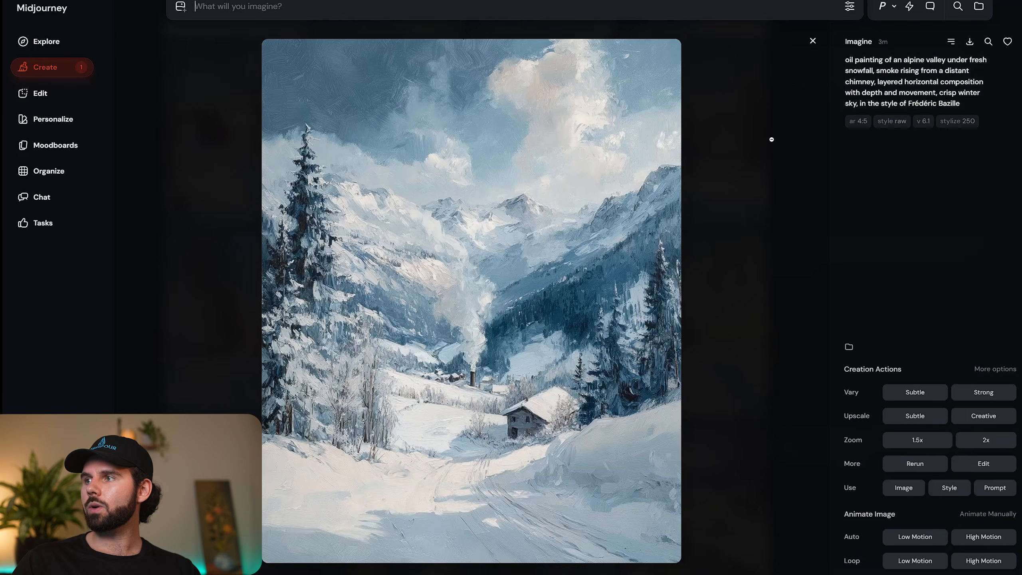
key("Right")
key("Right")
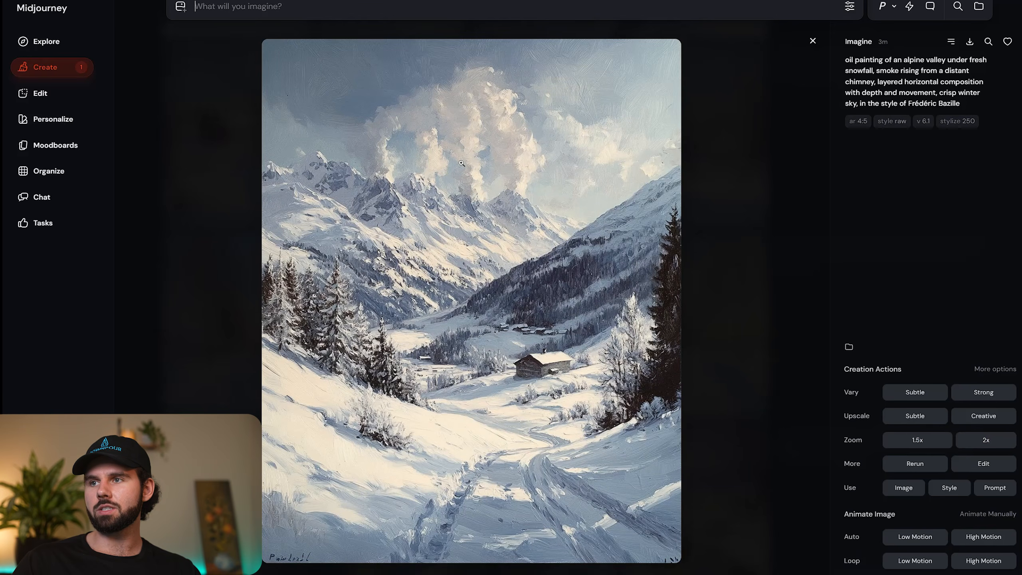
key("Right")
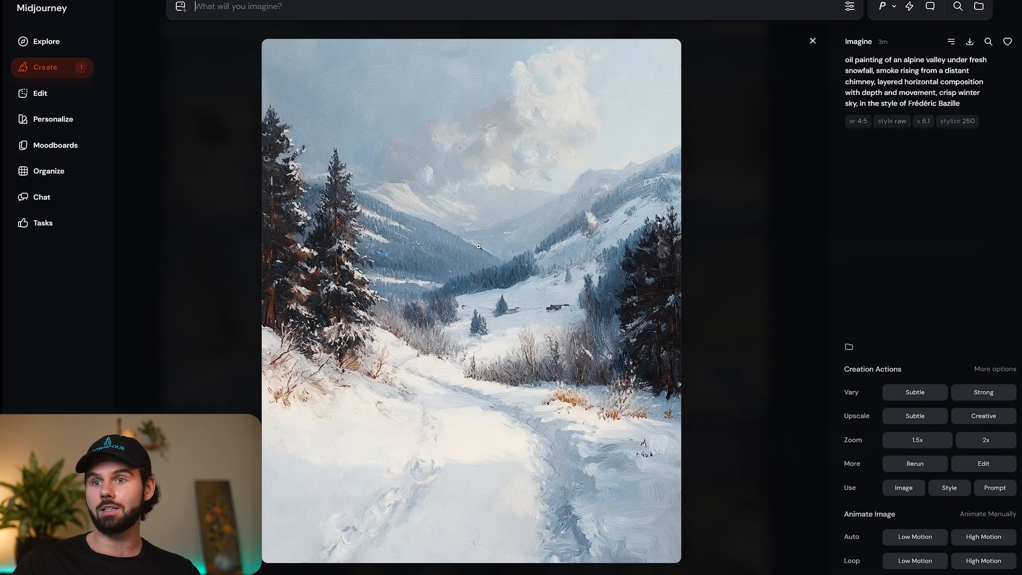
key("Right")
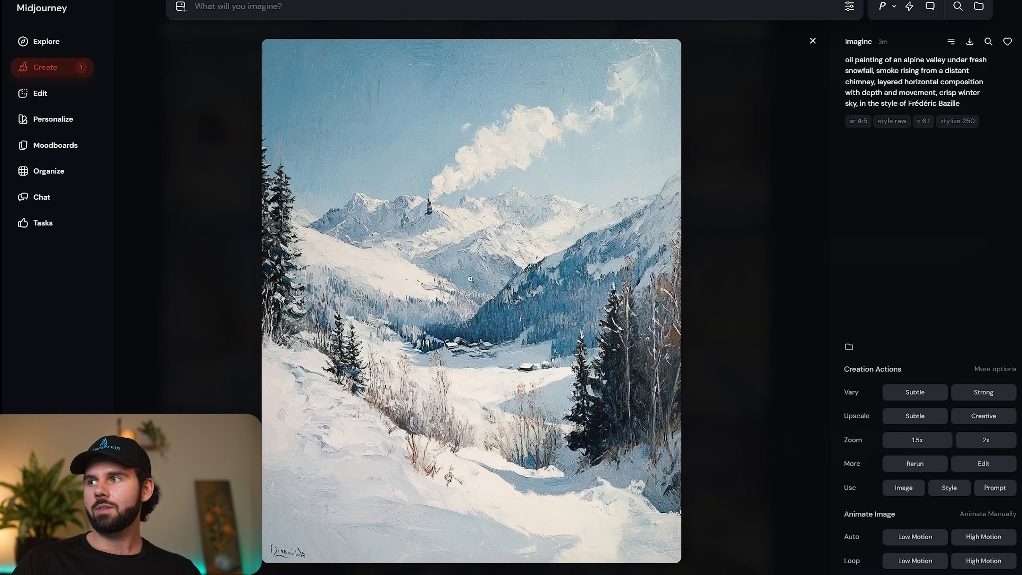
key("Right")
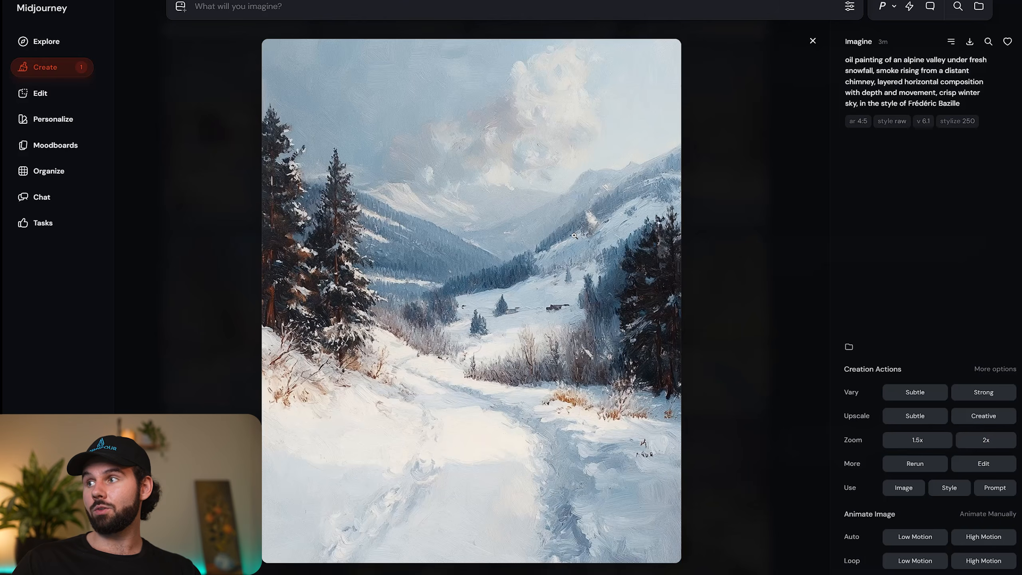
Reuse the alpine valley prompt without "smoke rising from a distant chimney" and submit it as a new generation.
left_click(898, 89)
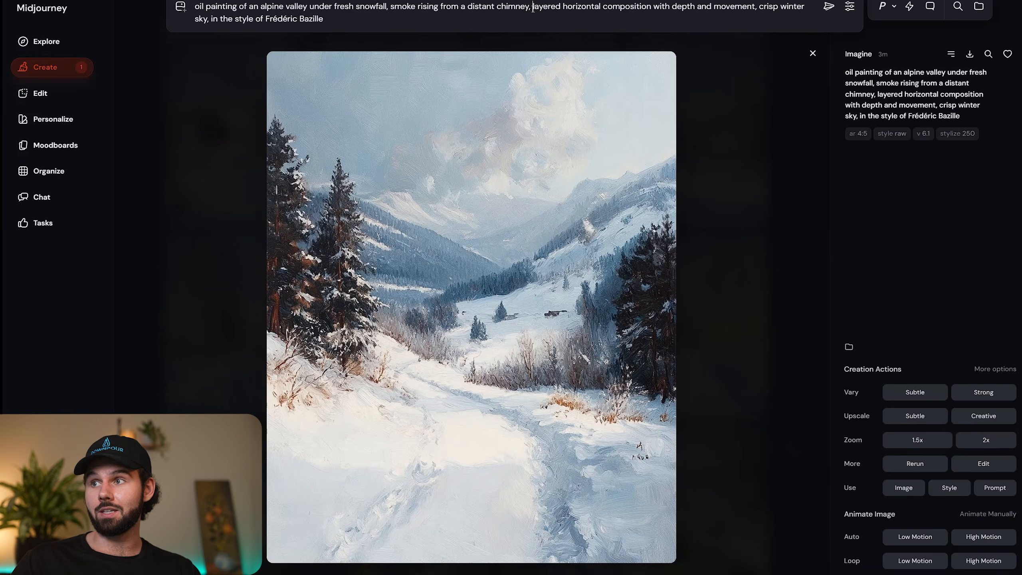
left_click_drag(533, 8, 391, 7)
key("BackSpace")
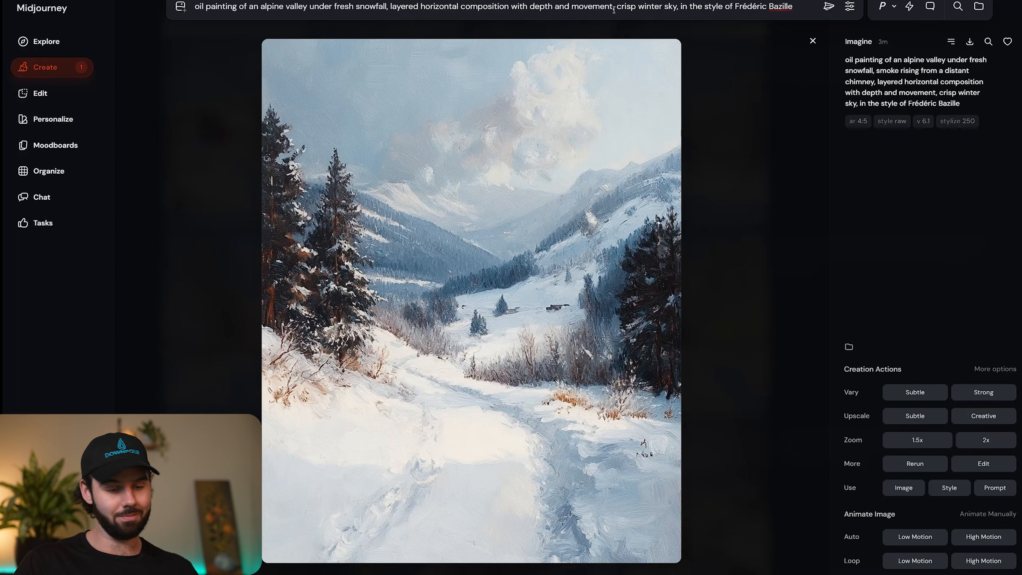
key("Return")
Examine how the chimney smoke is rendered in the existing alpine valley paintings.
key("Right")
key("Right")
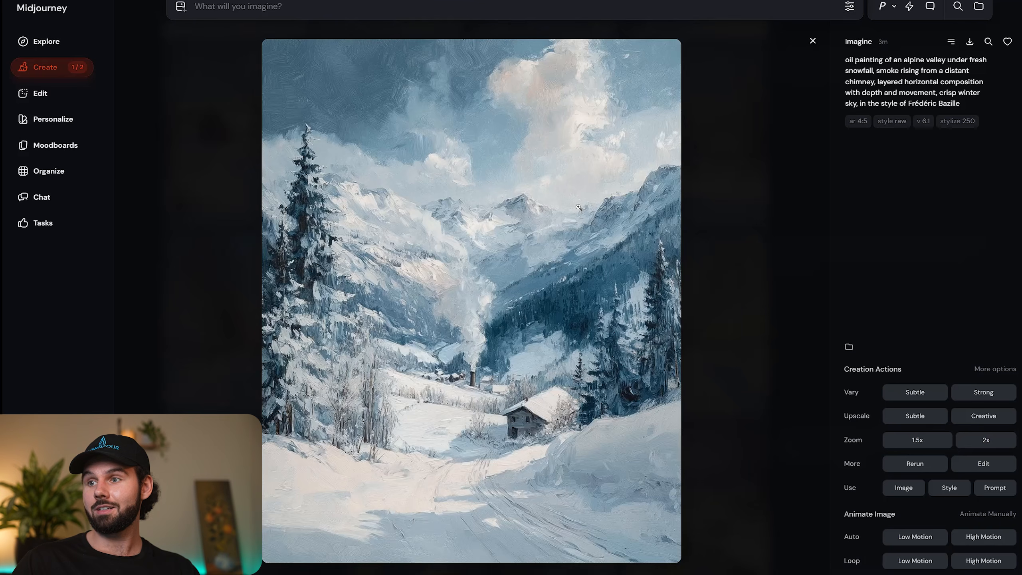
key("Left")
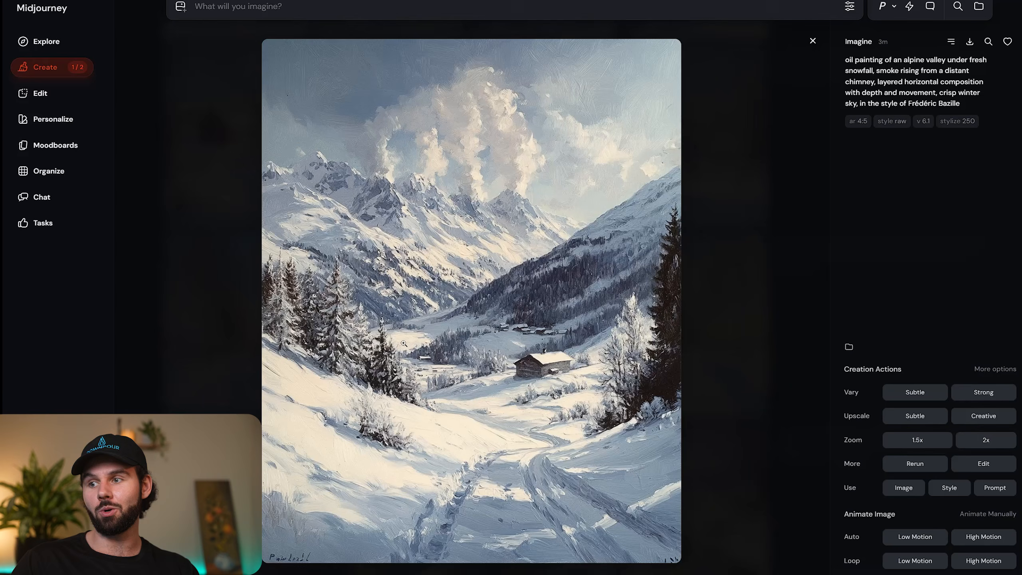
key("Right")
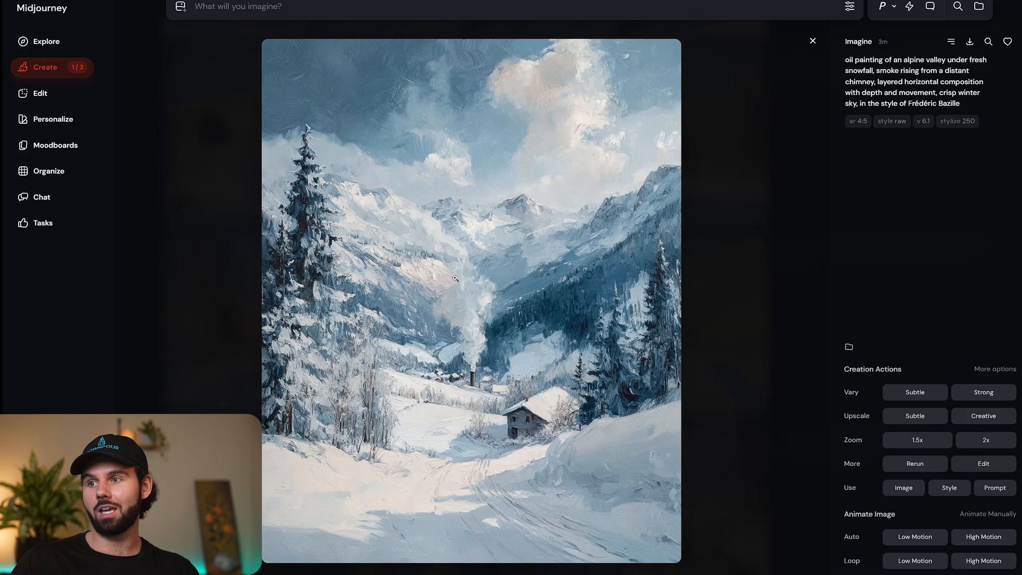
Compare the frozen forest stream variations with a fox in the style of Gustave Caillebotte.
key("Right")
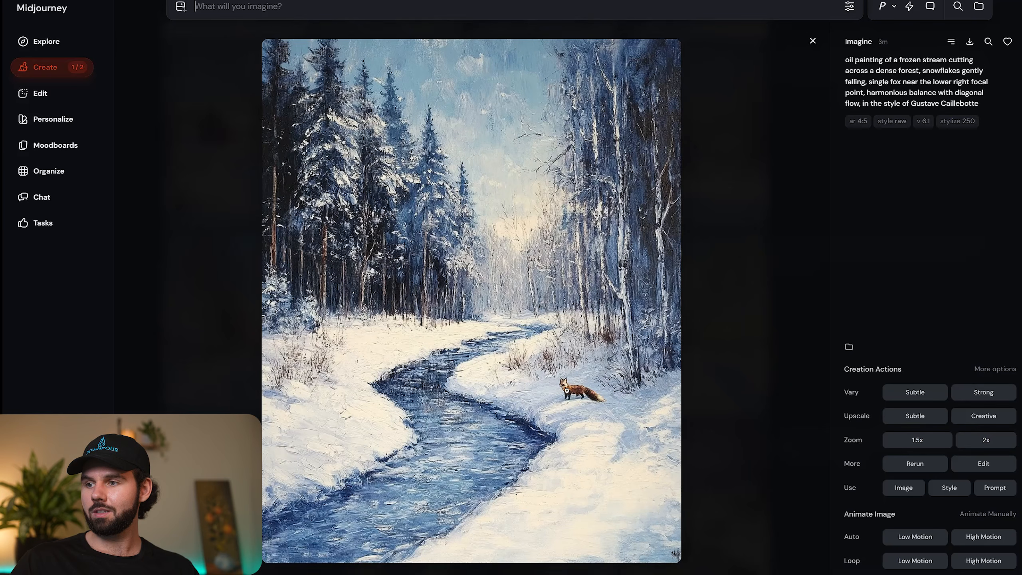
key("Right")
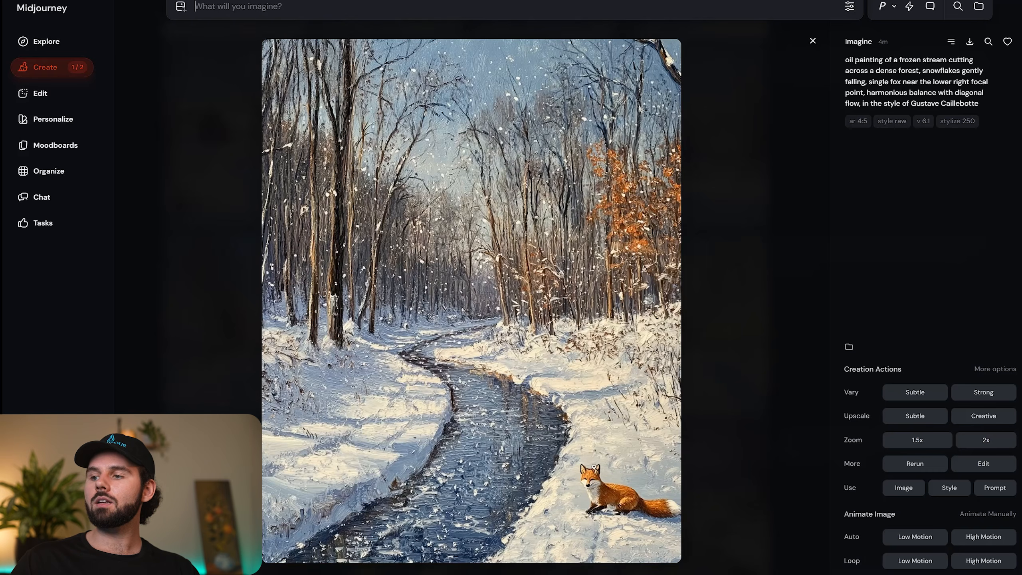
key("Right")
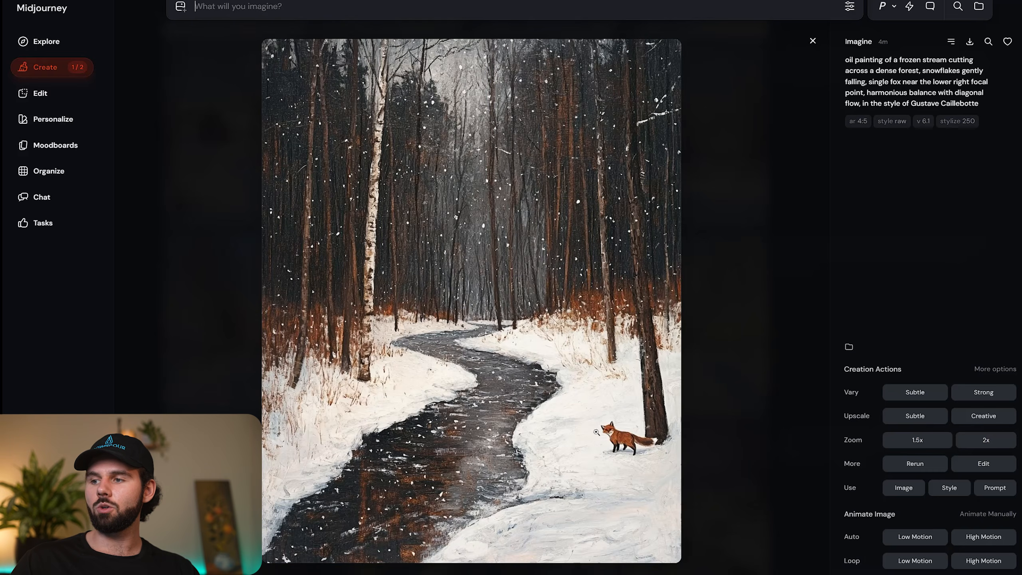
key("Right")
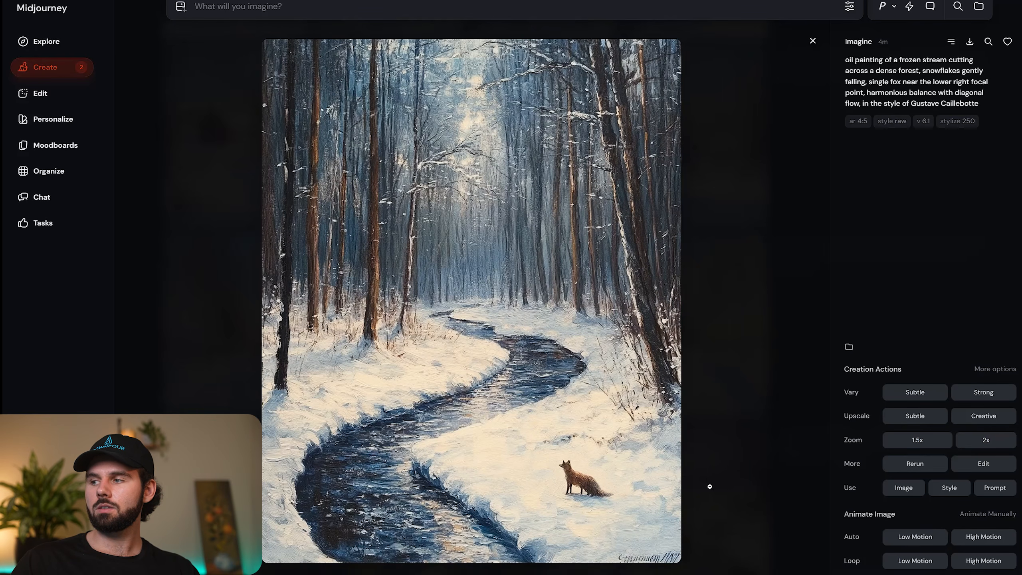
Erase the signature from the lower-right corner of the blue forest stream painting with the fox and submit the edit.
left_click(986, 464)
mouse_move(665, 549)
left_mouse_down()
mouse_move(714, 545)
mouse_move(663, 545)
mouse_move(707, 538)
left_mouse_up()
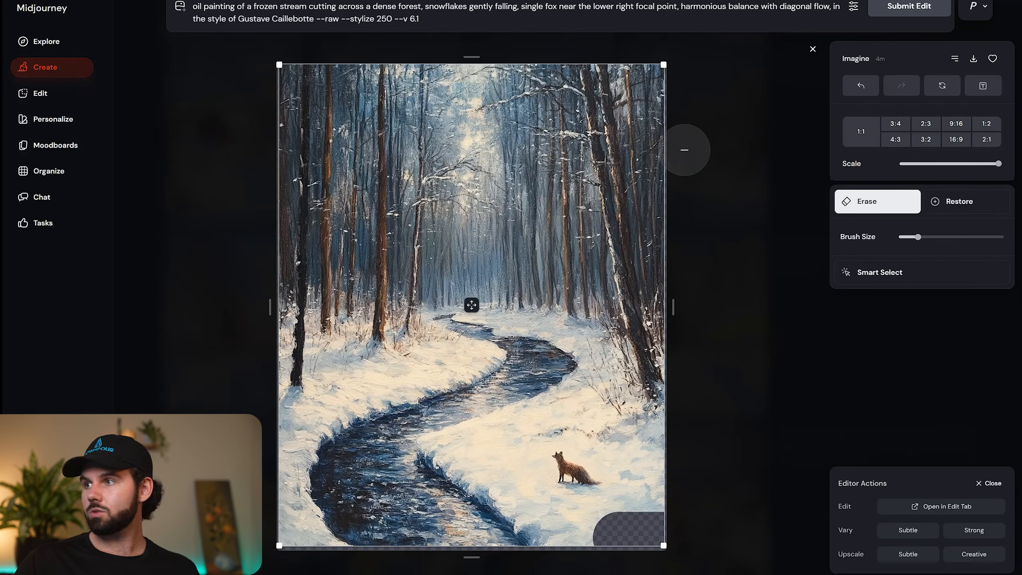
left_click(812, 49)
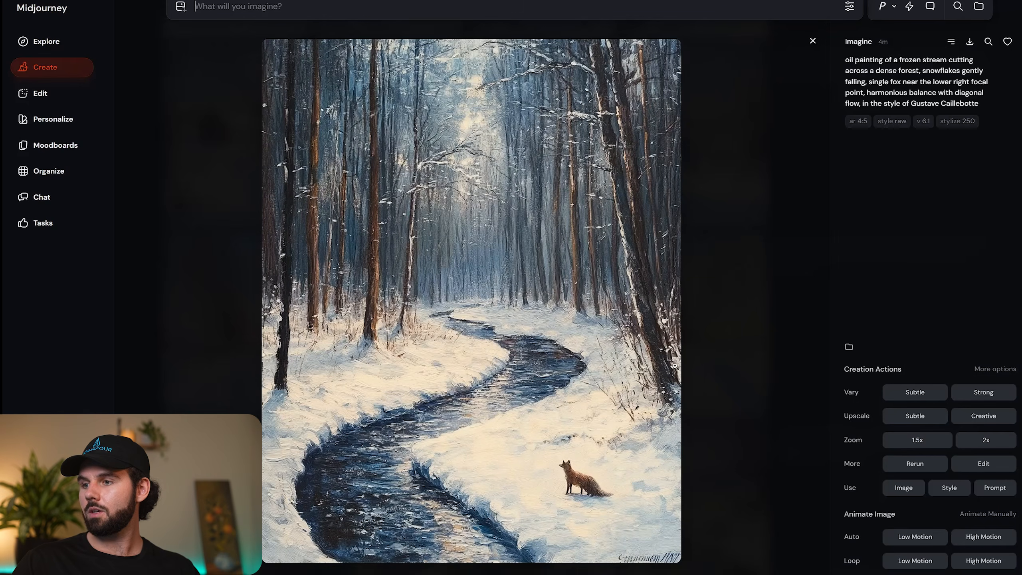
left_click(983, 463)
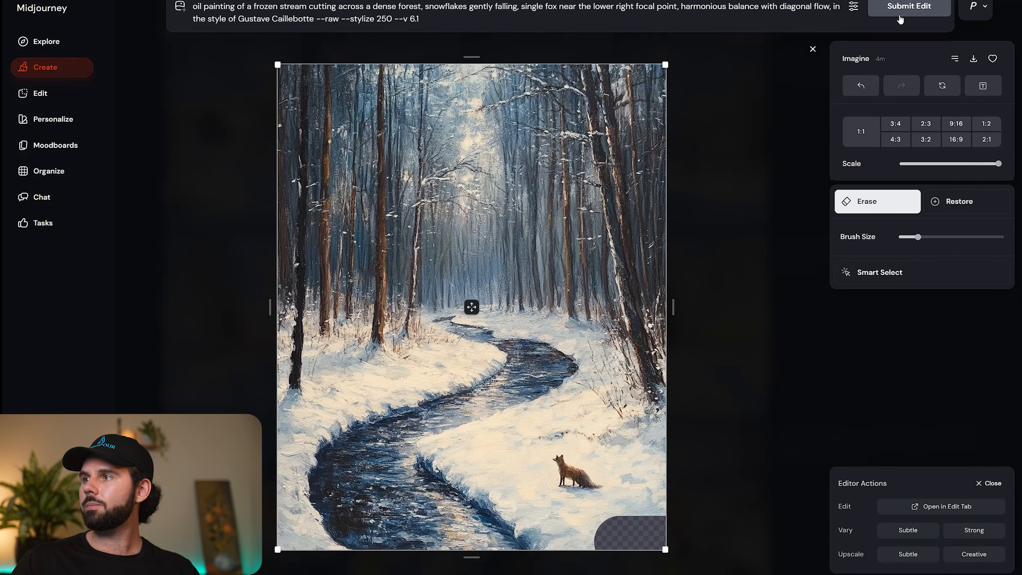
left_click(813, 49)
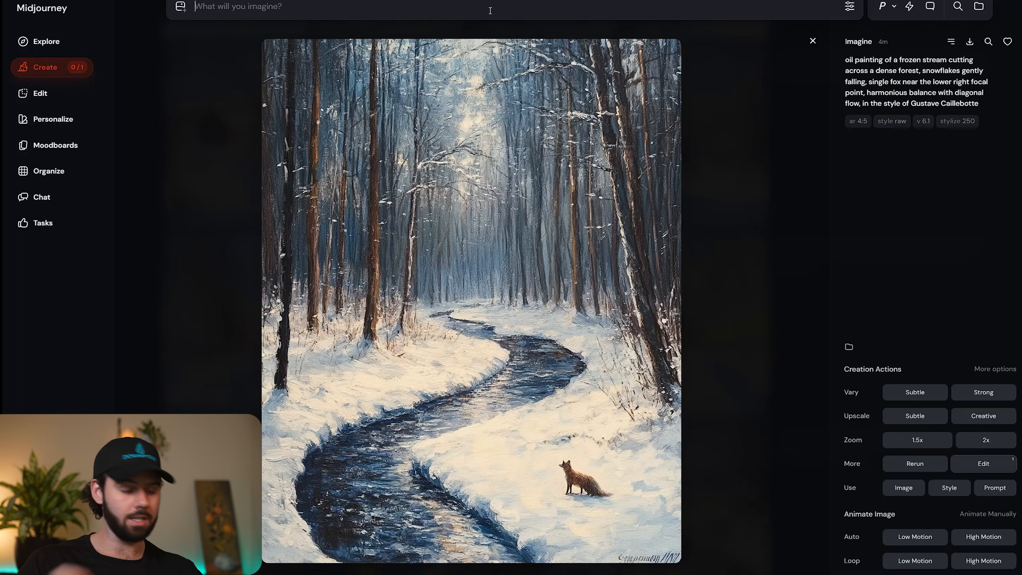
type("--no sig")
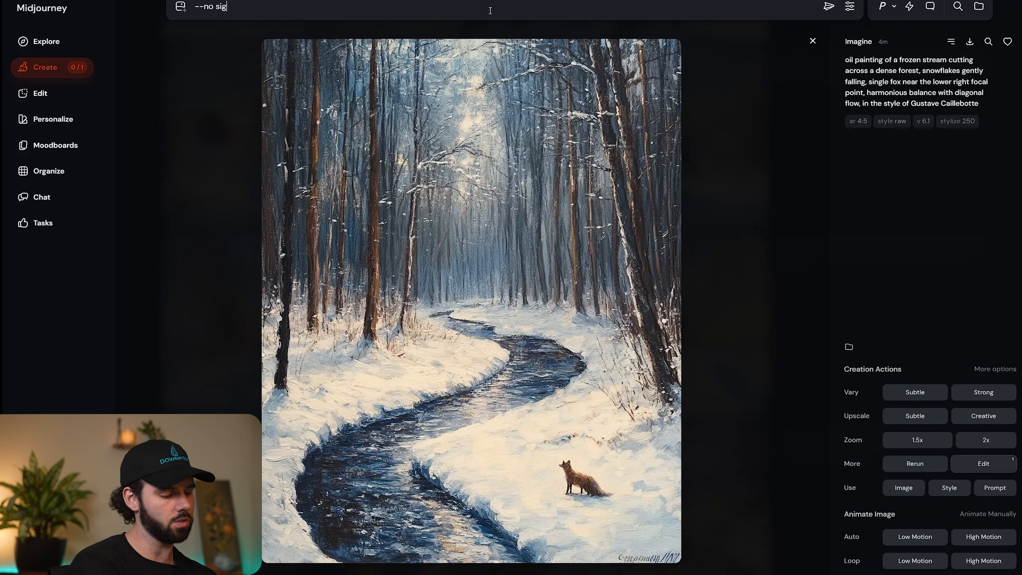
type("nature")
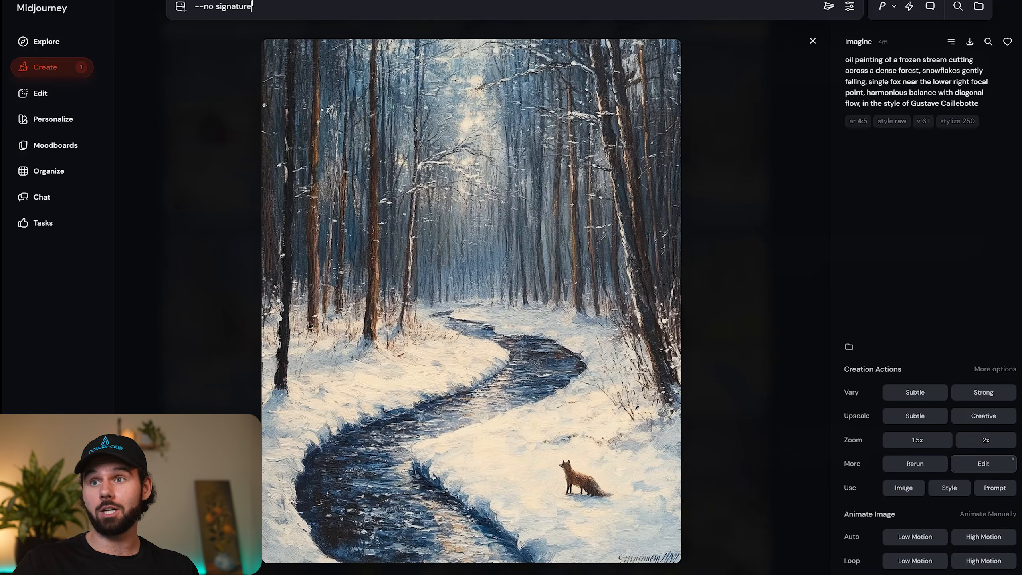
left_click_drag(252, 6, 195, 6)
key("BackSpace")
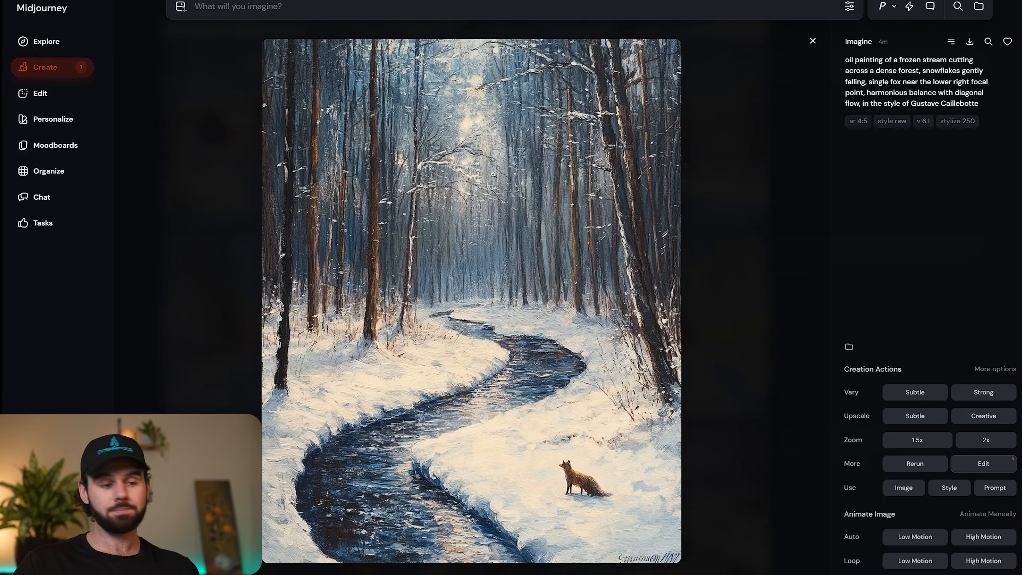
Paste the batch of winter oil painting prompts in braces and append the parameter --no signature.
key("ctrl+v")
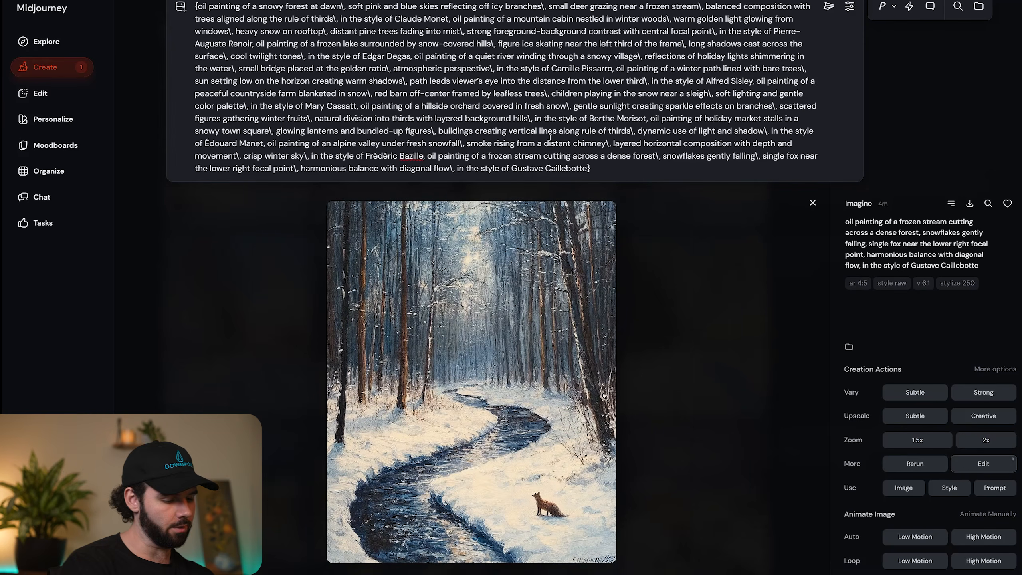
type("--no siu")
type("g")
key("F11")
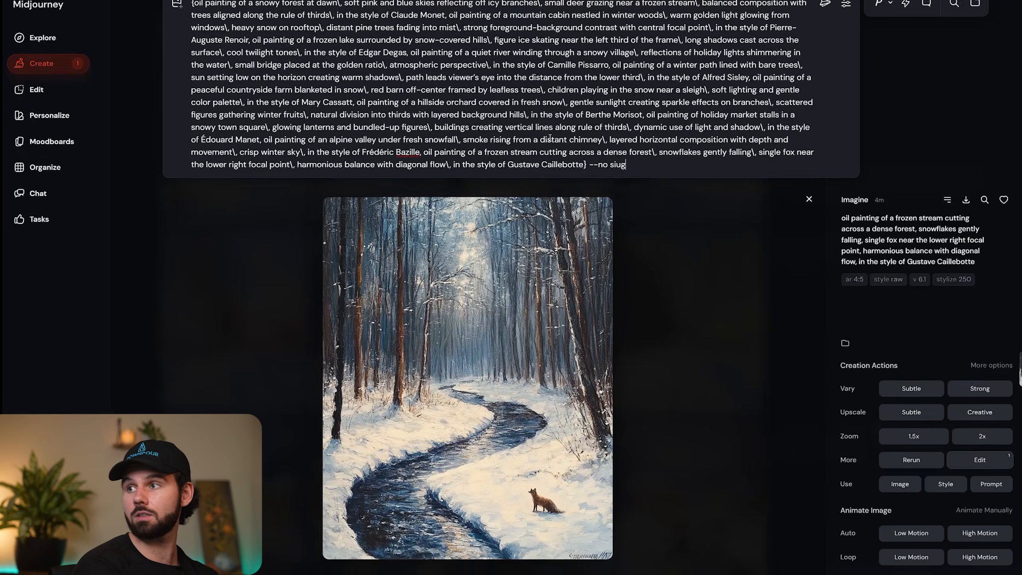
key("F11")
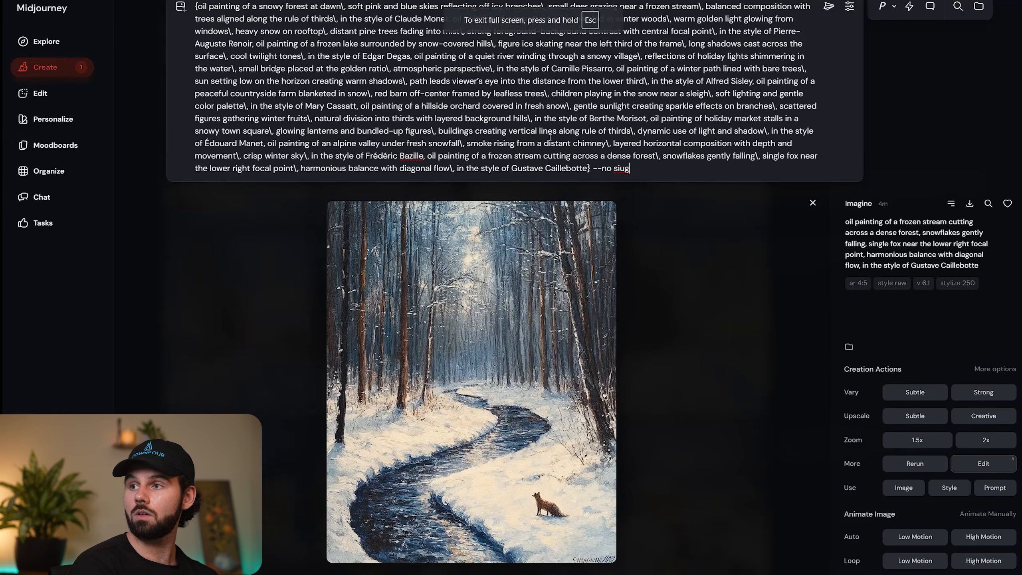
key("BackSpace")
key("BackSpace")
type("gnmature")
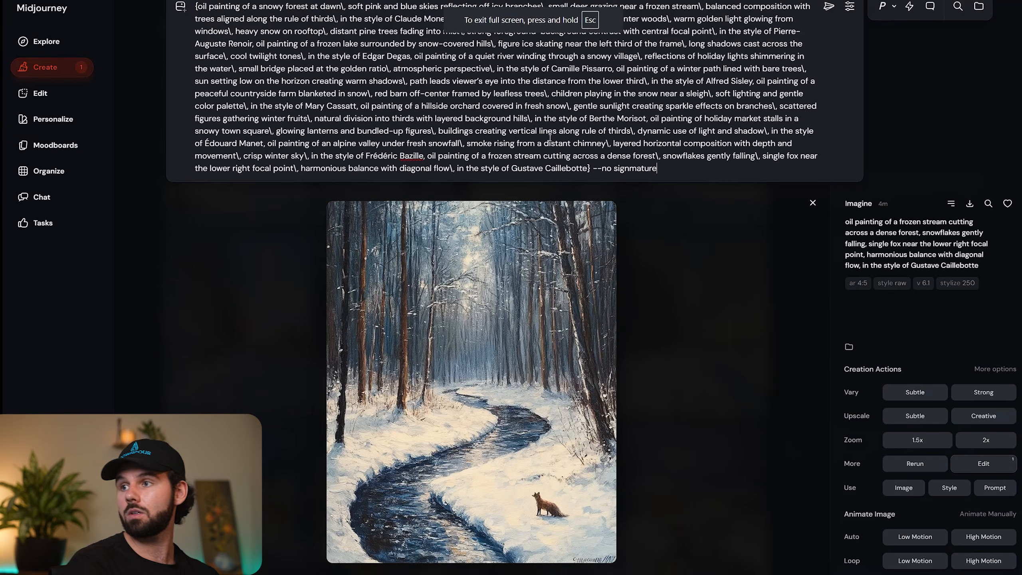
key("BackSpace")
key("BackSpace")
key("BackSpace")
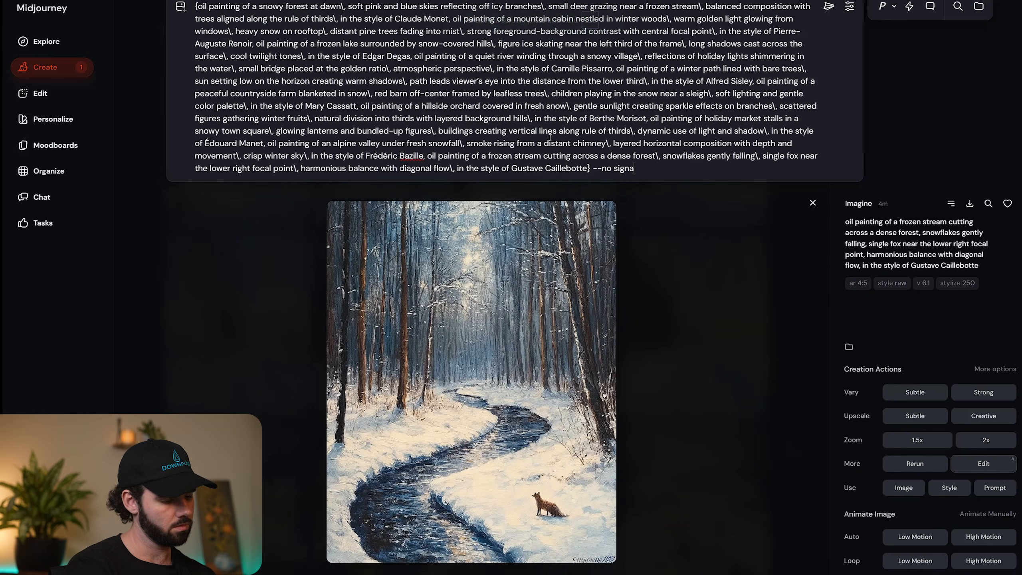
type("ature")
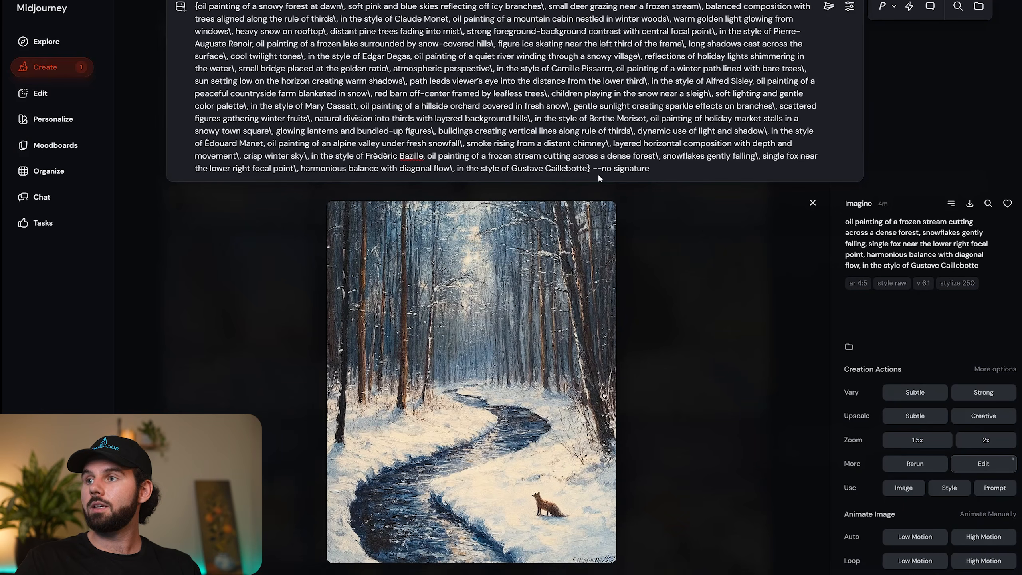
Clear the whole batch prompt, including its --no signature parameter.
left_click_drag(664, 171, 592, 169)
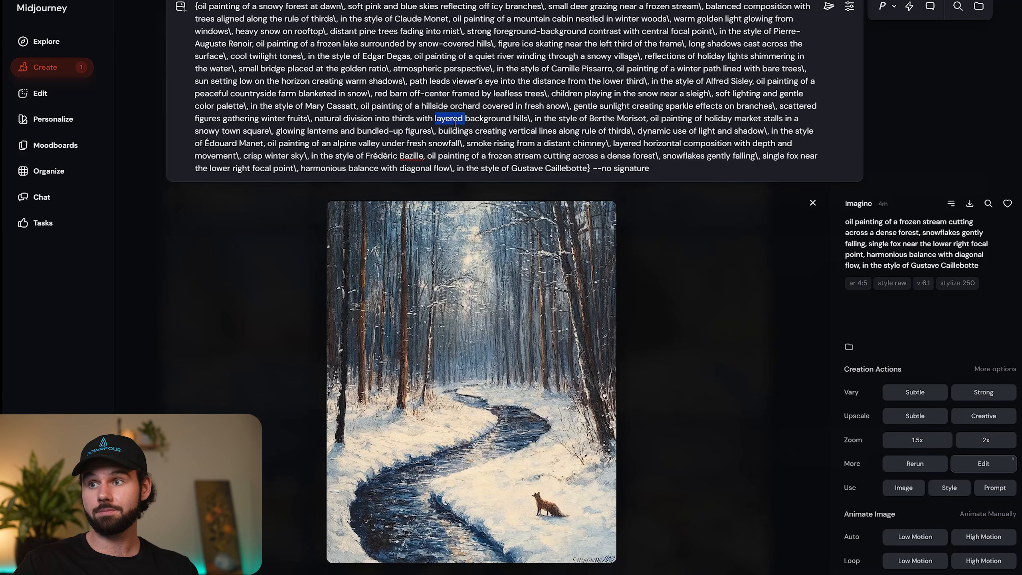
triple_click(559, 163)
key("BackSpace")
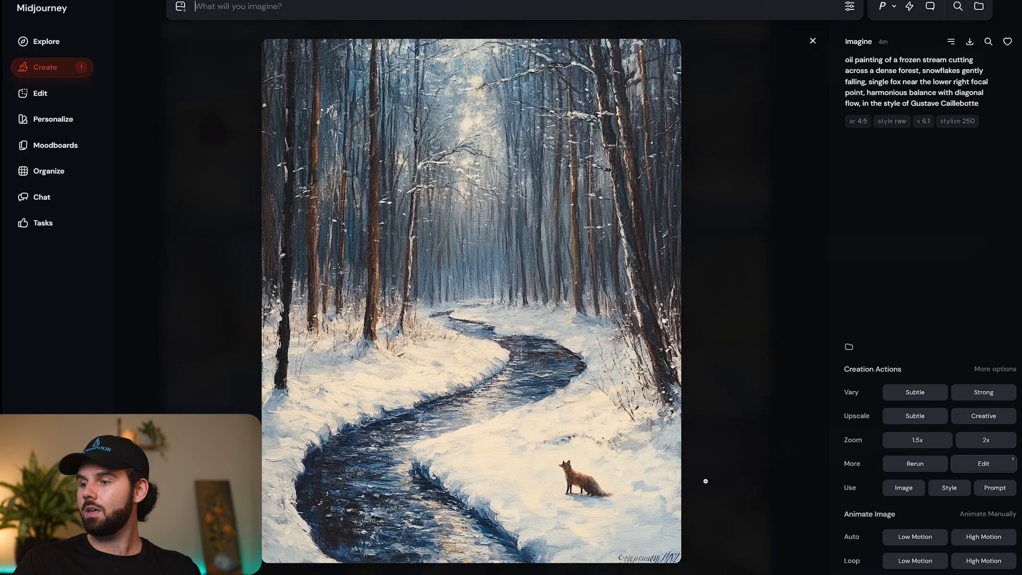
Review the upscaled cabin, village river and sunset path paintings and the edited red barn painting.
key("Right")
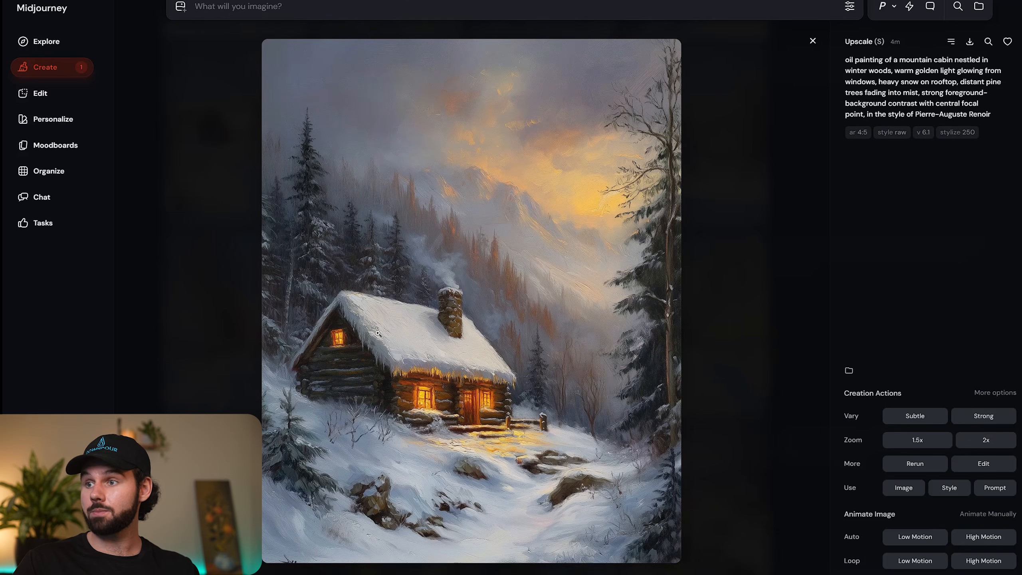
key("Left")
key("Left")
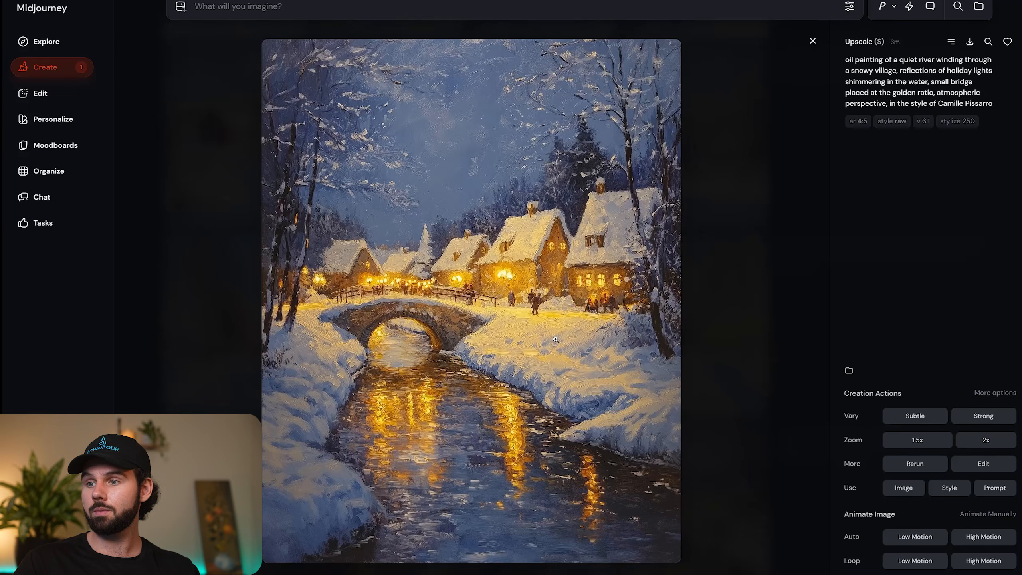
key("Left")
key("Left")
key("Left")
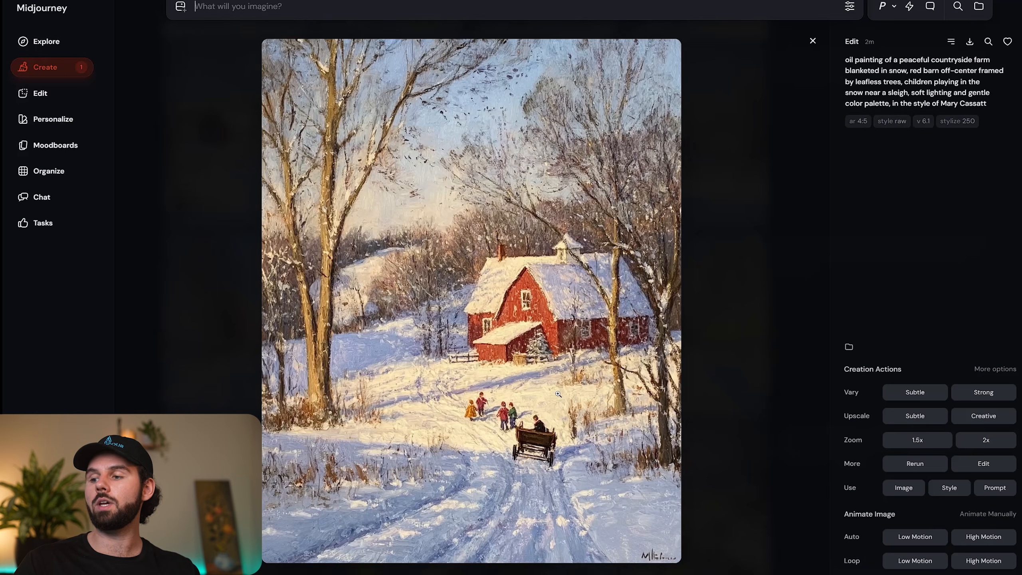
key("Right")
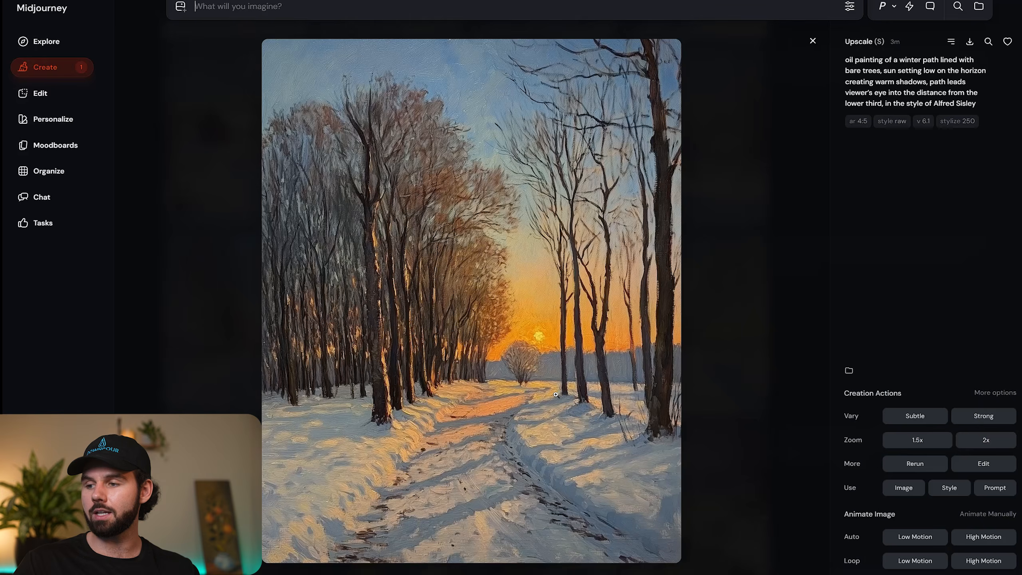
Apply the Subtle upscale to the edited red barn painting and the edited hillside orchard painting.
key("Left")
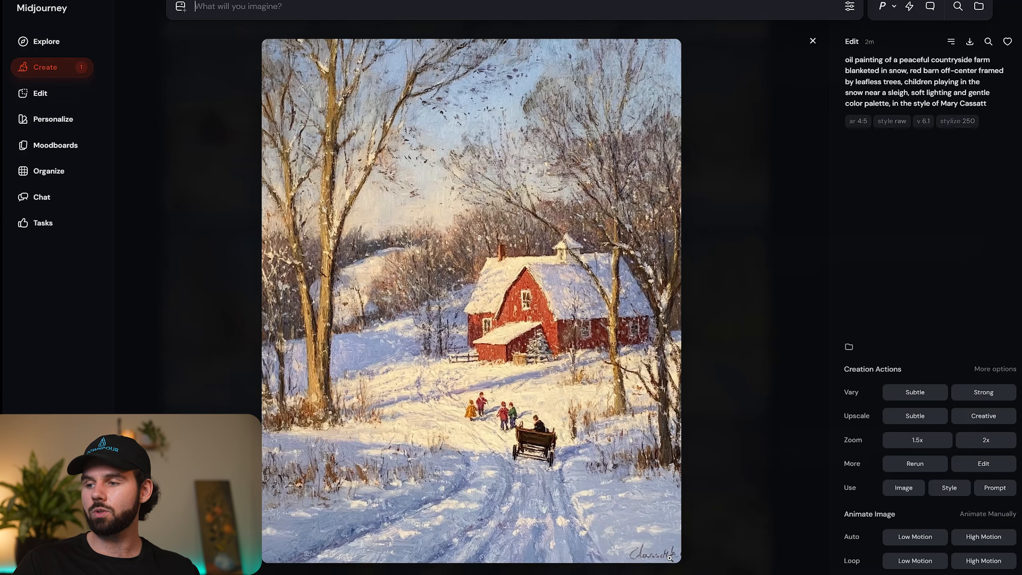
left_click(912, 415)
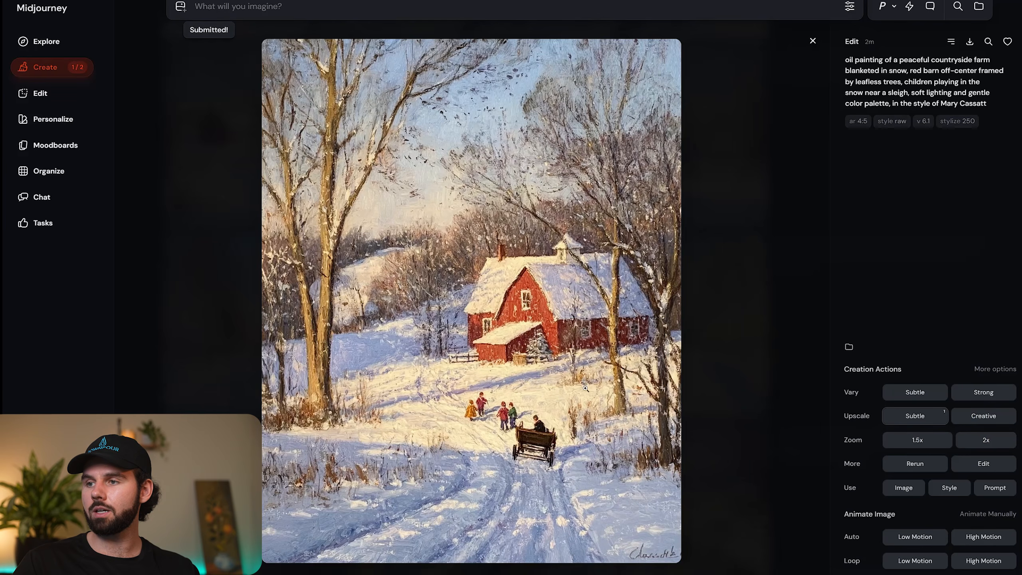
key("Right")
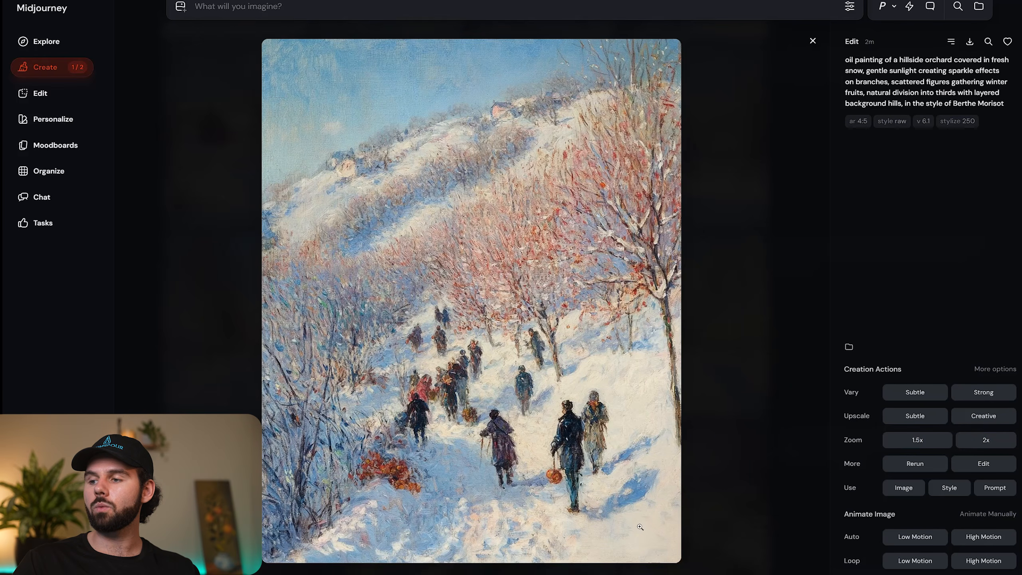
left_click(892, 419)
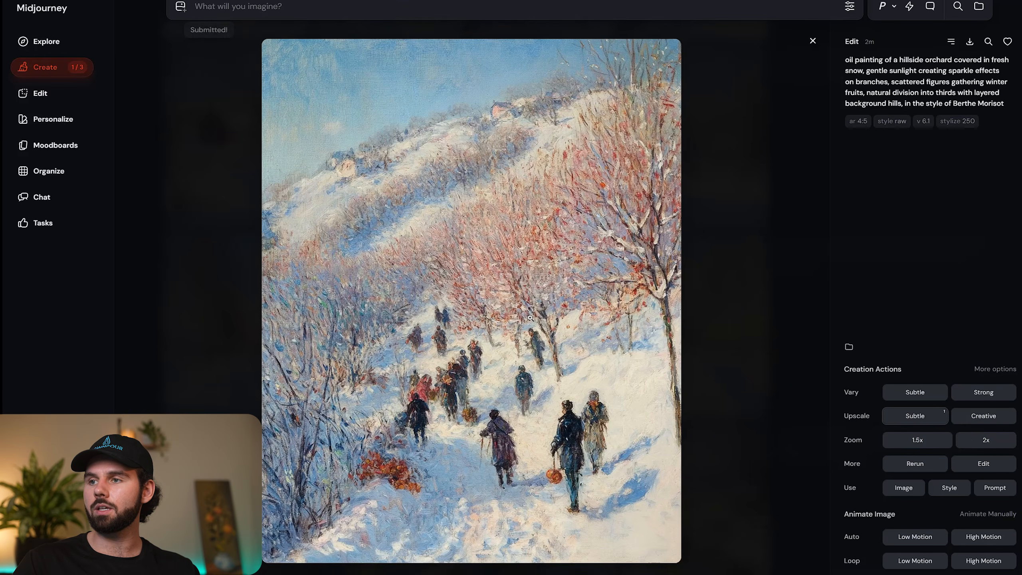
Compare the alpine valley variations and apply the Subtle upscale to the one with the snowy path between tall firs.
key("Right")
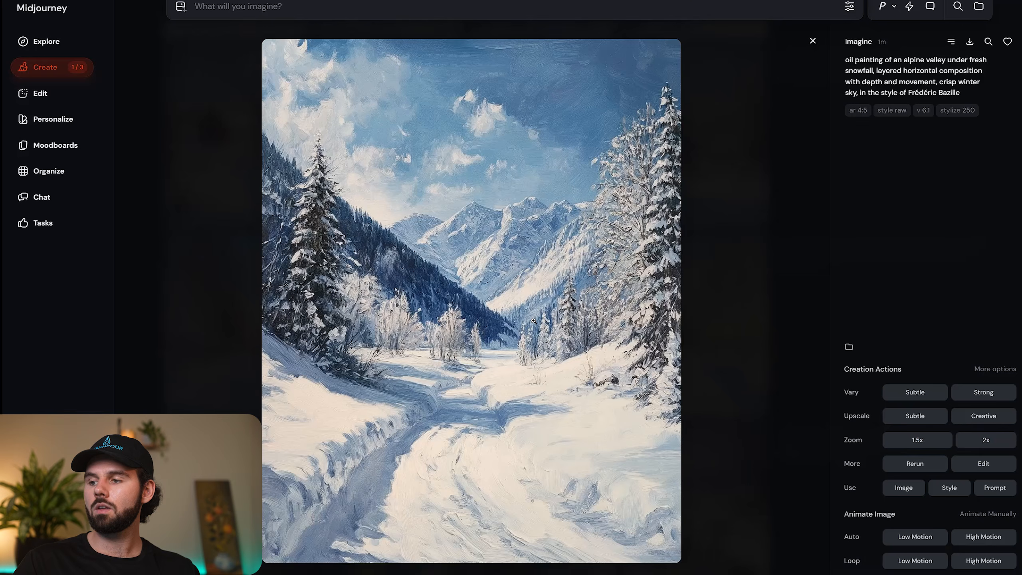
key("Right")
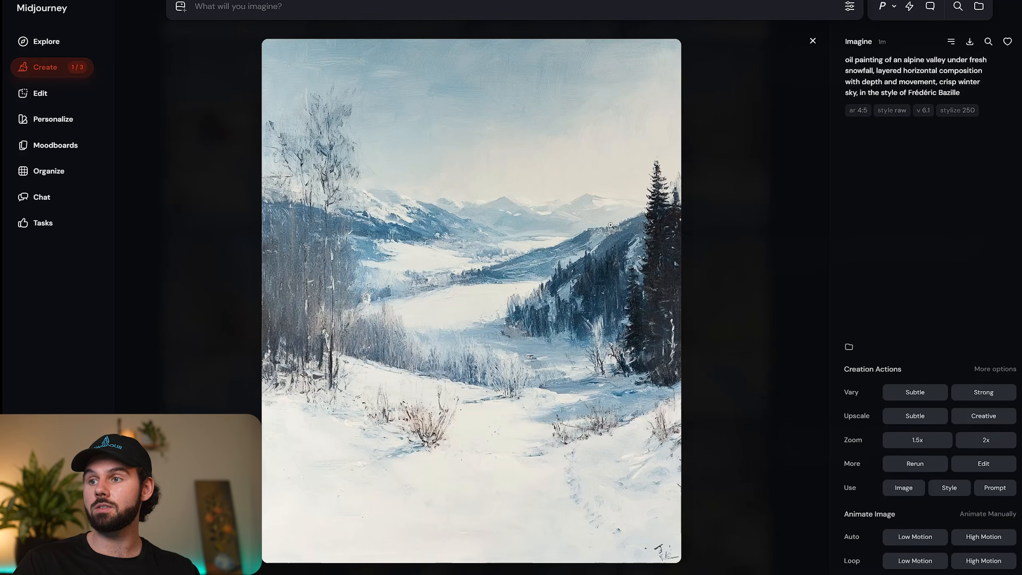
key("Right")
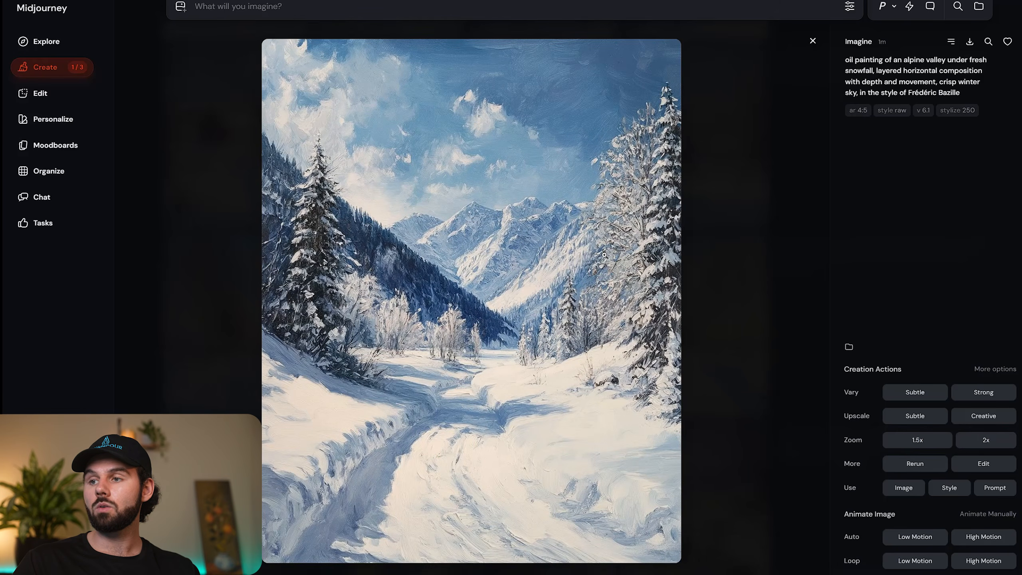
left_click(912, 415)
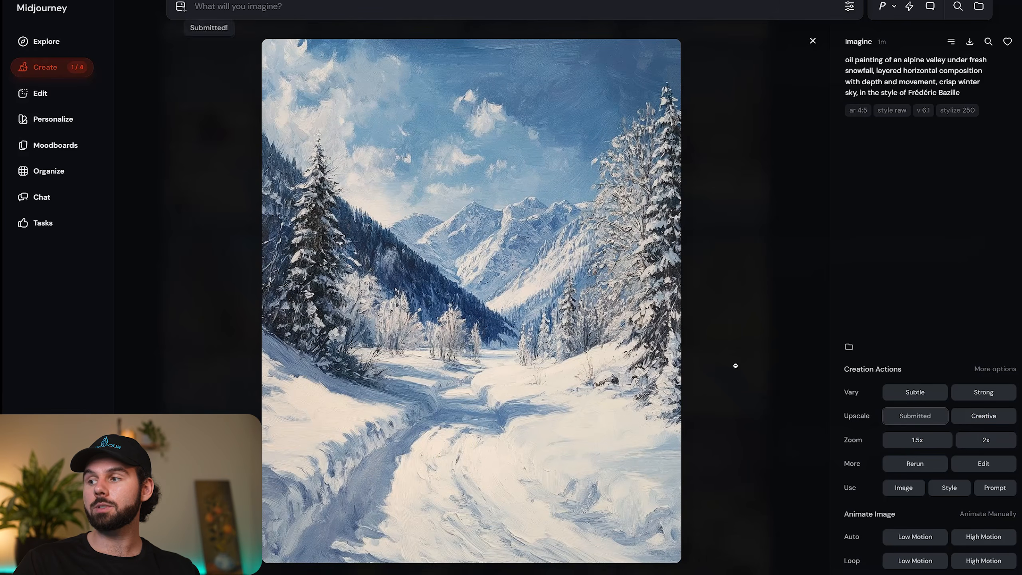
Check the other alpine valley variations, and apply the Subtle upscale to the edited frozen stream painting with the fox.
key("Right")
key("Right")
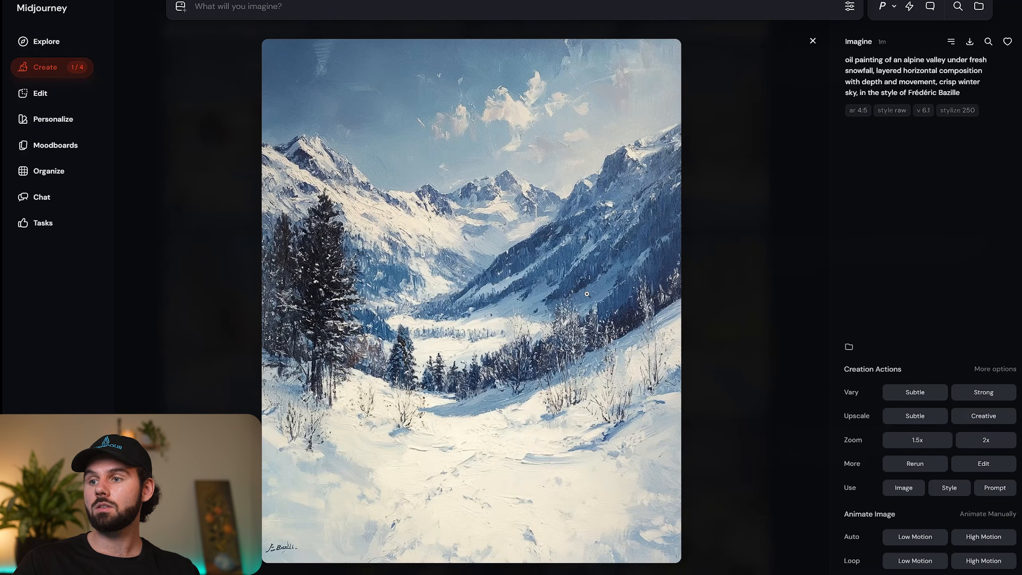
key("Right")
key("Right")
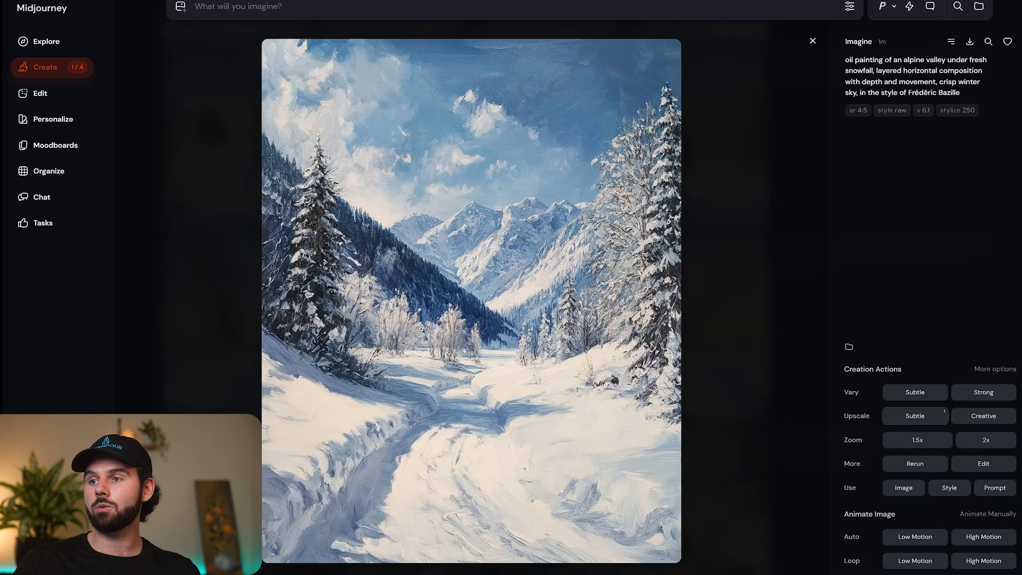
key("Right")
key("Right")
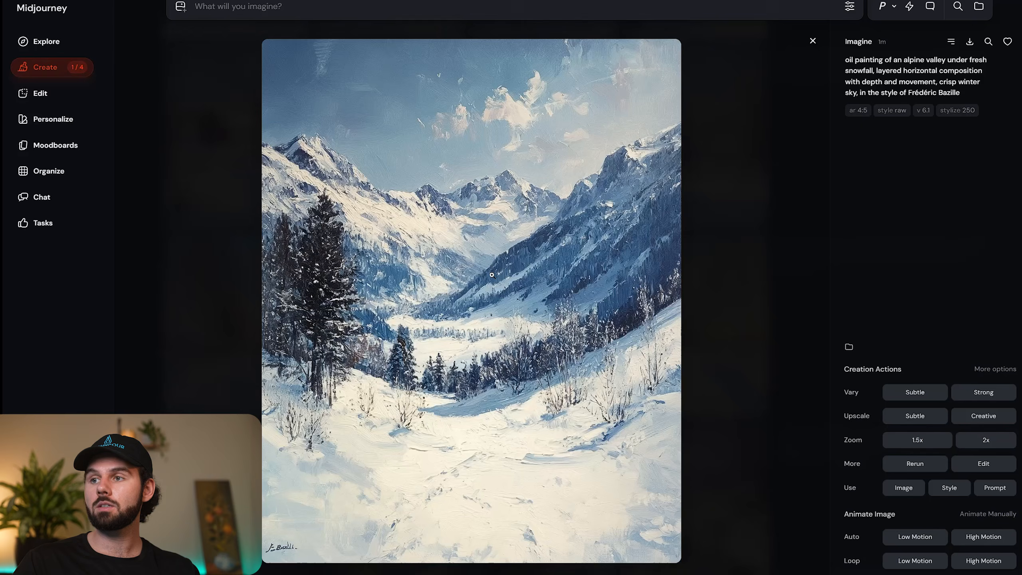
key("Right")
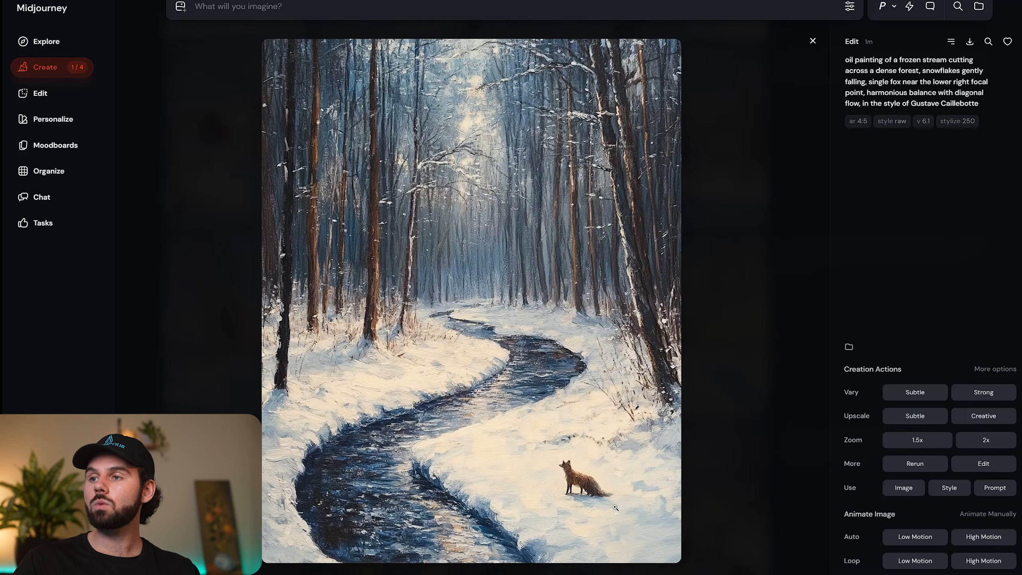
left_click(915, 416)
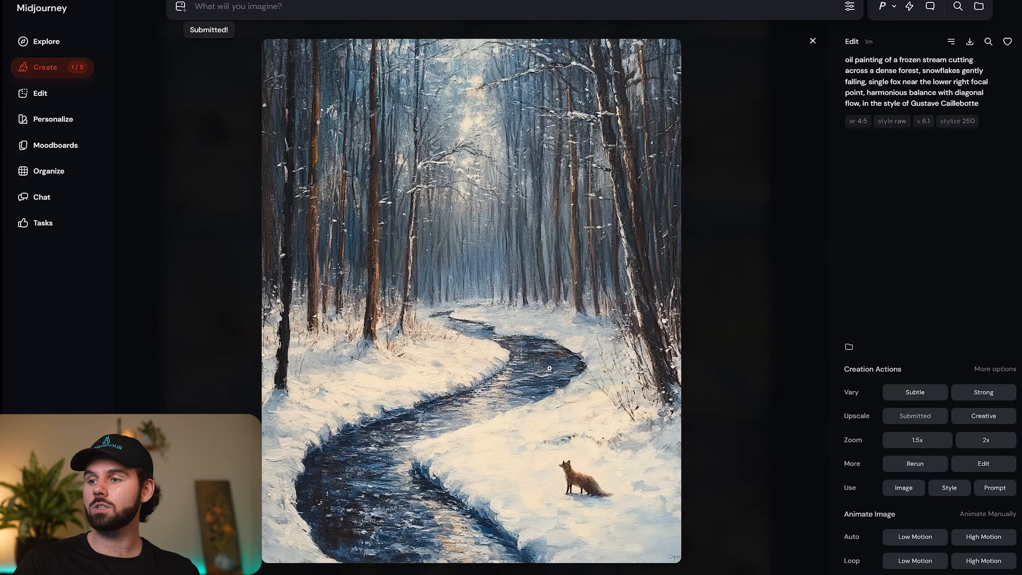
Check the progress of the hillside orchard upscale and the newest upscale jobs in the creation feed.
key("Left")
key("Left")
key("Left")
key("Left")
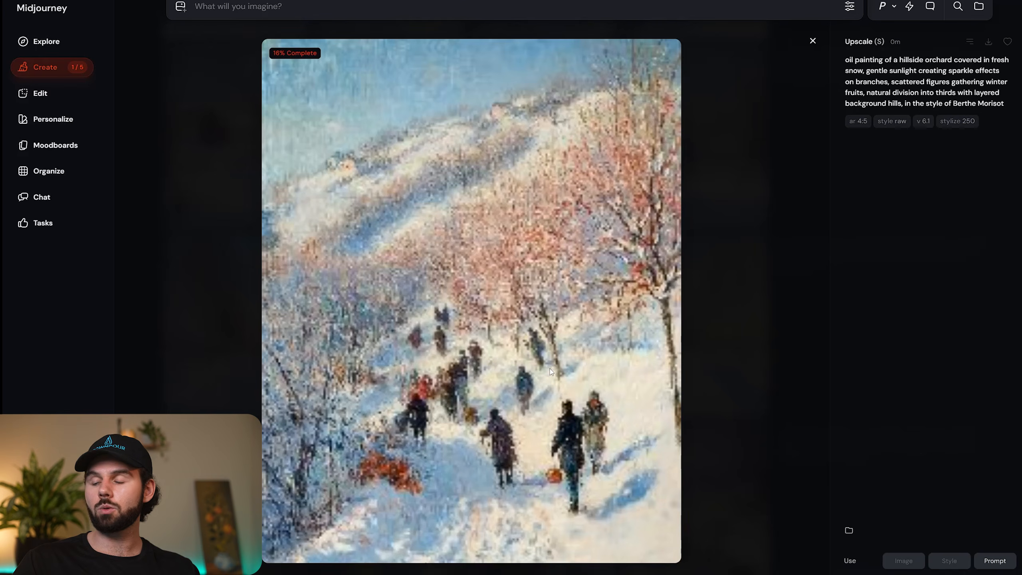
left_click(229, 214)
scroll(229, 215, "up", 10)
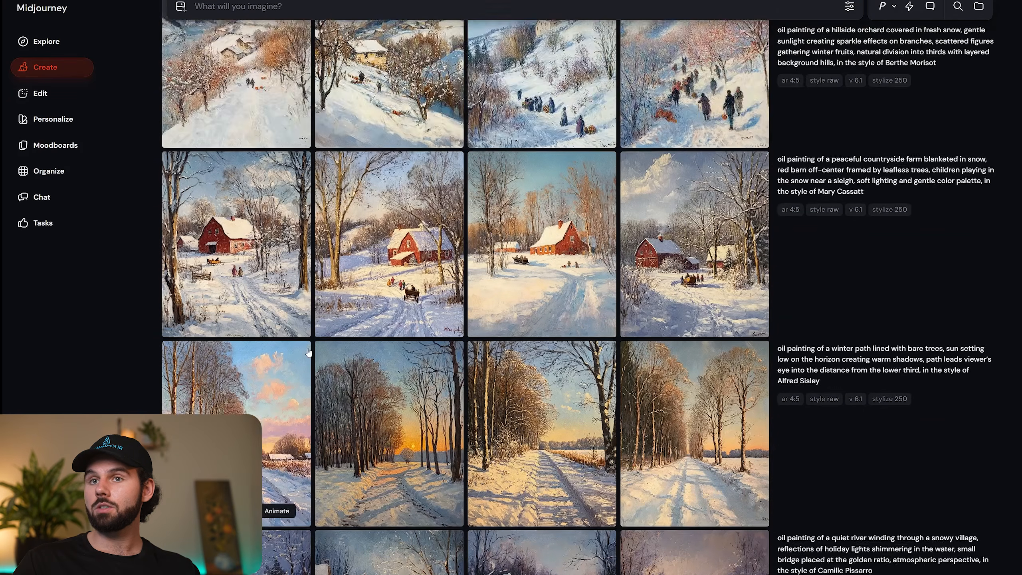
scroll(235, 245, "up", 15)
scroll(237, 257, "up", 3)
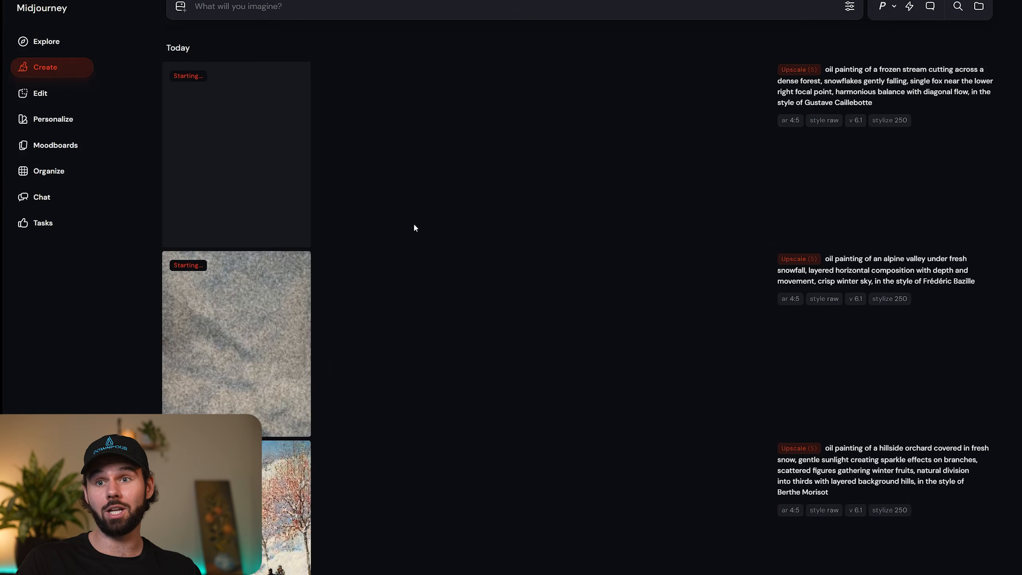
Open the Organize library, filter it to Upscales only, and enlarge the page.
left_click(81, 173)
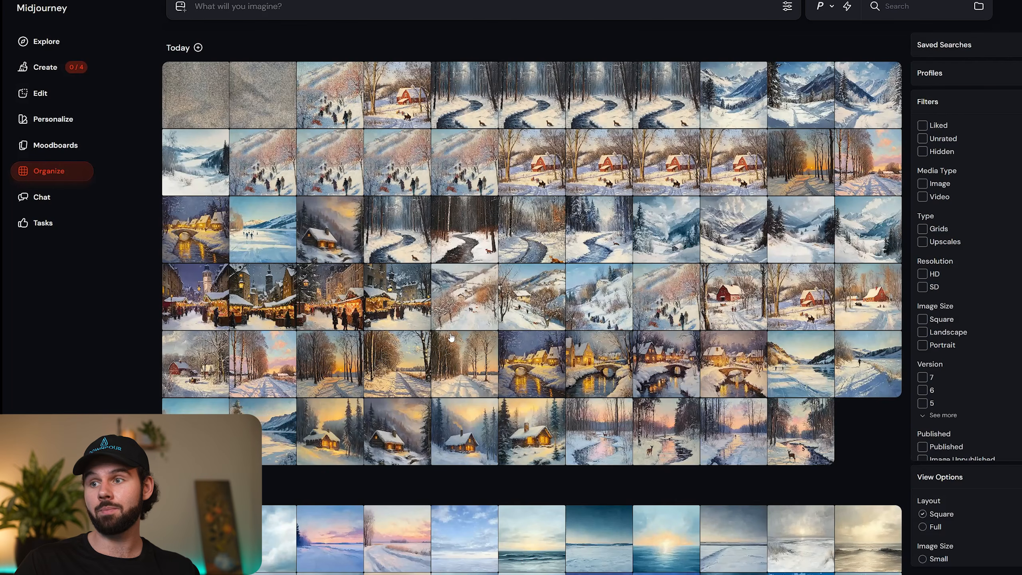
left_click(924, 243)
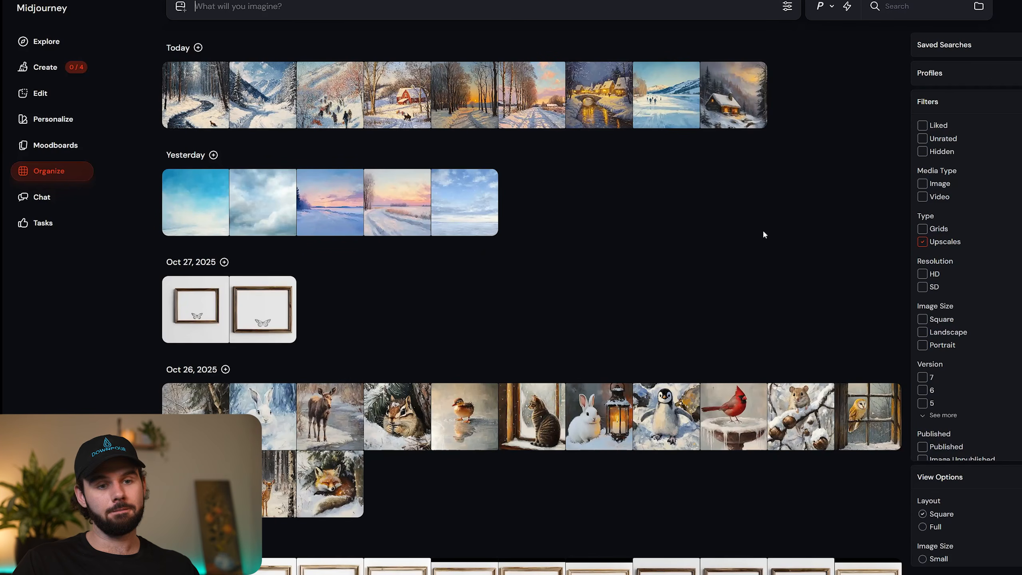
key("ctrl+plus")
key("ctrl+plus")
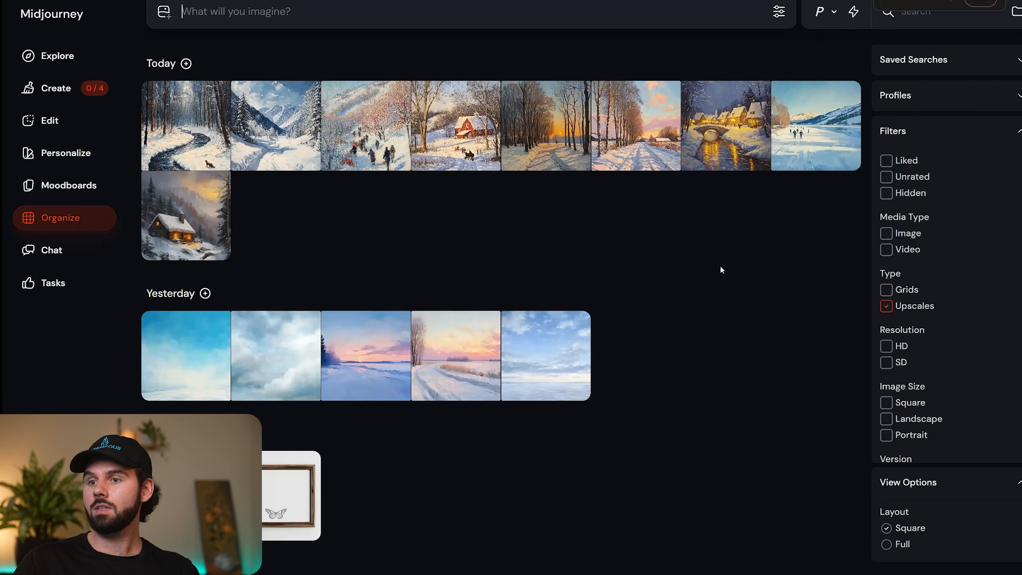
Select all of today's upscales and download them as midjourney_session.zip into the New Etsy Shop folder.
left_click(186, 65)
left_click(533, 276)
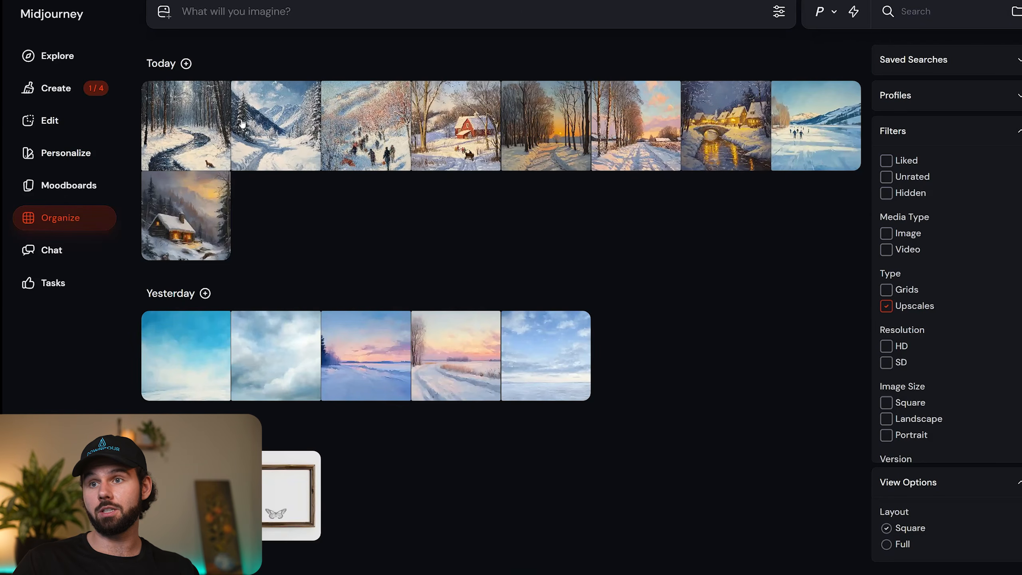
left_click(189, 125)
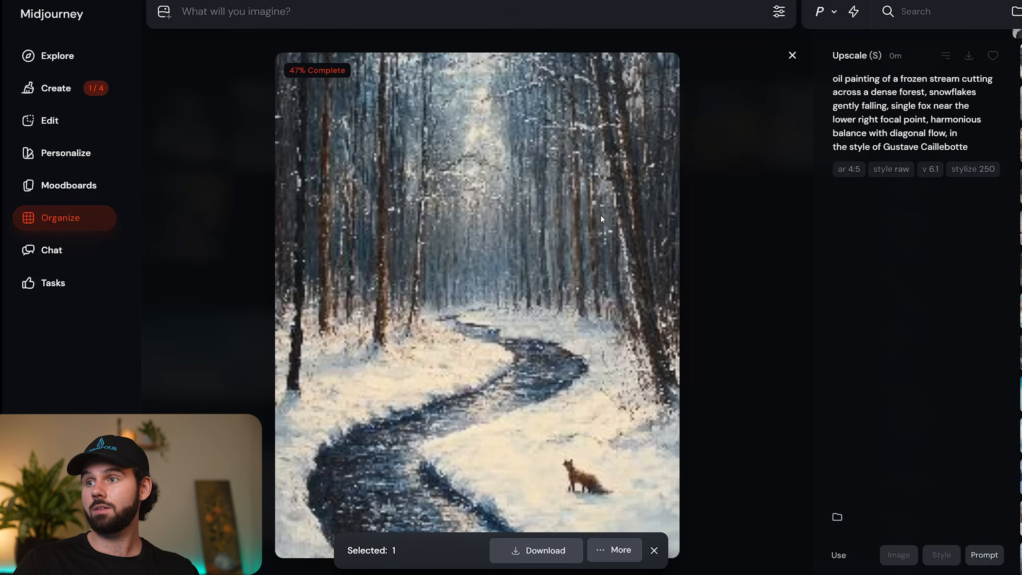
left_click(246, 121)
left_click(186, 63)
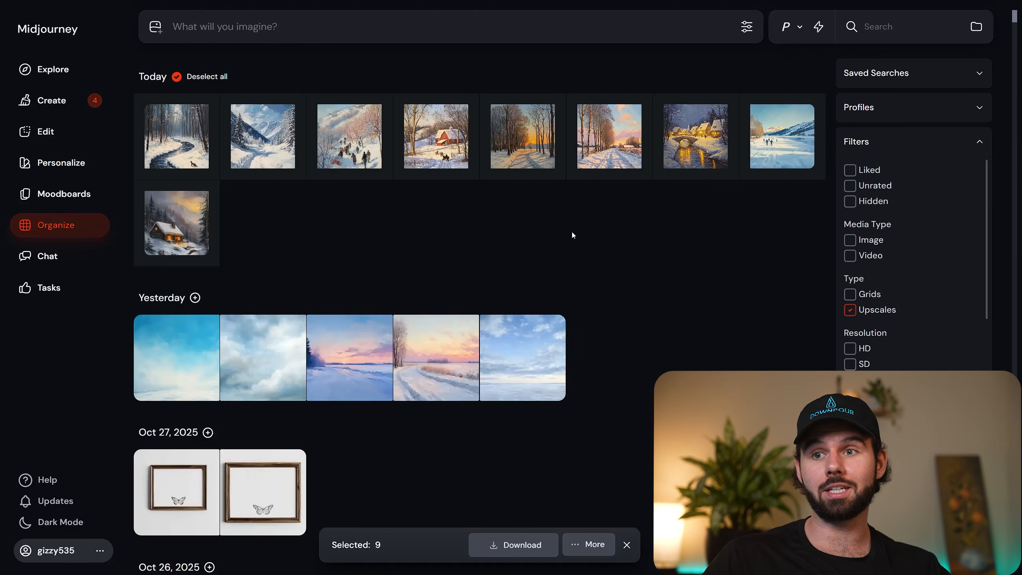
left_click(519, 544)
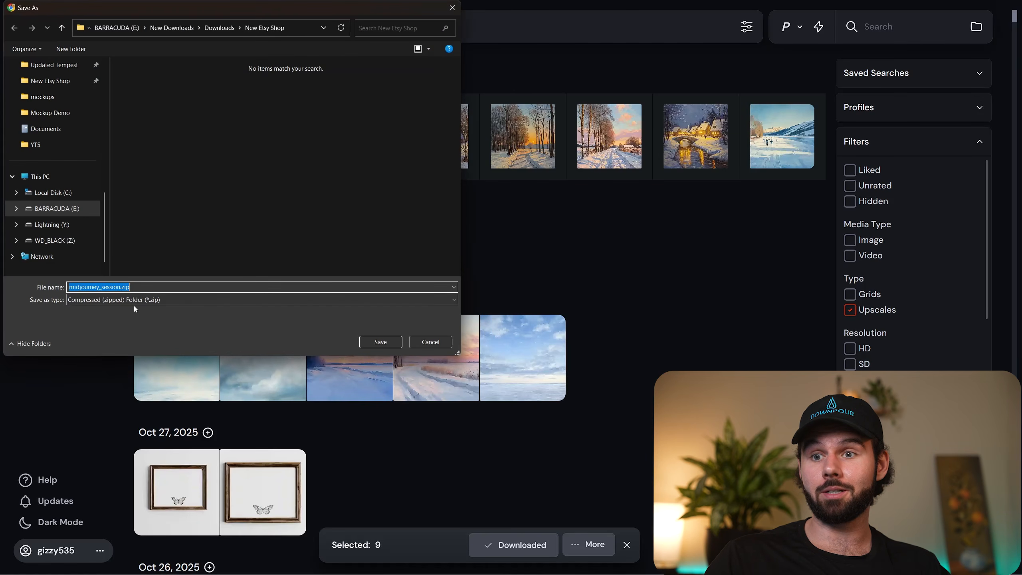
left_click(380, 342)
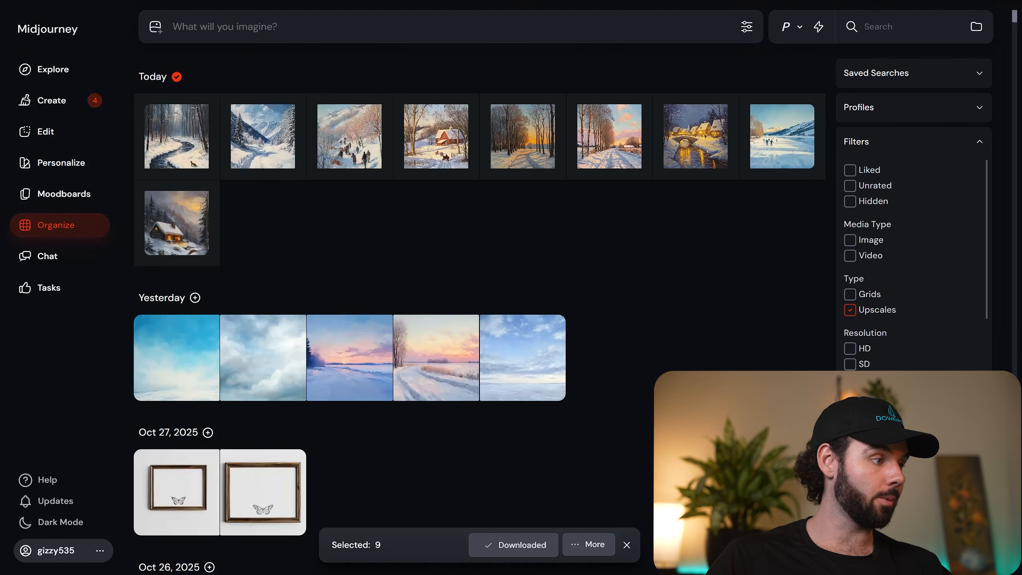
Switch to File Explorer, extract midjourney_session.zip in the New Etsy Shop folder, and view all the extracted paintings.
key("alt+Tab")
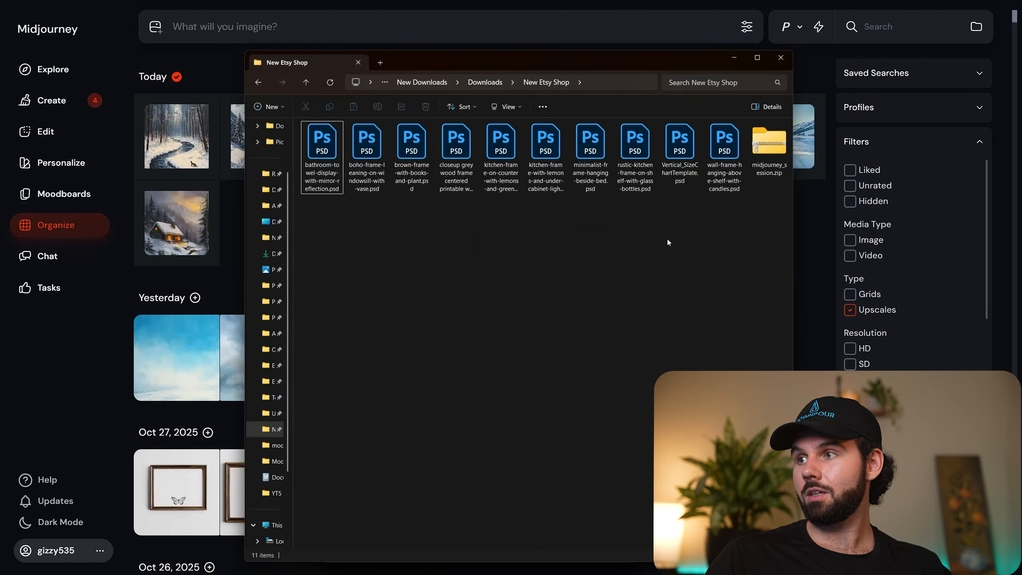
left_click(768, 161)
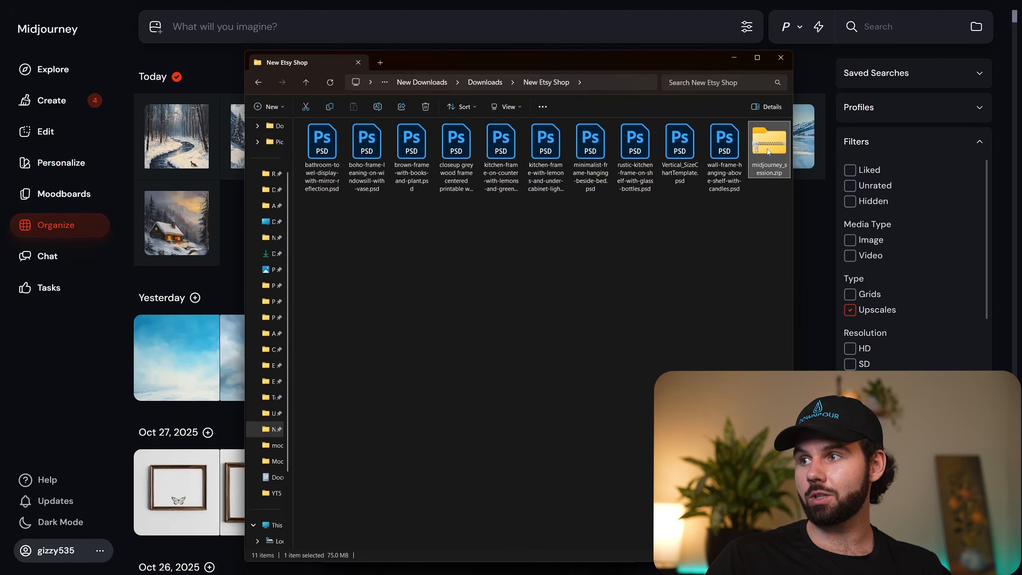
right_click(768, 152)
left_click(798, 282)
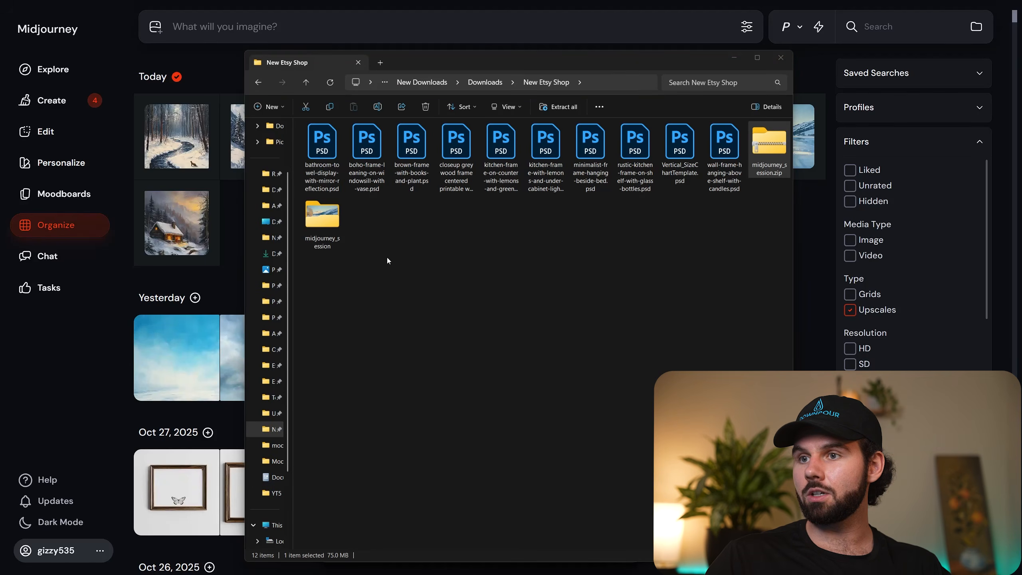
double_click(324, 227)
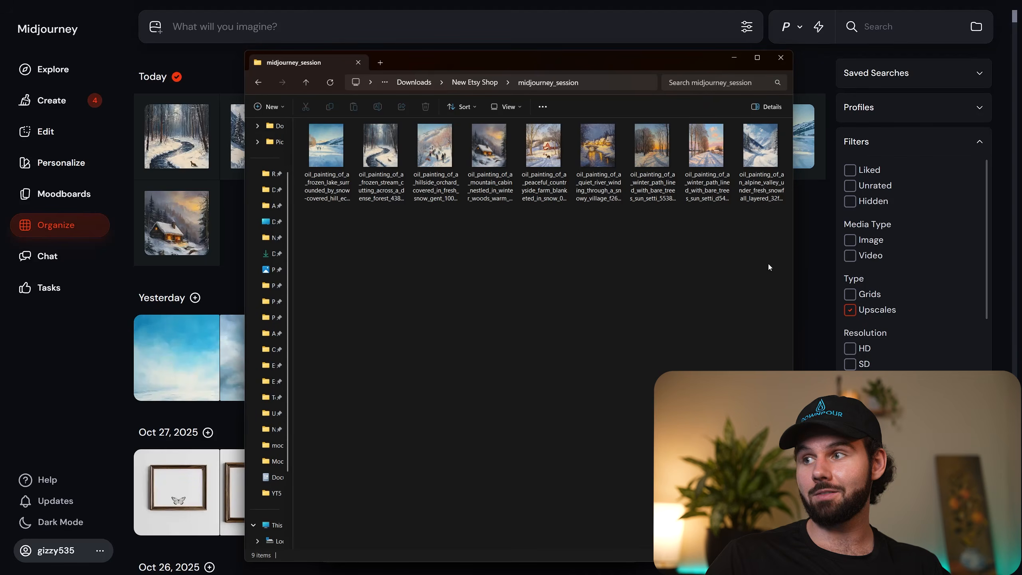
left_click_drag(769, 266, 326, 129)
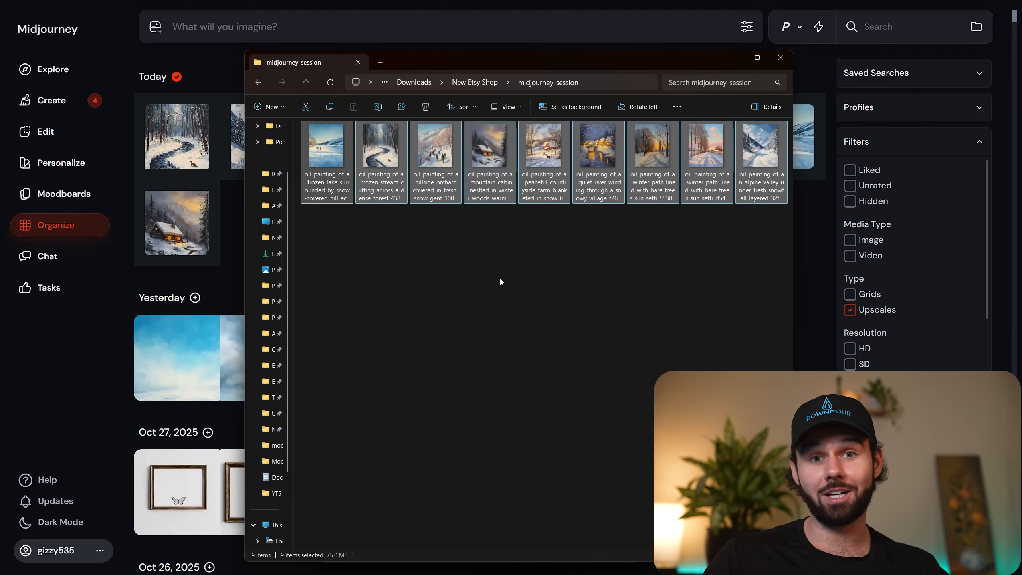
Return to the New Etsy Shop folder and delete midjourney_session.zip.
key("alt+Left")
left_click(366, 165)
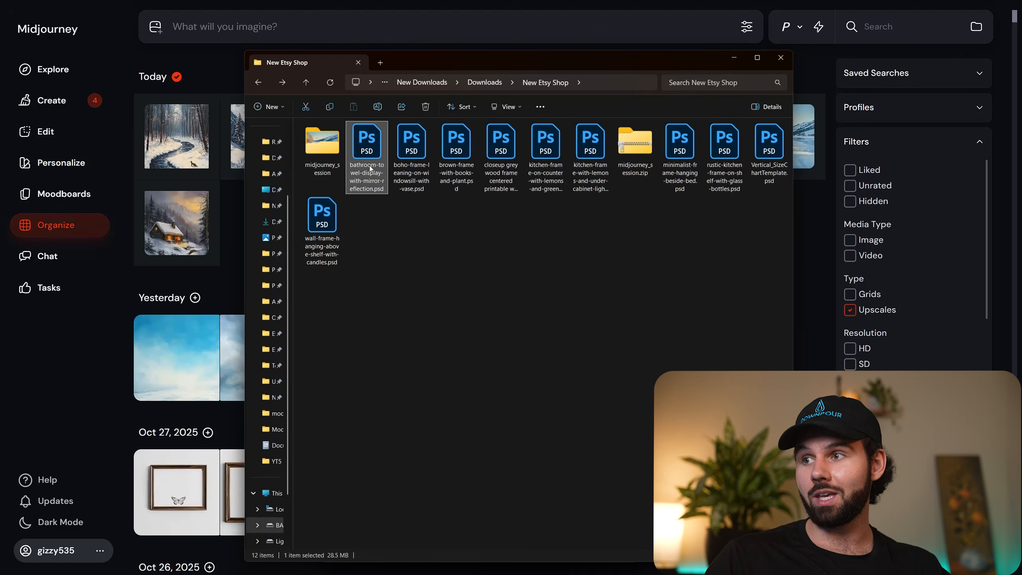
left_click(321, 249)
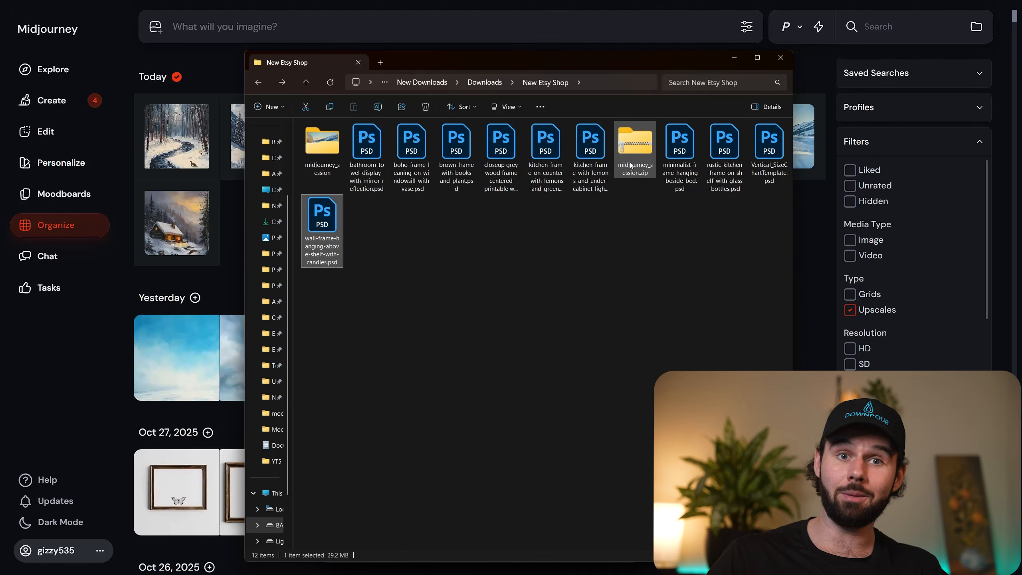
left_click(639, 169)
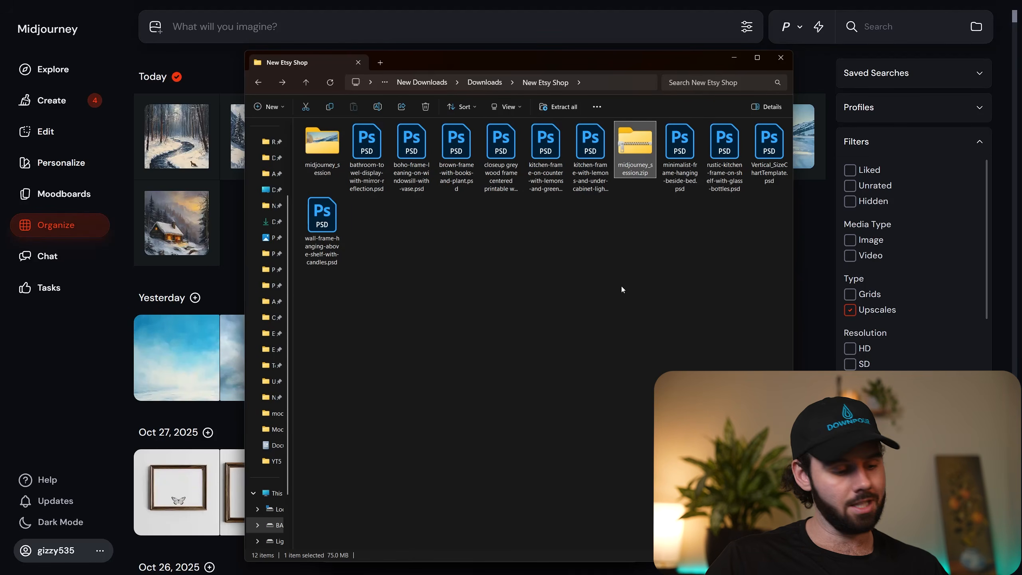
key("Delete")
Look over the midjourney_session folder and the Photoshop mockup and size chart files beside it.
left_click(327, 154)
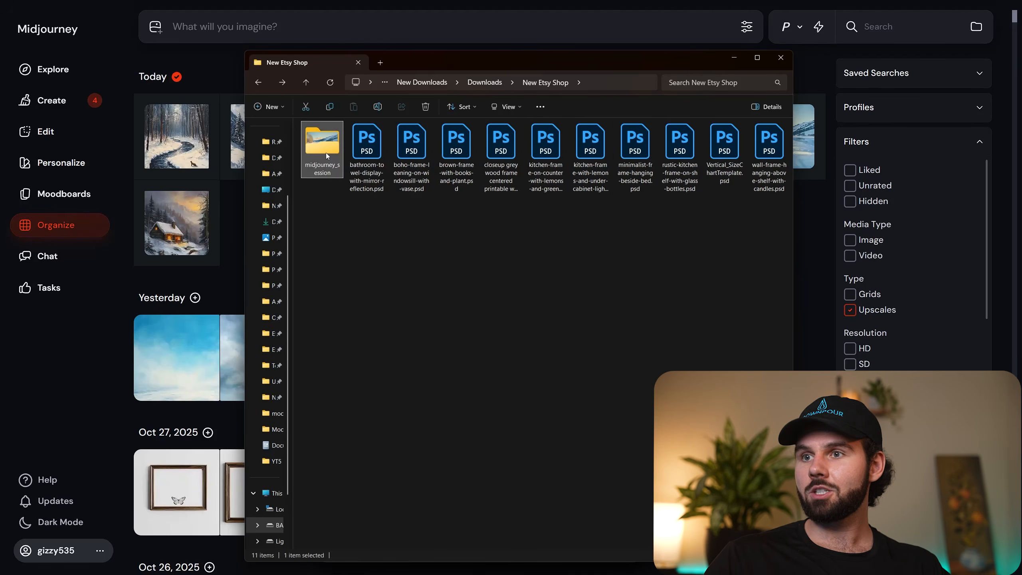
left_click_drag(370, 227, 786, 159)
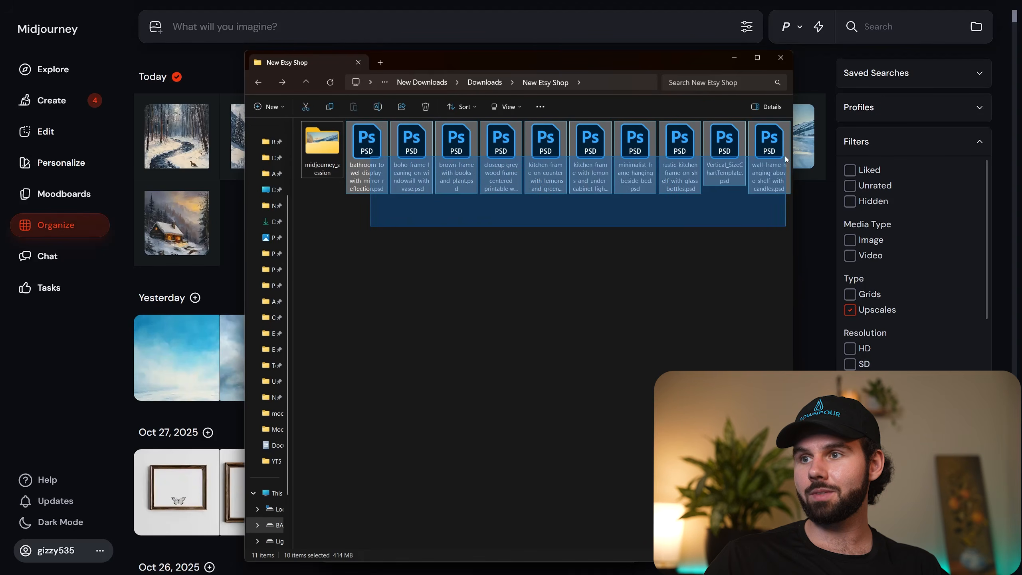
left_click(535, 260)
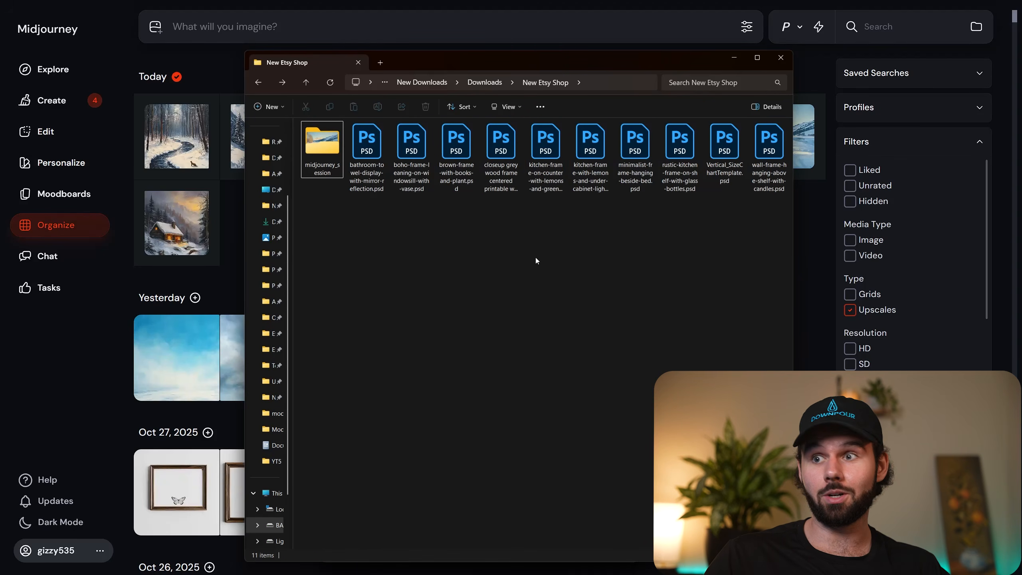
Arrange File Explorer and Photoshop side by side and open bathroom-towel-display-with-mirror-reflection.psd from the New Etsy Shop folder.
left_click_drag(473, 60, 2, 107)
left_click(627, 161)
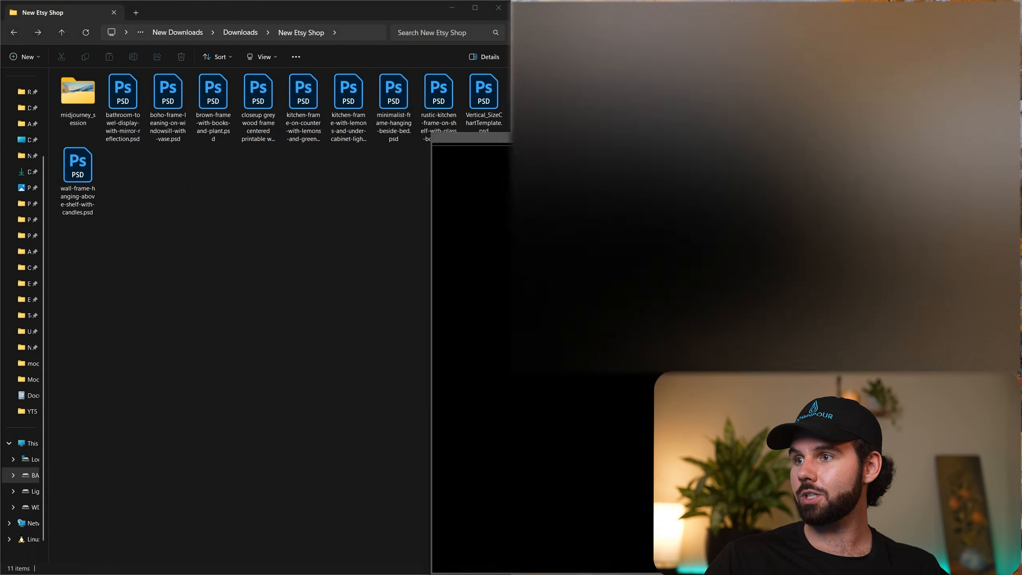
left_click(311, 277)
double_click(122, 107)
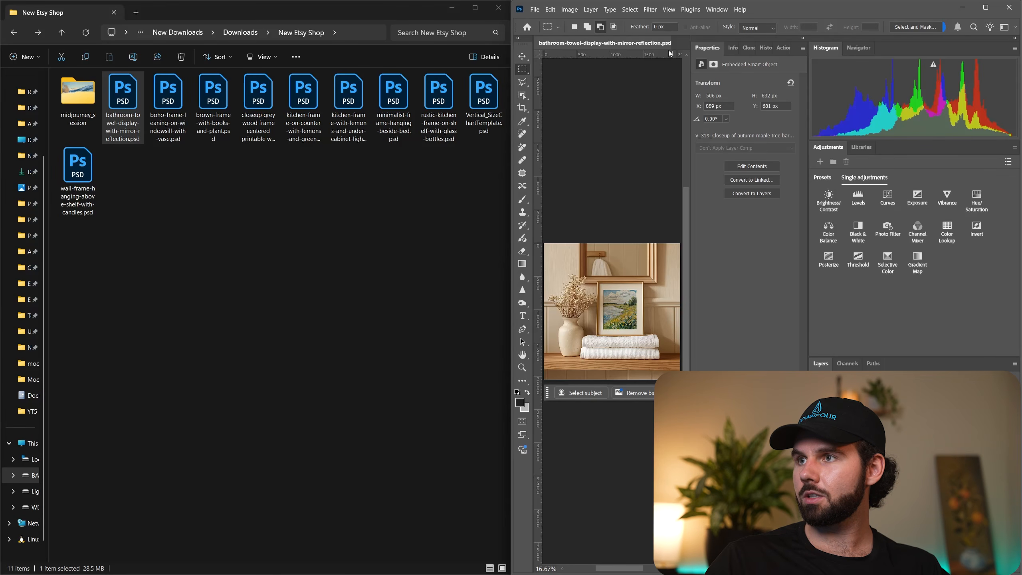
Switch Photoshop to a workspace with compact, collapsed side panels and collapse the expanded Layers panel.
left_click(717, 9)
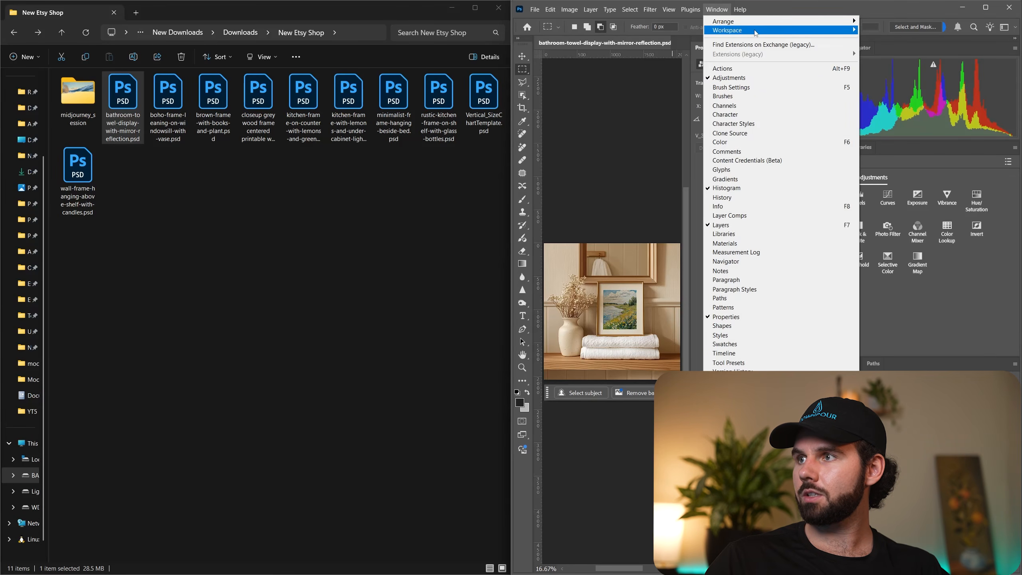
mouse_move(812, 32)
left_click(890, 39)
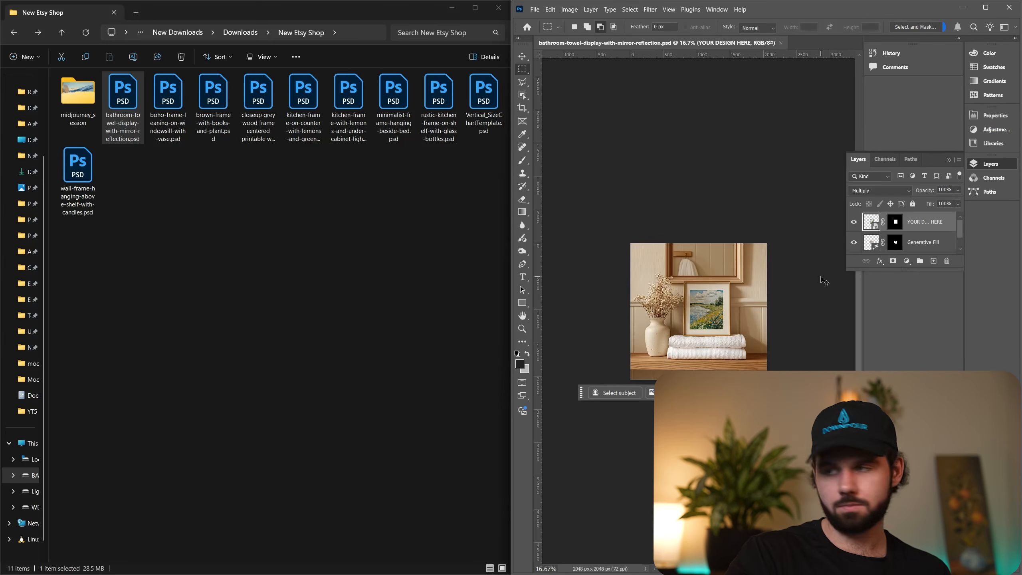
key("ctrl+0")
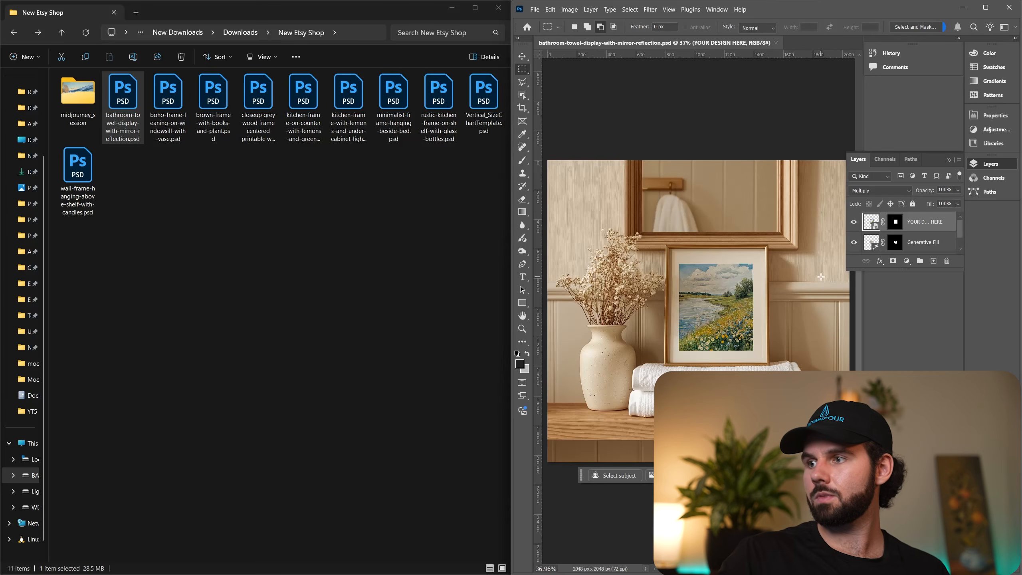
left_click(947, 161)
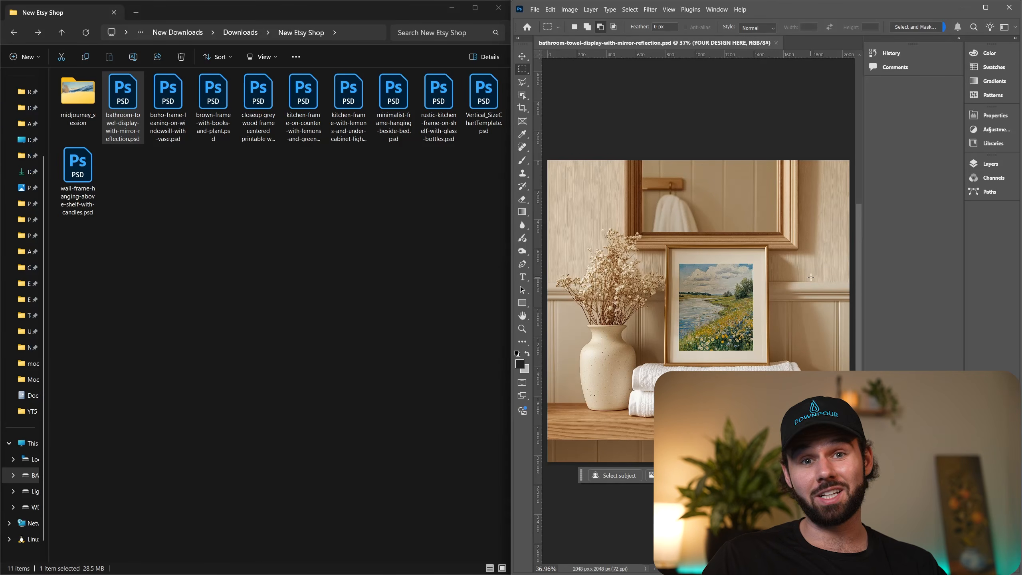
Open the midjourney_session folder and try to place the frozen lake painting directly onto the bathroom mockup.
right_click(90, 103)
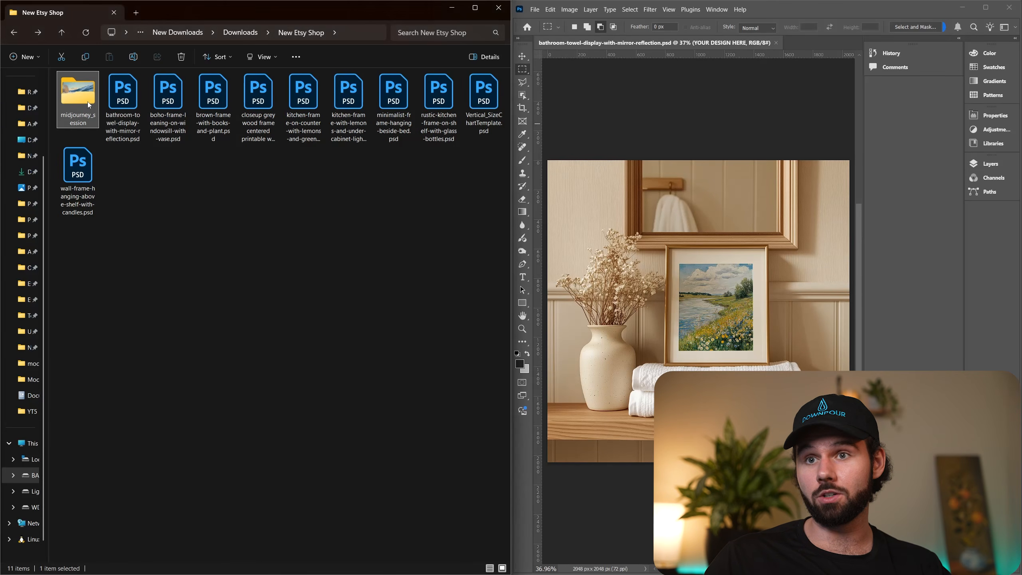
double_click(82, 99)
left_click_drag(83, 108, 741, 323)
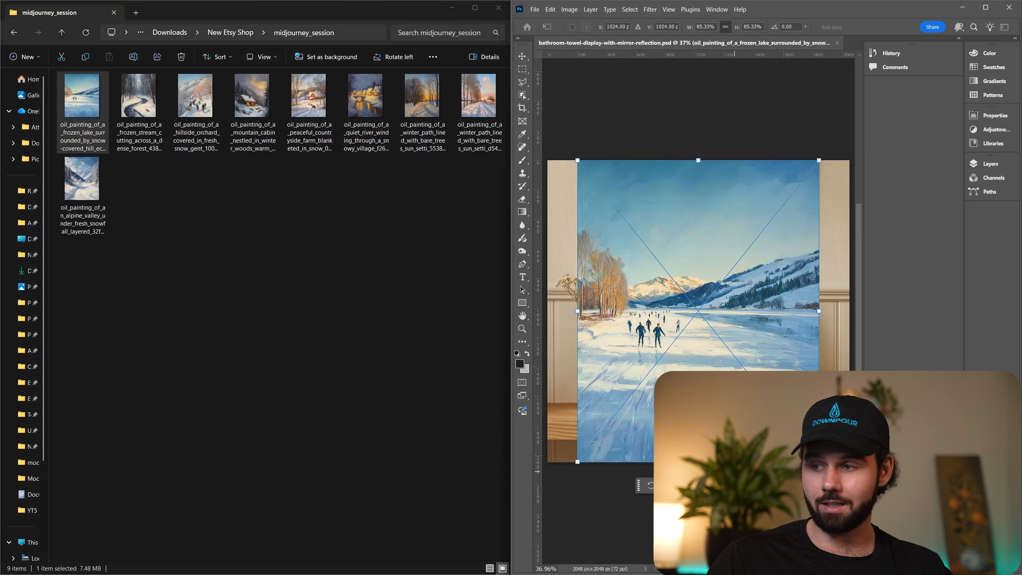
key("Escape")
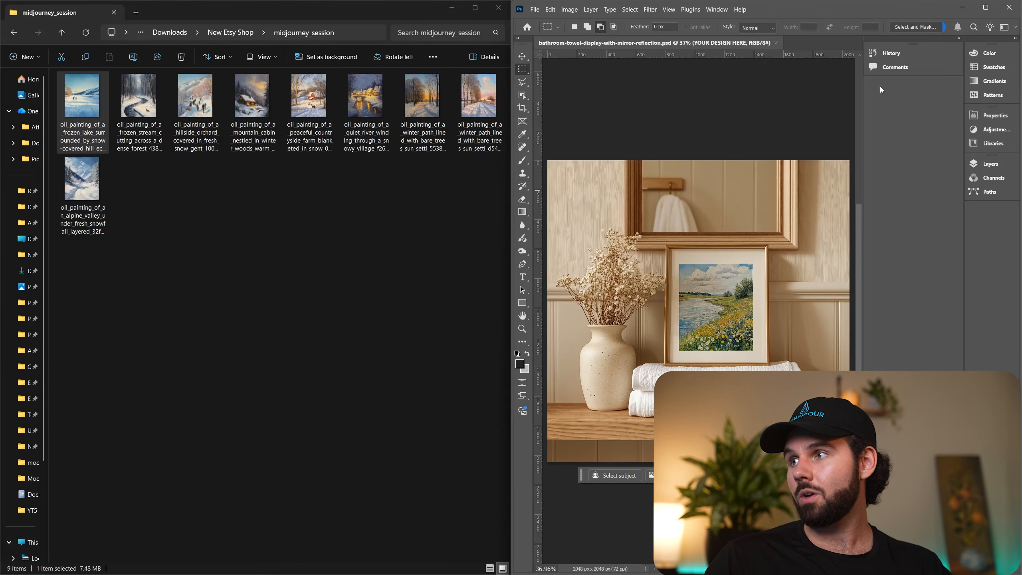
Place the frozen lake painting inside the bathroom mockup's YOUR DESIGN HERE smart object, save and close it, and inspect the framed result.
left_click(987, 163)
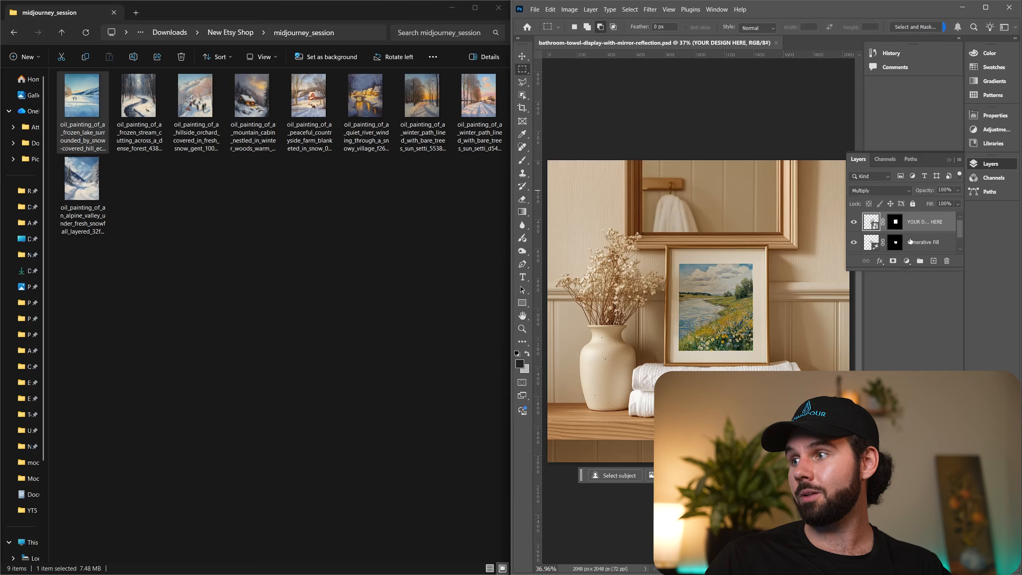
double_click(870, 222)
left_click_drag(82, 95, 649, 285)
key("Return")
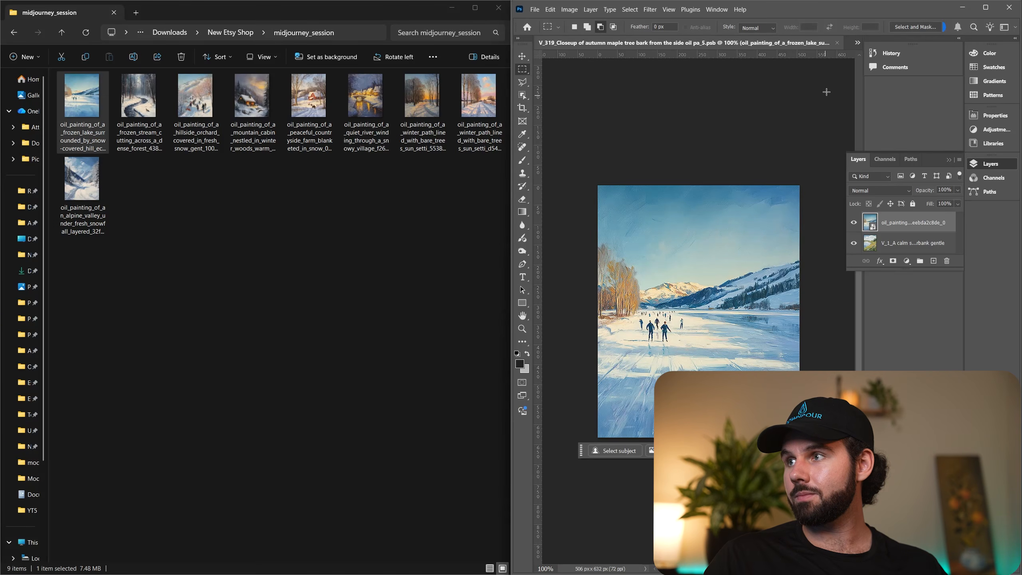
left_click(837, 43)
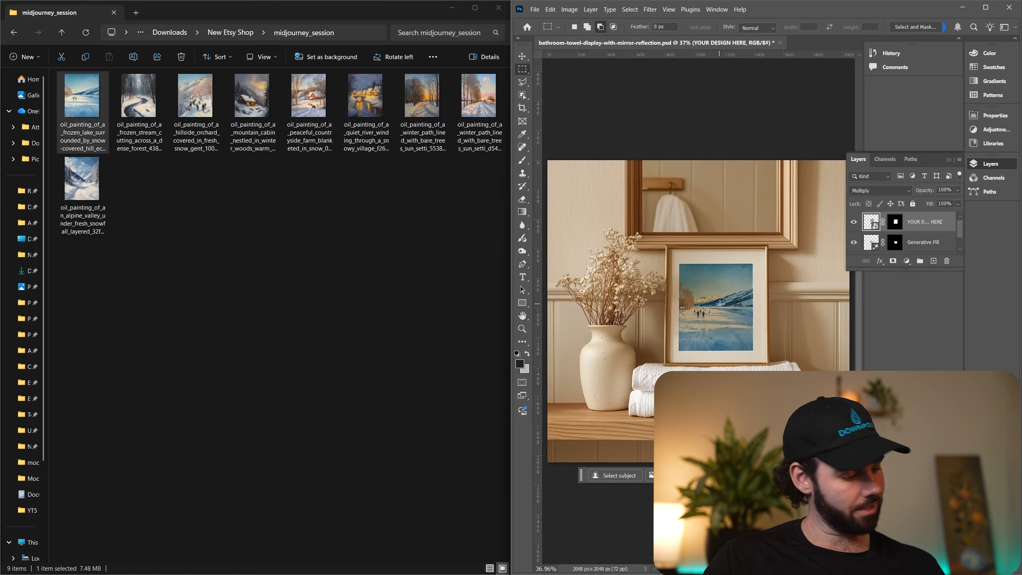
scroll(722, 307, "up", 8)
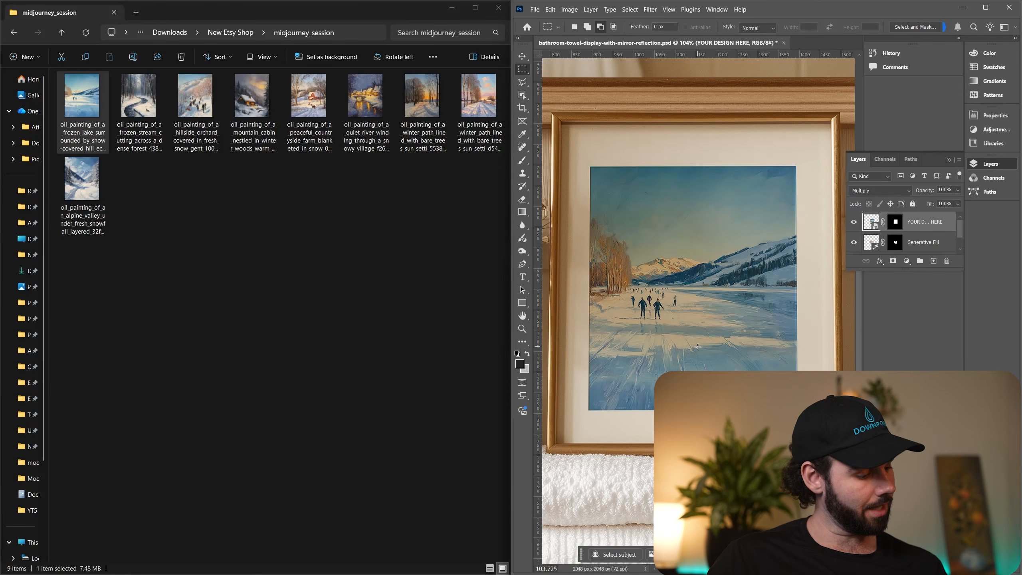
scroll(698, 347, "down", 8)
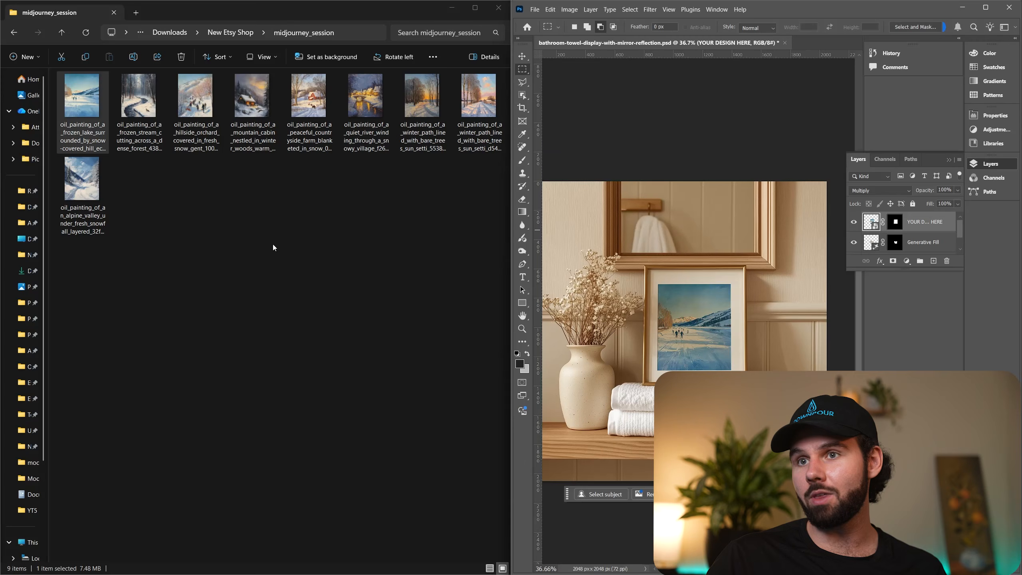
Open boho-frame-leaning-on-windowsill-with-vase.psd from the New Etsy Shop folder and the contents of its YOUR DESIGN HERE smart object.
key("alt+Left")
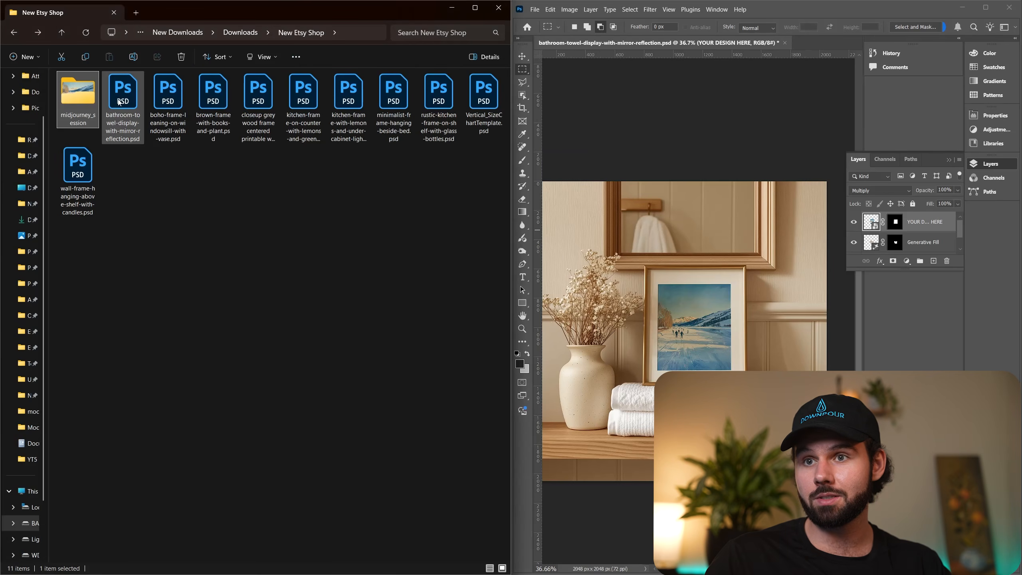
double_click(168, 106)
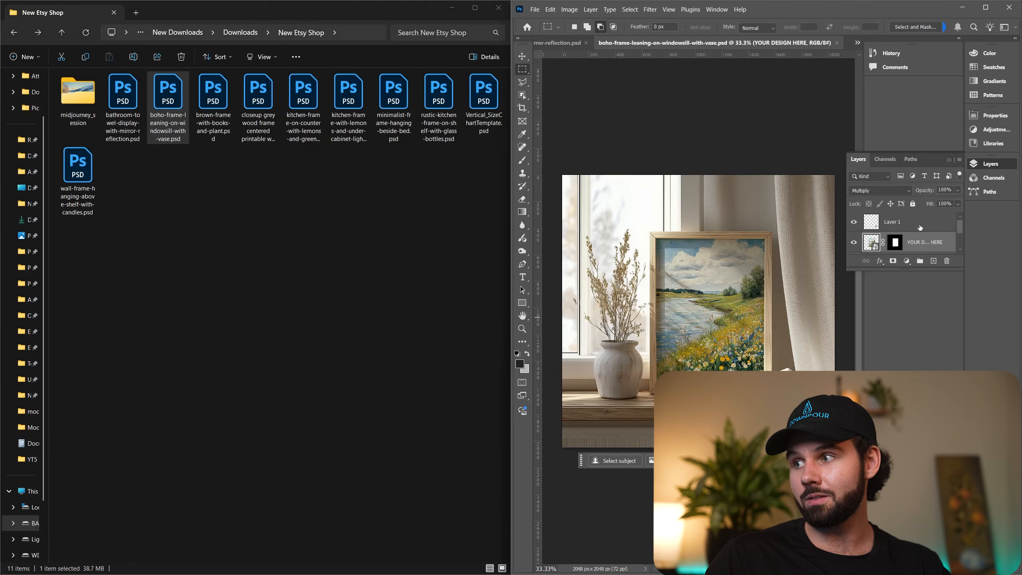
double_click(870, 242)
Place the frozen lake painting from midjourney_session into the boho frame's smart object, and save and close its contents.
double_click(78, 98)
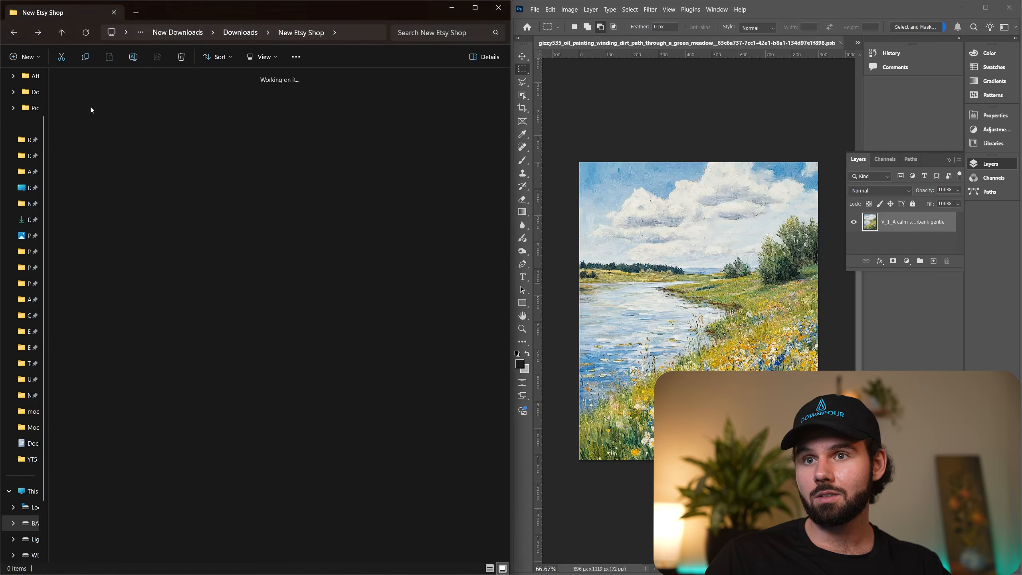
left_click_drag(81, 95, 663, 306)
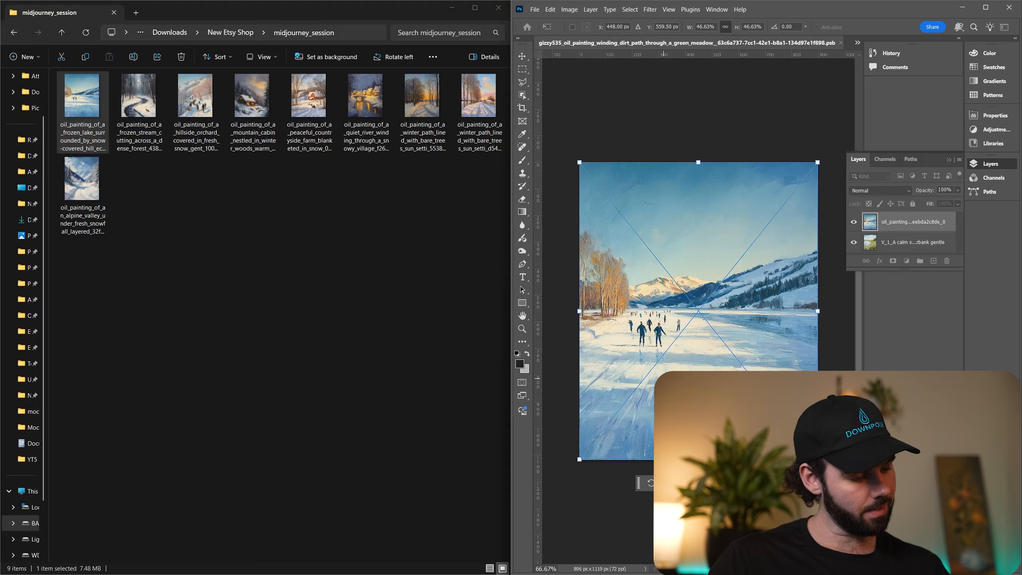
key("Return")
key("ctrl+s")
key("ctrl+w")
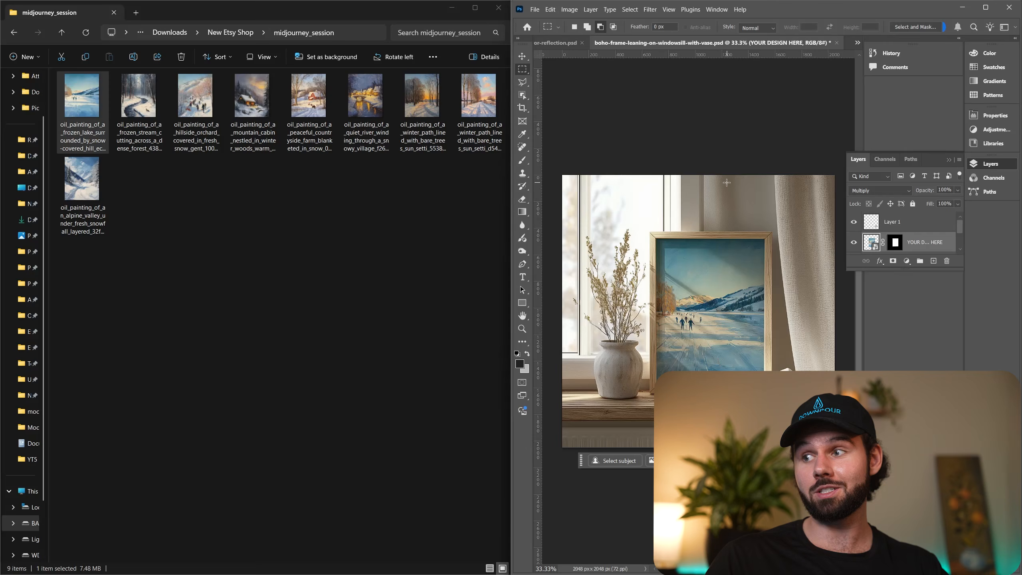
left_click_drag(618, 204, 821, 411)
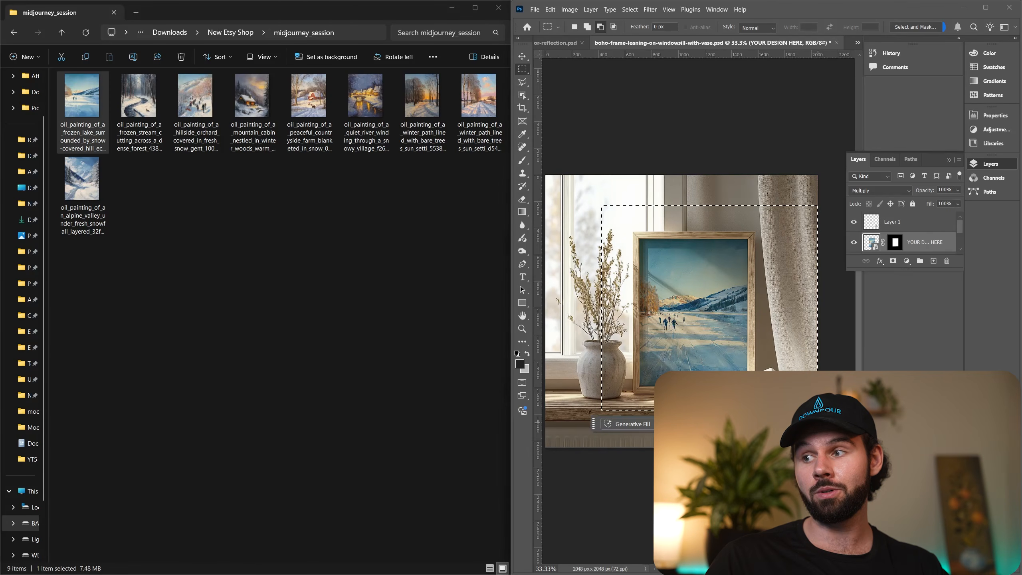
key("ctrl+d")
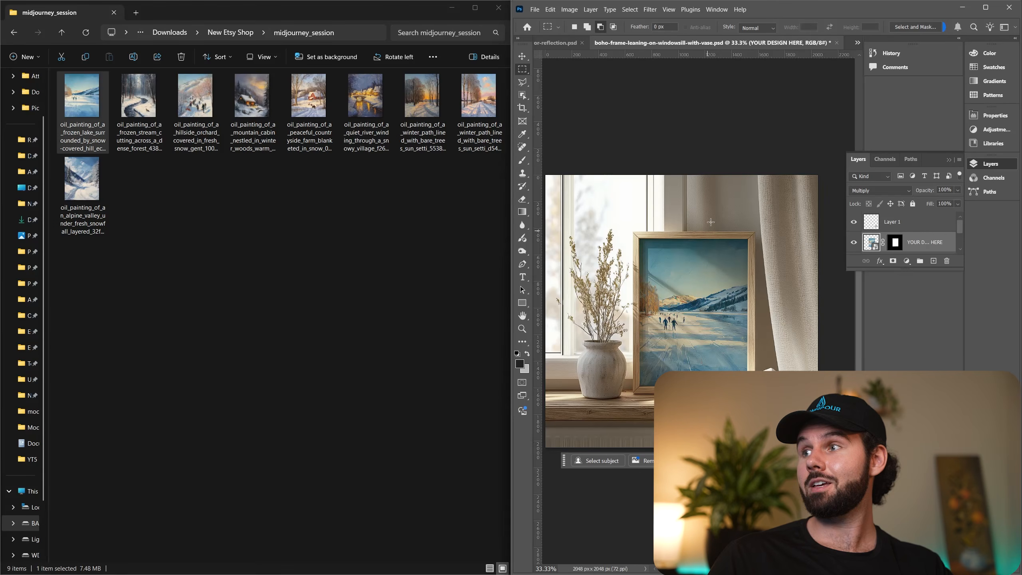
left_click(836, 43)
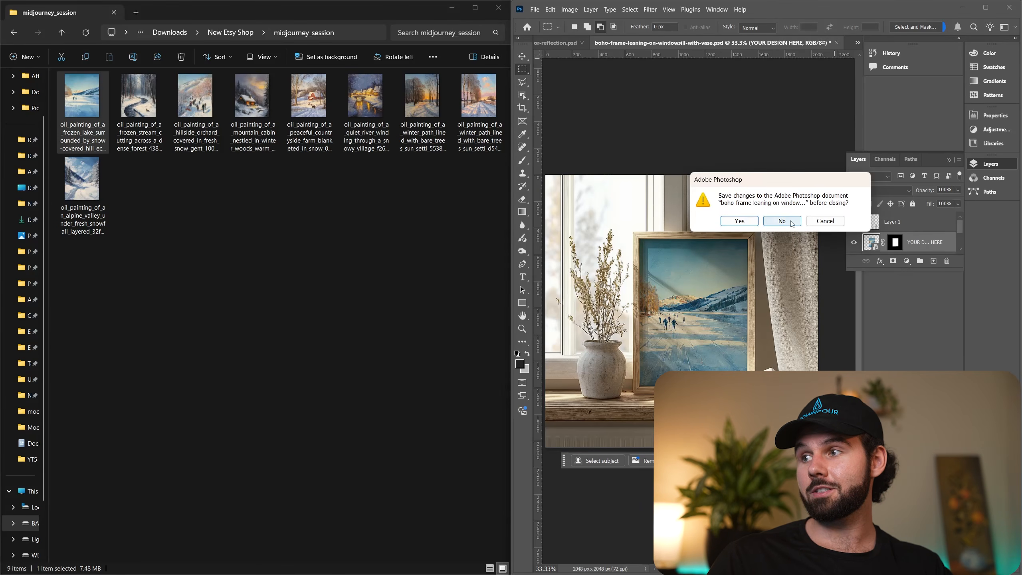
left_click(825, 223)
left_click(554, 44)
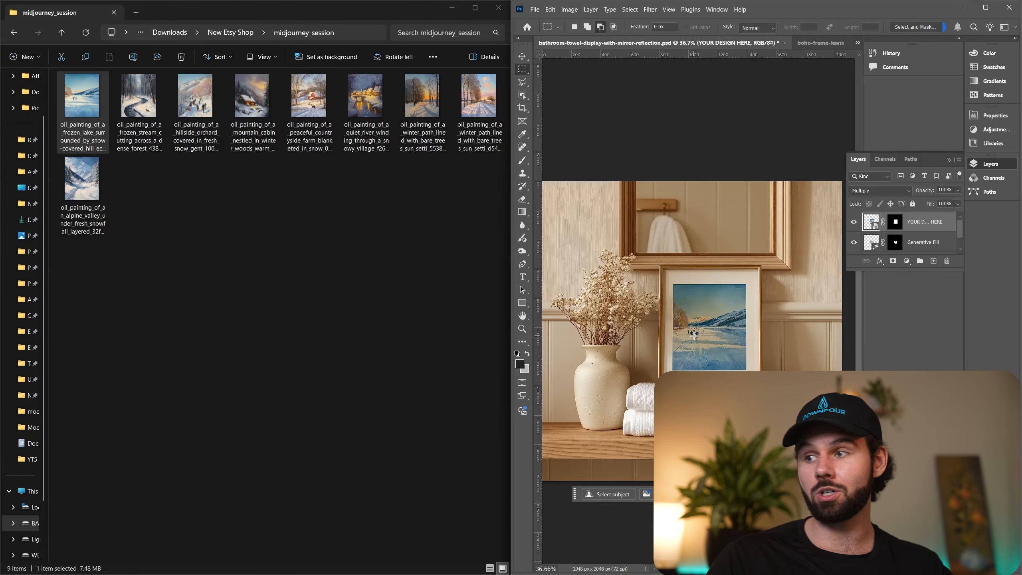
left_click(820, 43)
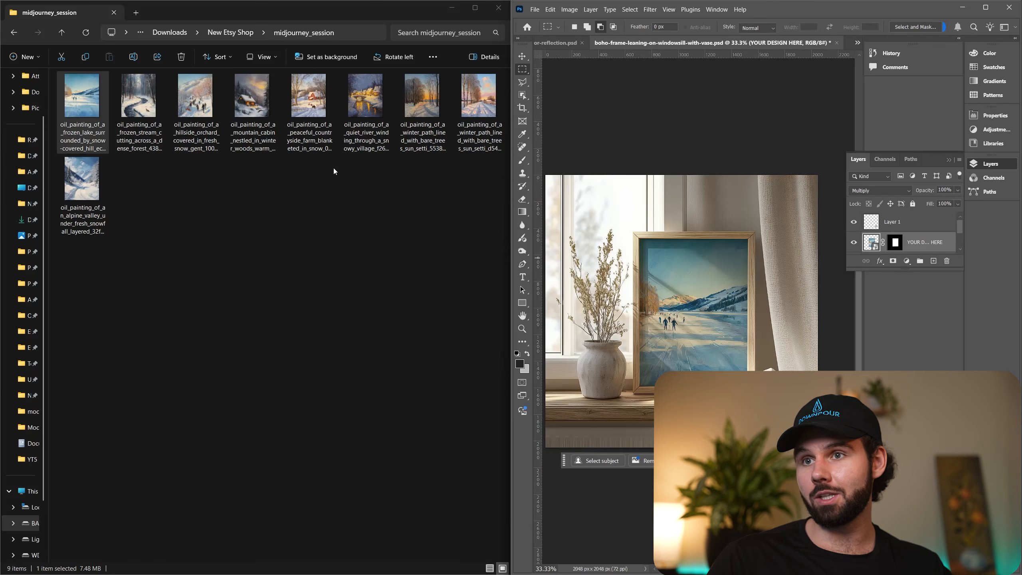
Return File Explorer to the New Etsy Shop folder and close all open mockups in Photoshop without saving changes.
key("alt+Left")
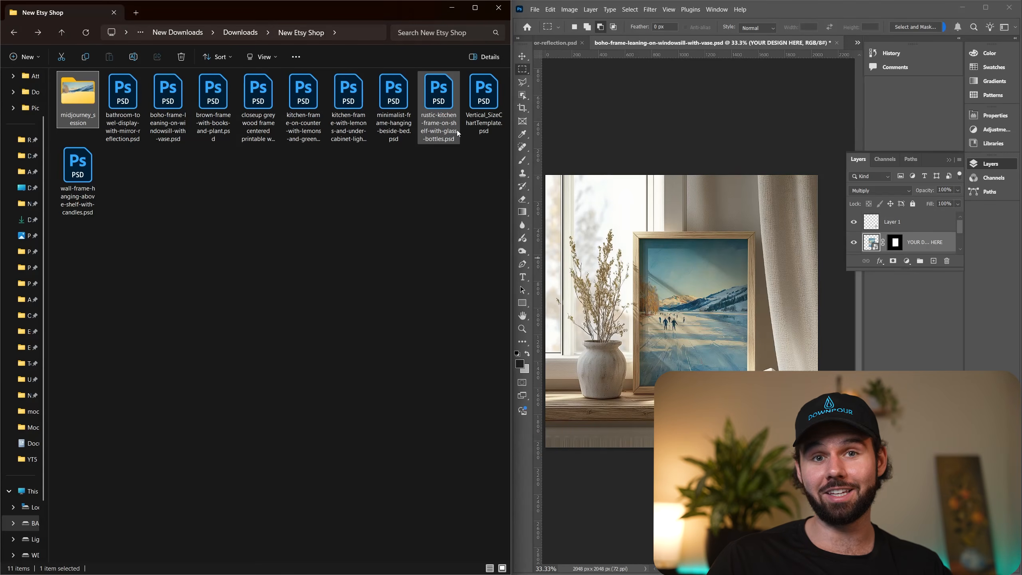
left_click(731, 116)
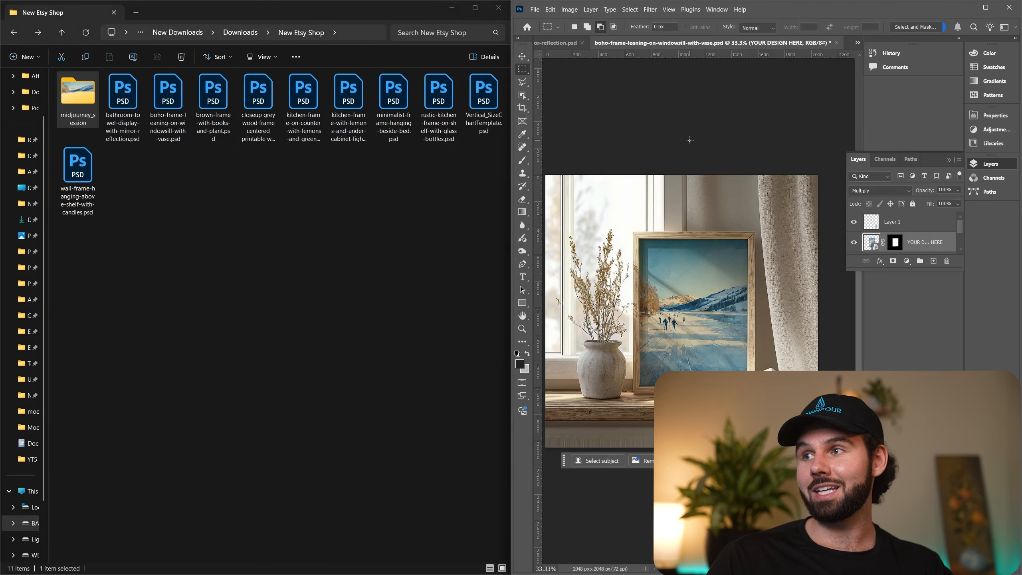
right_click(787, 44)
left_click(817, 68)
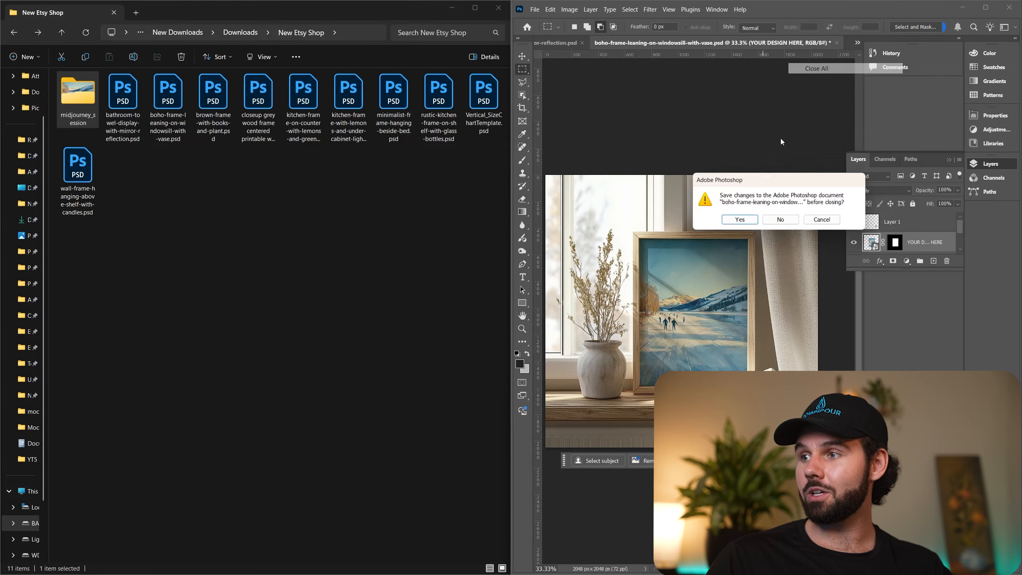
left_click(782, 220)
left_click(796, 222)
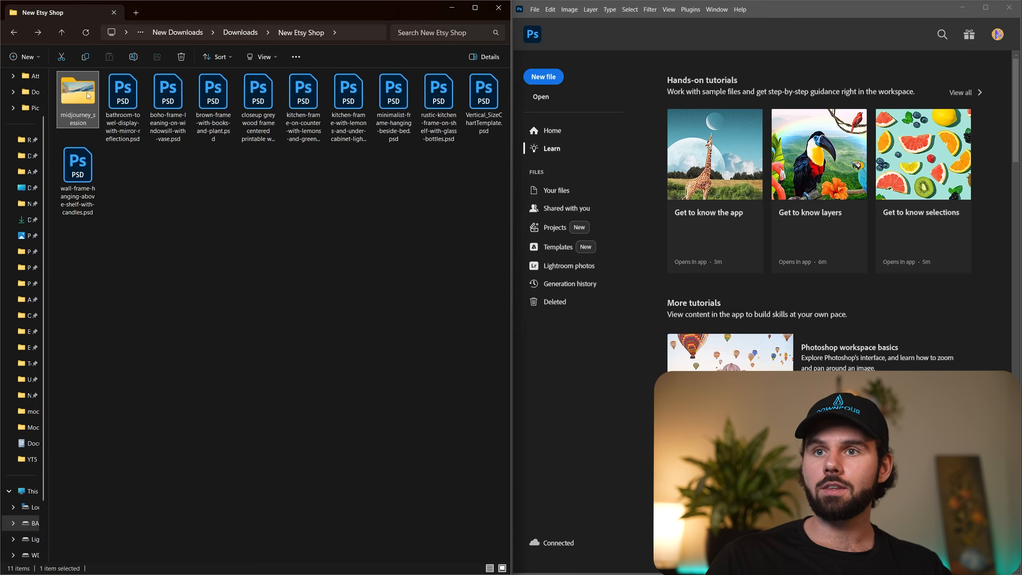
Open the frozen lake painting from midjourney_session as its own Photoshop document and preview a 4:5 (8:10) crop.
double_click(78, 100)
left_click_drag(85, 101, 742, 297)
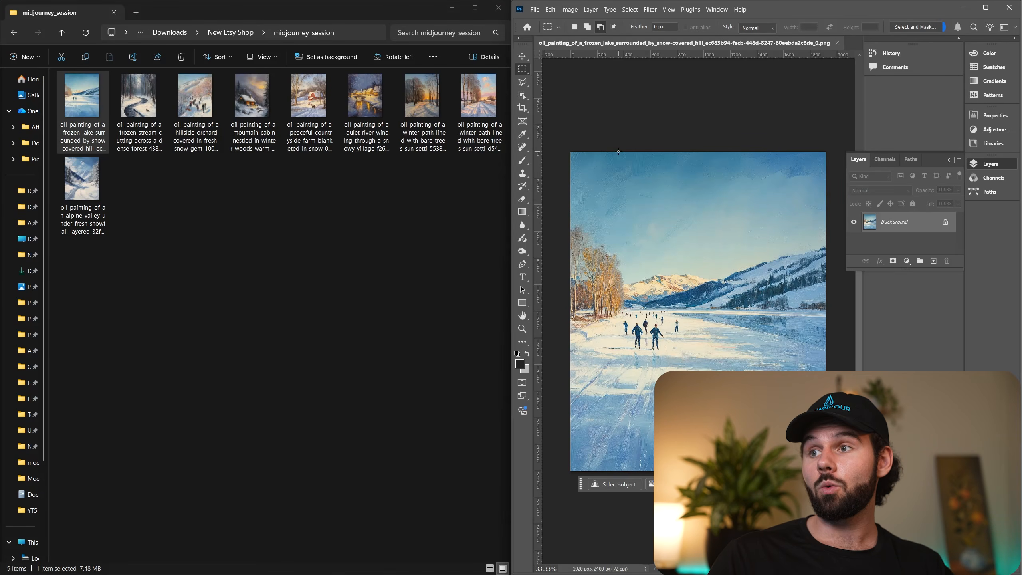
left_click(522, 107)
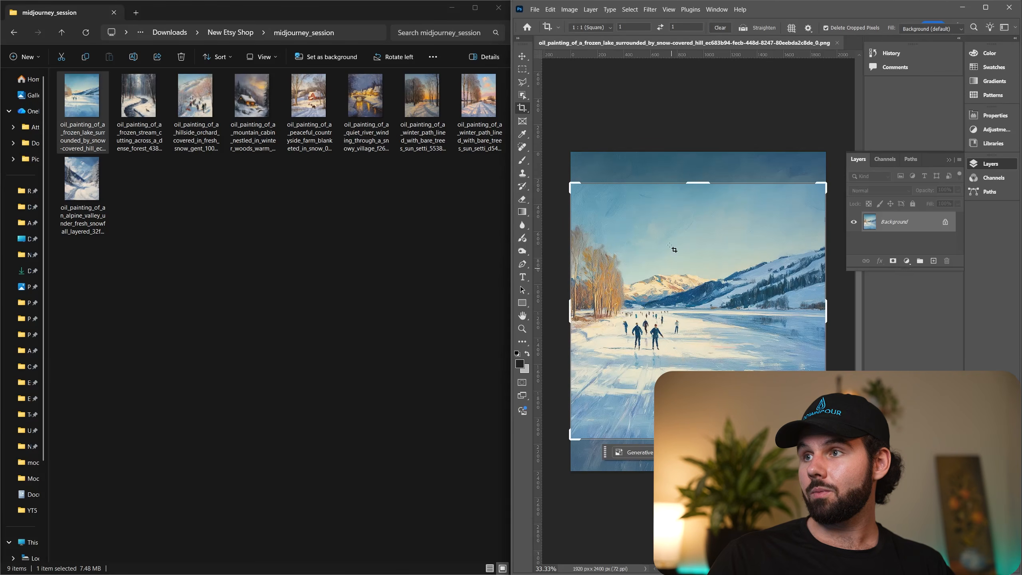
left_click(607, 28)
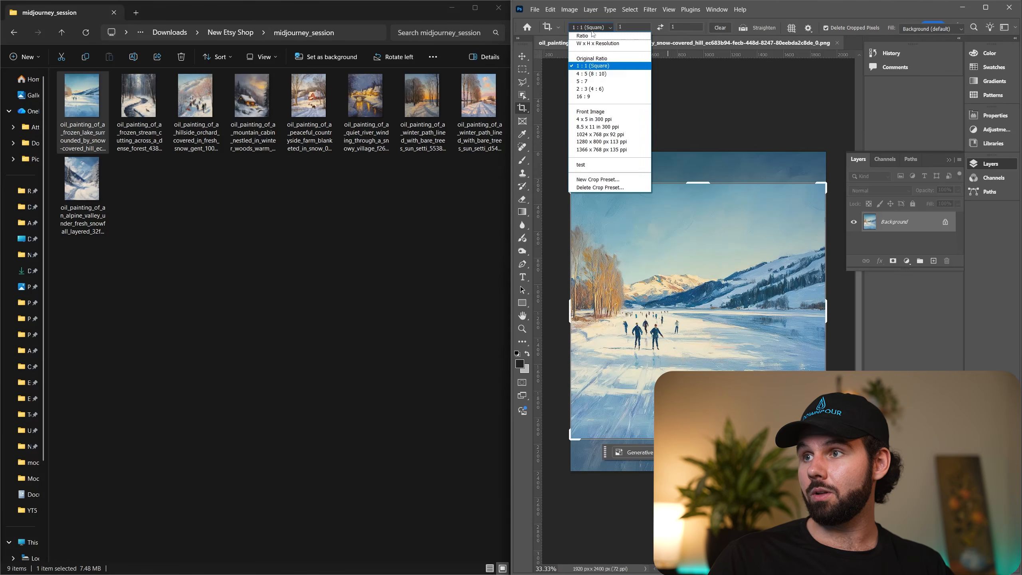
left_click(592, 72)
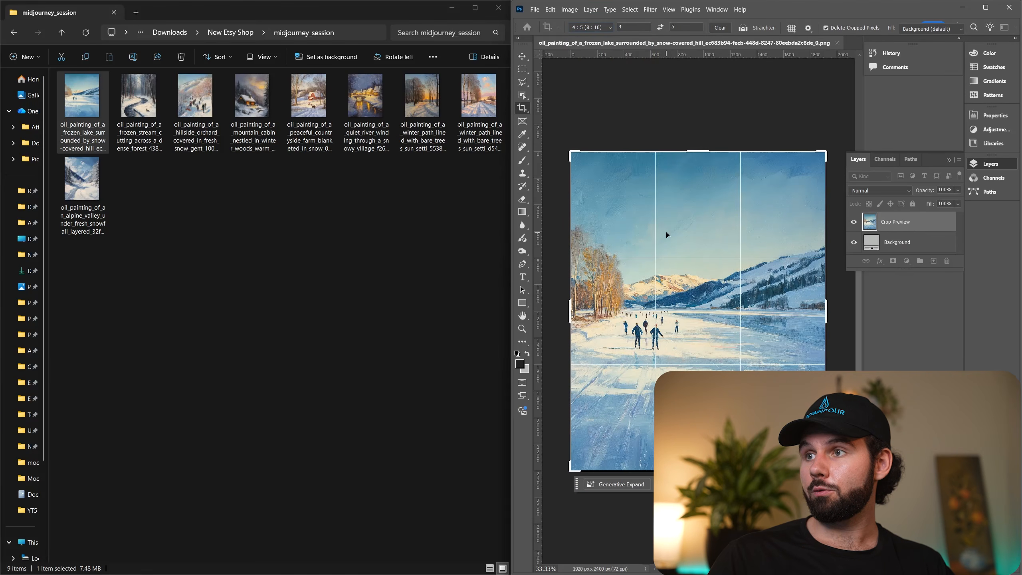
Crop the frozen lake painting to a 5:7 ratio.
left_click(603, 28)
left_click(598, 80)
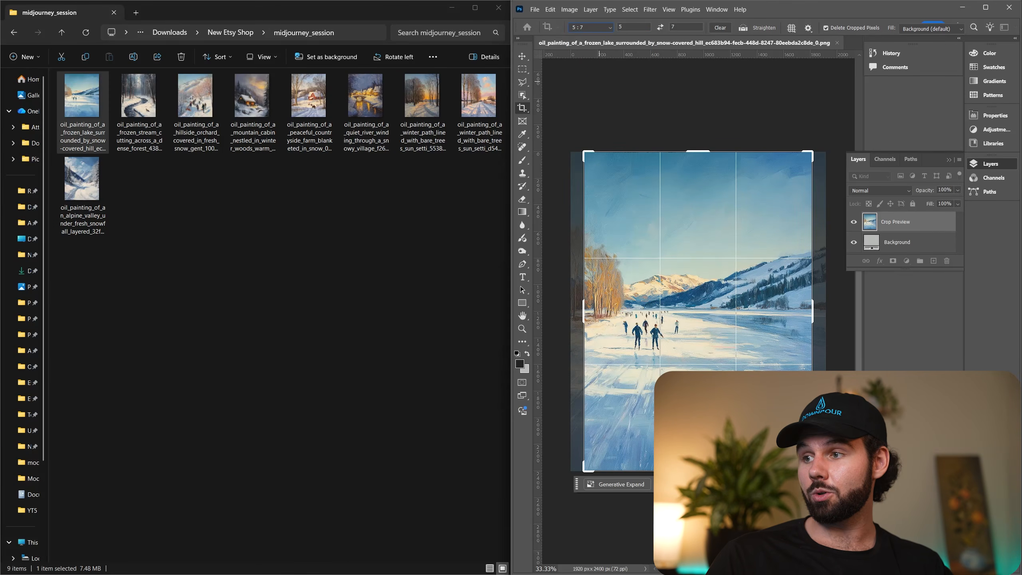
key("Return")
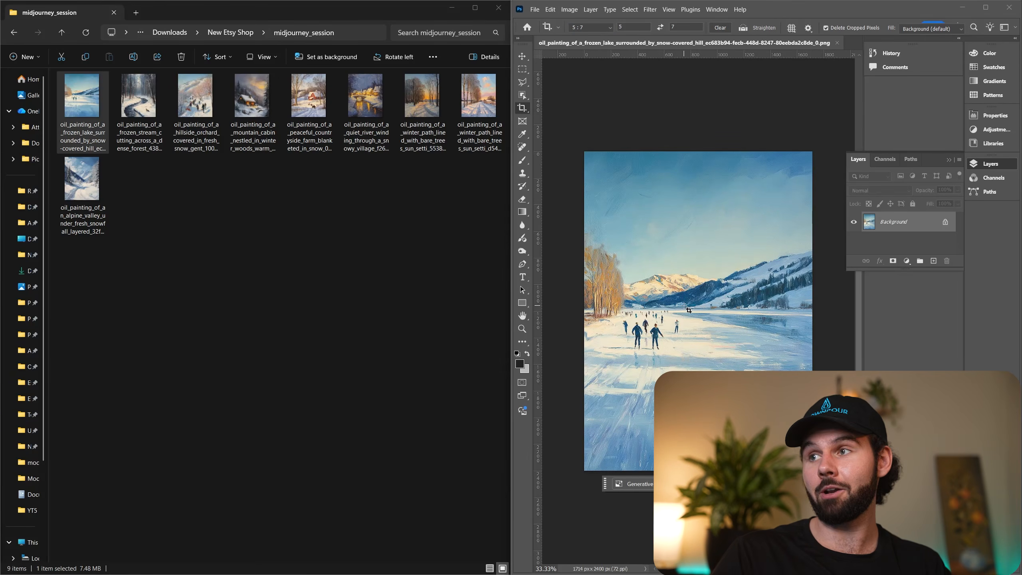
Open the frozen lake painting's Image Size settings, enter an unlinked width of 5600 pixels, and zoom the preview out to inspect the proportions.
left_click(569, 9)
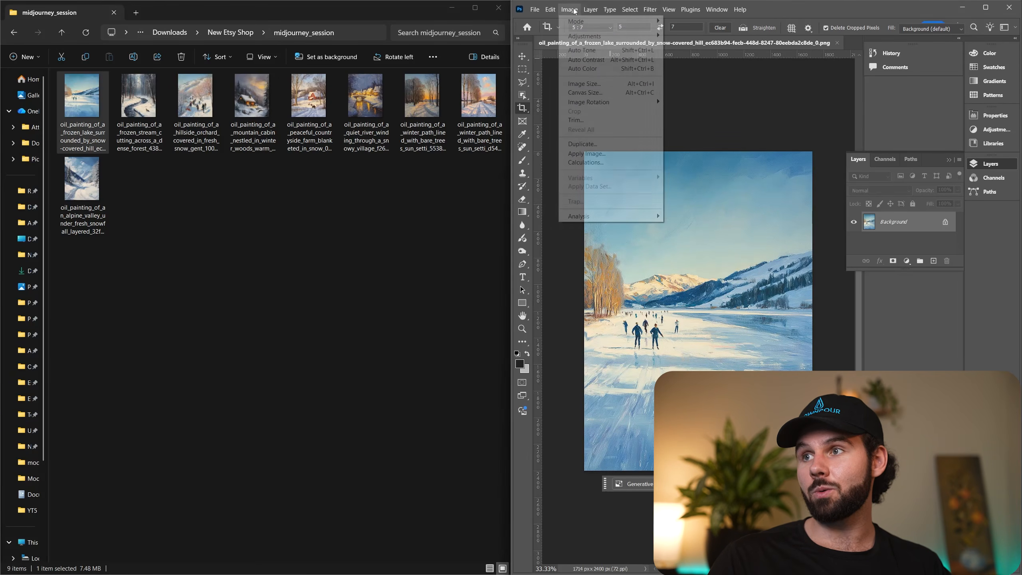
left_click(598, 81)
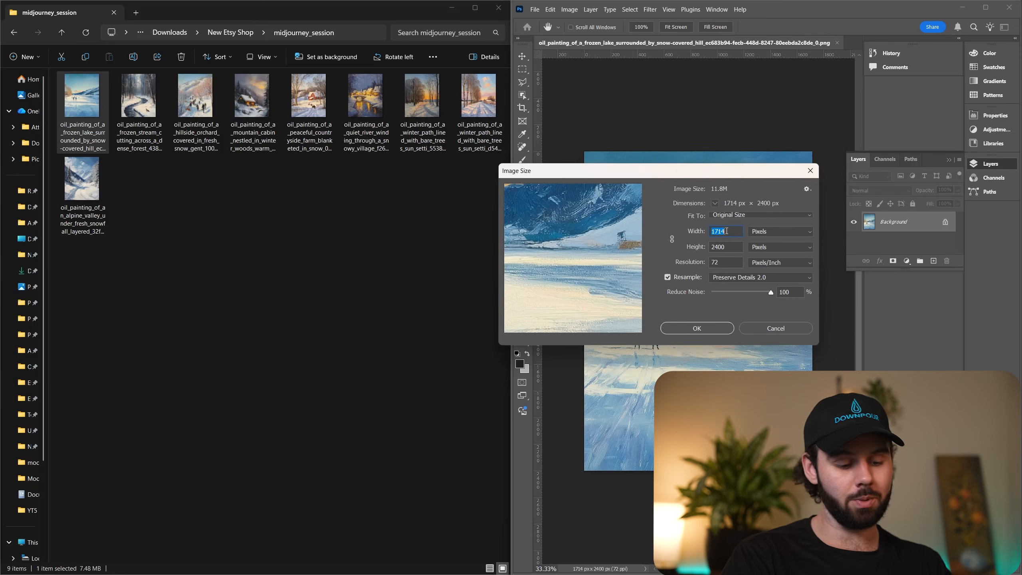
type("5600")
left_click(702, 236)
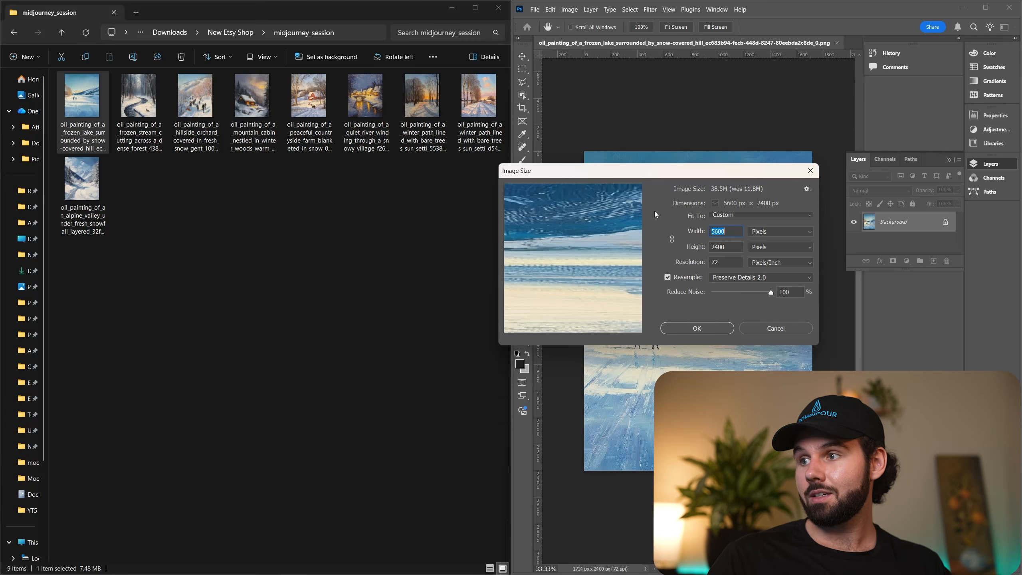
mouse_move(620, 245)
left_click(551, 325)
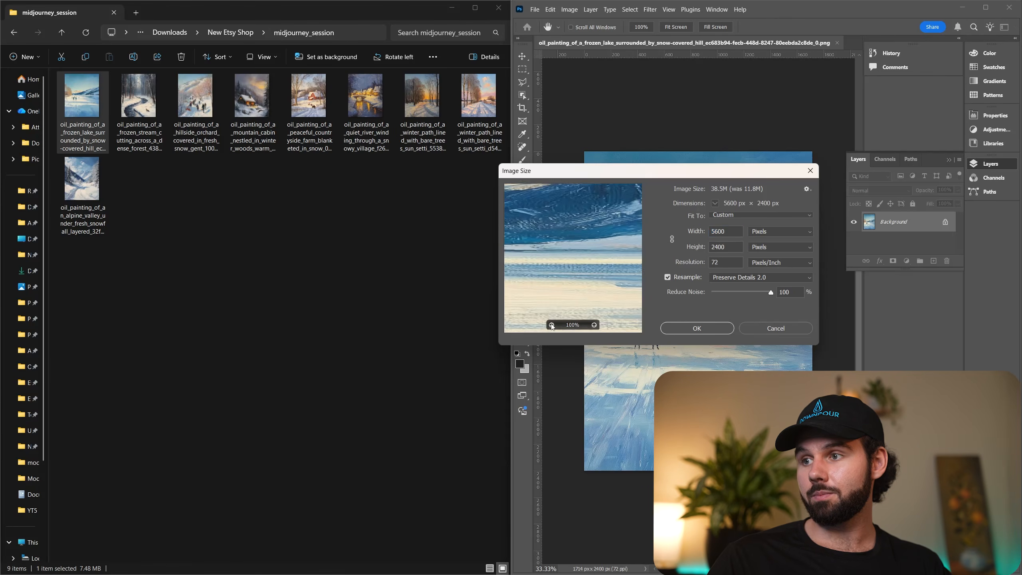
left_click(551, 325)
left_click(552, 325)
left_click(552, 327)
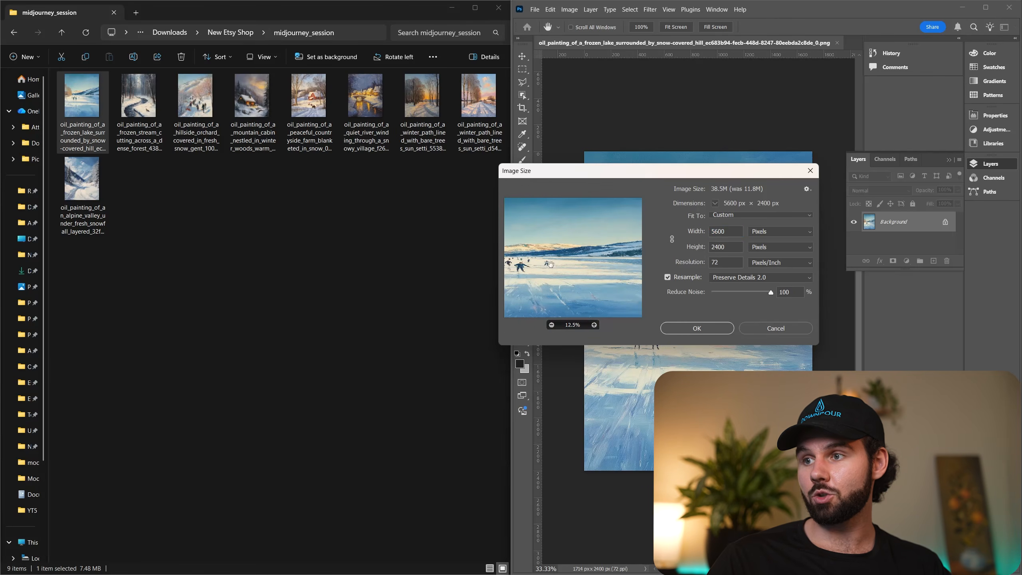
Link width and height, resize the painting to 5600 pixels wide with Preserve Details 2.0, and fit it to the view.
left_click(671, 240)
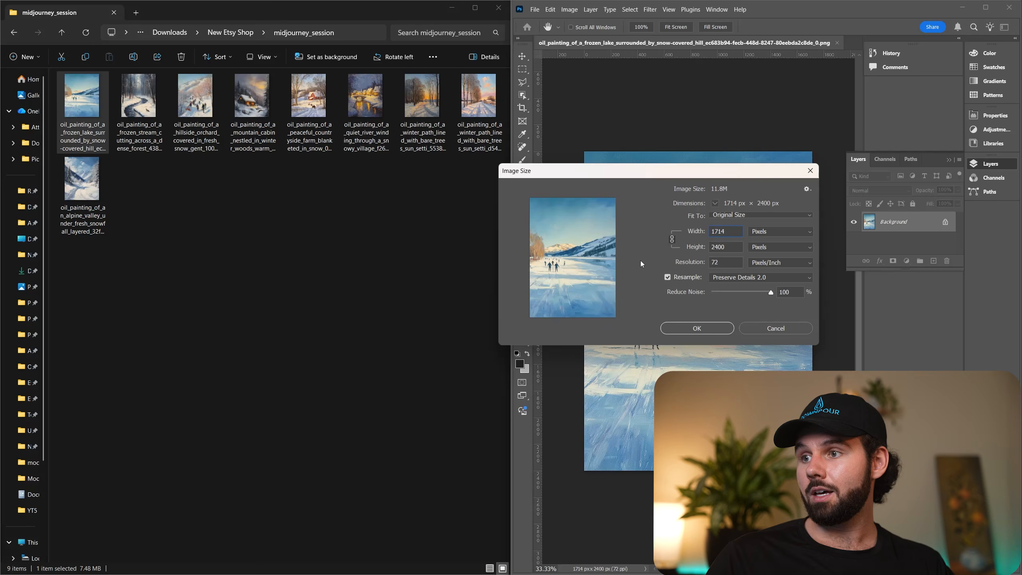
double_click(715, 233)
type("5600")
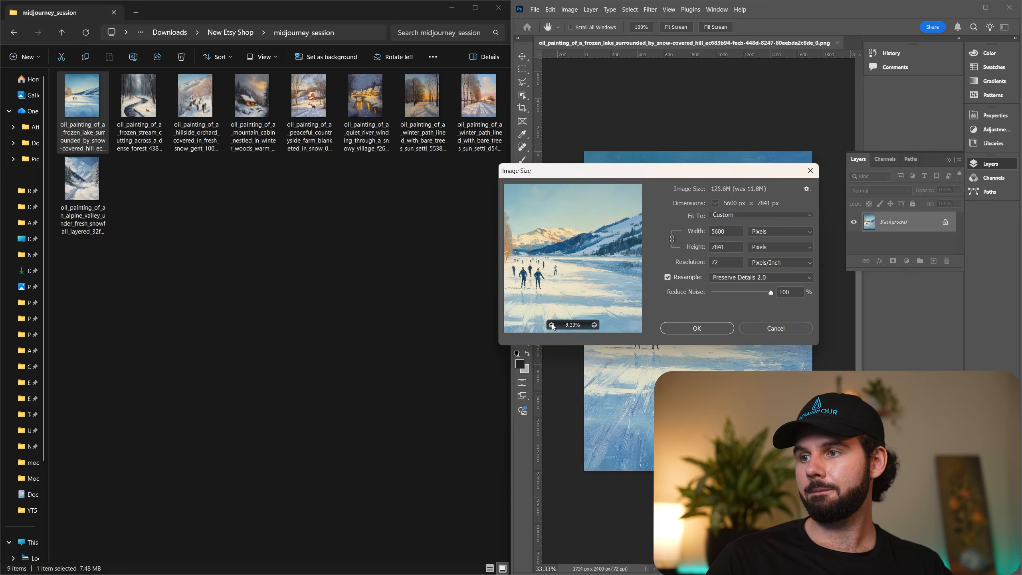
left_click(552, 324)
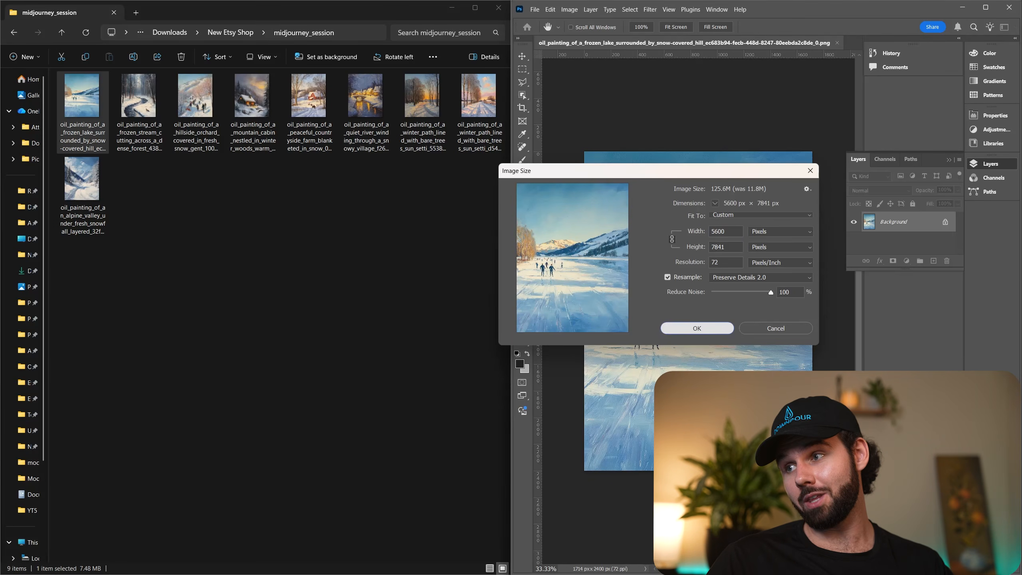
left_click(700, 334)
key("c")
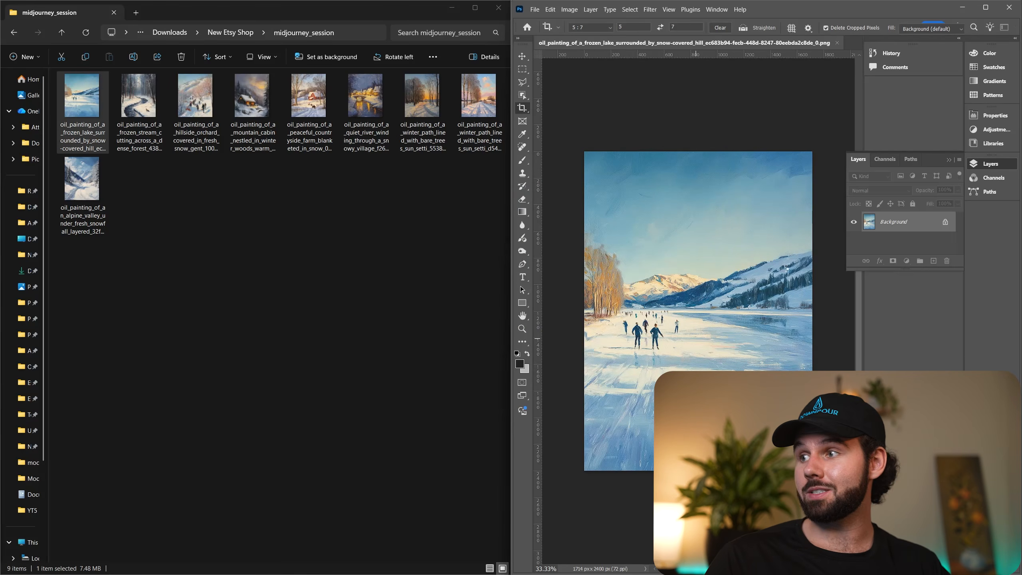
key("ctrl+0")
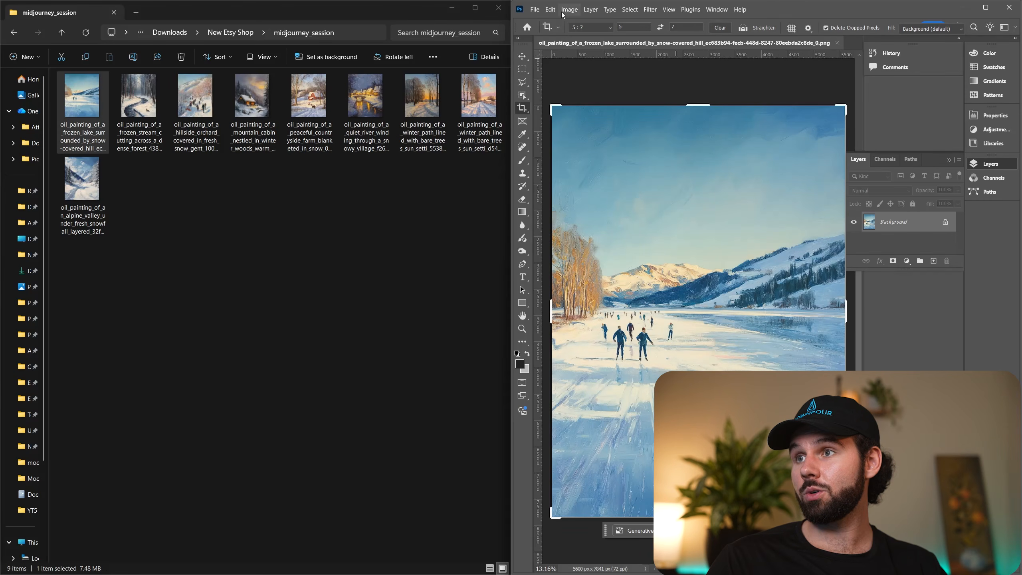
Set up an Export As of the resized painting in JPG format and cancel the export.
left_click(535, 9)
mouse_move(589, 179)
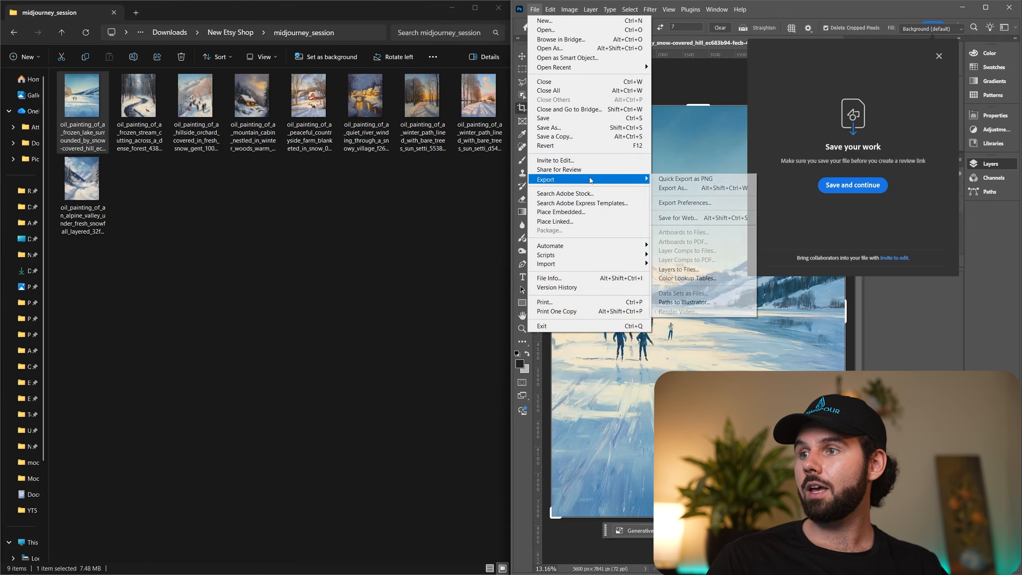
left_click(686, 189)
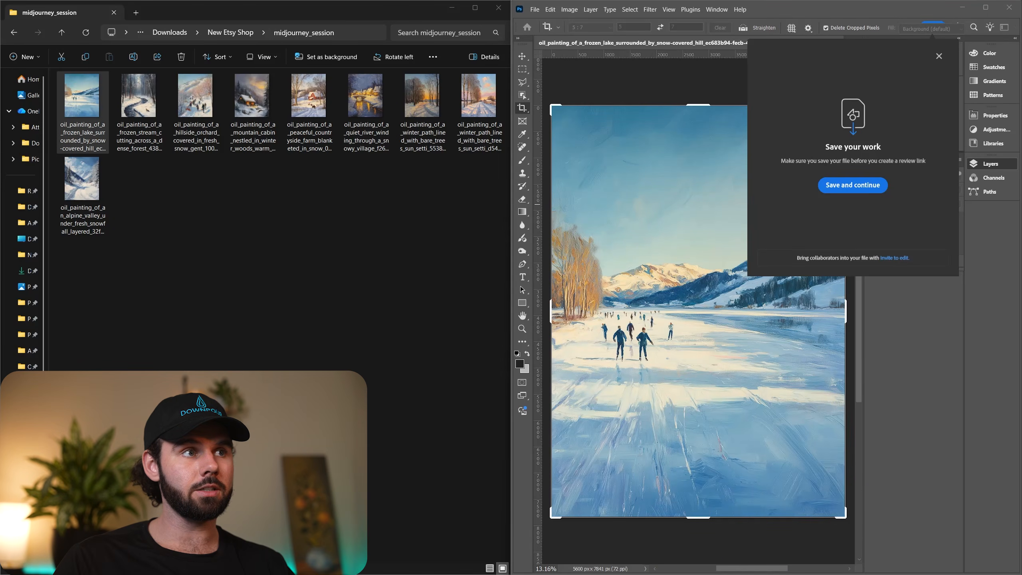
left_click_drag(0, 42, 186, 42)
left_click_drag(621, 76, 637, 95)
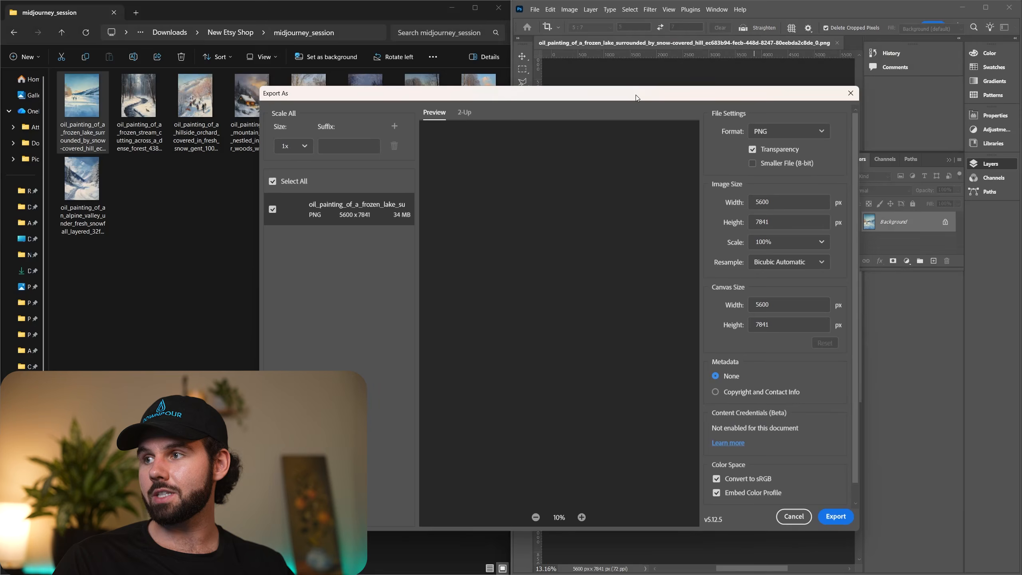
left_click(788, 135)
left_click(791, 162)
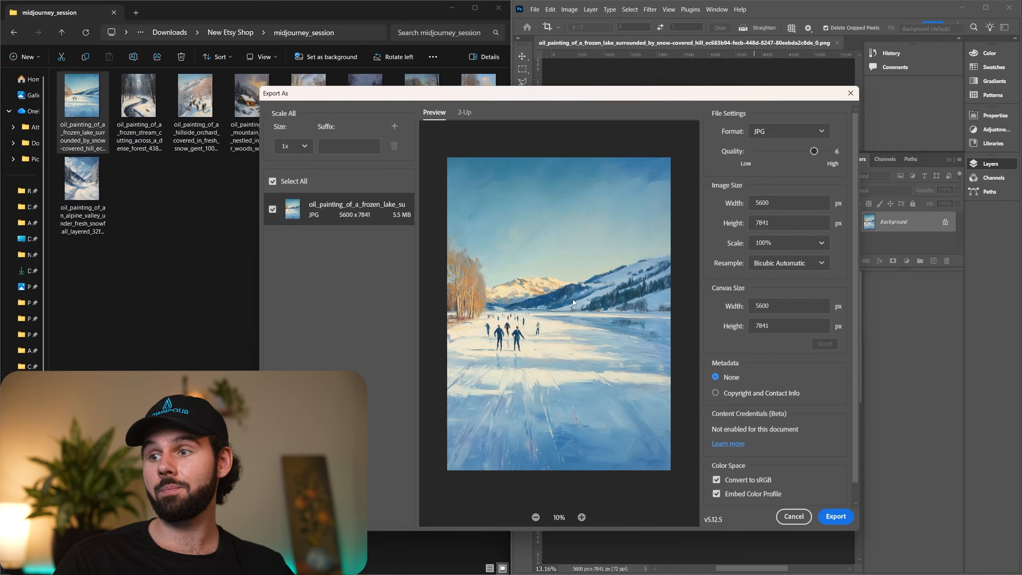
left_click(794, 516)
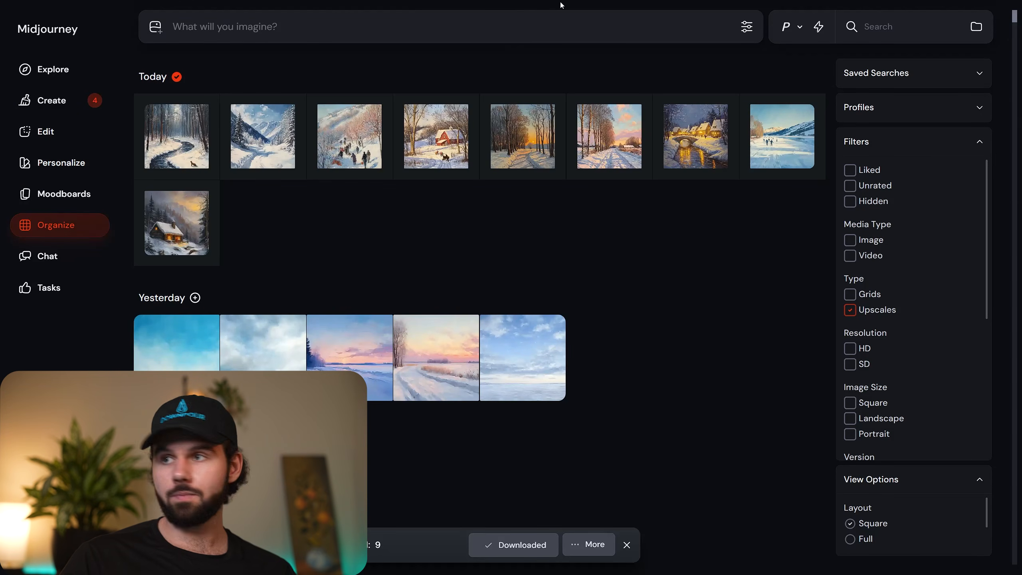
Switch to the browser's Christmas Tree with Ornaments listing on Etsy and examine the included file sizes and print ratios.
left_click(511, 32)
left_click(288, 10)
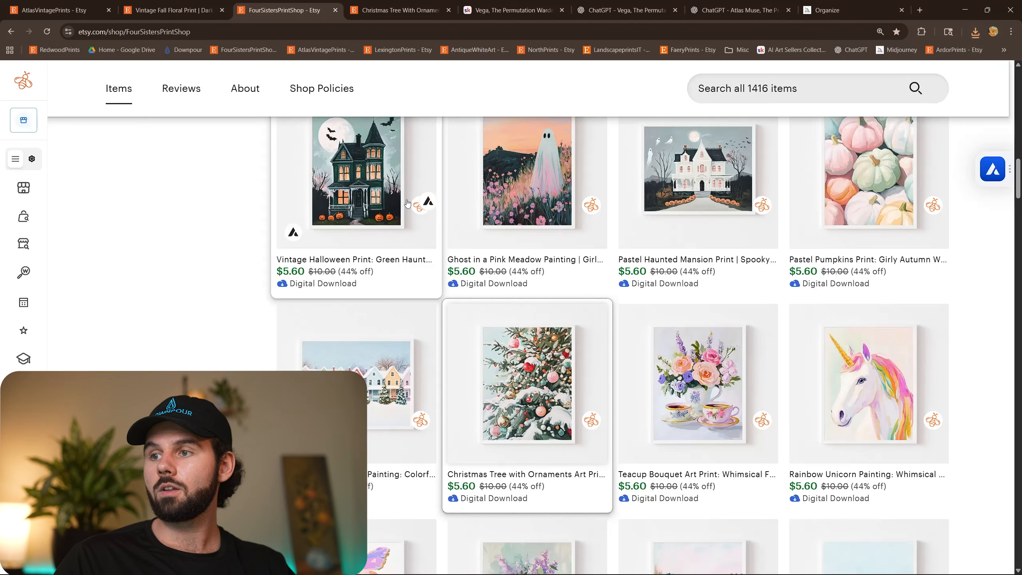
left_click(400, 10)
scroll(523, 282, "down", 3)
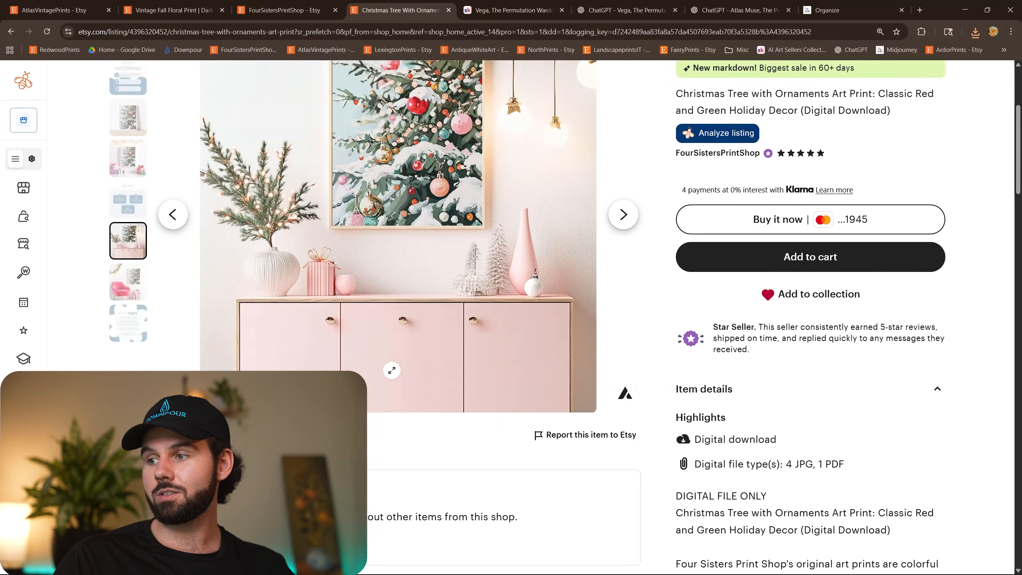
scroll(721, 278, "down", 10)
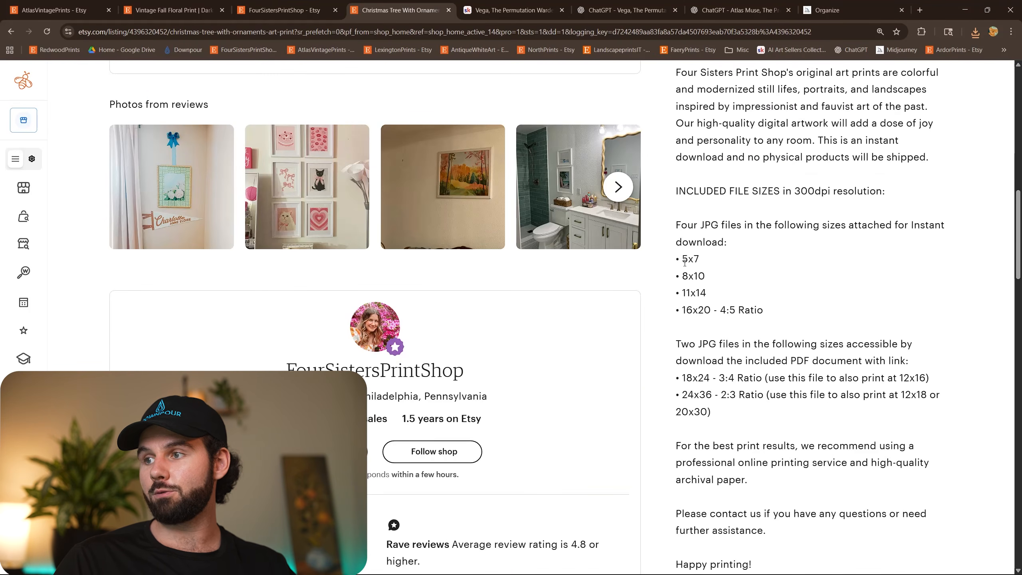
left_click_drag(685, 262, 783, 313)
left_click(784, 312)
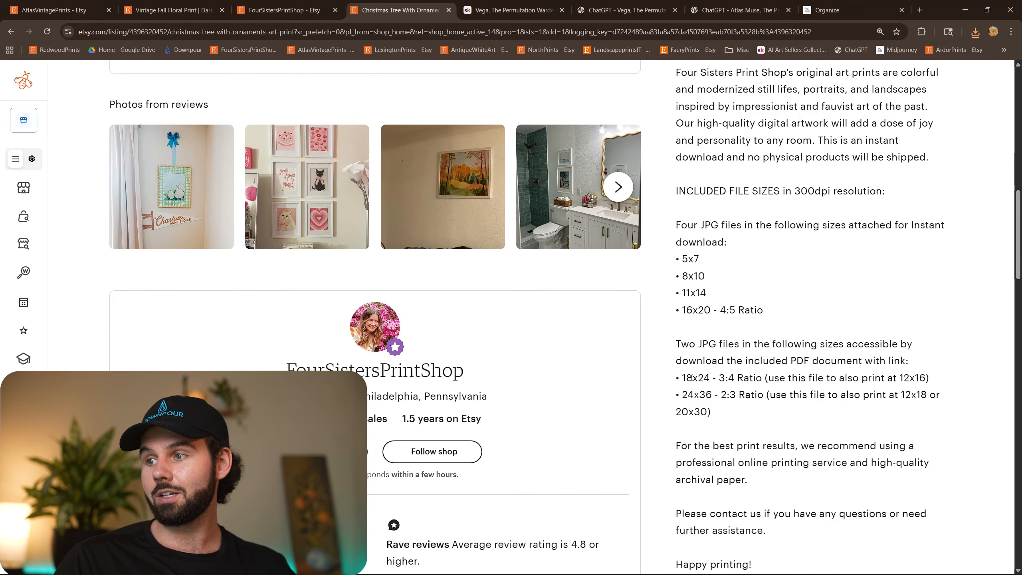
left_click_drag(689, 378, 737, 396)
left_click(742, 397)
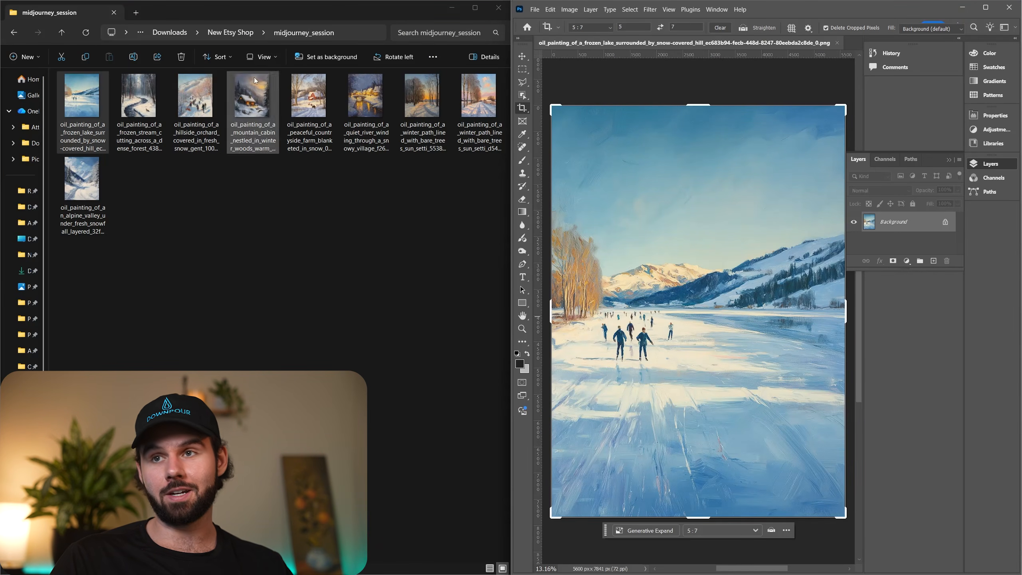
Show the New Etsy Shop folder, reopen midjourney_session in File Explorer, and close the frozen lake painting in Photoshop.
left_click(228, 32)
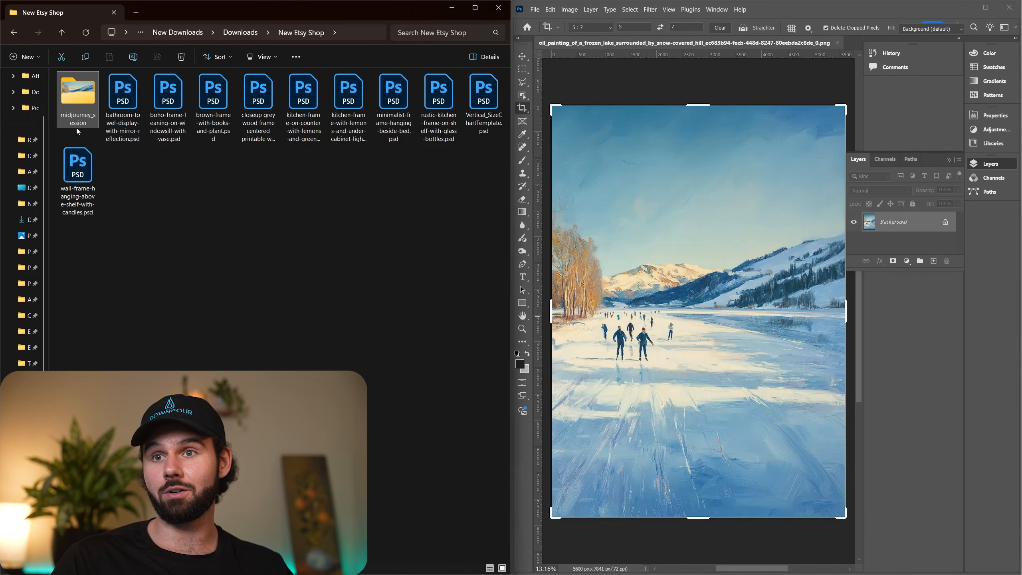
double_click(79, 112)
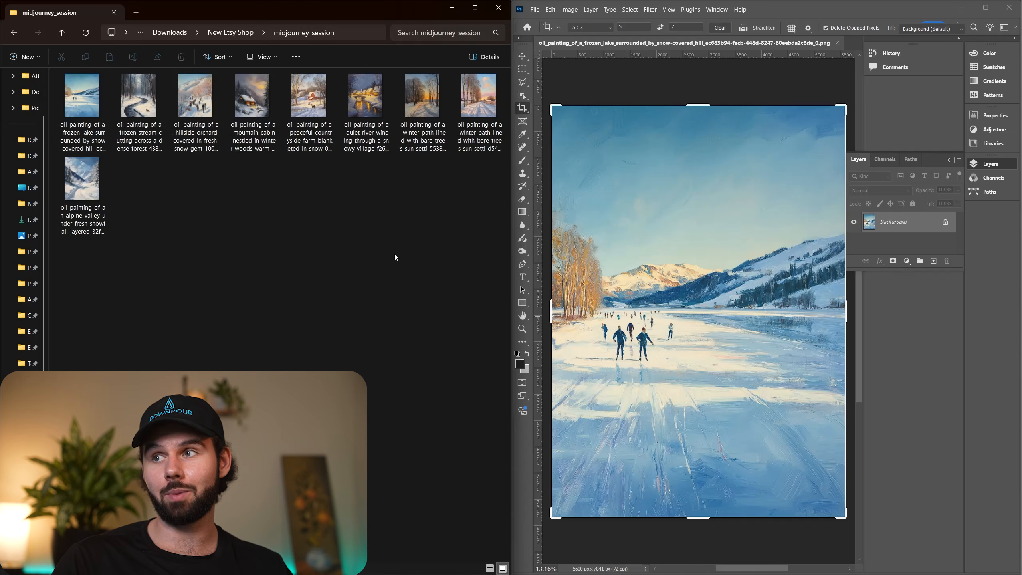
left_click(837, 43)
left_click(790, 220)
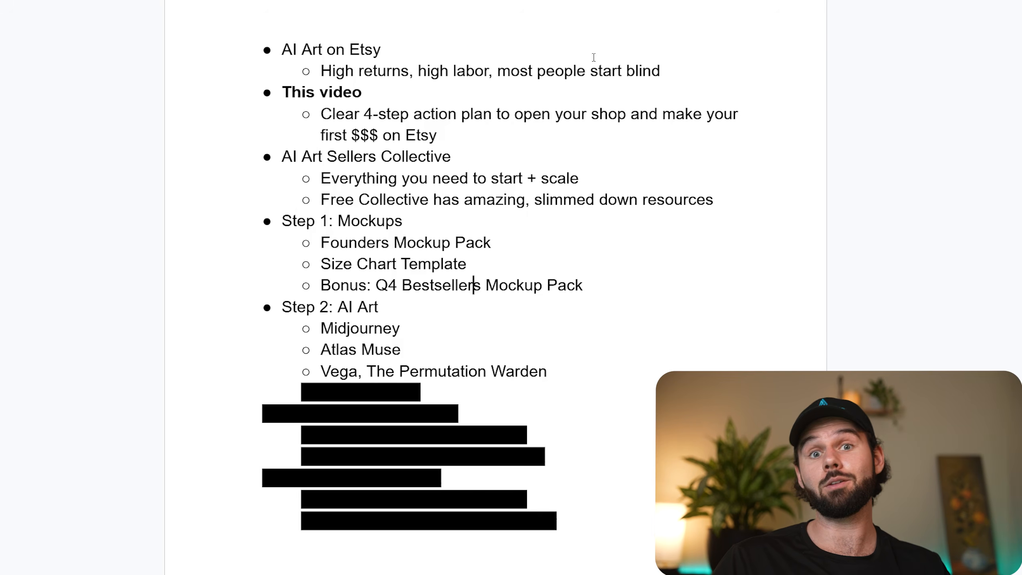
Switch to the video outline document and remove the black highlight covering the Prompt Drops item under Step 2: AI Art.
left_click(533, 285)
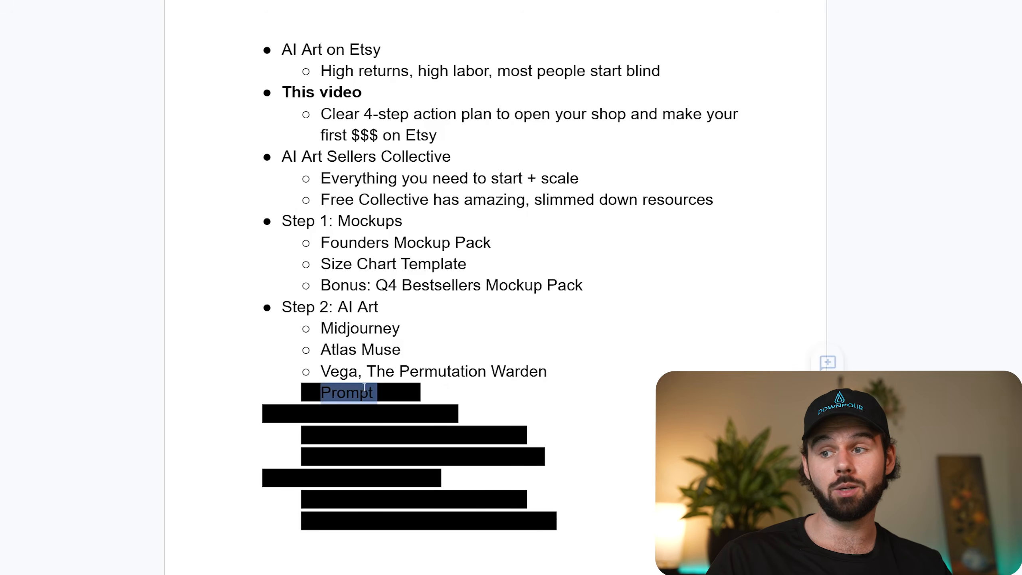
triple_click(358, 399)
left_click(521, 0)
left_click(537, 0)
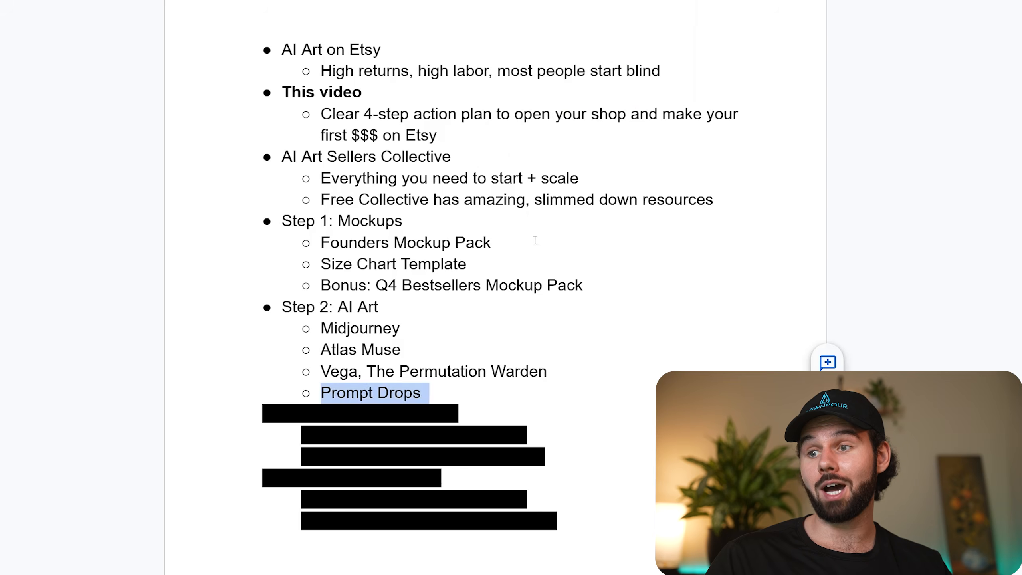
left_click(535, 241)
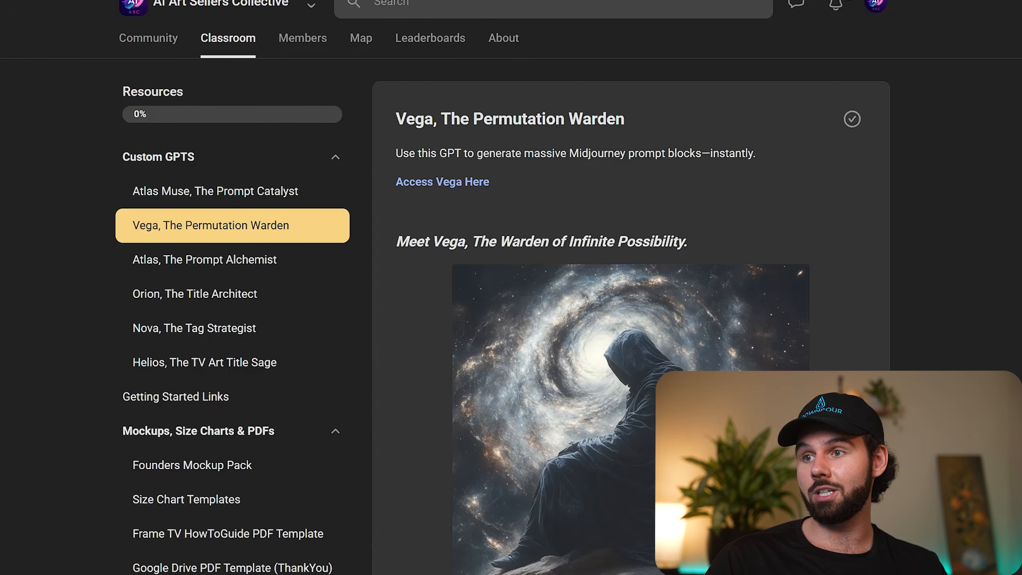
Switch to the AI Art Sellers Collective community on Skool, filter the posts by AI Art Showcase, and browse the prompt drops.
left_click(165, 48)
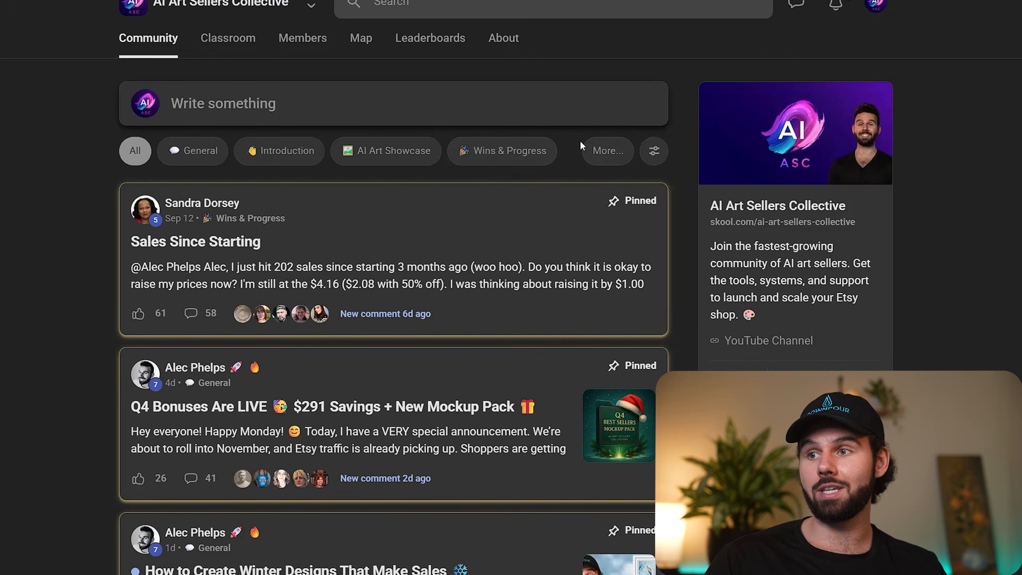
left_click(354, 155)
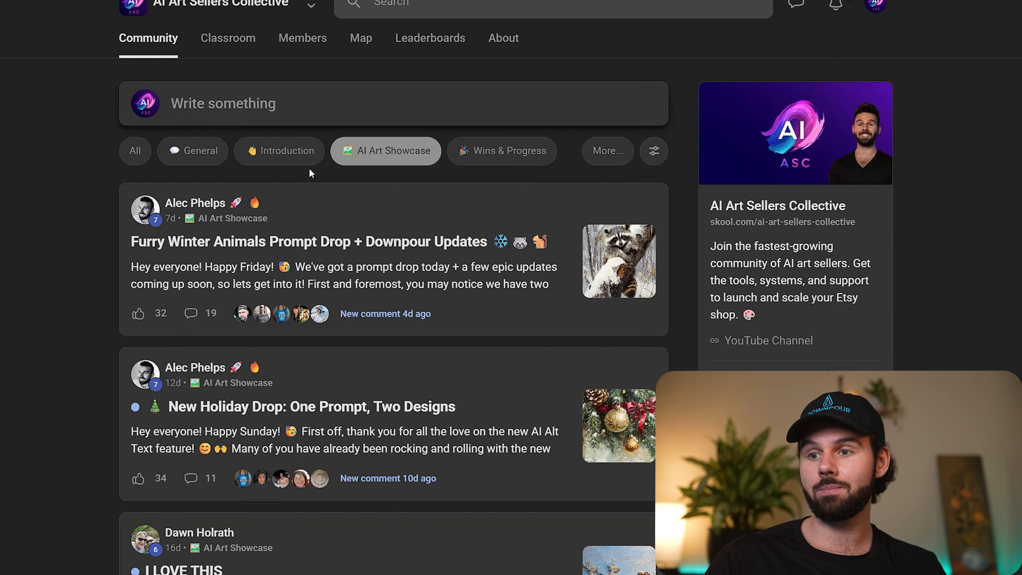
scroll(612, 297, "down", 10)
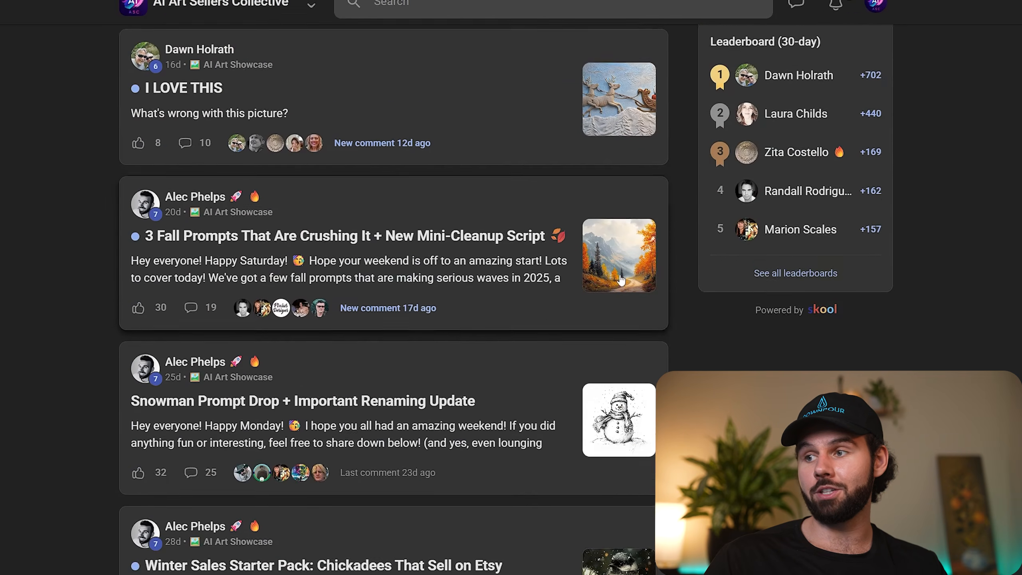
scroll(620, 279, "down", 9)
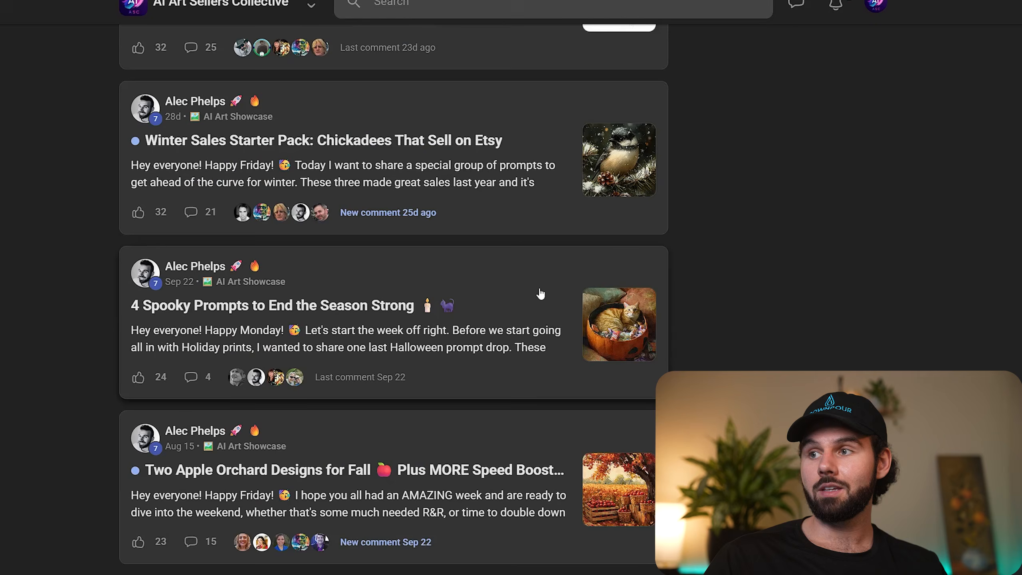
Open the Winter Sales Starter Pack chickadees post, expand its full text, read the three image prompts, and close the post.
left_click(440, 220)
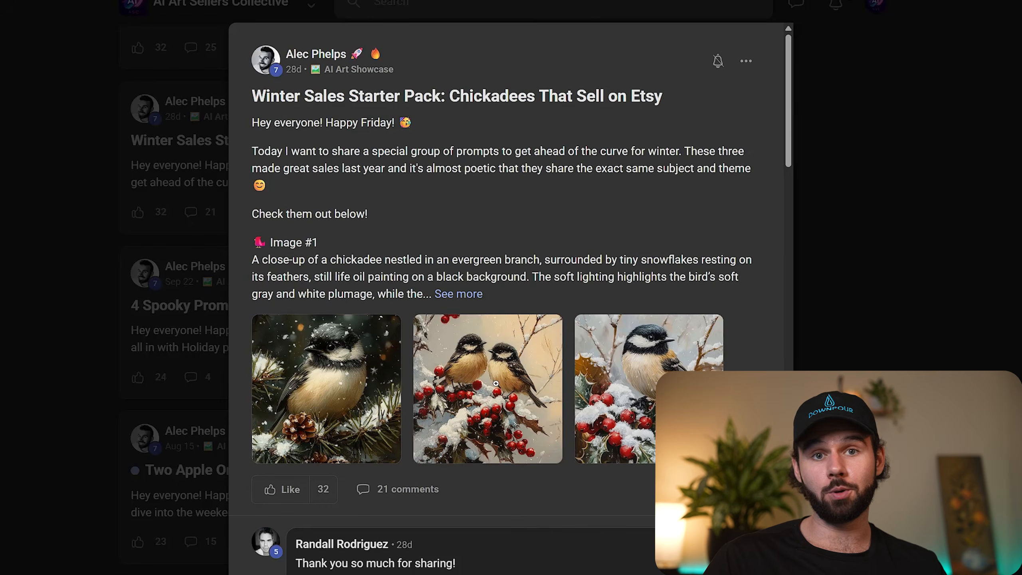
left_click(458, 294)
scroll(283, 219, "down", 8)
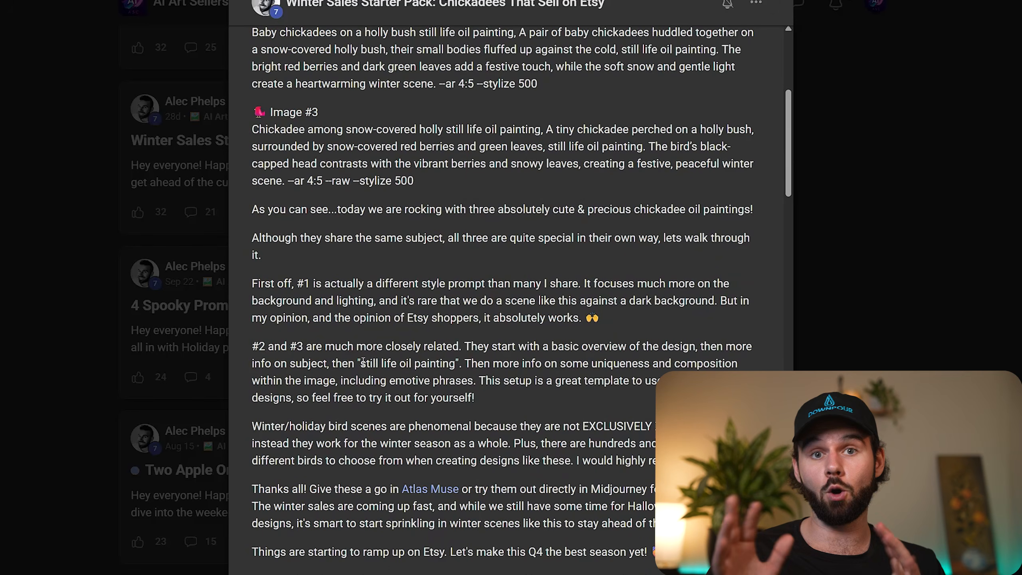
scroll(397, 349, "up", 3)
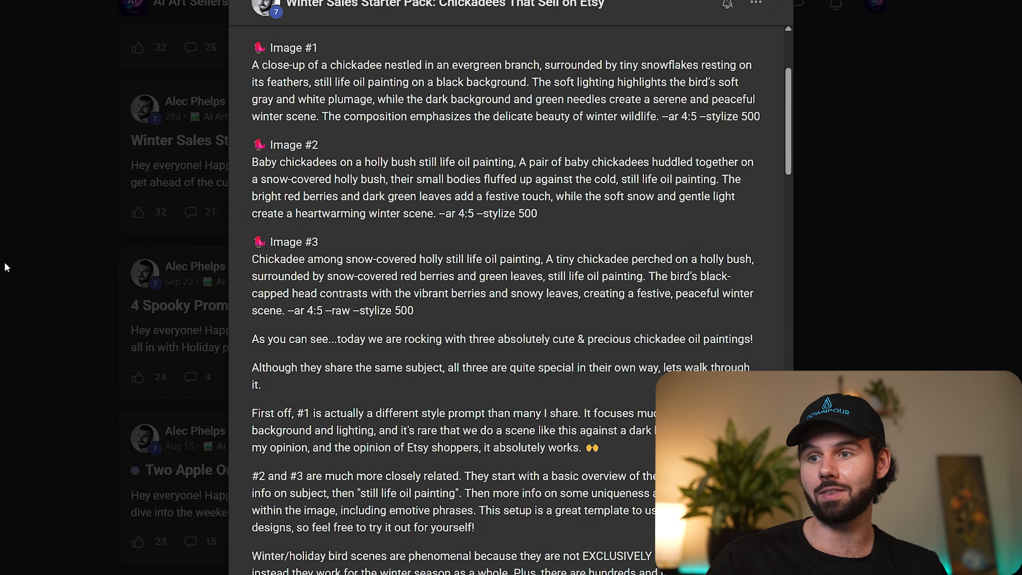
left_click(8, 268)
Browse the older seasonal prompt posts in the AI Art Showcase category.
scroll(364, 298, "down", 8)
scroll(581, 351, "down", 20)
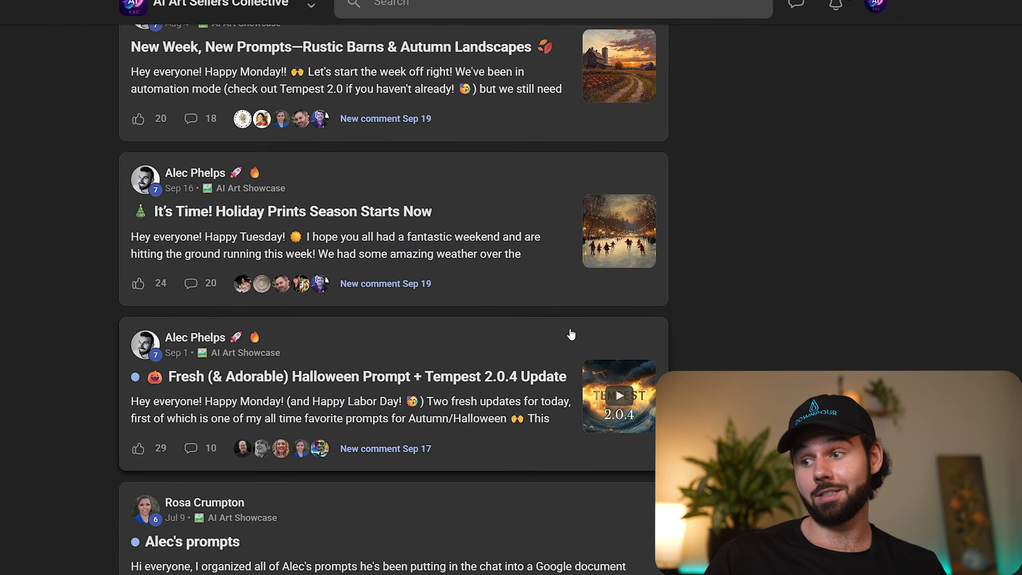
scroll(572, 332, "up", 20)
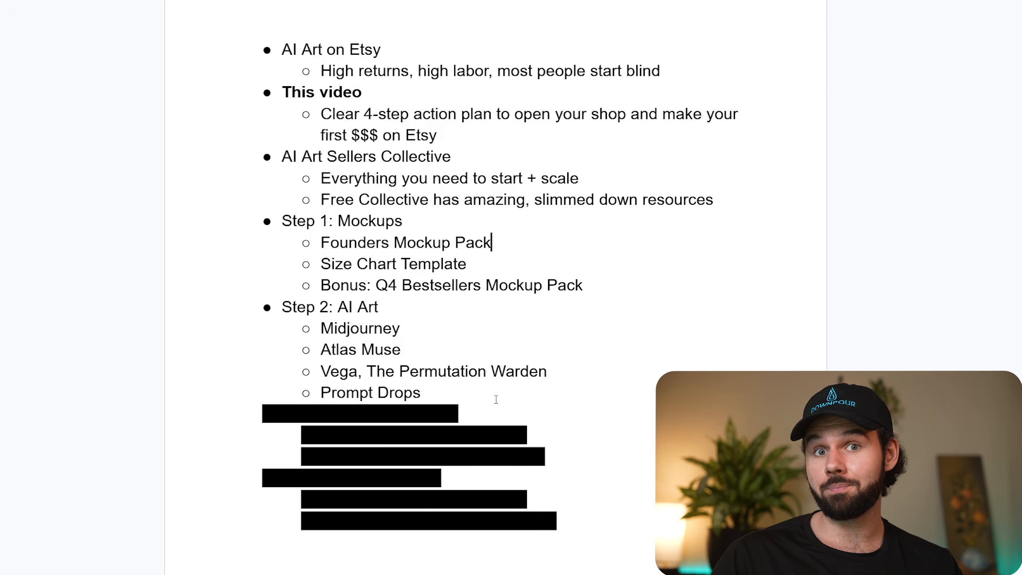
Remove the black highlight from the Step 3: Creating Listings and Manual Method: One-by-one lines of the outline.
left_click_drag(463, 413, 297, 412)
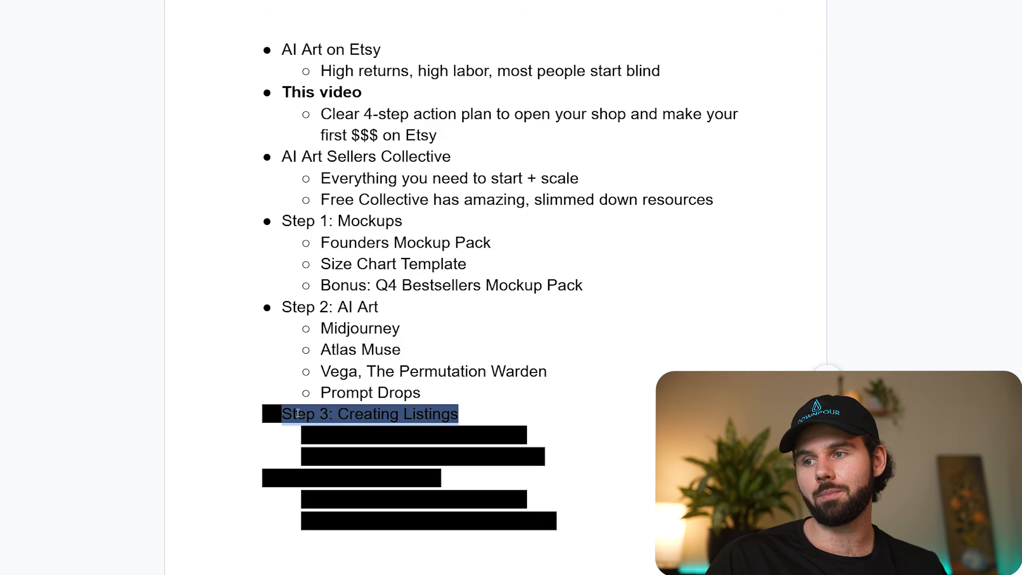
left_click(552, 257)
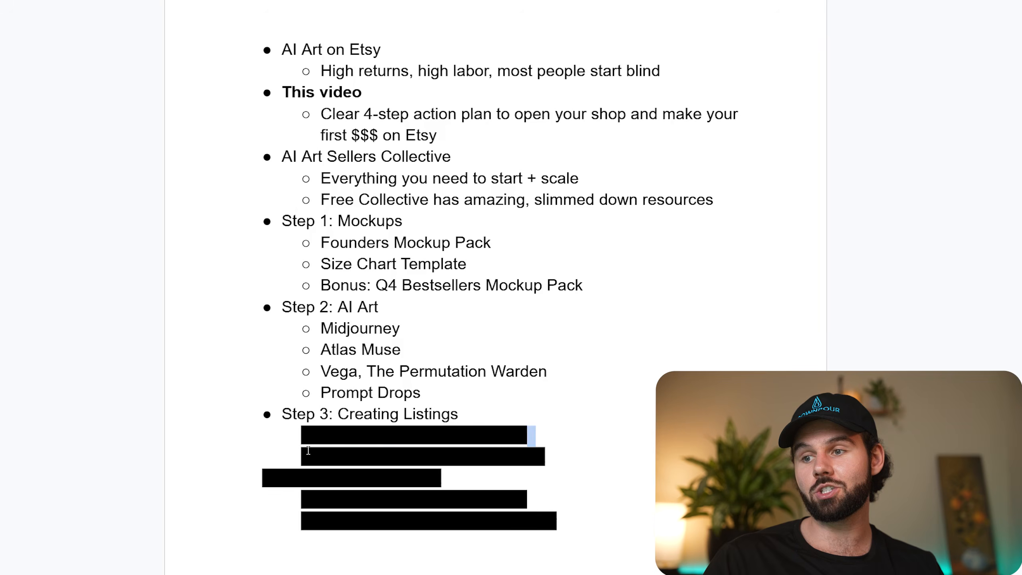
left_click_drag(528, 436, 298, 436)
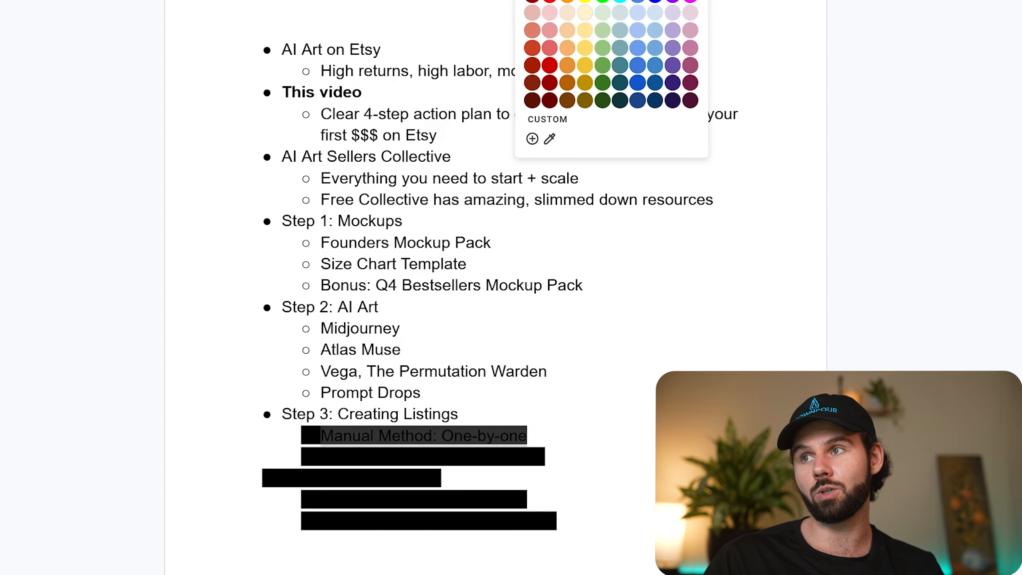
left_click(550, 200)
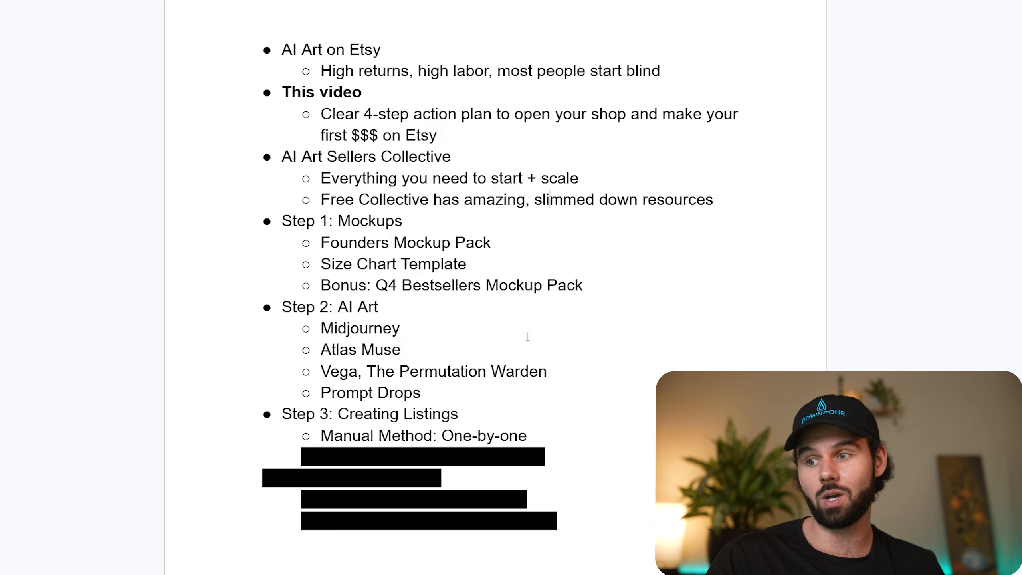
Remove the black highlight covering the One-click Automation: Tempest item under Step 3.
left_click_drag(570, 456, 318, 462)
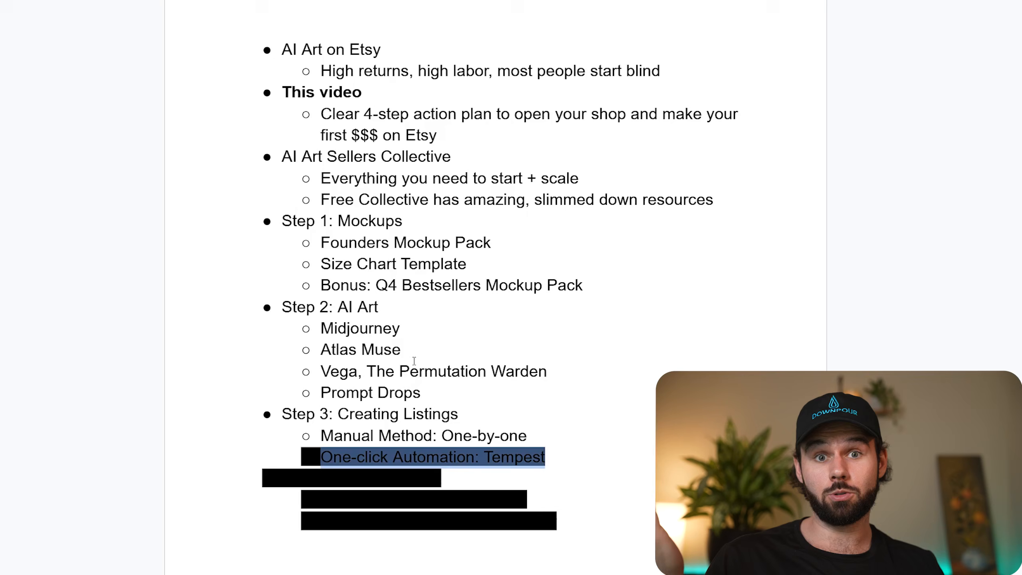
left_click(522, 0)
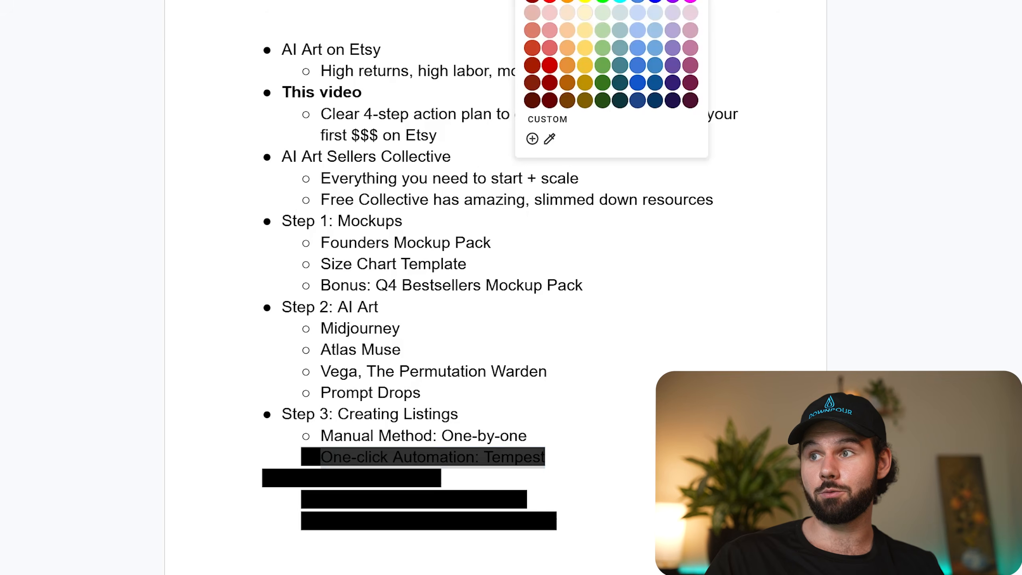
left_click(539, 0)
left_click(498, 202)
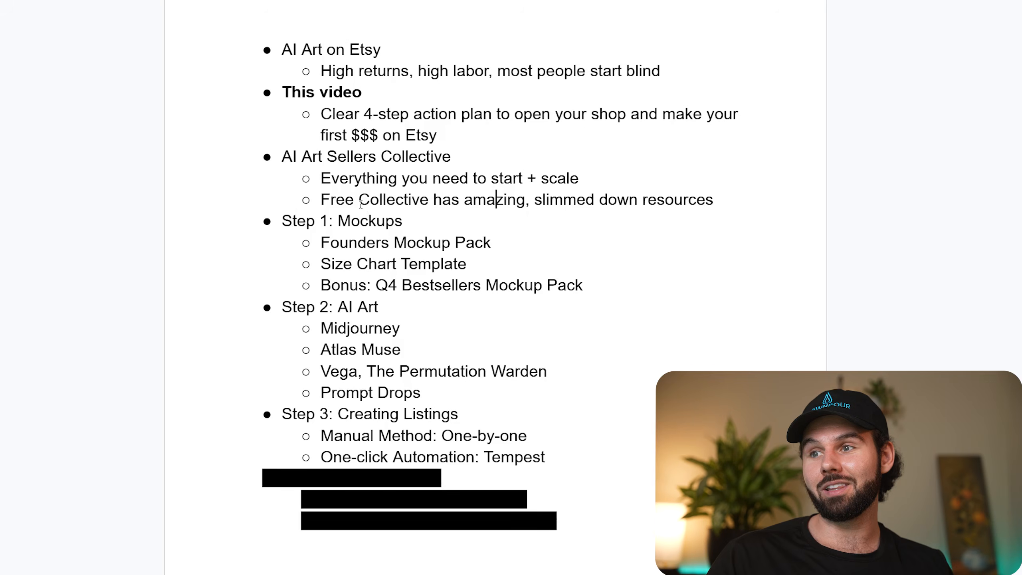
left_click_drag(329, 214, 583, 285)
left_click(583, 285)
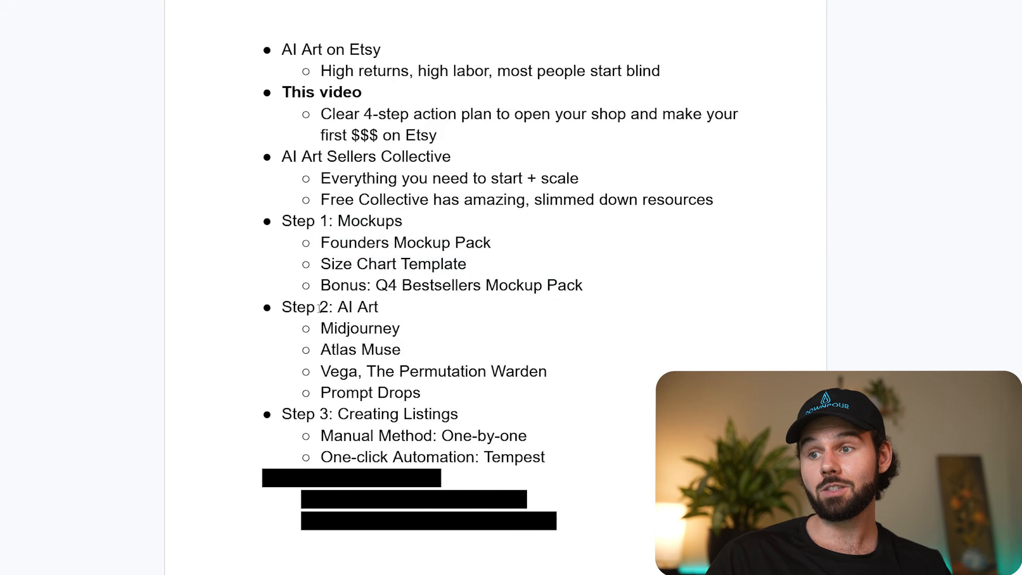
left_click_drag(319, 307, 559, 372)
left_click(417, 341)
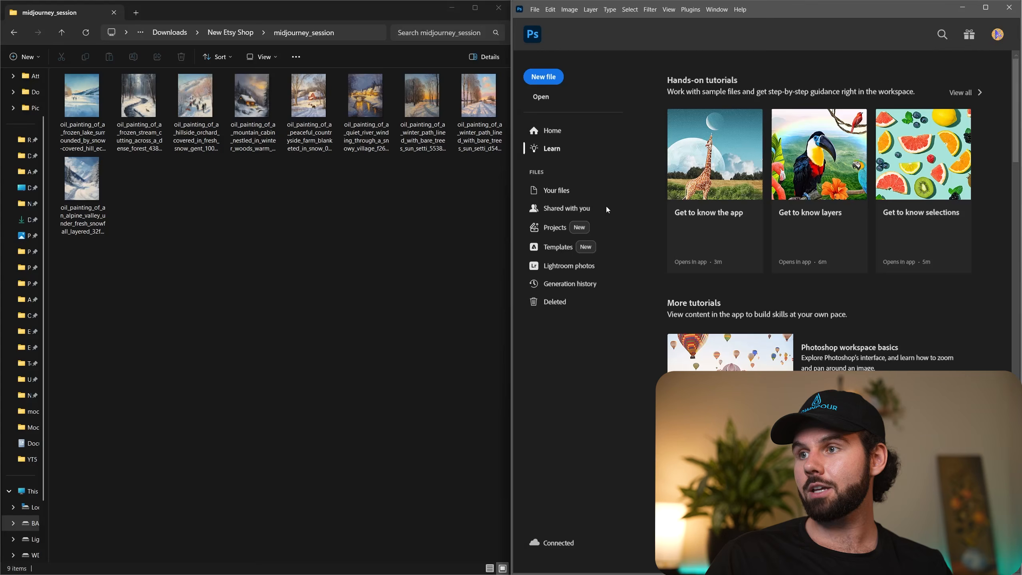
Switch to File Explorer and review the mockup PSD files and the midjourney_session folder in New Etsy Shop.
key("alt+Left")
left_click(158, 123)
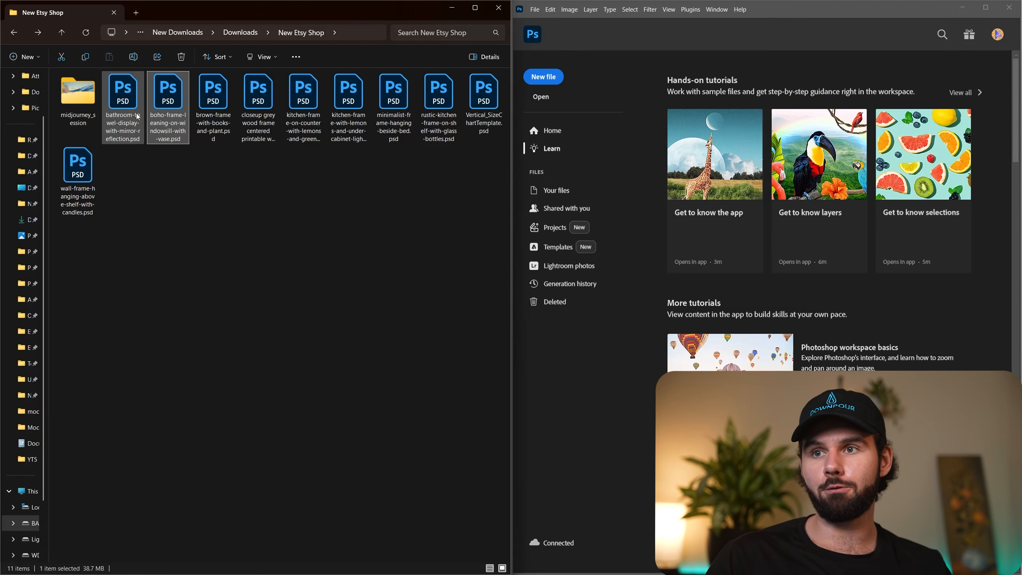
left_click(81, 104)
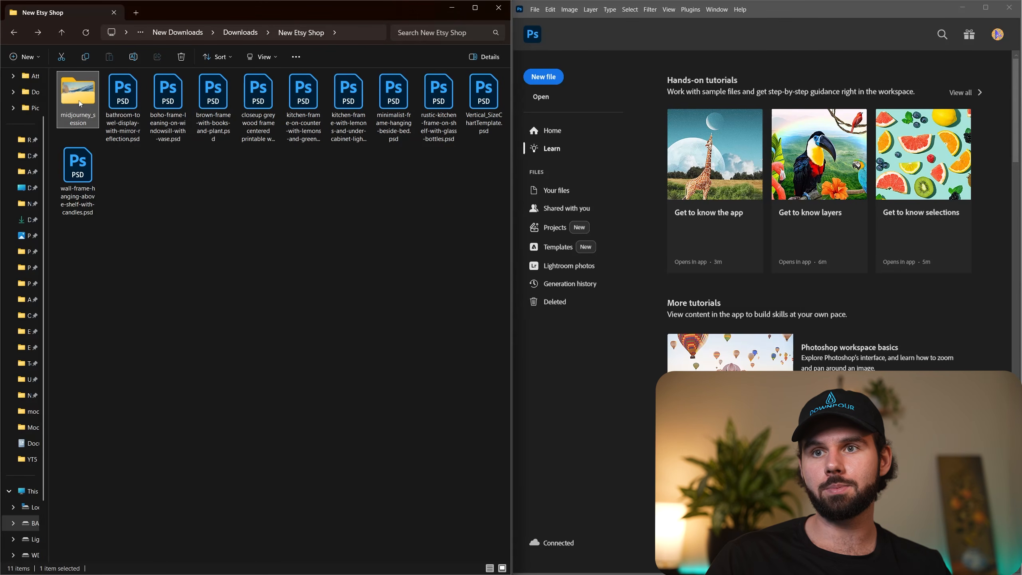
double_click(72, 97)
key("alt+Left")
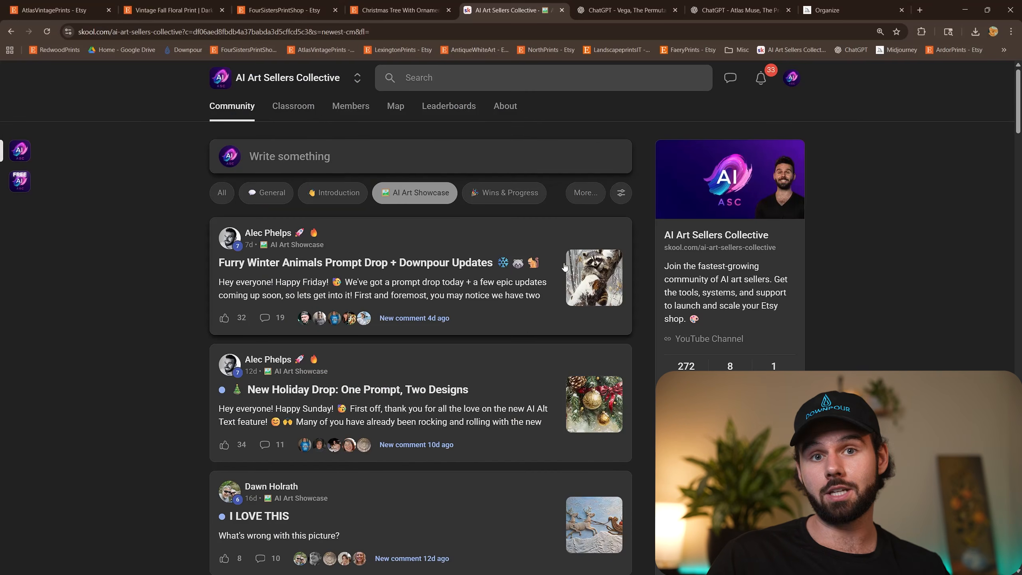
In the Skool community's classroom, open the Etsy Automation Suite course and download Tempest v2.0.7 into the New Etsy Shop folder.
left_click(300, 113)
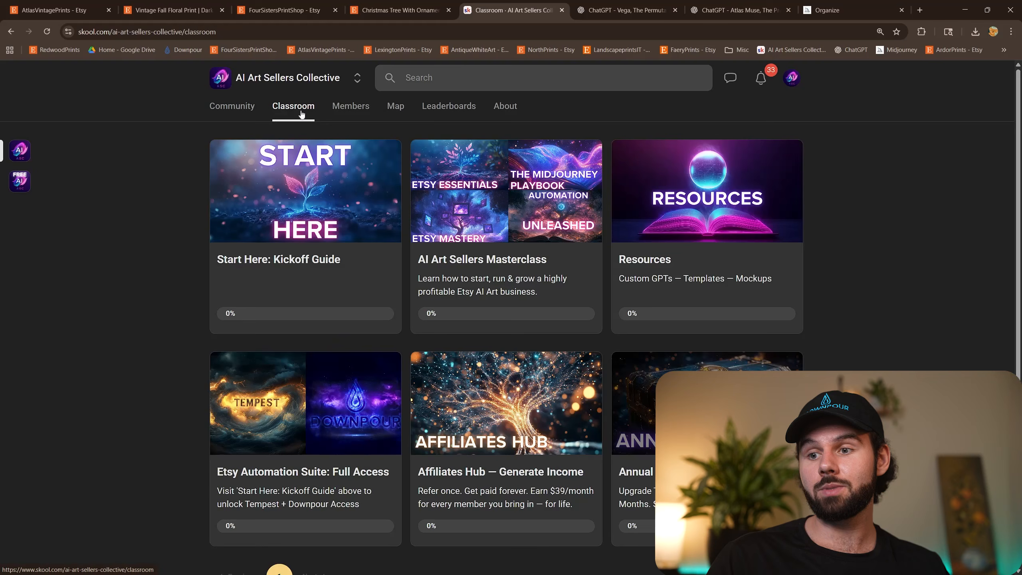
left_click(303, 420)
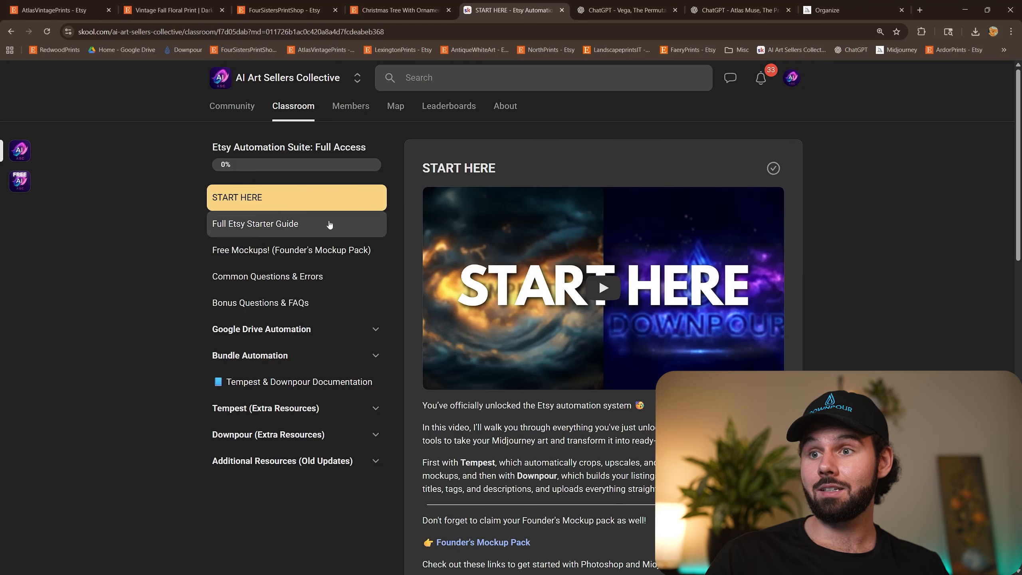
scroll(587, 342, "down", 15)
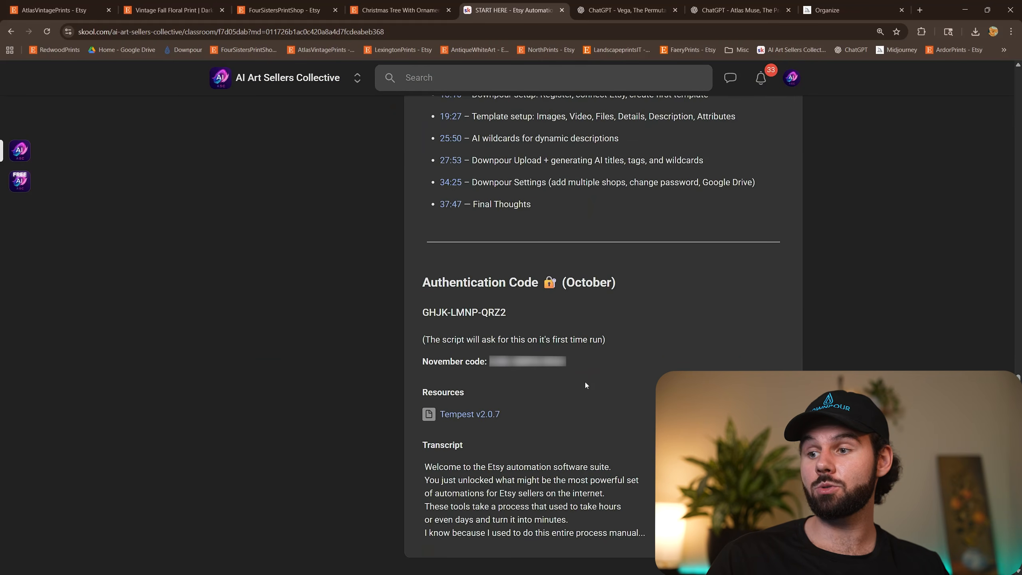
left_click(476, 417)
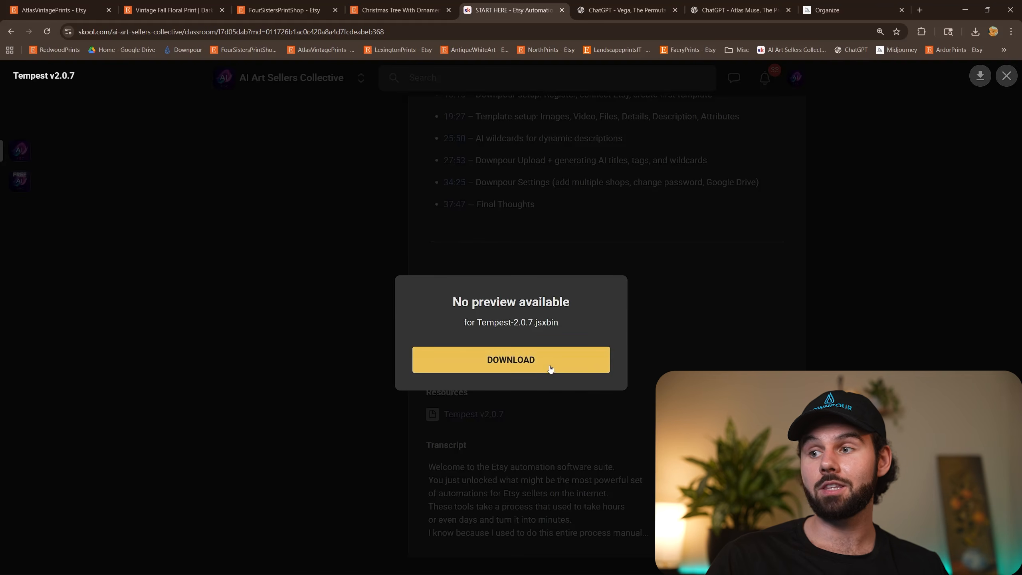
left_click(548, 363)
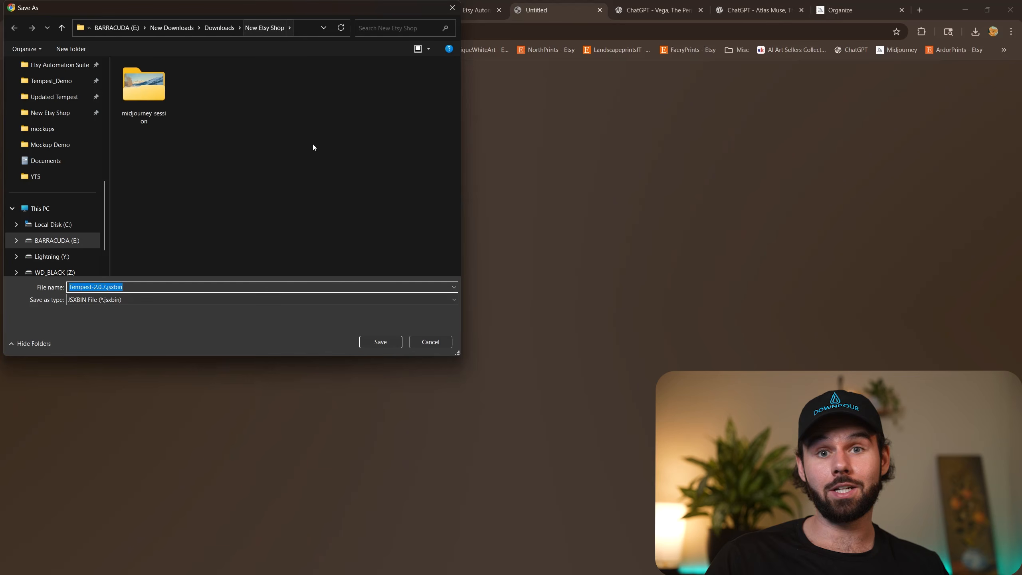
left_click(379, 342)
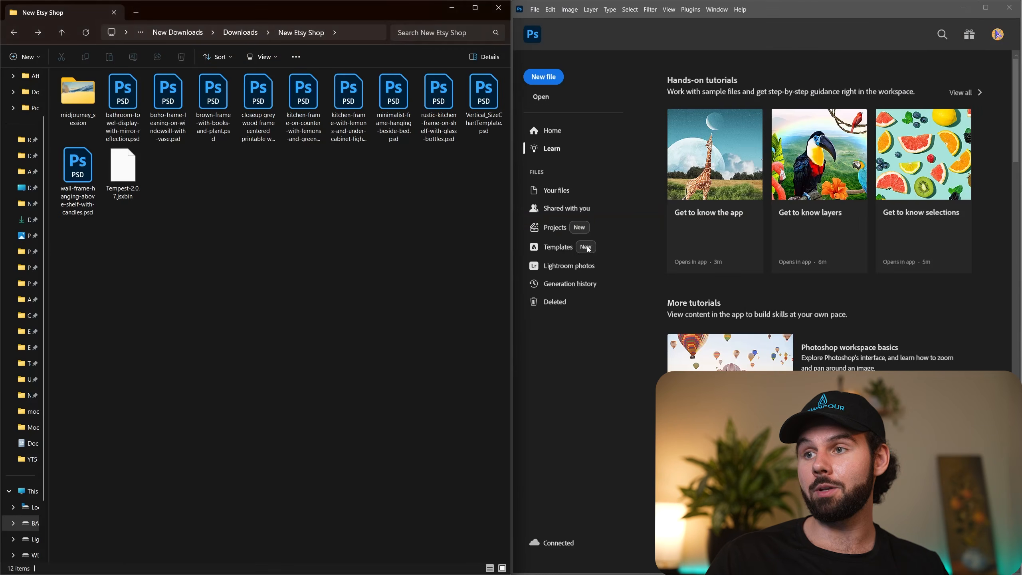
Switch to Photoshop, run the Tempest-2.0.7.jsxbin script from the New Etsy Shop folder, and dismiss its first-time setup message.
left_click(143, 177)
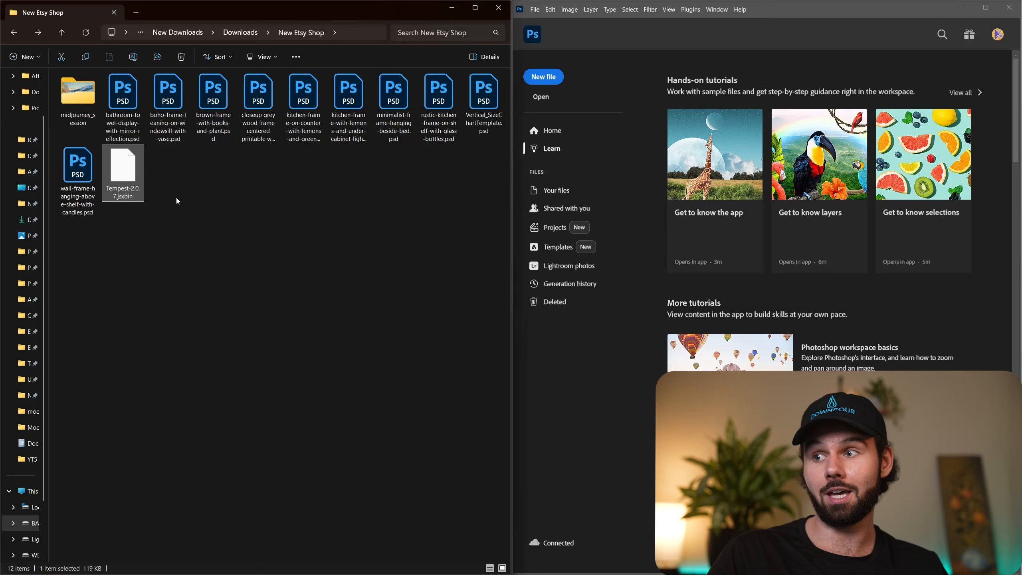
left_click(535, 10)
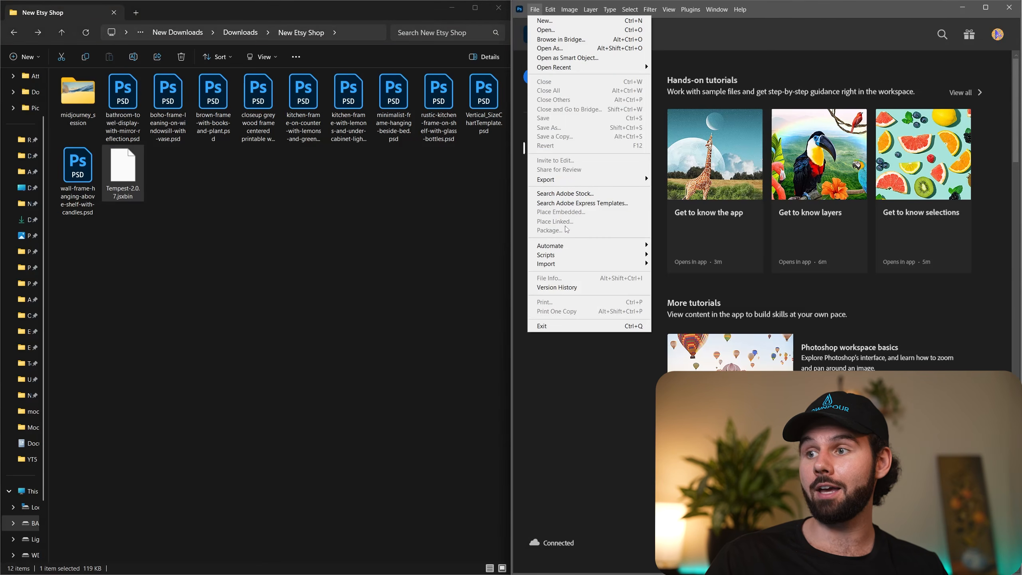
mouse_move(584, 255)
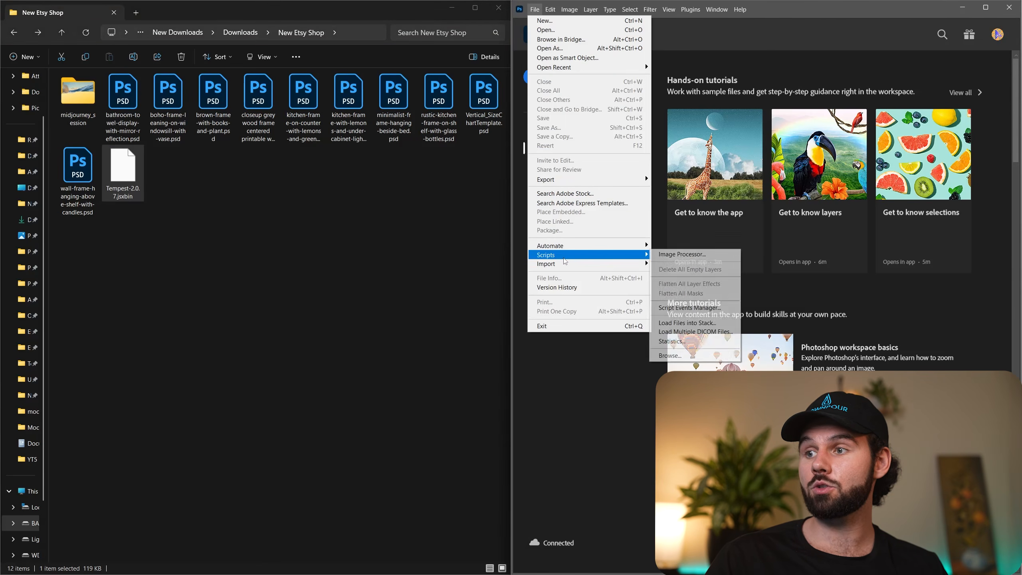
left_click(670, 355)
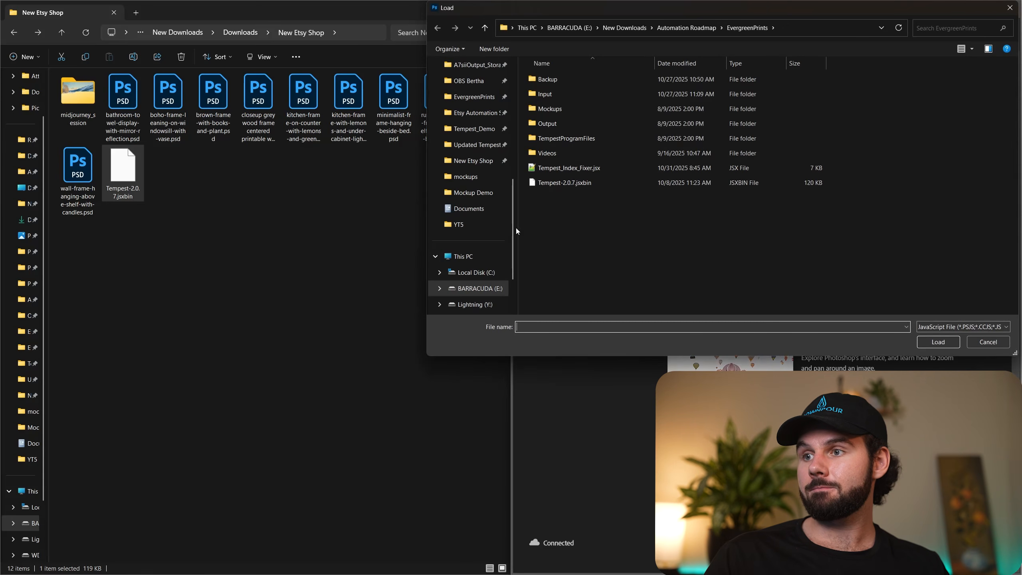
left_click(470, 161)
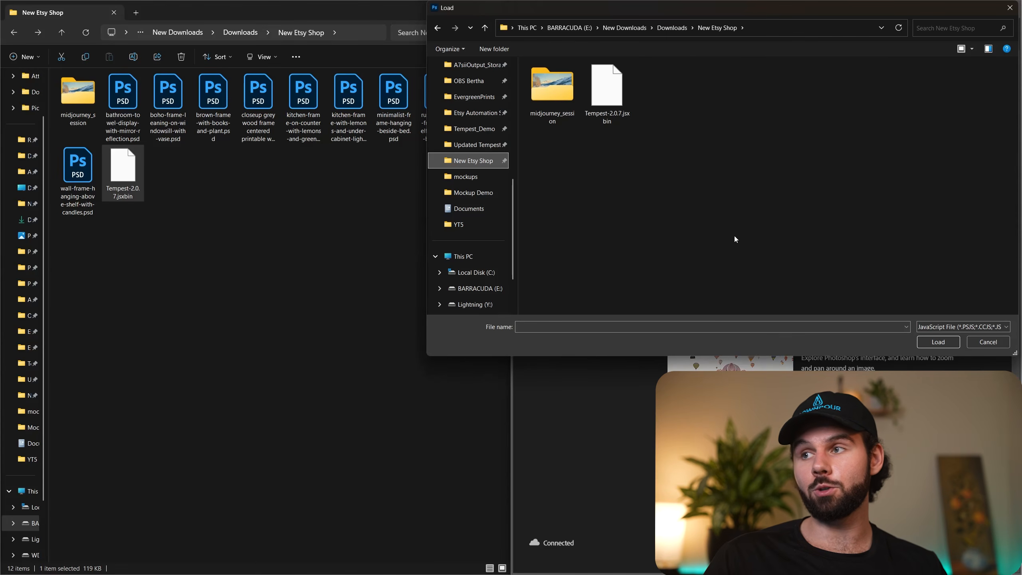
left_click(610, 113)
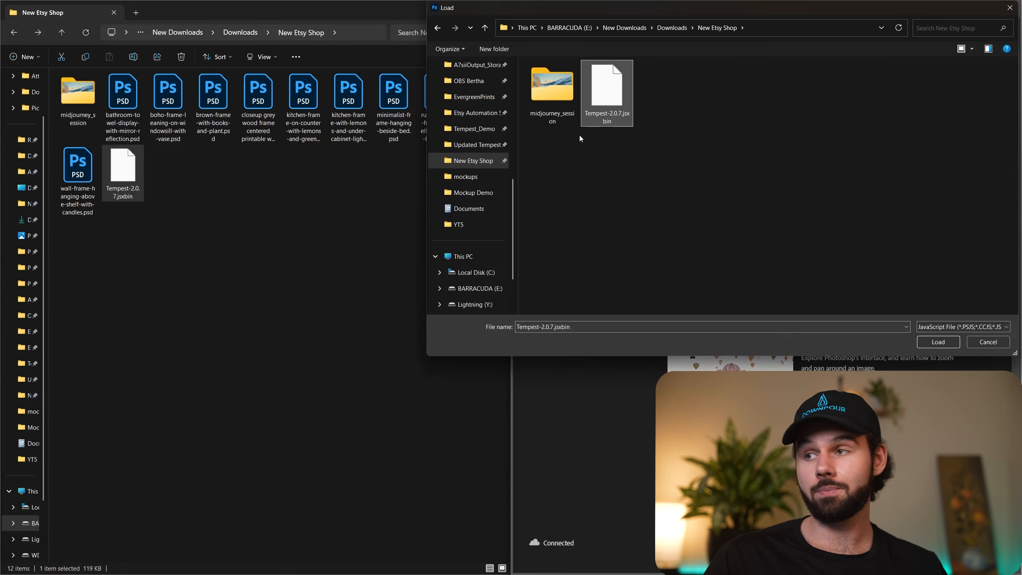
left_click(959, 342)
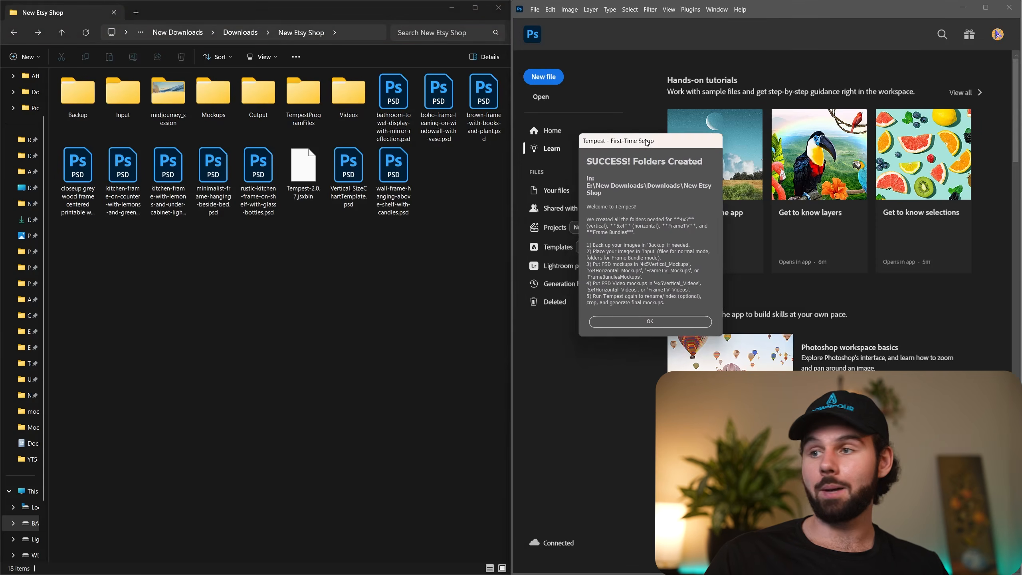
left_click_drag(639, 141, 484, 185)
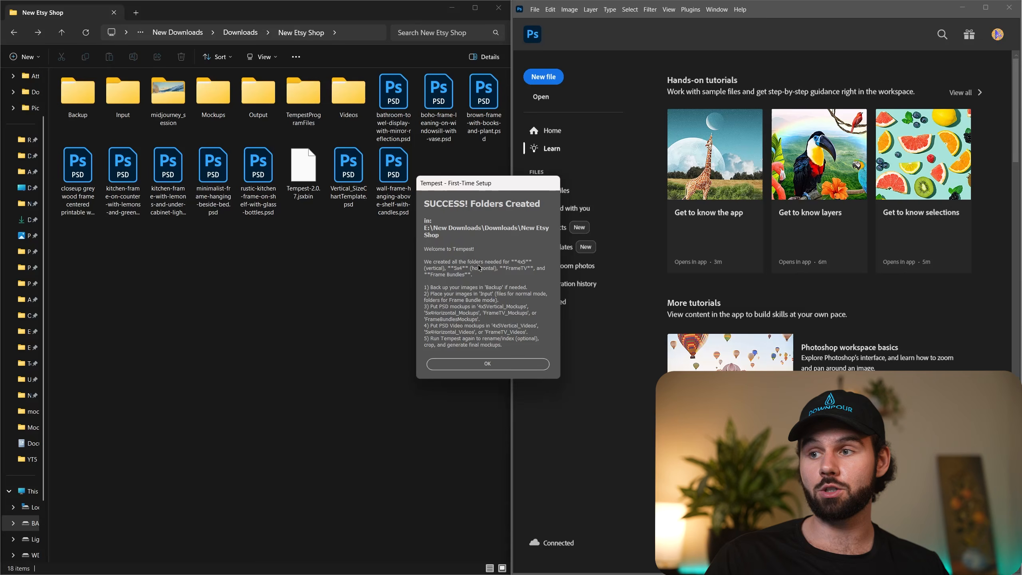
left_click(501, 363)
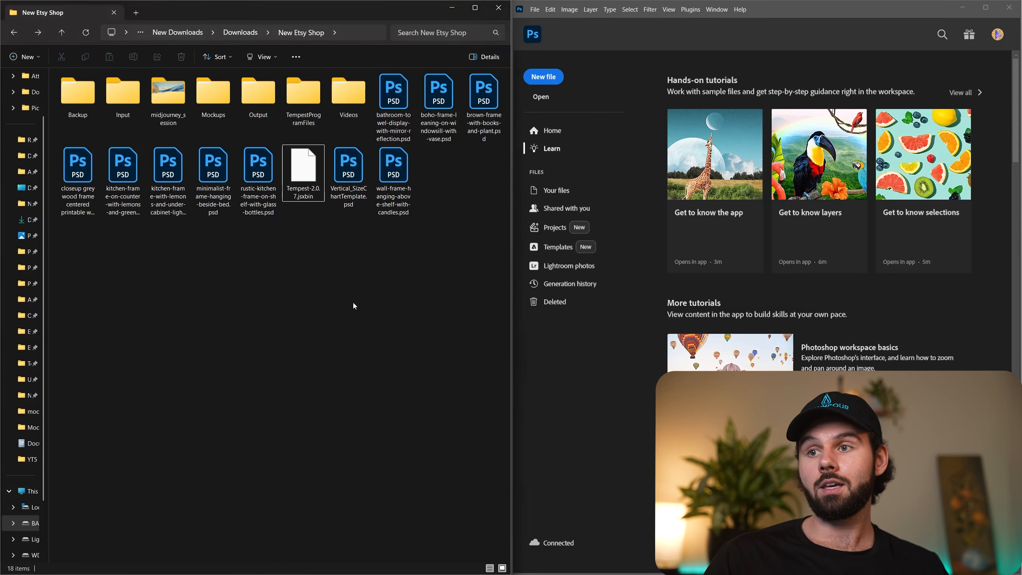
Show the New Etsy Shop folder in Details view and go over the Input, midjourney_session, Mockups, Output, TempestProgramFiles and Videos folders.
left_click(261, 56)
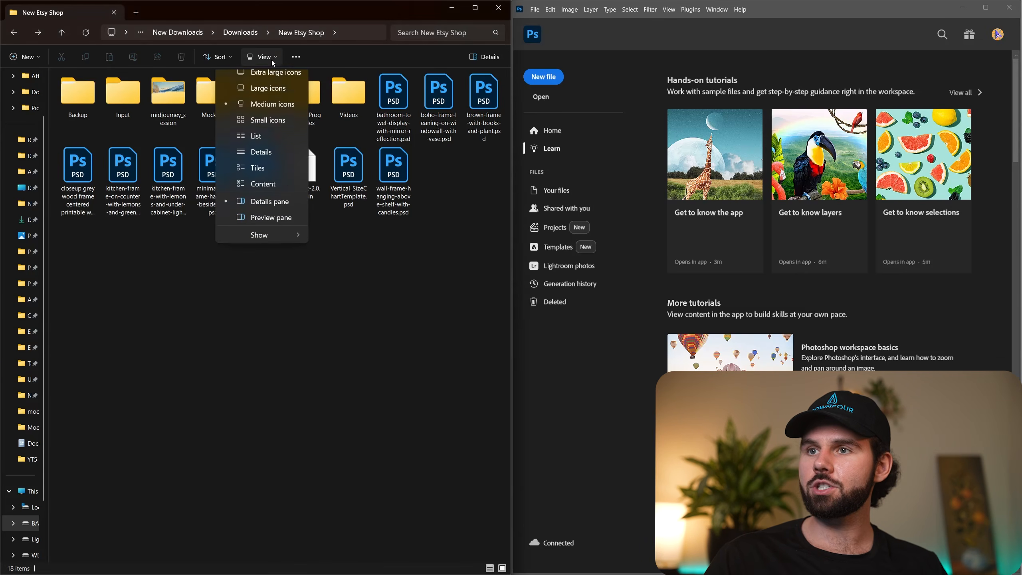
left_click(260, 158)
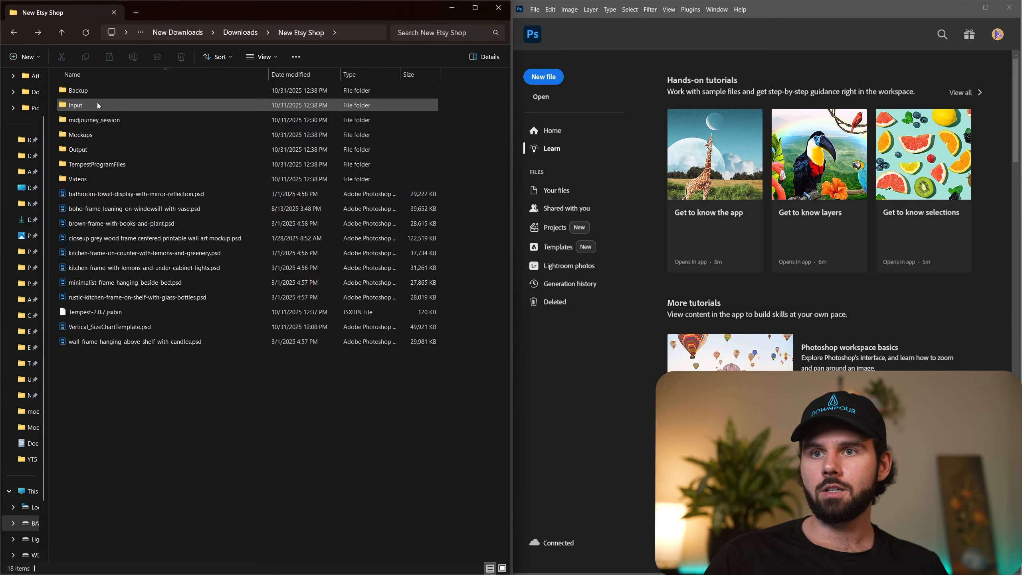
left_click(80, 106)
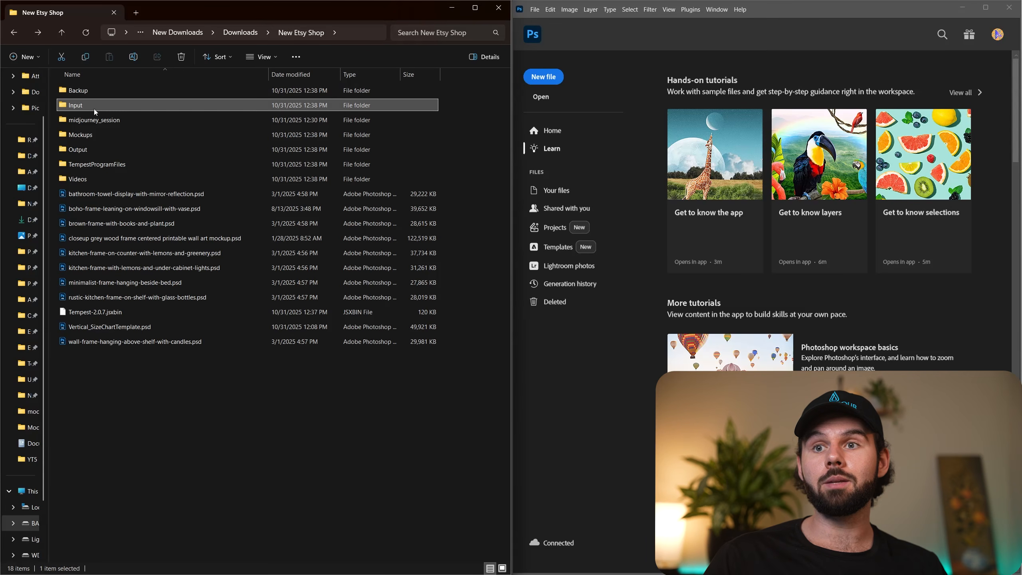
left_click(91, 120)
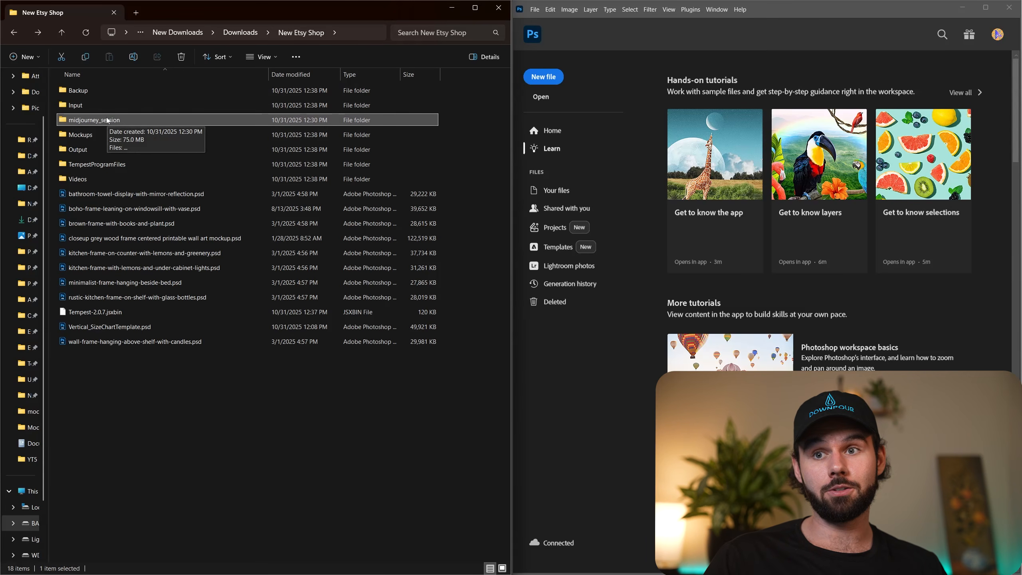
left_click(91, 135)
left_click(86, 150)
left_click(85, 165)
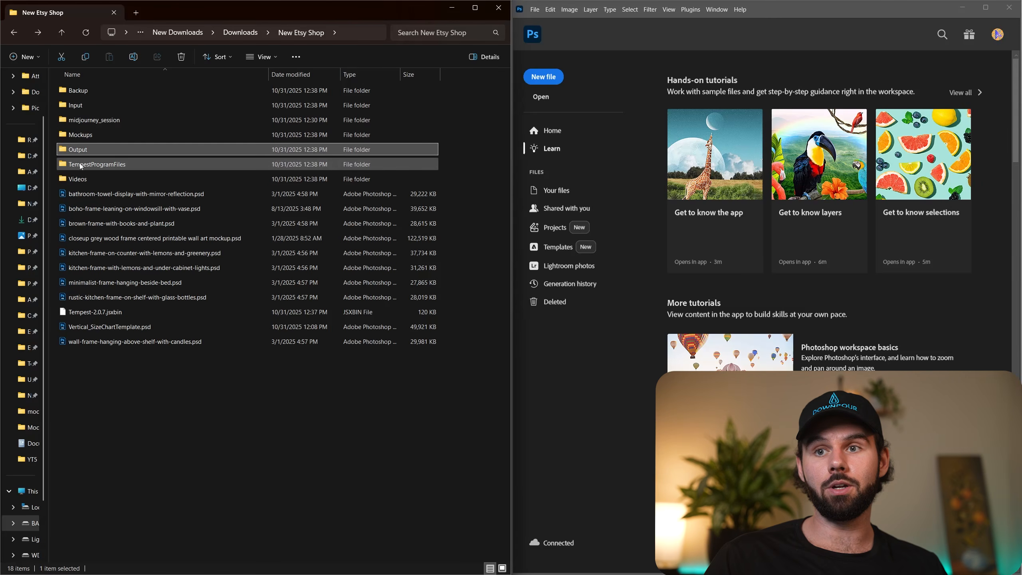
left_click(83, 180)
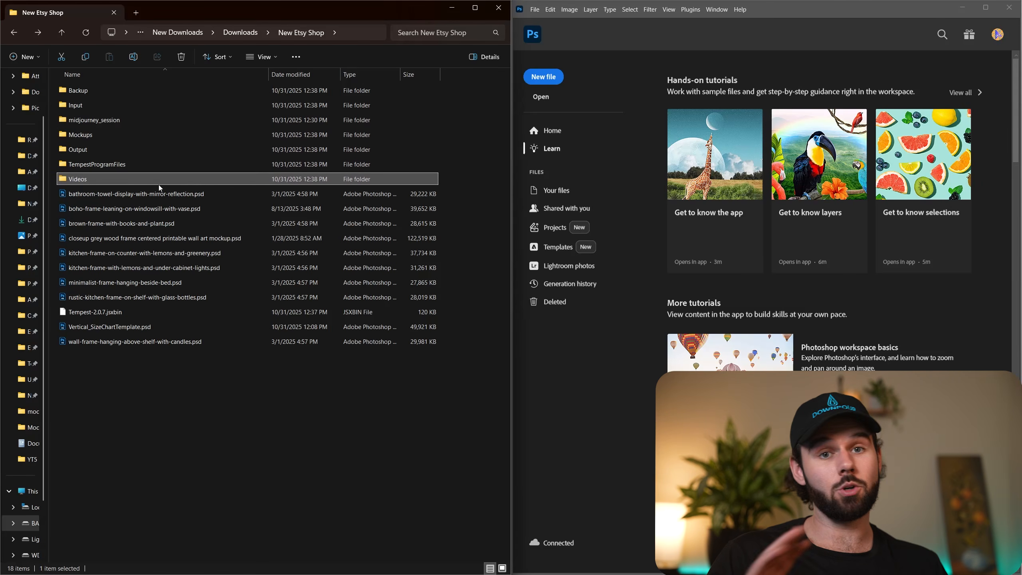
left_click(87, 106)
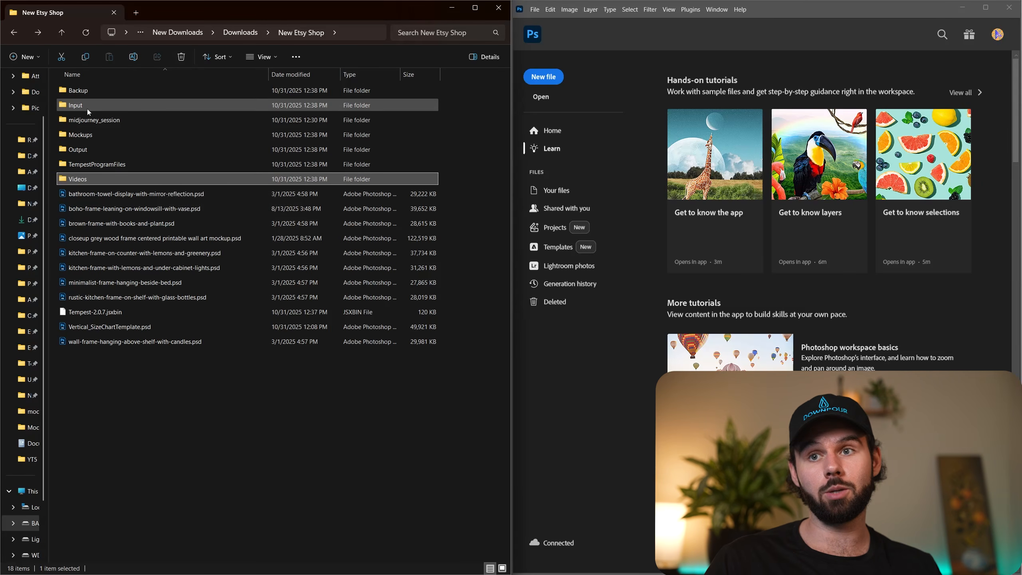
left_click(83, 135)
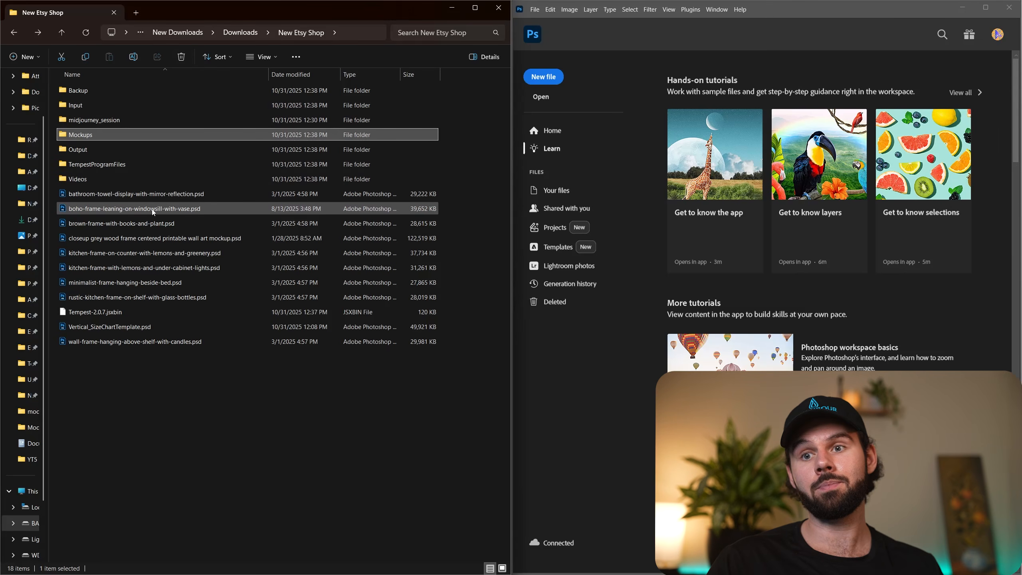
Move the ten PSD mockup files, excluding Tempest-2.0.7.jsxbin, from New Etsy Shop into Mockups > 4x5Vertical_Mockups.
left_click(172, 194)
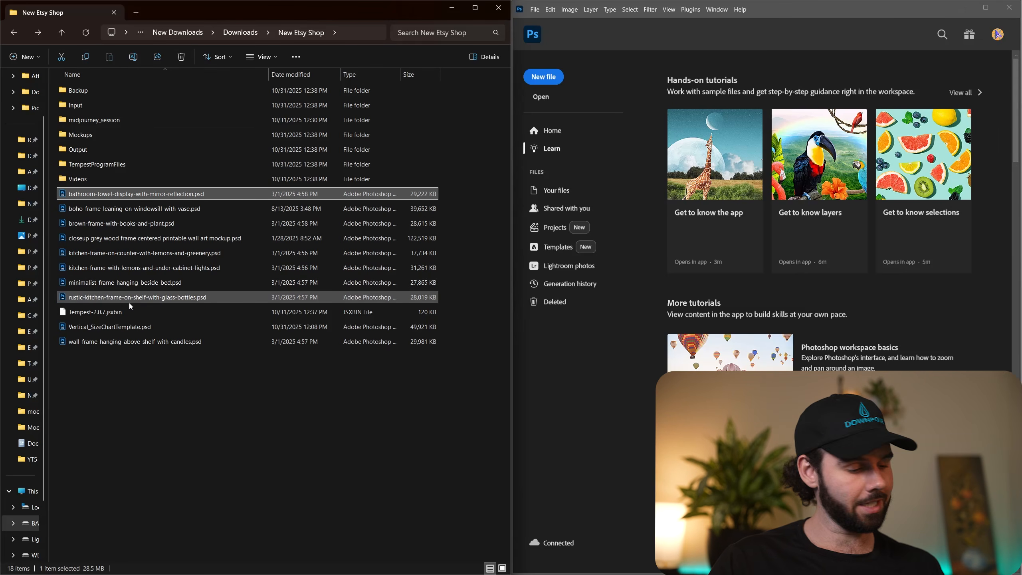
left_click(138, 338, "shift")
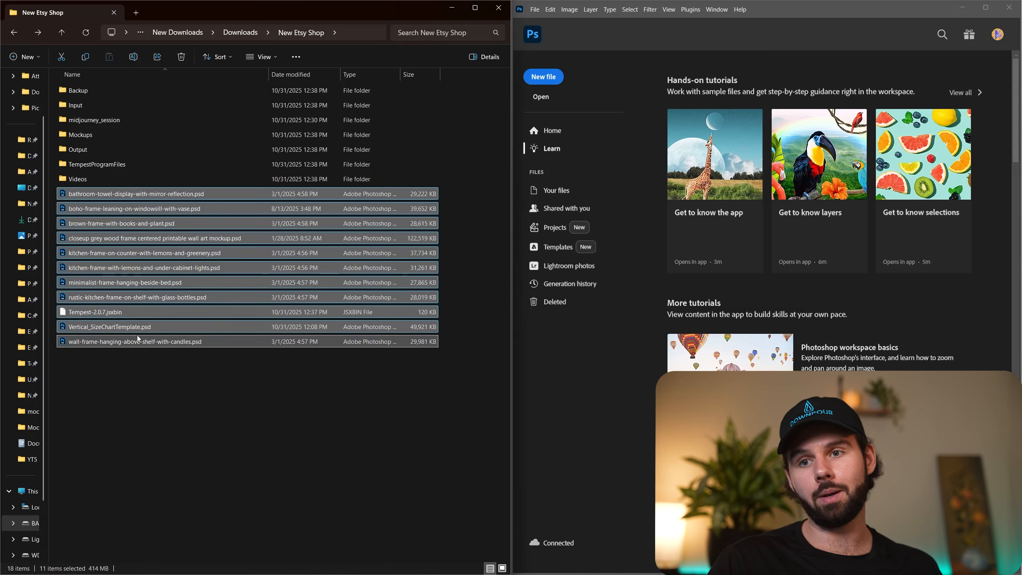
left_click(129, 314, "ctrl")
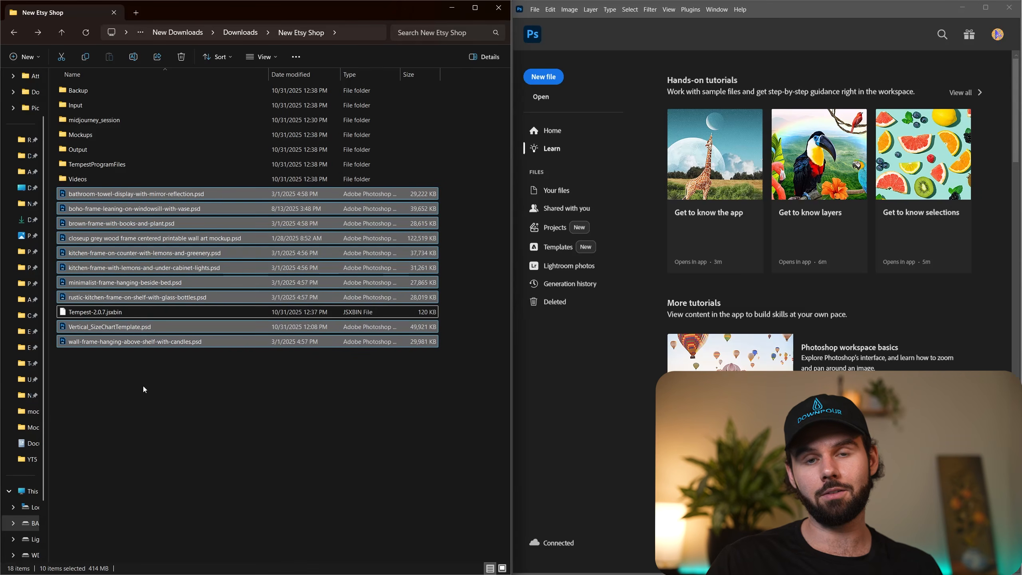
right_click(195, 225)
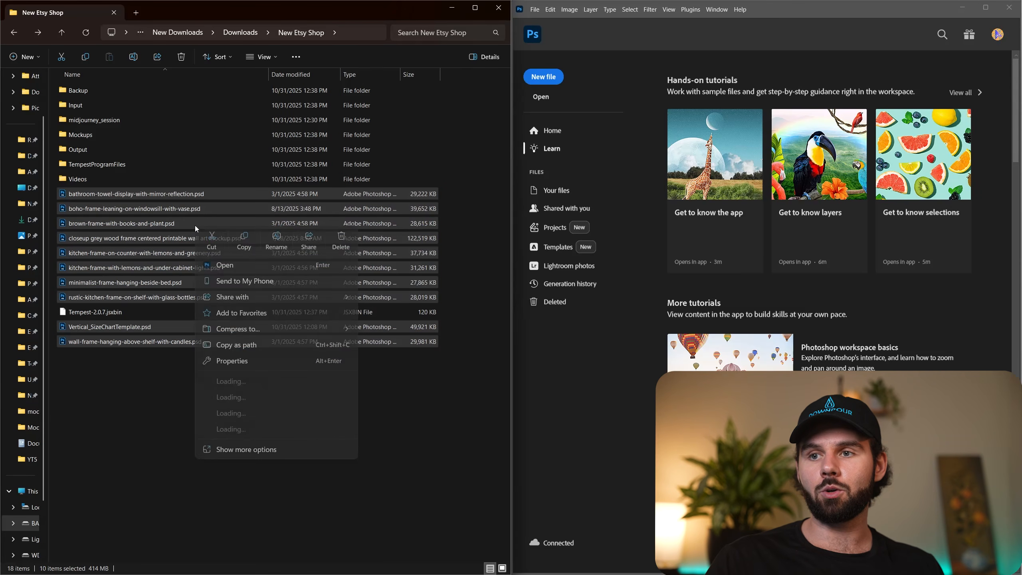
left_click(224, 244)
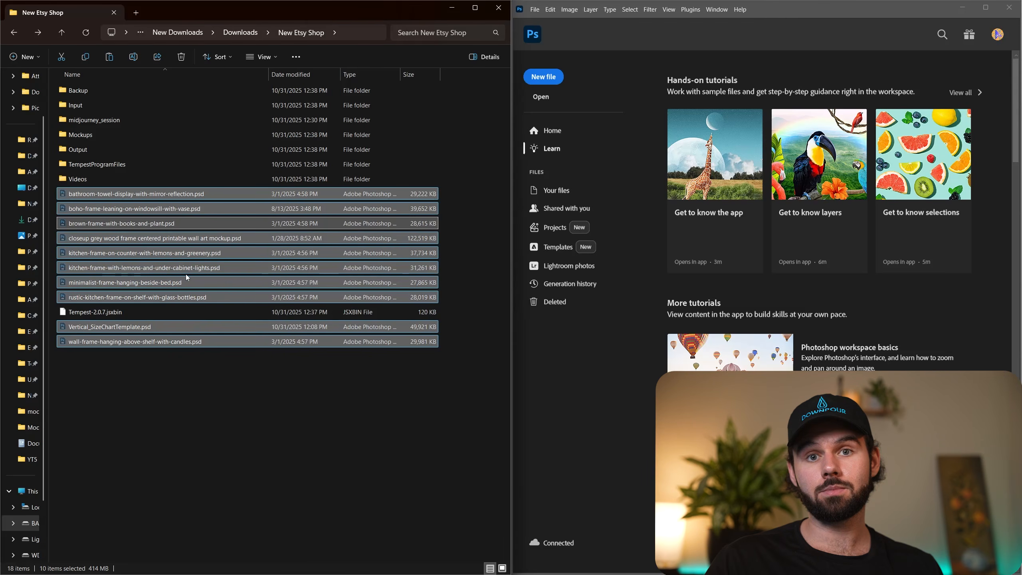
double_click(120, 136)
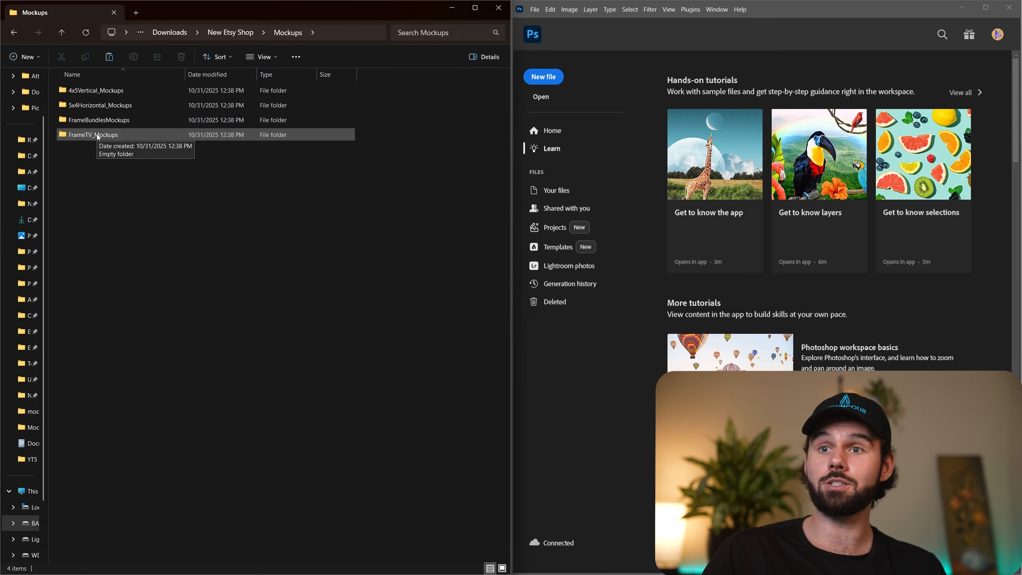
double_click(93, 93)
right_click(161, 142)
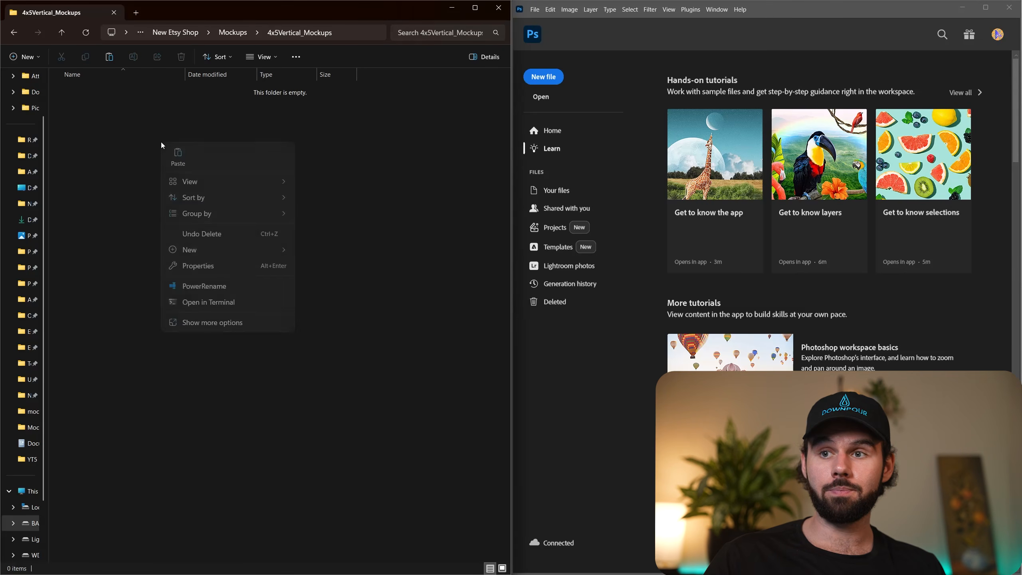
left_click(188, 154)
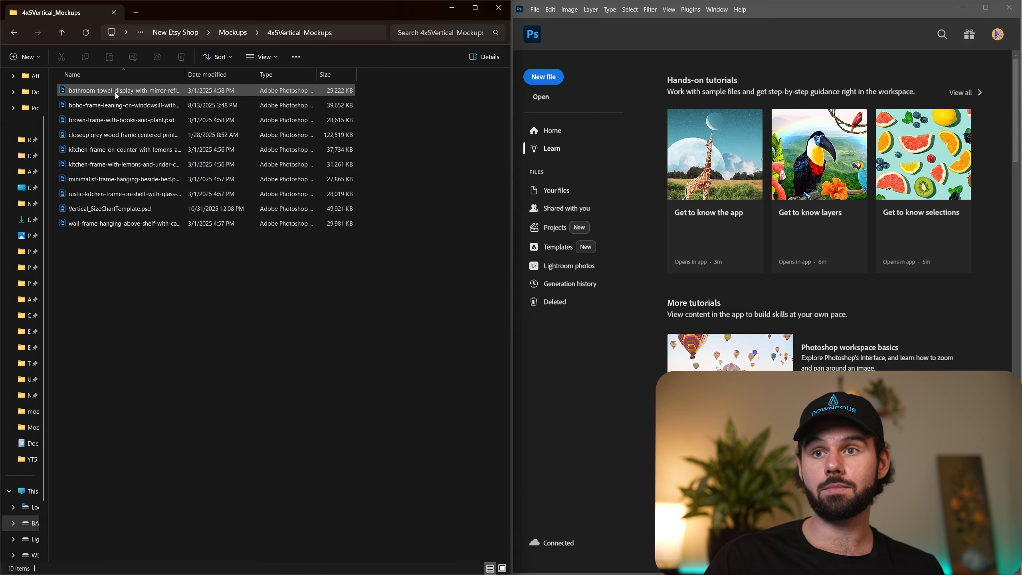
Open the boho windowsill frame and bathroom towel display mockups in Photoshop to view them, then close both documents.
double_click(105, 102)
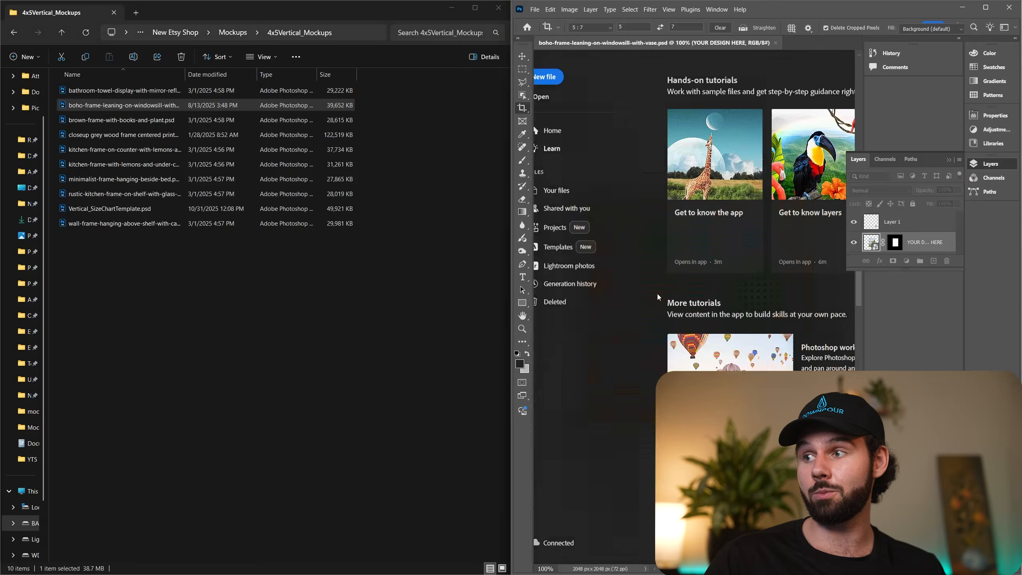
double_click(121, 90)
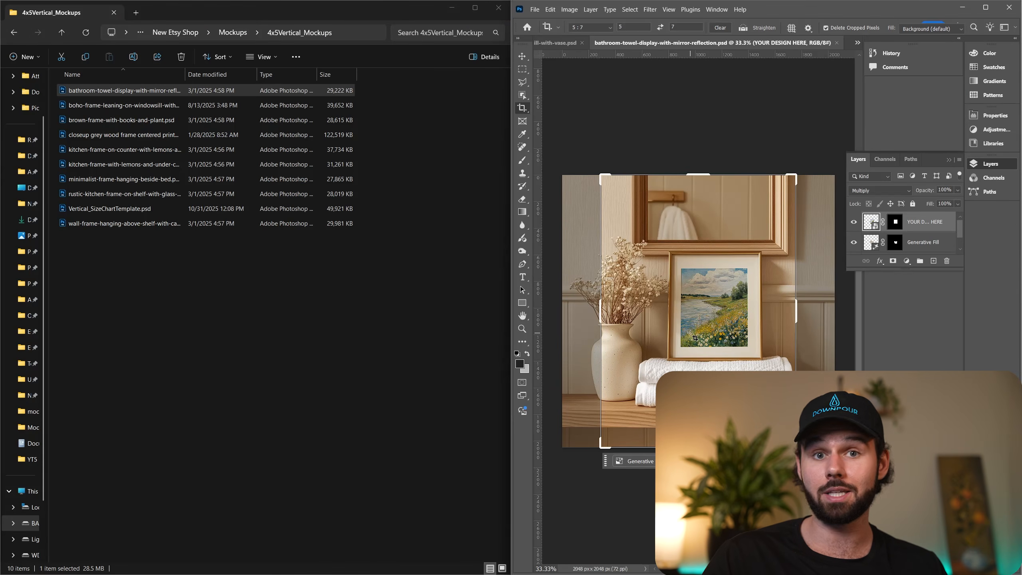
right_click(756, 42)
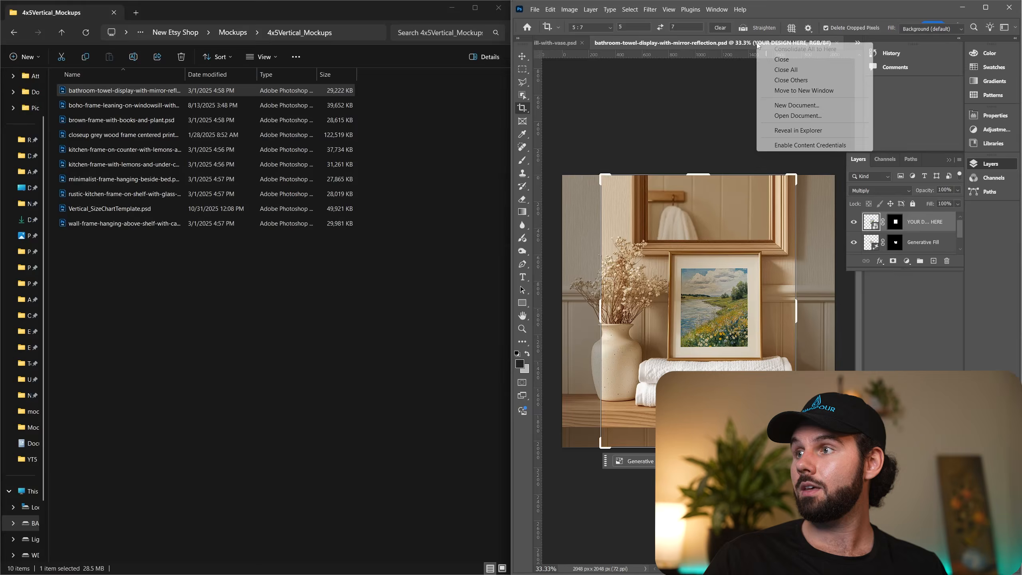
left_click(777, 59)
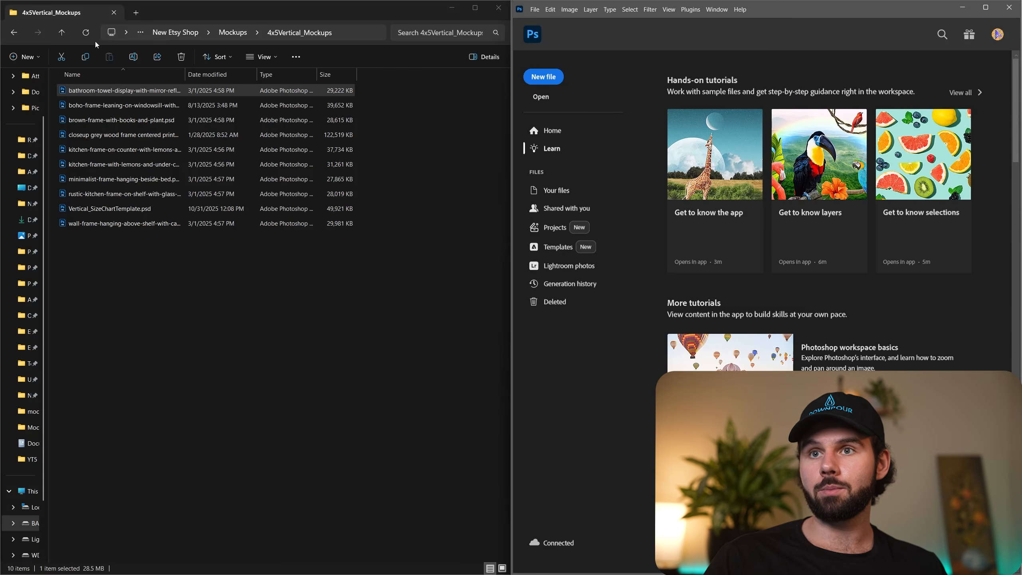
Return to the New Etsy Shop folder and copy all the winter oil painting images in midjourney_session.
left_click(13, 33)
left_click(14, 34)
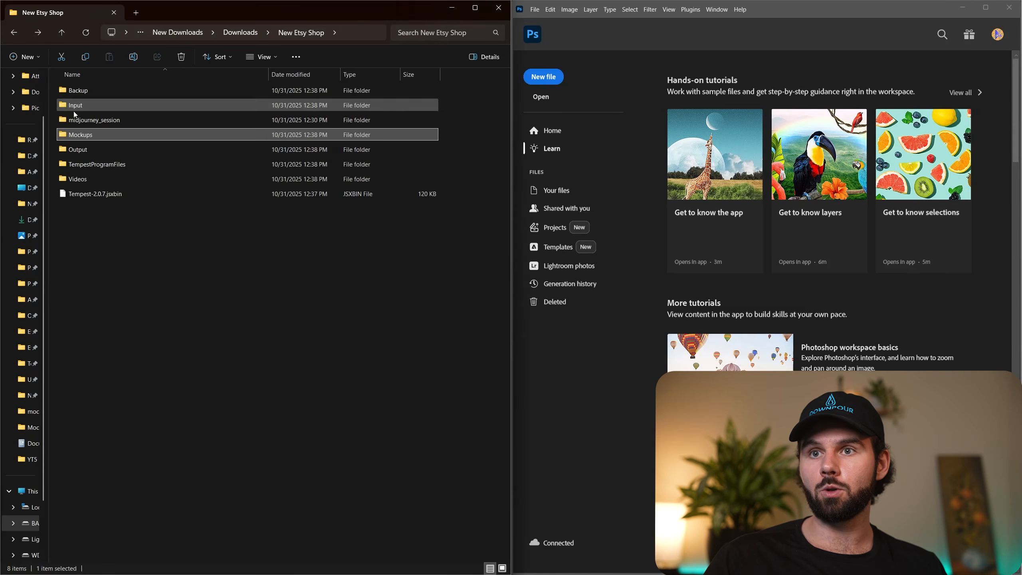
left_click(114, 221)
left_click(107, 122)
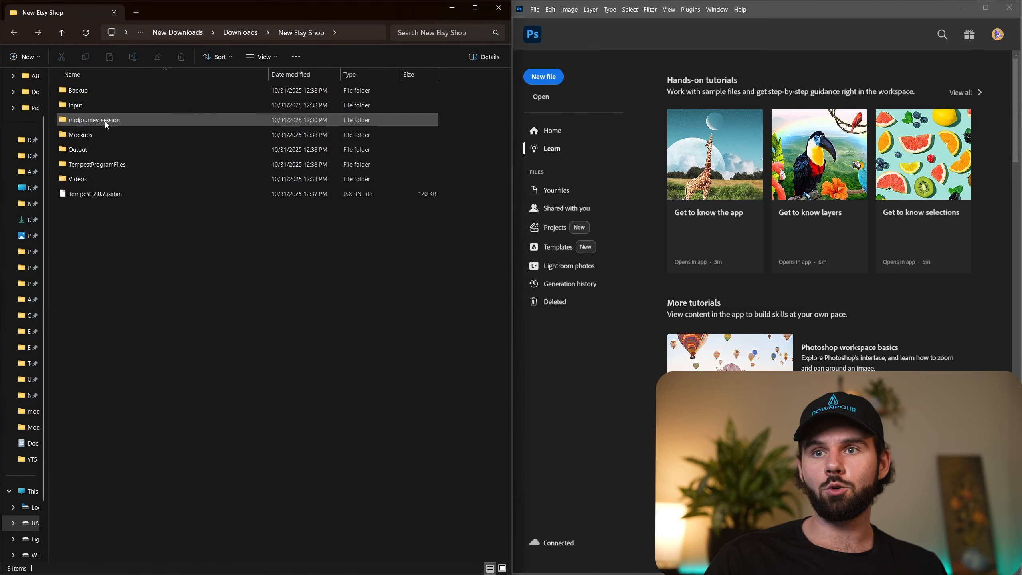
double_click(108, 123)
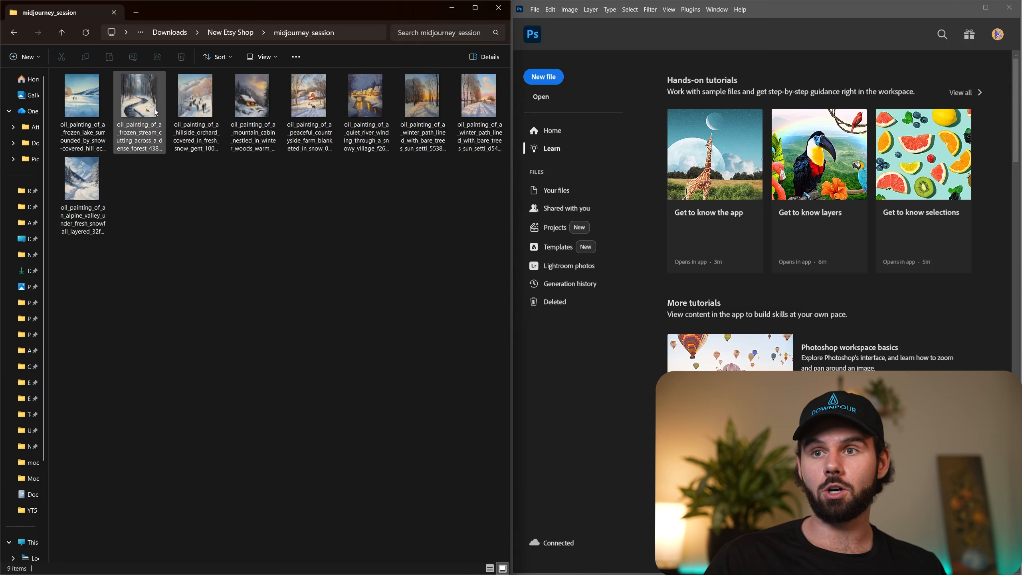
left_click(84, 118)
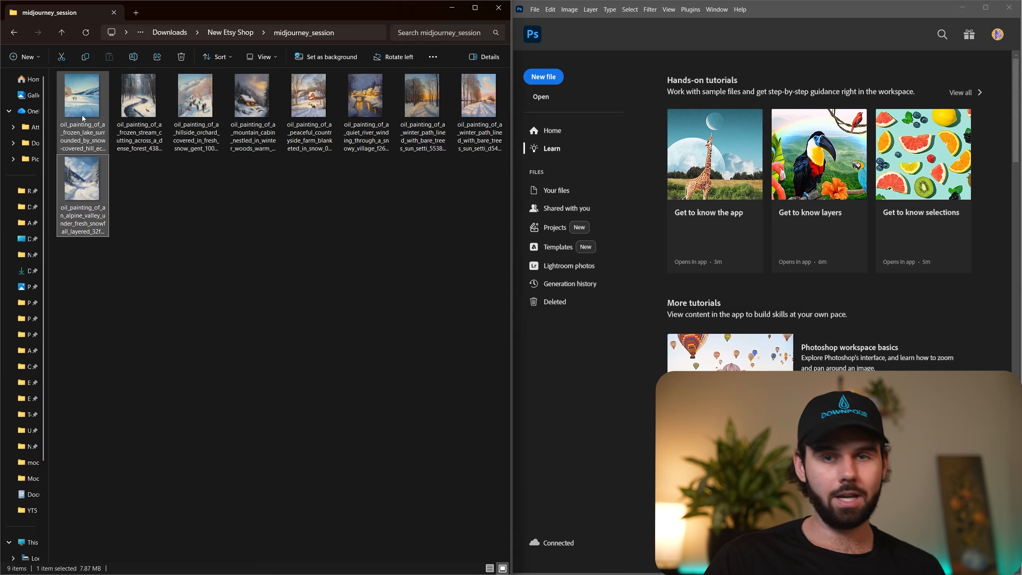
key("ctrl+a")
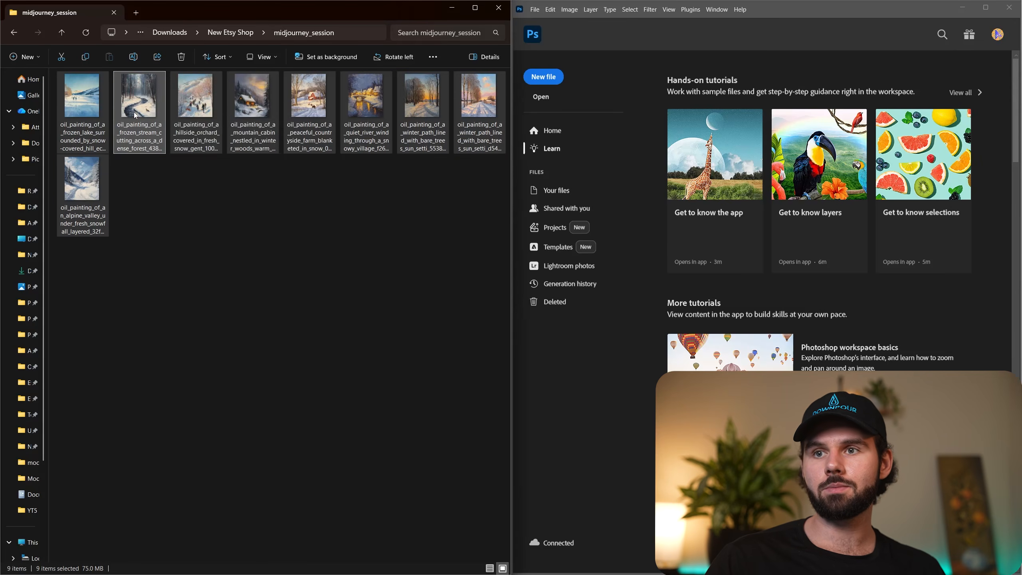
right_click(136, 116)
left_click(186, 133)
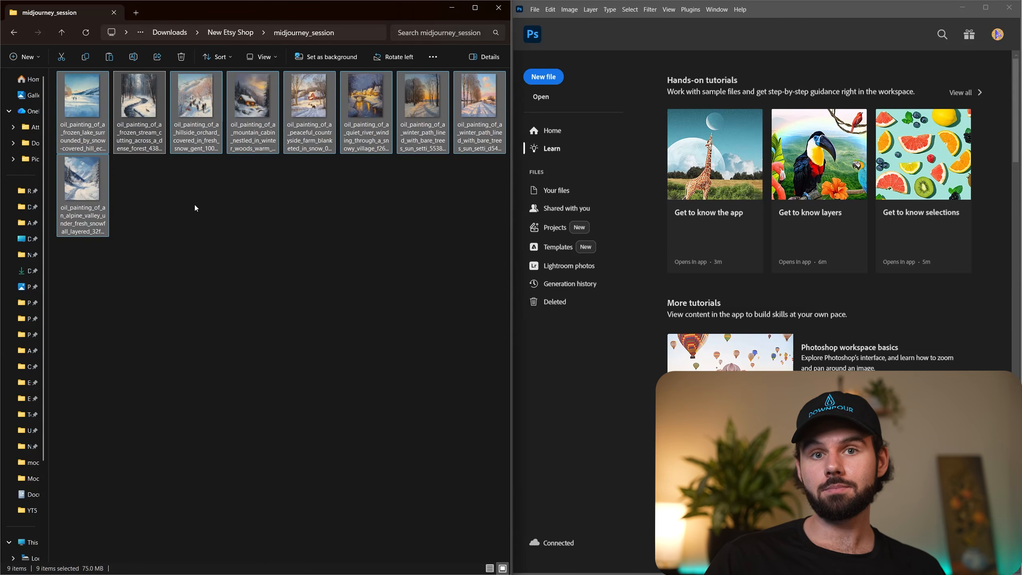
Paste the copied images into the New Etsy Shop Input folder and enlarge the thumbnails to preview the paintings.
key("alt+Left")
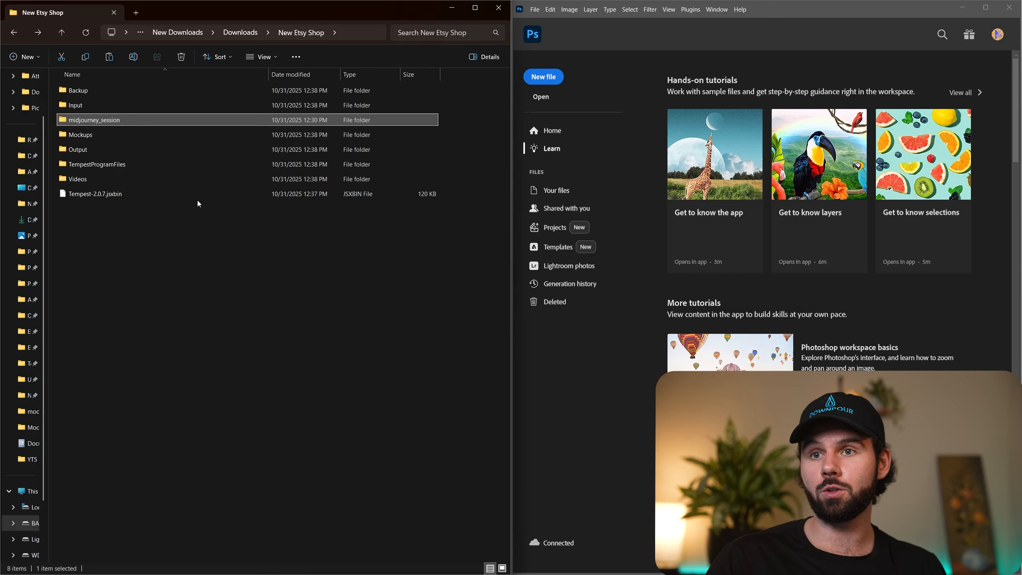
double_click(92, 106)
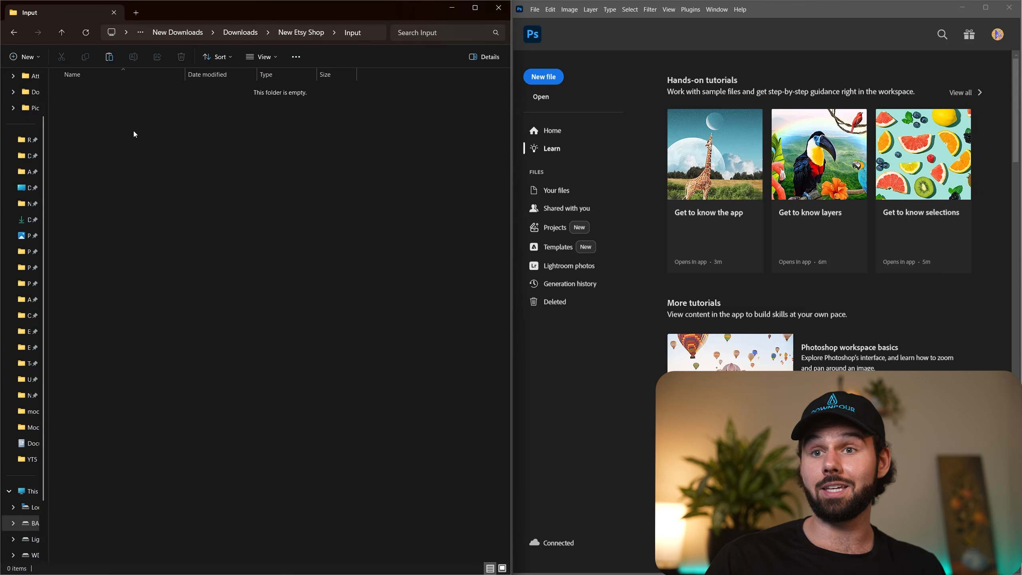
right_click(133, 131)
left_click(146, 141)
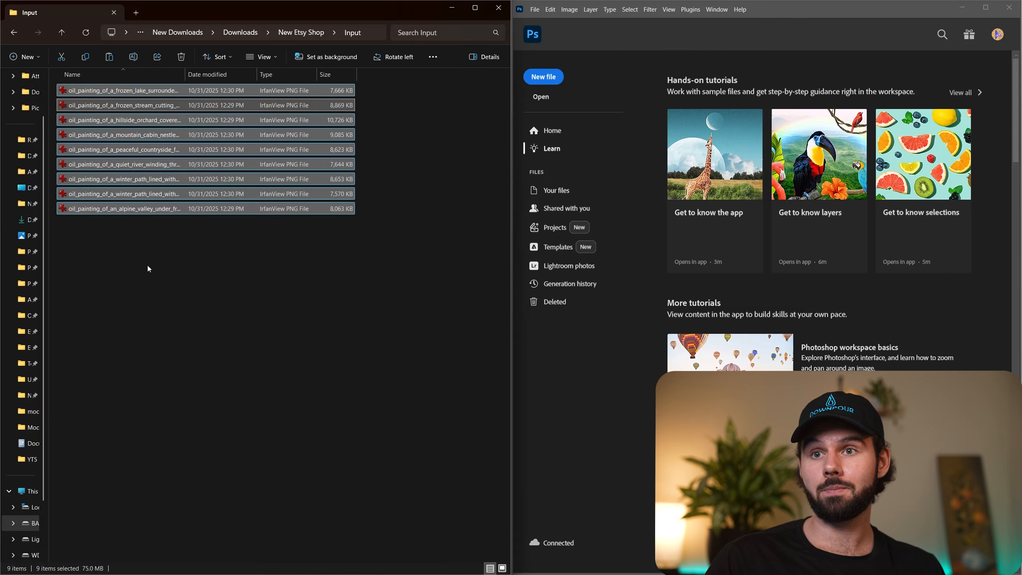
left_click(148, 266)
scroll(167, 250, "up", 3)
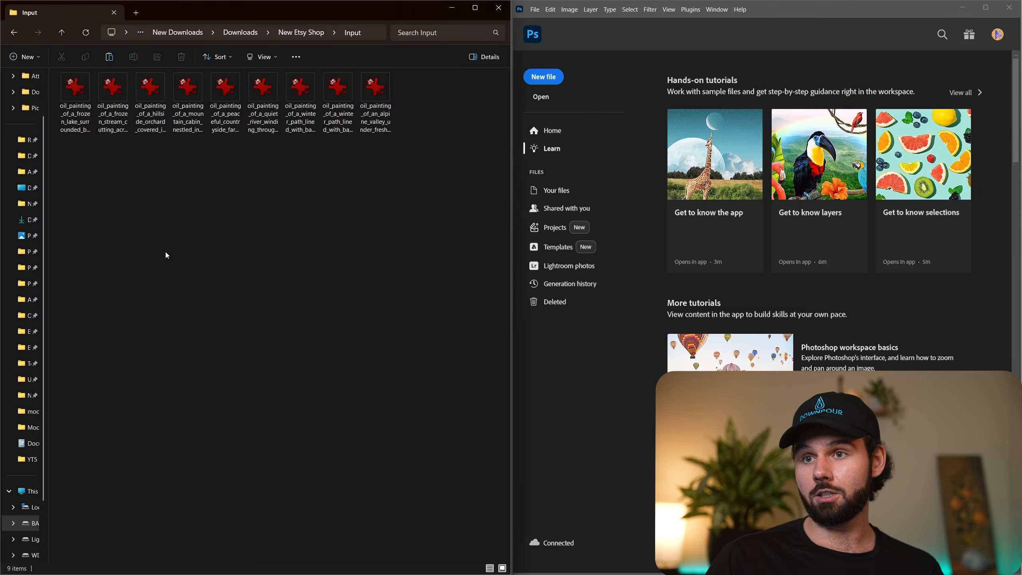
left_click(268, 161)
key("alt+Left")
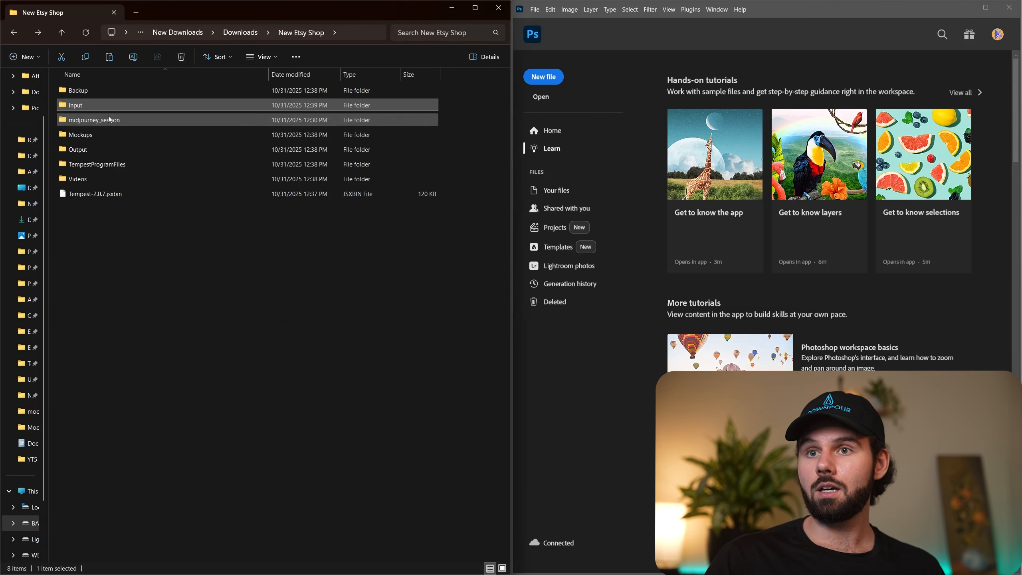
double_click(104, 105)
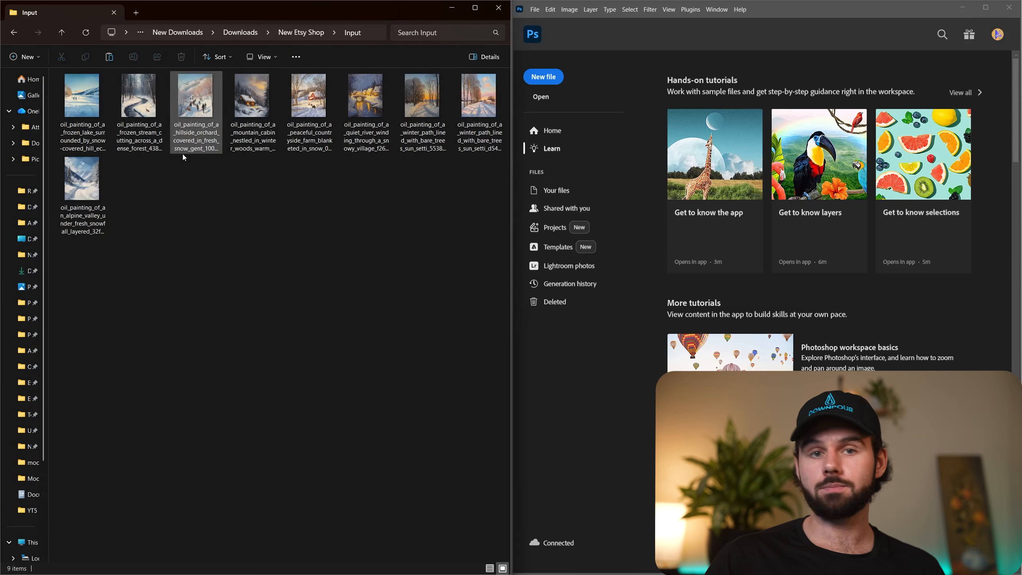
scroll(184, 239, "up", 2)
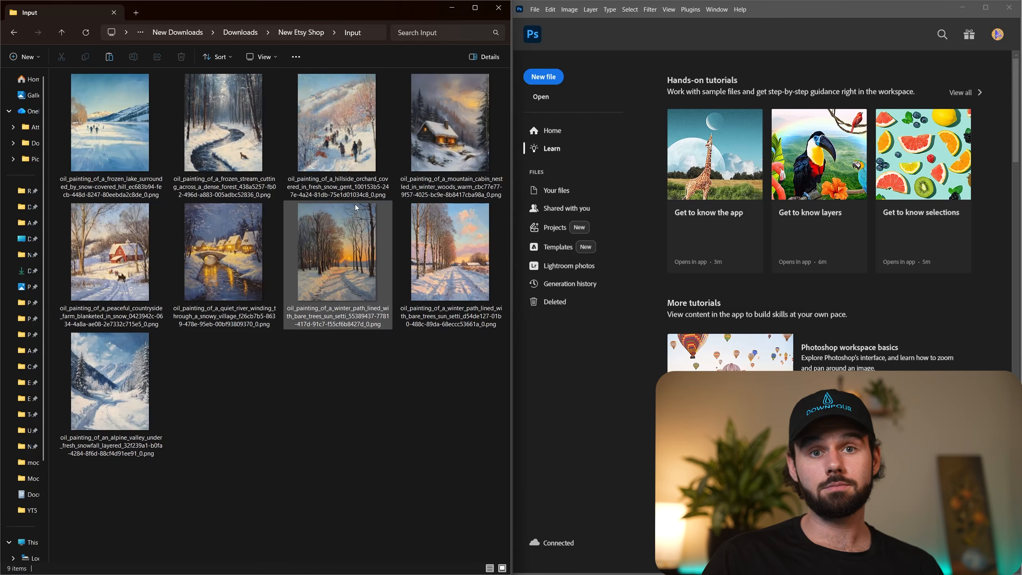
Return to the New Etsy Shop folder and go over the midjourney_session, Input, Mockups and Output folders.
key("alt+Left")
key("alt+Left")
key("alt+Right")
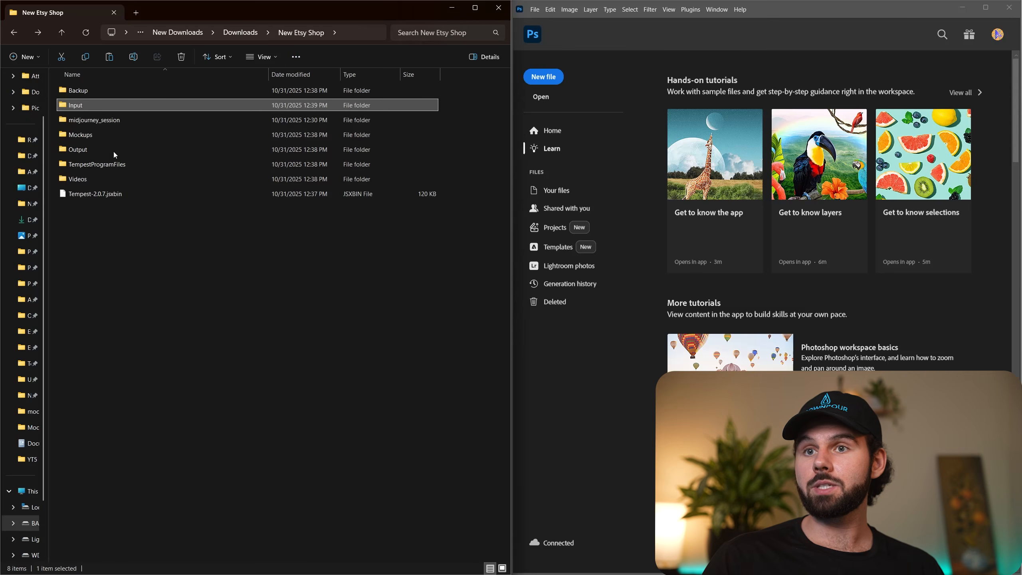
left_click(96, 119)
left_click(78, 106)
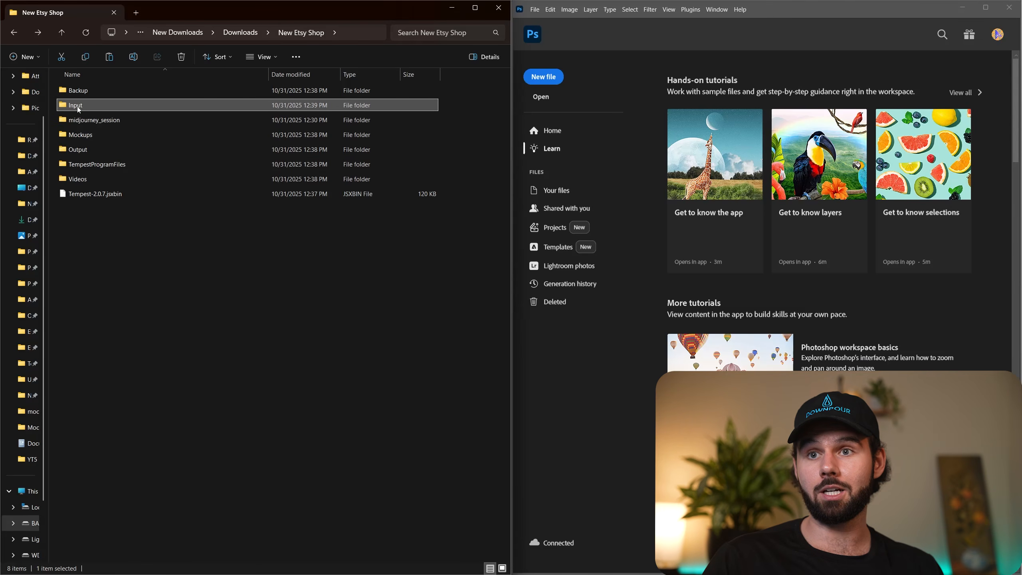
left_click(83, 134)
left_click(91, 148)
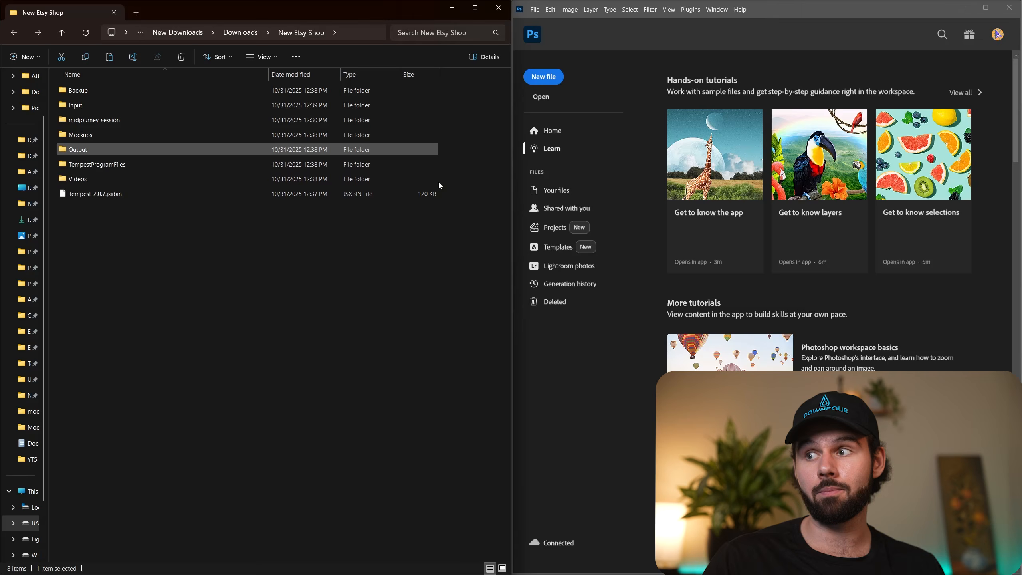
Switch to Photoshop and run the Tempest-2.0.7.jsxbin script from the New Etsy Shop folder.
left_click(534, 12)
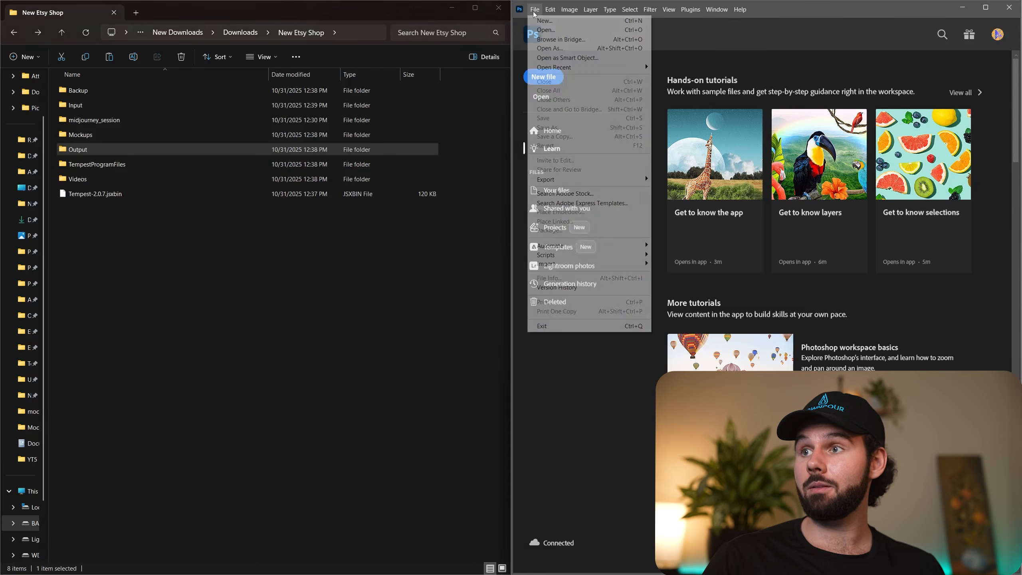
mouse_move(598, 256)
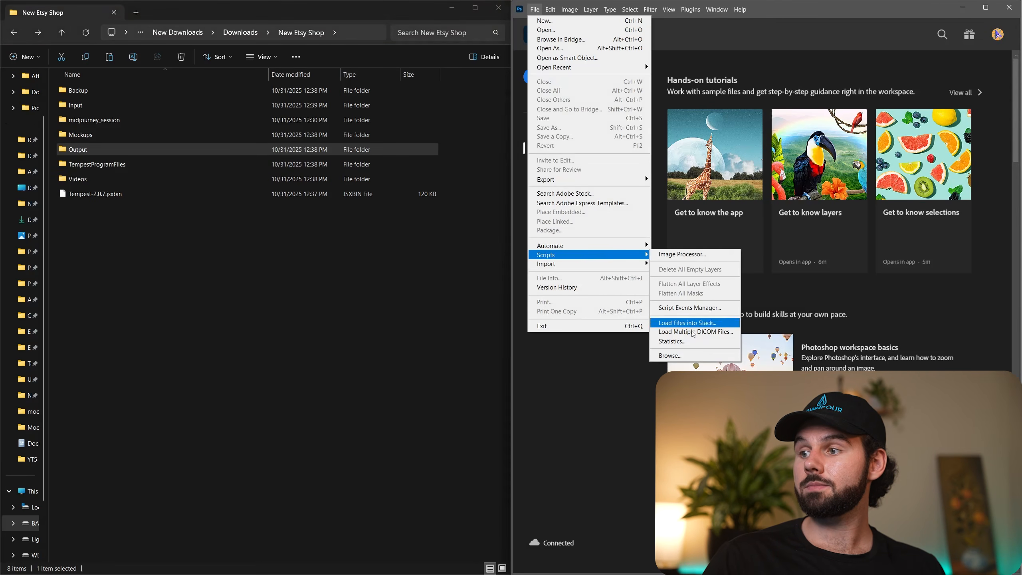
left_click(672, 355)
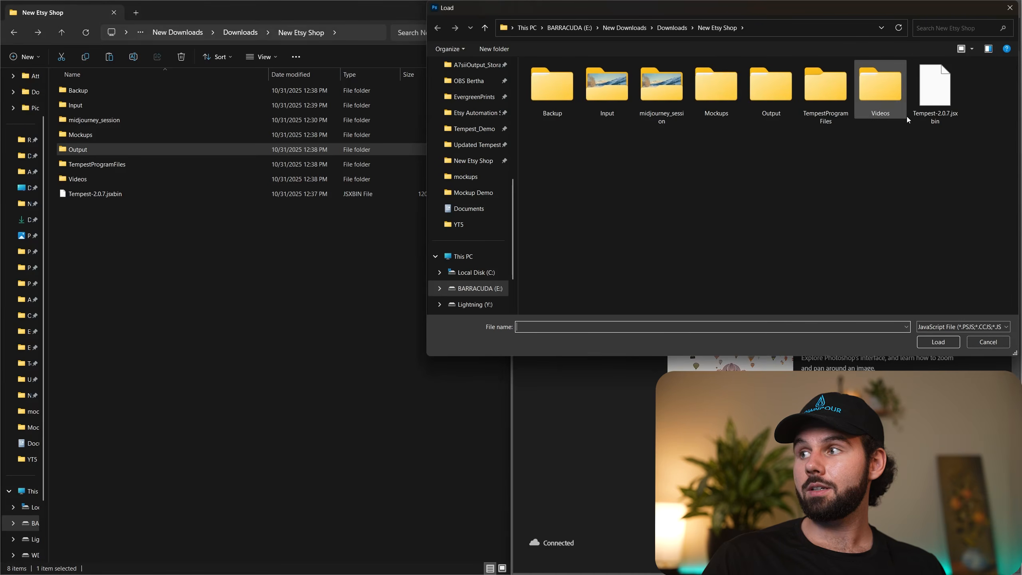
left_click(933, 91)
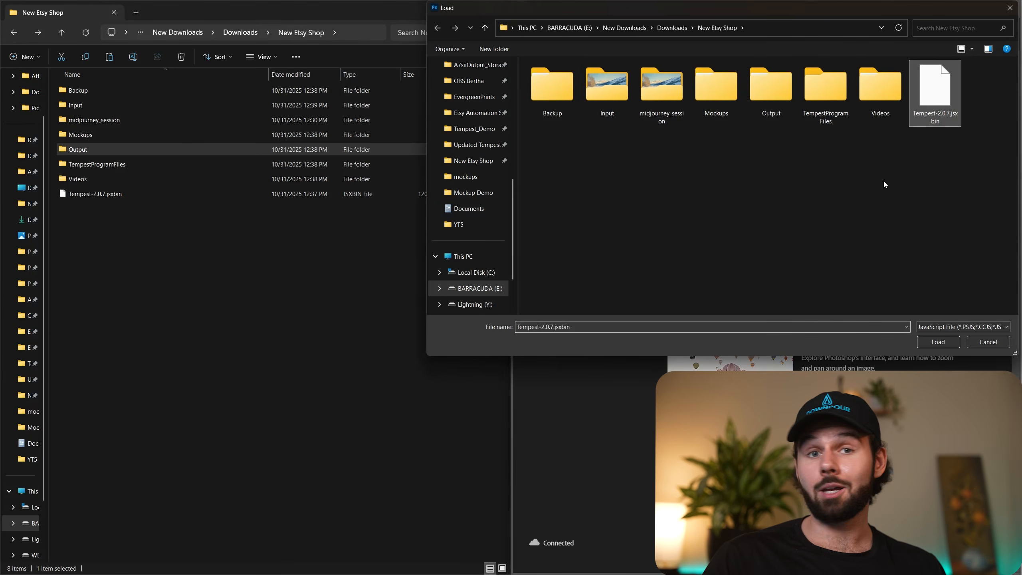
left_click(937, 341)
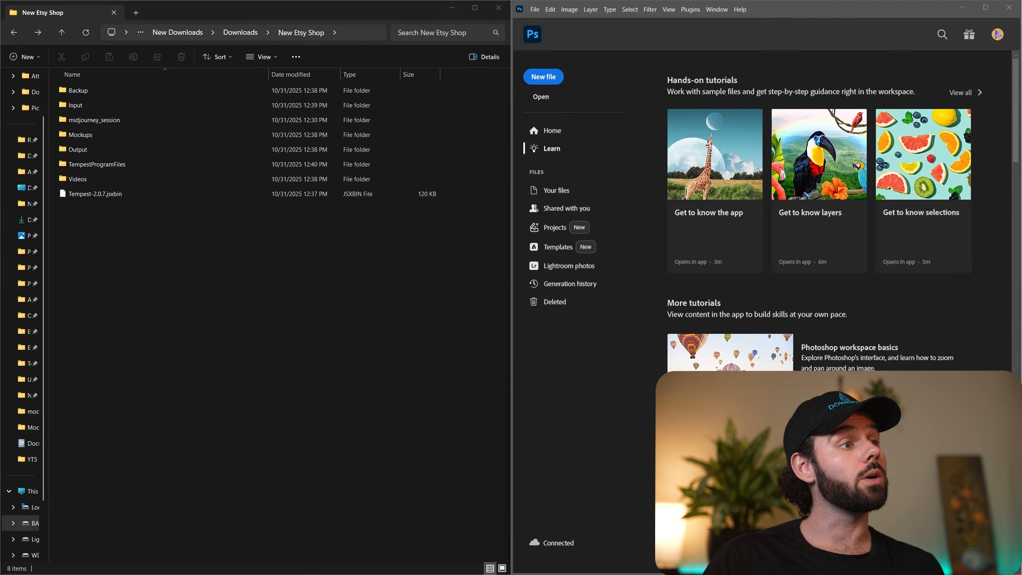
Shift the Tempest - Normal Run dialog toward the File Explorer window and open the Input folder to check the image file names.
left_click_drag(525, 84, 403, 109)
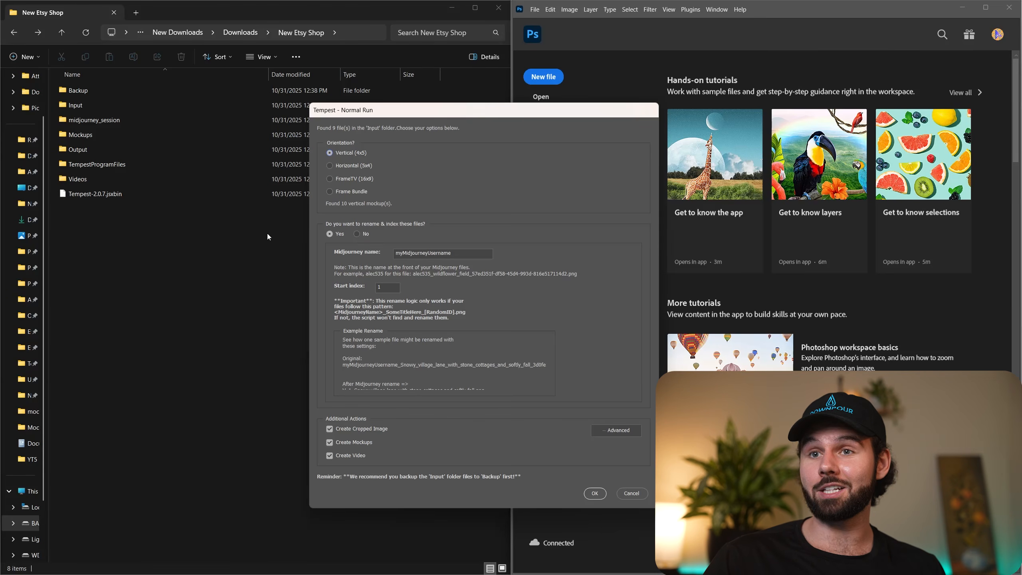
double_click(99, 103)
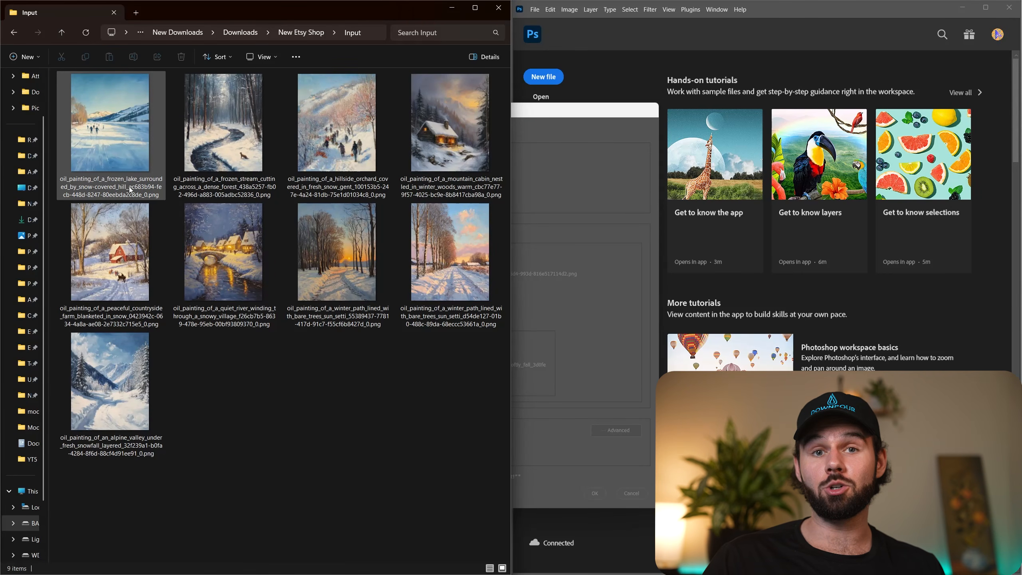
Clear the Midjourney name in the Tempest - Normal Run dialog.
left_click(207, 189)
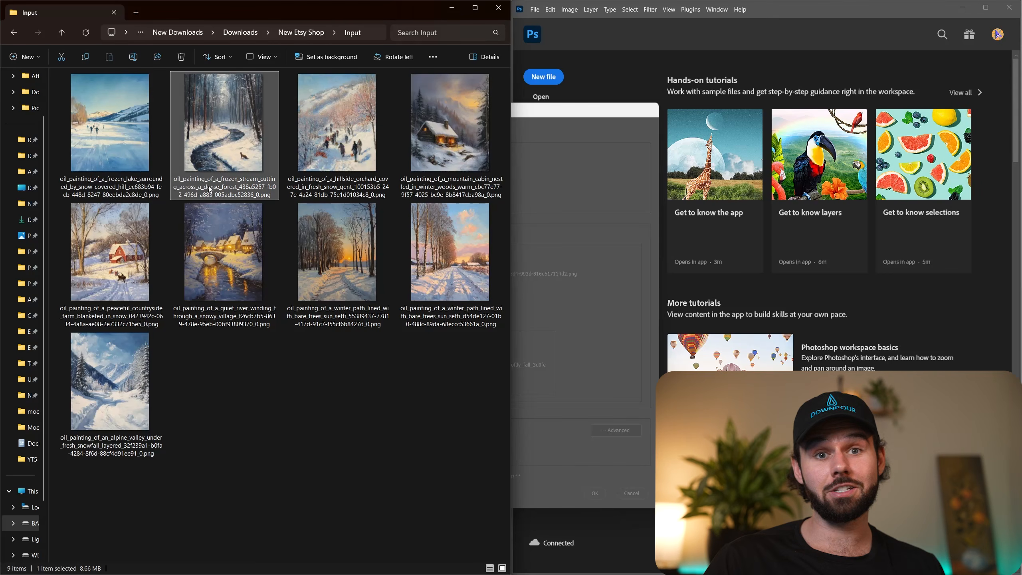
double_click(439, 253)
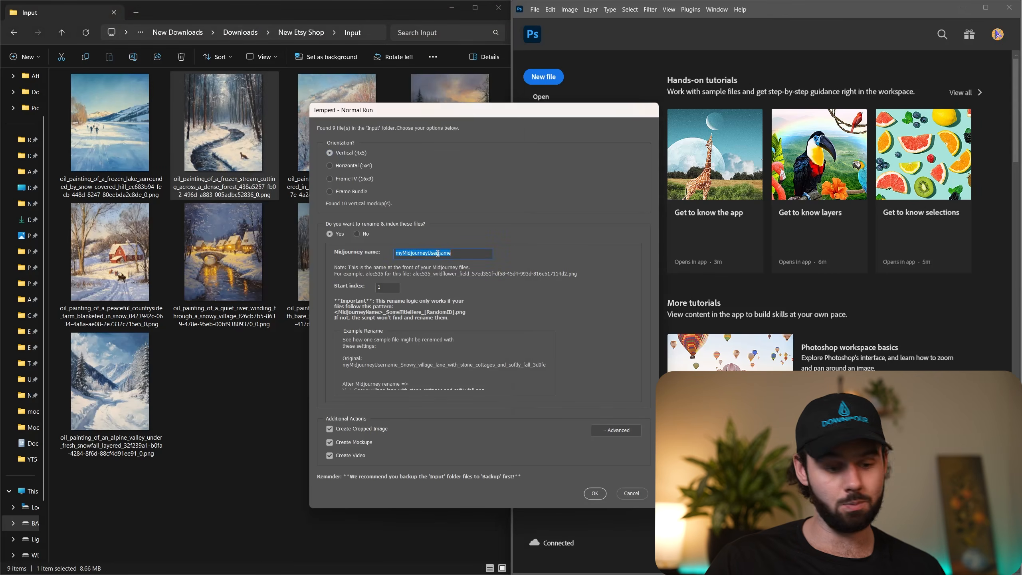
key("BackSpace")
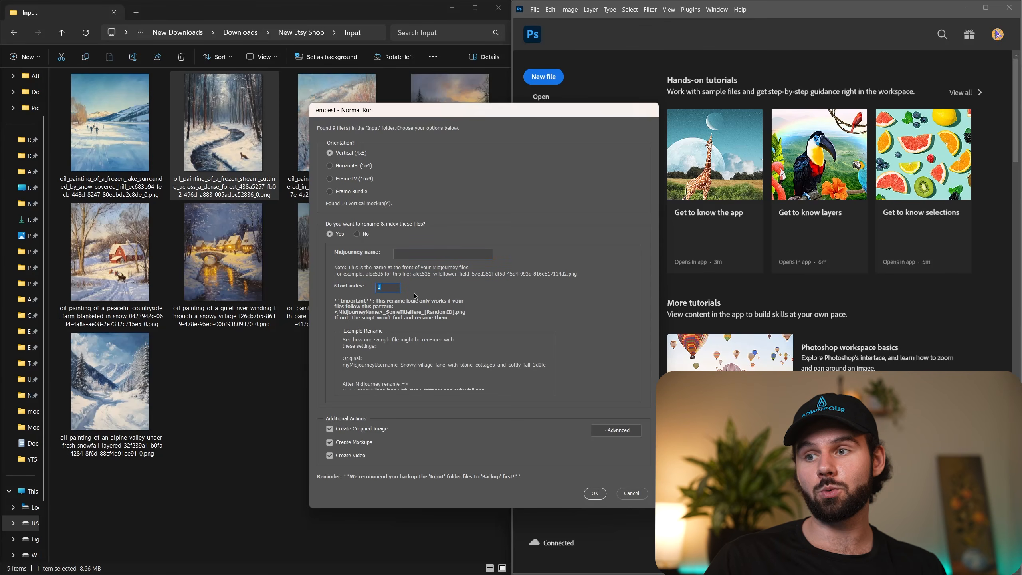
key("Return")
Look at the mountain cabin and winter path images in the Input folder and return to the Tempest dialog.
left_click(430, 160)
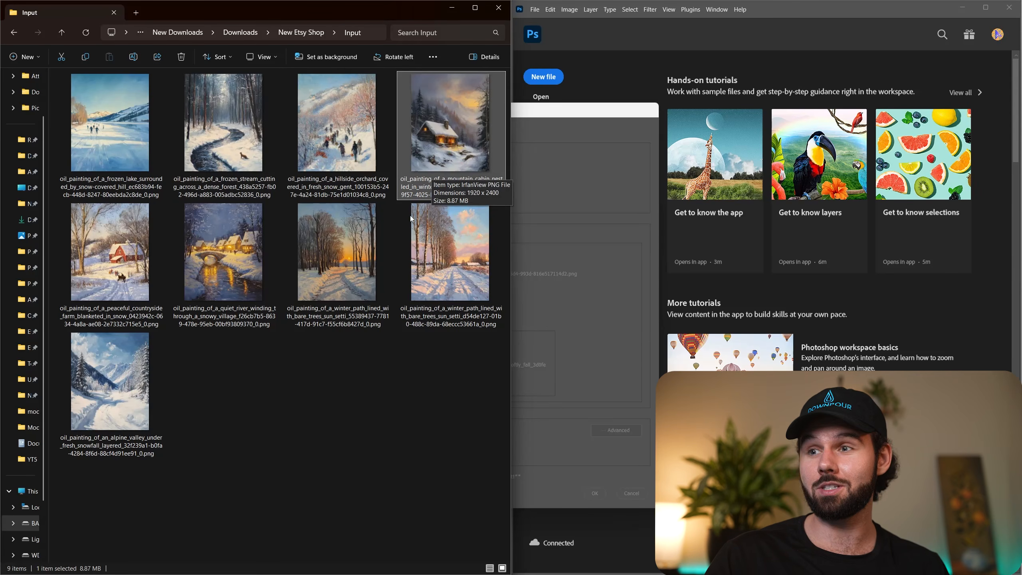
left_click(434, 250)
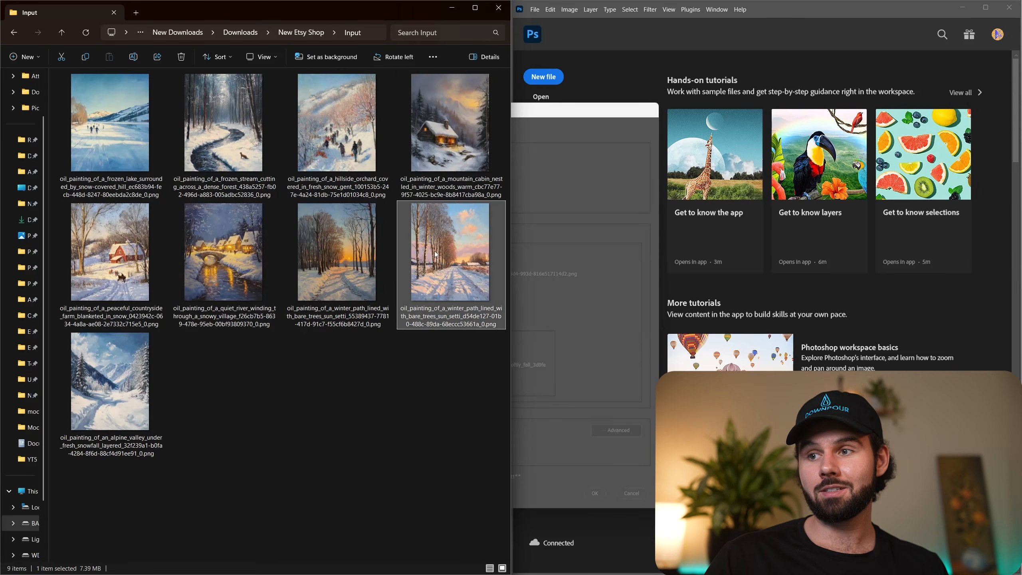
left_click(568, 254)
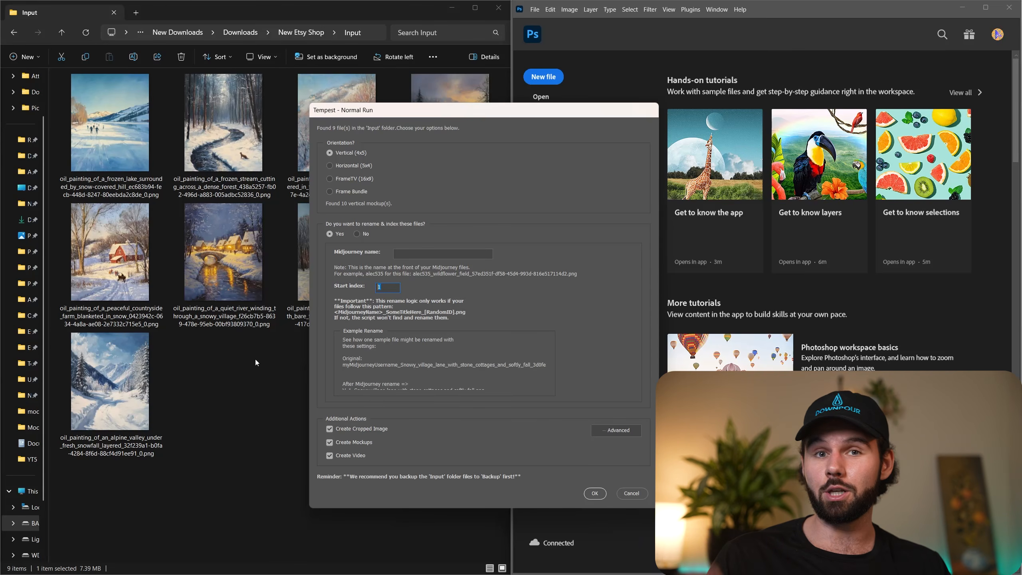
Review the custom output dimensions in the Advanced Settings and start the Tempest run with the vertical 4x5 orientation.
left_click(610, 429)
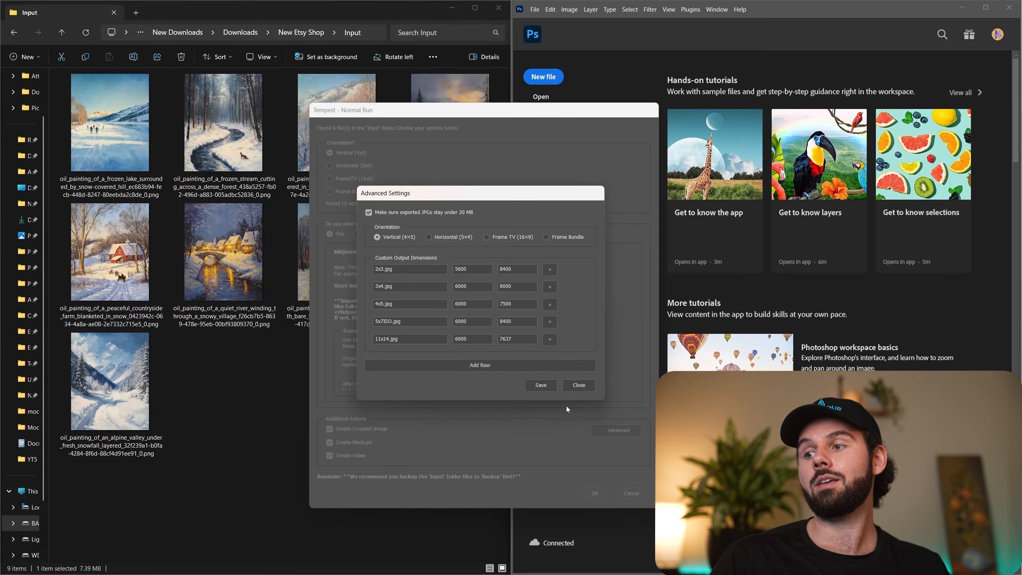
left_click(575, 386)
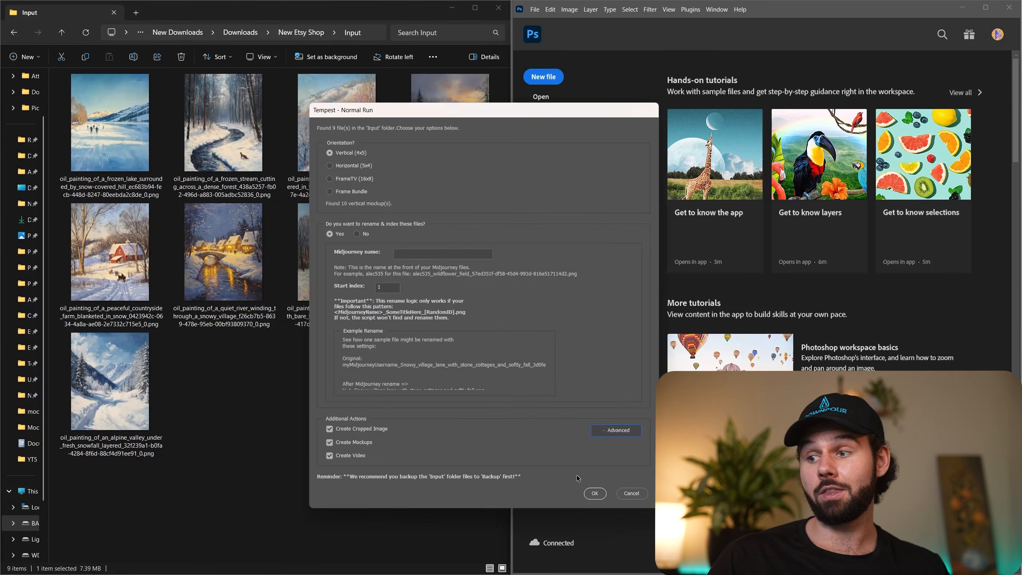
left_click(595, 493)
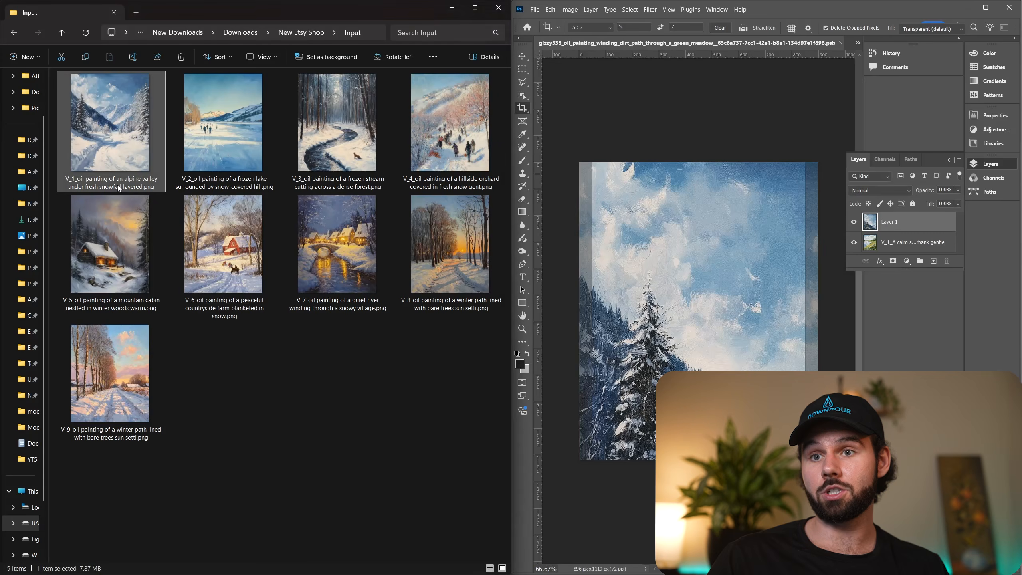
Check the renamed painting files in the Input folder and return to the New Etsy Shop folder.
left_click(90, 184)
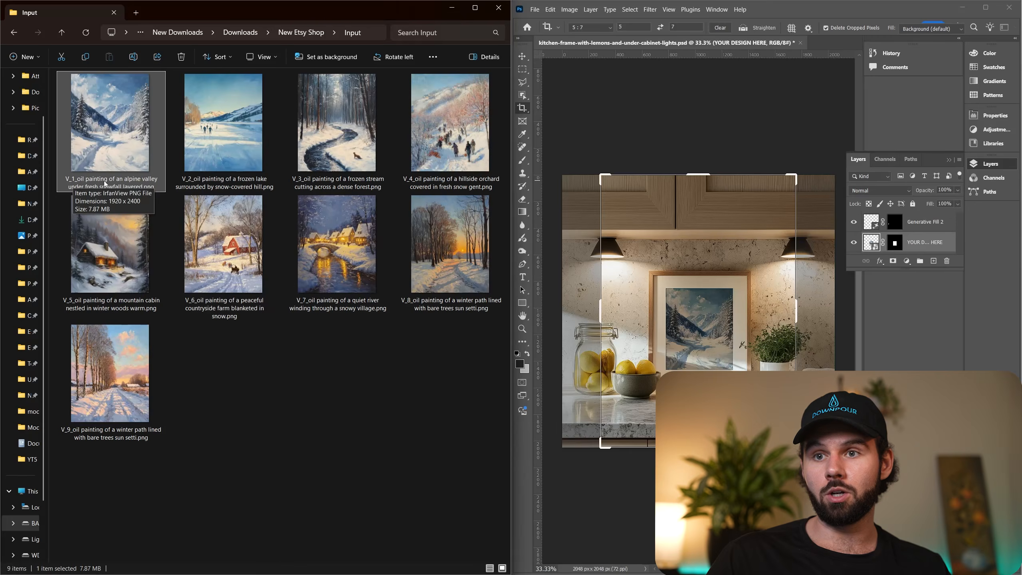
key("alt+Left")
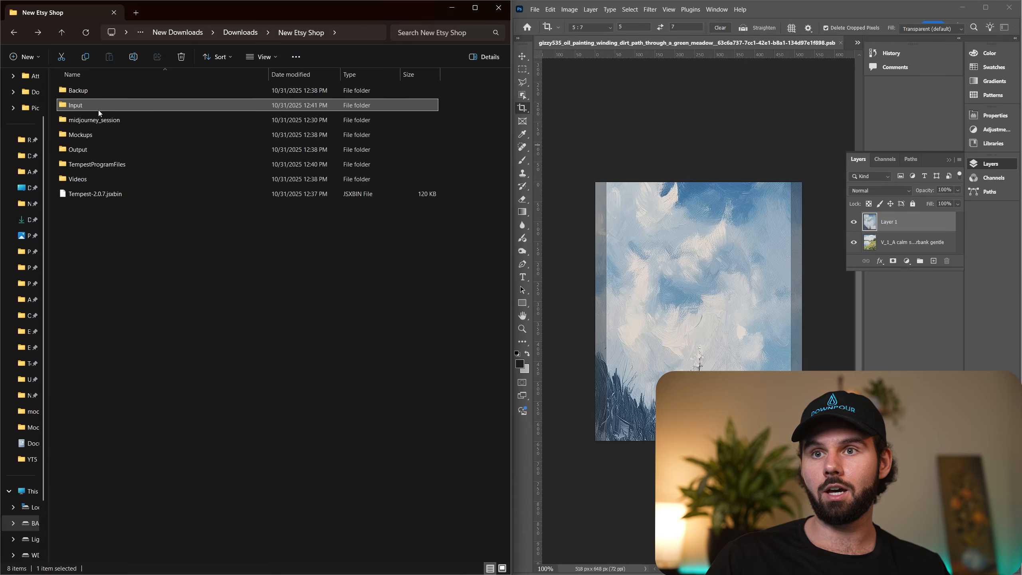
double_click(104, 141)
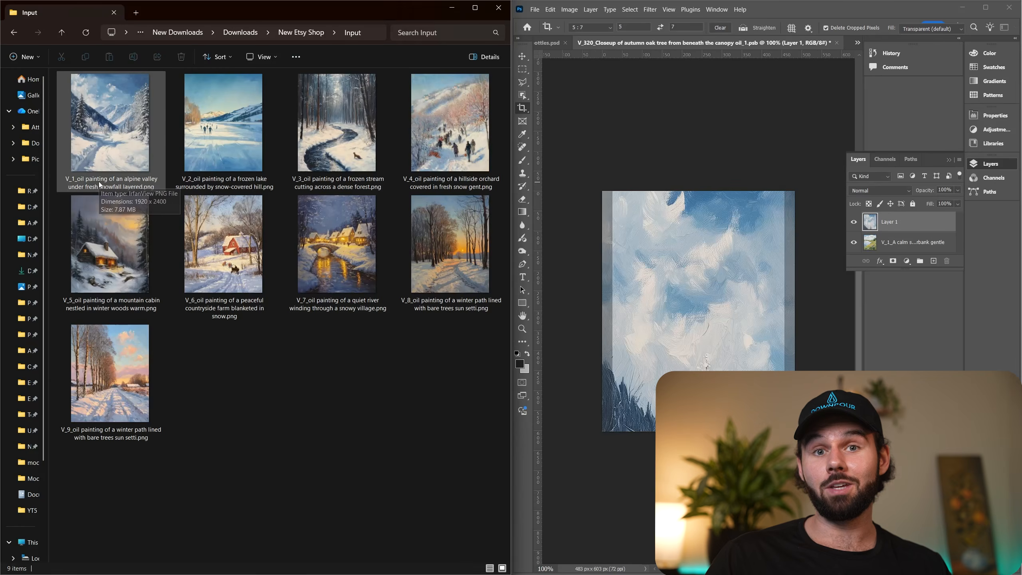
key("alt+Left")
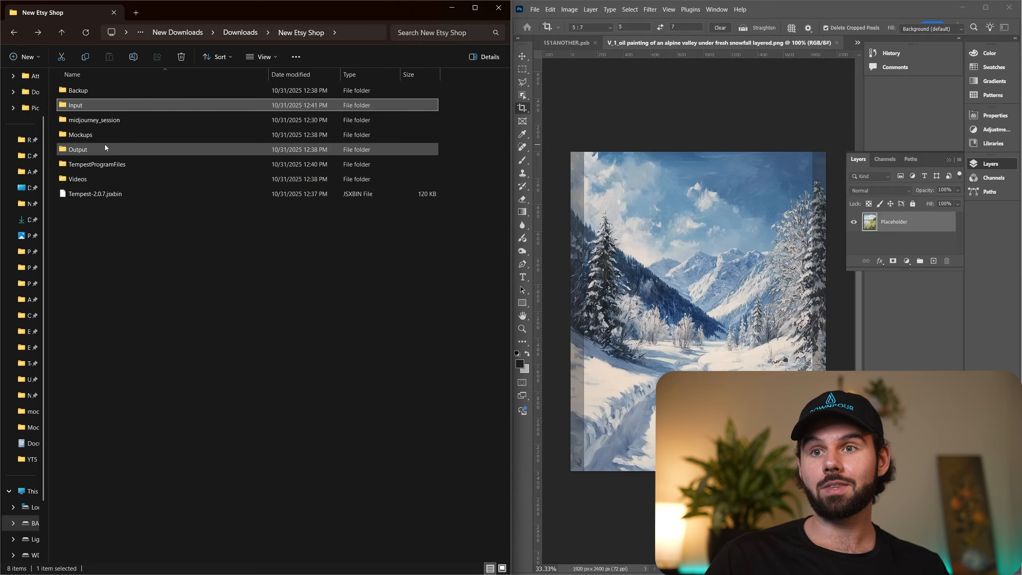
Open the 4x5Vertical_Output folder inside Output and widen the Name column to read the full folder names.
double_click(102, 148)
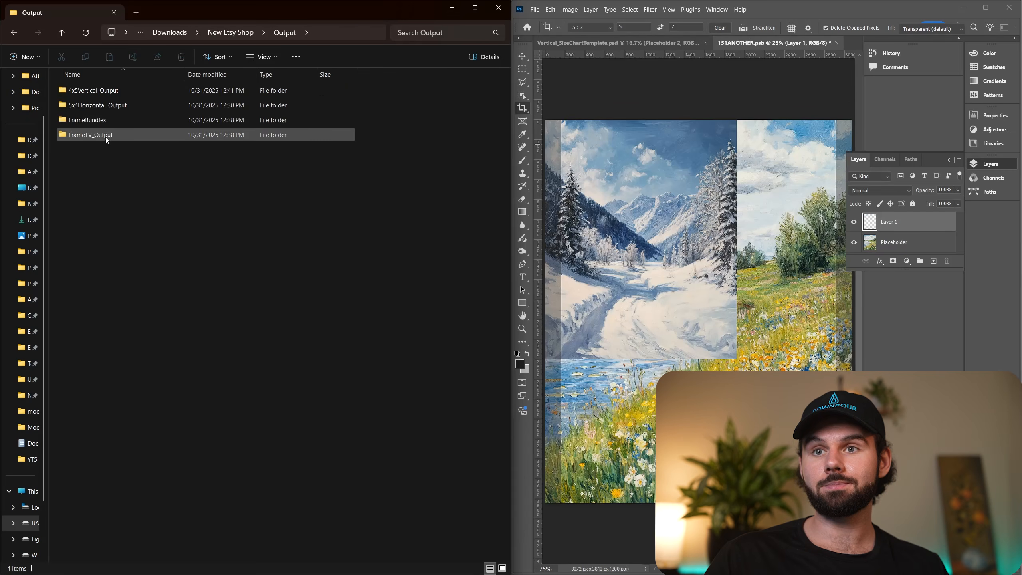
double_click(100, 92)
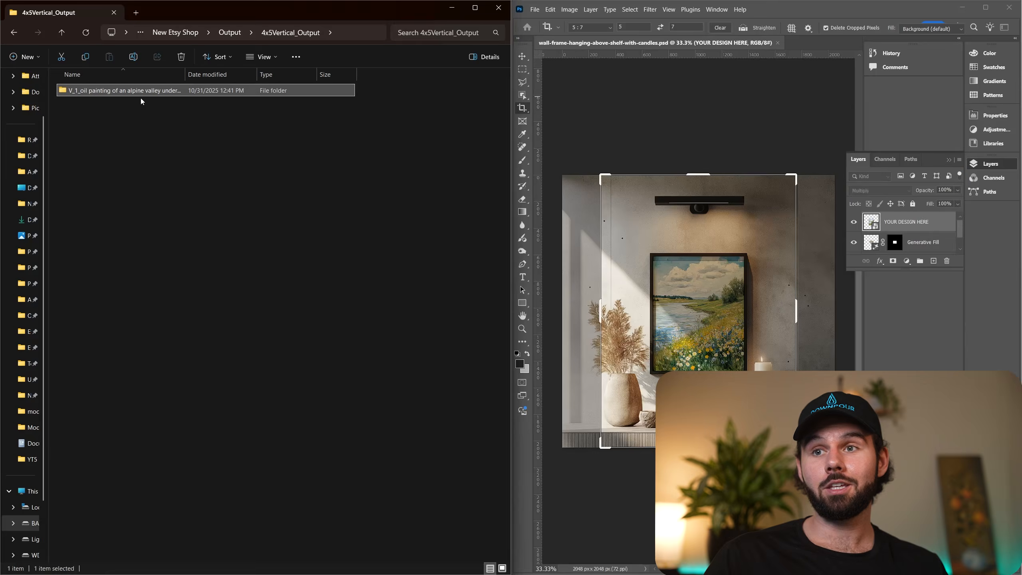
left_click_drag(184, 77, 237, 74)
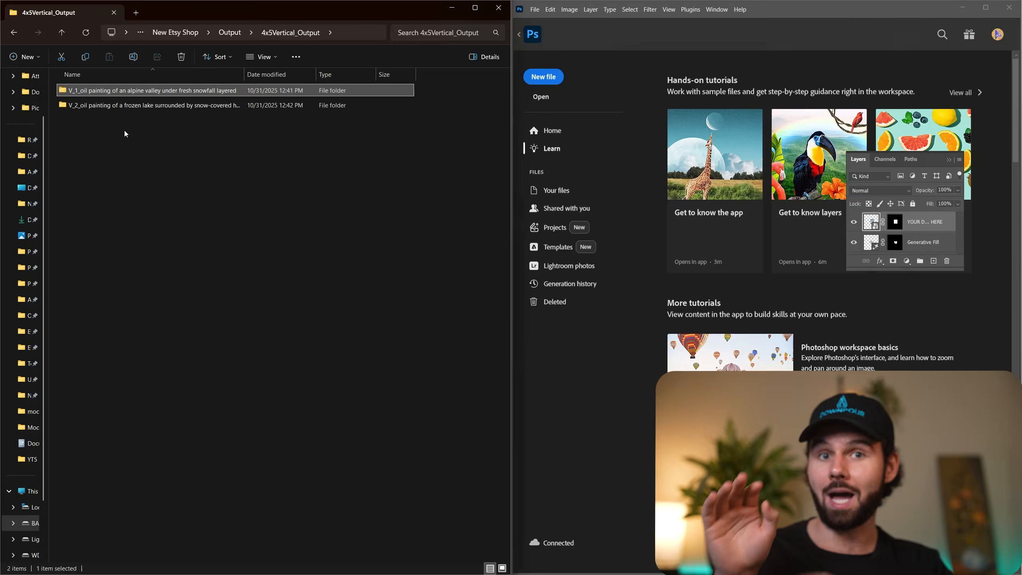
Open the mockups folder of the V_1 alpine valley painting and enlarge its thumbnails.
double_click(128, 91)
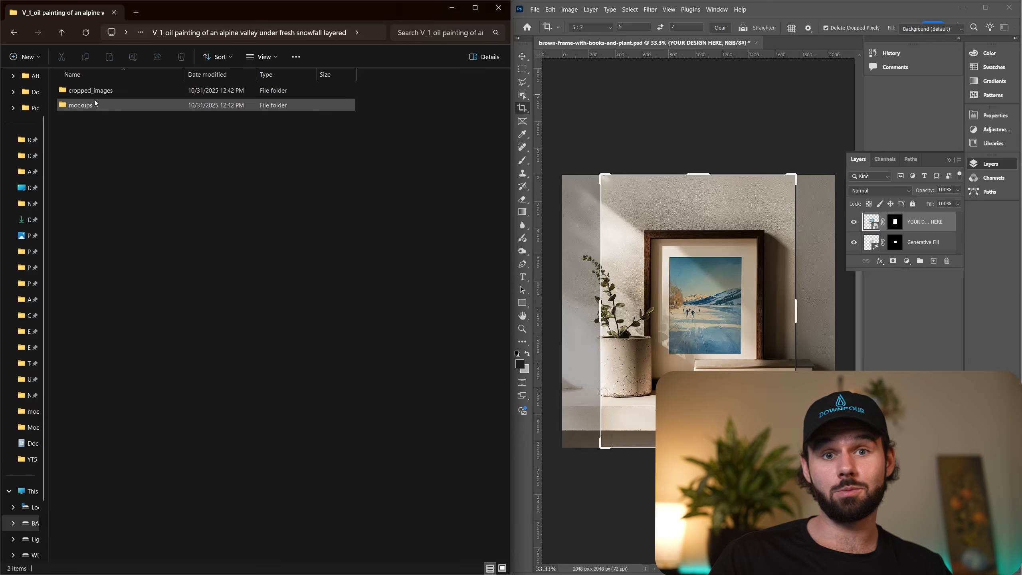
double_click(94, 105)
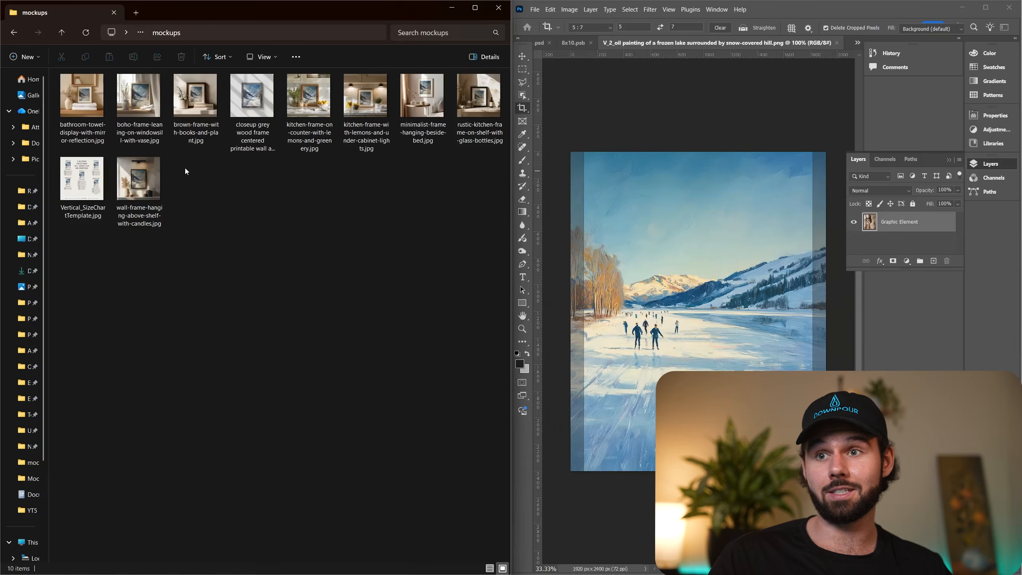
scroll(235, 244, "up", 3, "ctrl")
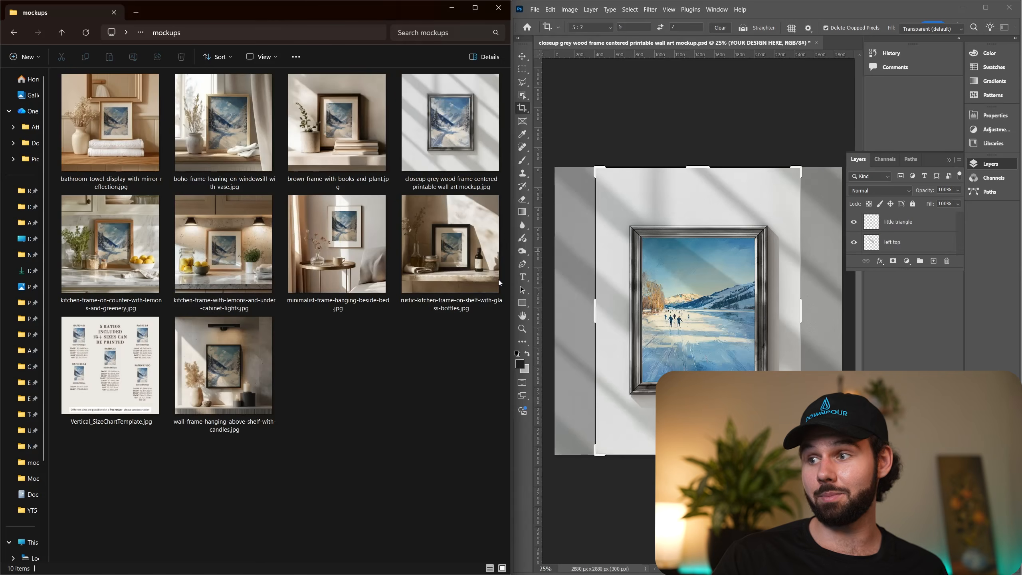
Preview all the alpine valley mockups full size, from the bathroom towel display to the wall frame with candles, and close the viewer.
double_click(110, 123)
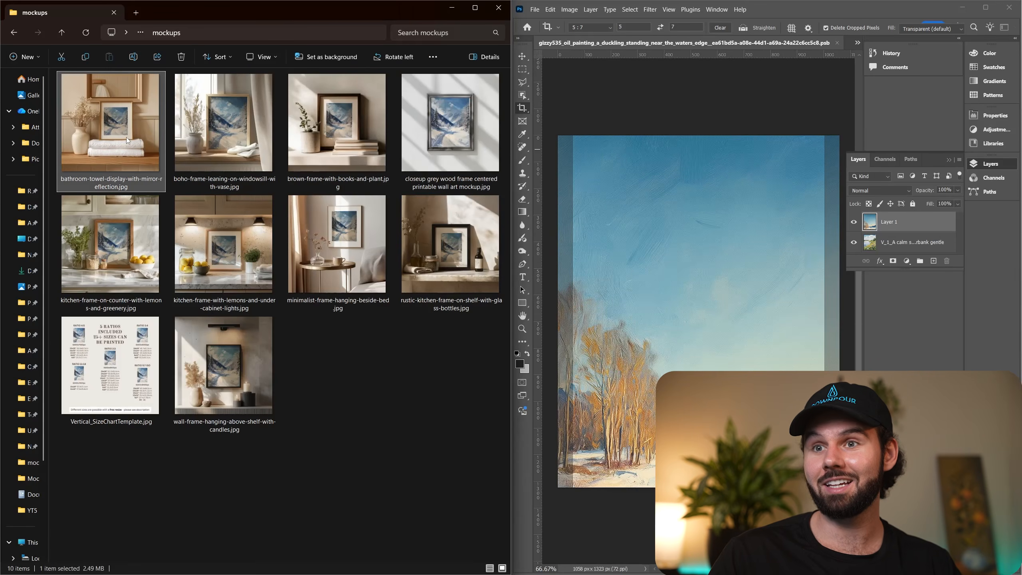
double_click(398, 287)
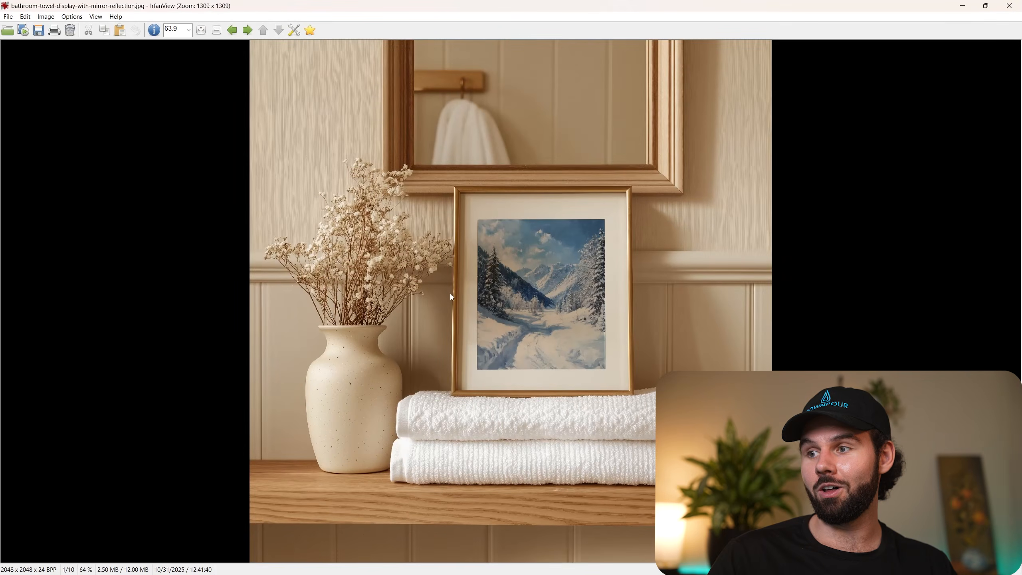
scroll(451, 294, "down", 1)
scroll(450, 293, "down", 1)
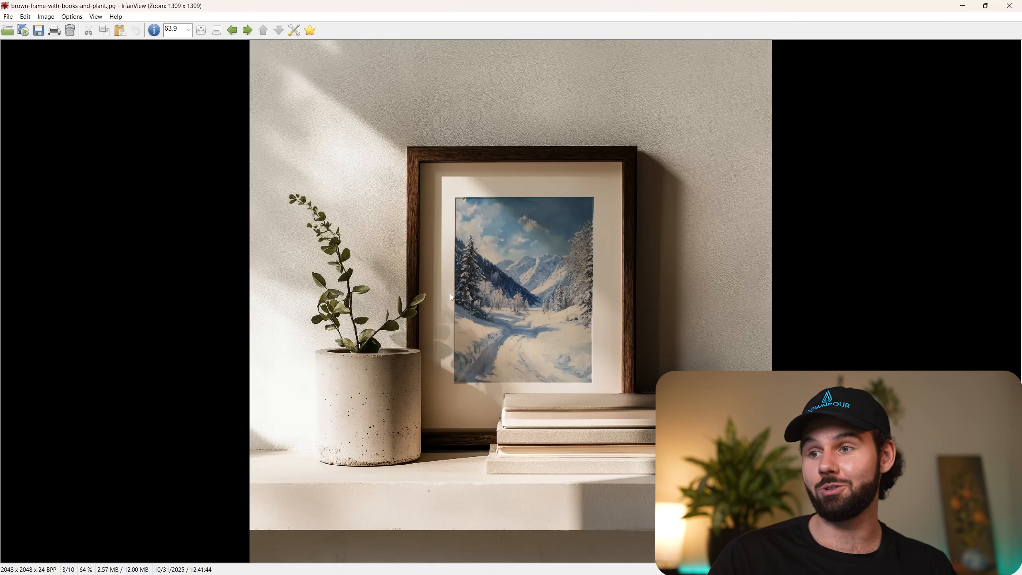
scroll(449, 291, "down", 1)
scroll(450, 292, "down", 1)
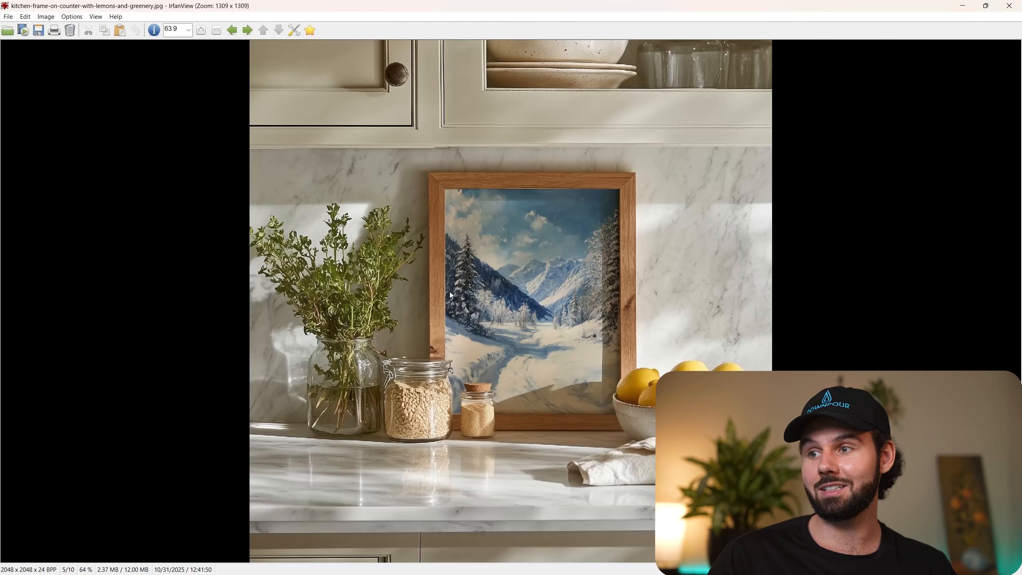
scroll(449, 292, "down", 1)
scroll(450, 291, "down", 1)
scroll(450, 291, "down", 1)
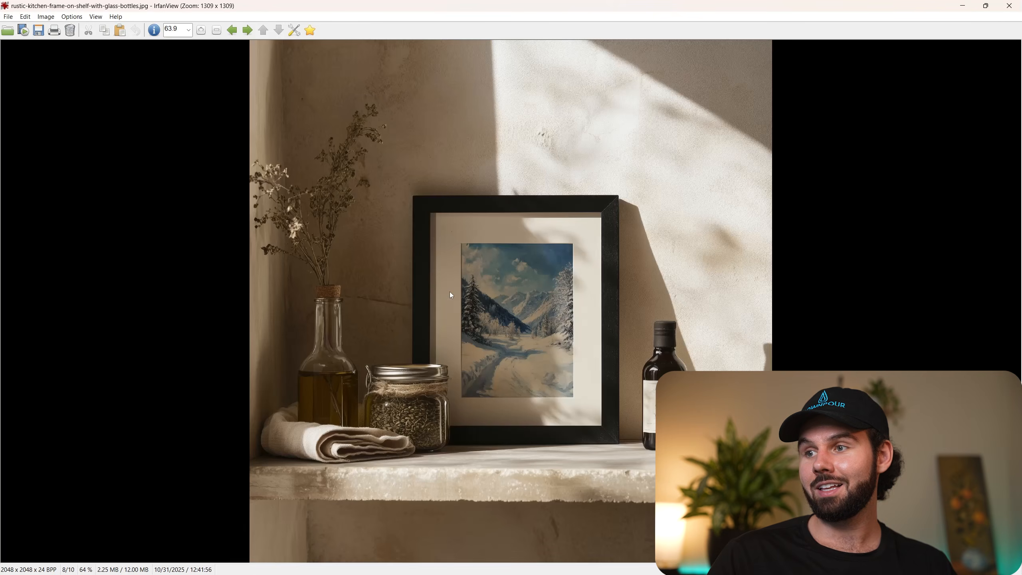
scroll(450, 295, "down", 1)
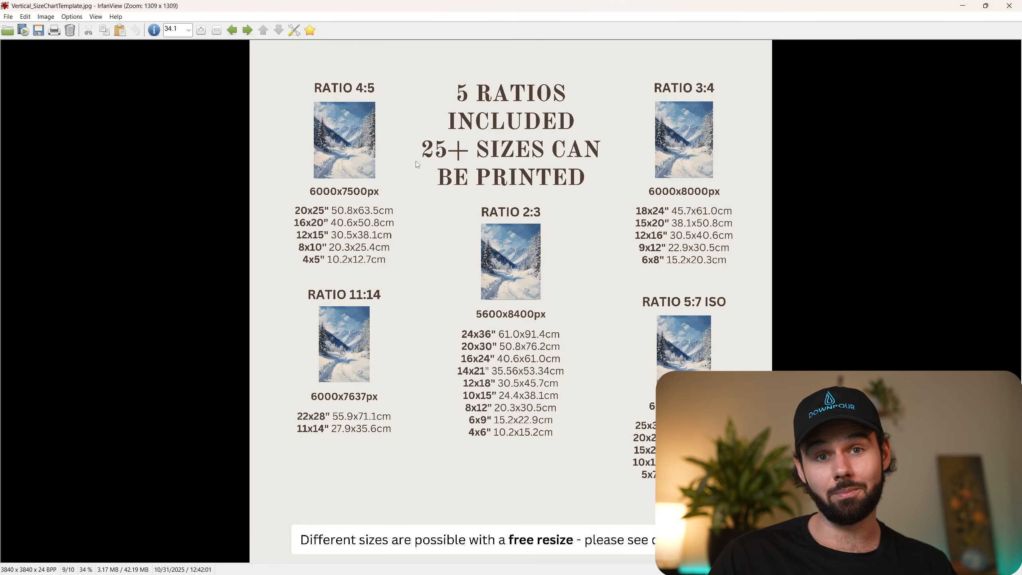
scroll(460, 271, "down", 2)
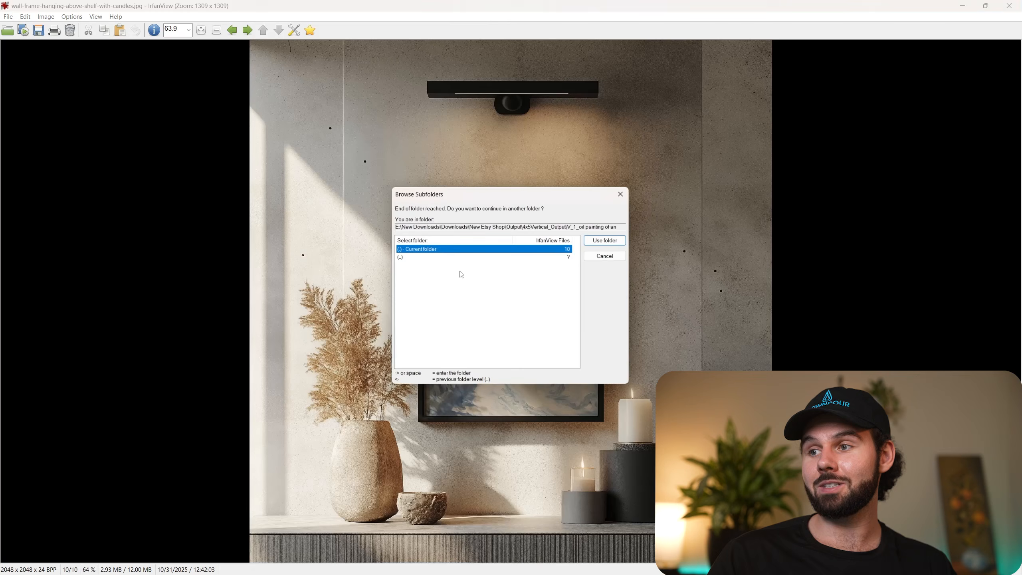
left_click(624, 192)
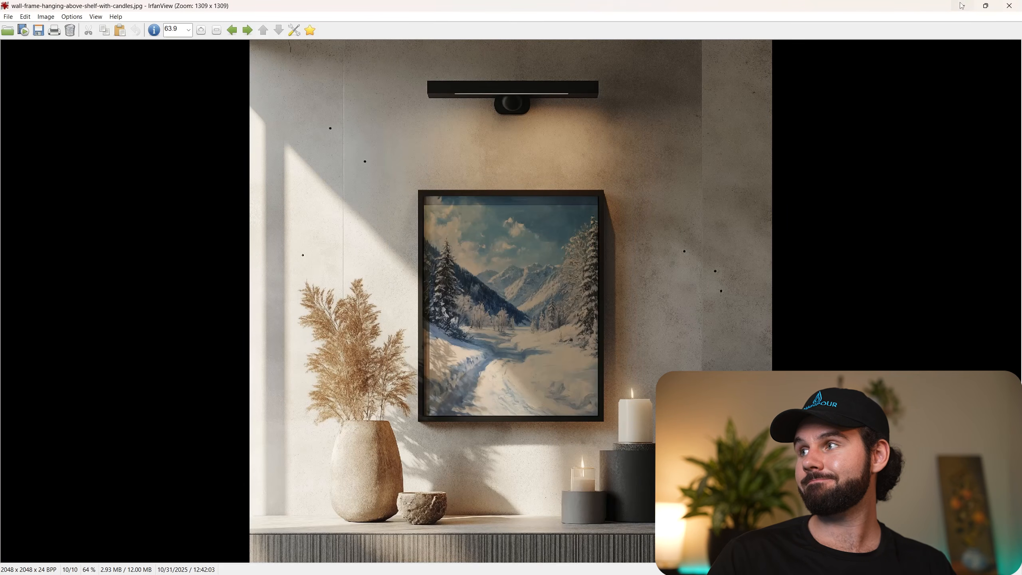
left_click(1009, 5)
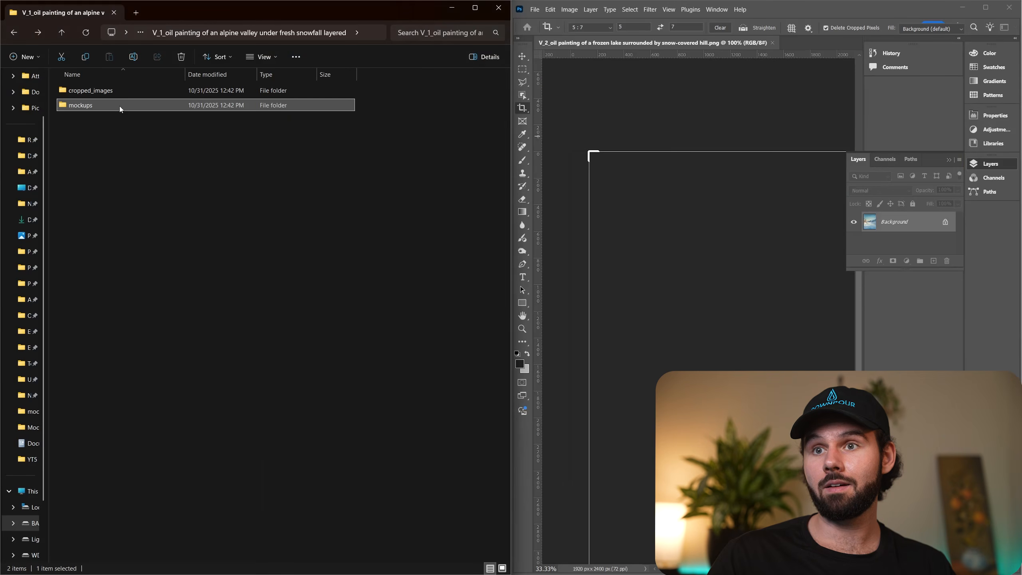
Open the alpine valley painting's cropped_images folder, enlarge the thumbnails, and preview the crops from 2x3.jpg to 11x14.jpg full size.
double_click(112, 93)
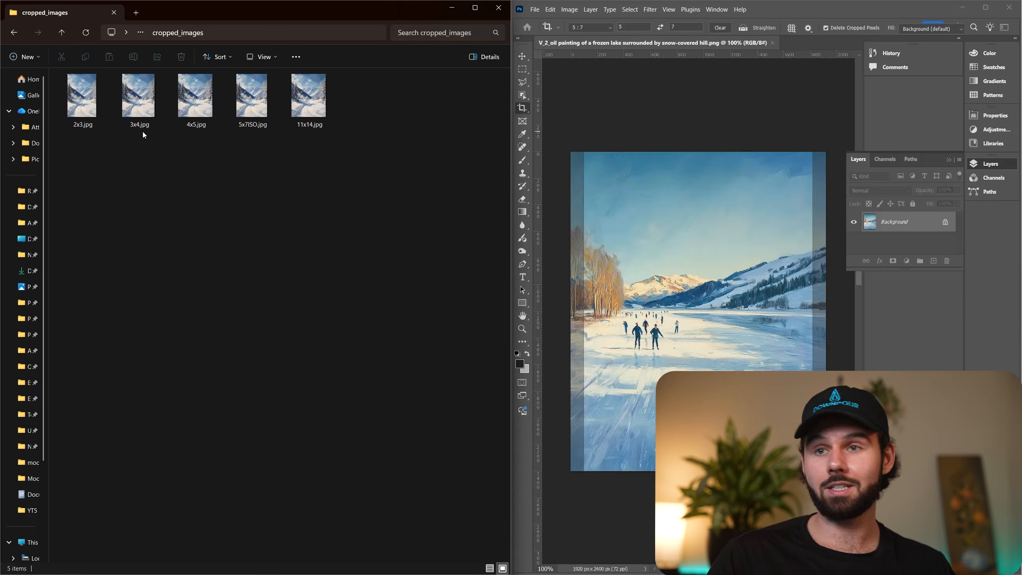
scroll(240, 267, "up", 2, "ctrl")
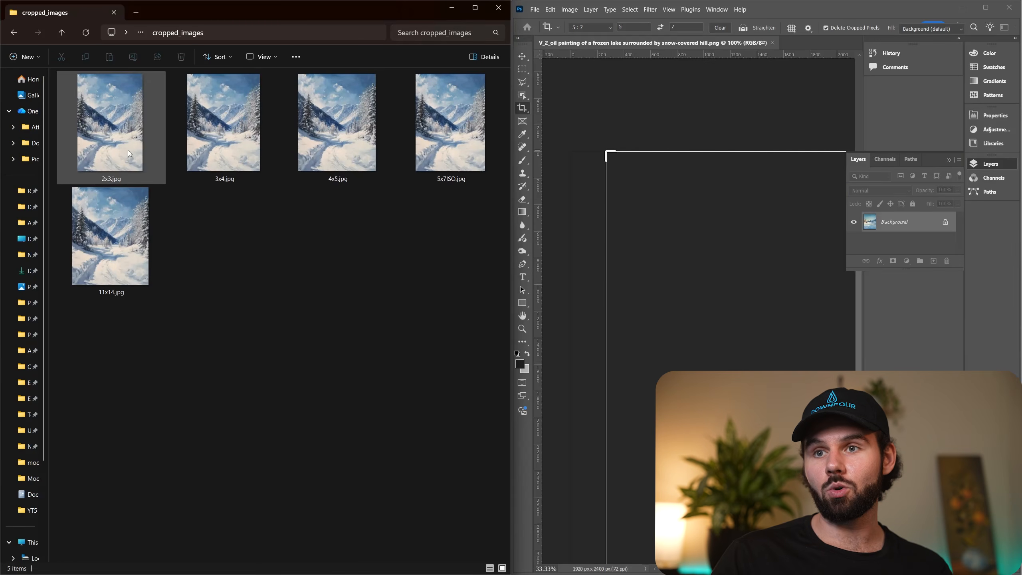
left_click(128, 150)
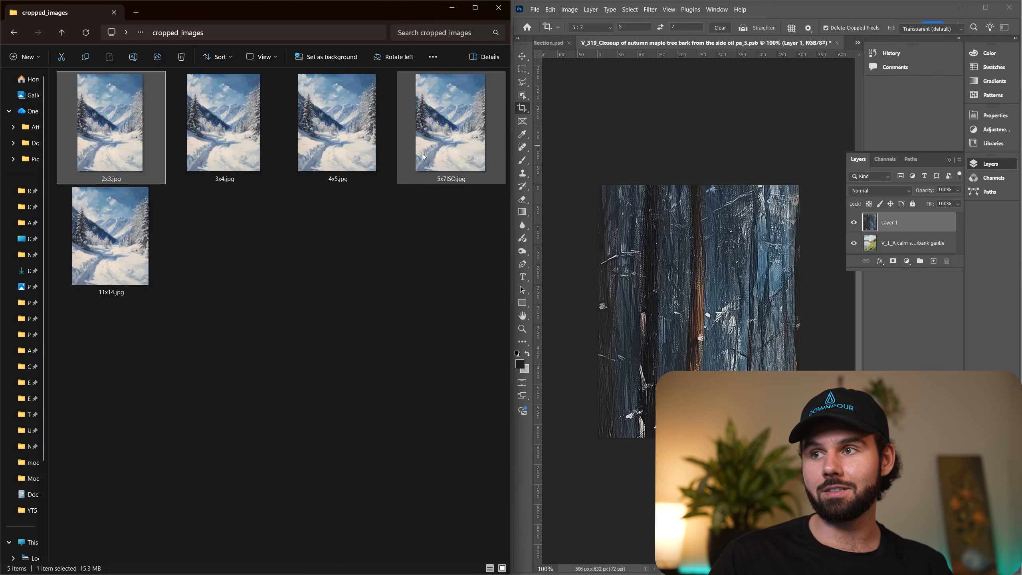
key("Return")
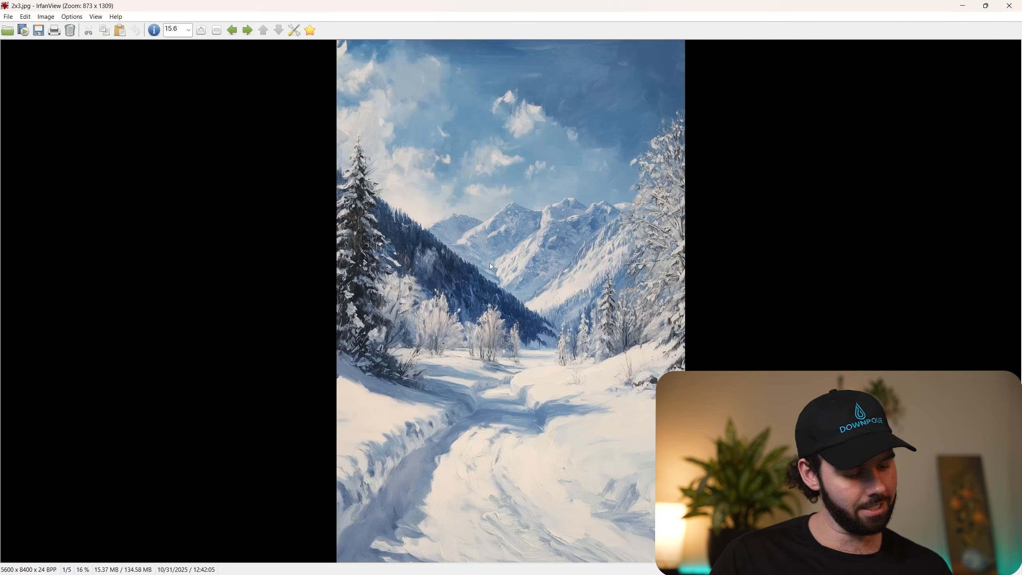
key("Right")
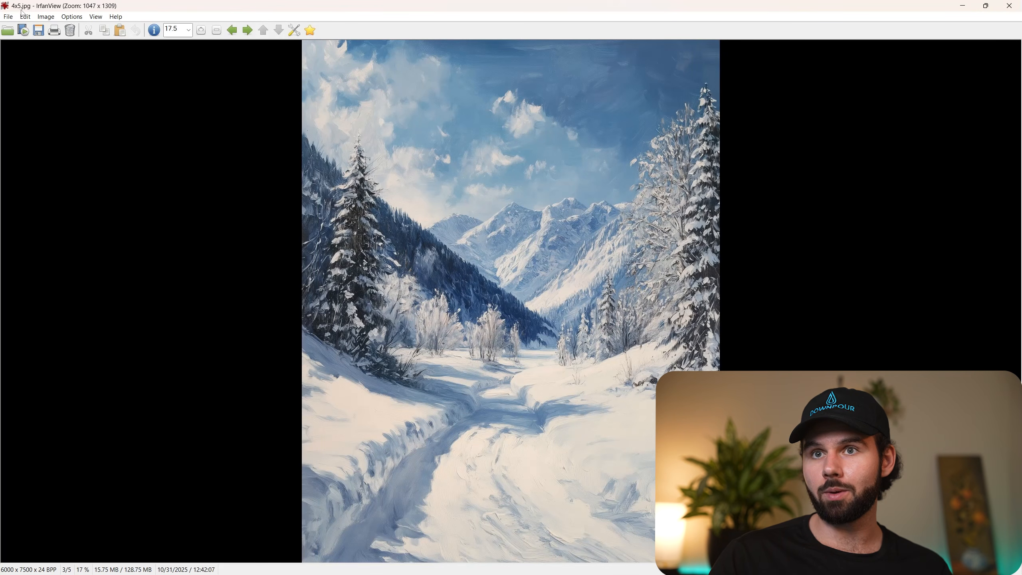
key("Right")
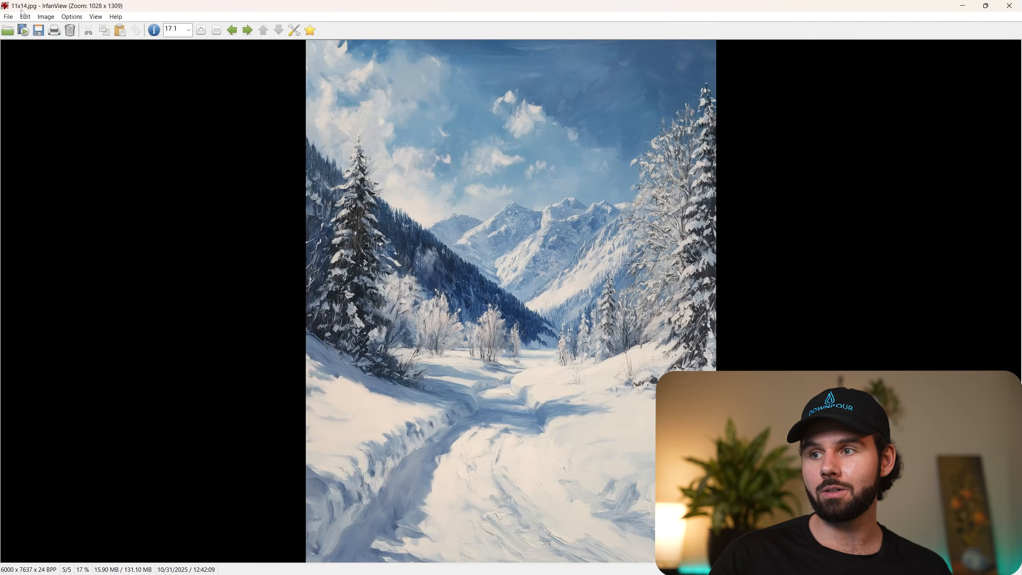
left_click(1007, 7)
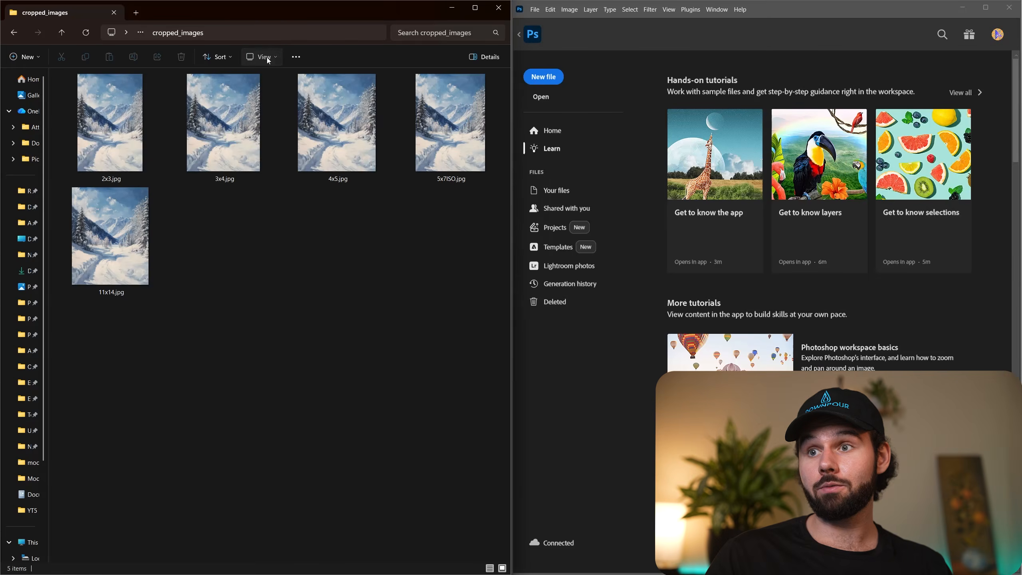
Show the cropped_images files in the Details layout and add a Dimensions column.
left_click(267, 57)
left_click(275, 156)
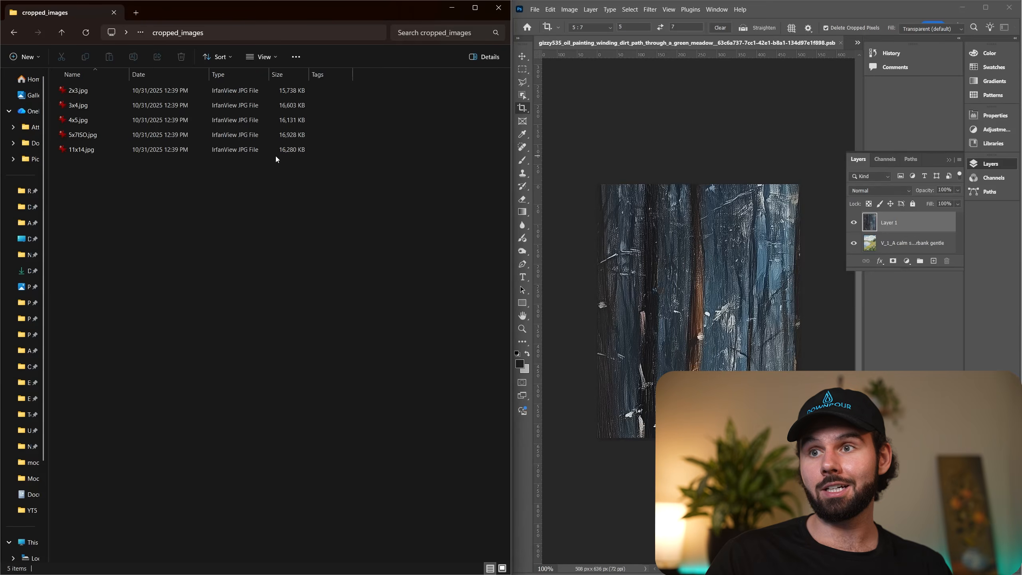
right_click(289, 74)
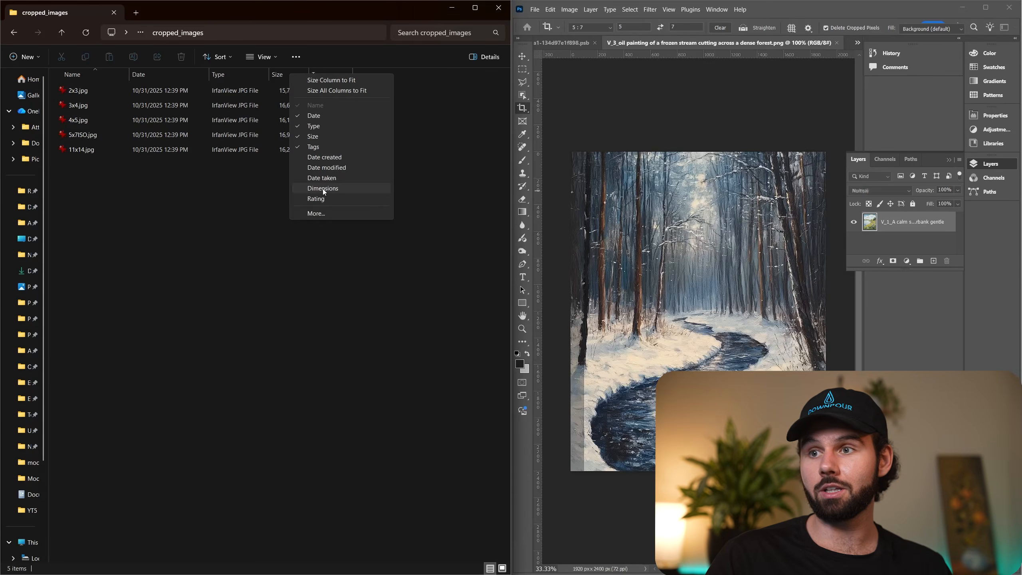
left_click(323, 189)
Check the pixel dimensions of each cropped file, from 2x3.jpg through 11x14.jpg.
left_click(367, 94)
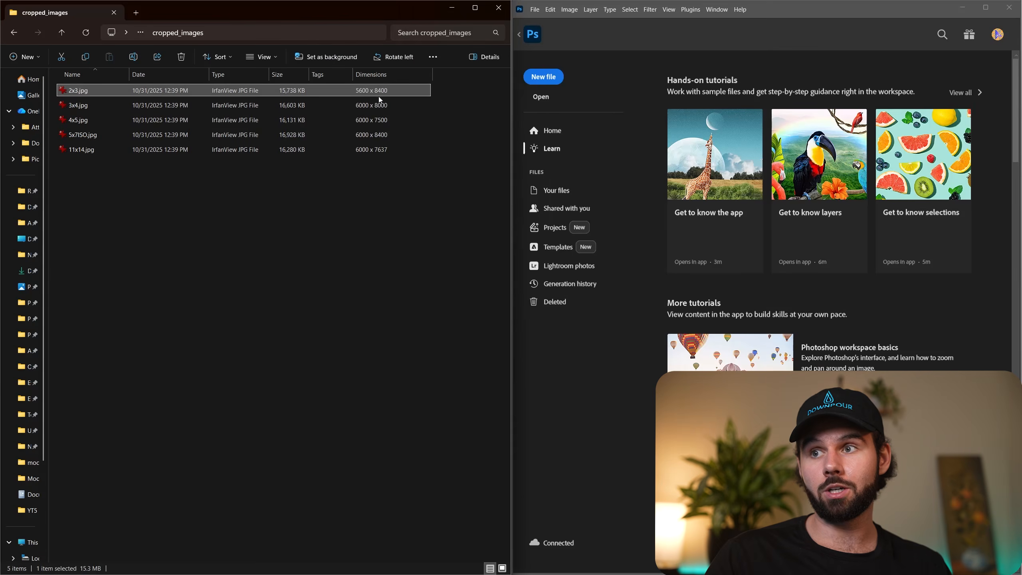
left_click(363, 107)
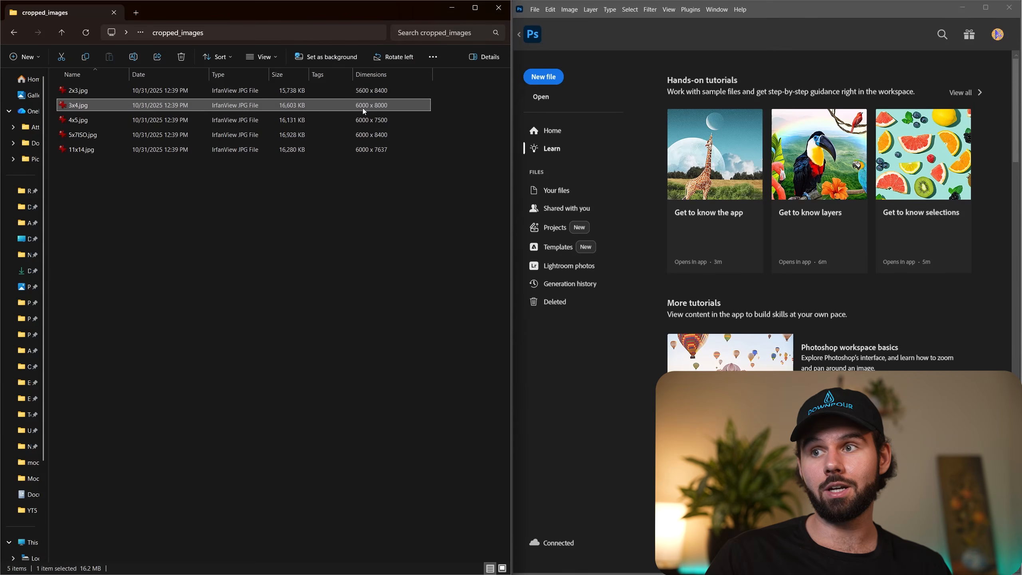
left_click(366, 117)
left_click(376, 137)
left_click(376, 150)
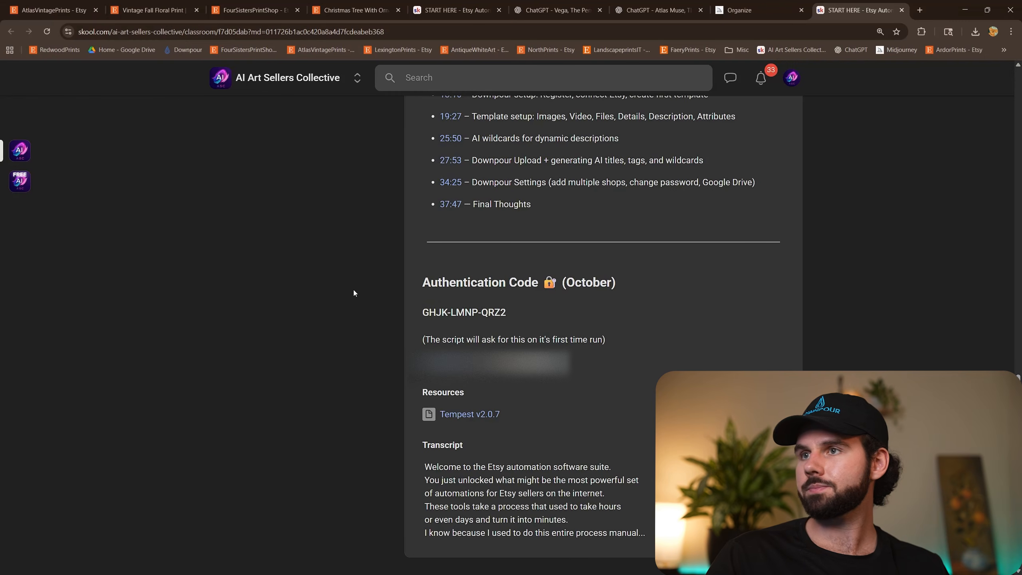
Switch to the browser, open the bookmarked LexingtonPrints Etsy shop and browse to its listings.
left_click(366, 5)
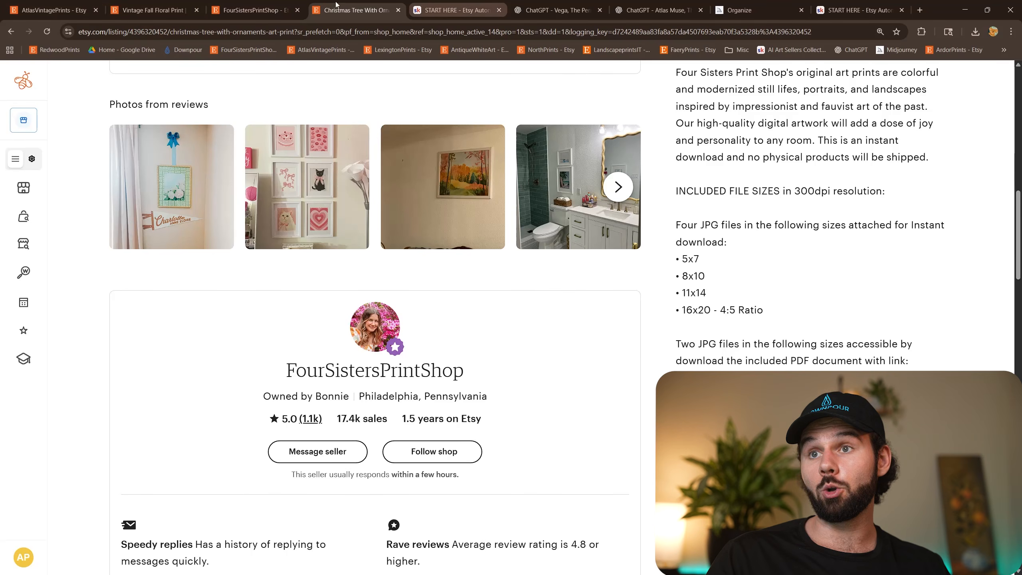
left_click(277, 6)
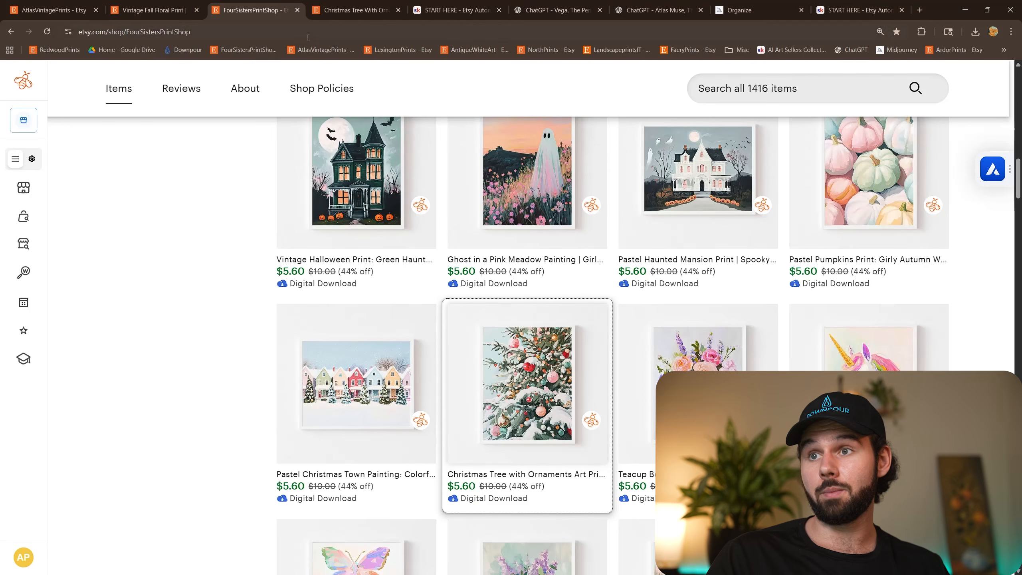
left_click(404, 51)
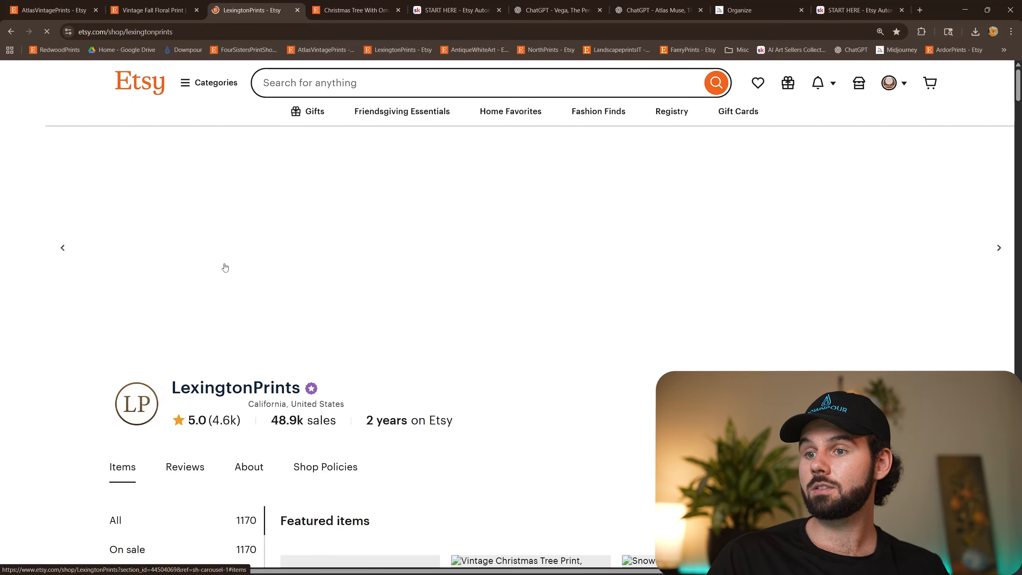
scroll(282, 342, "down", 1)
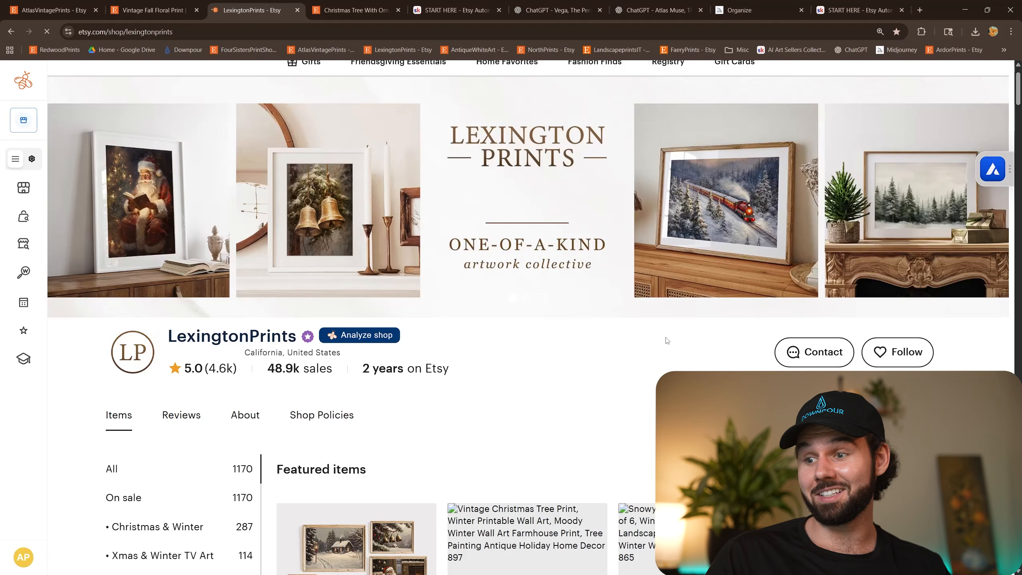
scroll(646, 224, "down", 7)
scroll(646, 224, "down", 7)
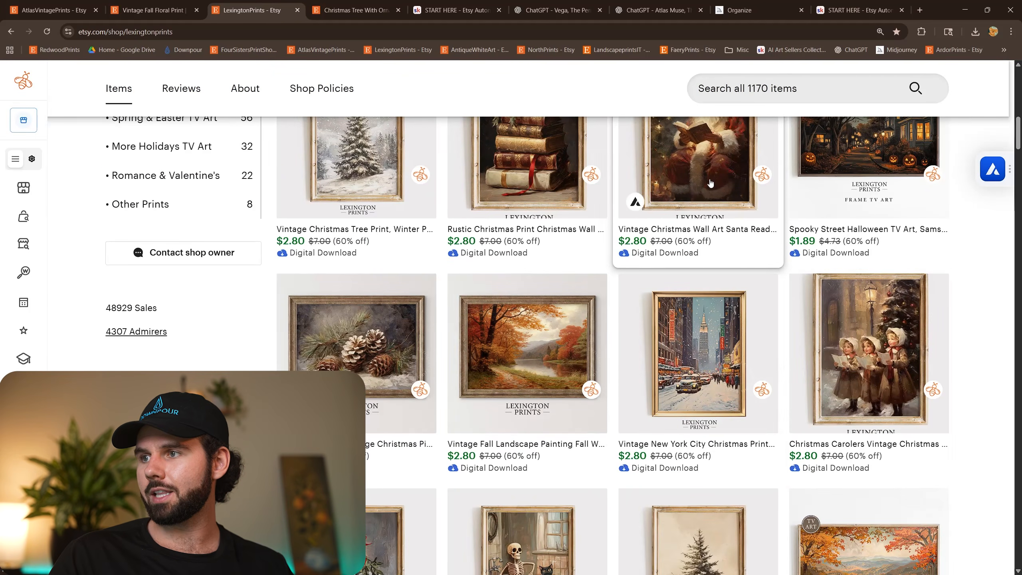
Open the vintage Christmas Santa reading book listing and examine its full description down to the included files and print ratios.
left_click(710, 184)
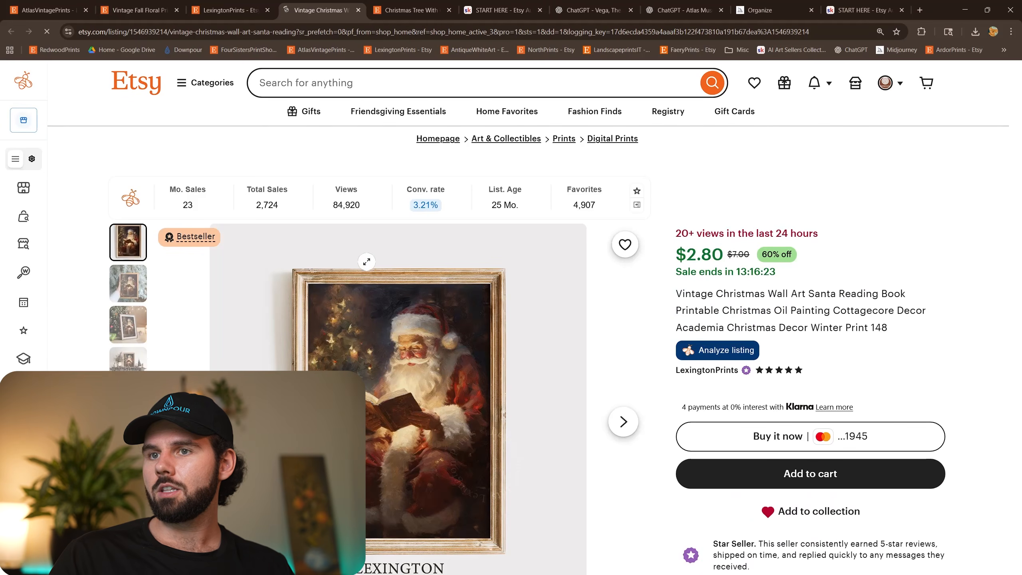
scroll(799, 306, "down", 8)
scroll(798, 305, "down", 3)
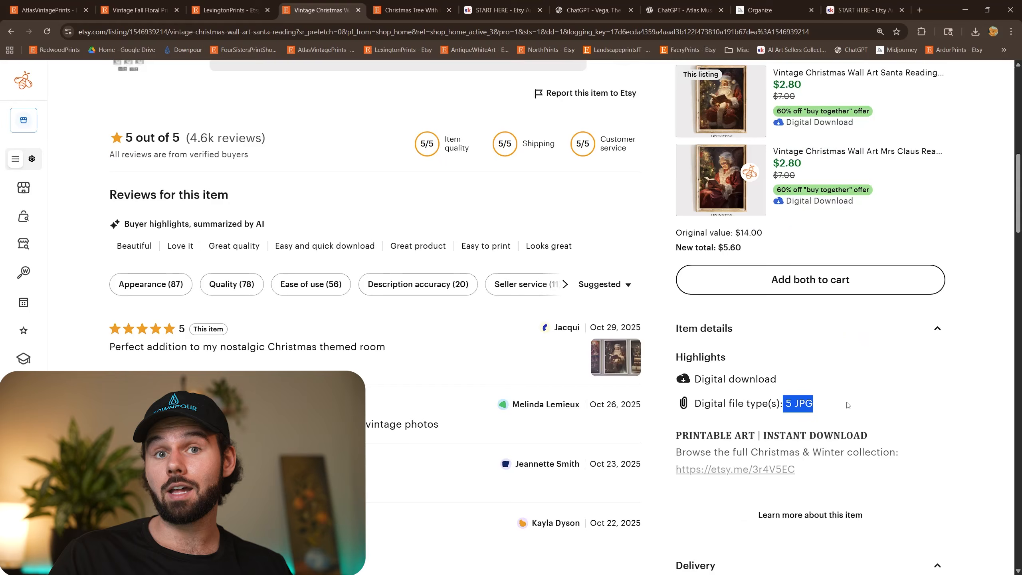
scroll(875, 402, "down", 3)
left_click(810, 366)
scroll(895, 365, "down", 11)
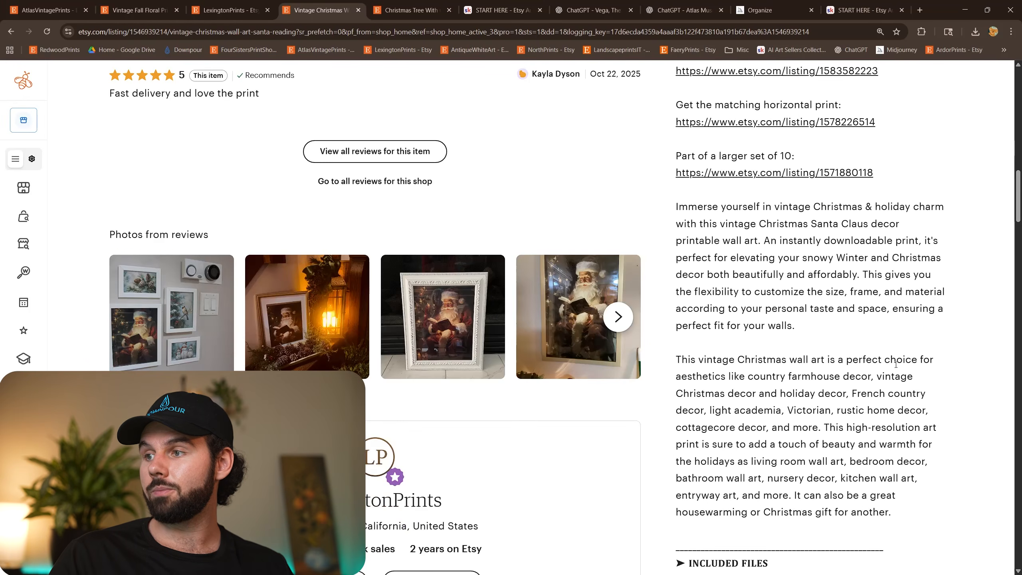
scroll(895, 364, "down", 5)
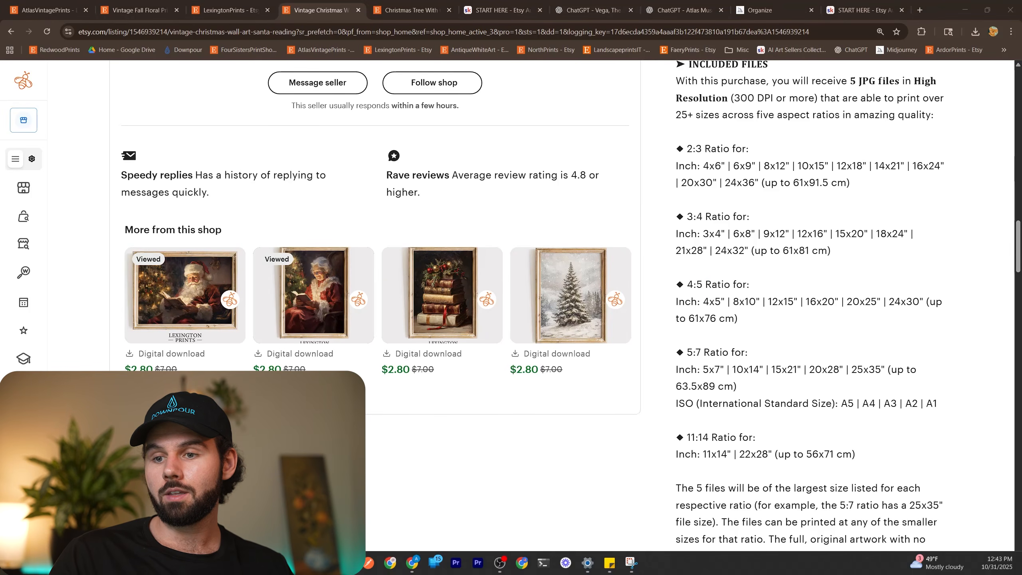
Return to File Explorer, open the V_1 alpine valley painting's cropped_images folder, and compare its files with the listing's included ratios.
key("super+d")
key("super+d")
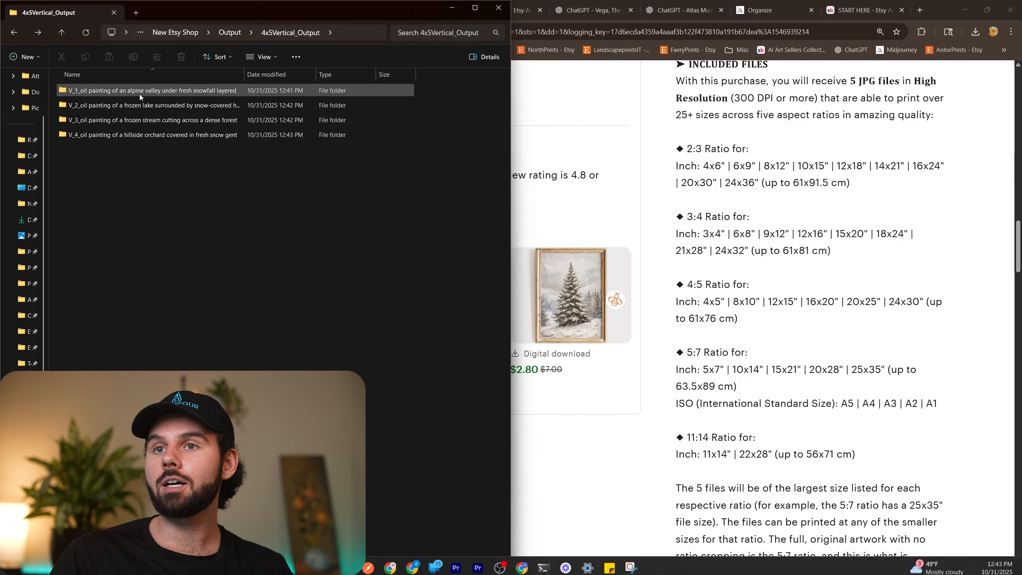
double_click(139, 93)
double_click(133, 94)
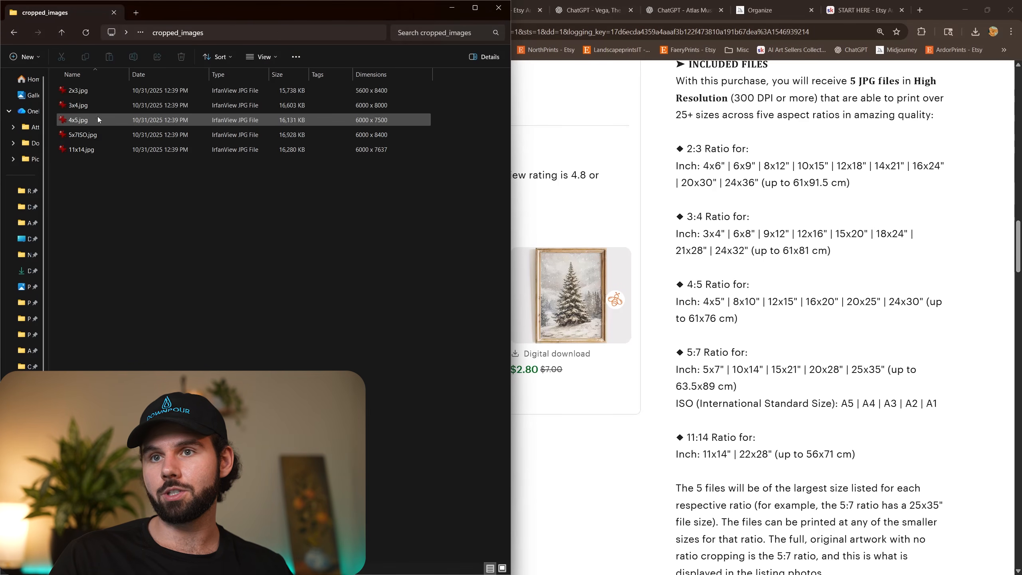
left_click(83, 91)
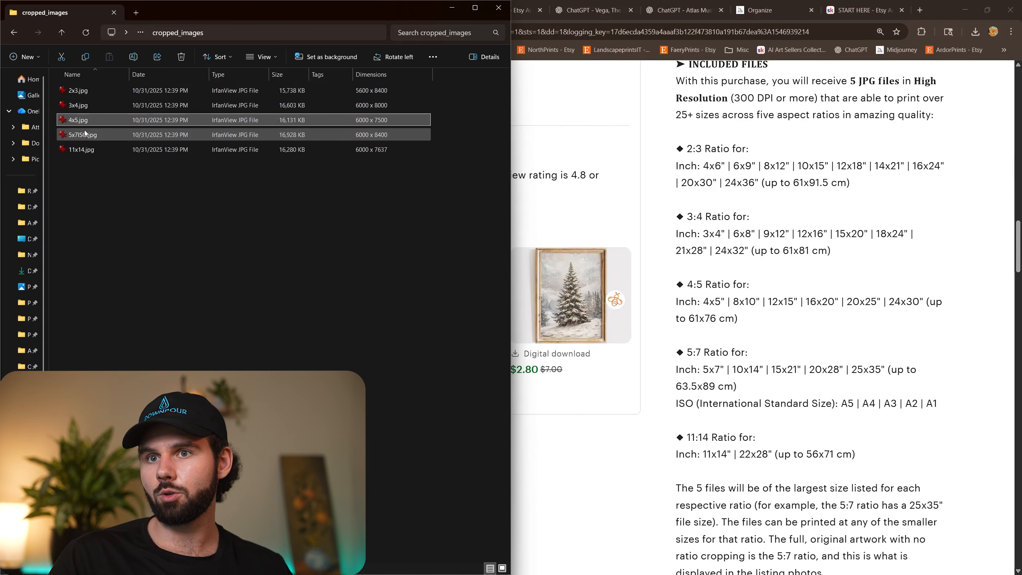
left_click(88, 151)
left_click(224, 228)
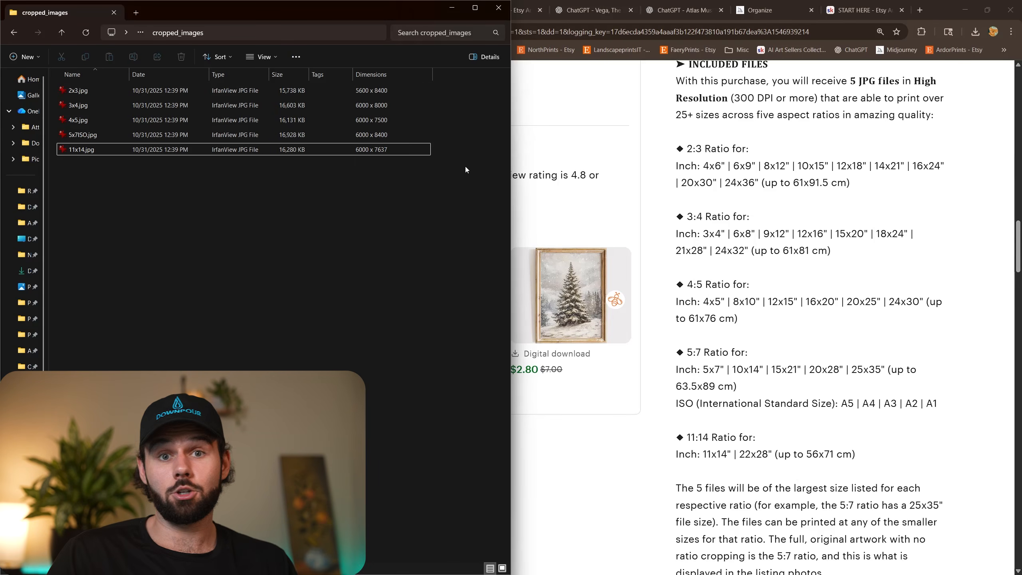
Return to the Santa reading book listing in the browser and look over it again from its beginning.
left_click(805, 329)
scroll(805, 329, "up", 20)
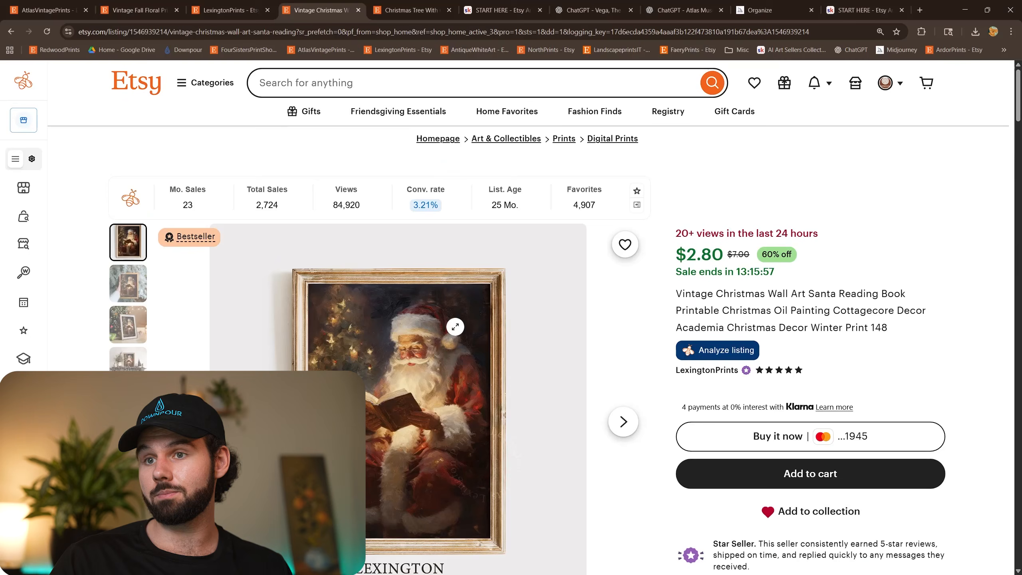
scroll(610, 275, "down", 5)
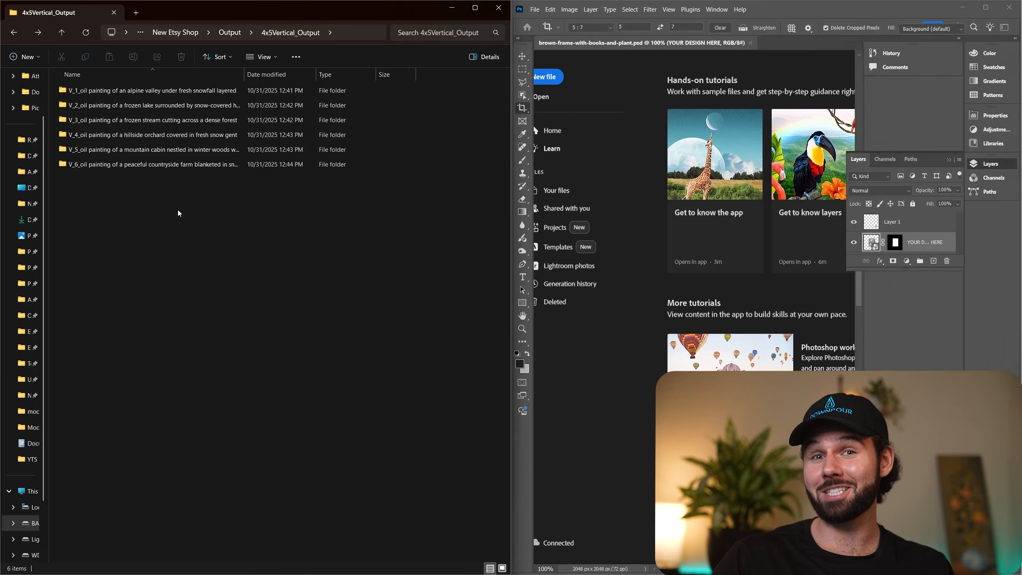
left_click(207, 165)
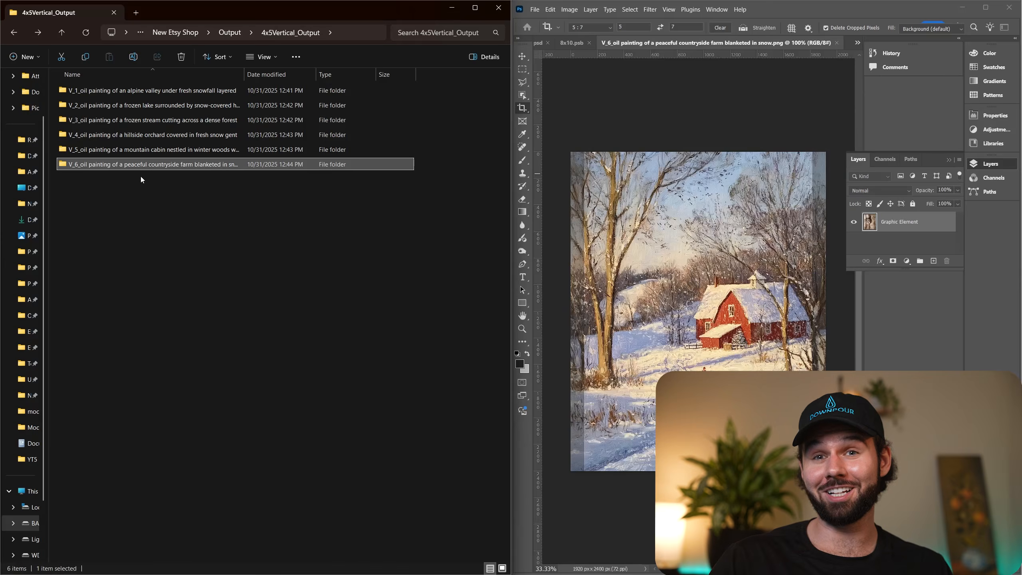
left_click(190, 196)
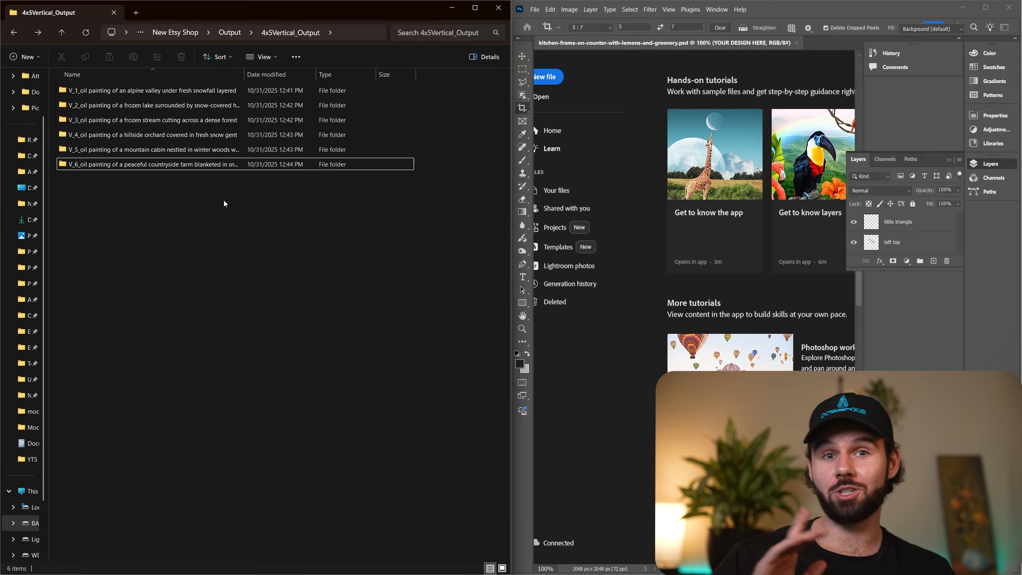
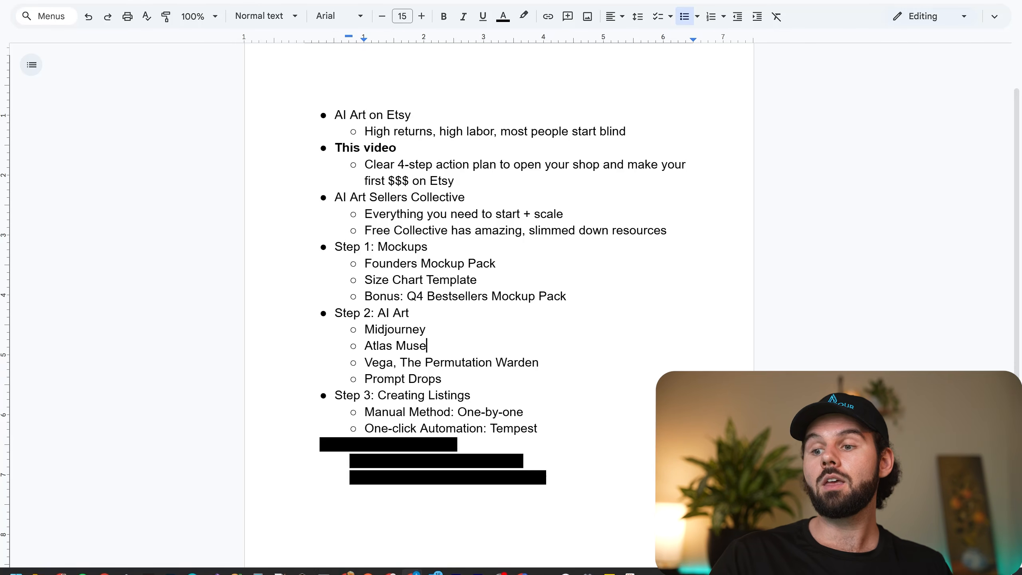
Switch to the browser and review the Santa reading book listing's title and description through the print ratio and resize sections.
mouse_move(311, 562)
left_click(347, 563)
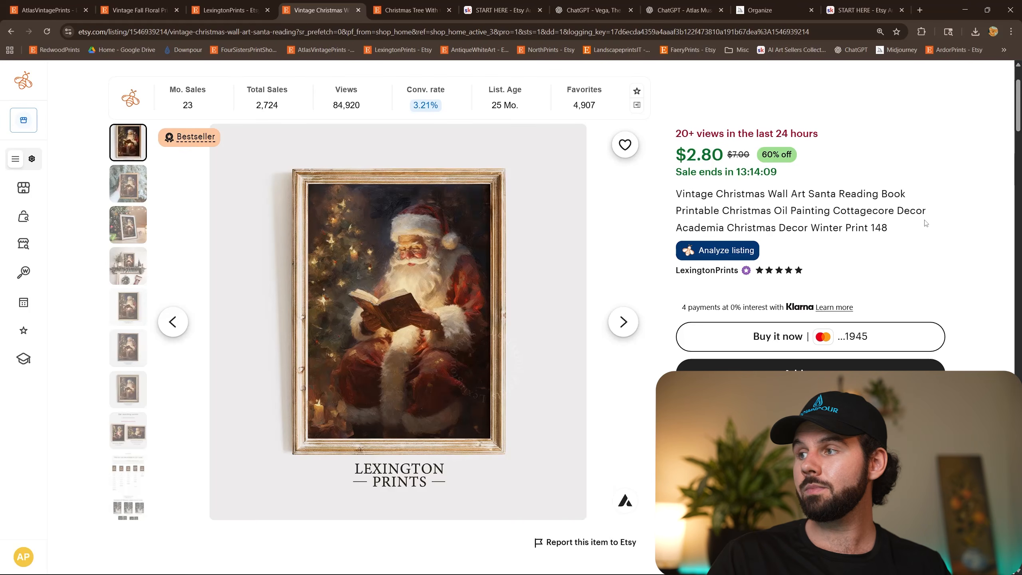
left_click_drag(917, 226, 670, 192)
left_click(869, 237)
scroll(869, 237, "down", 5)
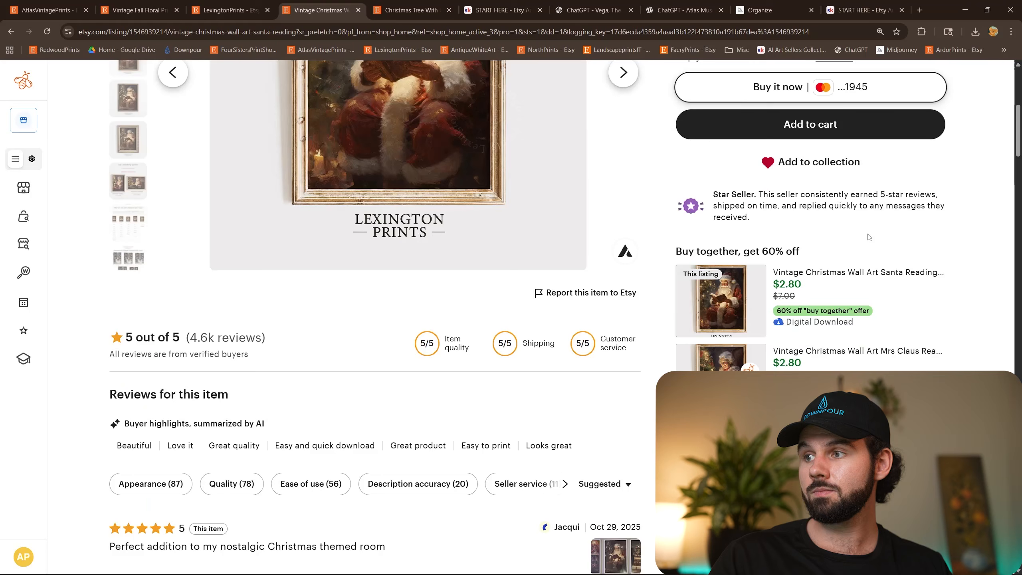
scroll(869, 237, "down", 10)
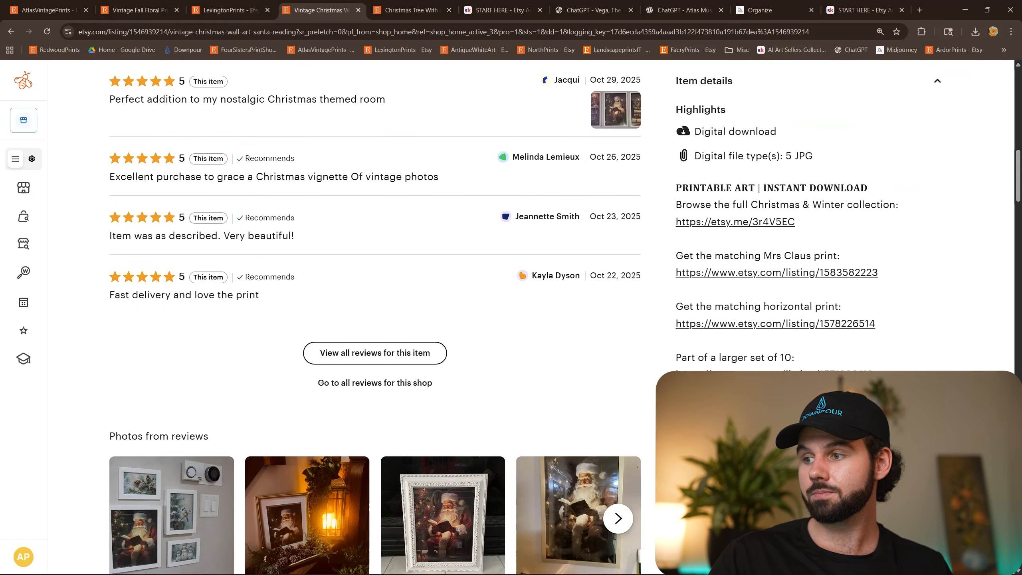
scroll(868, 237, "down", 5)
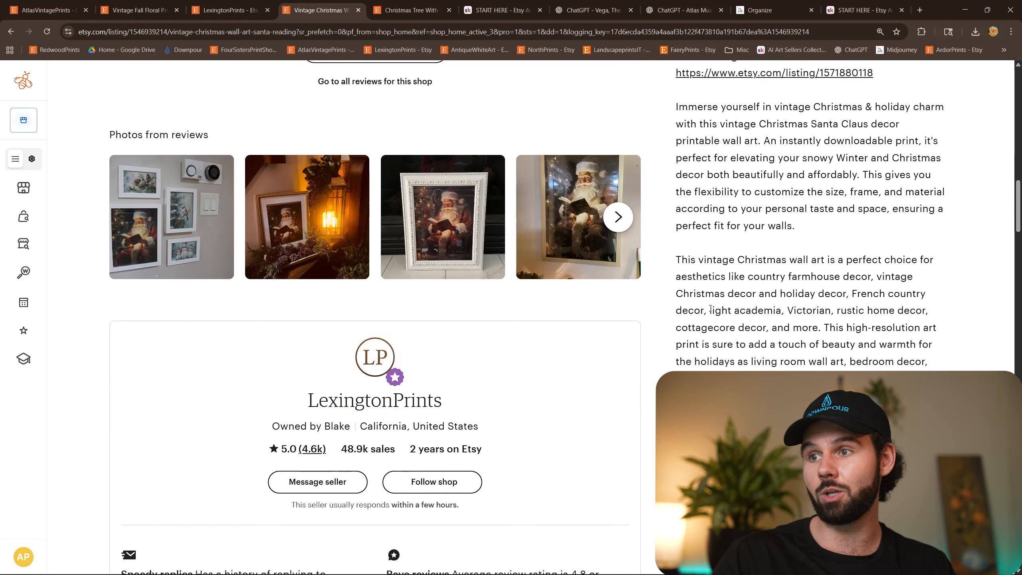
scroll(724, 306, "down", 5)
scroll(739, 304, "down", 10)
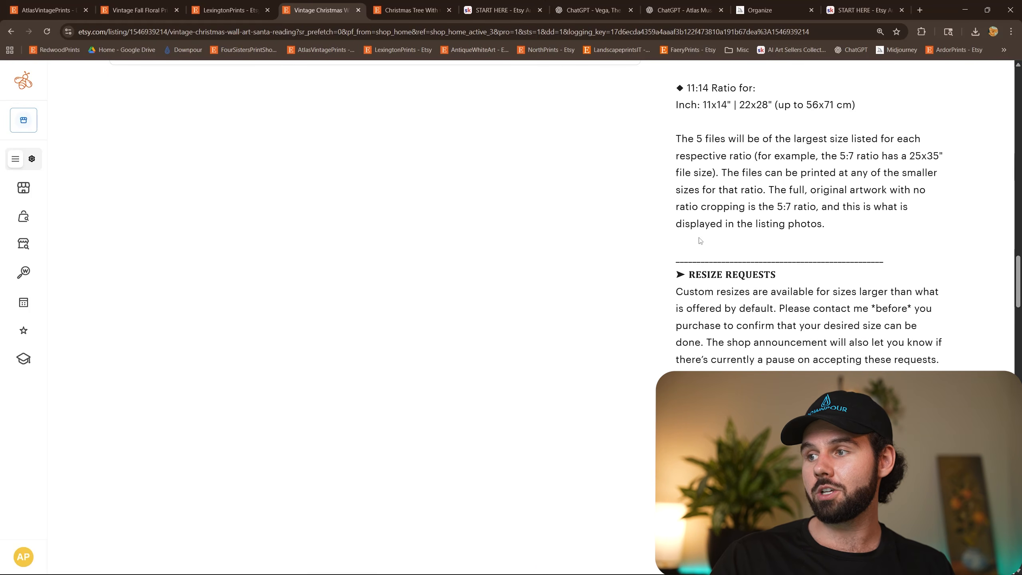
scroll(718, 320, "up", 20)
scroll(718, 320, "up", 15)
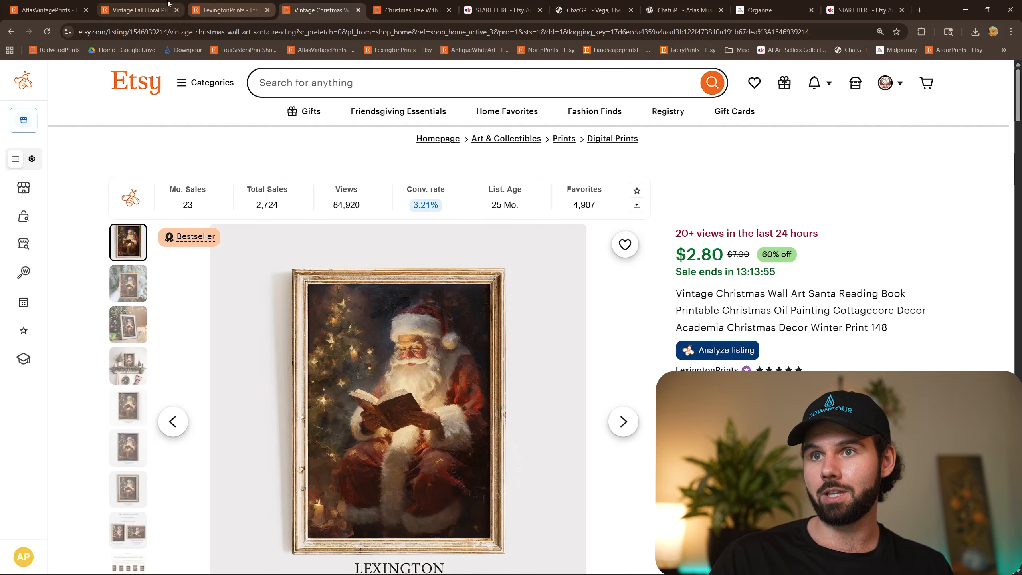
Open the AtlasVintagePrints vintage fall floral listing and examine its title, item details and description.
left_click(137, 10)
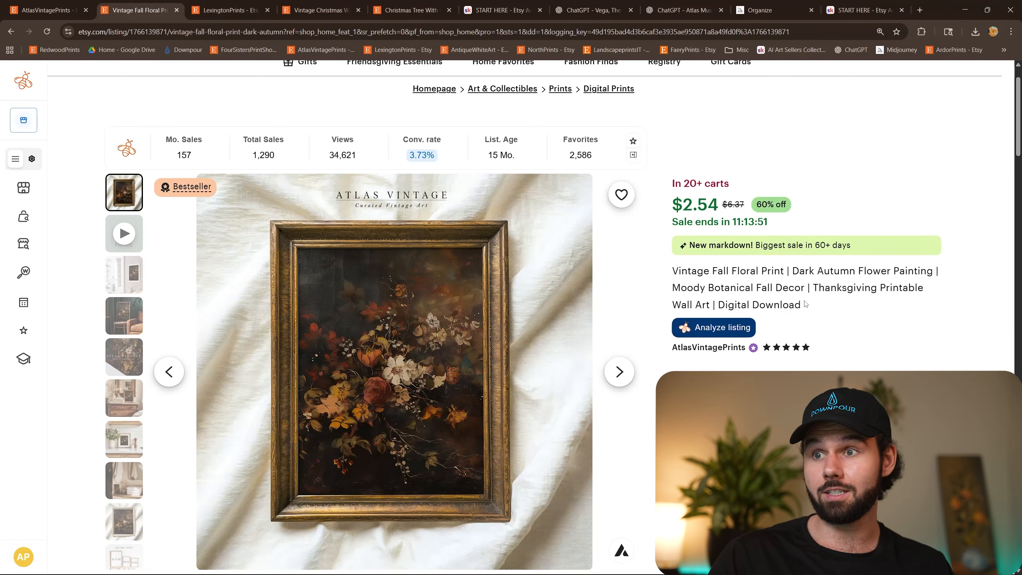
scroll(316, 279, "down", 3)
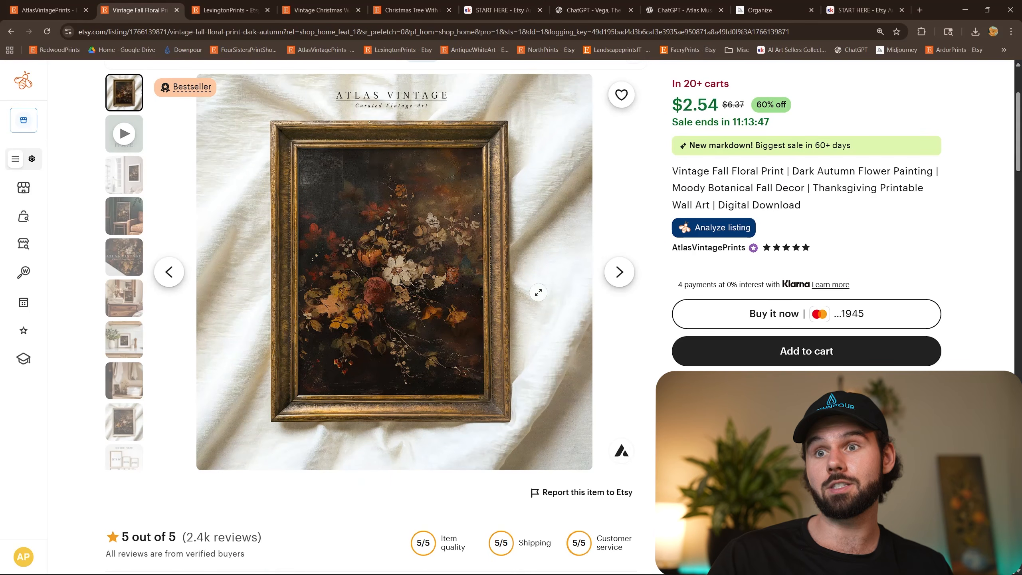
scroll(477, 283, "up", 3)
scroll(797, 370, "down", 15)
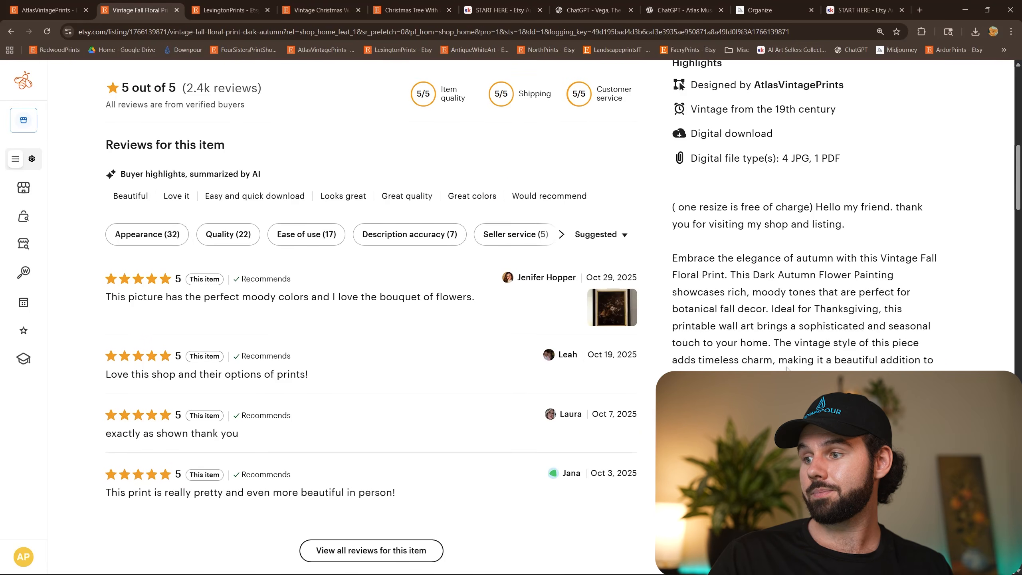
scroll(784, 368, "up", 3)
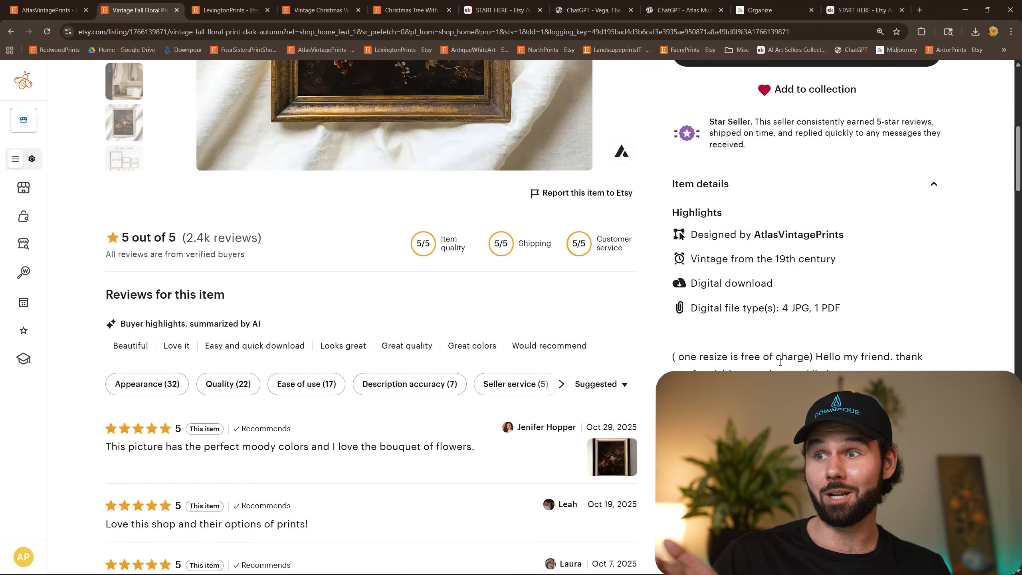
scroll(779, 362, "up", 5)
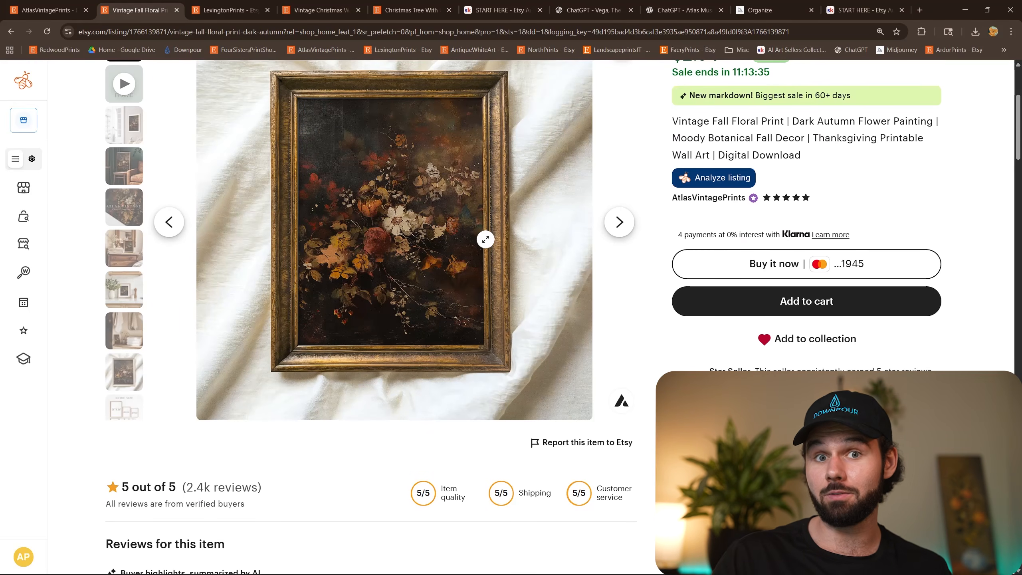
Return to the outline document, remove the black highlight from the "Step 4: Upload & Post" line, and dismiss Photoshop's script alert.
left_click(972, 13)
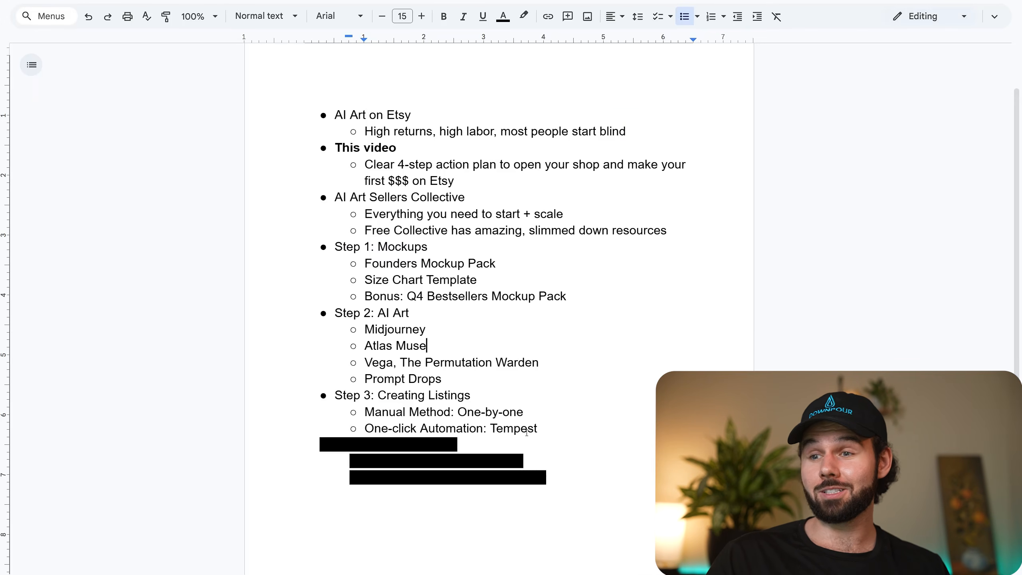
left_click_drag(516, 441, 325, 445)
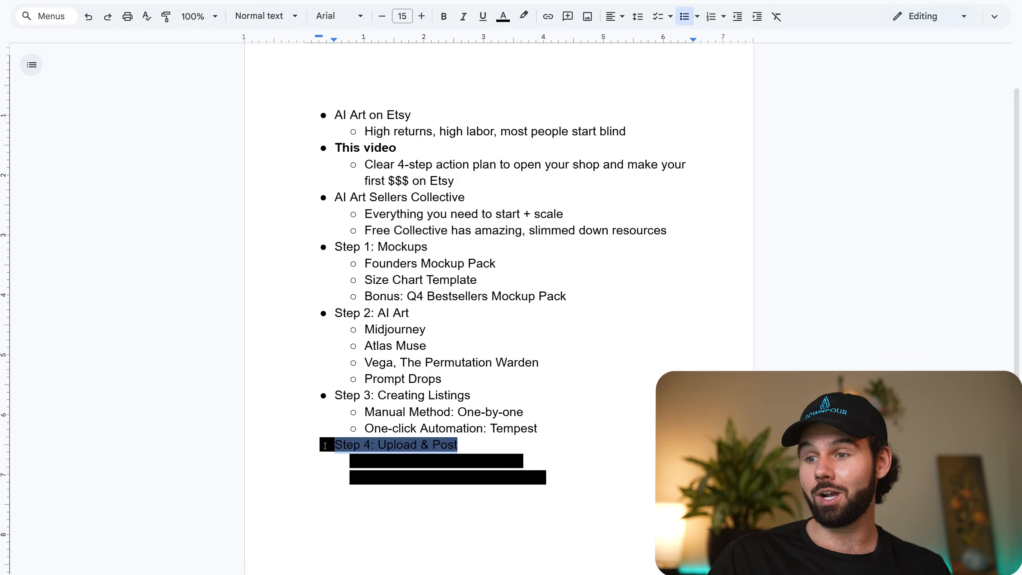
left_click(521, 22)
left_click(541, 41)
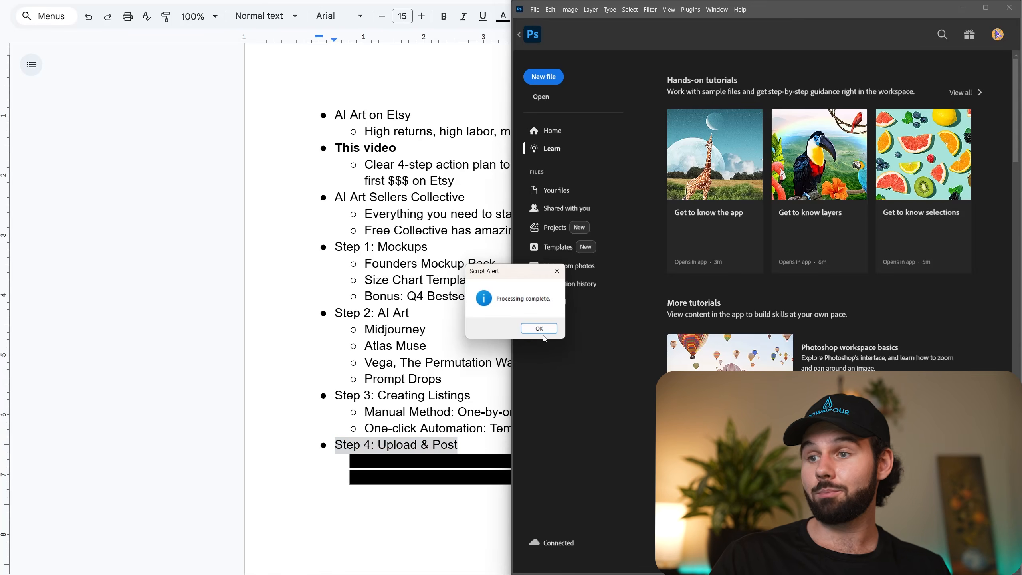
left_click(539, 329)
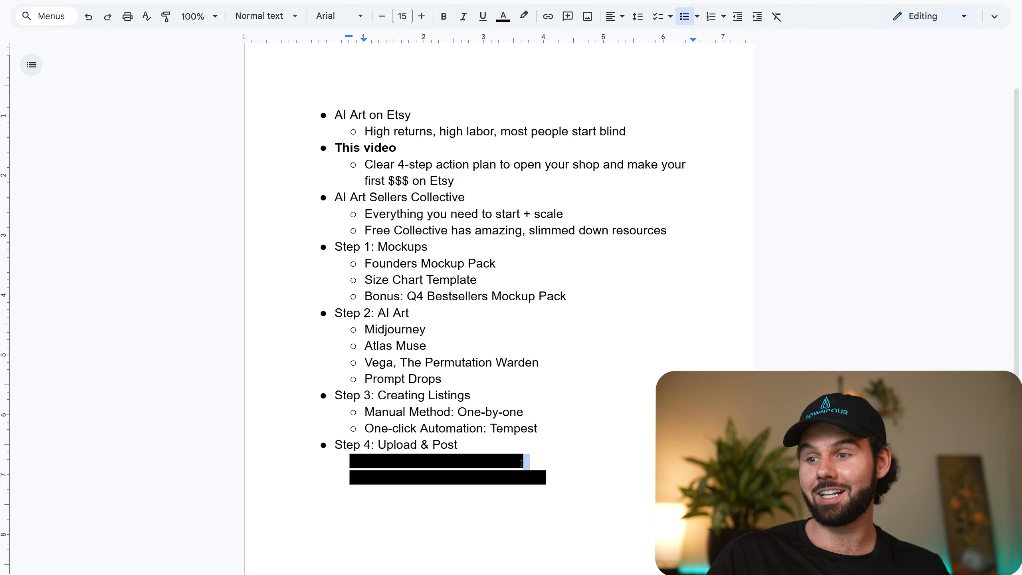
Remove the black highlight from the "Manual Method: One-by-one" bullet under Step 4.
left_click_drag(521, 463, 363, 465)
left_click(518, 25)
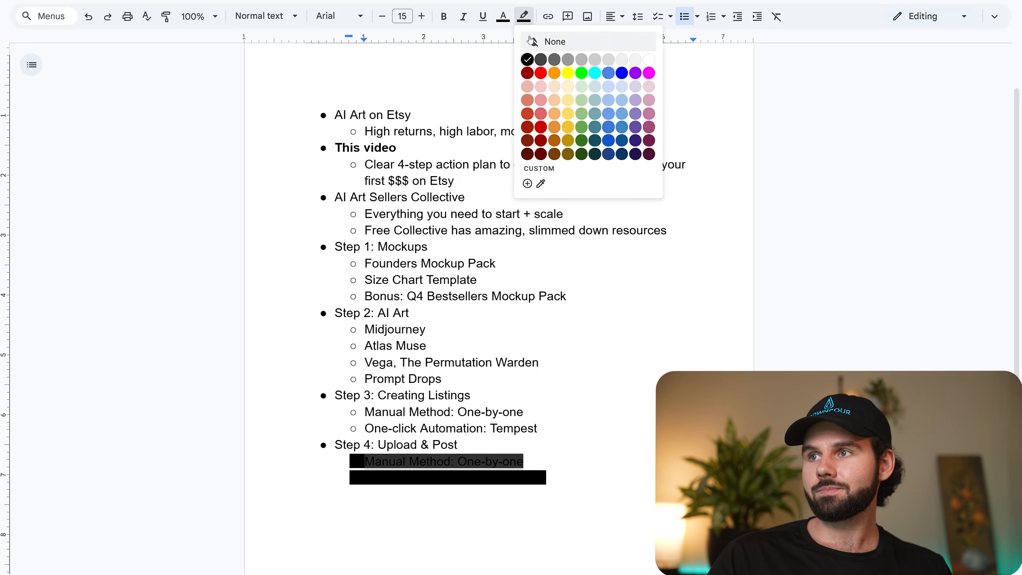
left_click(539, 40)
left_click(523, 246)
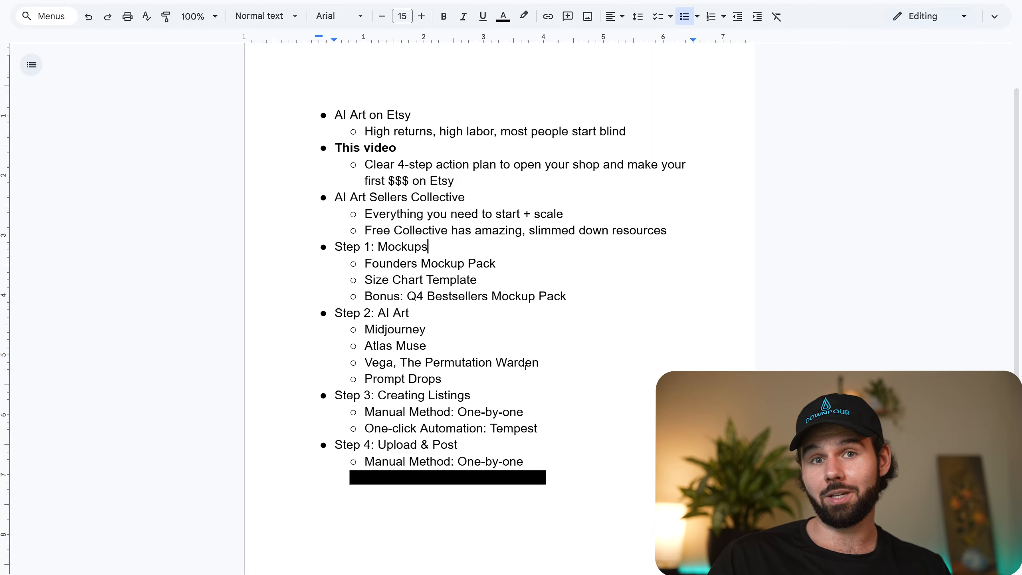
Switch to the browser and, from the AtlasVintagePrints shop page, open the Listings section of Etsy's Shop Manager.
mouse_move(247, 571)
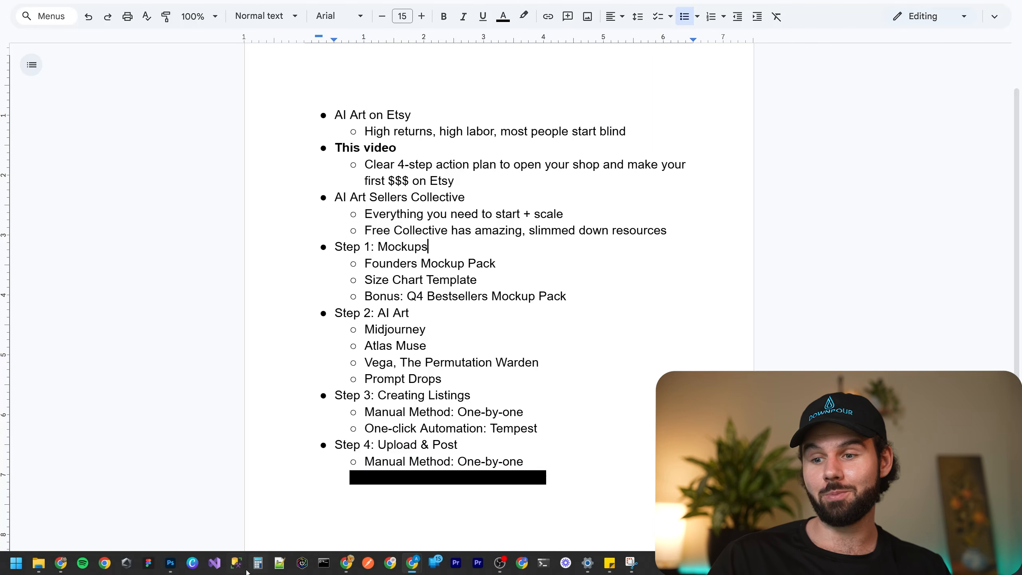
left_click(354, 564)
scroll(511, 322, "up", 5)
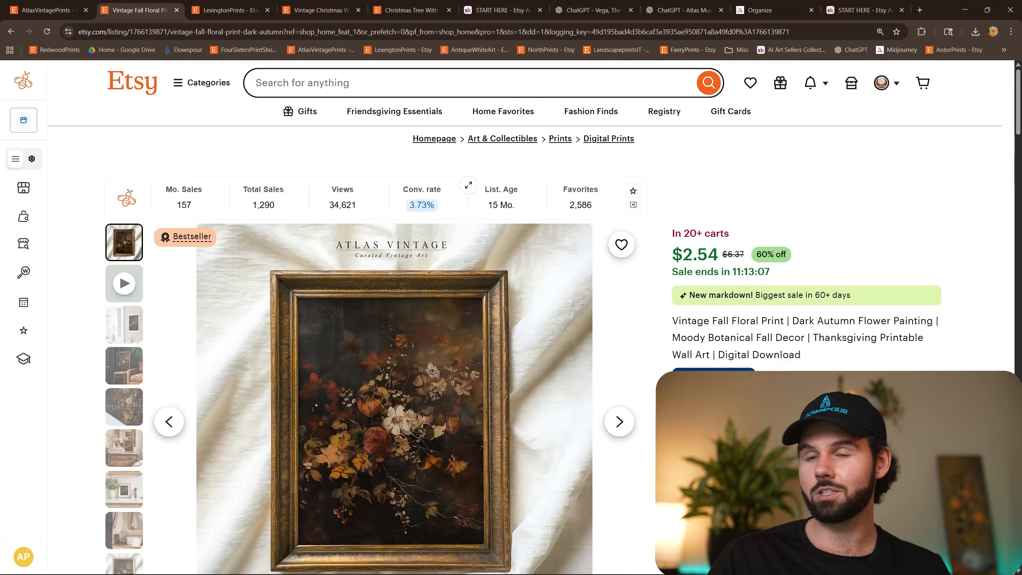
left_click(48, 10)
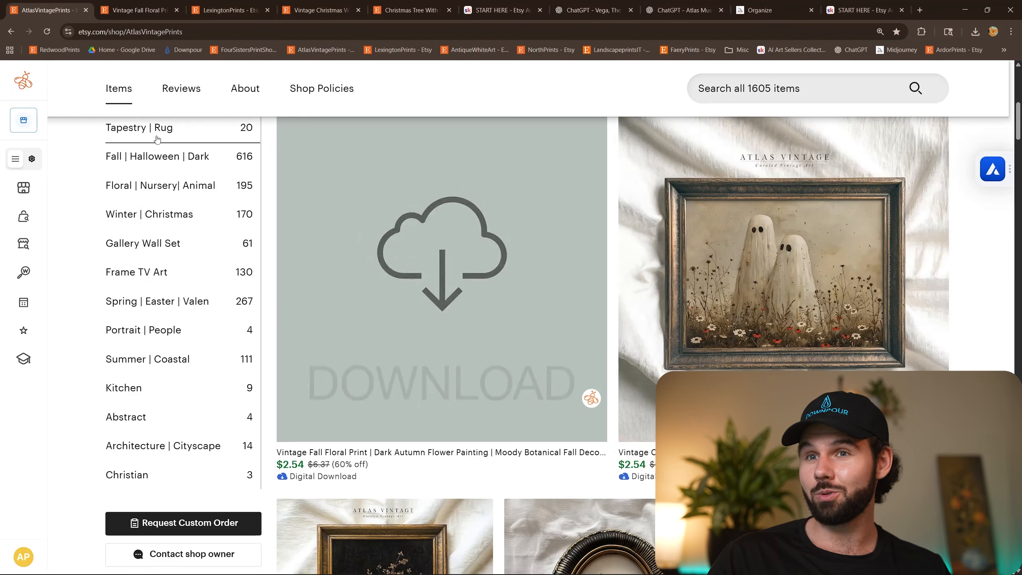
scroll(221, 172, "up", 10)
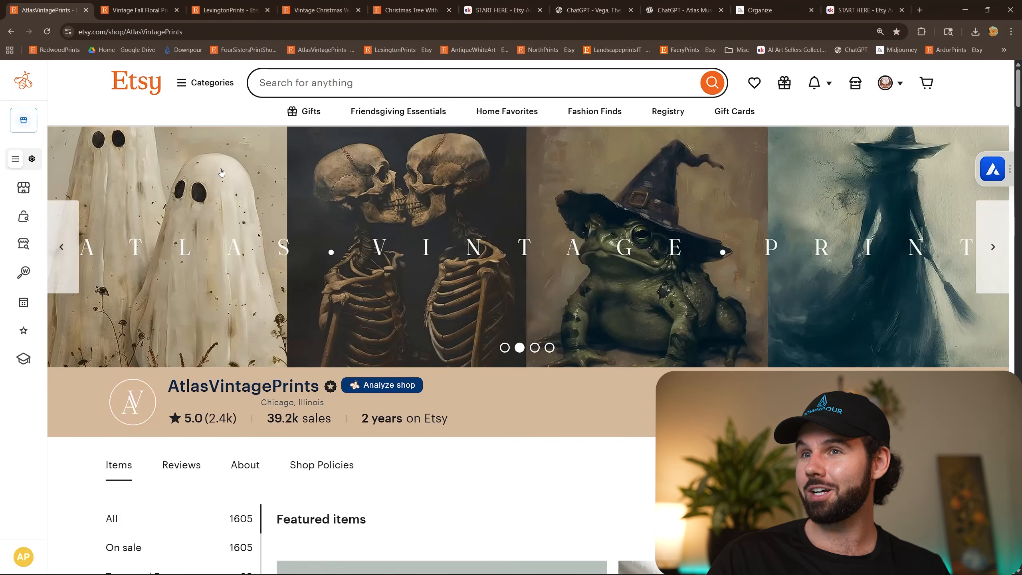
left_click(855, 83)
left_click(56, 154)
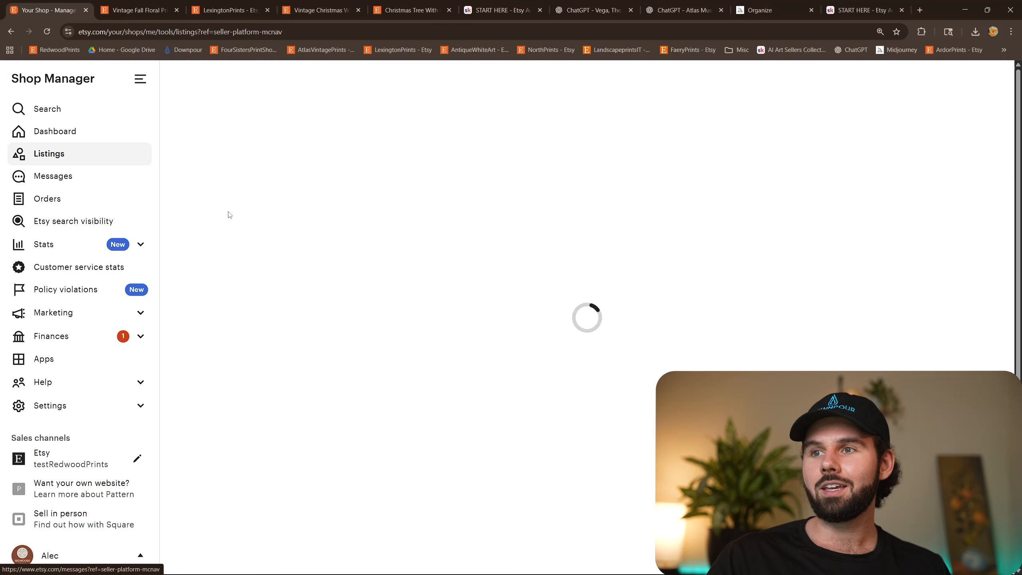
Start a new listing and choose Digital Prints as its category.
left_click(974, 86)
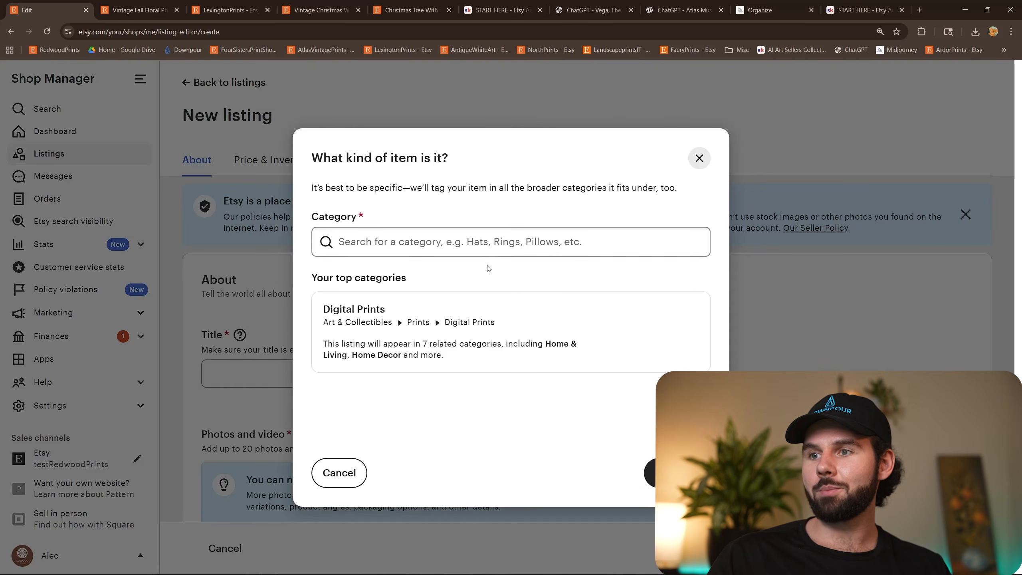
left_click(454, 327)
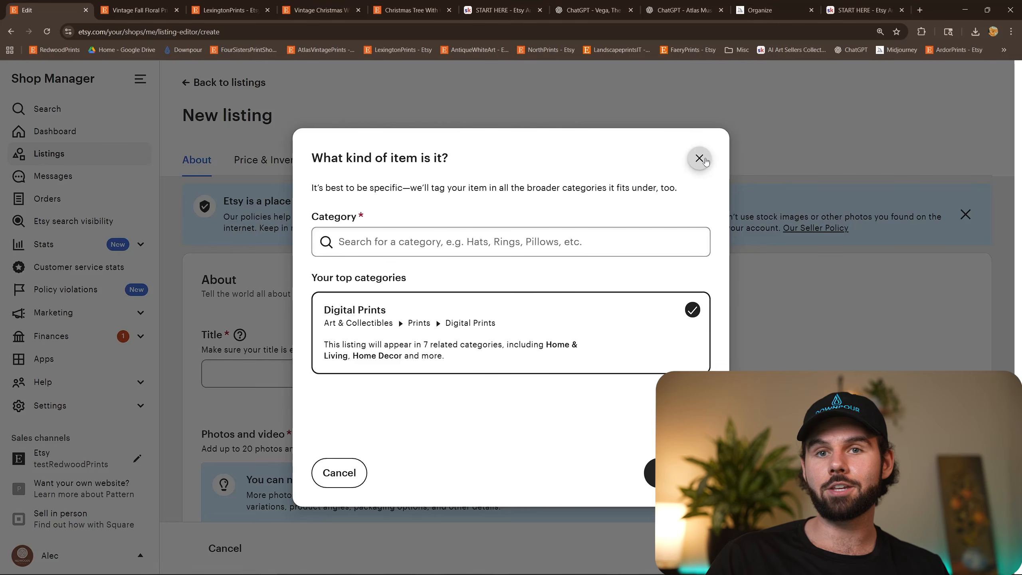
left_click(667, 472)
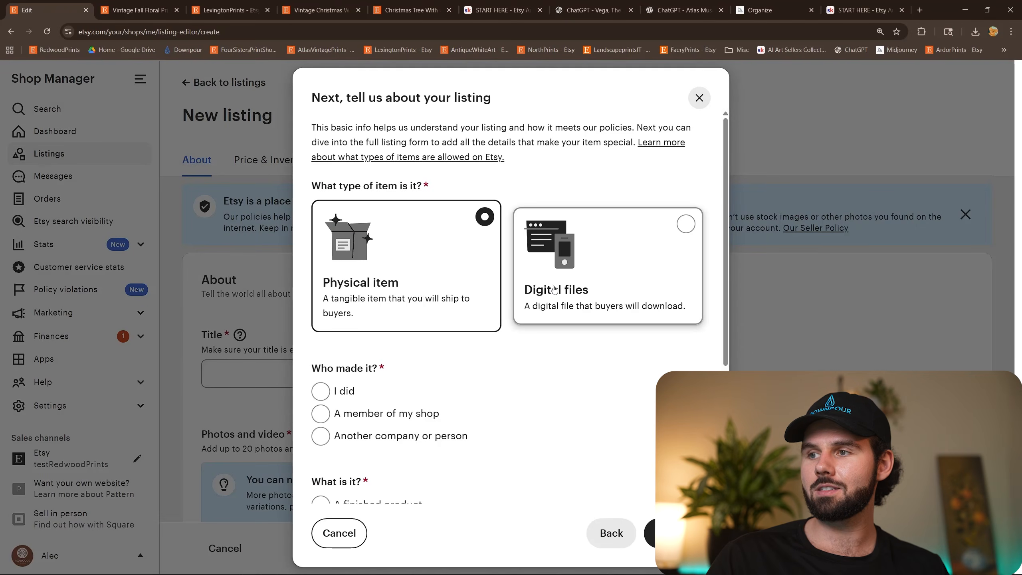
Describe the item as digital files, made by "I did", a finished product from 2020 - 2025, and continue to the listing's title field.
left_click(555, 290)
left_click(320, 391)
scroll(604, 370, "down", 5)
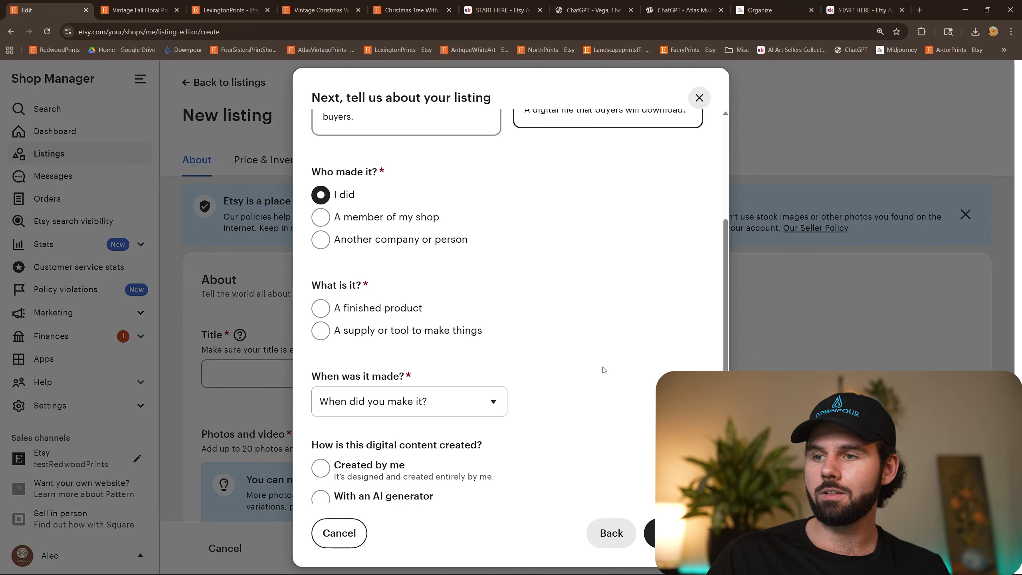
left_click(330, 305)
left_click(402, 398)
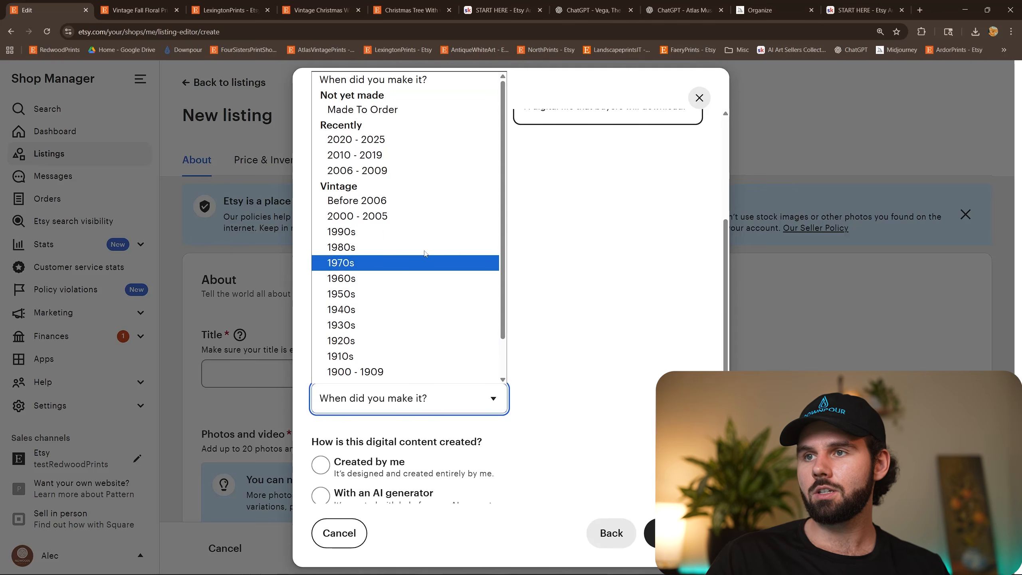
left_click(402, 140)
scroll(459, 222, "down", 4)
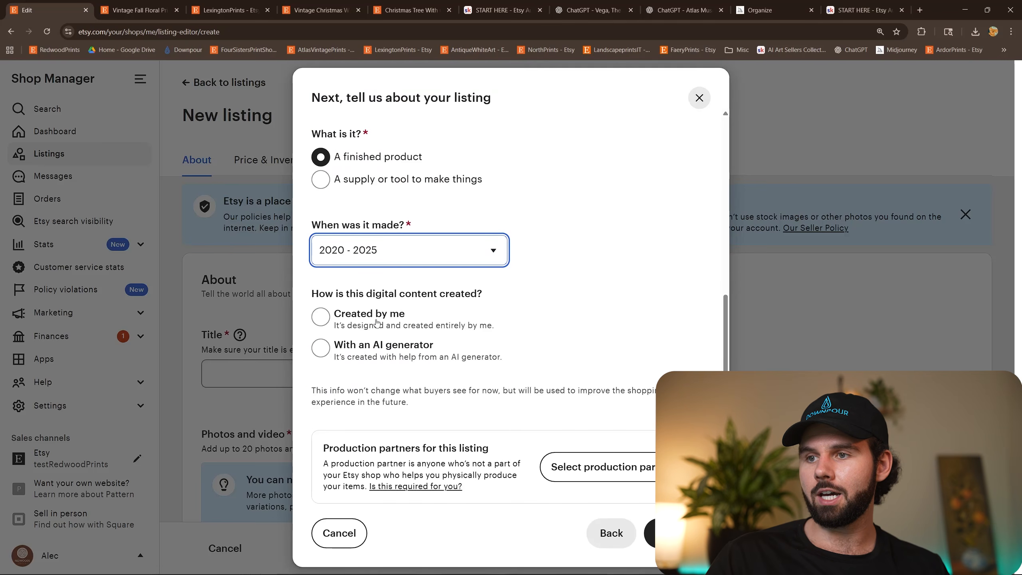
left_click(649, 533)
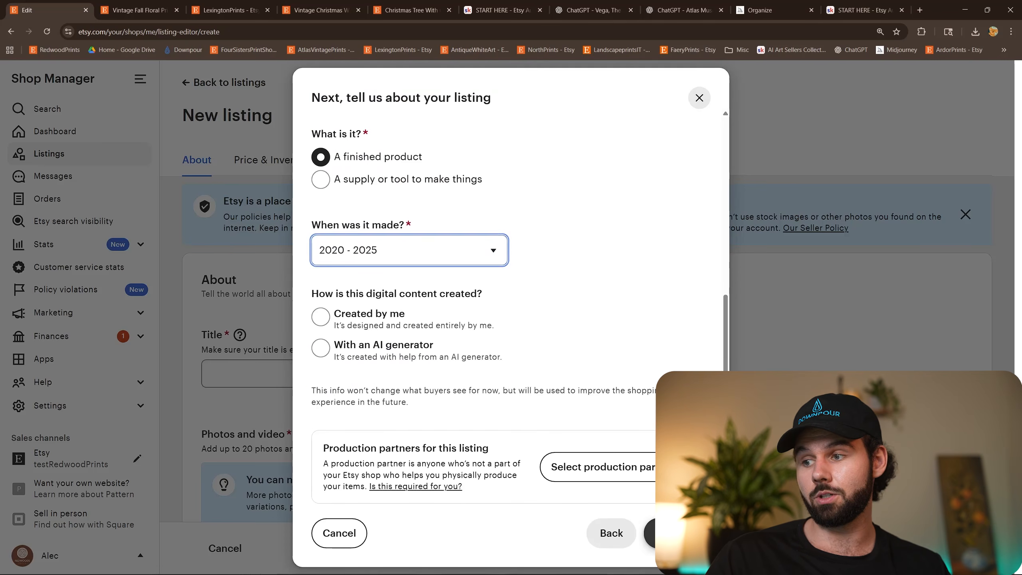
scroll(338, 227, "down", 4)
left_click(338, 227)
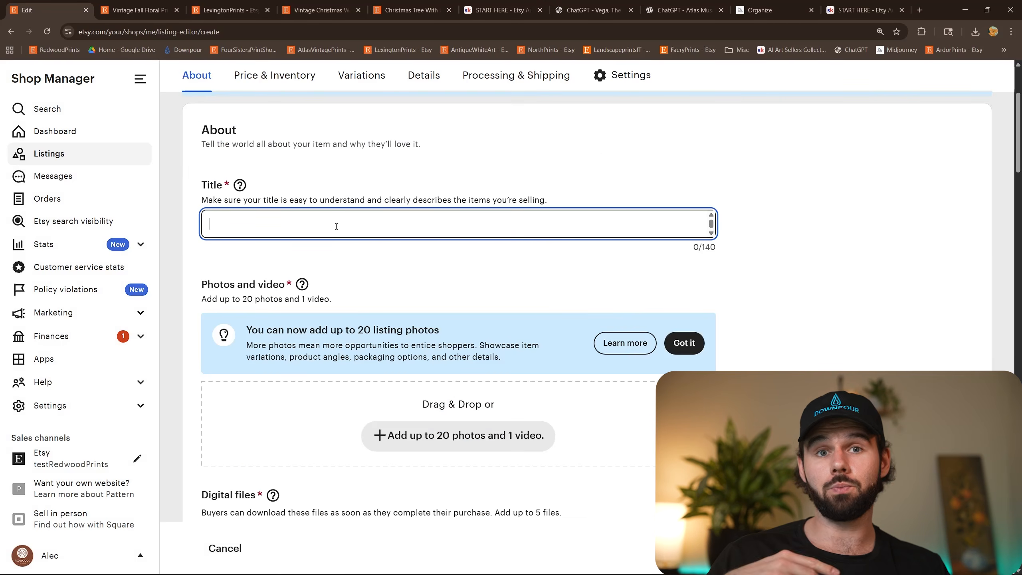
Return to the Santa reading book listing and highlight the description's sentence disclosing the AI base in the artwork's creation process.
left_click(225, 9)
left_click(317, 10)
scroll(523, 318, "down", 20)
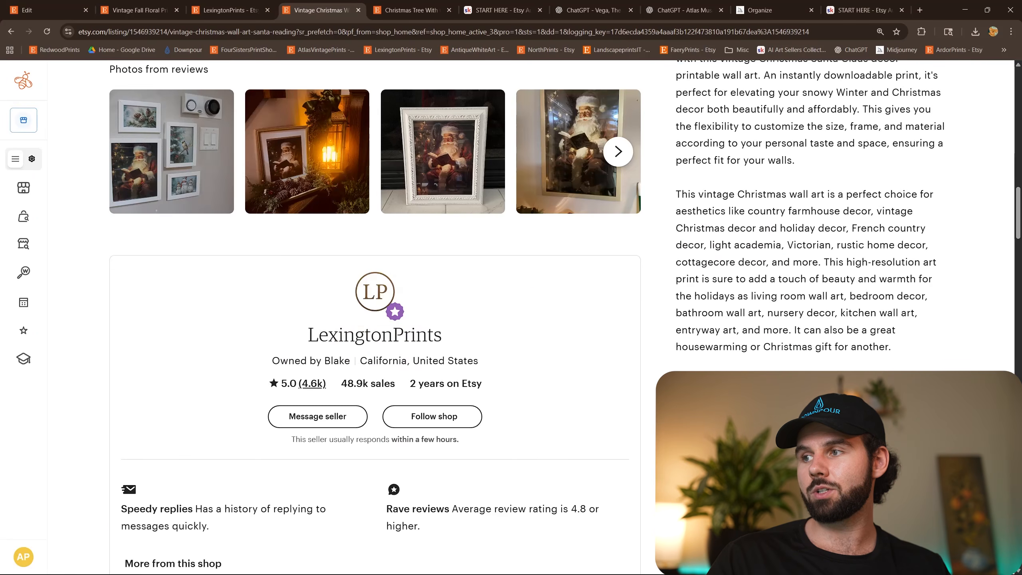
scroll(778, 331, "down", 7)
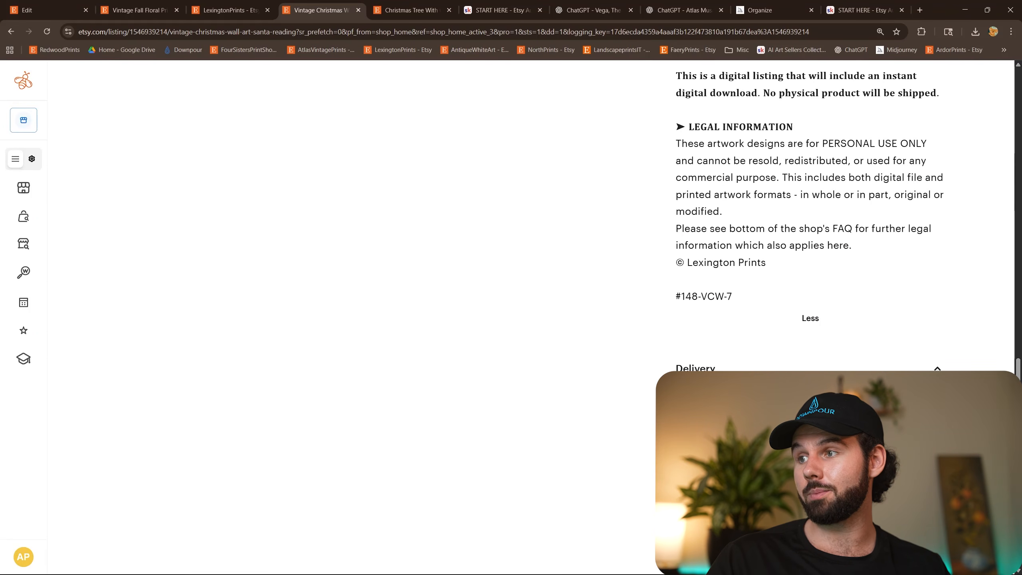
scroll(777, 331, "up", 5)
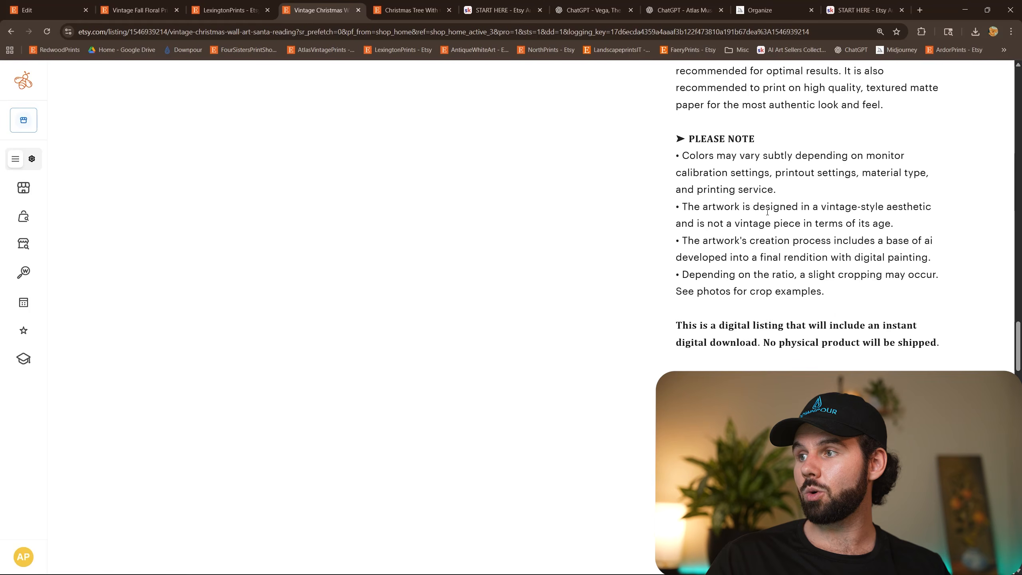
mouse_move(680, 240)
left_mouse_down()
mouse_move(948, 275)
mouse_move(956, 257)
left_mouse_up()
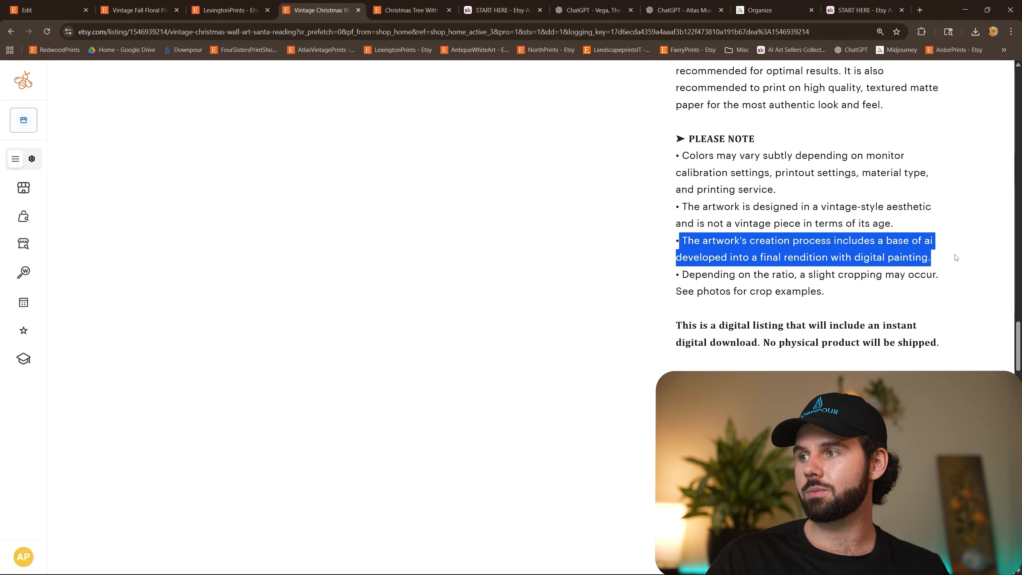
scroll(909, 260, "down", 1)
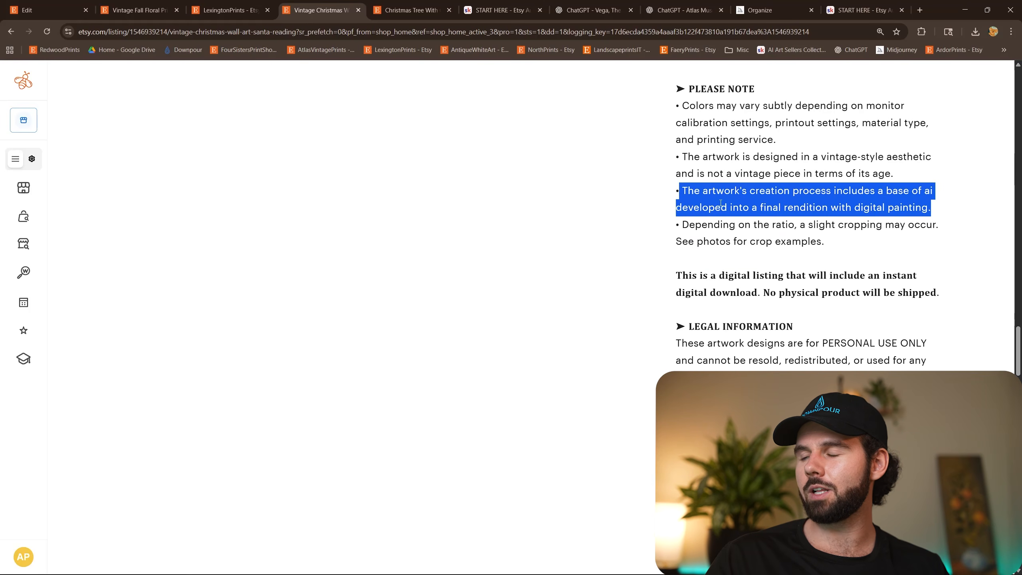
Return to the new Etsy listing draft and look over its title, photos and video, and digital files sections.
left_click(805, 210)
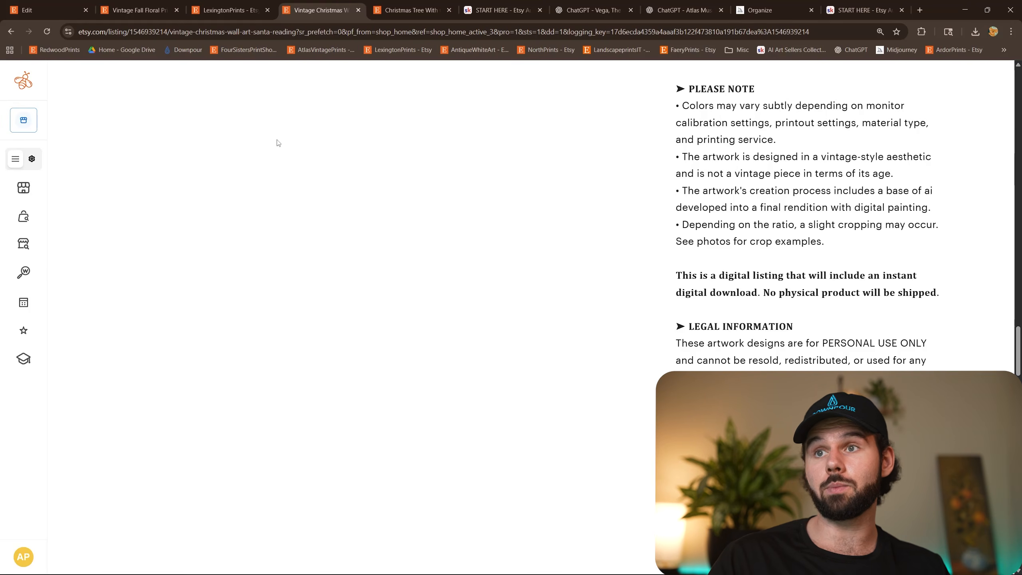
key("ctrl+shift+Tab")
key("ctrl+shift+Tab")
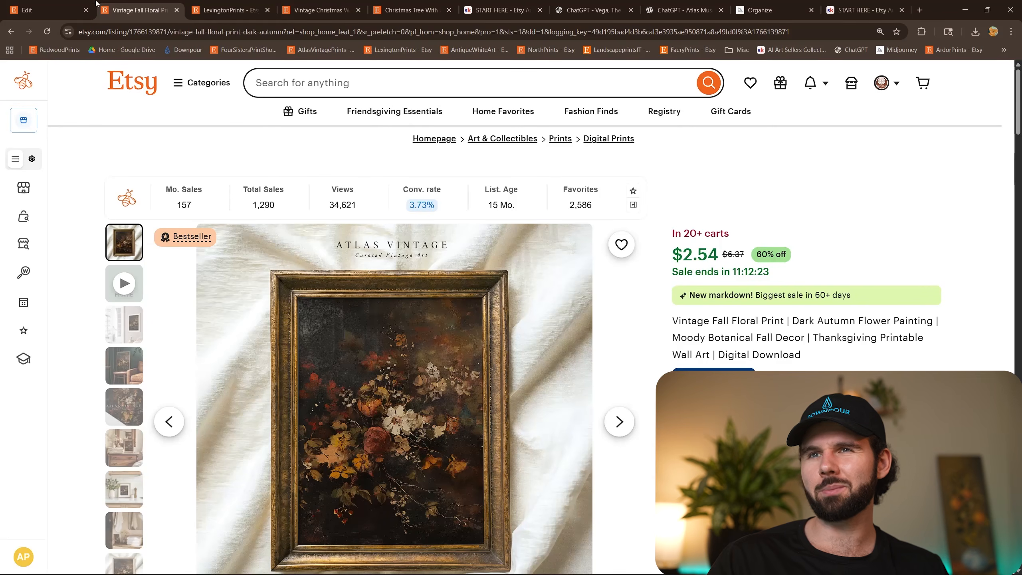
left_click(81, 10)
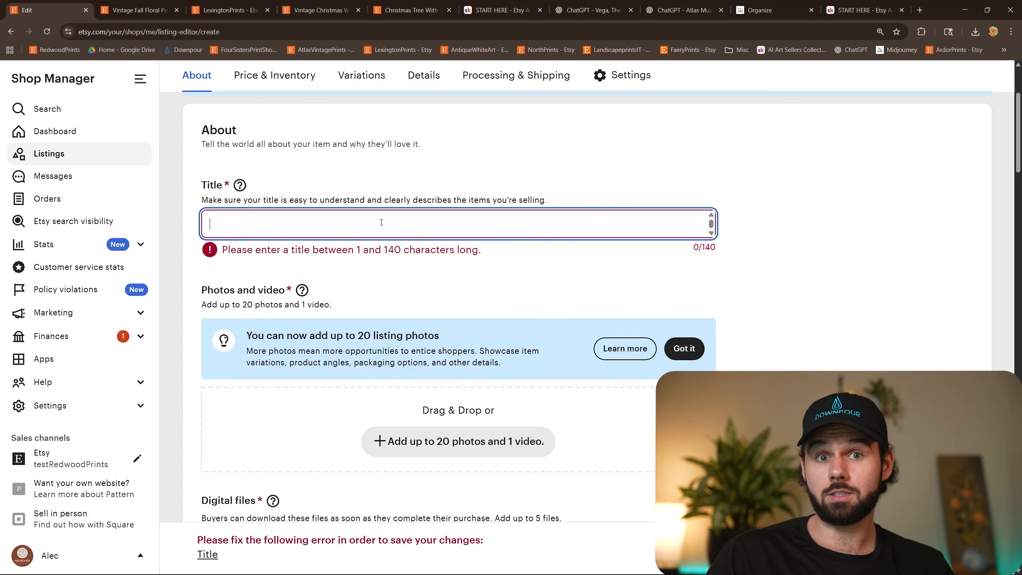
scroll(493, 274, "down", 3)
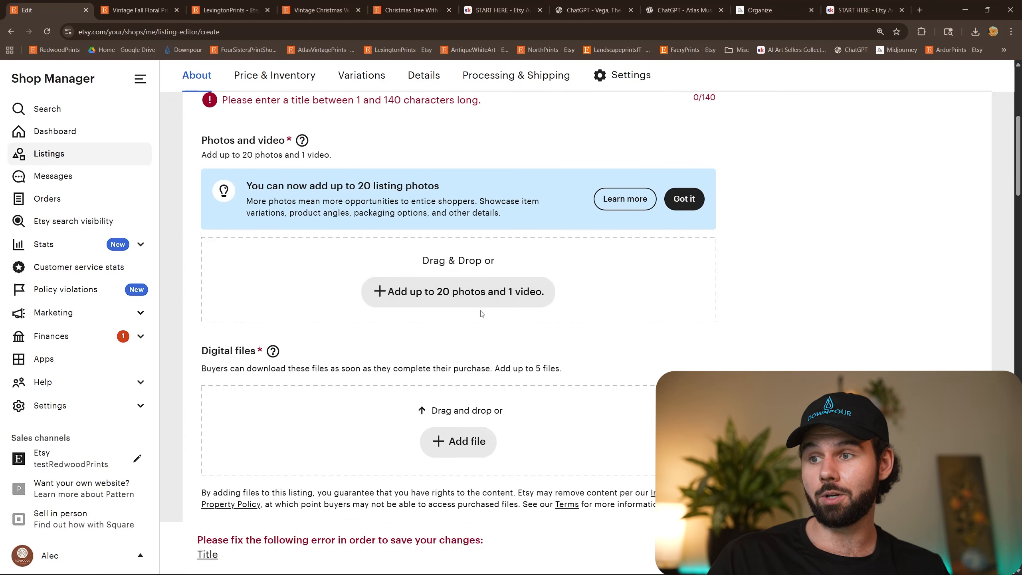
scroll(721, 284, "up", 2)
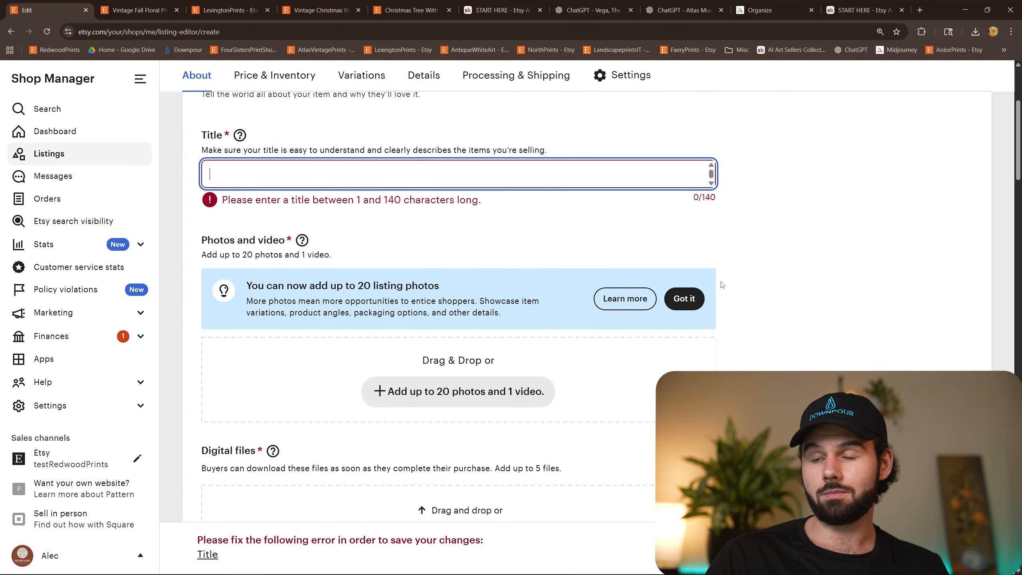
scroll(721, 284, "up", 1)
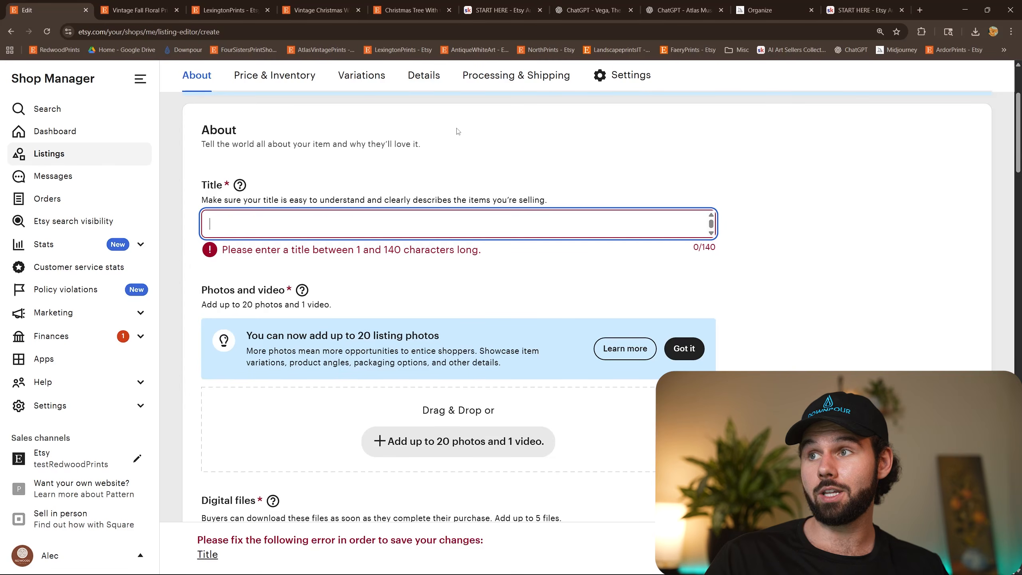
In the AI Art Sellers Collective classroom on Skool, go to Resources and access the "Orion, The Title Architect" custom GPT.
left_click(513, 6)
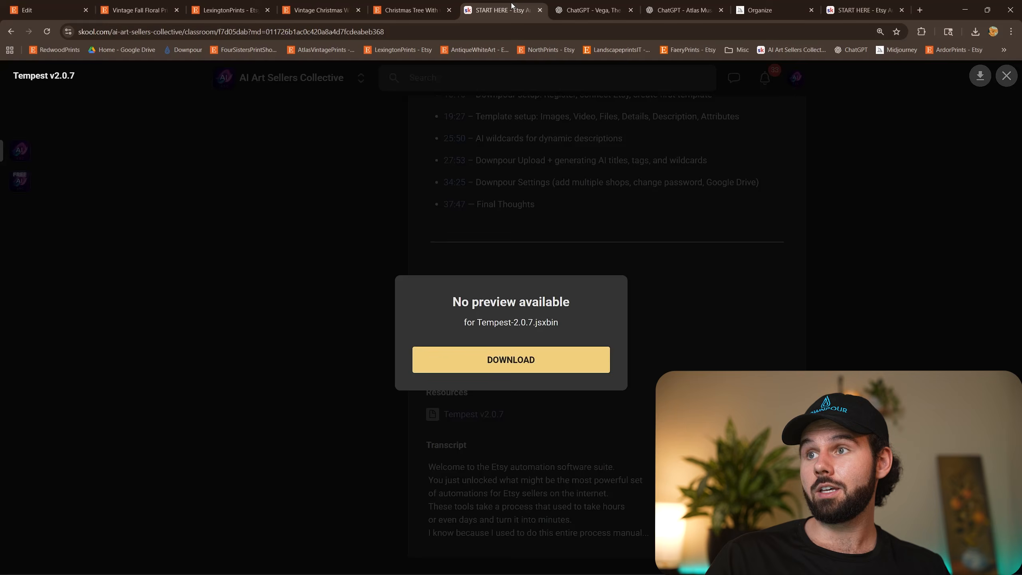
left_click(354, 187)
left_click(304, 111)
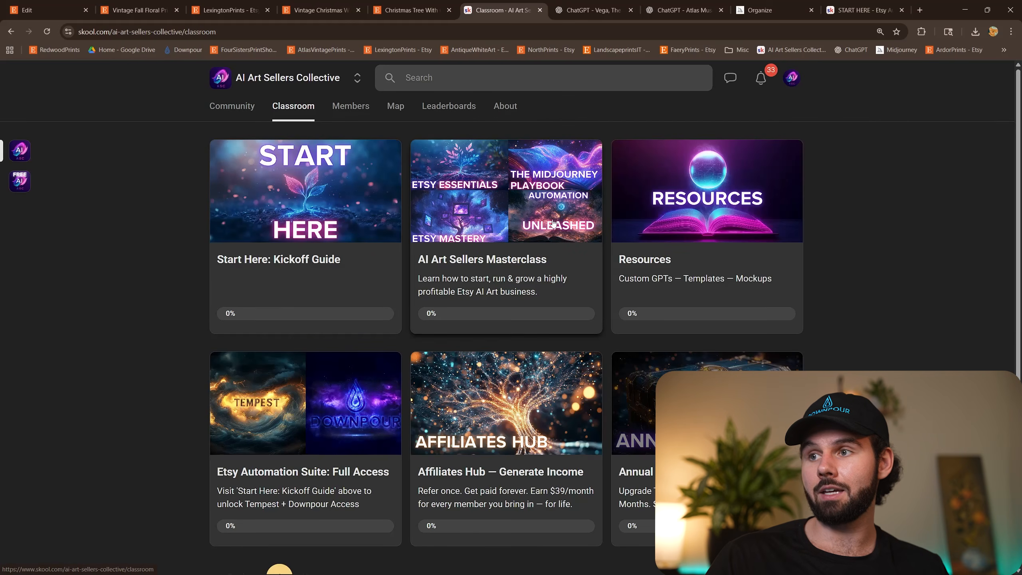
left_click(680, 217)
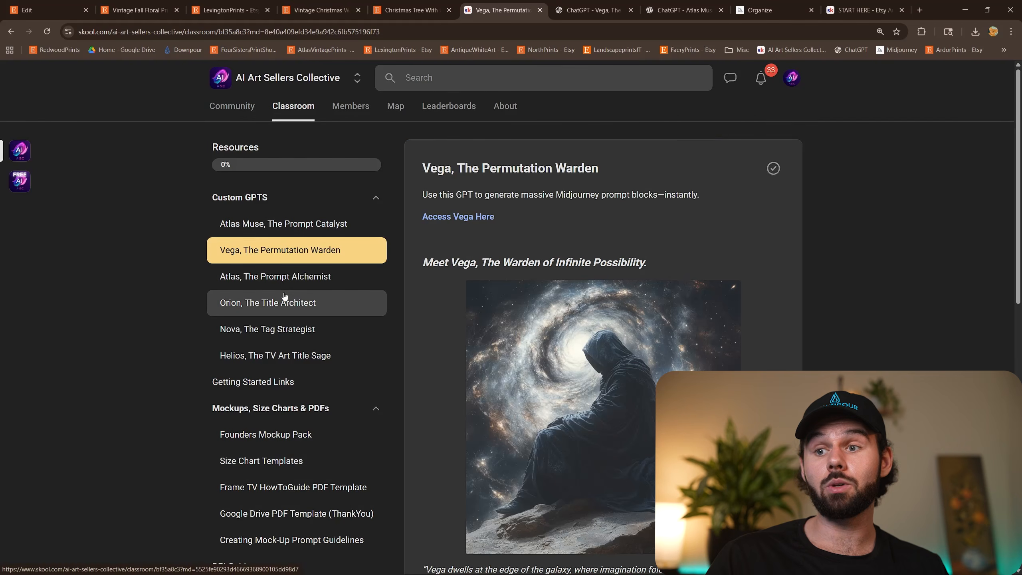
left_click(291, 308)
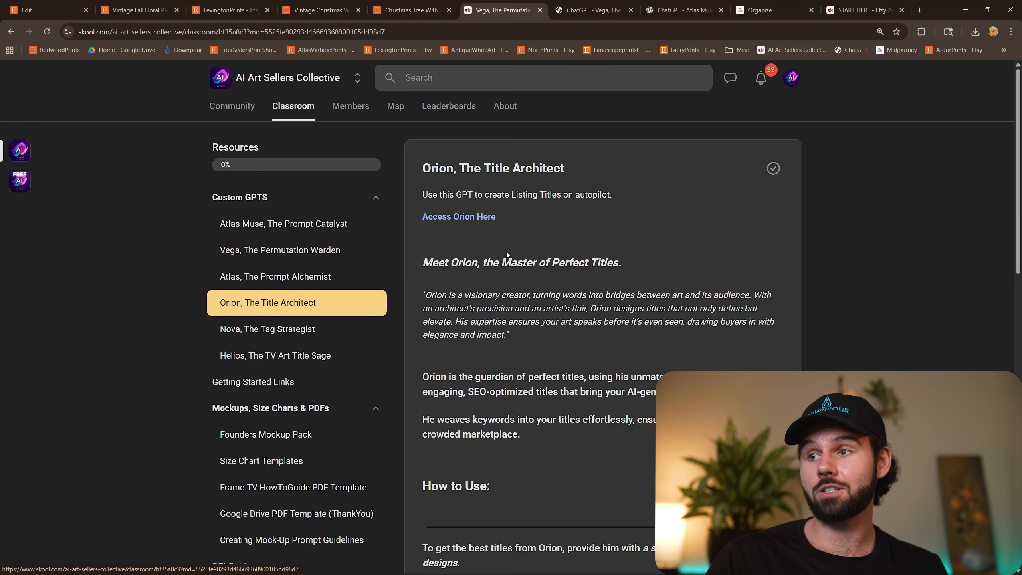
left_click(471, 220)
From the same Skool resources, access the "Nova, The Tag Strategist" custom GPT and switch to the Orion chat.
left_click(463, 10)
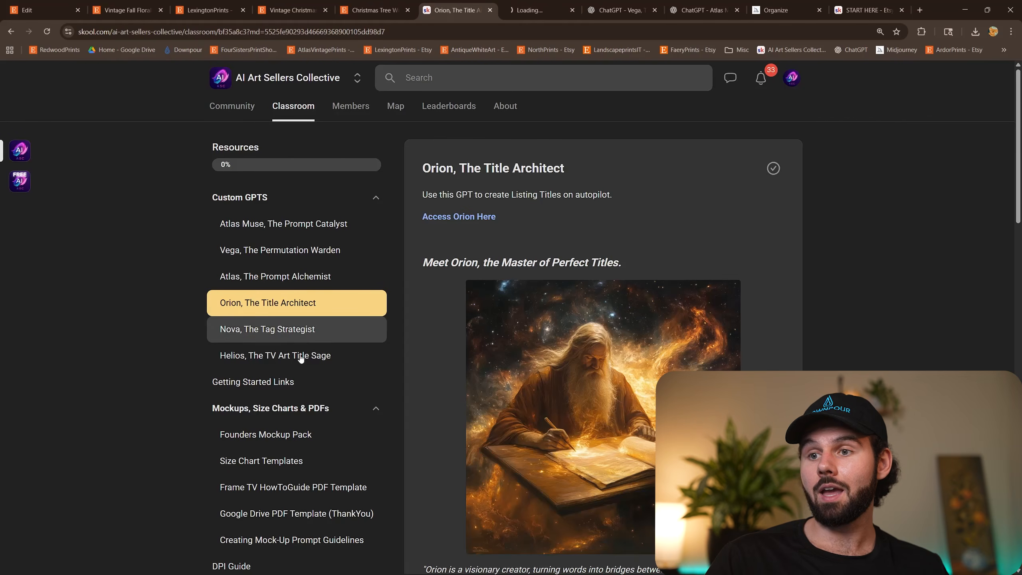
left_click(287, 331)
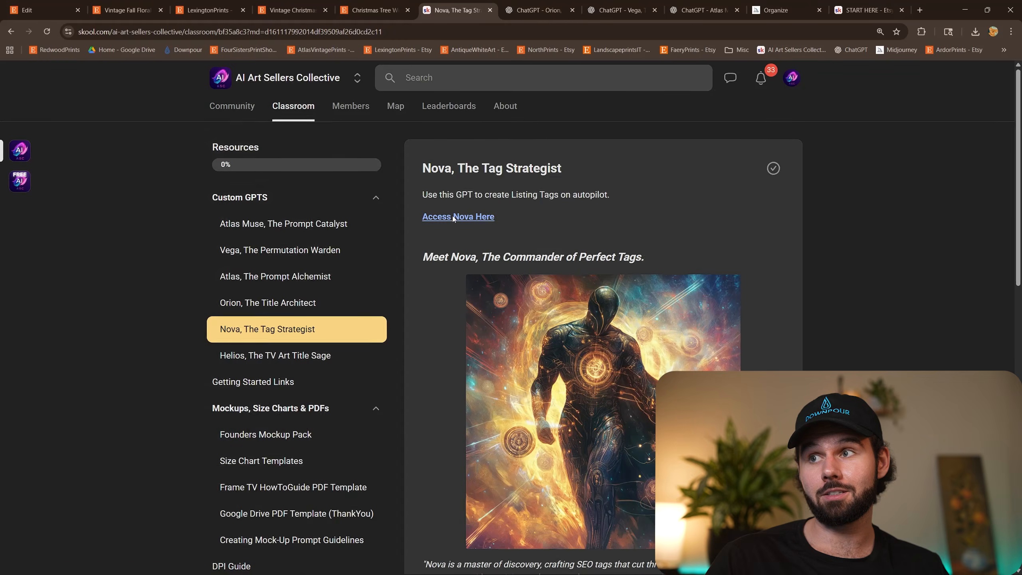
left_click(457, 215)
key("ctrl+Tab")
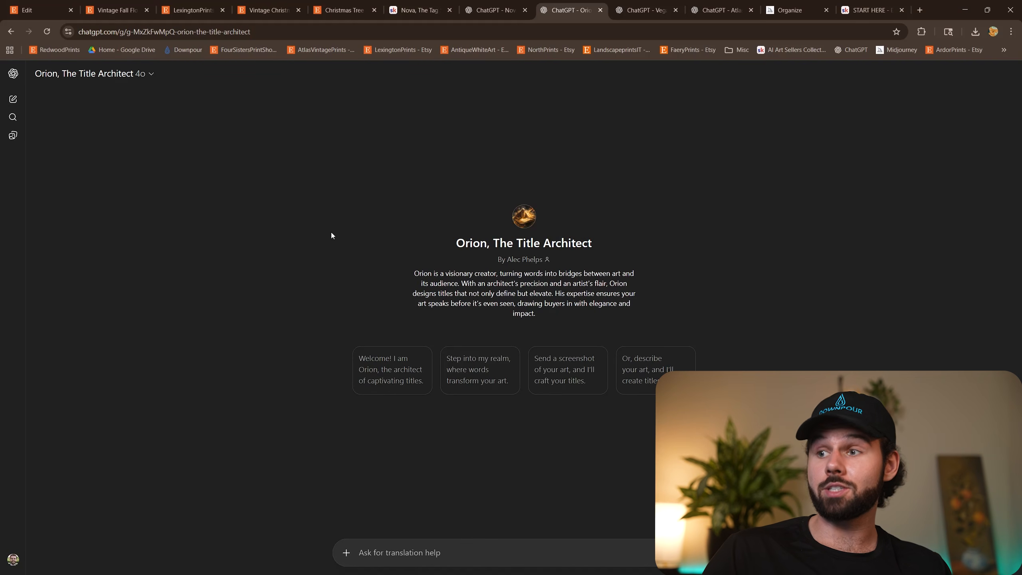
Switch to File Explorer, open New Etsy Shop's Input folder, and take a screenshot of all the winter painting thumbnails with their file names.
mouse_move(125, 573)
mouse_move(40, 563)
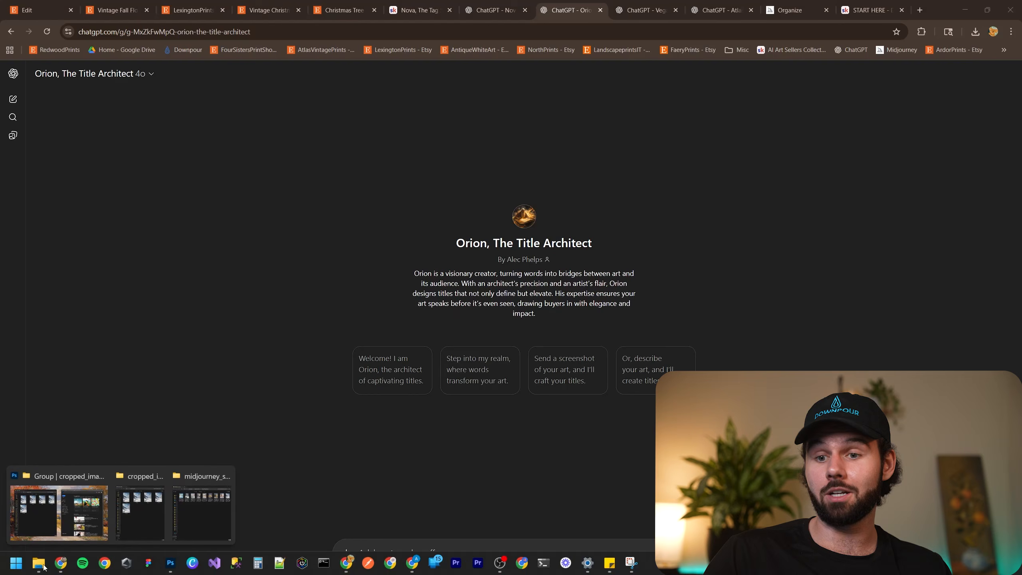
left_click(57, 509)
key("alt+Left")
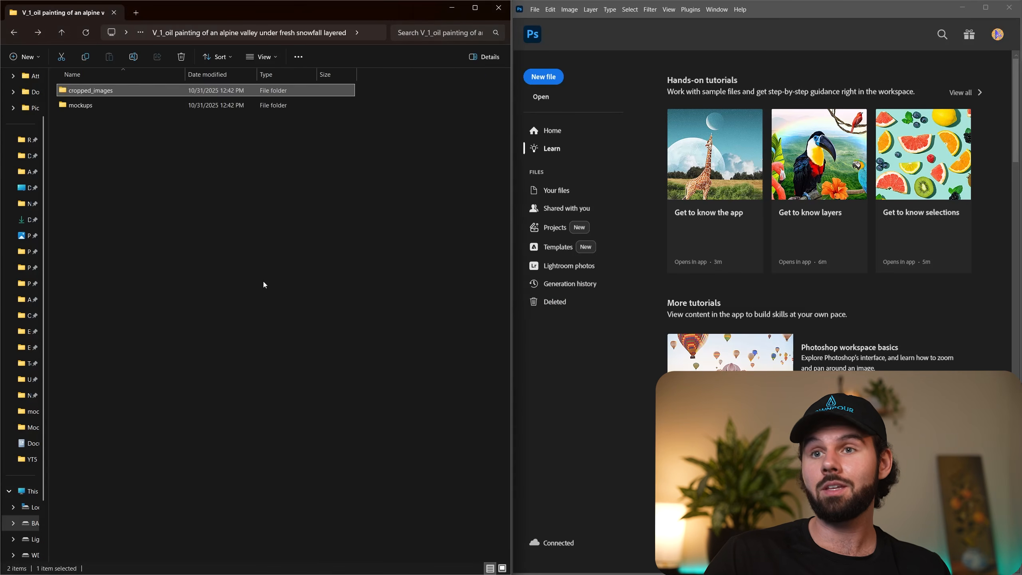
key("alt+Left")
left_click(179, 32)
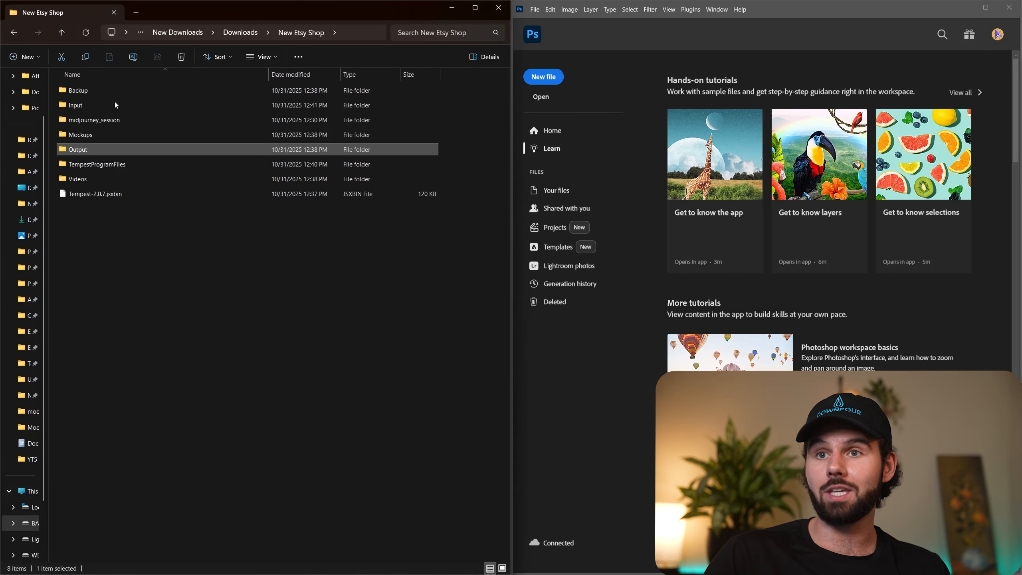
double_click(111, 107)
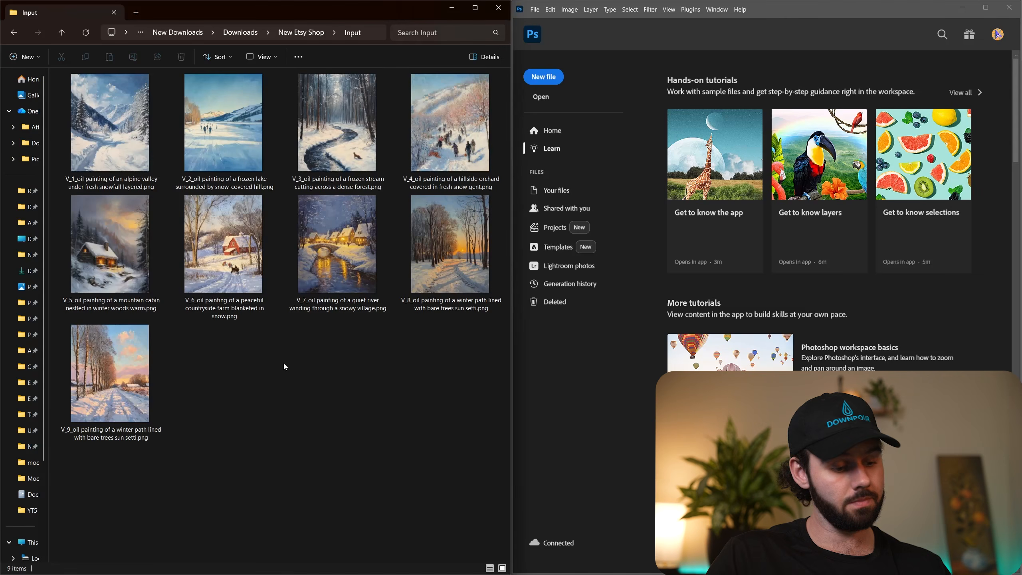
key("super+shift+s")
left_click_drag(51, 62, 510, 454)
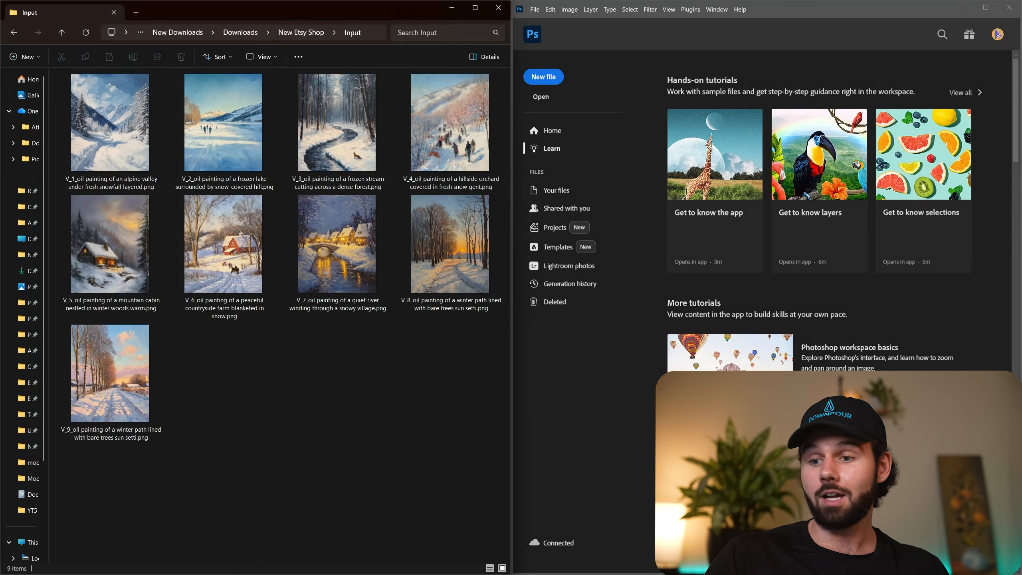
Paste the thumbnail screenshot into the Orion chat, send it with the prompt "give me titles", and check the uploaded image enlarged.
mouse_move(230, 566)
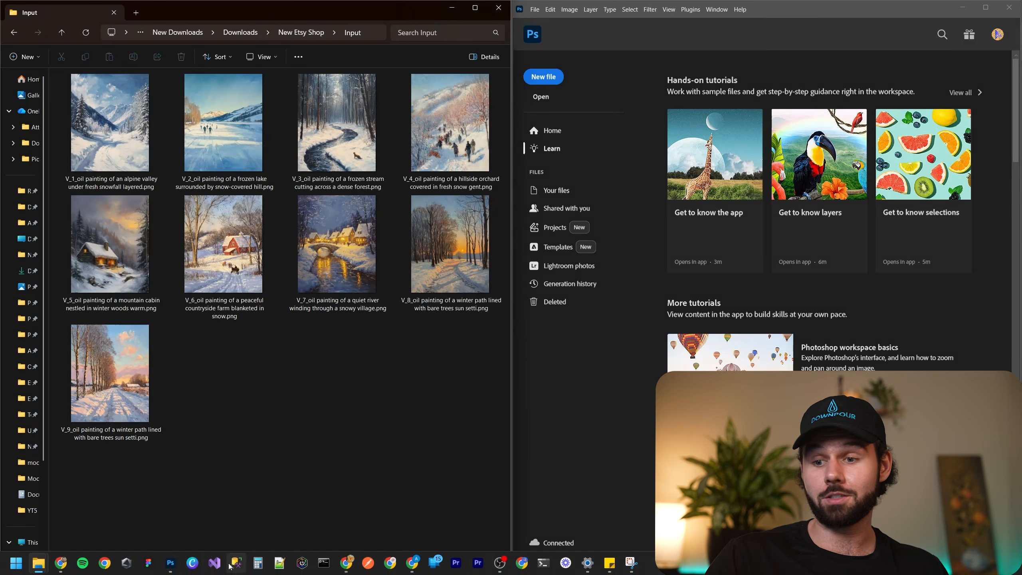
left_click(345, 563)
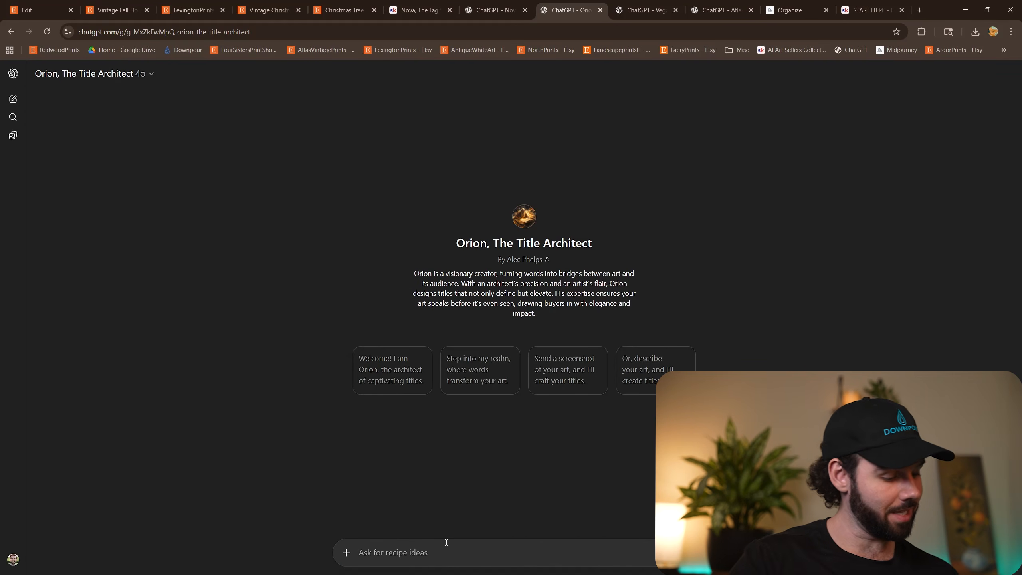
key("ctrl+v")
type("give me tit")
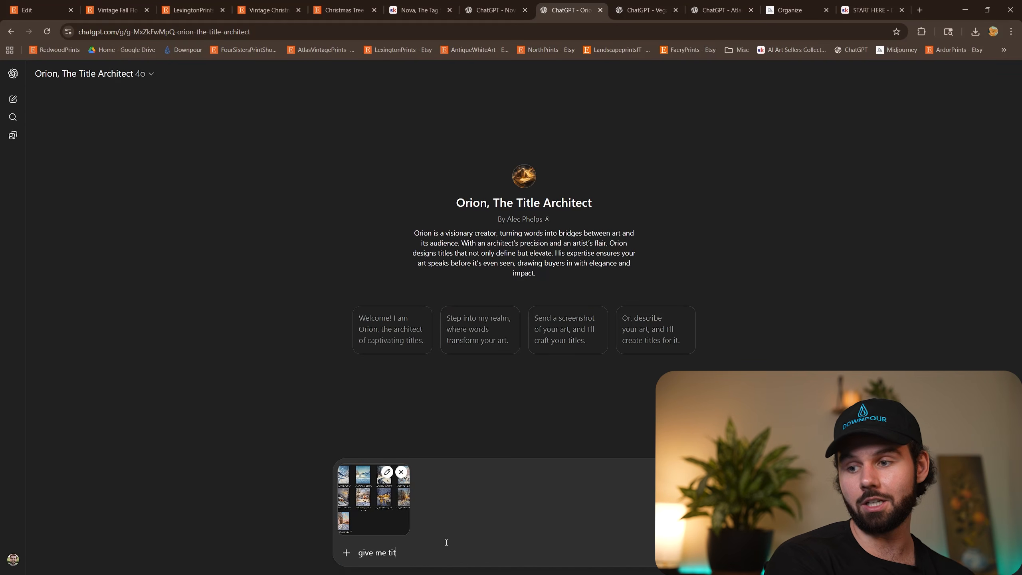
type("les")
key("Return")
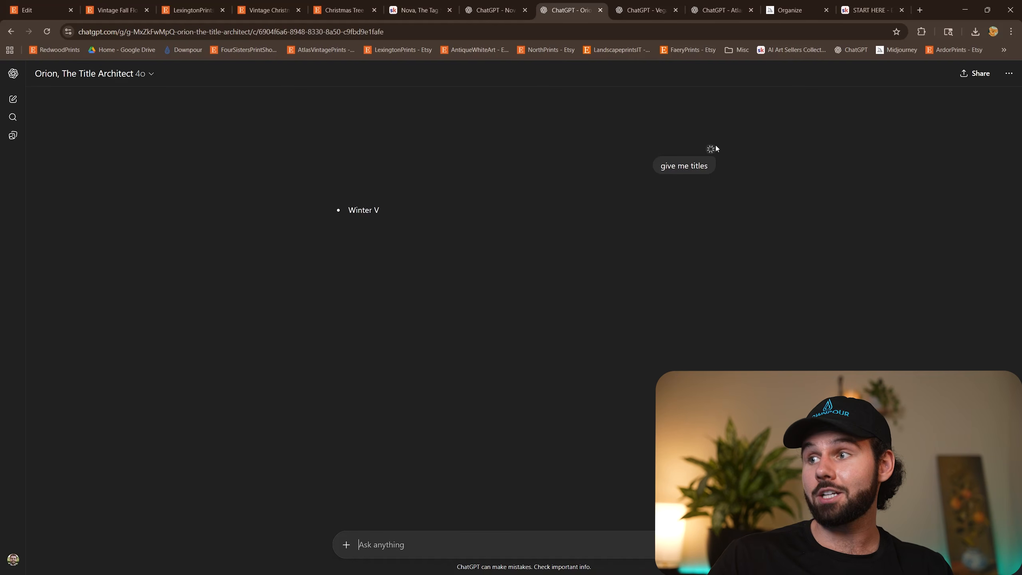
left_click(682, 157)
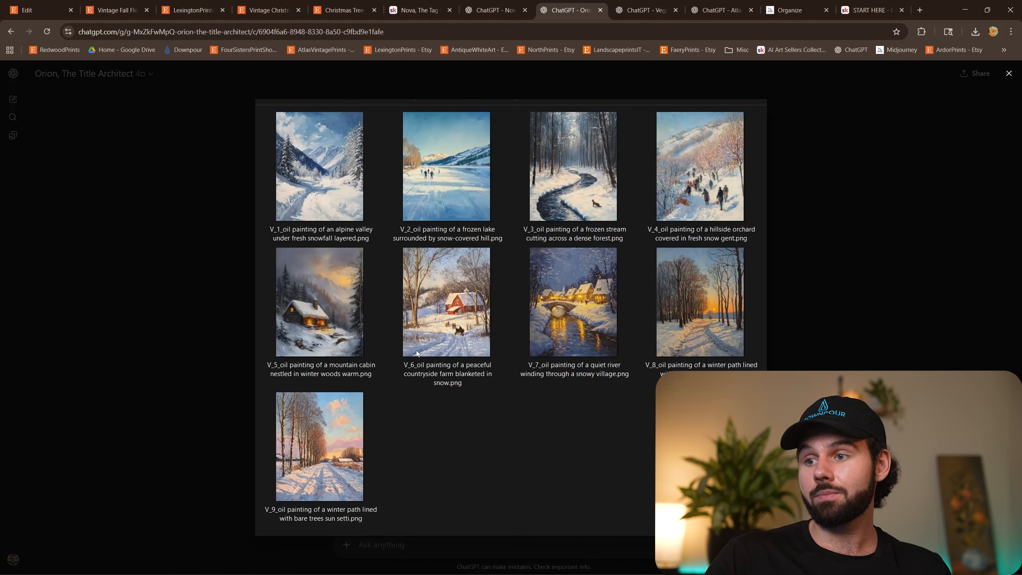
left_click(853, 304)
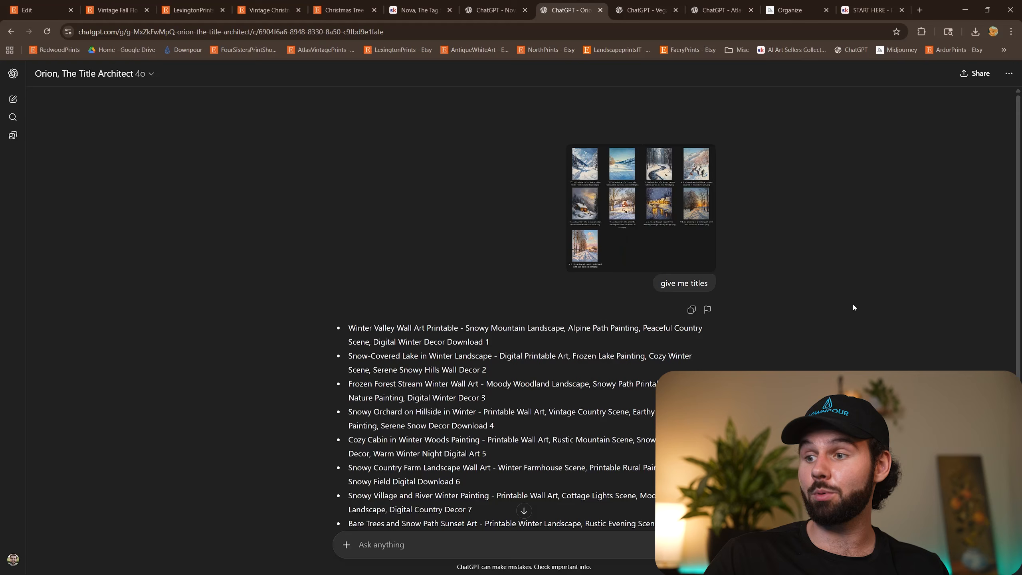
Copy the complete list of titles from Orion's reply and submit it to Nova, The Tag Strategist to generate tags.
scroll(816, 314, "down", 2)
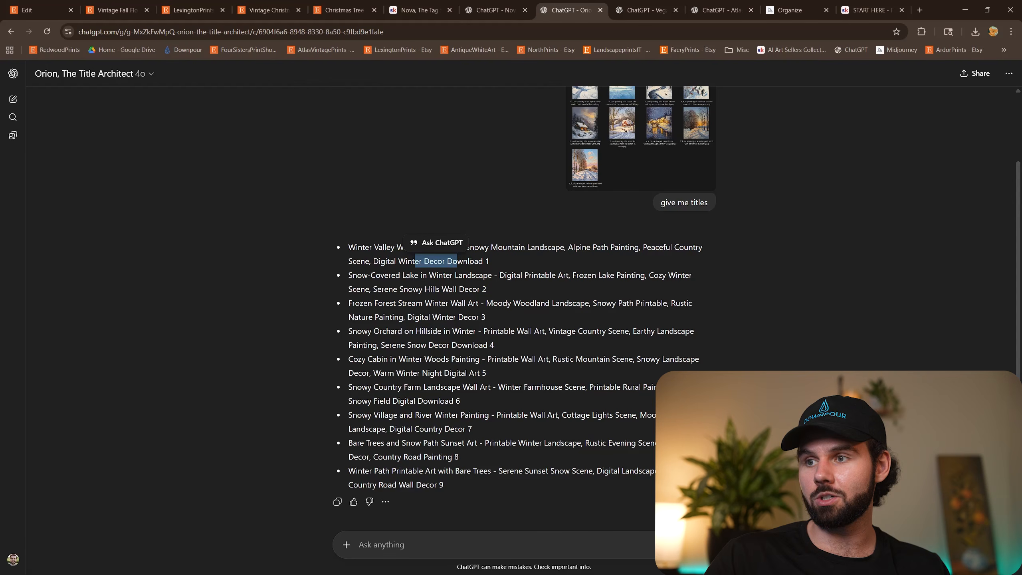
left_click(484, 261)
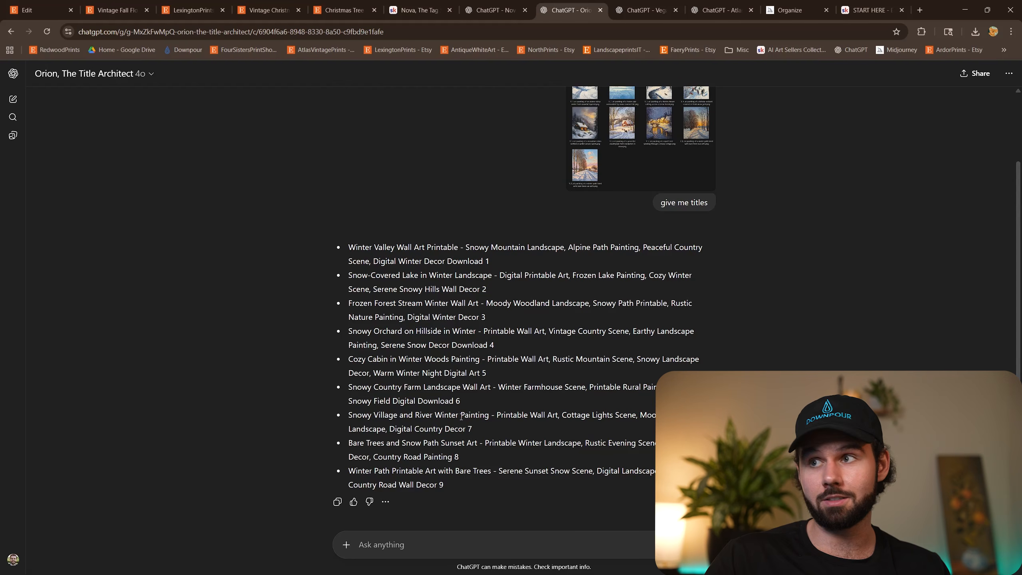
left_click_drag(480, 495, 321, 244)
key("ctrl+c")
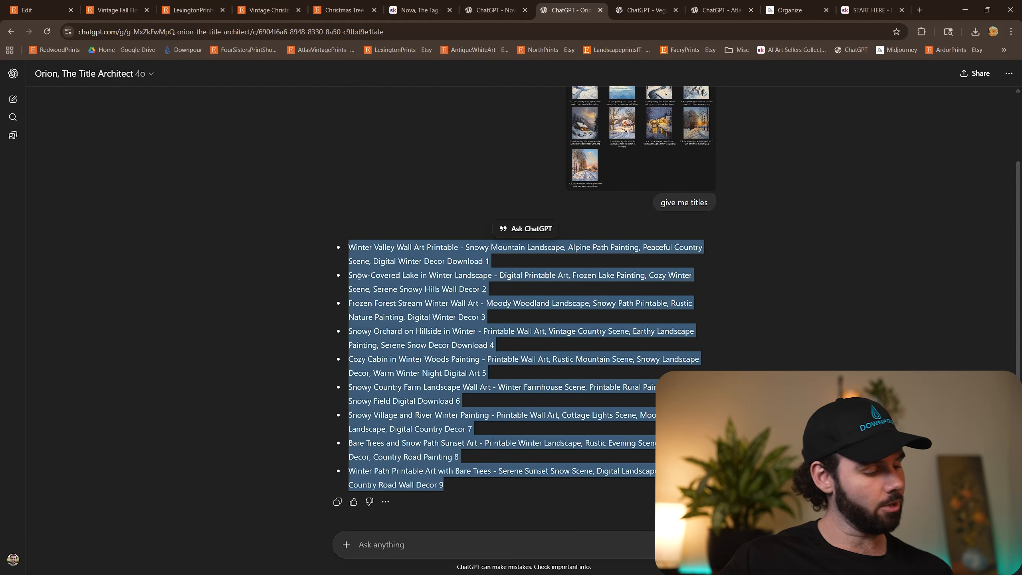
left_click(646, 10)
left_click_drag(494, 10, 579, 8)
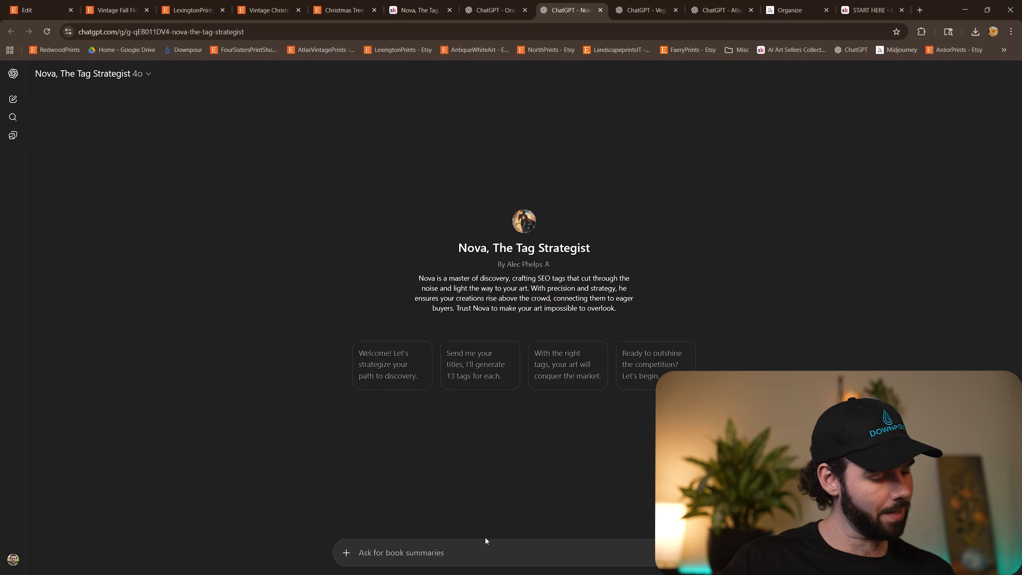
key("ctrl+v")
key("Return")
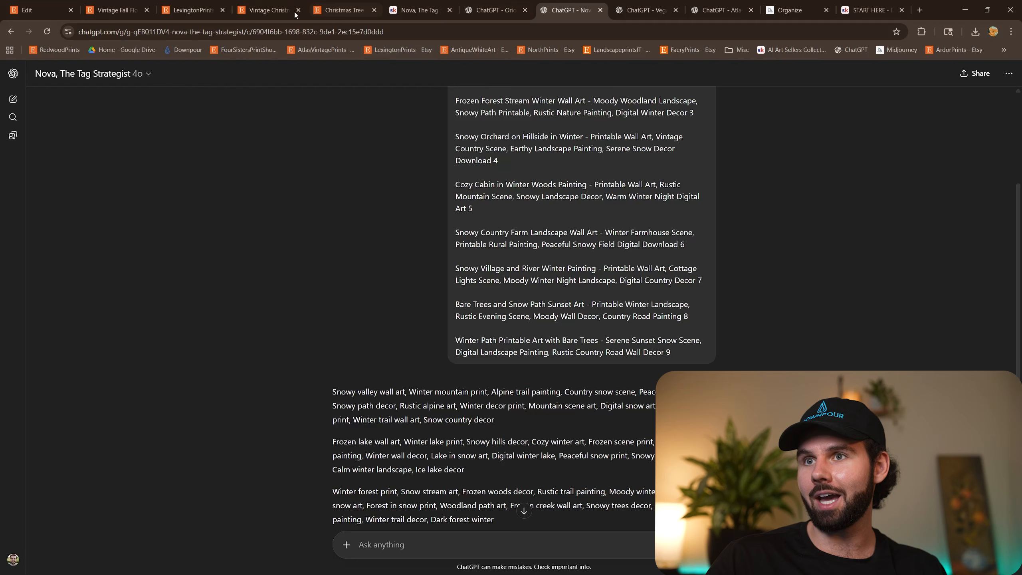
Copy the first title from Orion, beginning "Winter Valley Wall Art Printable", and paste it as the Etsy listing's title.
left_click(495, 10)
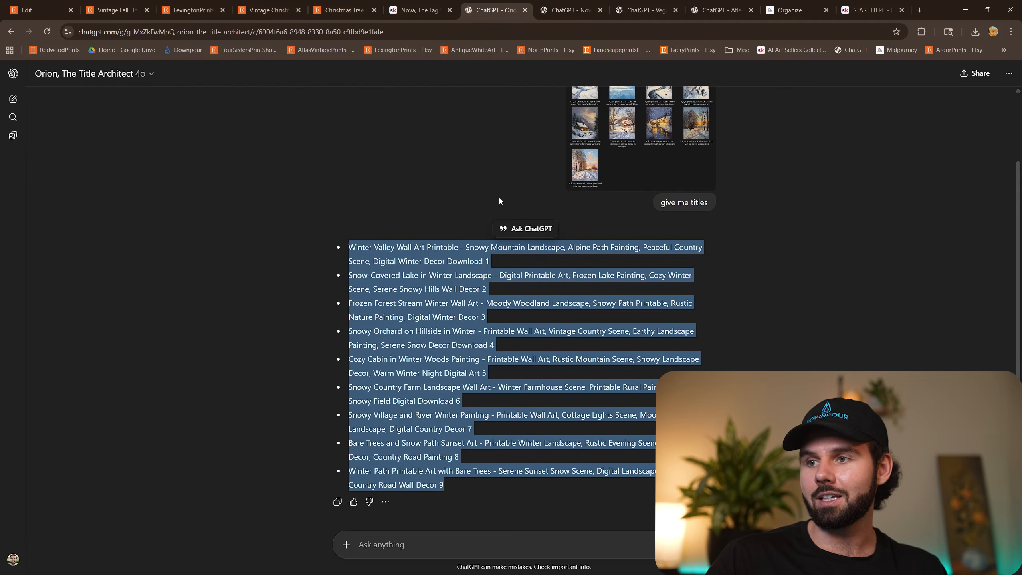
triple_click(471, 257)
key("ctrl+c")
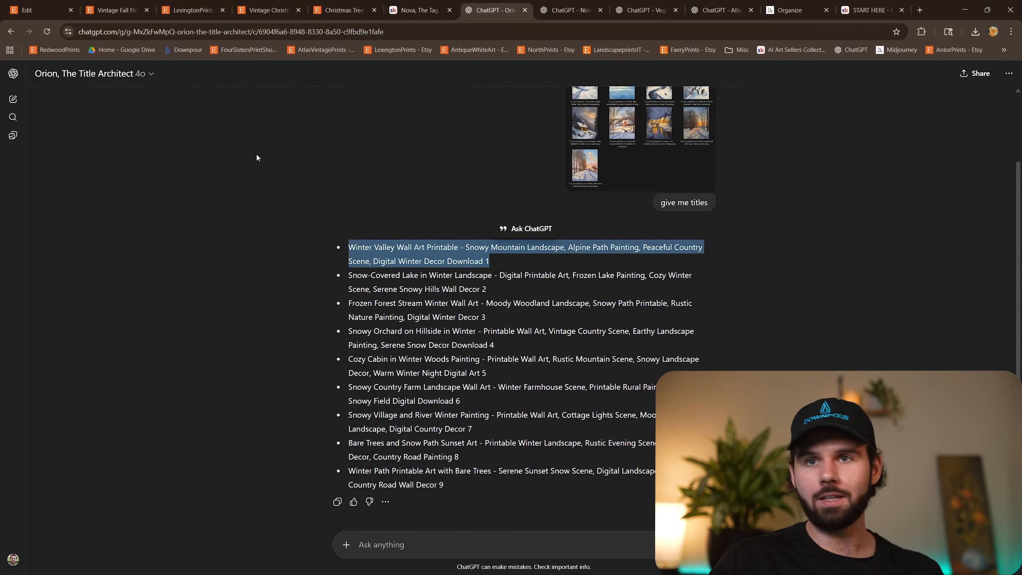
left_click(36, 9)
key("ctrl+v")
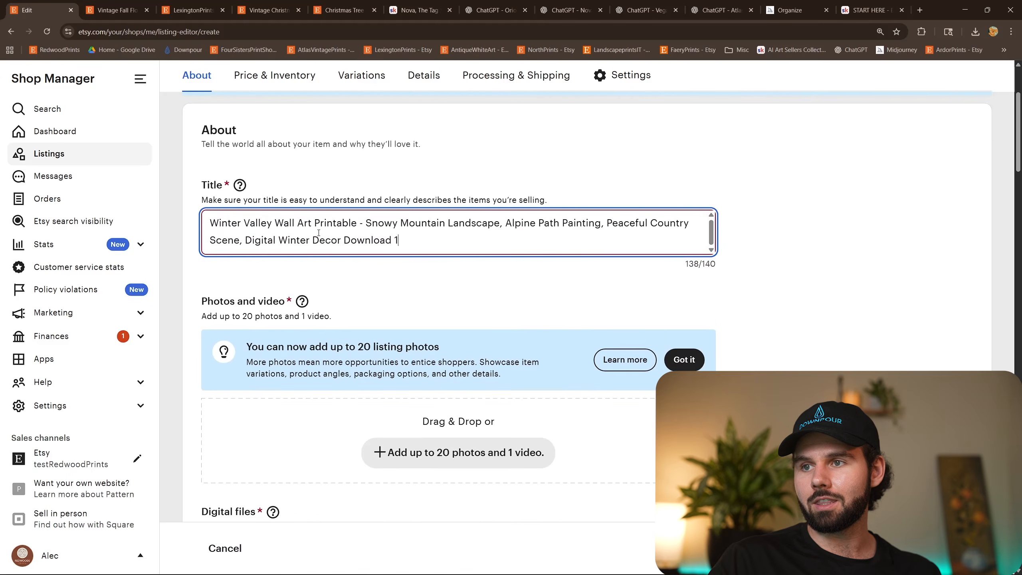
Switch to File Explorer and open the mockups folder for the V_1 alpine valley painting inside New Etsy Shop.
scroll(720, 283, "down", 2)
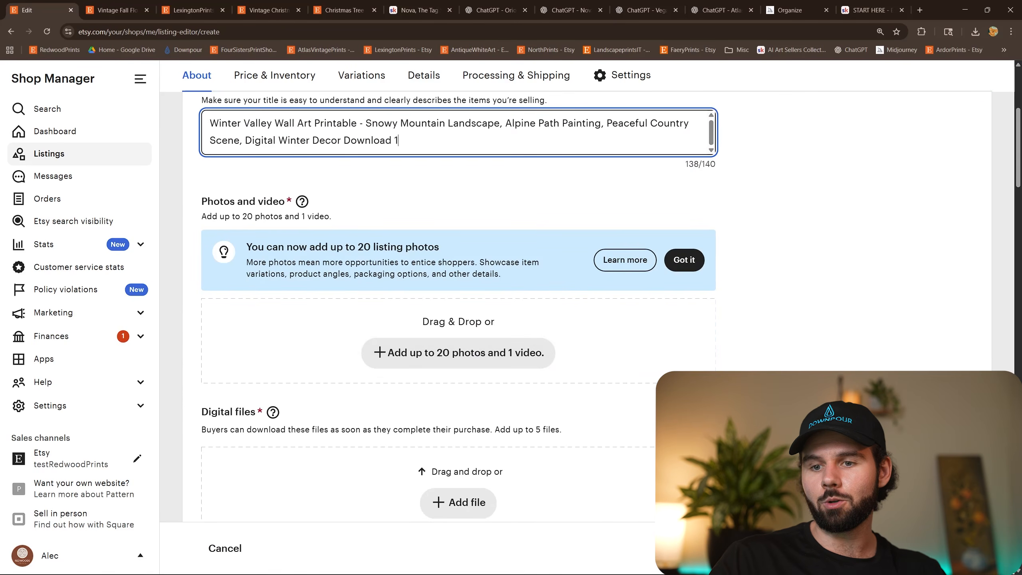
left_click(39, 565)
left_click(105, 523)
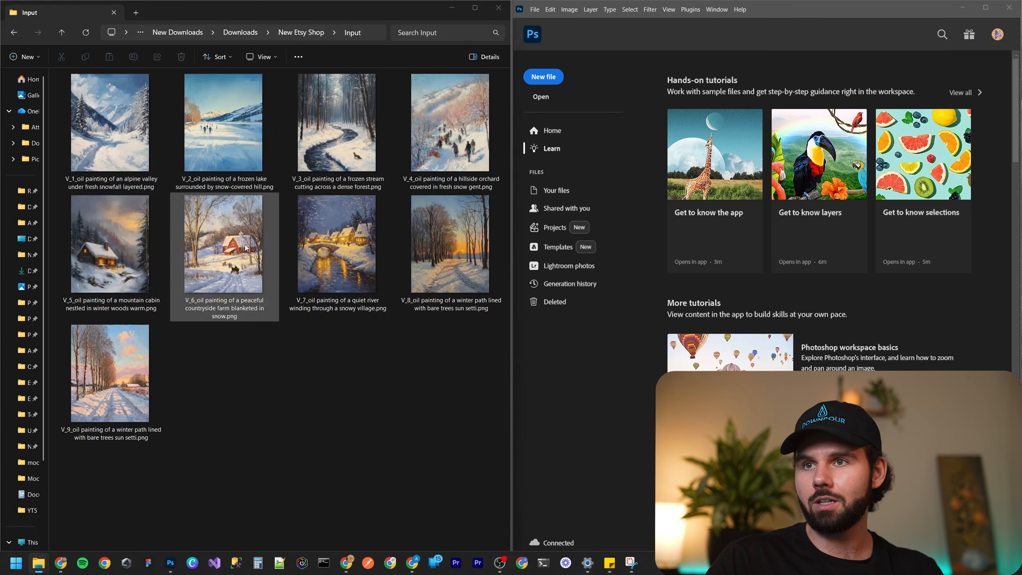
left_click(293, 37)
double_click(124, 145)
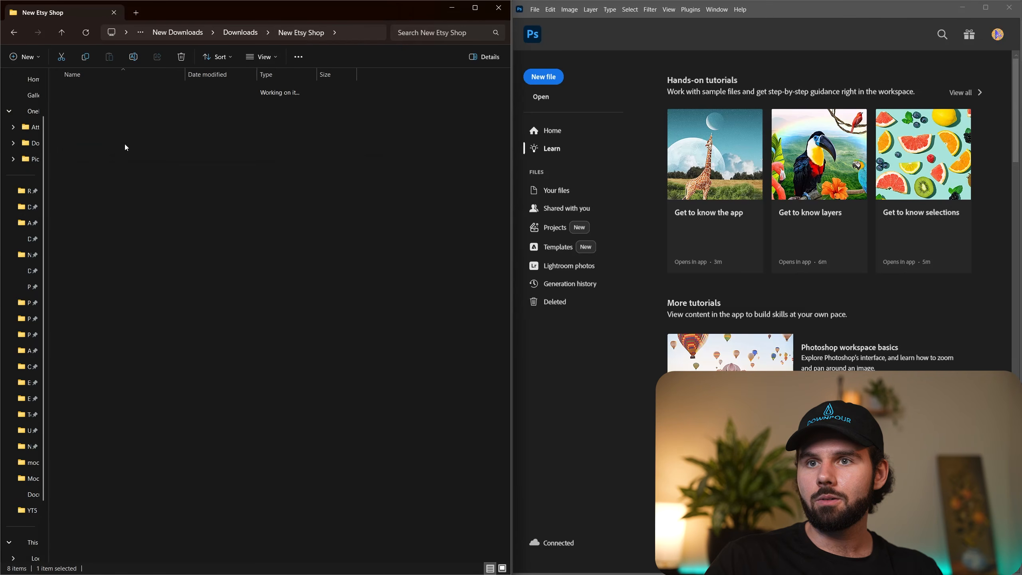
double_click(122, 91)
double_click(135, 89)
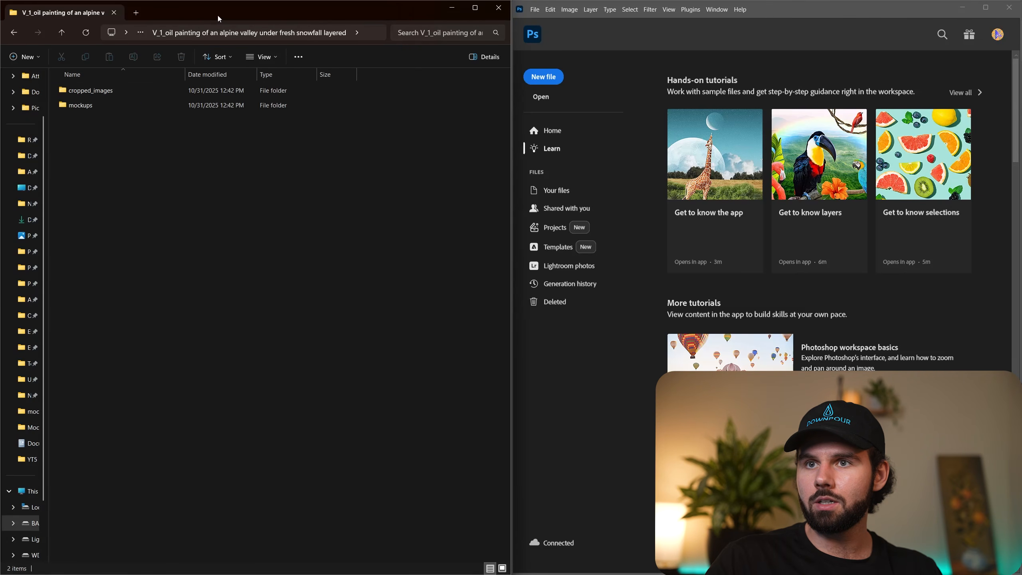
left_click_drag(217, 14, 582, 76)
double_click(467, 156)
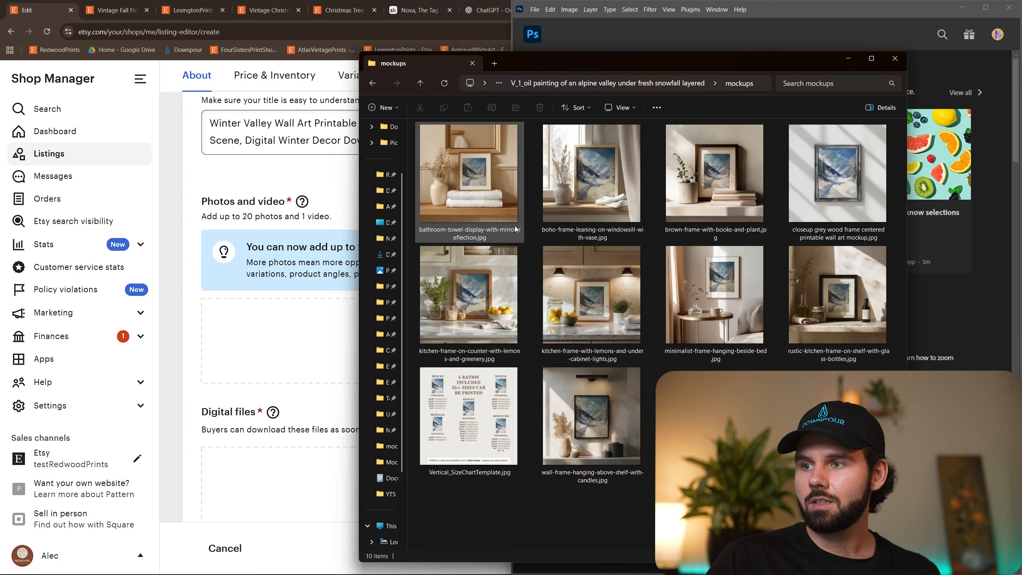
Upload all the alpine valley mockup images to the Etsy listing's photos and video area.
left_click(498, 222)
key("ctrl+a")
left_click_drag(491, 219, 292, 346)
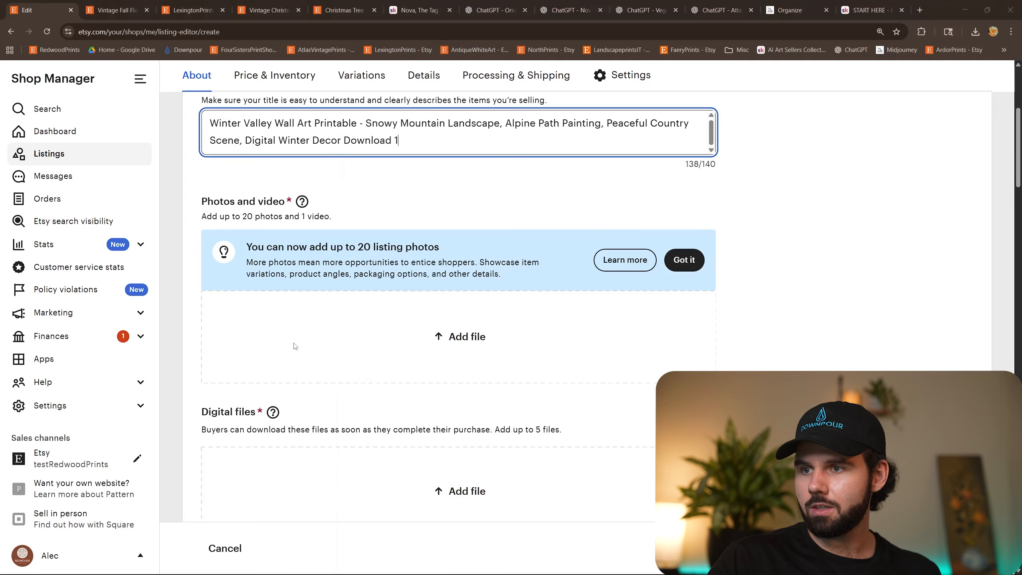
Upload 2x3.jpg, 3x4.jpg, 4x5.jpg, 5x7ISO.jpg and 11x14.jpg from the painting's cropped_images folder as the listing's digital files.
scroll(580, 324, "down", 5)
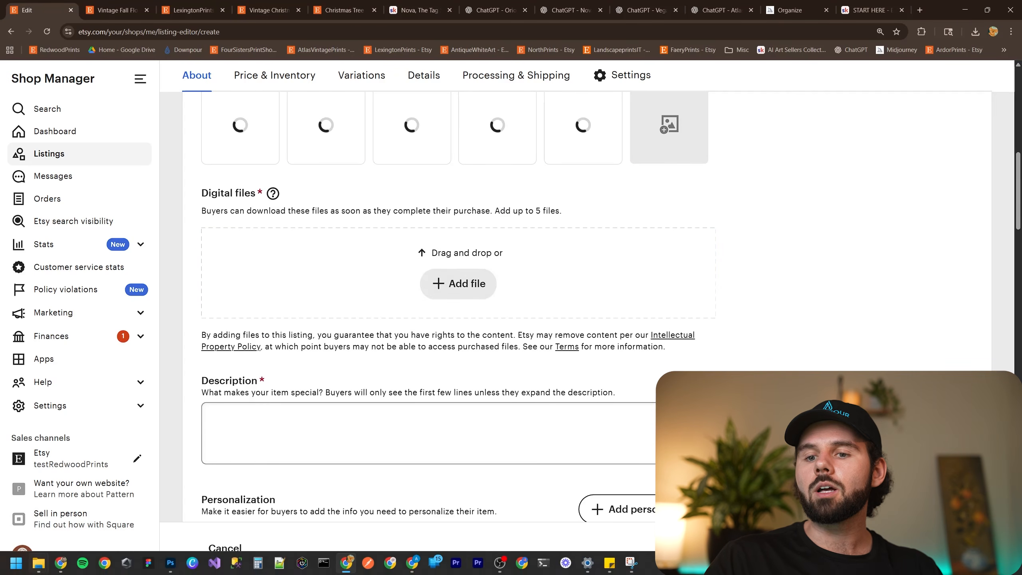
left_click(38, 565)
left_click(49, 519)
key("alt+Left")
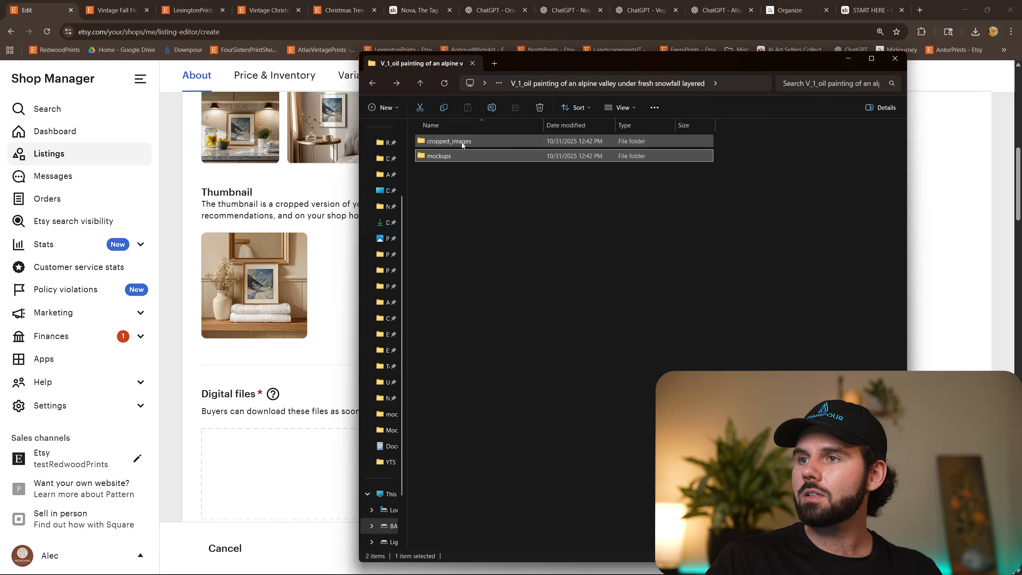
double_click(462, 142)
left_click(459, 144)
key("ctrl+a")
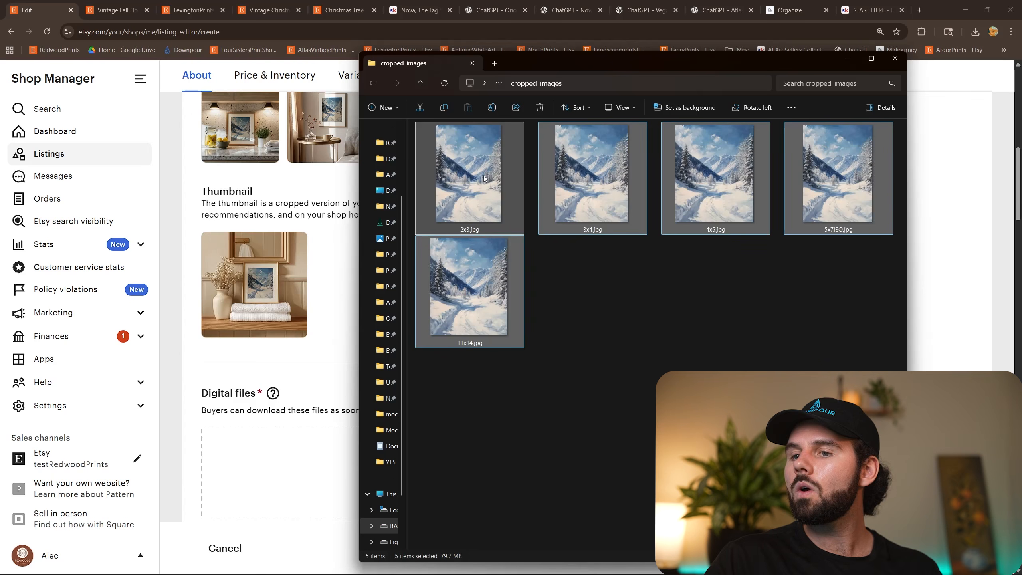
left_click_drag(495, 208, 318, 469)
Set the listing's quantity to 999 in the Price & Inventory section.
scroll(430, 422, "down", 10)
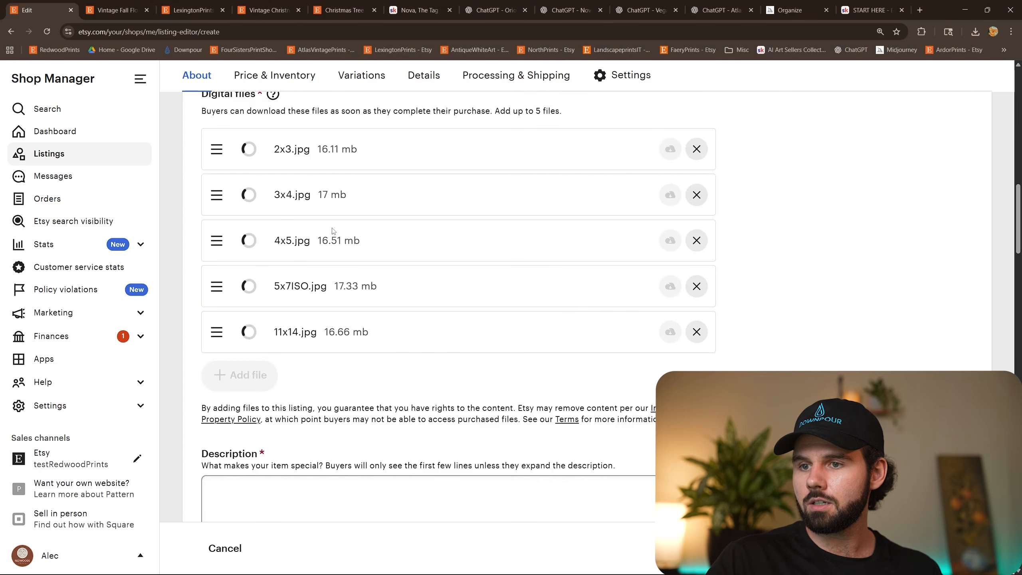
left_click(289, 299)
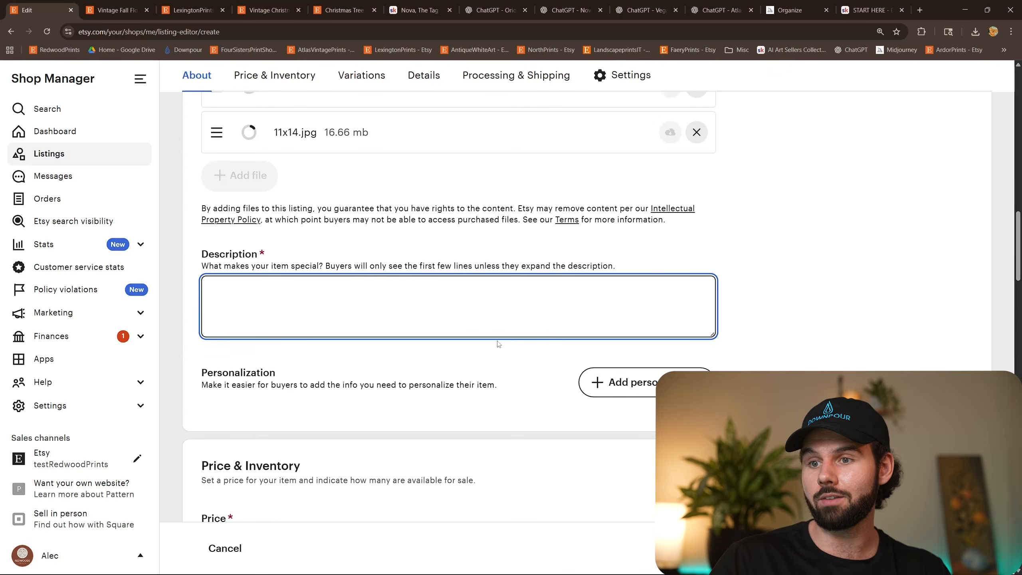
scroll(495, 324, "down", 7)
left_click(246, 245)
left_click(433, 281)
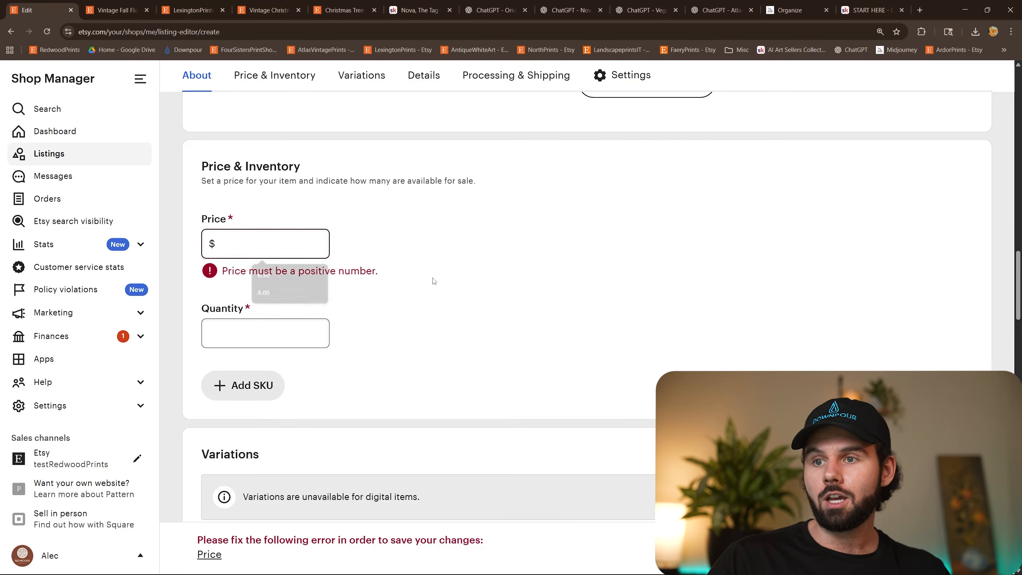
left_click(266, 333)
type("9999")
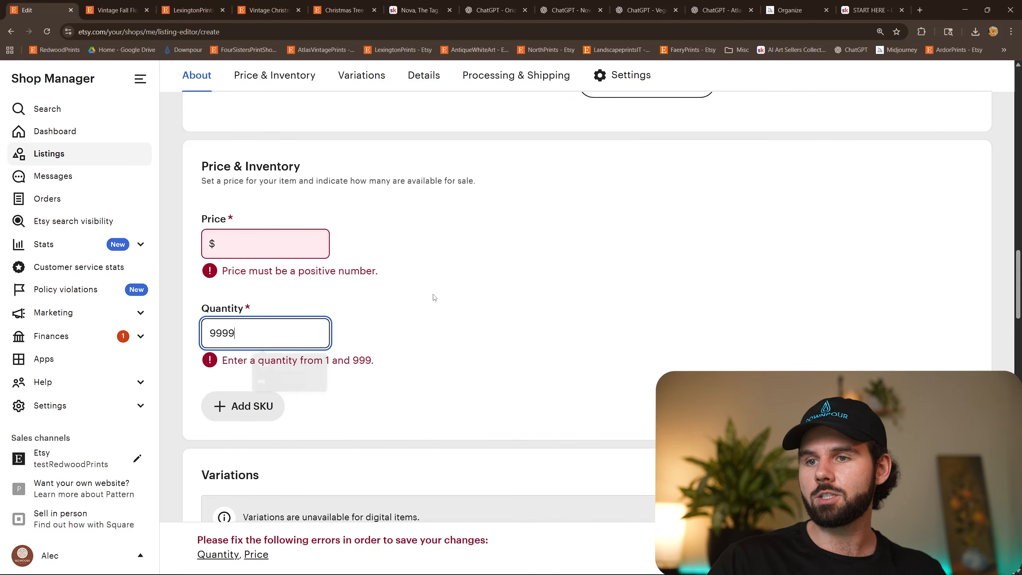
left_click(433, 297)
left_click(266, 337)
key("BackSpace")
left_click(451, 297)
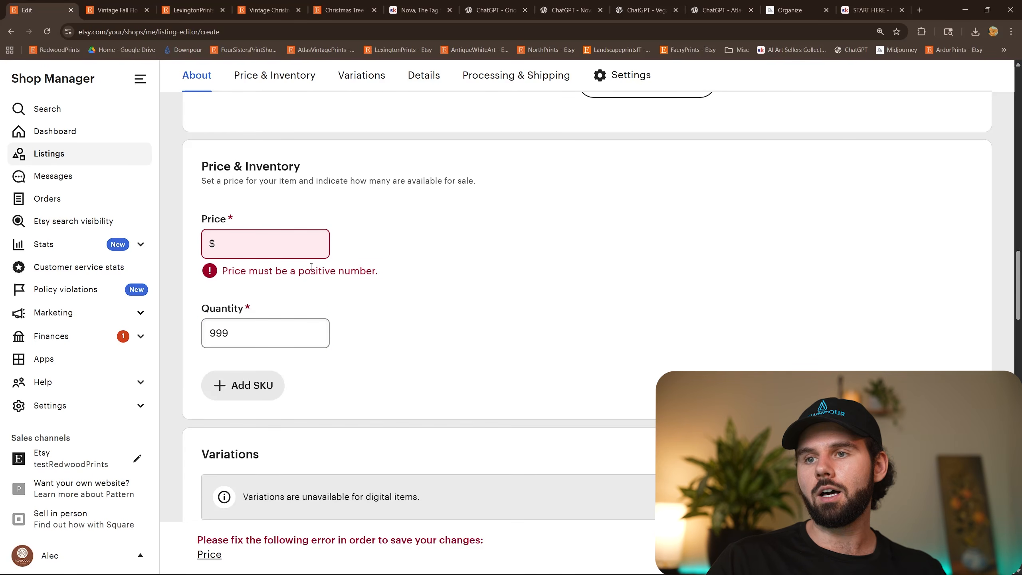
Set the listing's price to $6.50 using the previously entered suggestion.
left_click(286, 248)
left_click(299, 282)
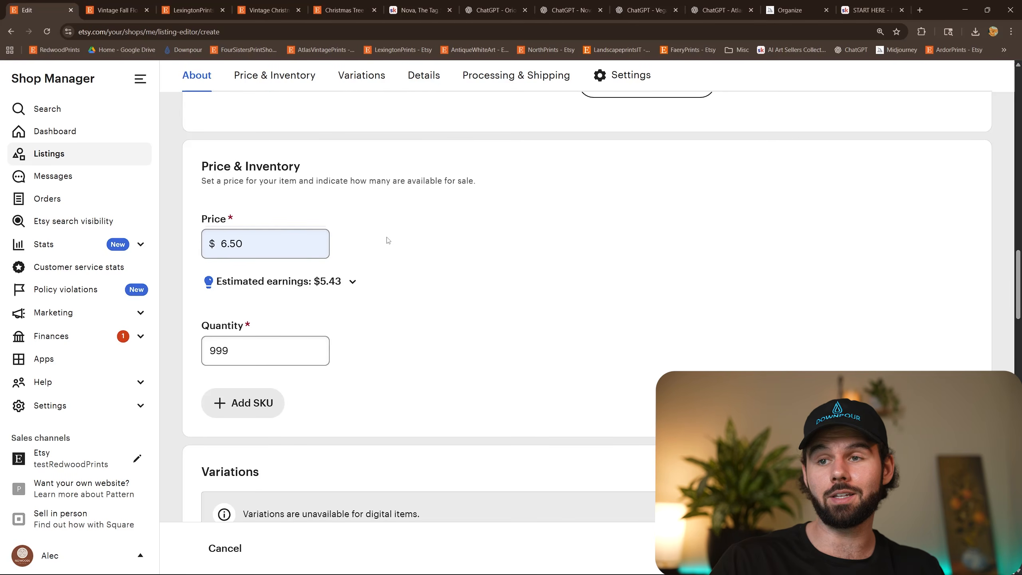
double_click(280, 237)
left_click(484, 250)
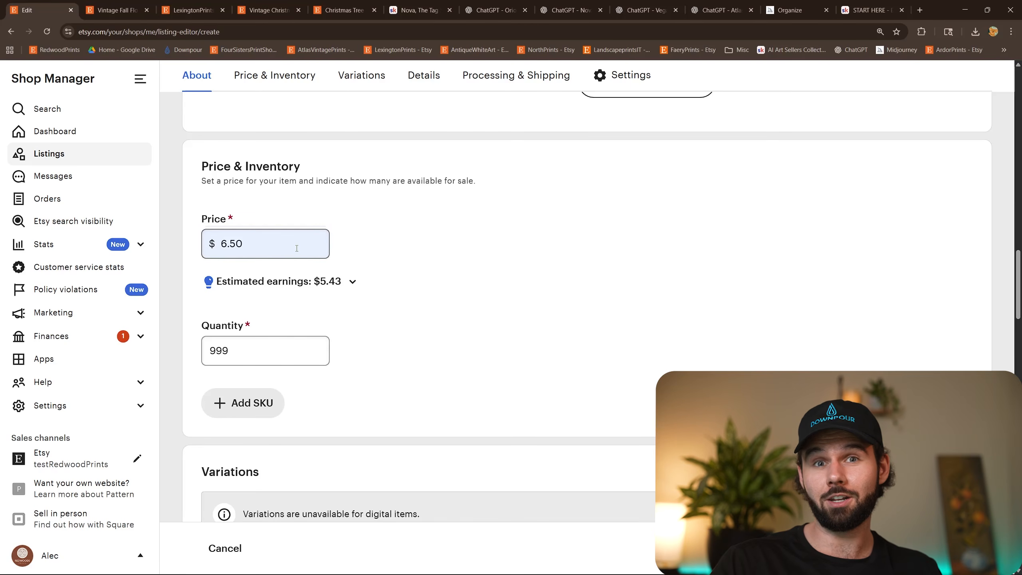
left_click(240, 249)
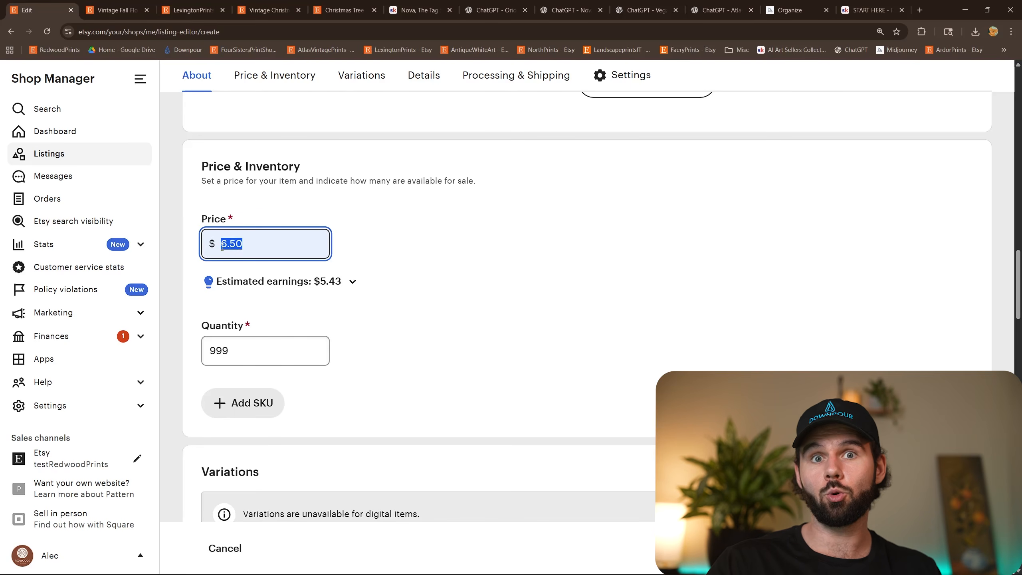
left_click(404, 252)
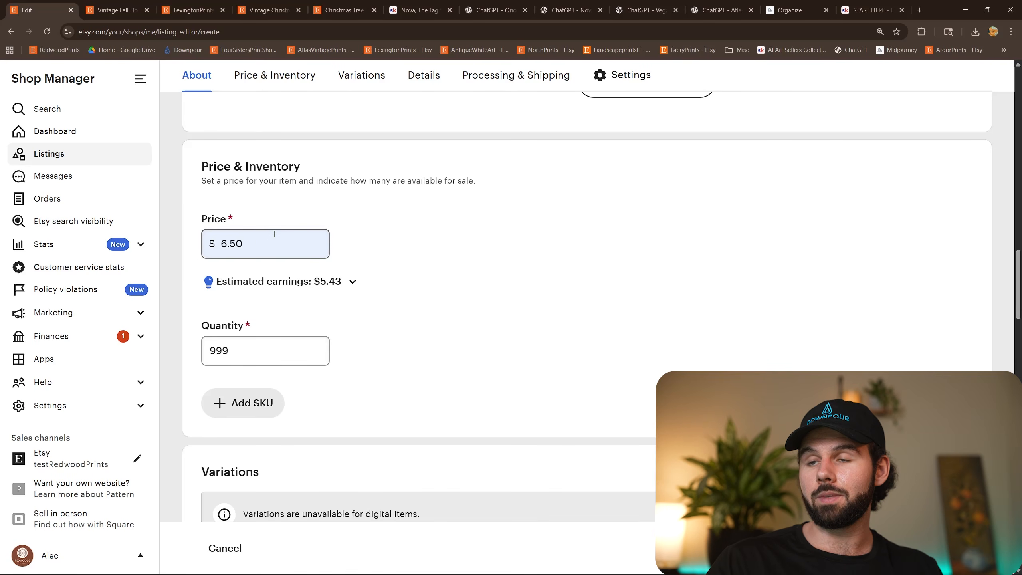
Show all attributes in the listing's details and set the orientation to Vertical.
scroll(499, 264, "down", 6)
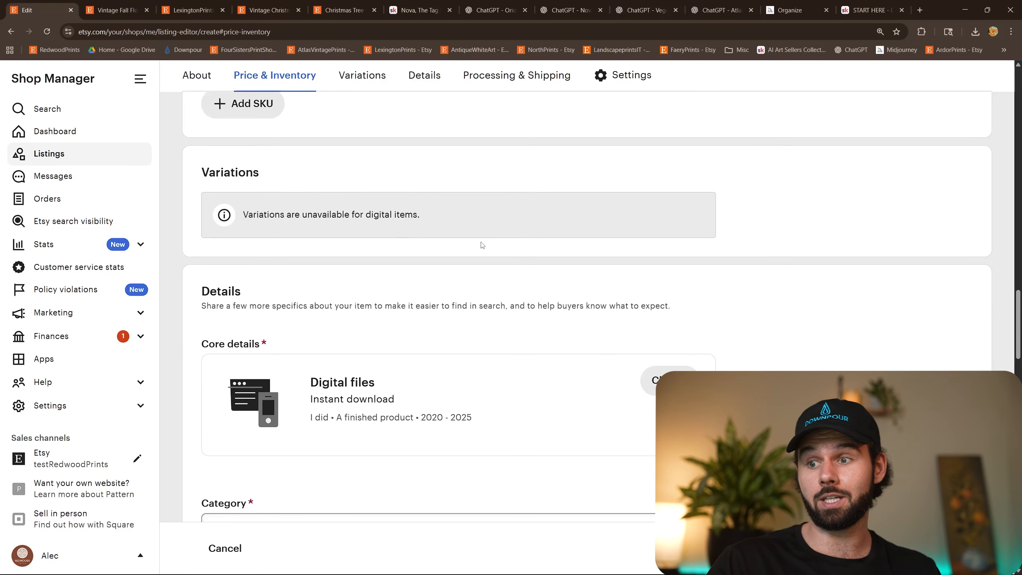
scroll(482, 245, "down", 6)
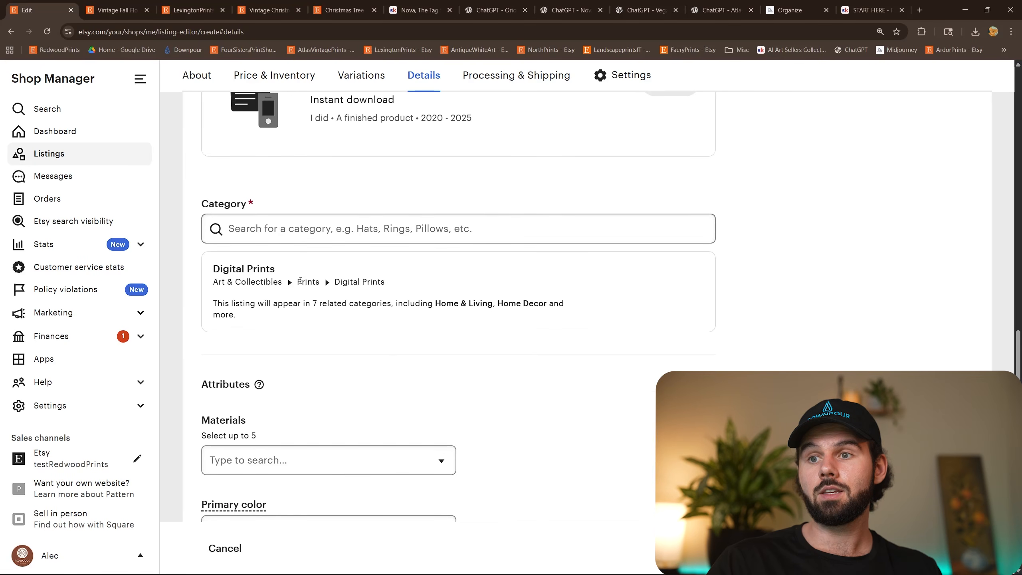
scroll(588, 342, "down", 8)
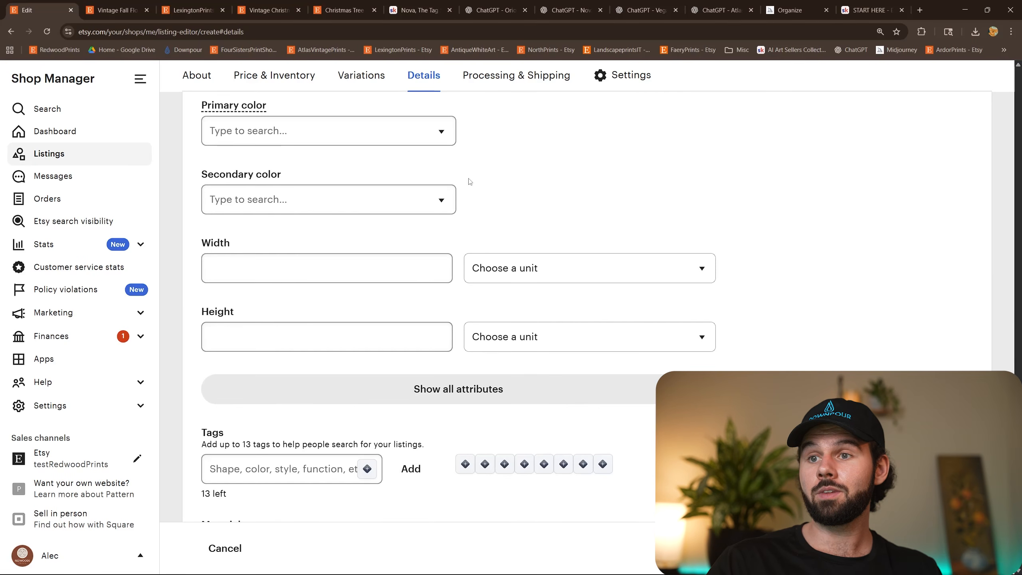
left_click(474, 386)
scroll(483, 362, "down", 7)
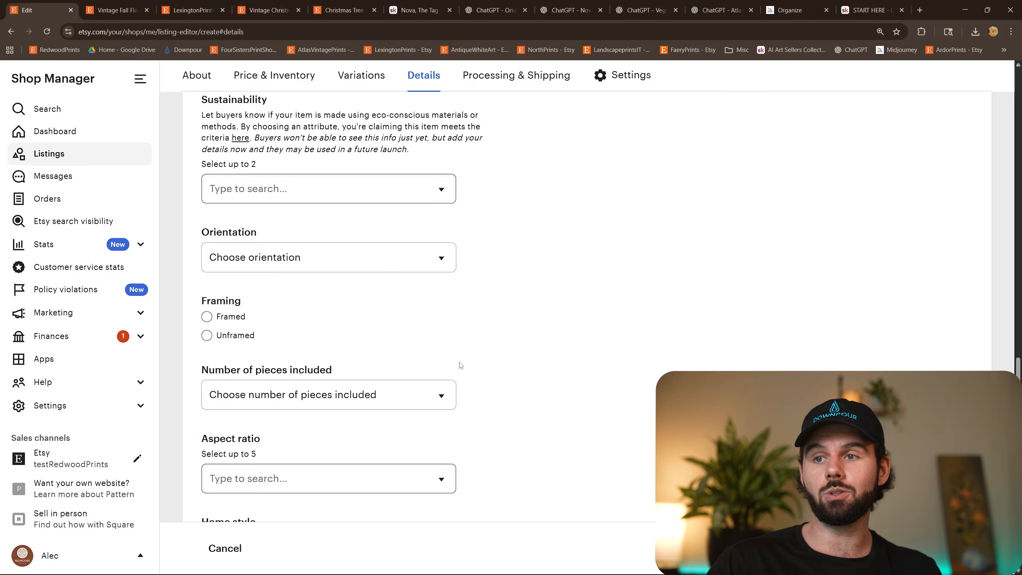
left_click(272, 268)
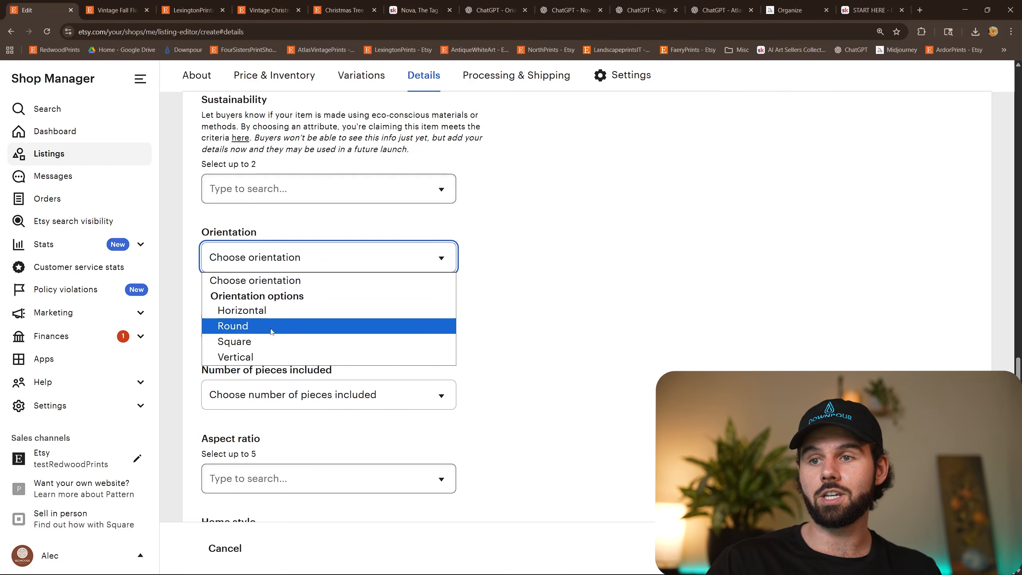
left_click(269, 357)
Select the aspect ratios 2:3, 3:4, 4:5, 5:7 (ISO ratio) and 11:14 for the listing.
scroll(248, 336, "down", 4)
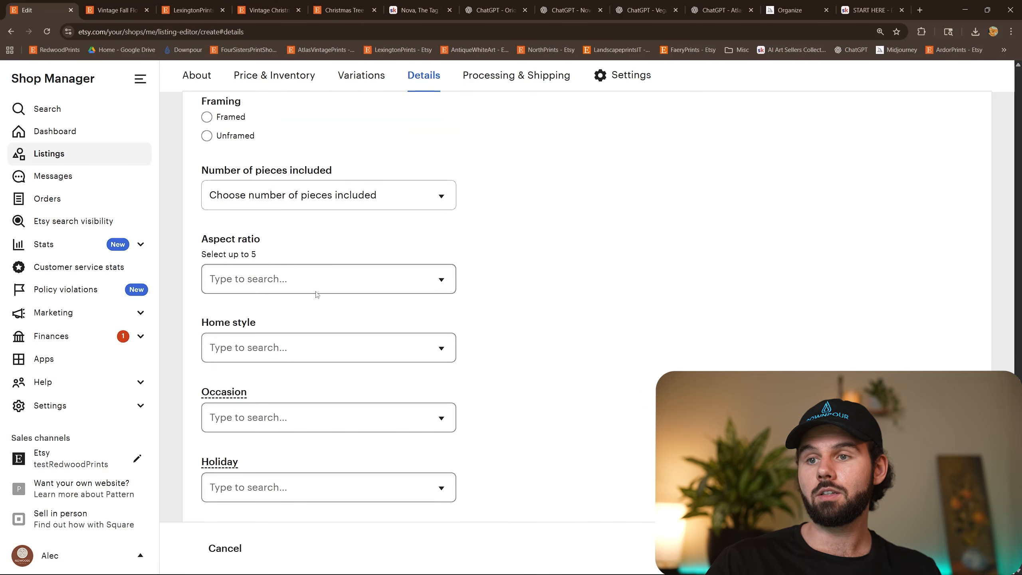
left_click(330, 282)
left_click(267, 385)
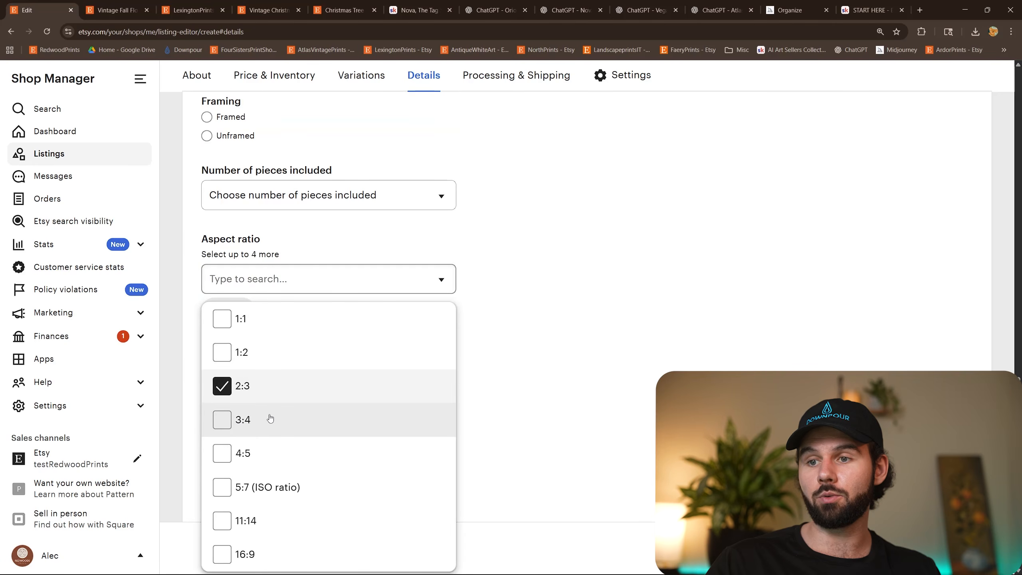
left_click(269, 420)
left_click(266, 453)
left_click(266, 487)
left_click(263, 519)
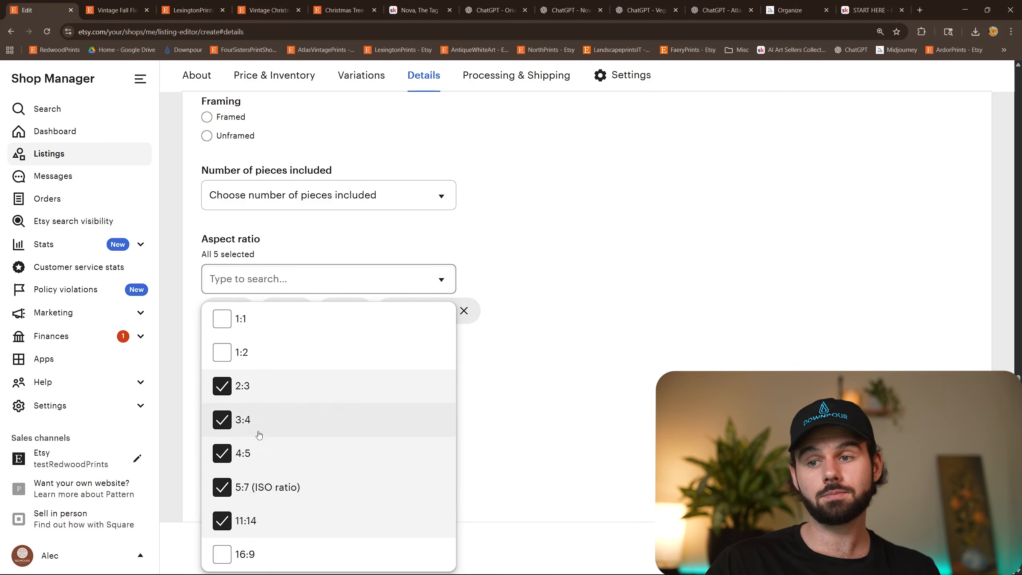
left_click(650, 315)
Copy the first set of tags from Nova, The Tag Strategist's reply for the winter valley listing.
scroll(650, 315, "down", 8)
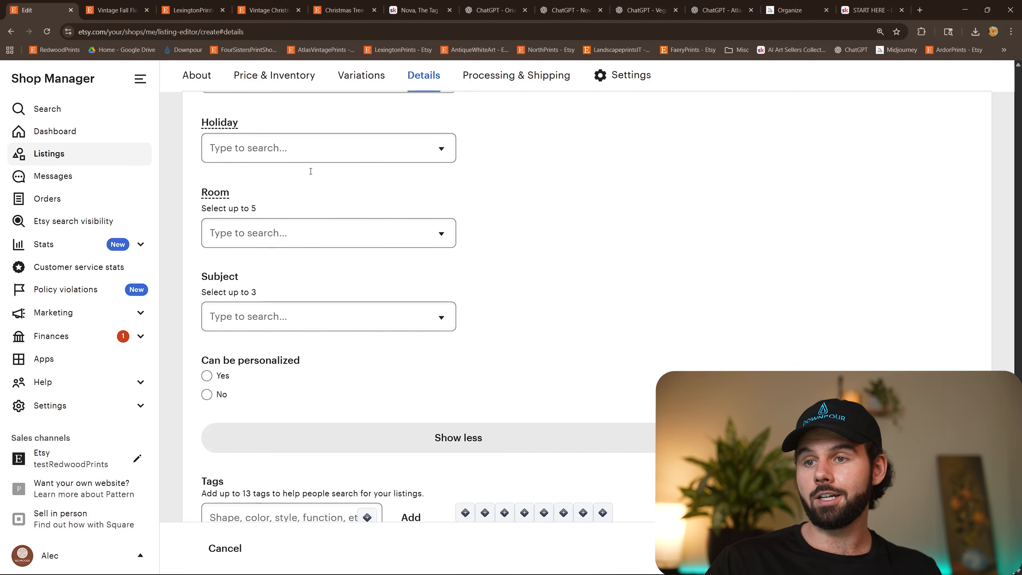
scroll(453, 296, "down", 5)
left_click(282, 268)
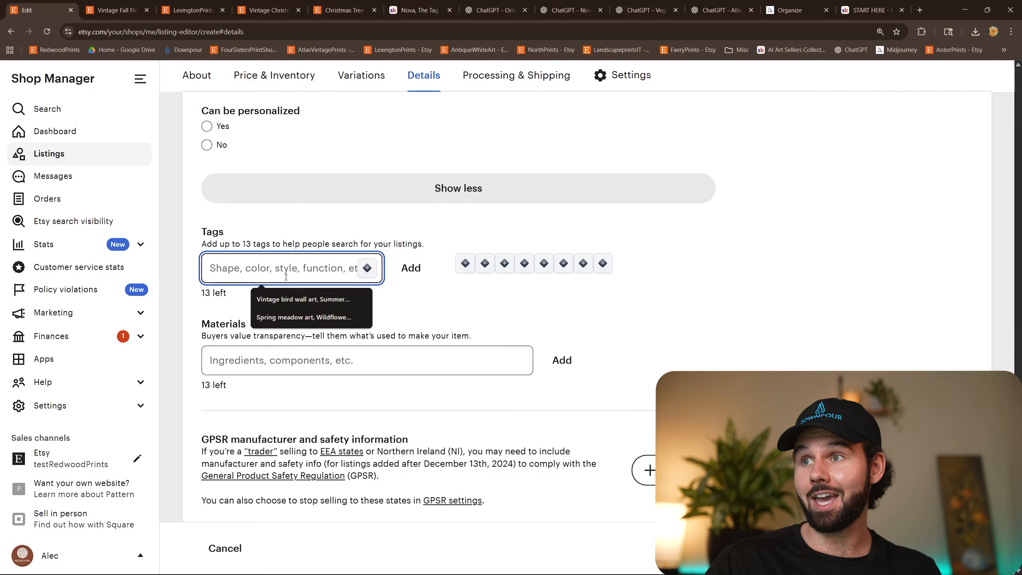
left_click(571, 10)
scroll(349, 280, "down", 3)
triple_click(433, 305)
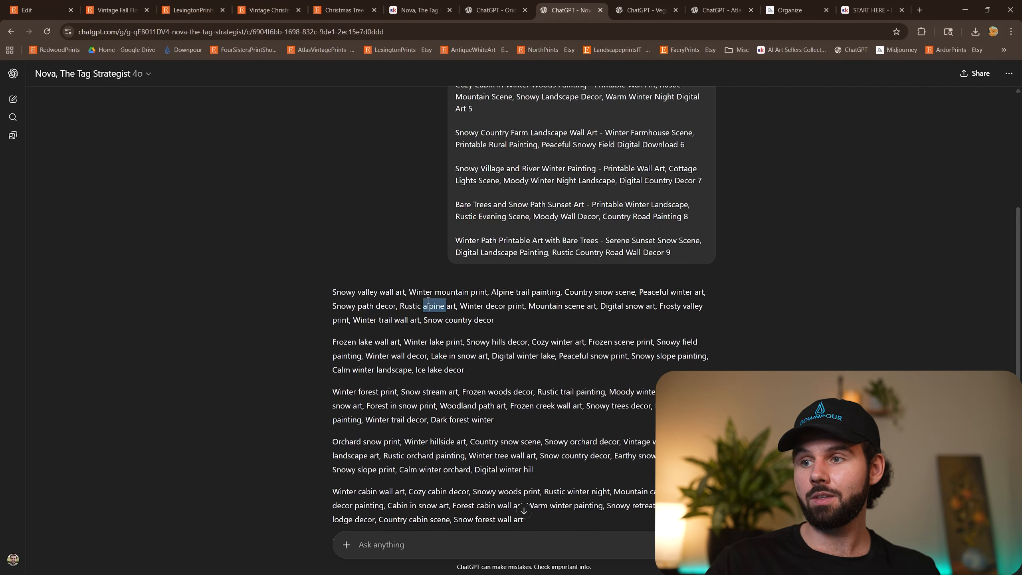
left_click(418, 10)
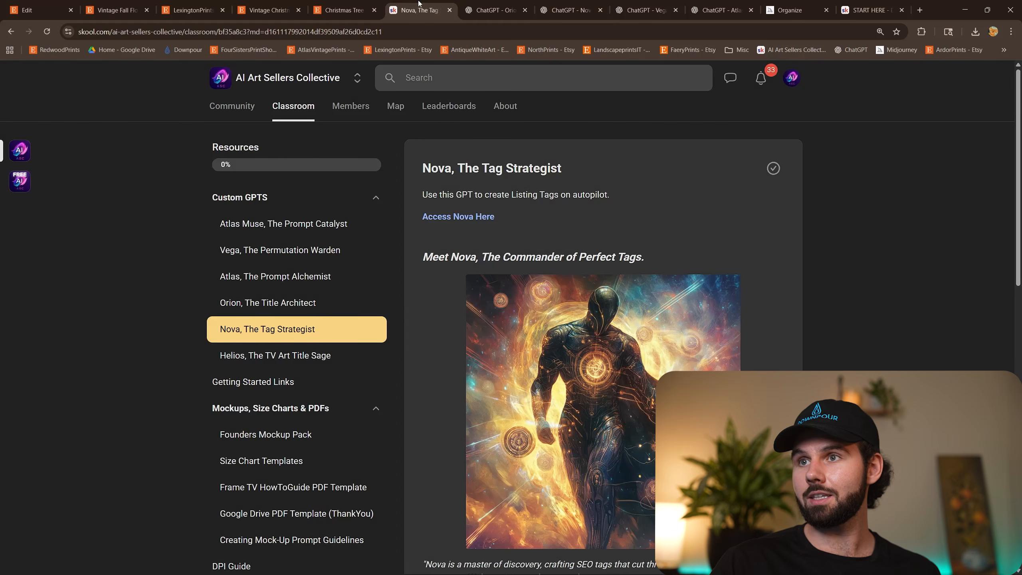
Return to the Etsy listing and add the 13 copied tags, from "winter wall art" and "snow print" through "rustic wall art".
left_click(36, 9)
left_click(308, 275)
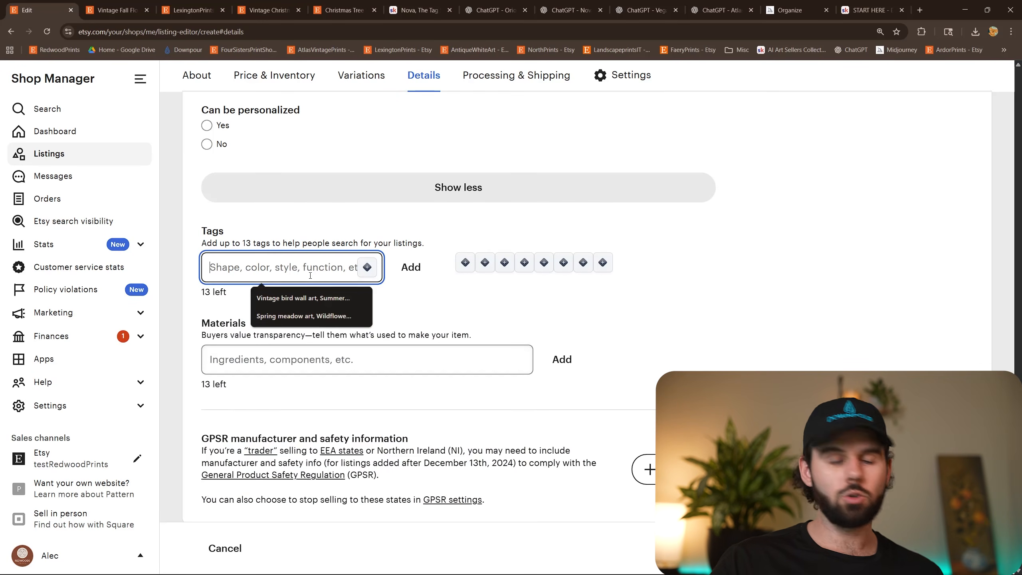
type("winter wall art, snow print, mountain decor, alpine art, winter trail, snowy path, digital print, country art, snow scene, nature print, cozy decor, snowy hills, rustic wall art")
key("Return")
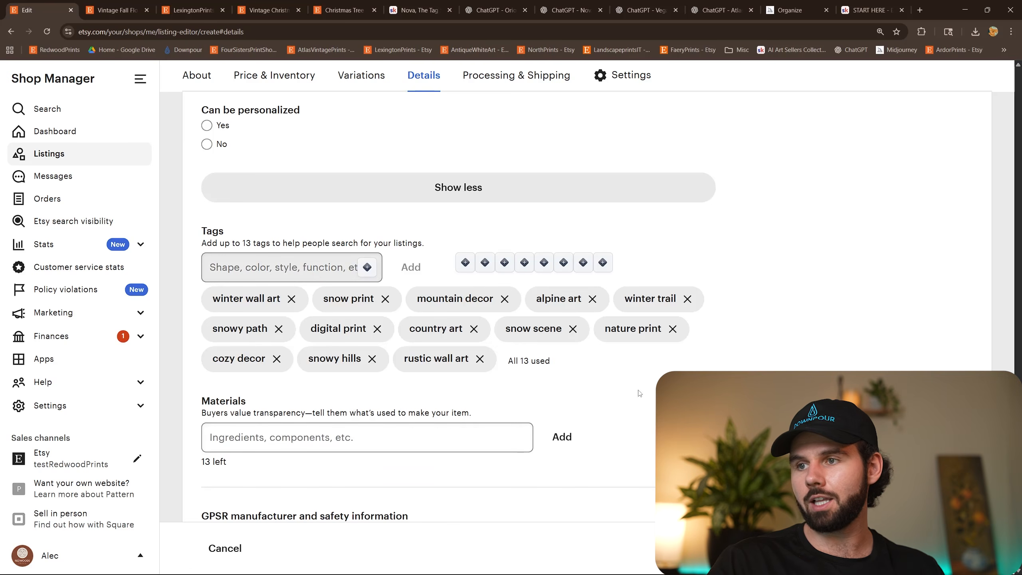
Reorder the listing photos with the size chart last, the grey-framed close-up as primary, and the bathroom towel mockup after the bedside one.
scroll(705, 370, "down", 15)
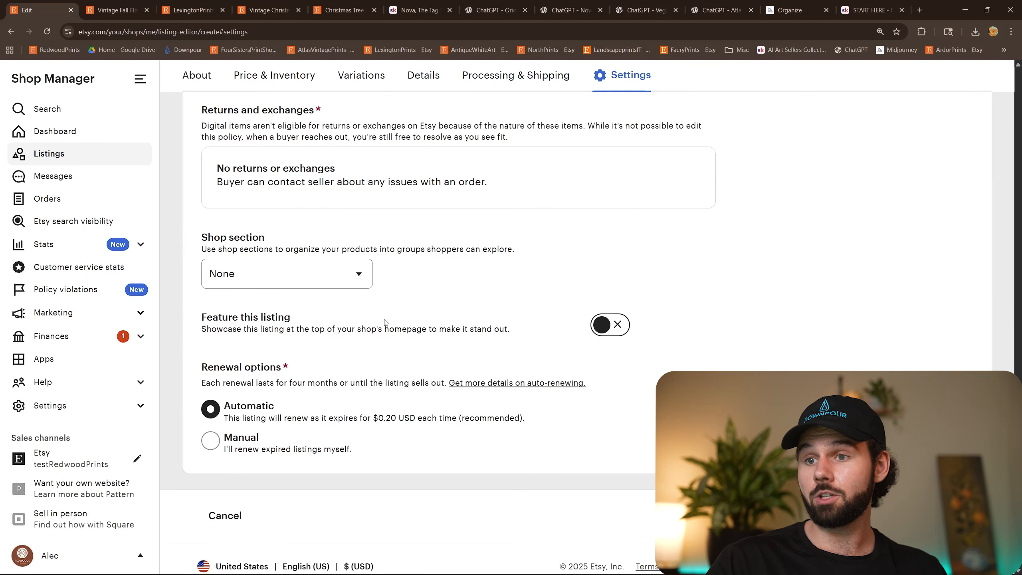
scroll(500, 373, "up", 15)
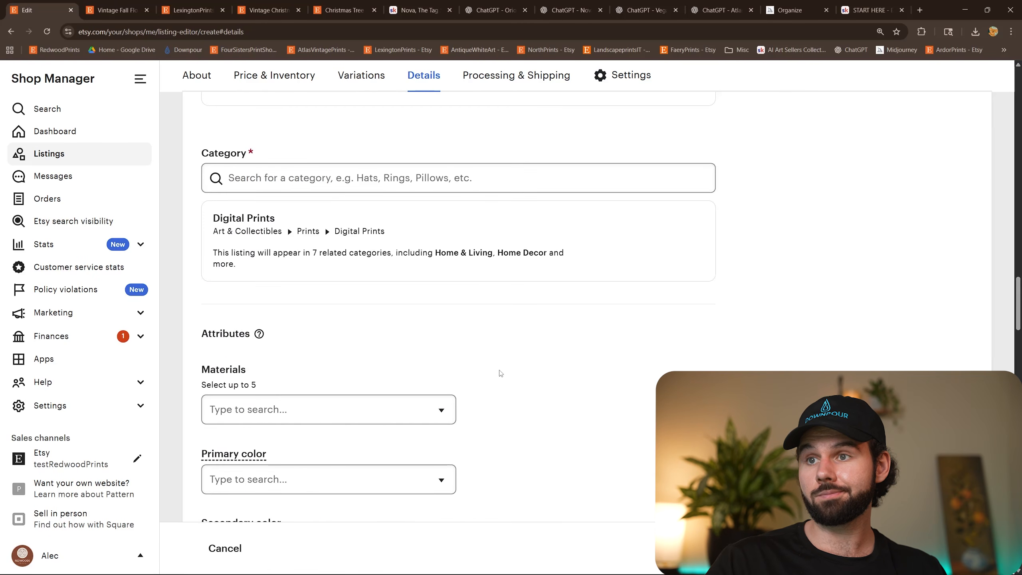
scroll(501, 373, "up", 15)
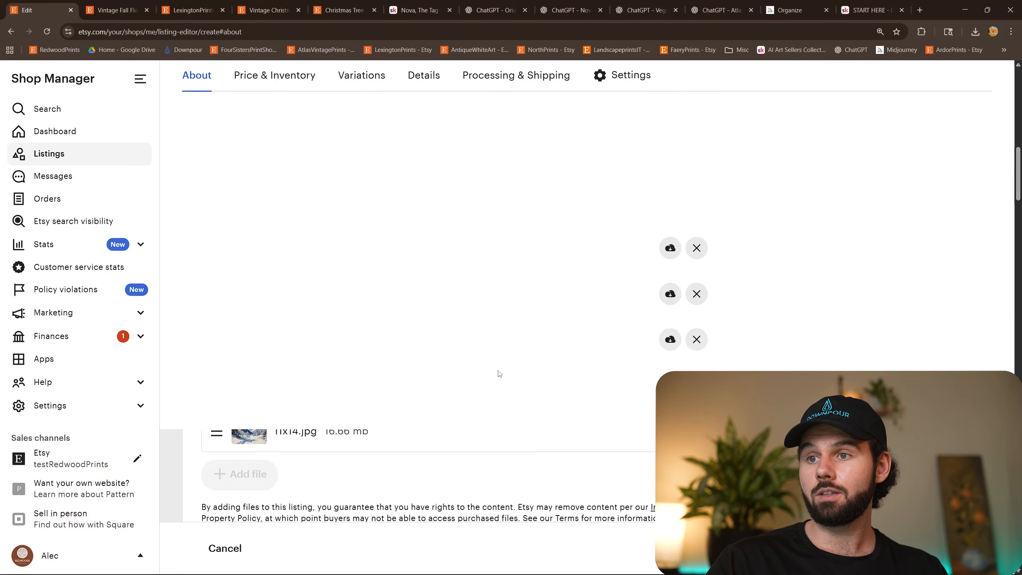
scroll(322, 398, "up", 10)
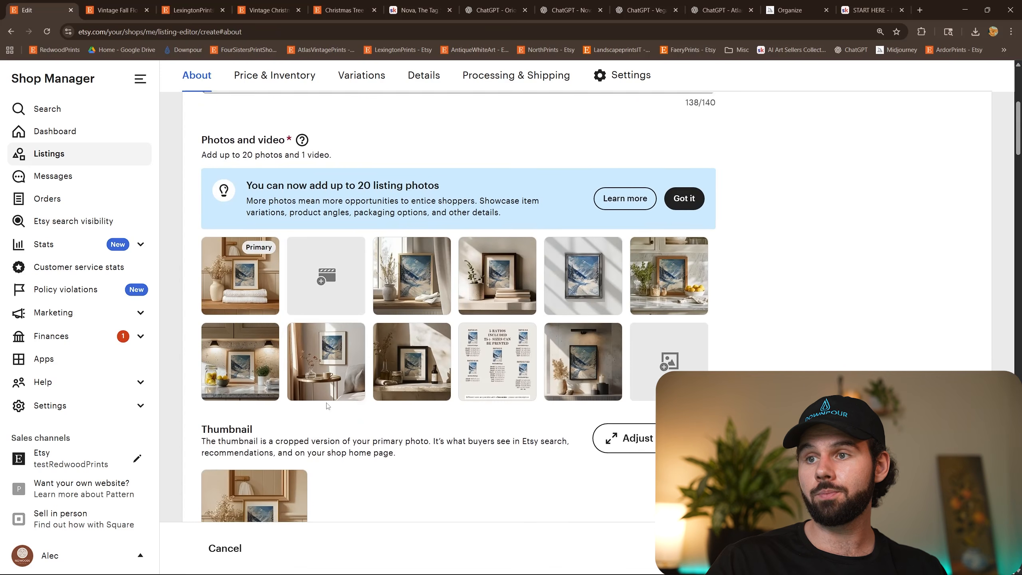
left_click_drag(497, 358, 581, 364)
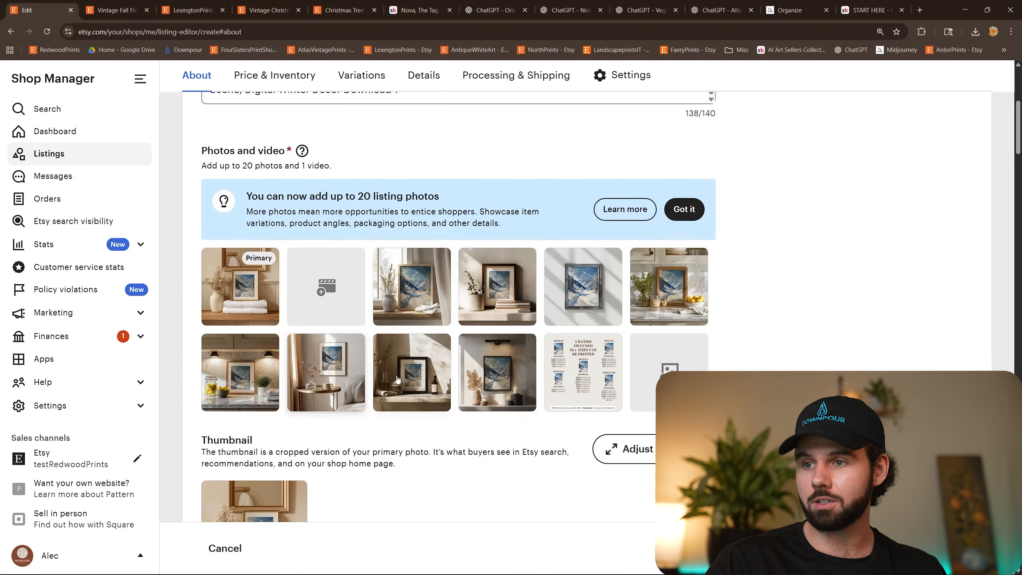
left_click_drag(579, 275, 237, 276)
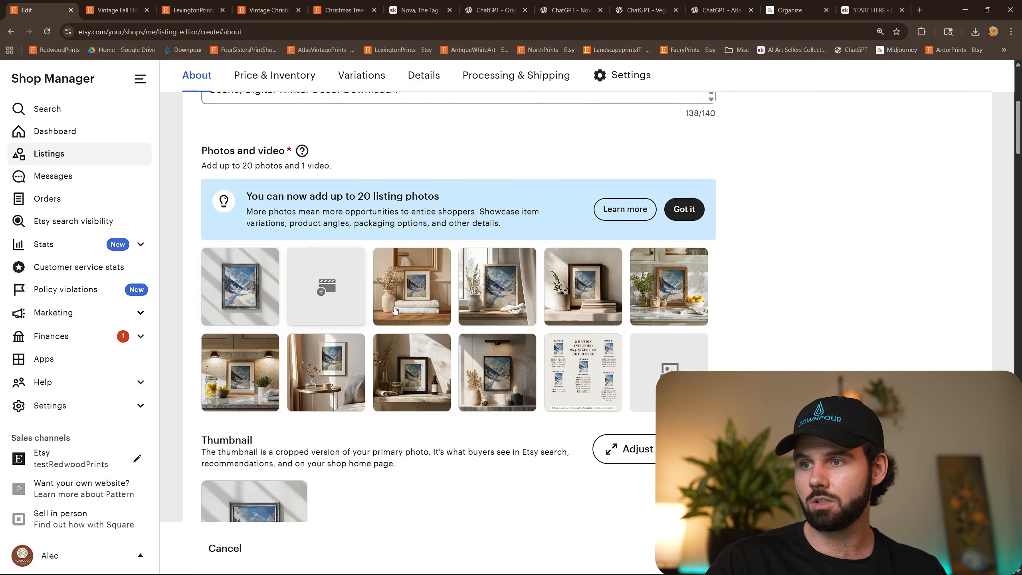
left_click_drag(412, 282, 343, 362)
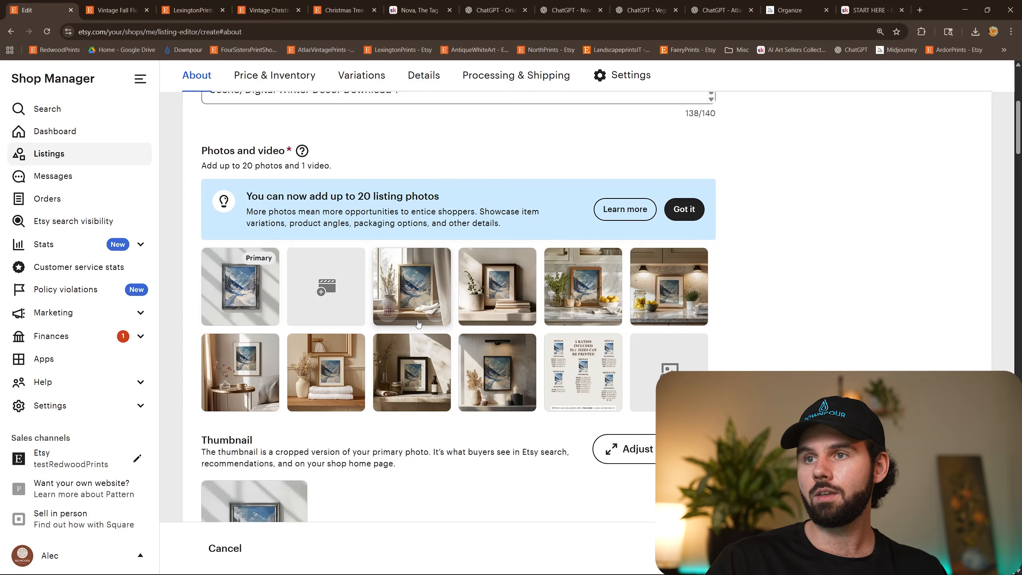
Save the winter valley listing as a draft and reopen it from the shop's draft listings.
scroll(706, 239, "up", 1)
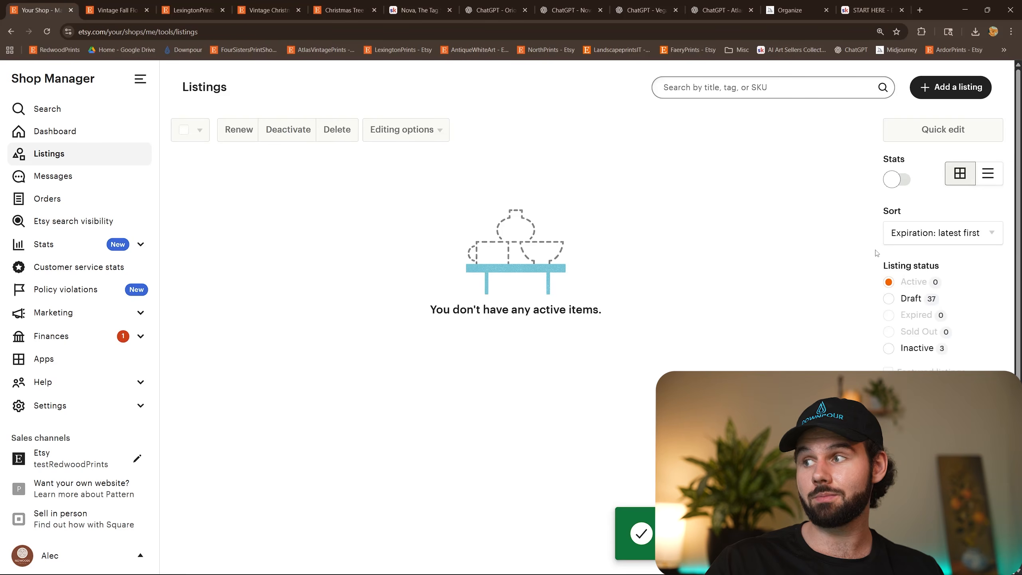
left_click(889, 300)
left_click(234, 262)
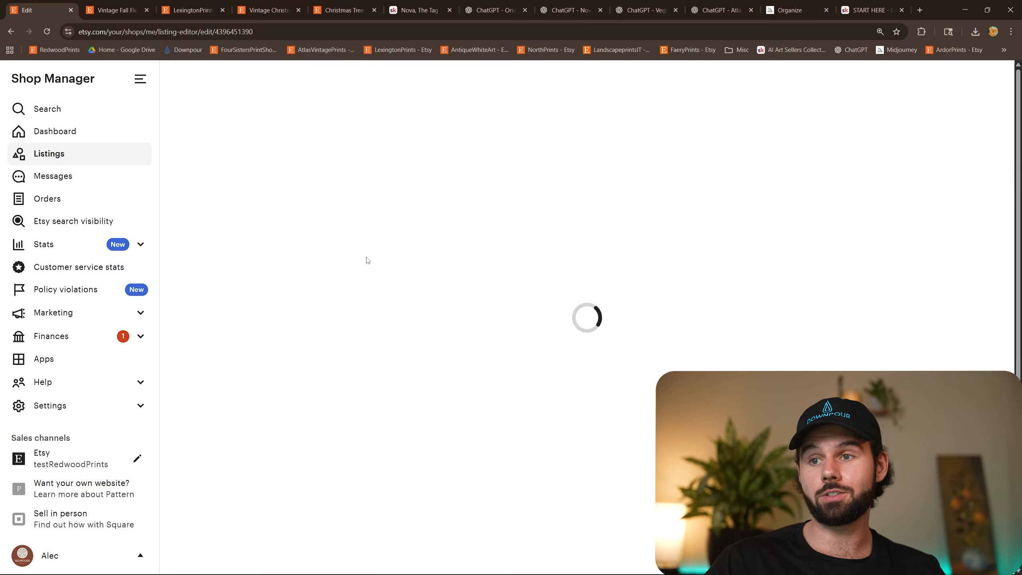
Review the saved draft's photos, digital files, description, price, core details, attributes and tags.
scroll(805, 258, "down", 5)
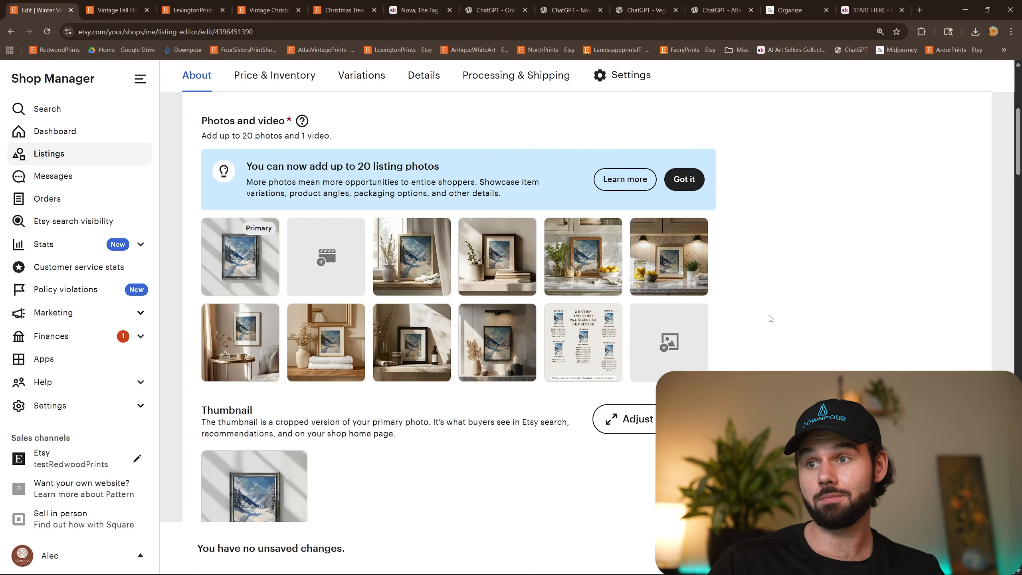
scroll(770, 318, "down", 10)
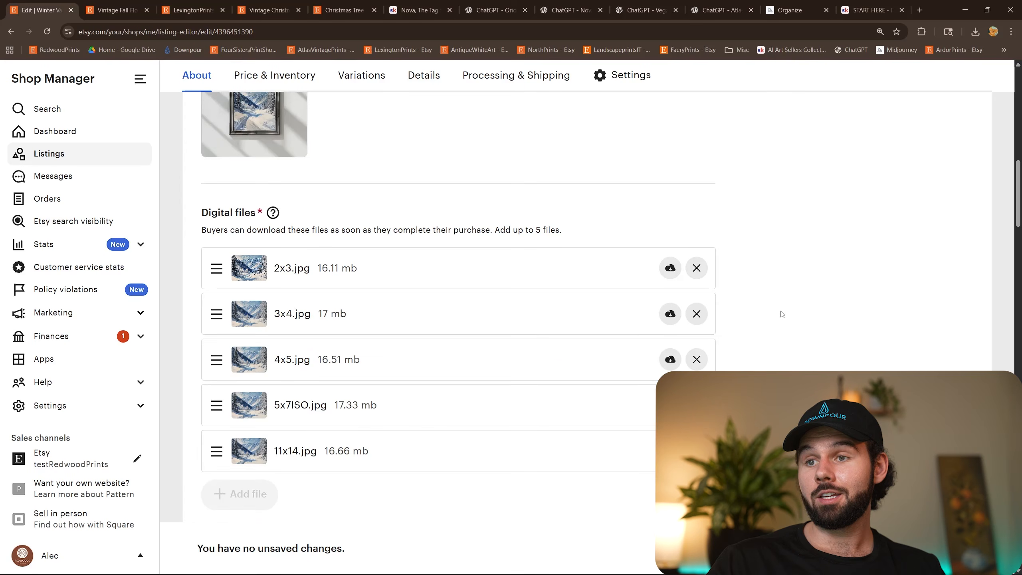
scroll(780, 301, "down", 14)
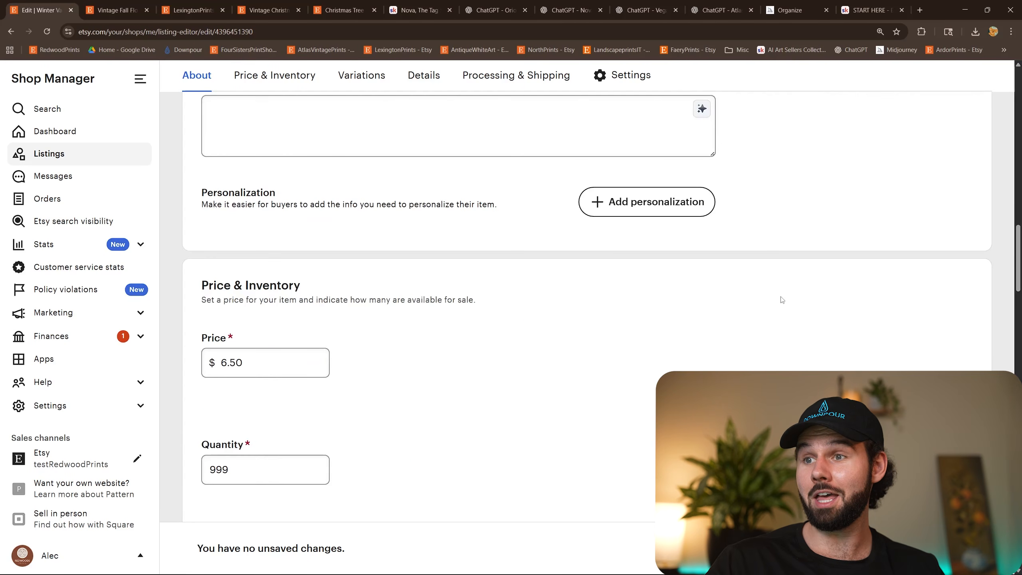
scroll(780, 298, "up", 4)
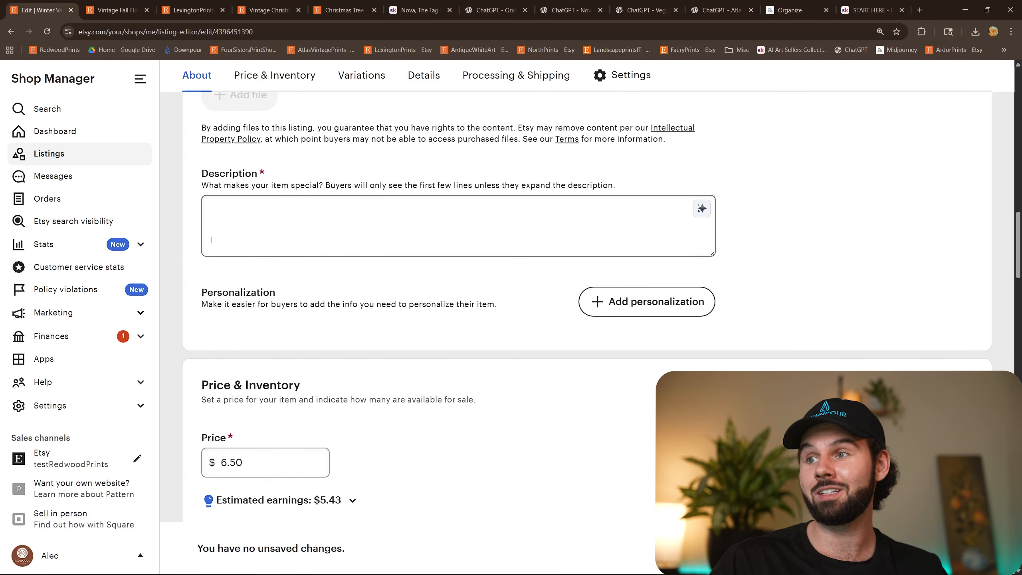
scroll(663, 344, "down", 15)
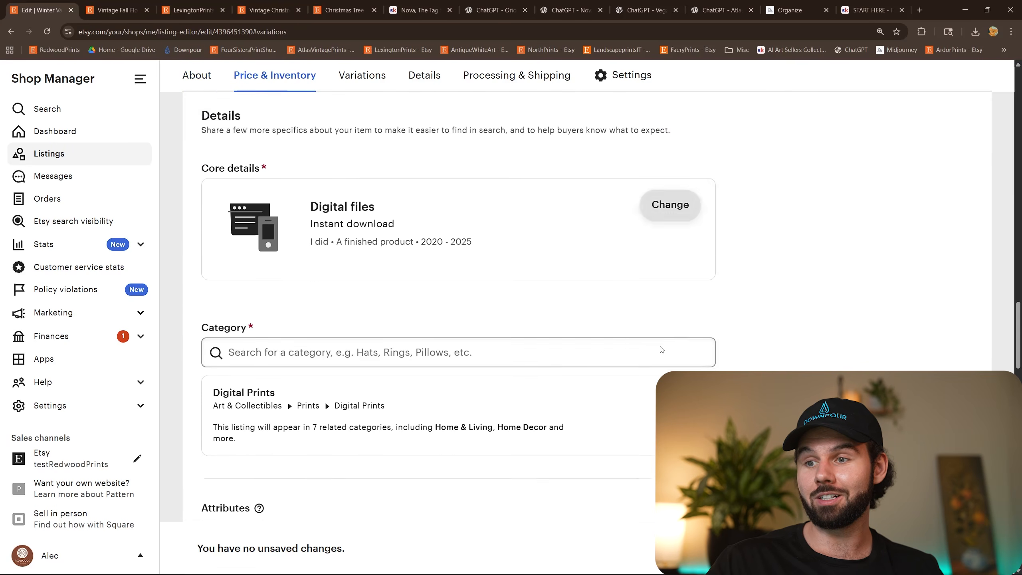
scroll(657, 350, "down", 6)
scroll(625, 303, "down", 6)
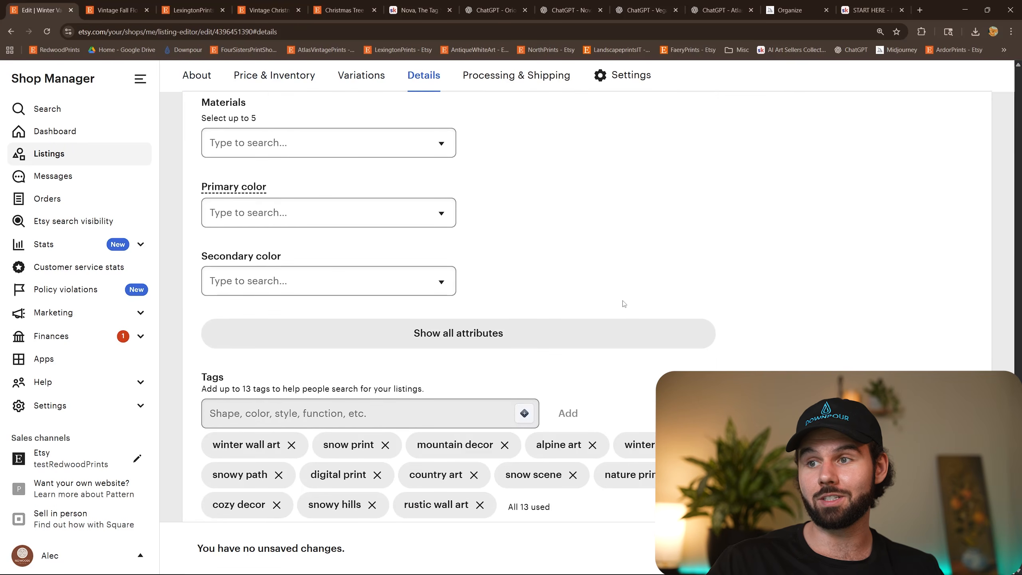
scroll(622, 303, "down", 6)
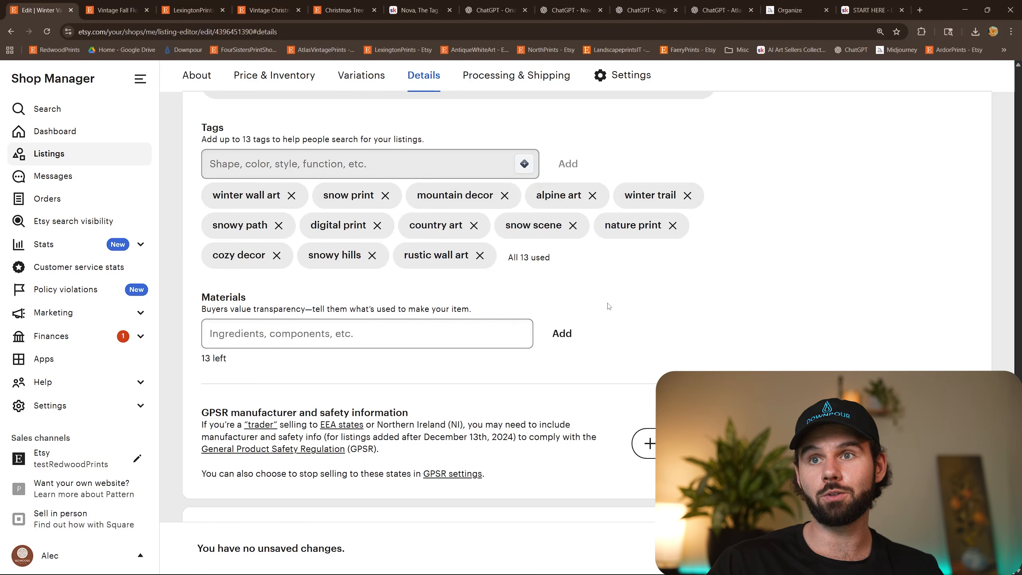
scroll(572, 286, "up", 10)
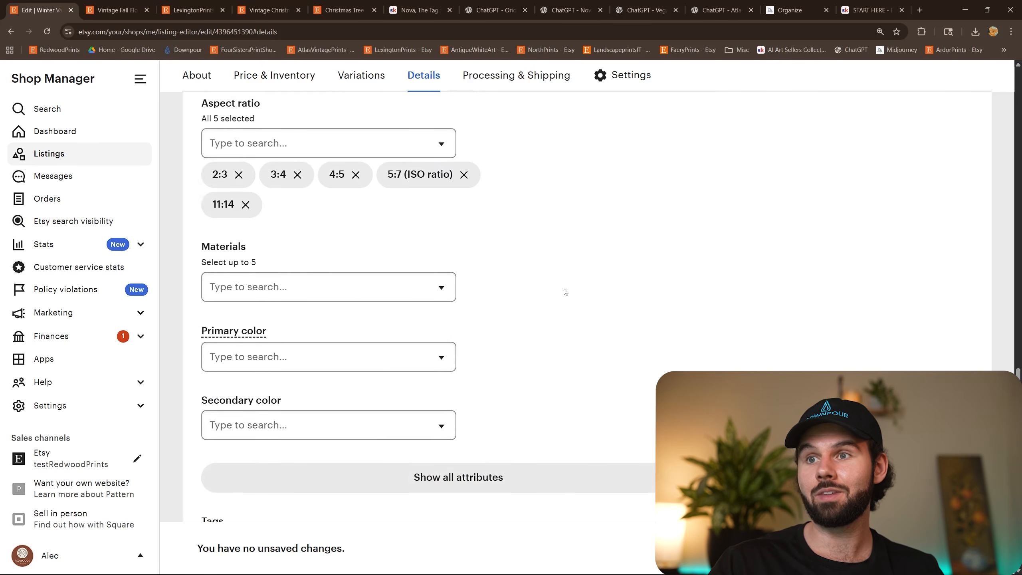
scroll(600, 322, "up", 20)
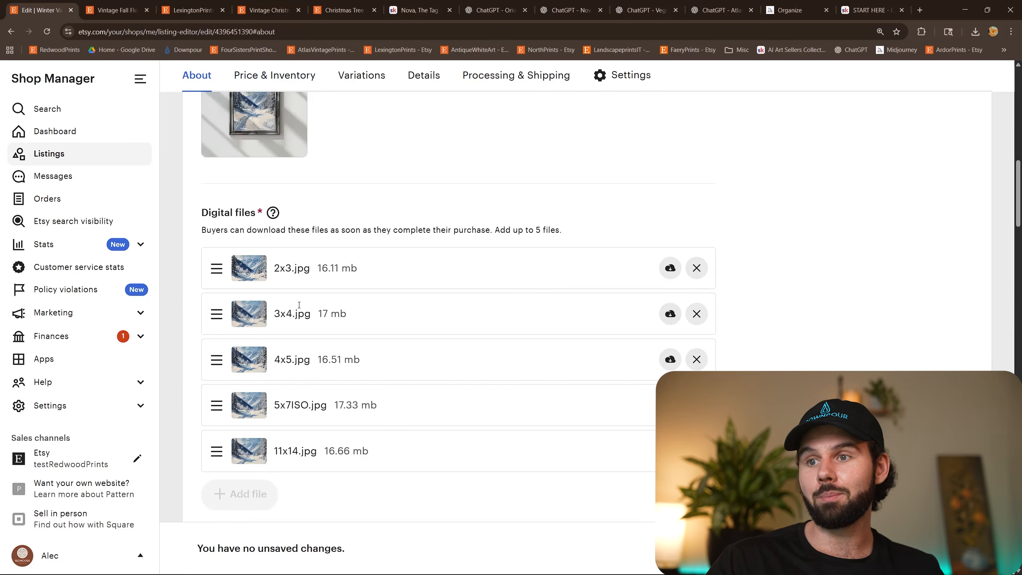
left_click_drag(286, 367, 421, 348)
left_click(421, 349)
scroll(517, 282, "up", 10)
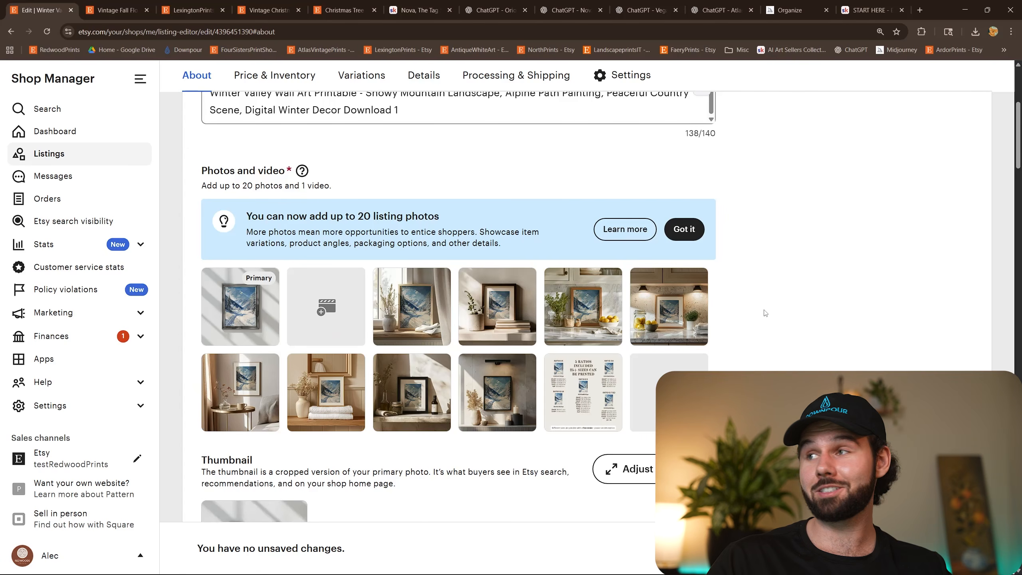
Switch to the video outline in Google Docs and remove the black highlight from the last bullet under "Step 4: Upload & Post".
left_click(964, 10)
left_click(158, 327)
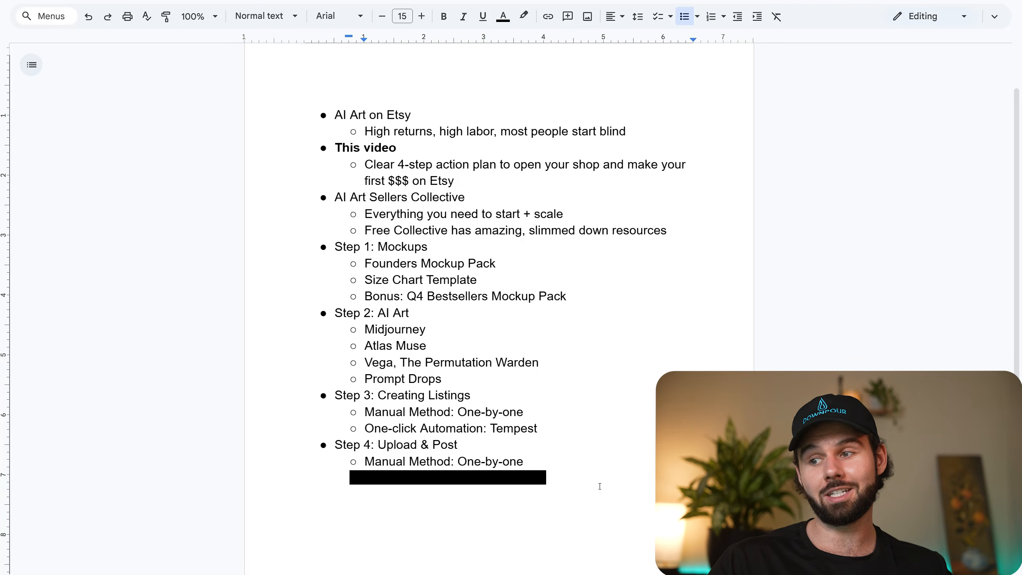
left_click_drag(581, 481, 271, 485)
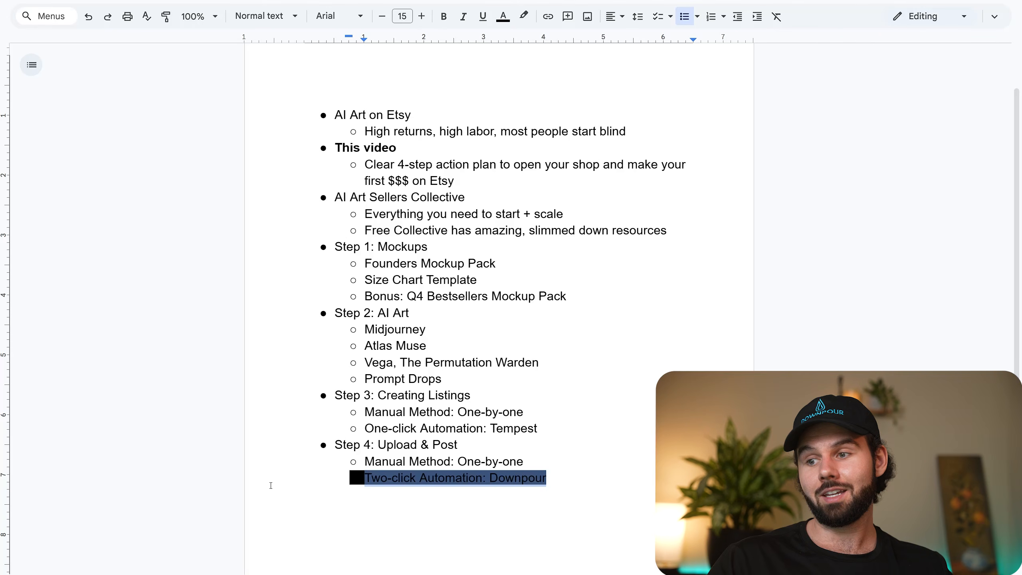
left_click(524, 17)
left_click(543, 40)
left_click(456, 480)
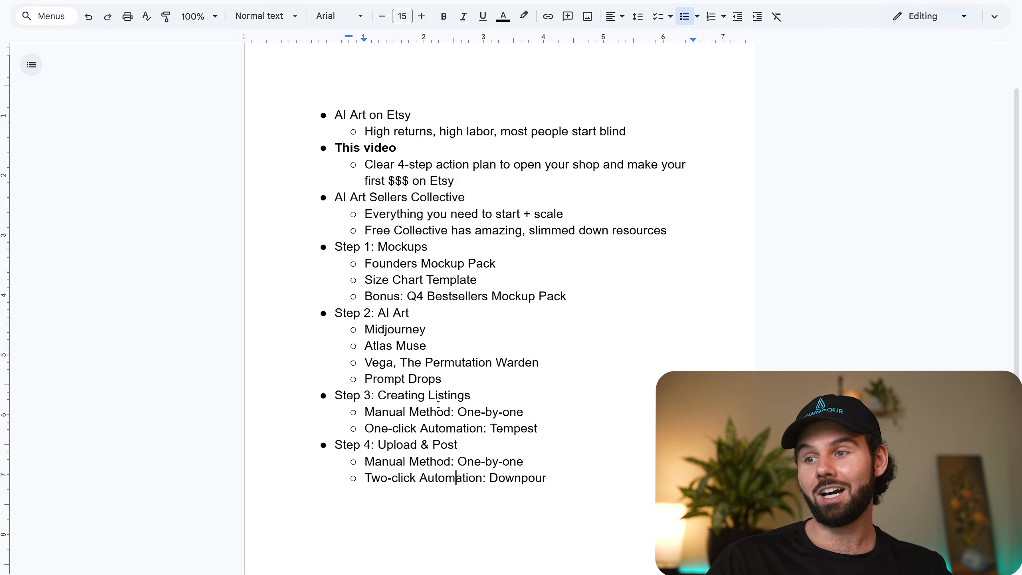
triple_click(479, 431)
left_click(504, 428)
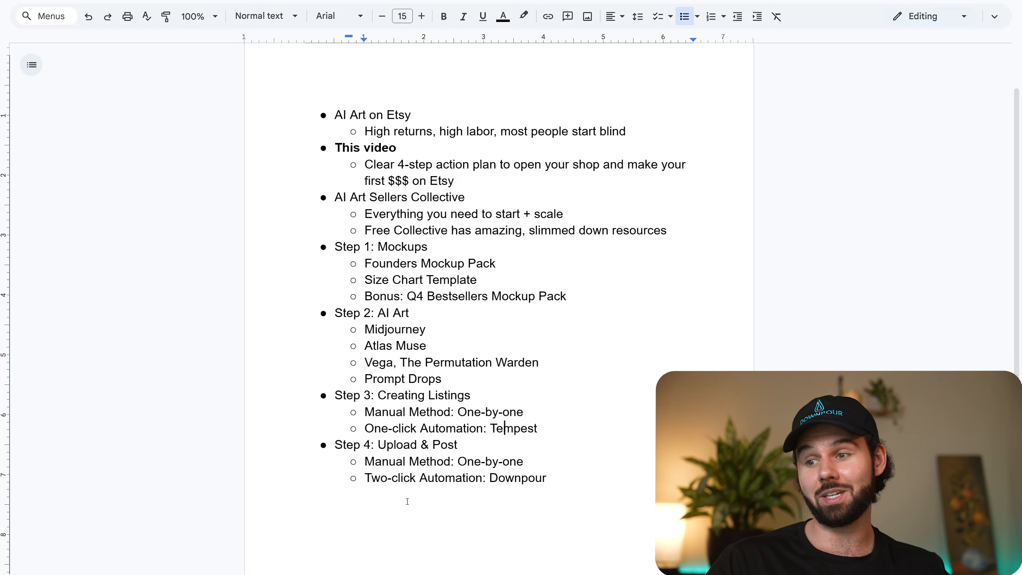
left_click_drag(546, 479, 364, 479)
left_click(528, 478)
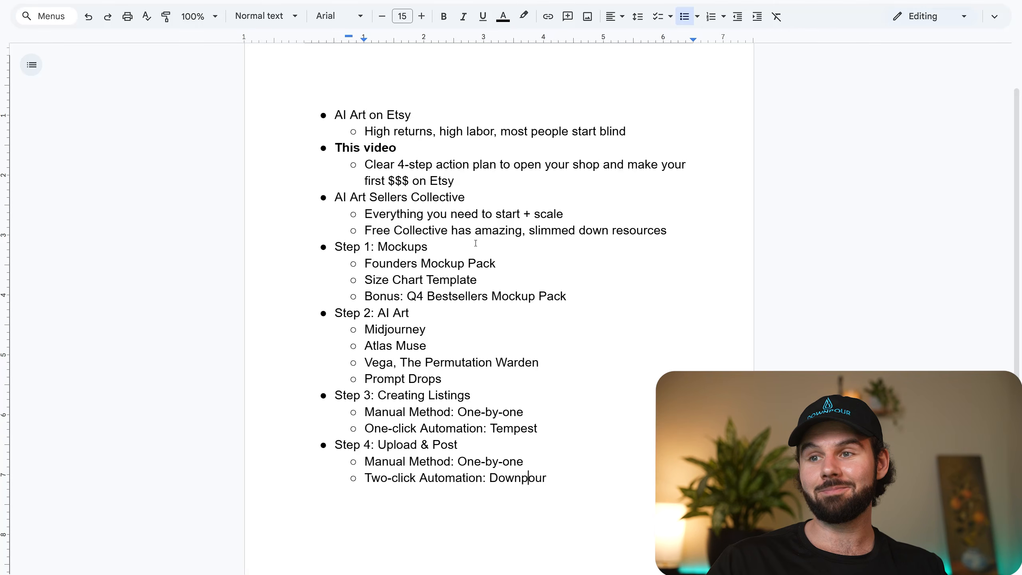
Switch back to the Etsy browser window, load Downpour in a new tab and open its bulk upload page.
mouse_move(206, 571)
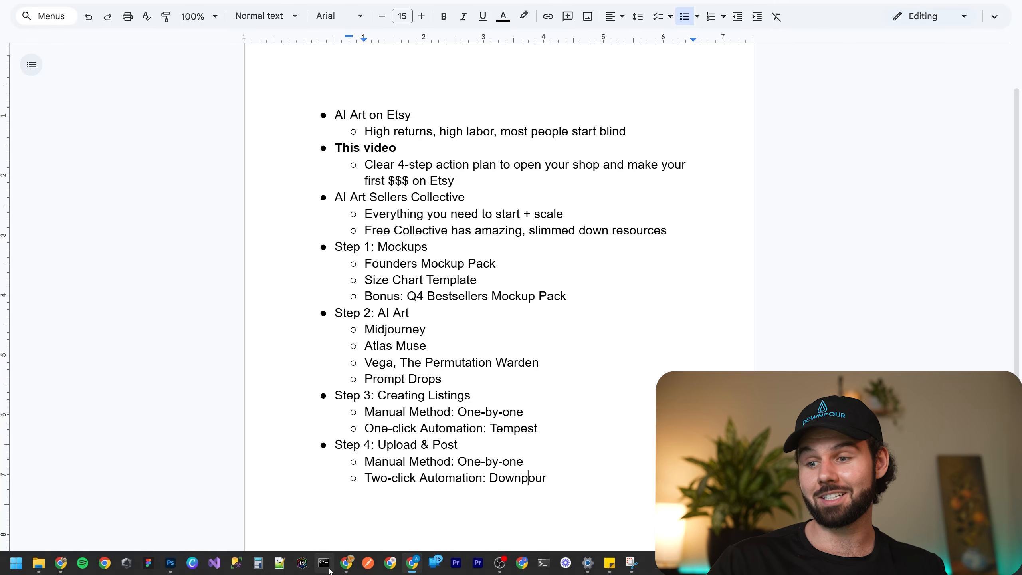
left_click(346, 563)
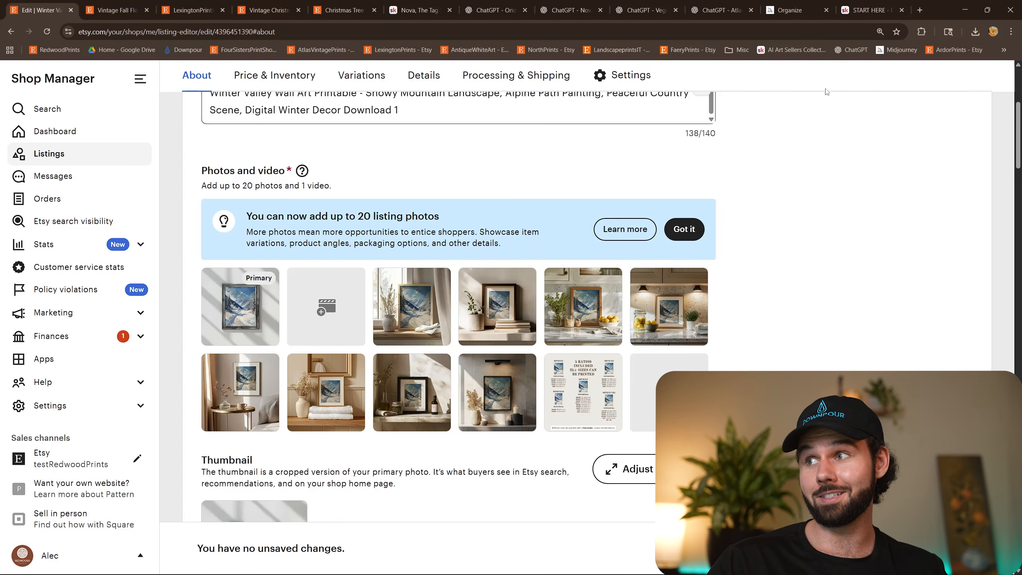
left_click(920, 9)
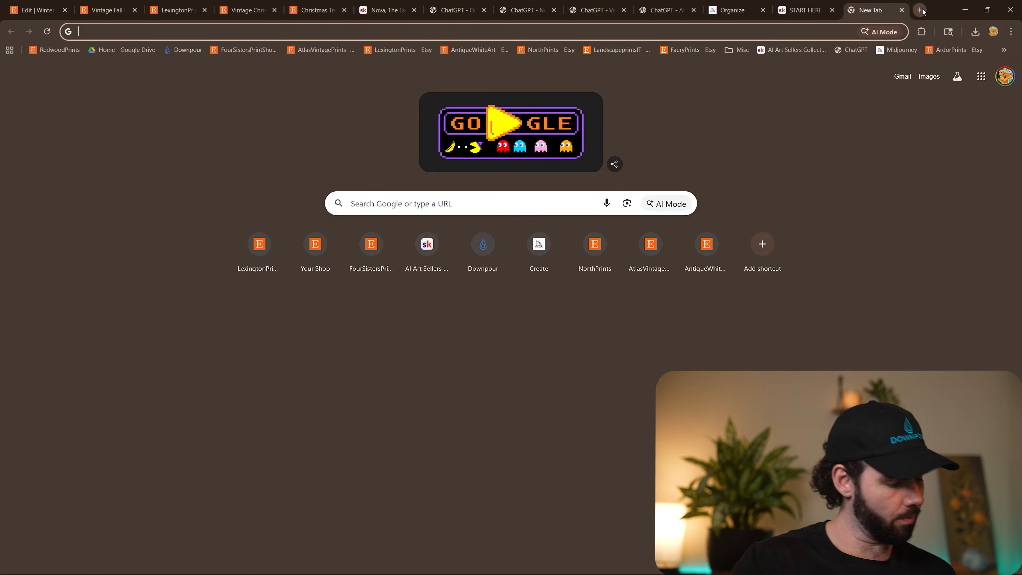
type("downpourapp.com")
key("Return")
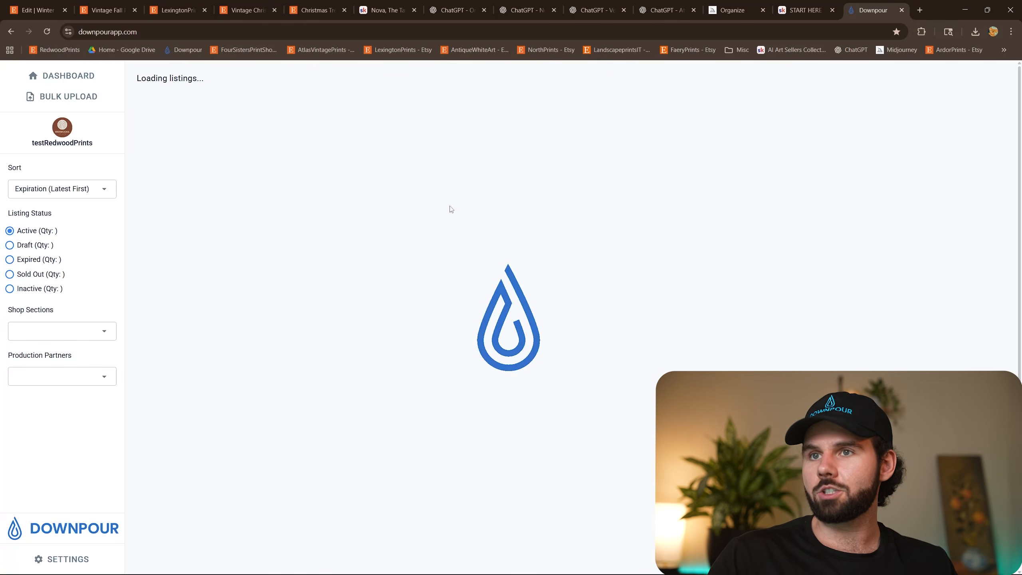
left_click(91, 97)
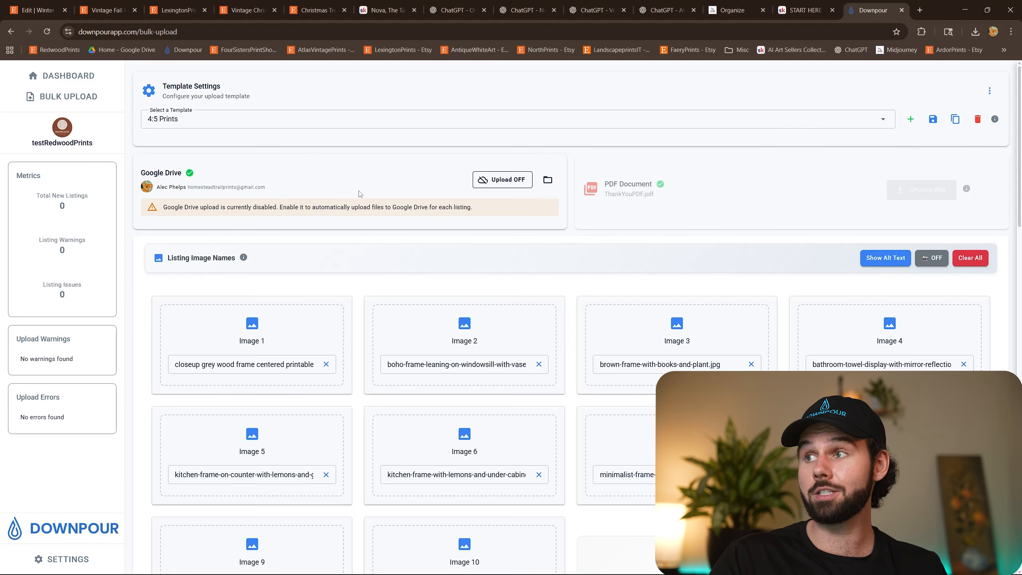
Examine the listing image names set in the 4:5 Prints upload template.
scroll(634, 242, "down", 2)
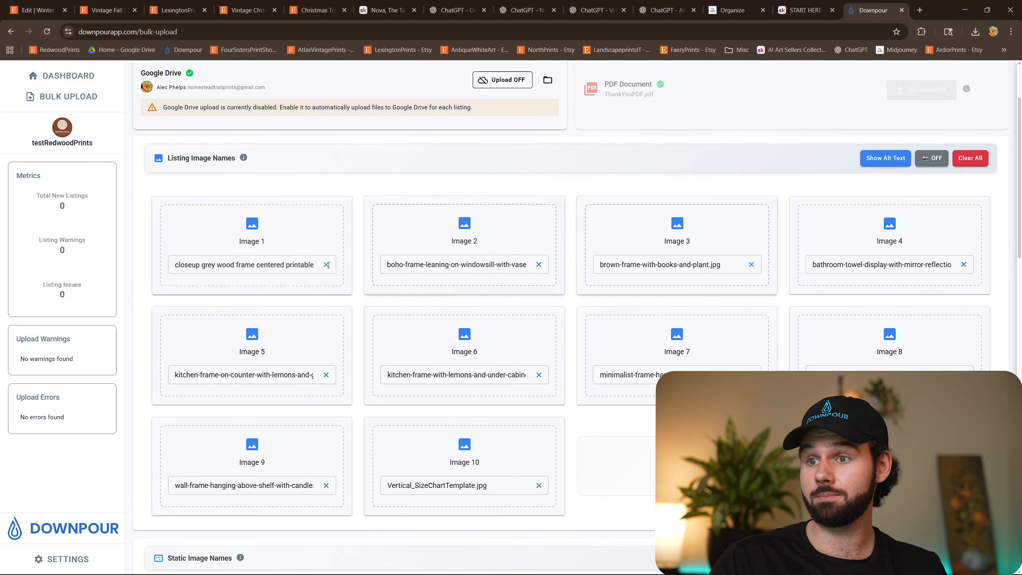
scroll(462, 173, "up", 2)
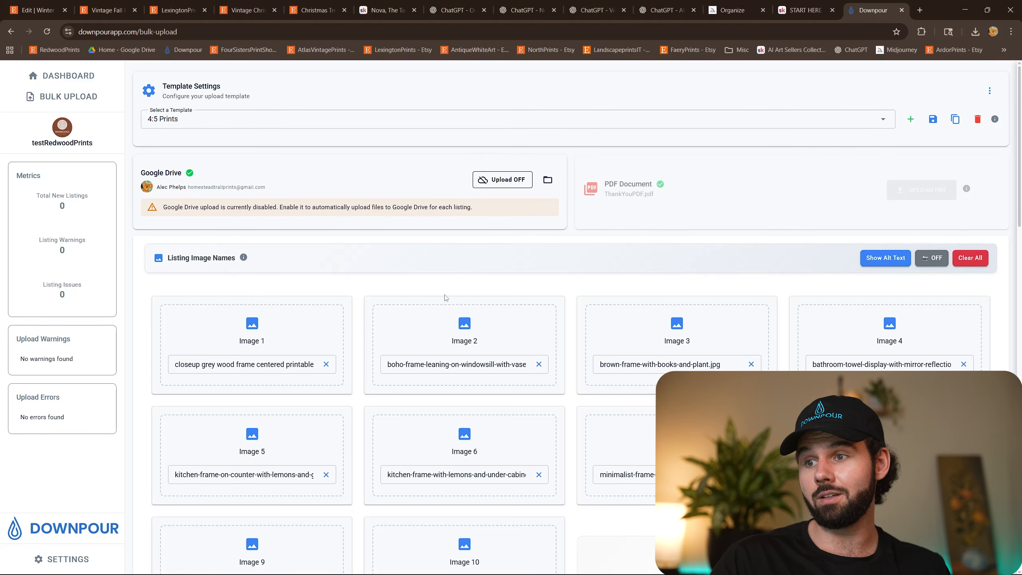
left_click(287, 366)
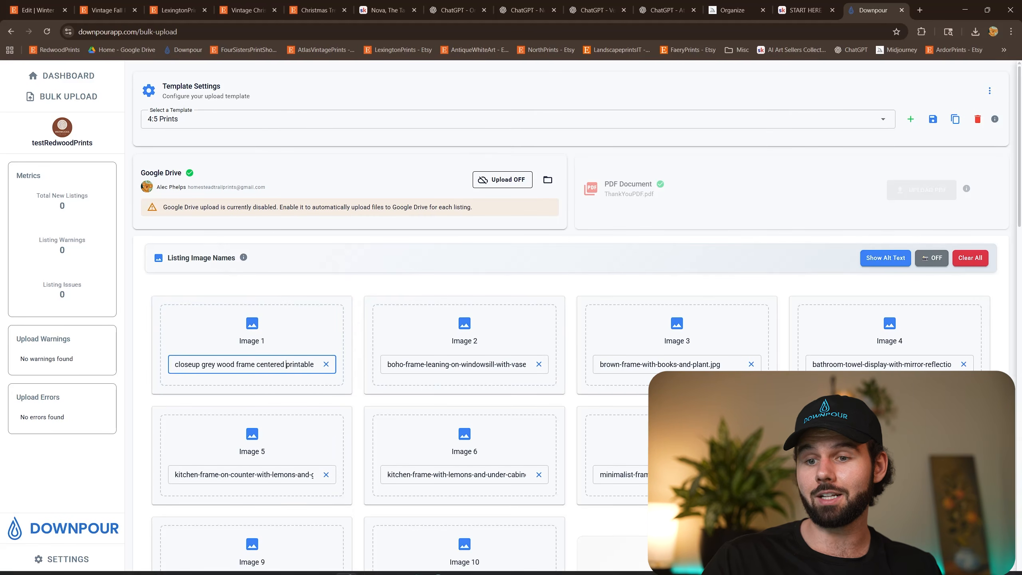
Switch to File Explorer and open the alpine valley painting's mockups folder to view the mockup file names.
left_click(39, 563)
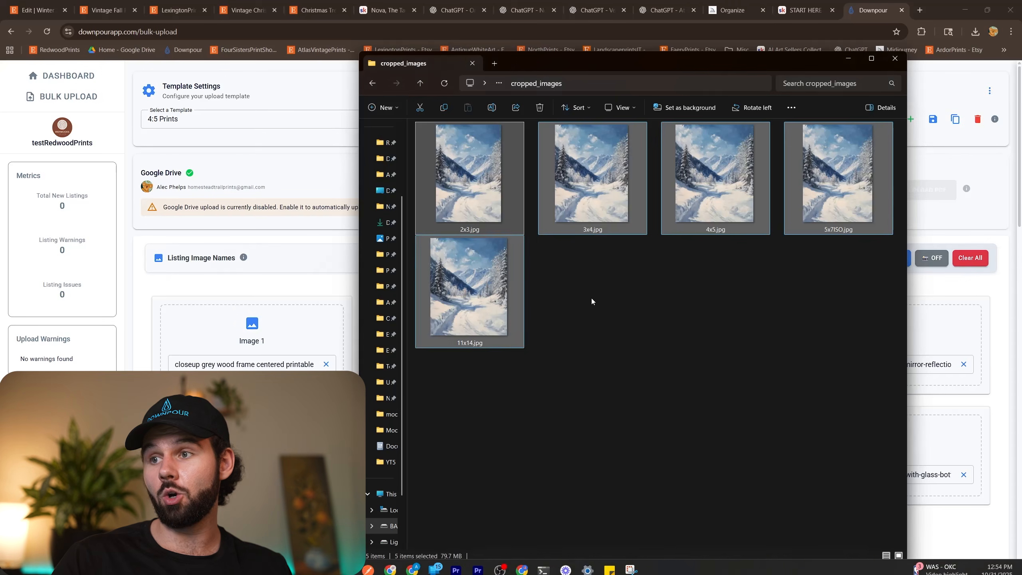
key("alt+Up")
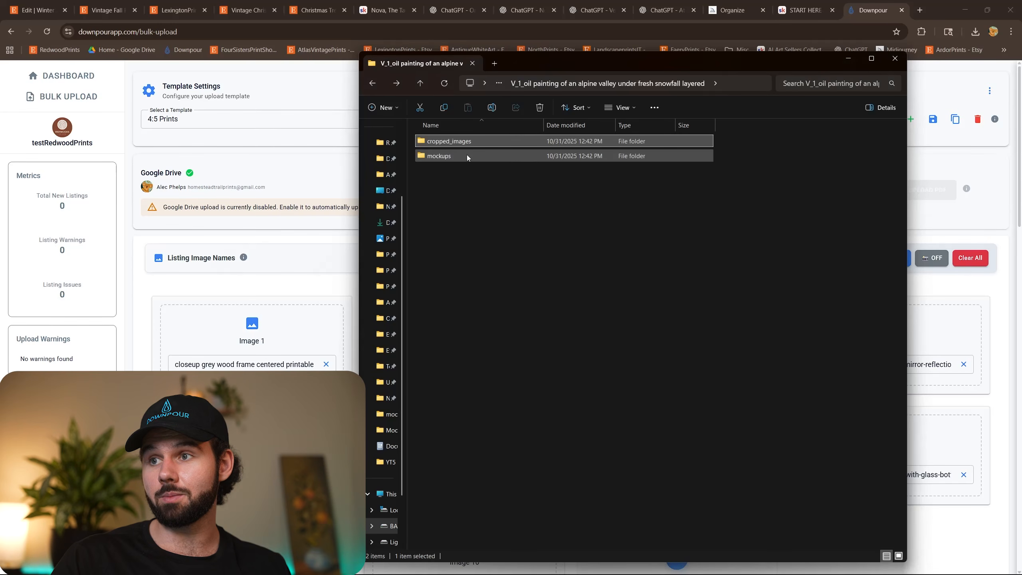
double_click(466, 155)
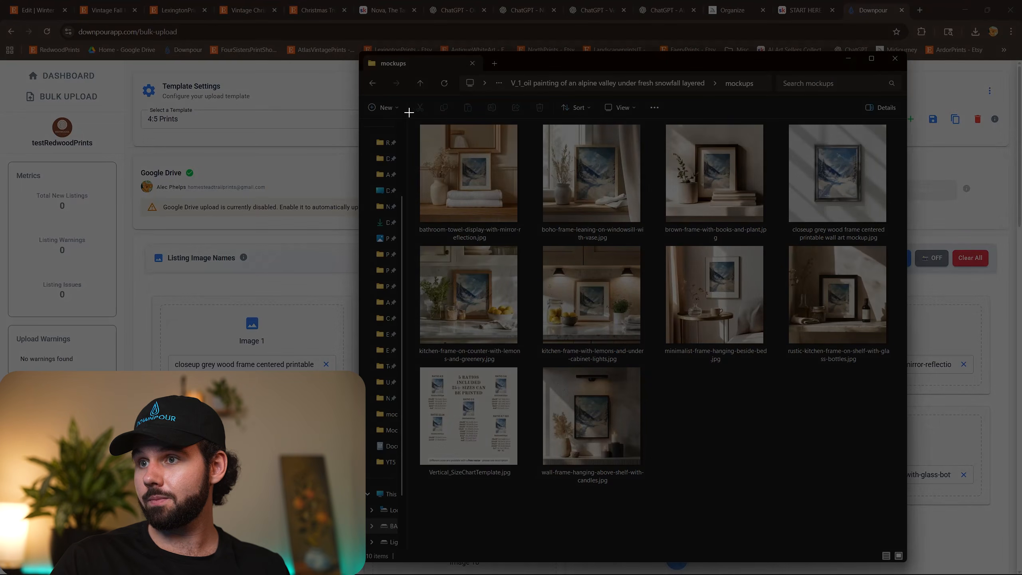
Capture a screenshot of the mockup files and their names, and clear all listing image names in Downpour's 4:5 Prints template.
left_click_drag(410, 113, 901, 502)
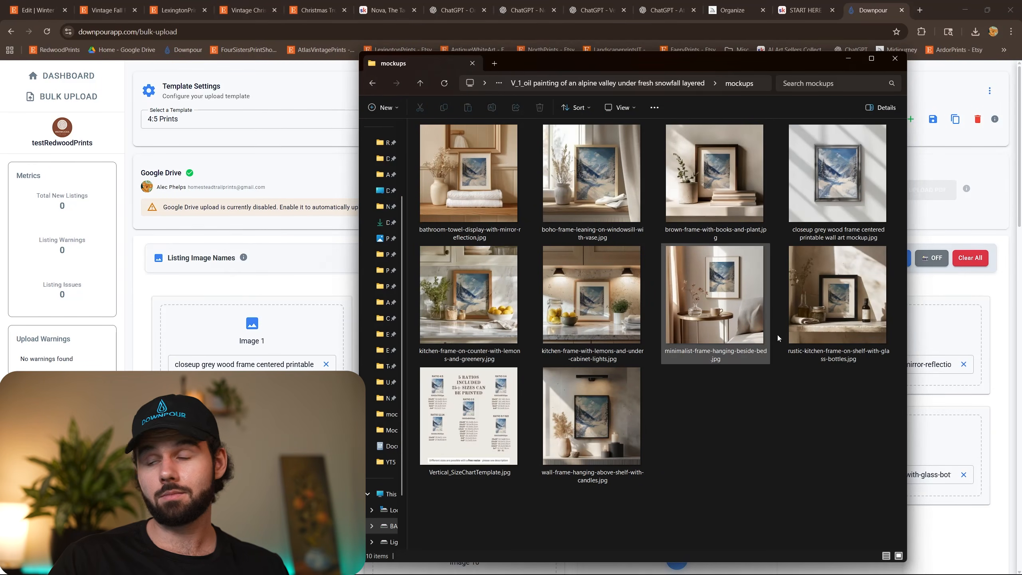
left_click(1011, 312)
left_click(977, 263)
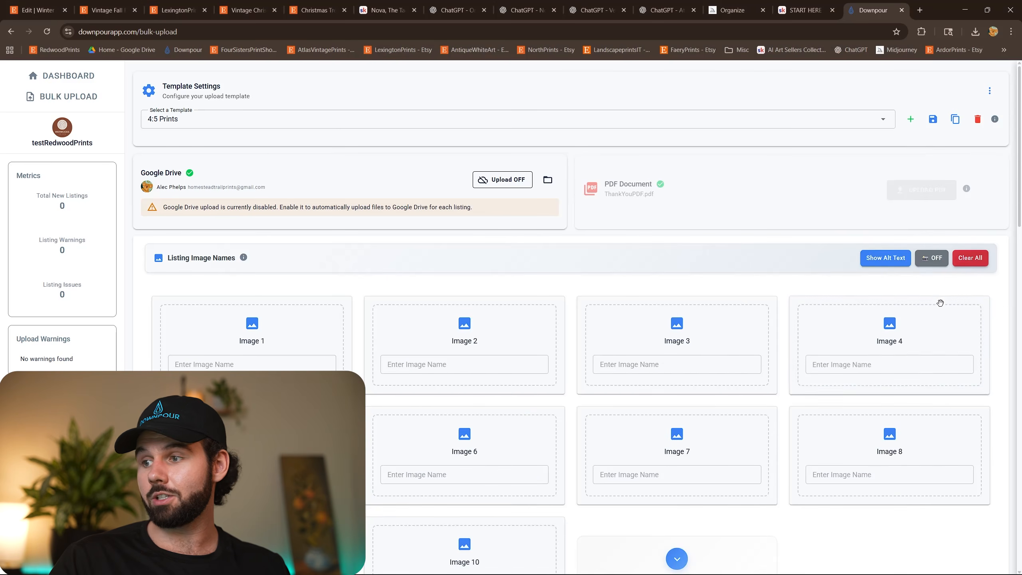
Enable screenshot input for the listing image names and paste the captured mockup screenshot to fill them in.
left_click(932, 262)
scroll(905, 314, "down", 4)
left_click(868, 424)
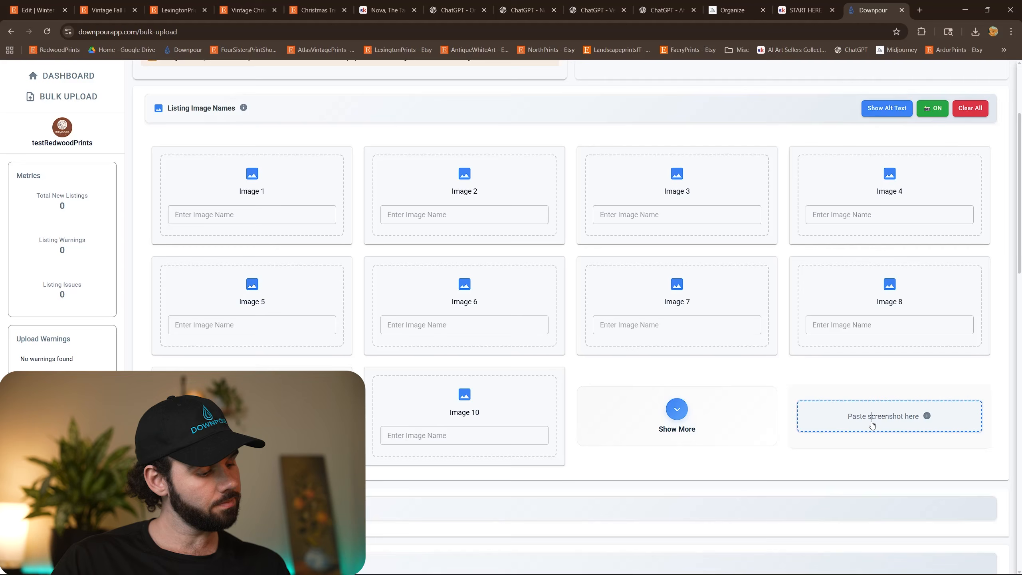
key("ctrl+v")
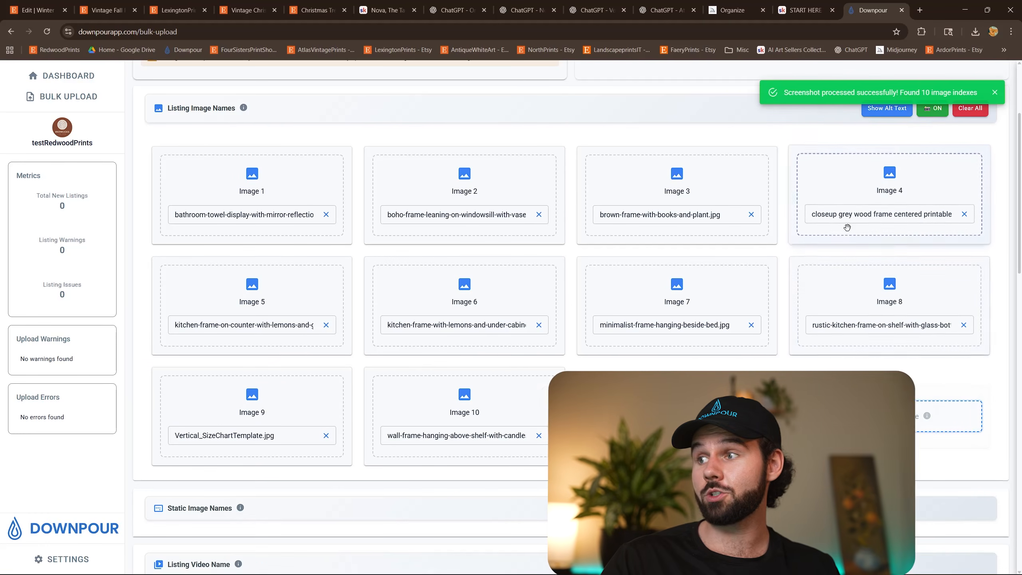
Reorder the listing images: closeup grey wood frame as Image 1, brown-frame-with-books-and-plant.jpg as Image 2, and Vertical_SizeChartTemplate.jpg as Image 10.
left_click_drag(870, 183, 277, 220)
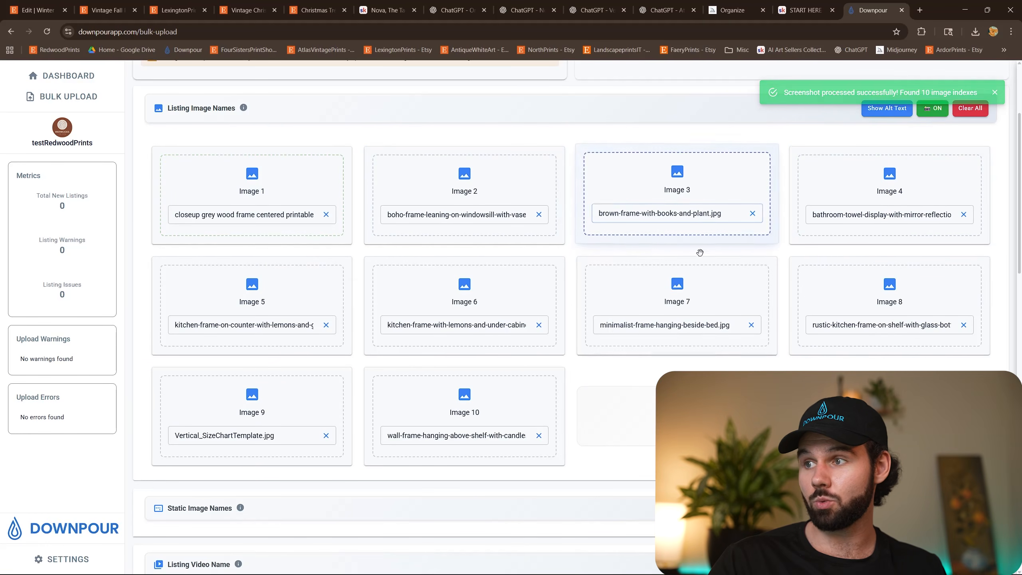
left_click_drag(676, 177, 479, 181)
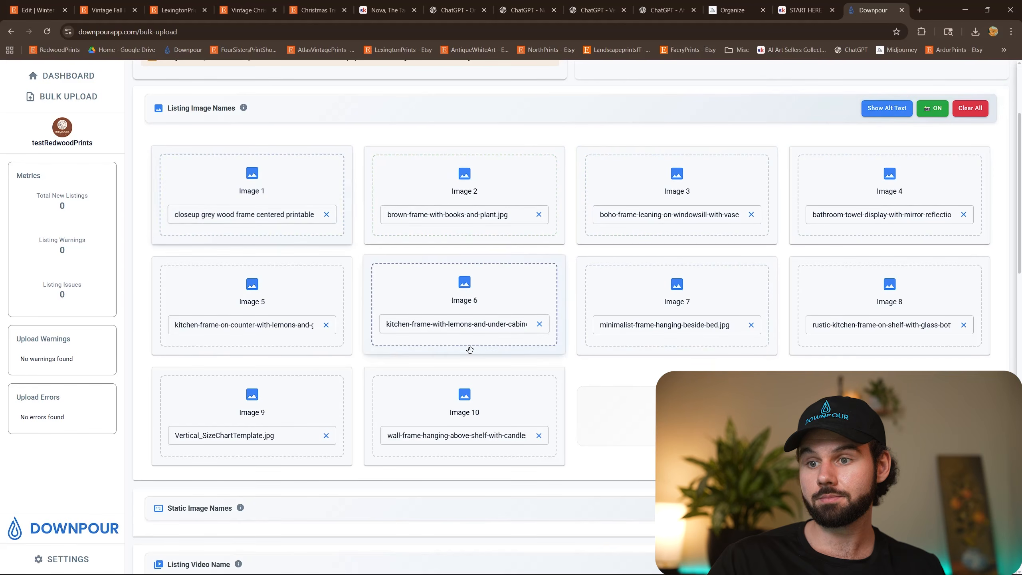
left_click_drag(286, 398, 466, 401)
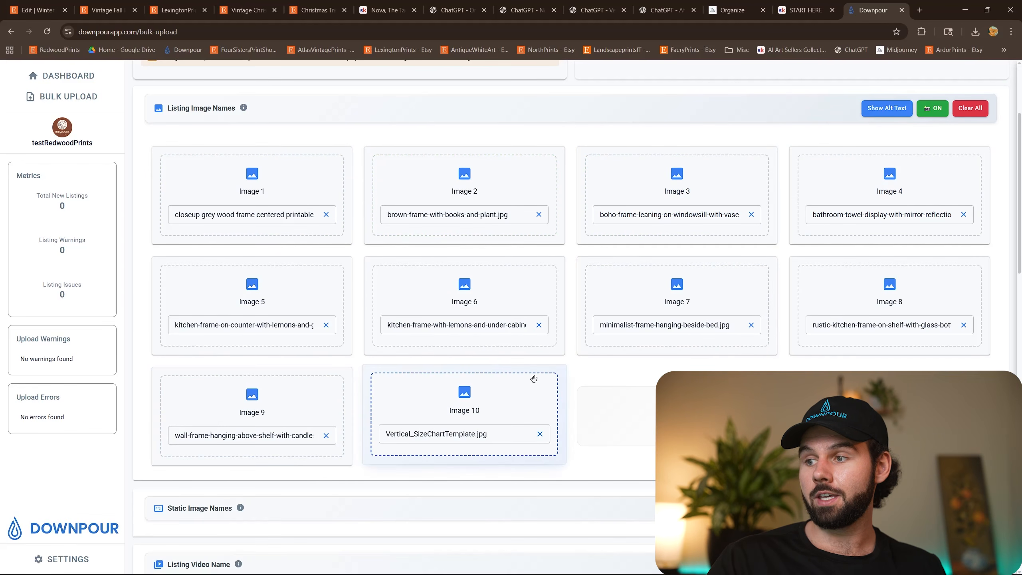
Expand the additional listing image slots beyond Image 10 to view them, and collapse them again.
left_click(651, 397)
scroll(563, 358, "down", 5)
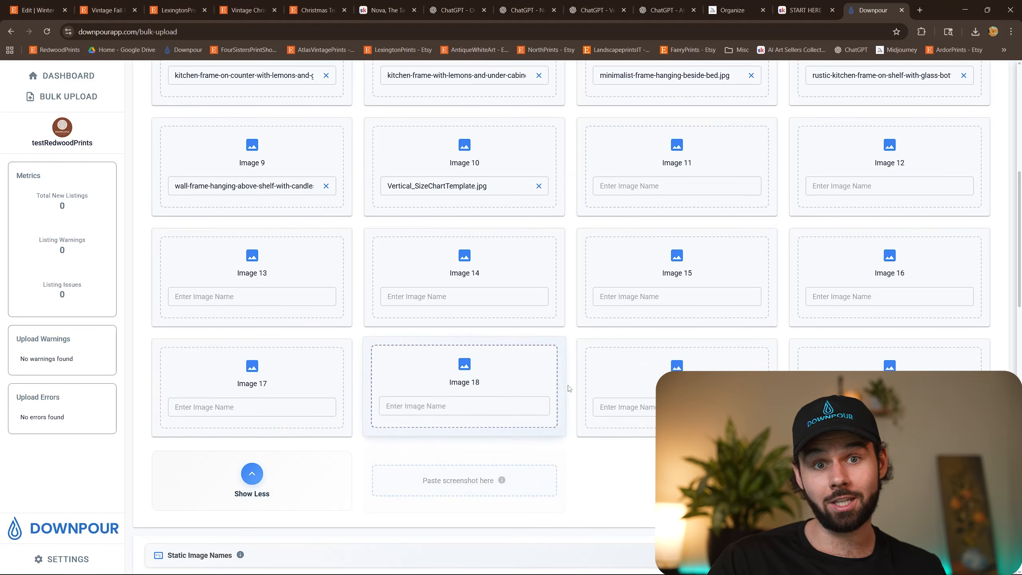
left_click(269, 488)
Show the additional attributes in the listing details, review the aspect ratio choices, and set the orientation to Vertical.
scroll(566, 260, "down", 3)
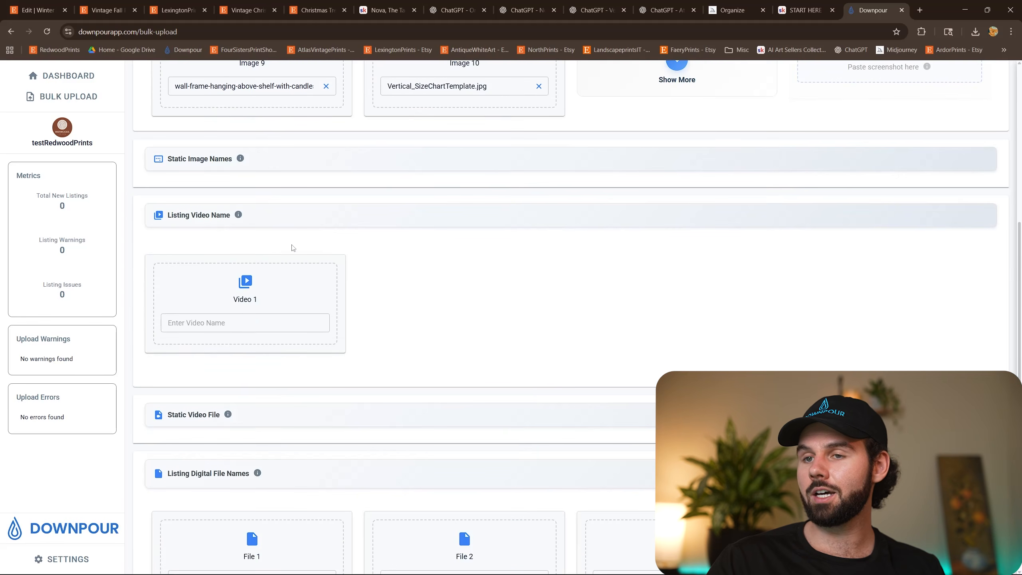
scroll(326, 297, "down", 5)
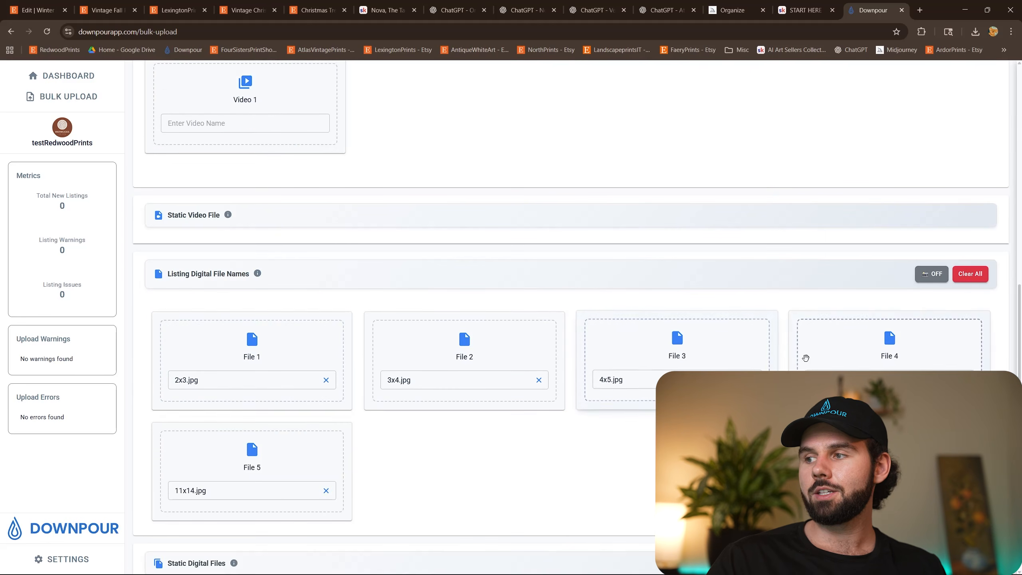
scroll(677, 332, "down", 1)
scroll(357, 346, "down", 7)
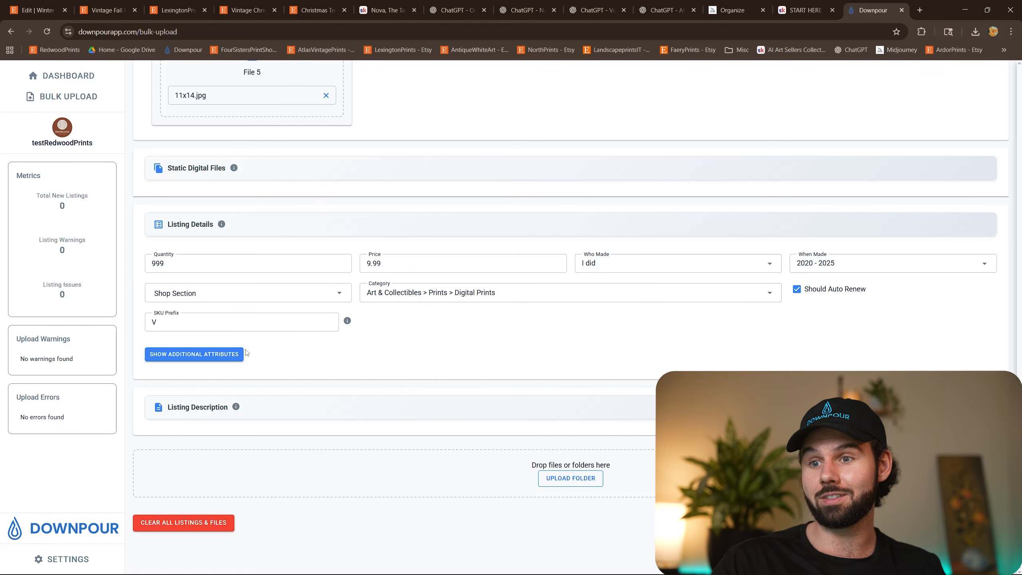
left_click(194, 354)
scroll(550, 336, "down", 3)
left_click(535, 340)
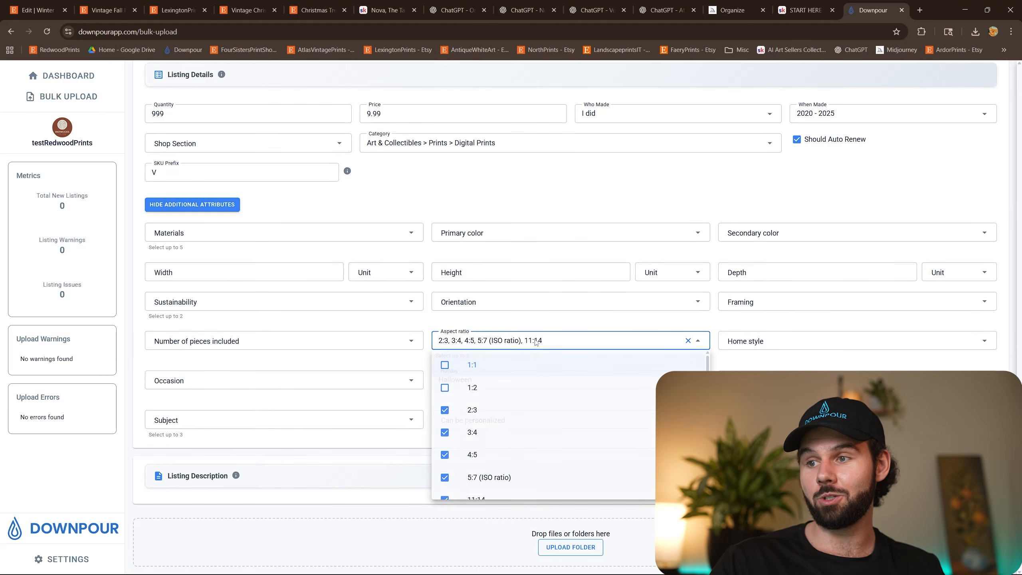
scroll(491, 459, "down", 2)
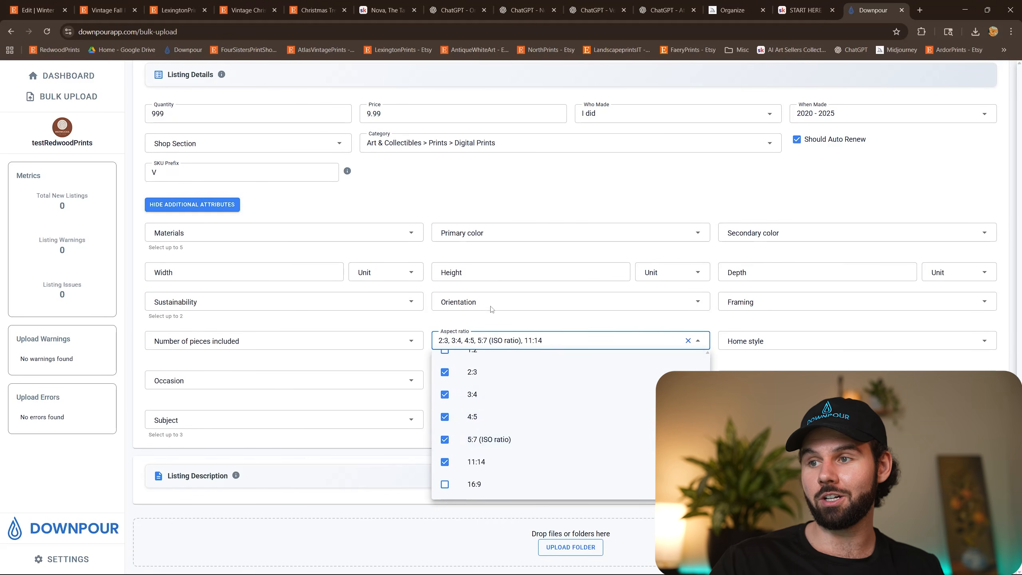
left_click(488, 306)
left_click(479, 399)
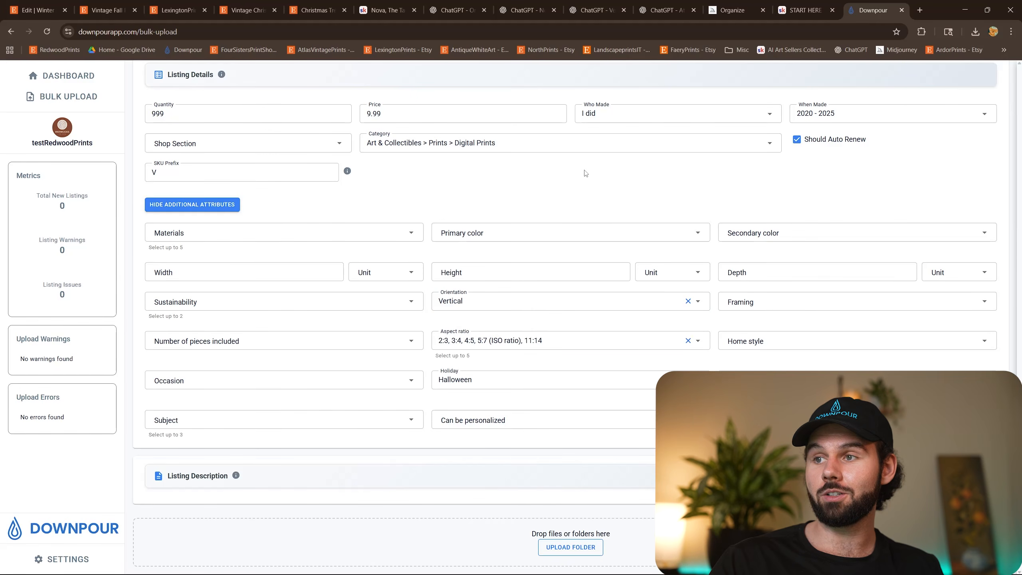
Expand the listing description, review its {Season} and {Subject} placeholders with their AI wildcard prompts, and collapse the section.
scroll(528, 235, "down", 2)
scroll(593, 410, "down", 4)
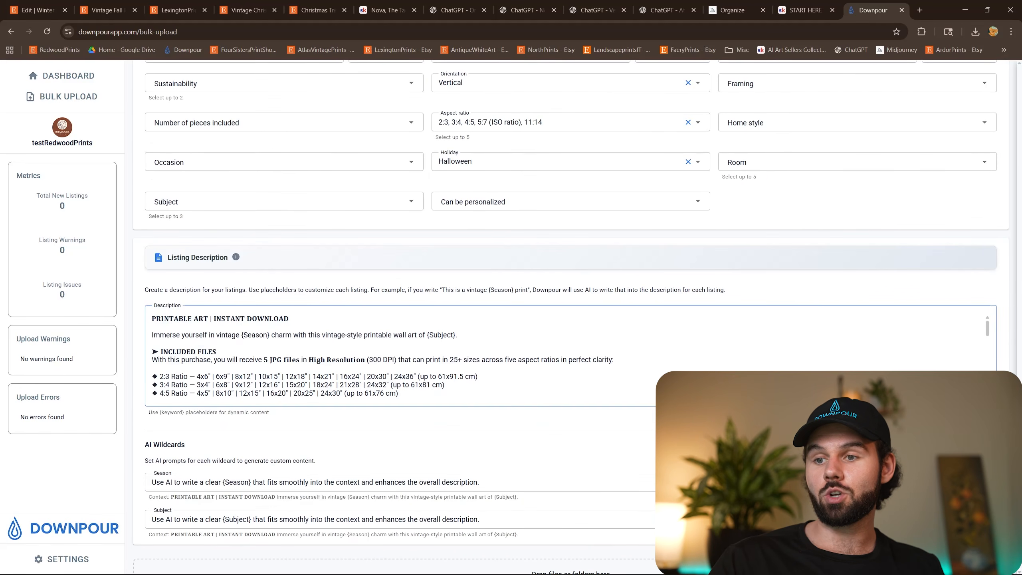
left_click(308, 351)
scroll(308, 350, "down", 3)
scroll(282, 347, "up", 3)
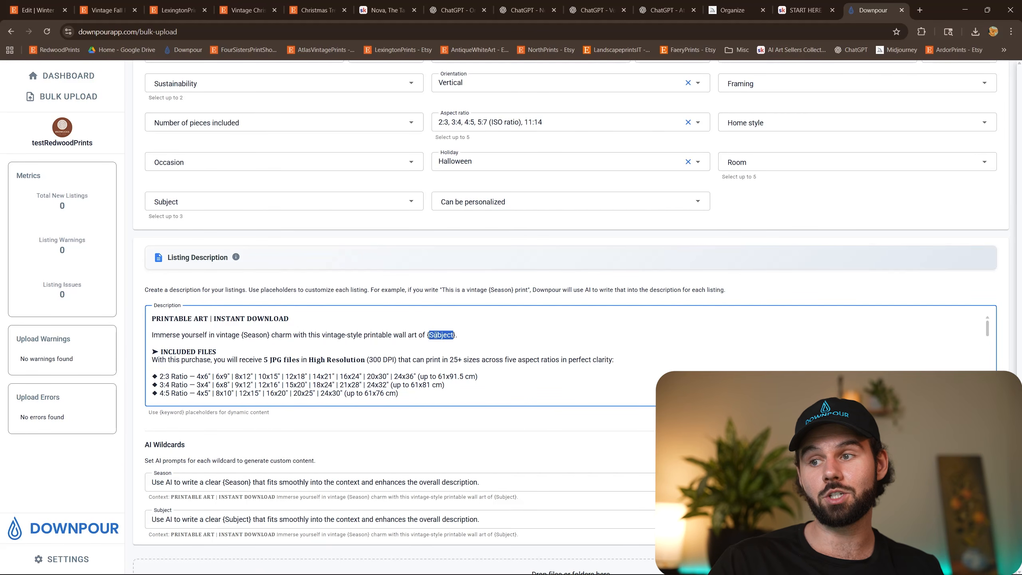
scroll(442, 338, "down", 3)
left_click(202, 376)
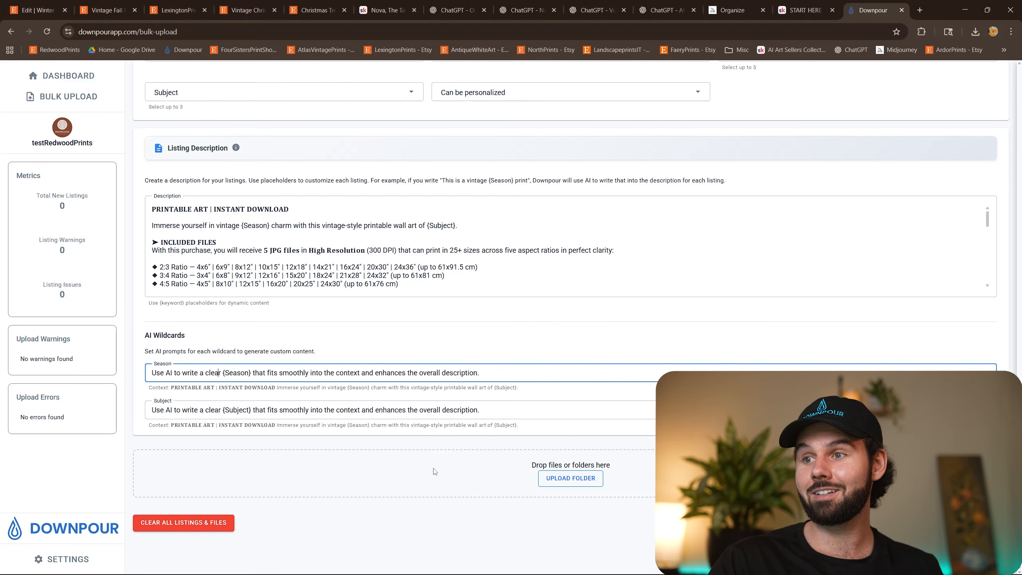
left_click(382, 147)
Save the changes to the 4:5 Prints upload template.
scroll(488, 393, "up", 15)
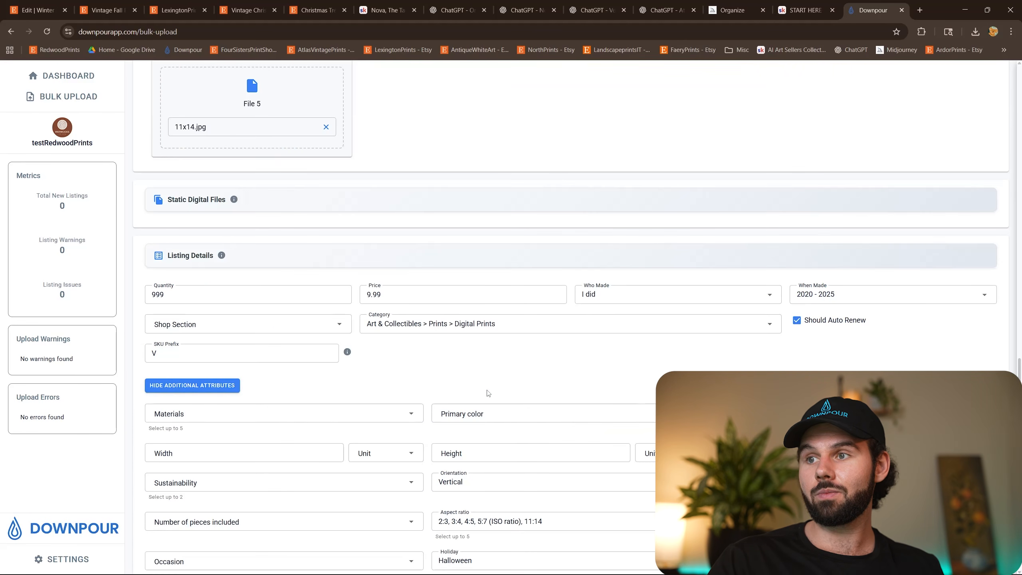
scroll(454, 266, "up", 15)
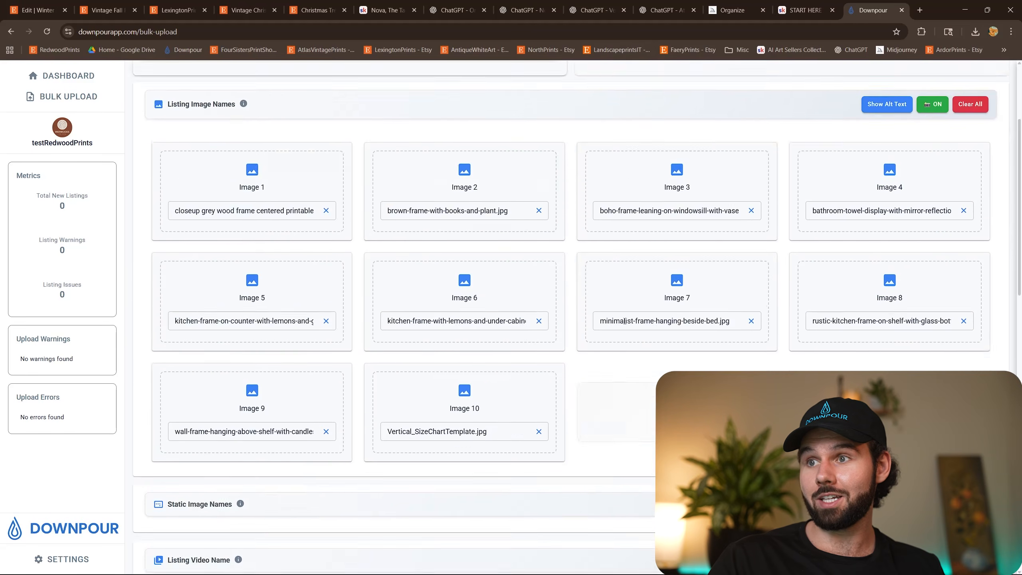
left_click(933, 118)
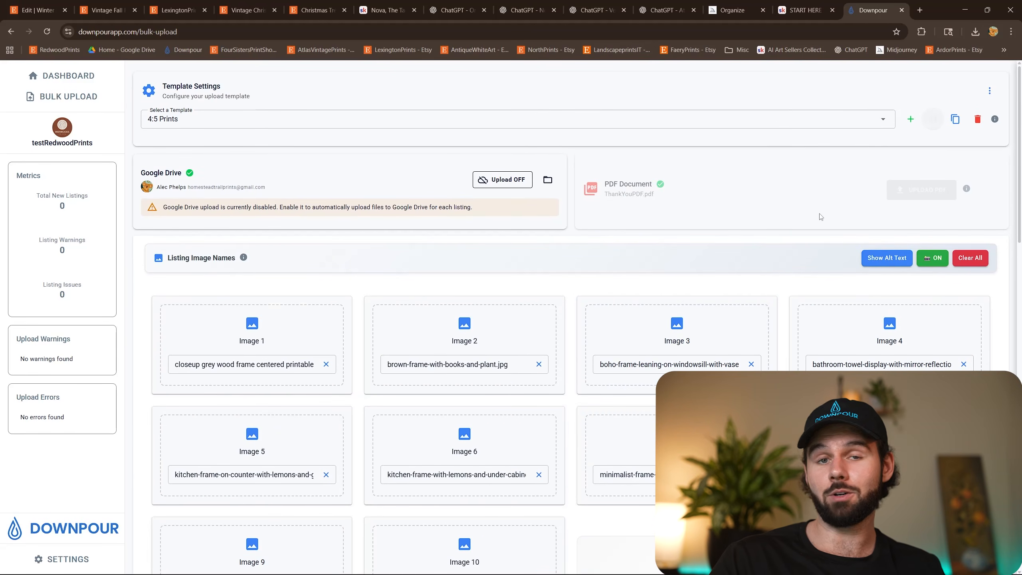
Switch to File Explorer, go back to the Output folder, and add the 4x5Vertical_Output folder to Downpour's file upload area.
scroll(633, 288, "down", 15)
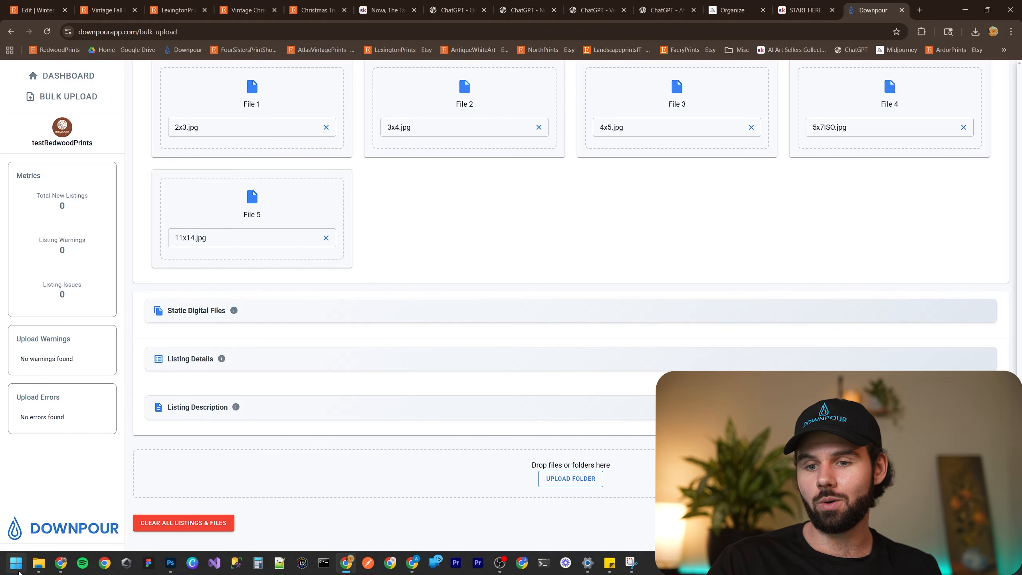
mouse_move(39, 562)
left_click(38, 509)
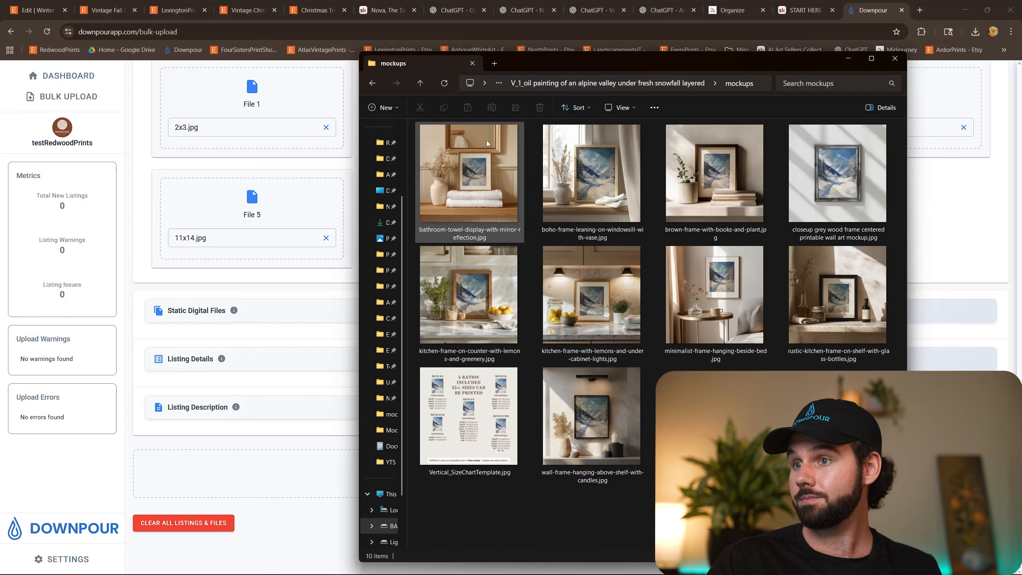
left_click(373, 83)
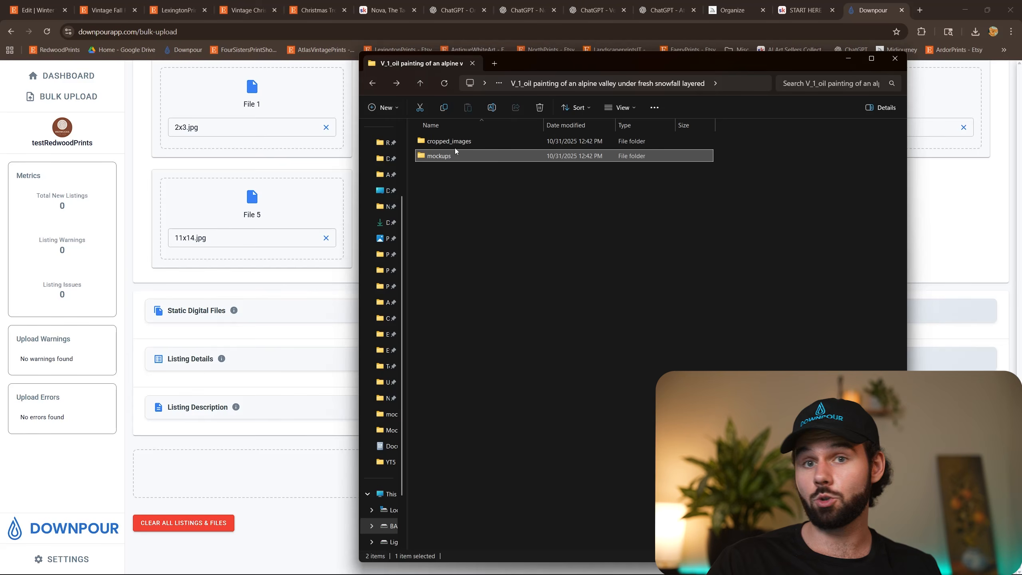
left_click(372, 83)
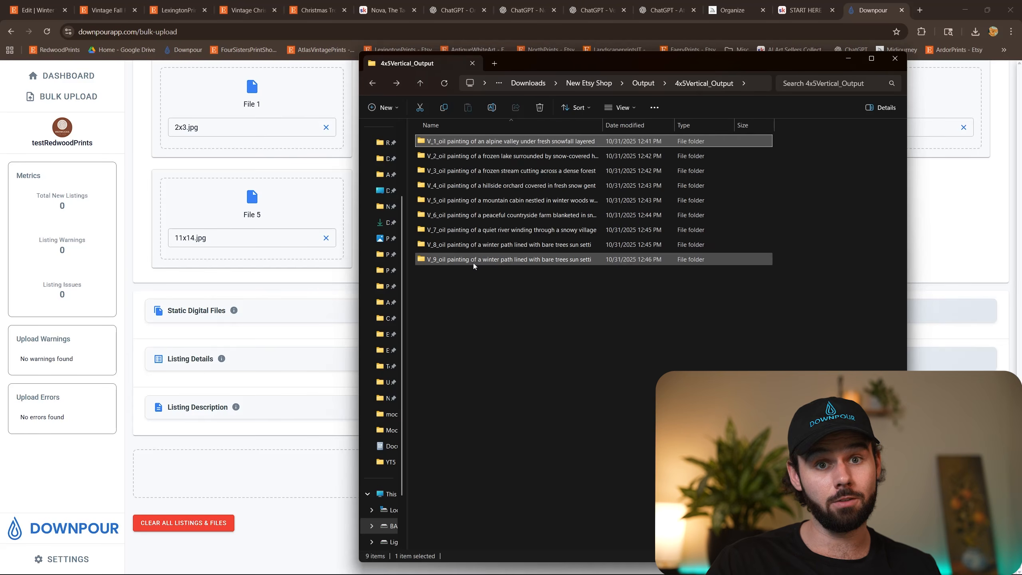
left_click(372, 83)
mouse_move(467, 142)
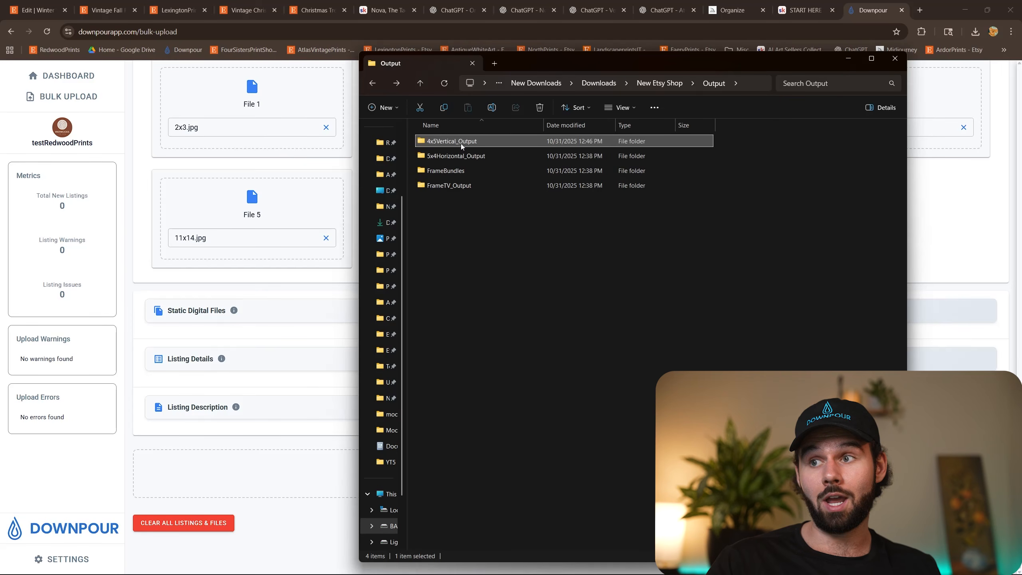
left_click_drag(467, 142, 334, 483)
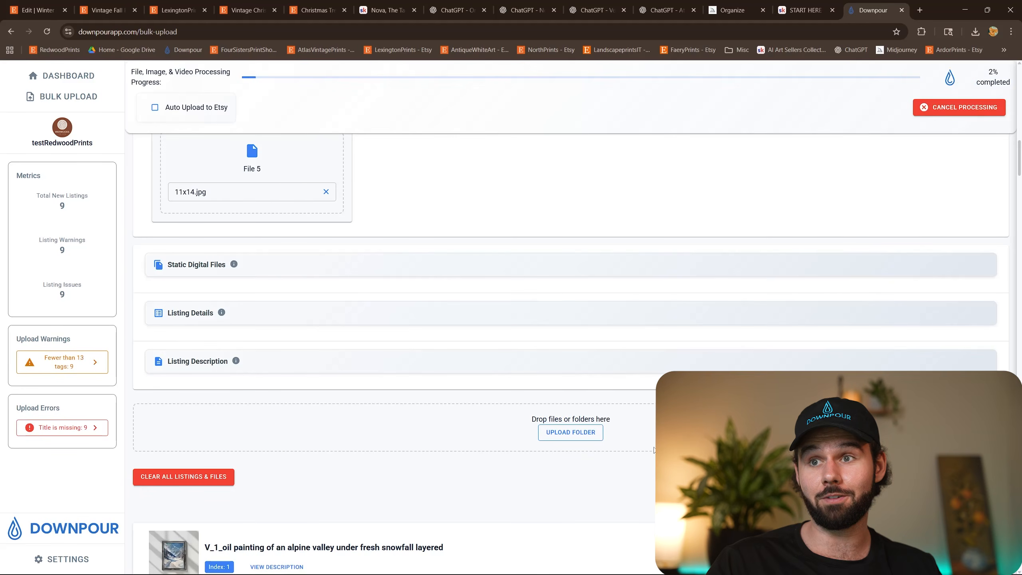
Examine the imported listings, checking their mockup image order, digital files, and title, tag and keyword fields.
scroll(653, 449, "down", 8)
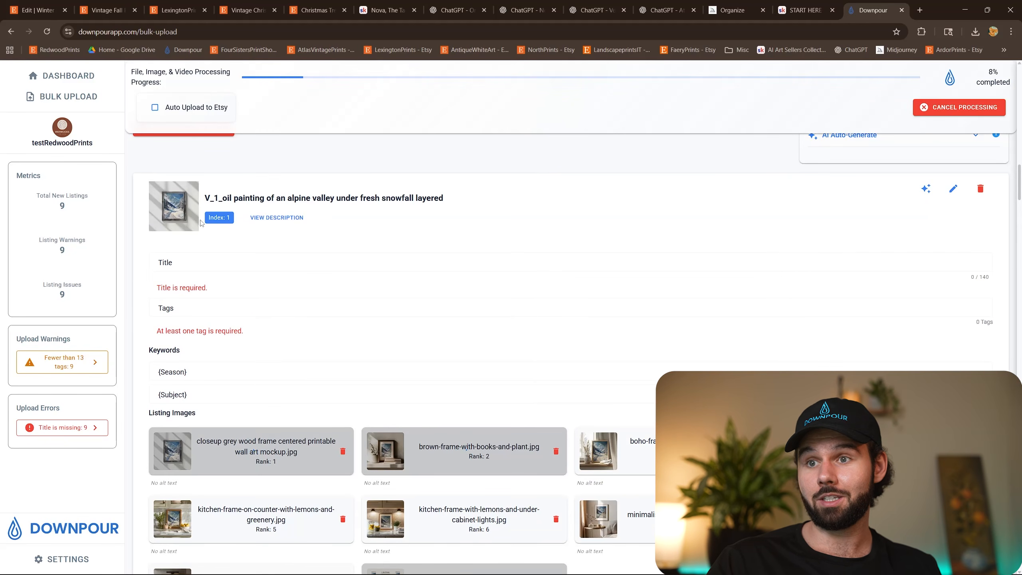
scroll(383, 281, "down", 3)
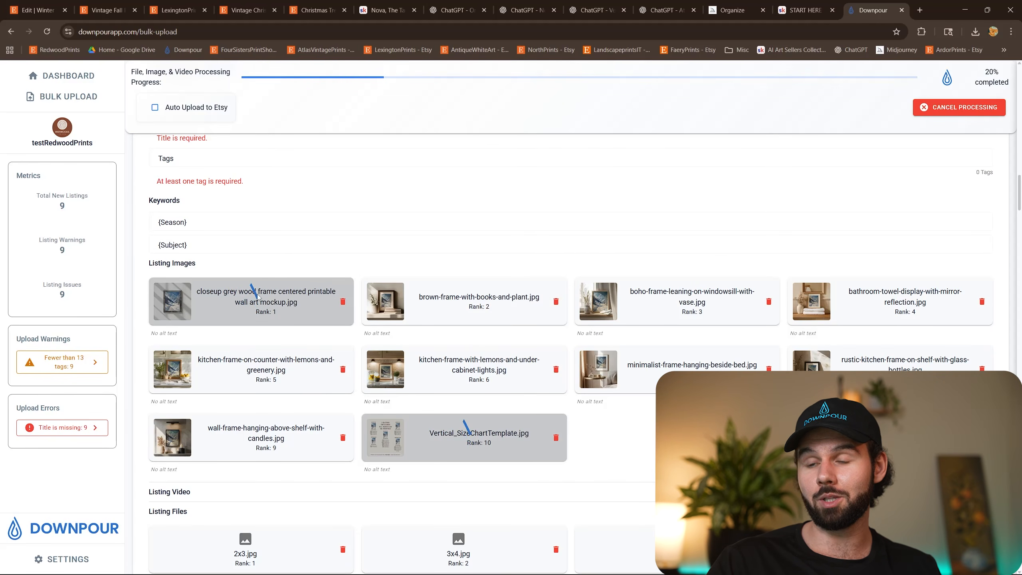
scroll(257, 297, "down", 5)
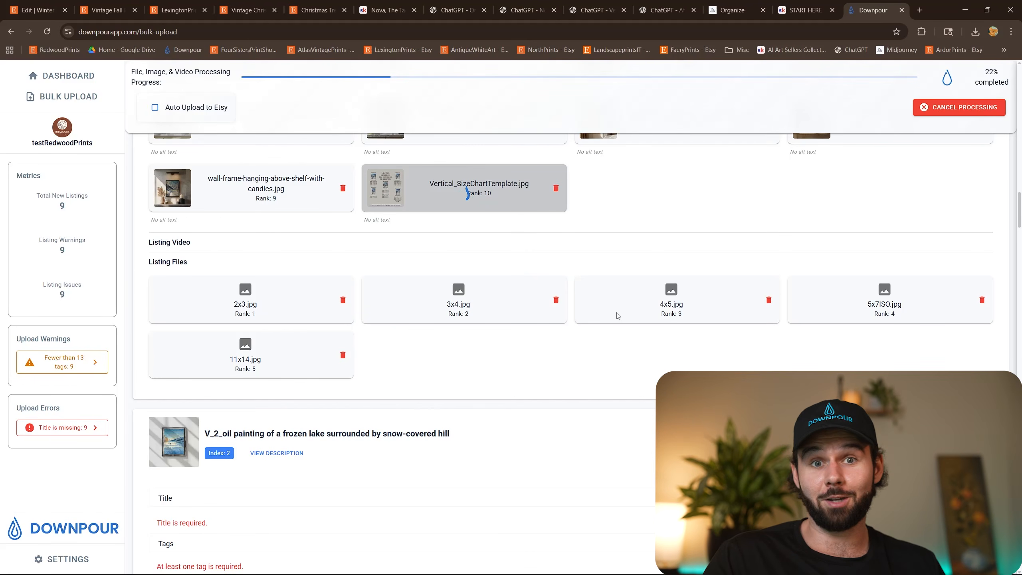
scroll(428, 287, "up", 4)
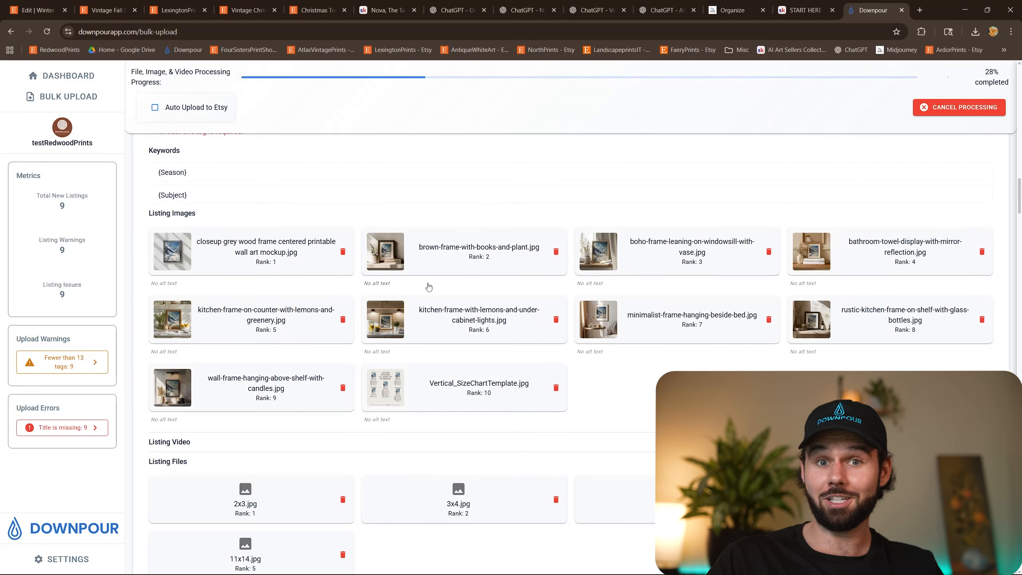
scroll(428, 287, "down", 10)
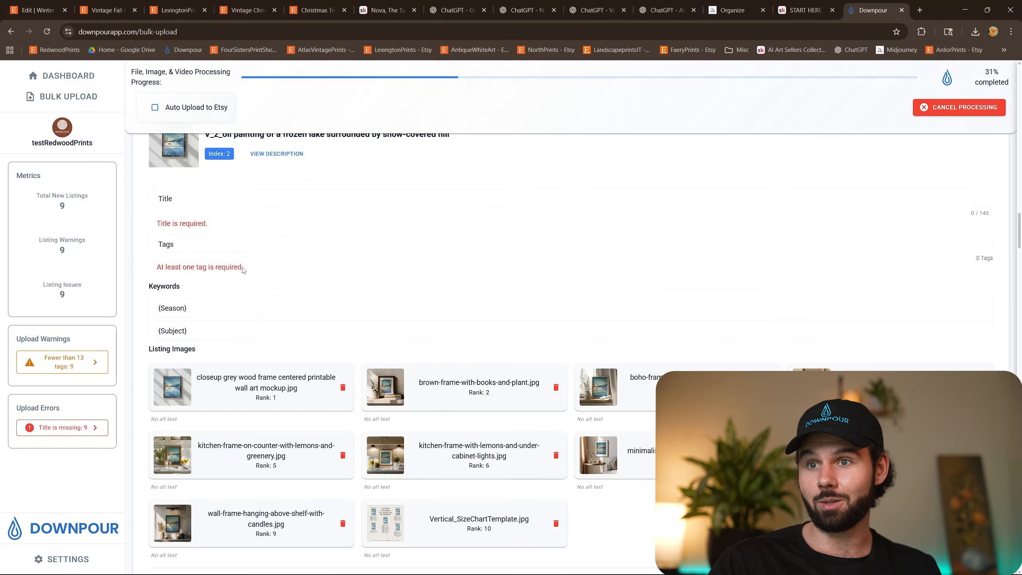
scroll(243, 270, "down", 20)
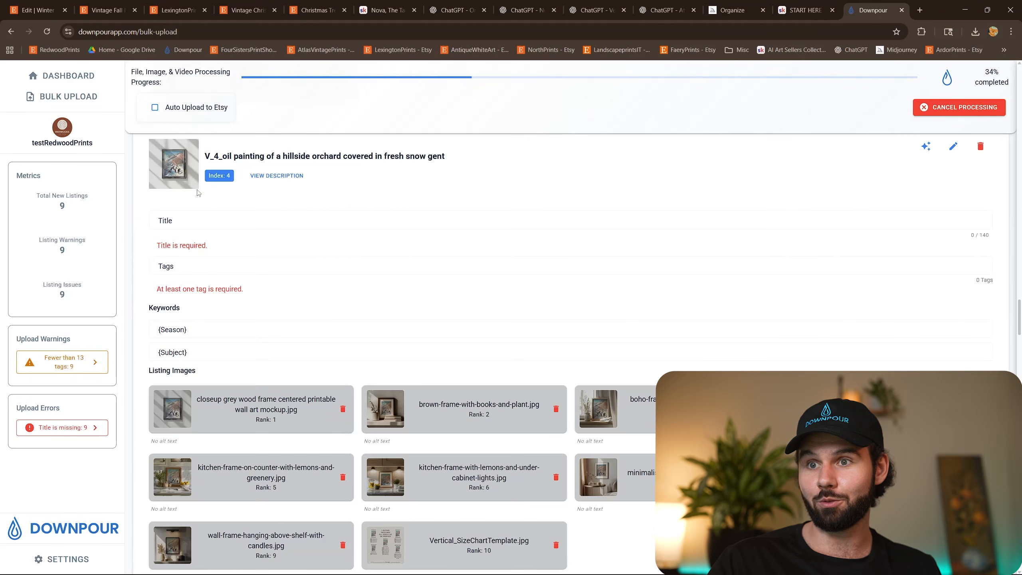
scroll(429, 342, "down", 18)
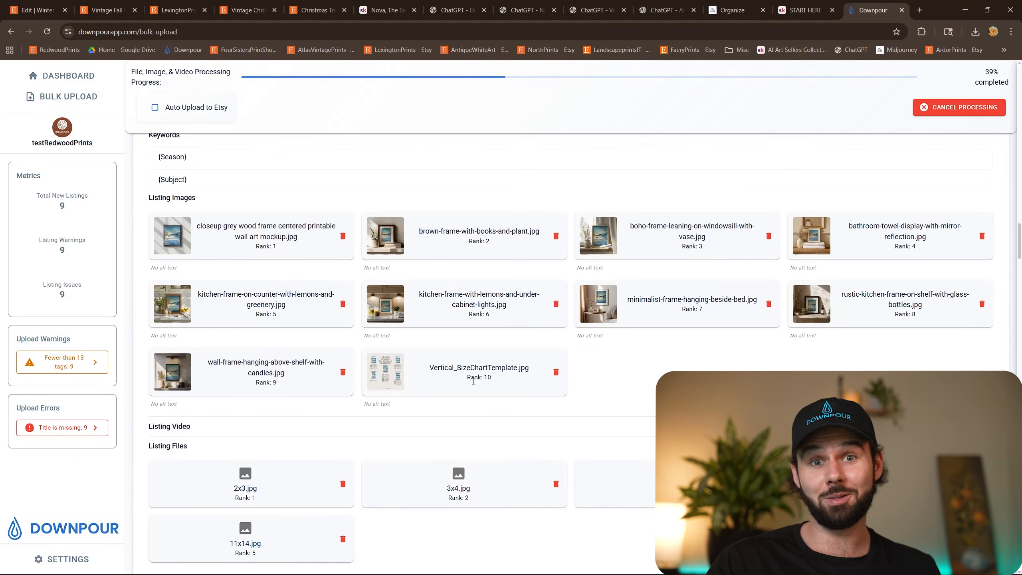
scroll(474, 379, "up", 20)
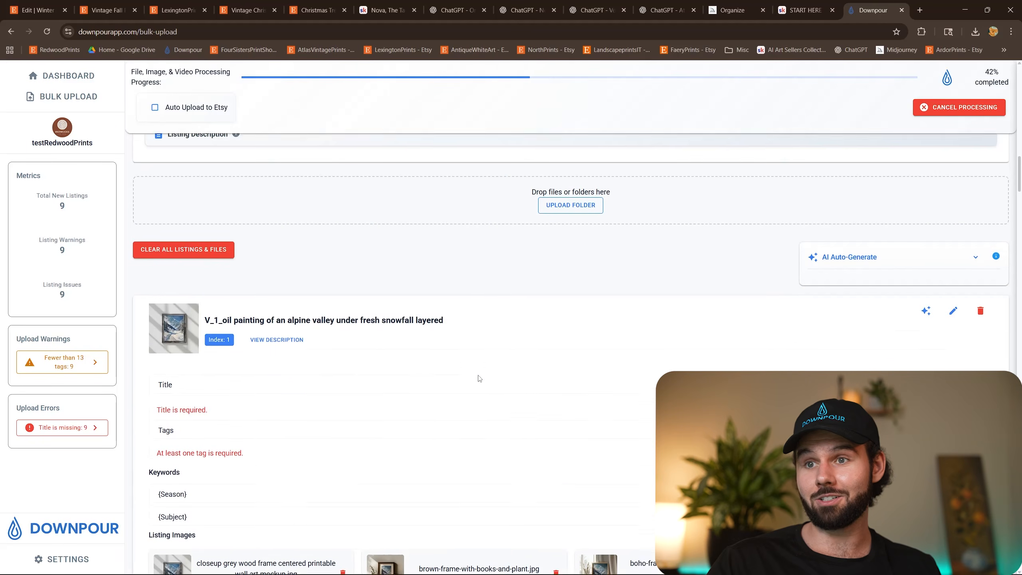
scroll(479, 379, "up", 4)
scroll(541, 358, "down", 3)
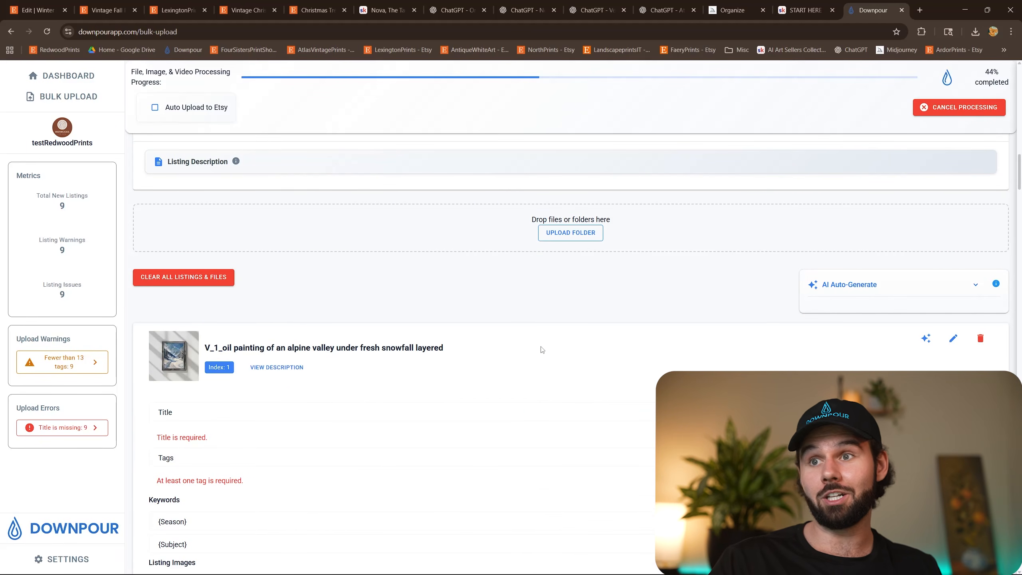
Expand AI Auto-Generate and generate titles, tags and description wildcards for the listings, keeping AI alt text for images enabled.
left_click(974, 285)
scroll(723, 328, "down", 3)
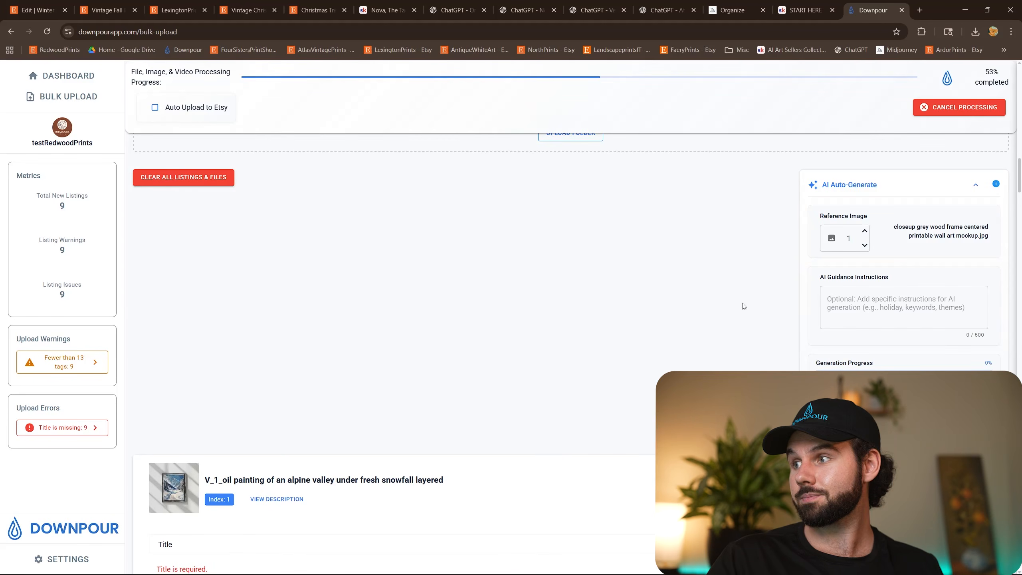
scroll(743, 305, "down", 2)
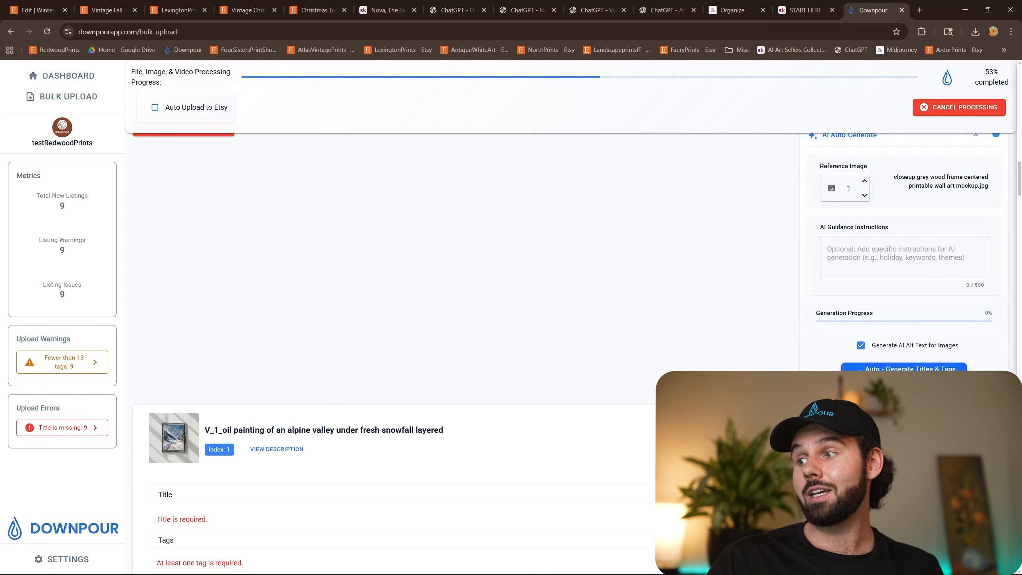
left_click(904, 373)
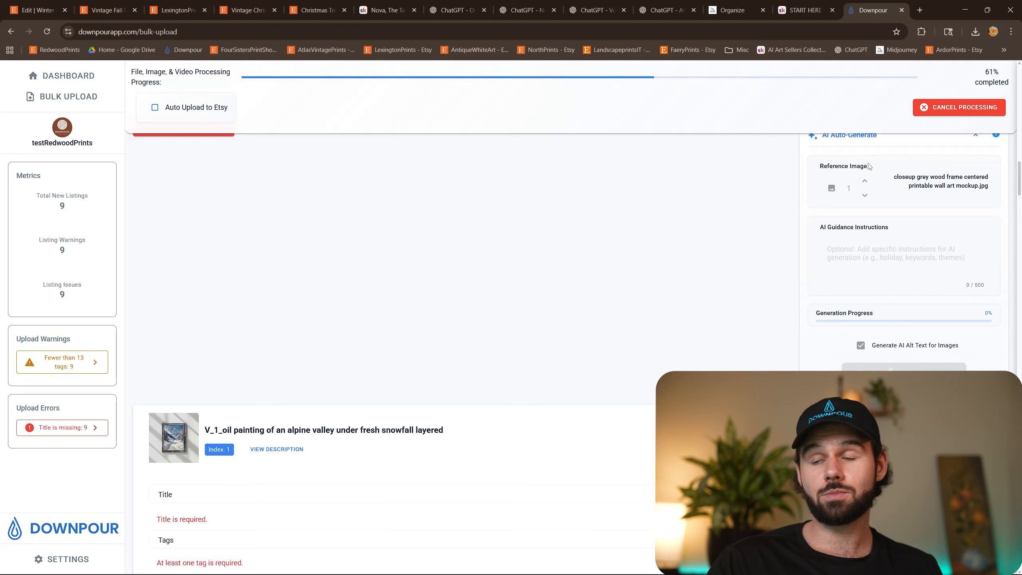
Examine the alpine valley listing's generated title, character count, tags, {Season} and {Subject} keywords and image alt text.
scroll(472, 366, "down", 5)
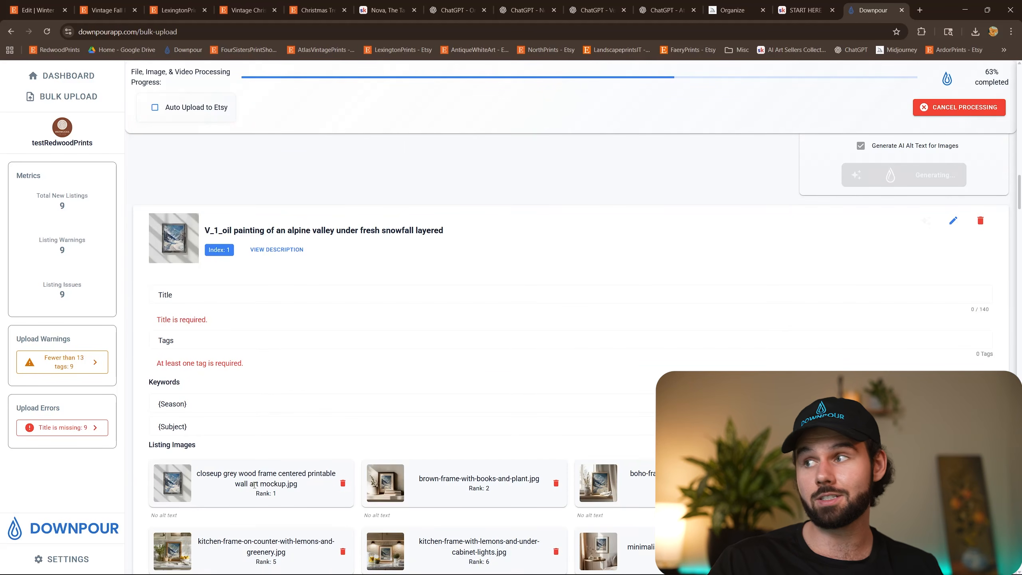
scroll(254, 485, "up", 6)
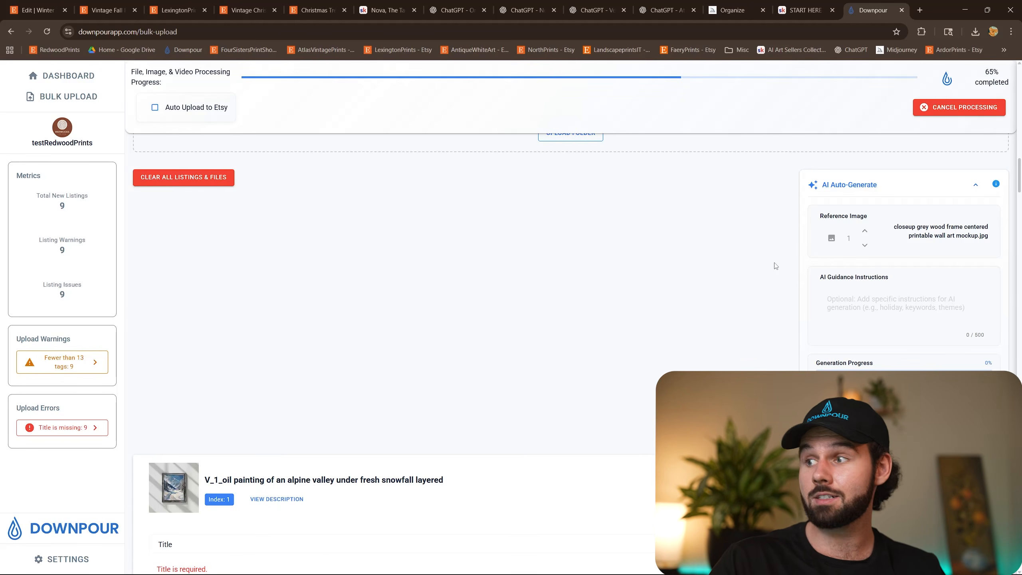
scroll(486, 260, "down", 9)
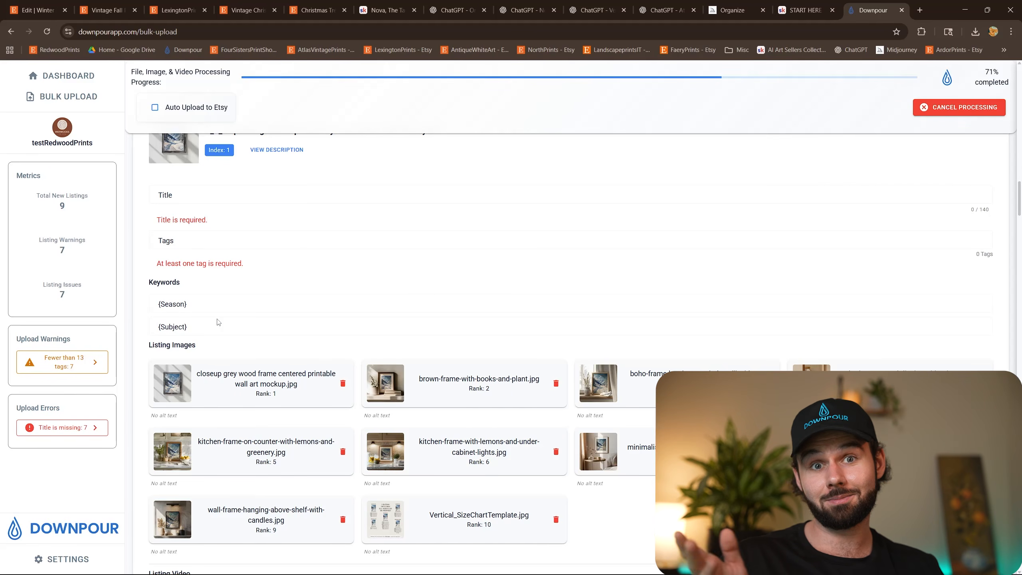
scroll(426, 342, "up", 1)
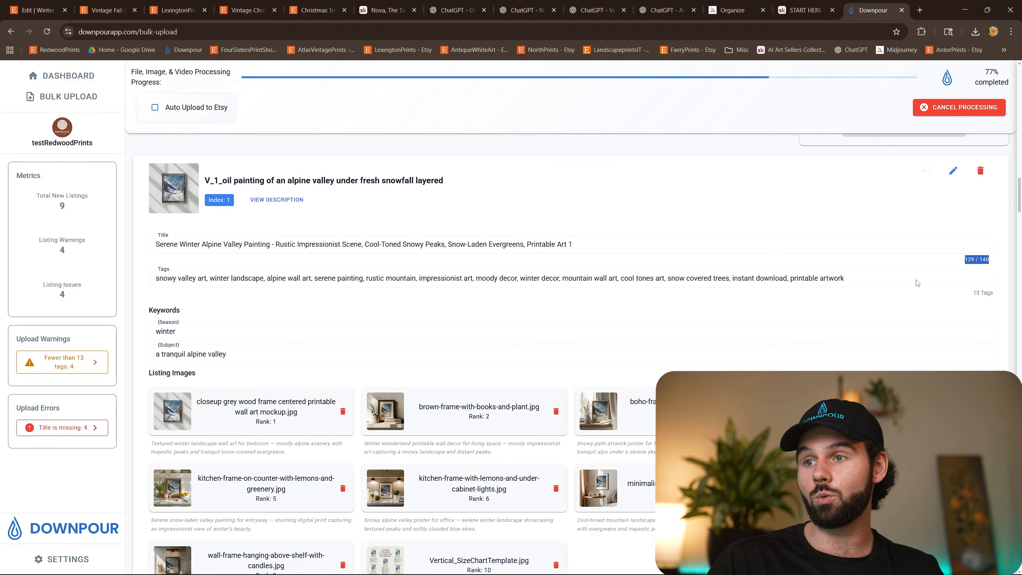
left_click_drag(572, 244, 496, 246)
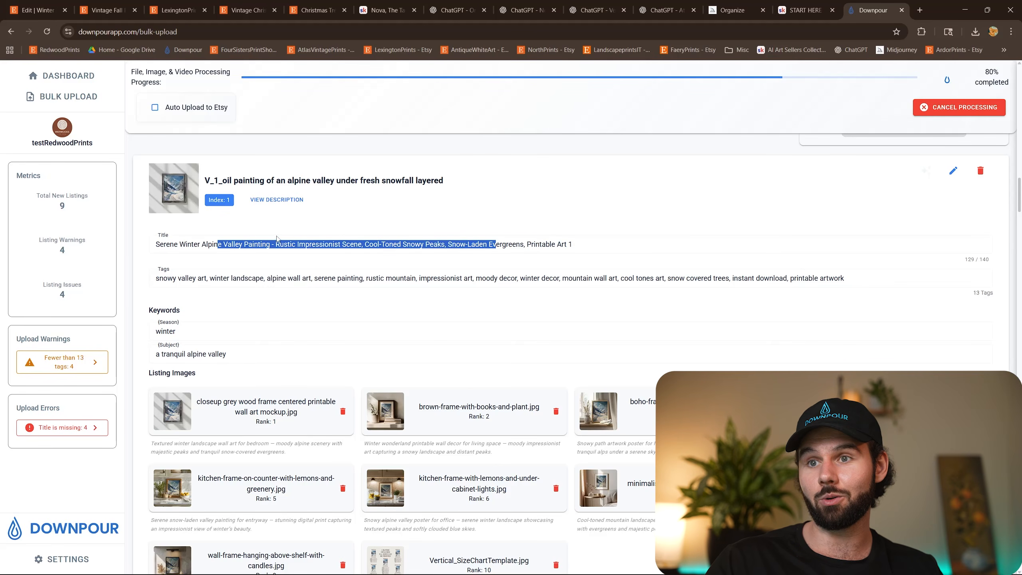
left_click(203, 255)
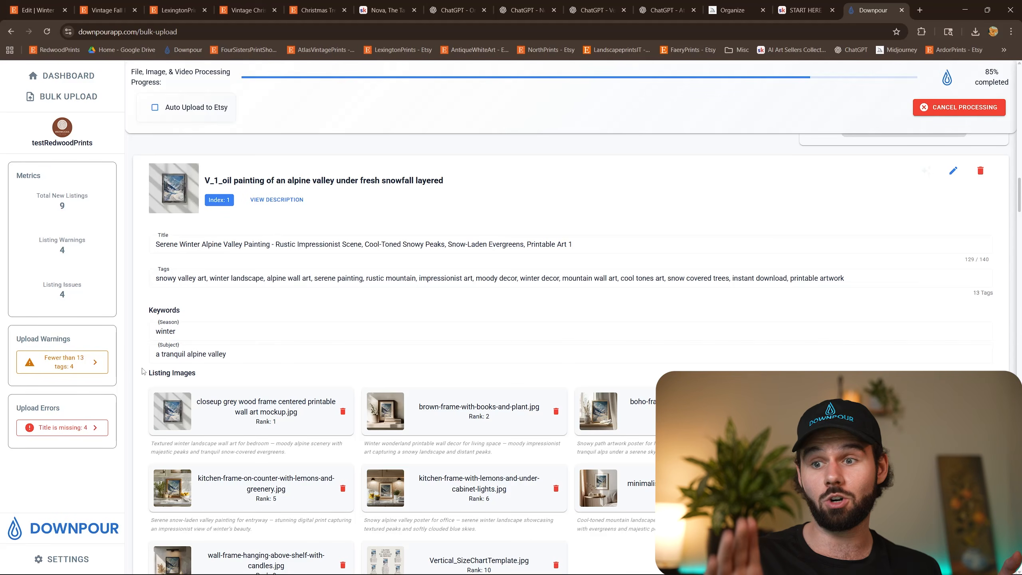
Enable Auto Upload to Etsy and look through the generated listings and files while processing runs.
scroll(254, 342, "down", 4)
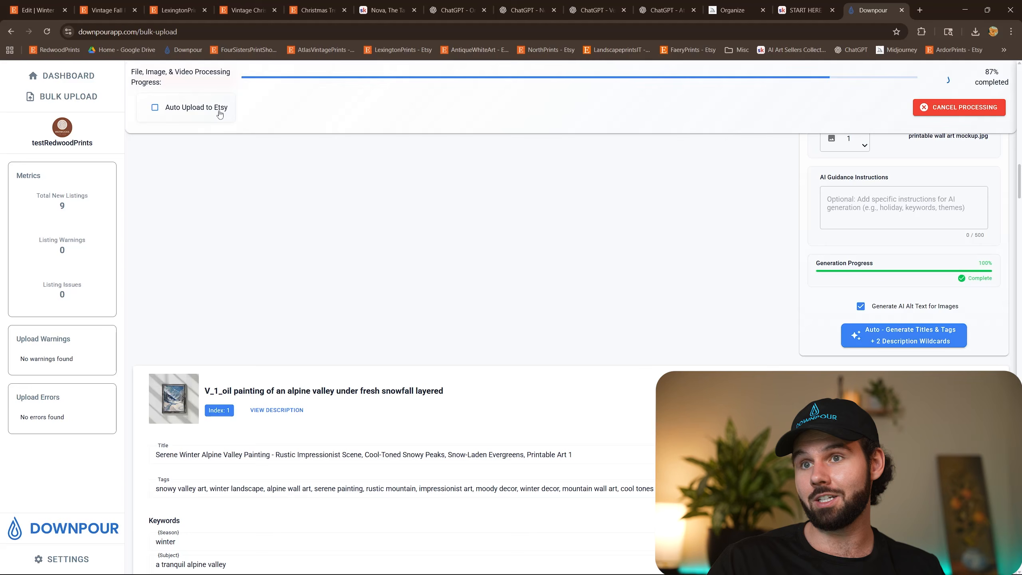
scroll(440, 285, "down", 1)
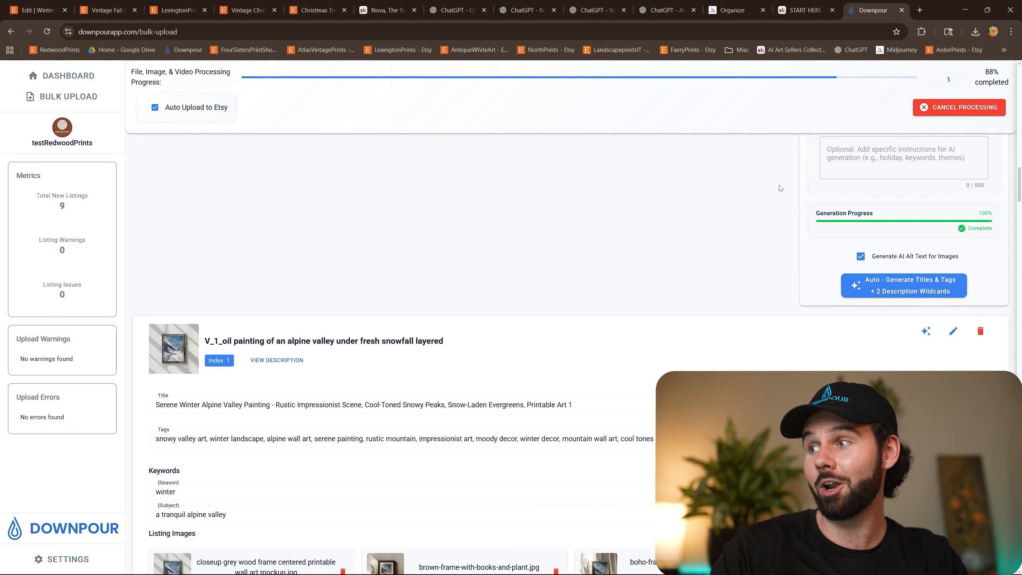
scroll(574, 265, "down", 20)
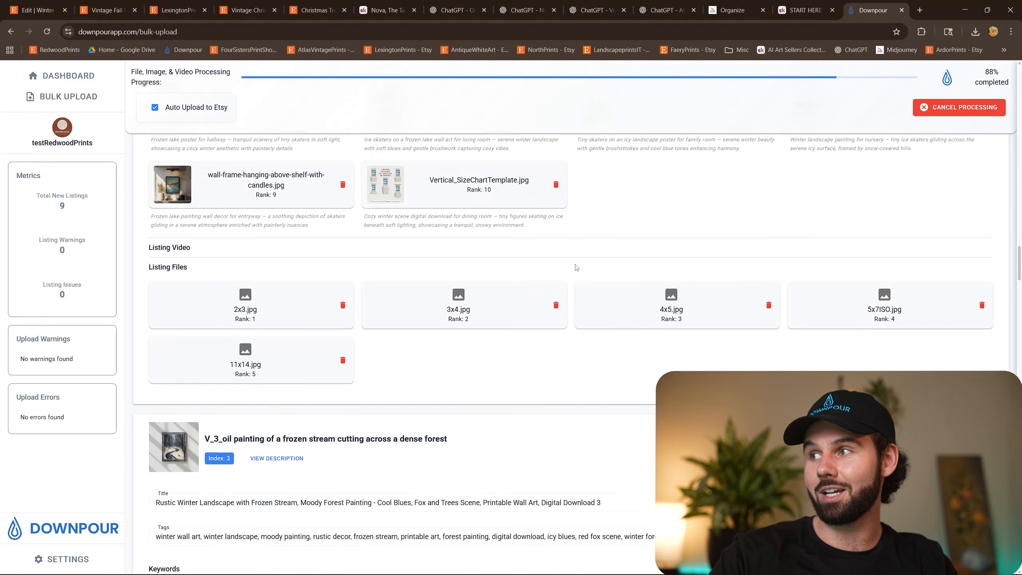
scroll(574, 266, "down", 2)
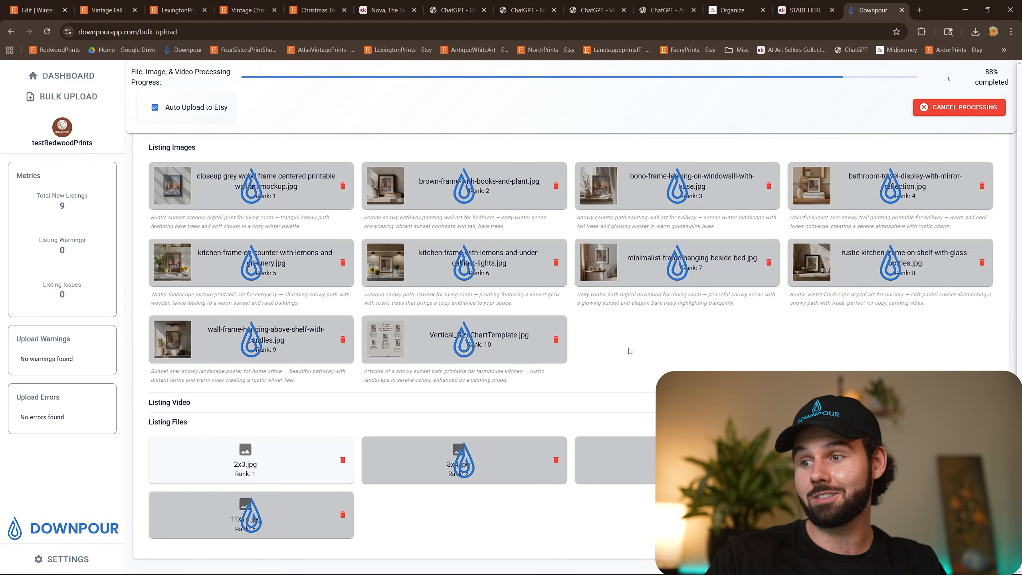
scroll(630, 351, "up", 3)
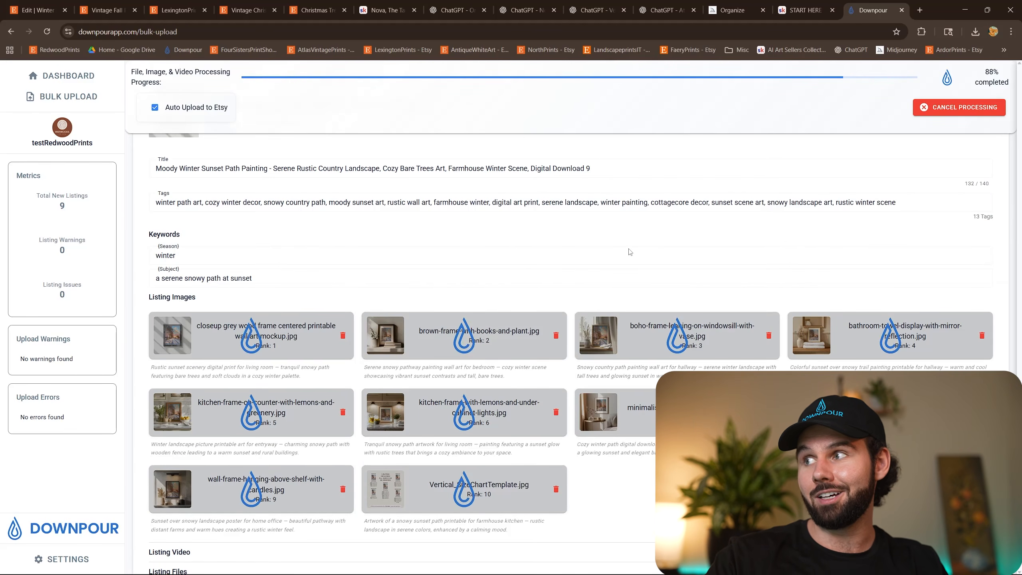
scroll(630, 252, "down", 3)
scroll(629, 253, "up", 1)
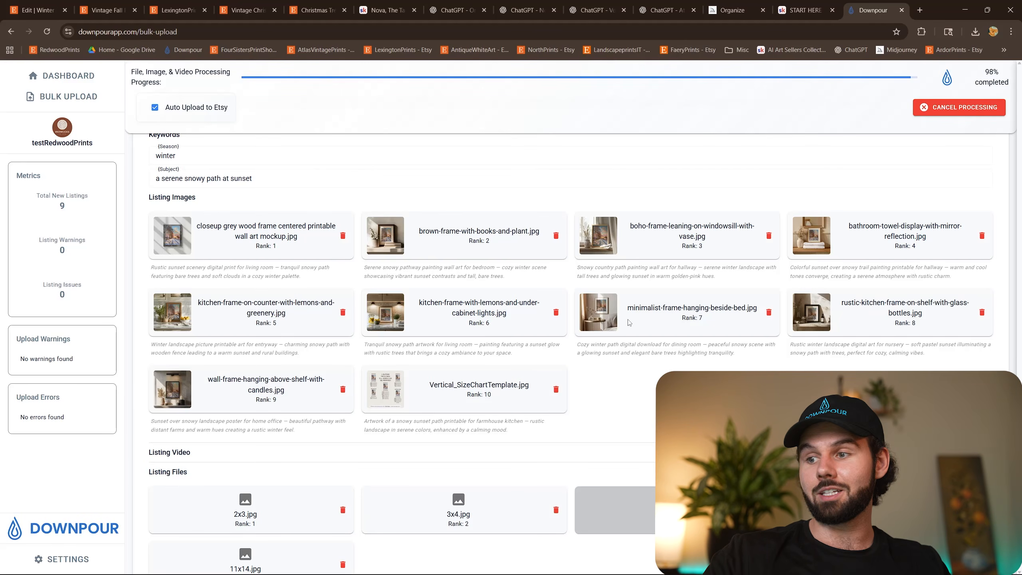
scroll(630, 324, "down", 1)
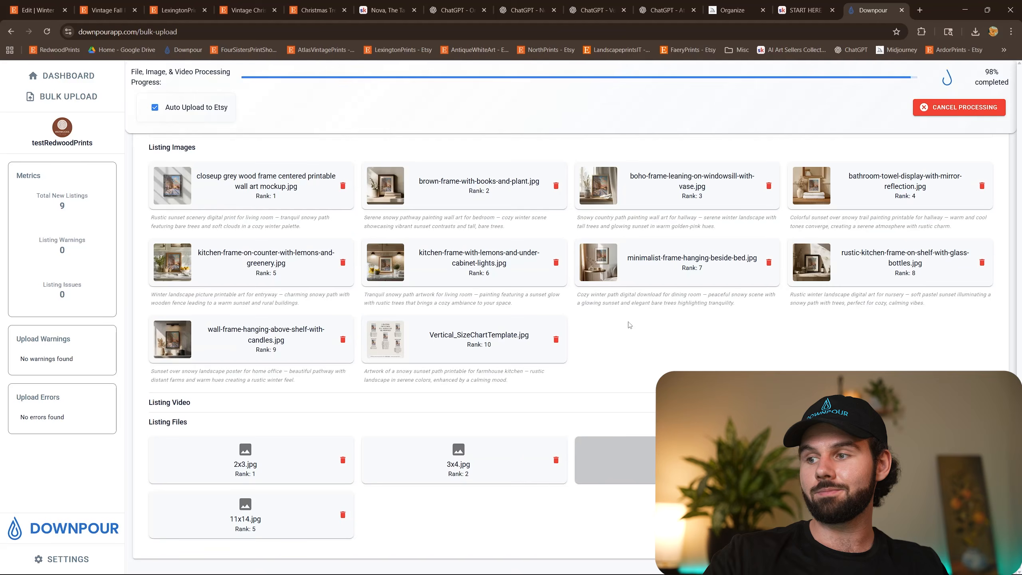
scroll(630, 325, "down", 8)
scroll(974, 59, "up", 1)
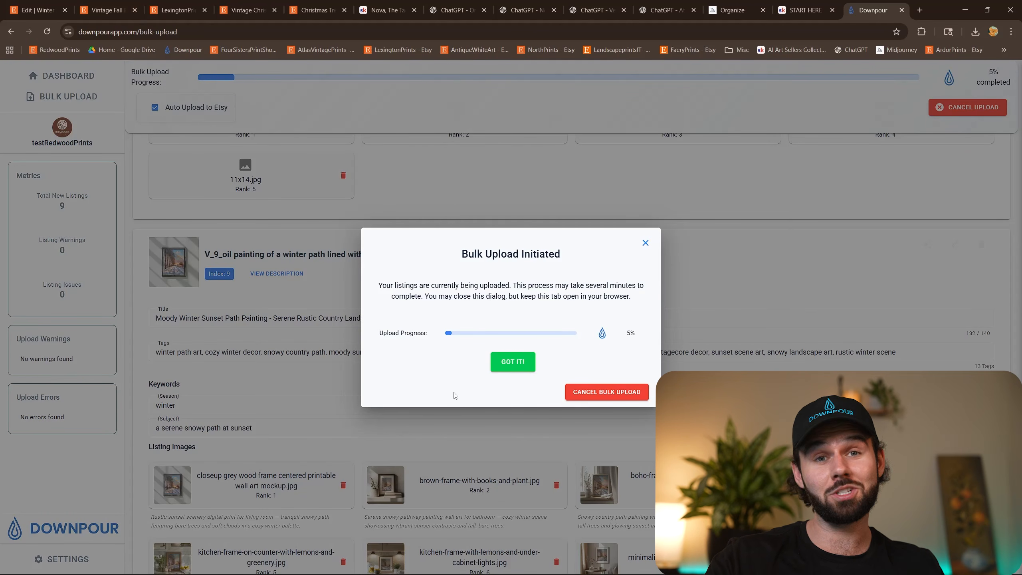
Switch to the Etsy Shop Manager, filter the listings to drafts, and open the Serene Winter Alpine Valley draft.
left_click(36, 10)
scroll(298, 205, "up", 3)
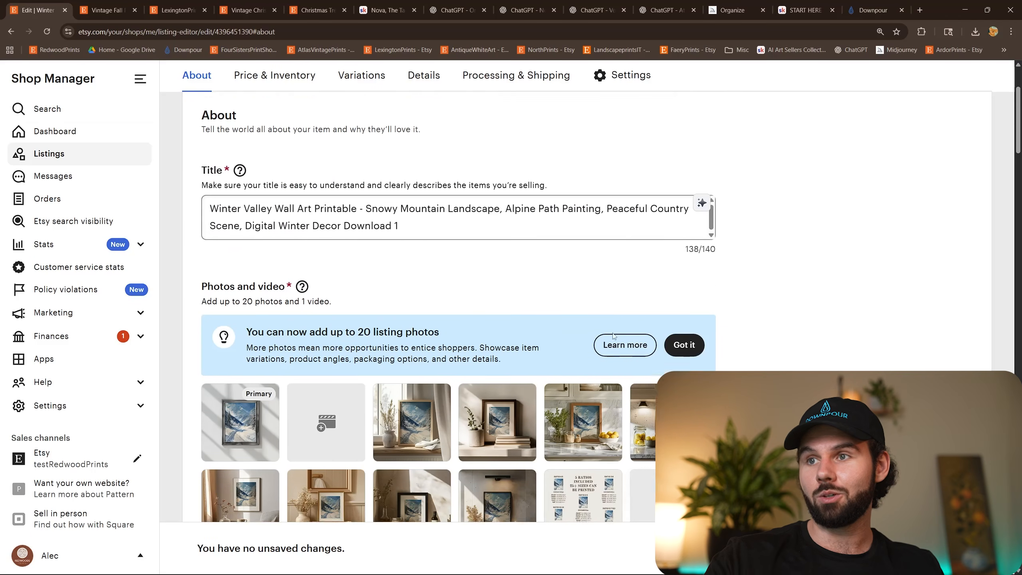
left_click(112, 158)
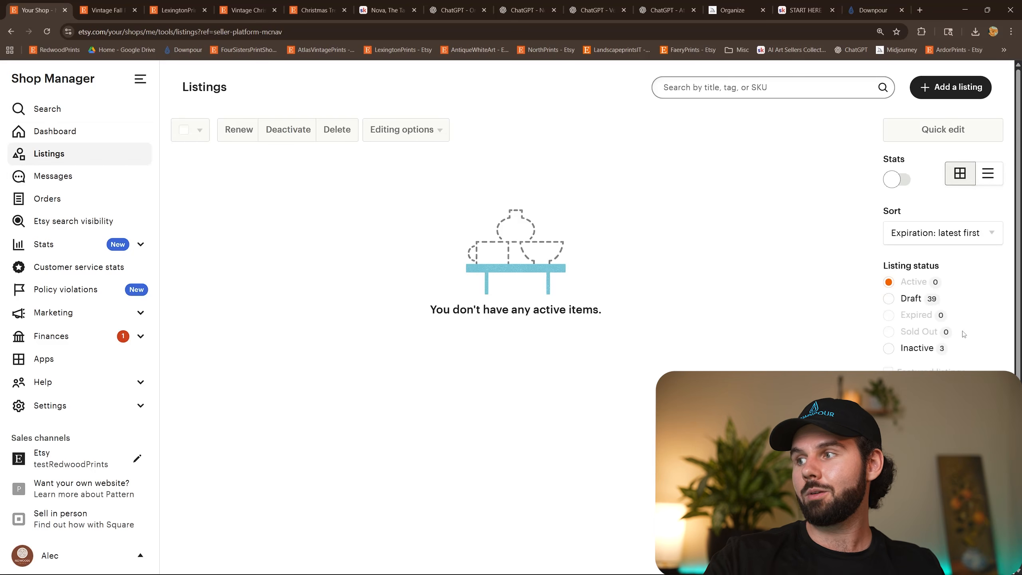
left_click(900, 301)
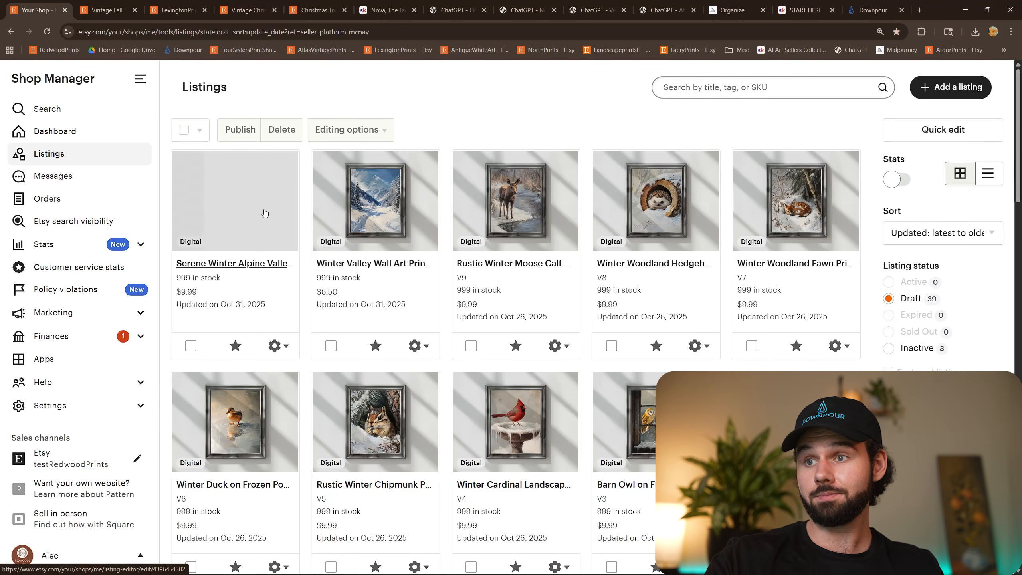
left_click(253, 196)
Examine the draft's title, photos, thumbnail and digital files, reloading the page to see the remaining uploads.
scroll(246, 144, "down", 4)
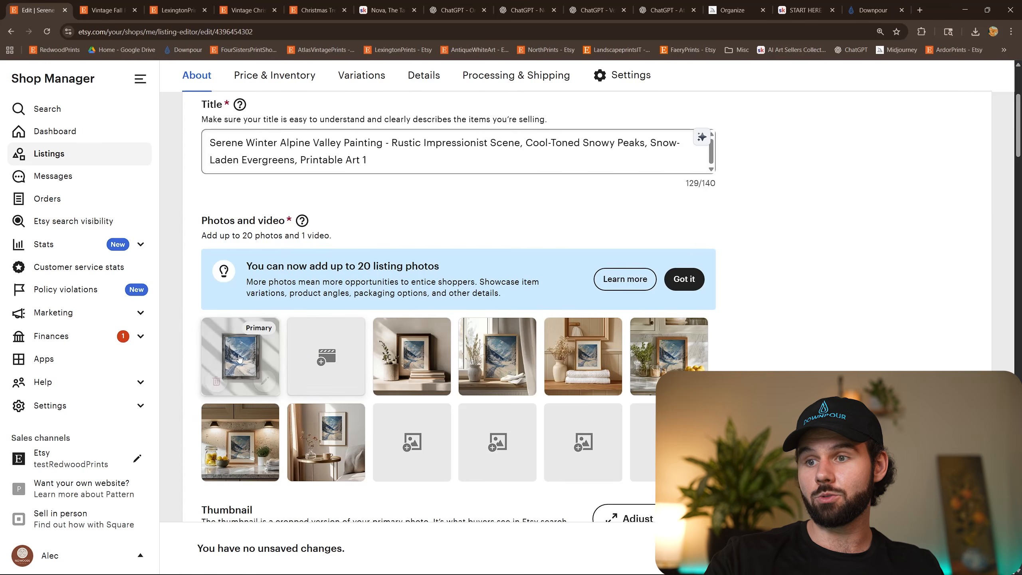
scroll(355, 422, "down", 1)
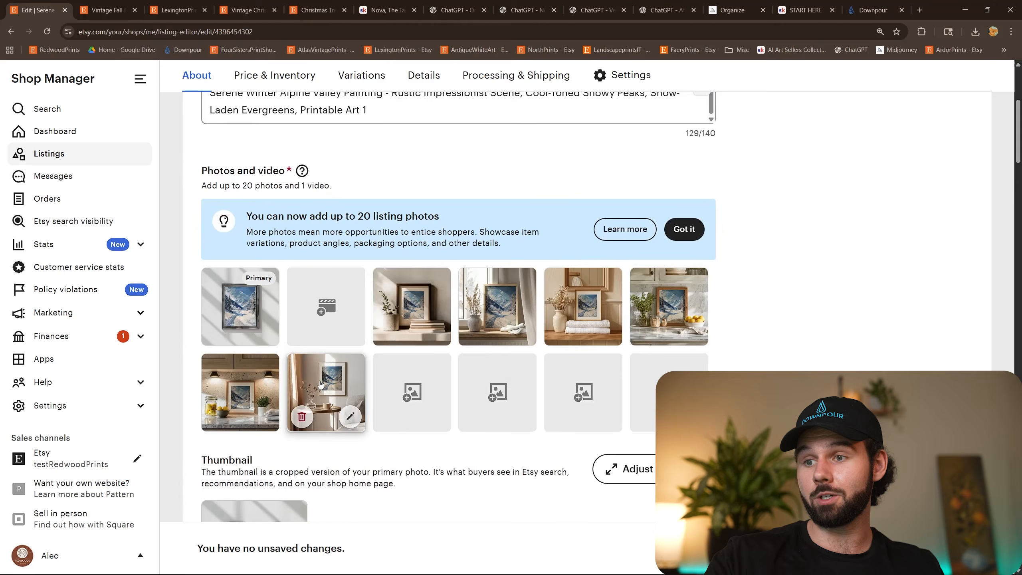
scroll(419, 314, "down", 6)
scroll(338, 386, "down", 3)
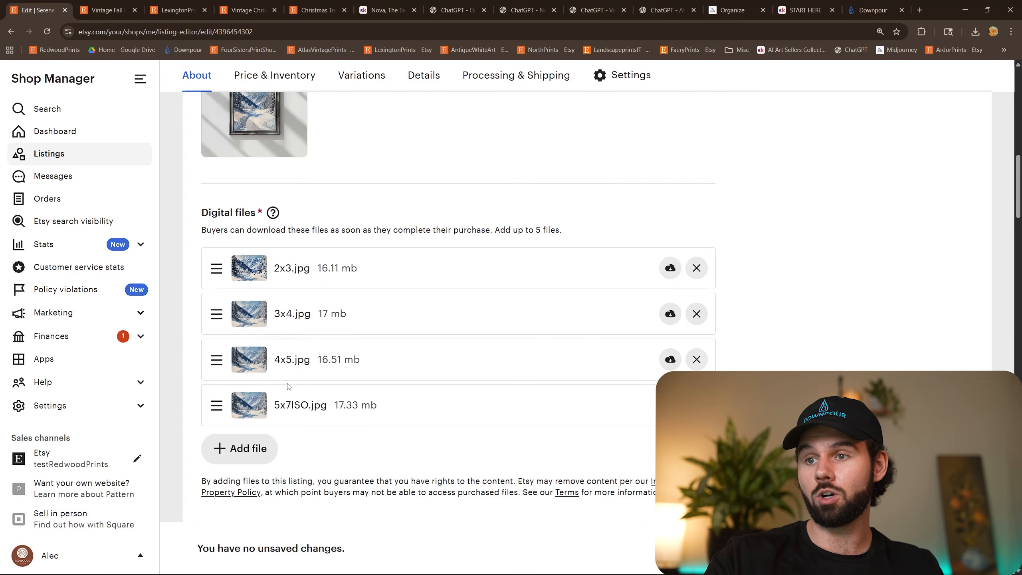
scroll(289, 386, "up", 3)
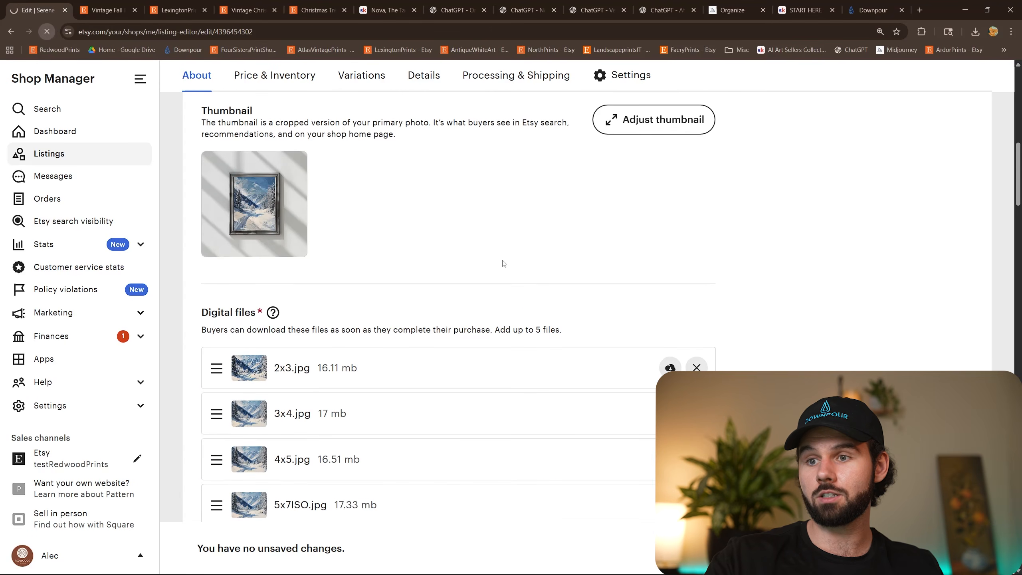
scroll(499, 266, "down", 3)
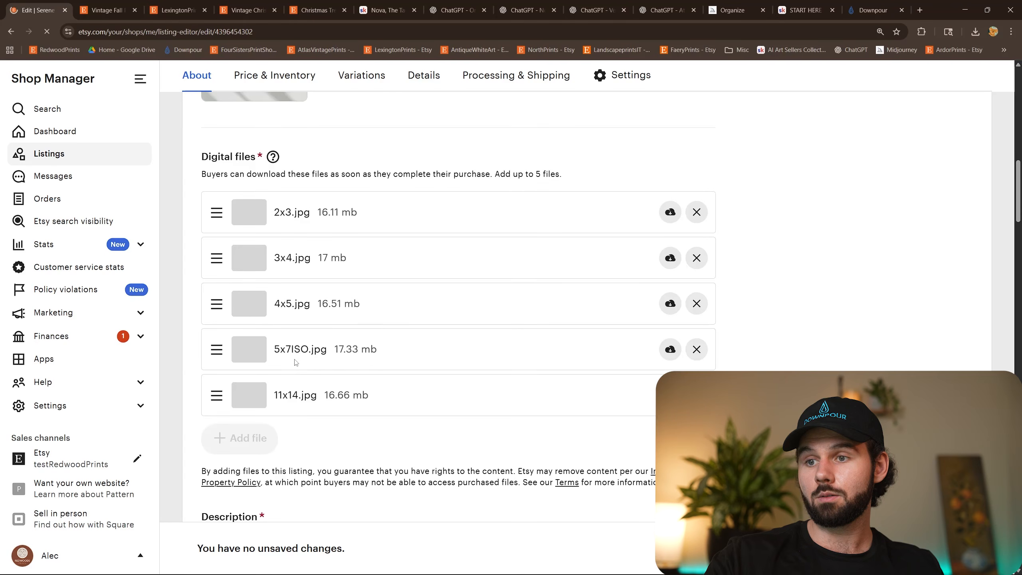
scroll(296, 350, "up", 5)
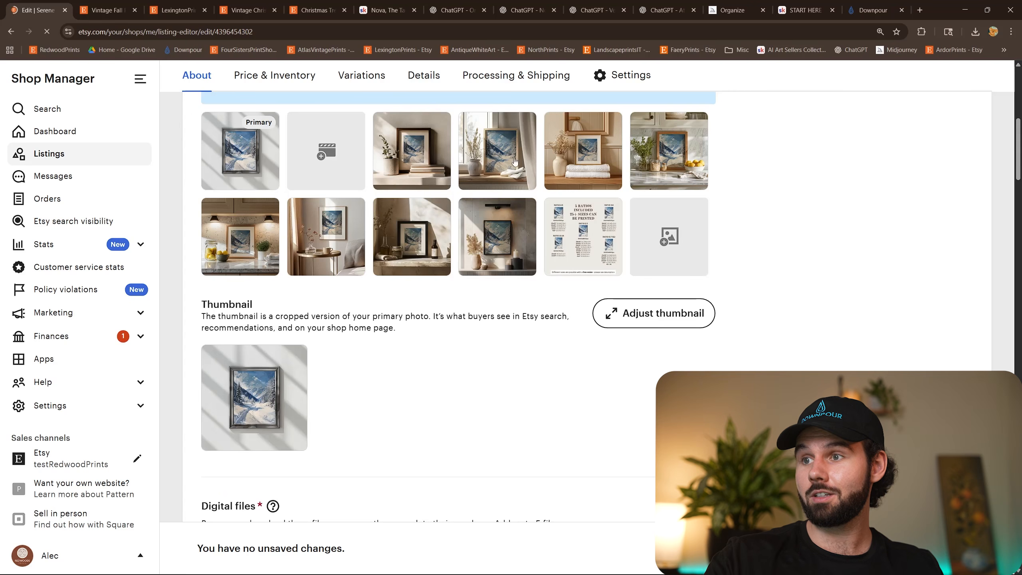
scroll(493, 328, "down", 10)
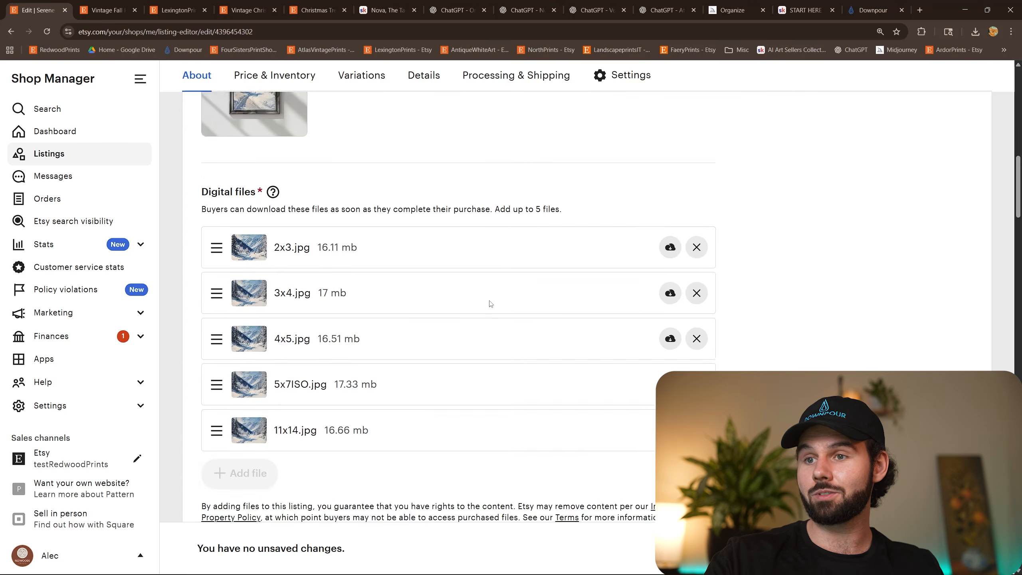
Check the draft's description for the filled-in season and subject wording in its opening sentence.
scroll(408, 250, "up", 3)
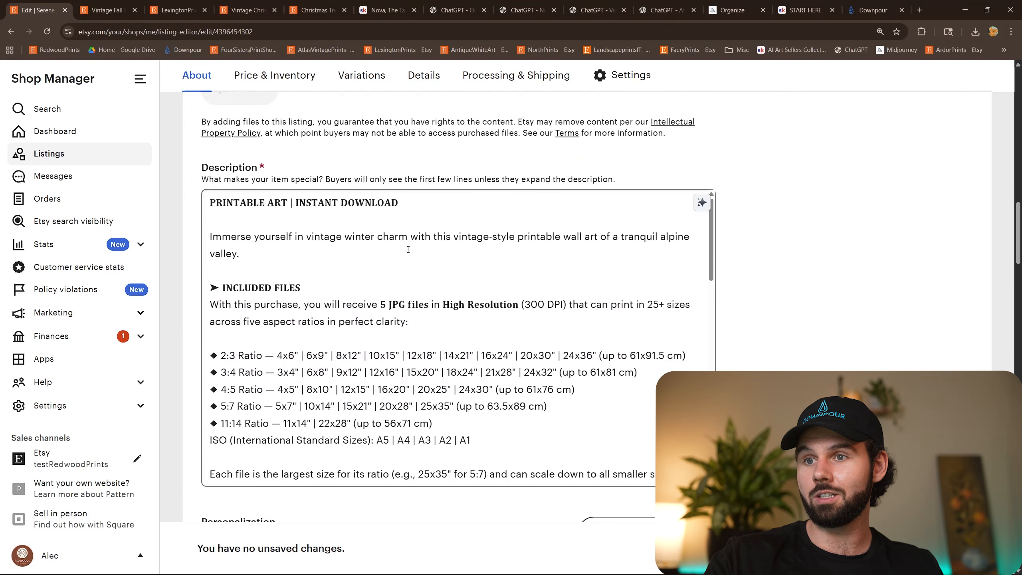
double_click(365, 240)
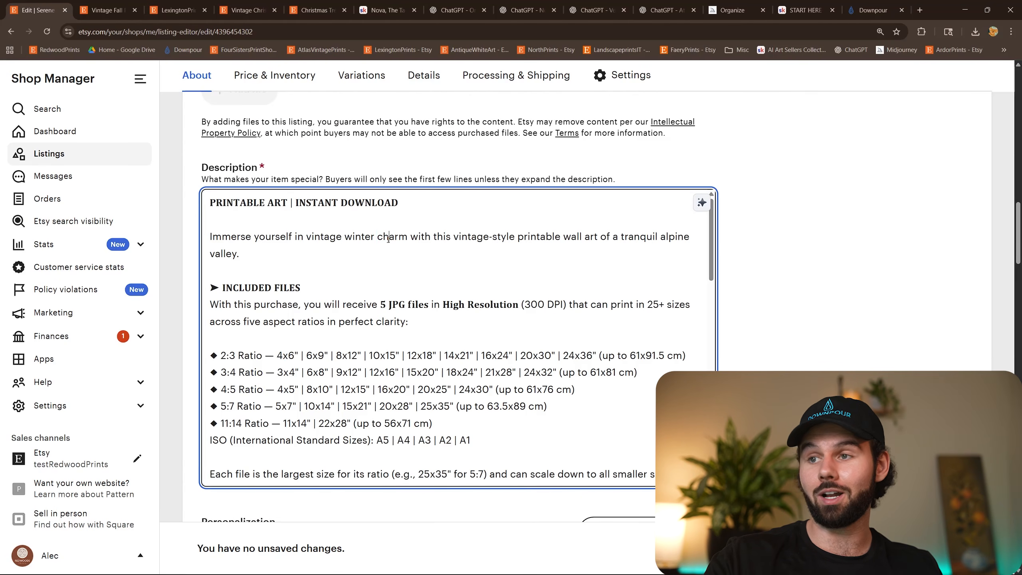
double_click(389, 239)
double_click(364, 239)
left_click(817, 264)
Review the draft's price, quantity, SKU, category, orientation, aspect ratio and holiday attributes, and tags.
scroll(813, 271, "down", 3)
scroll(812, 269, "down", 5)
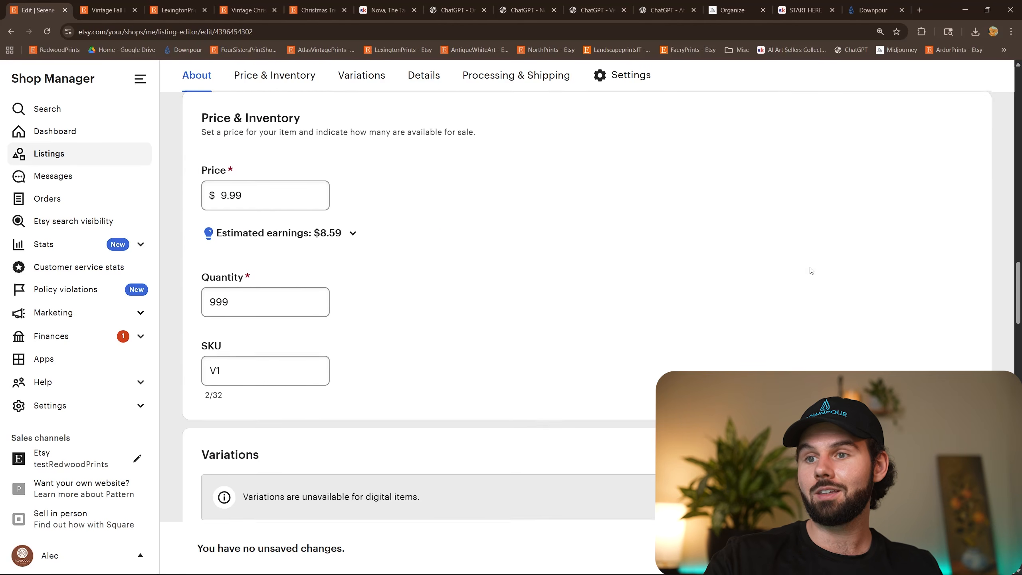
scroll(523, 318, "down", 5)
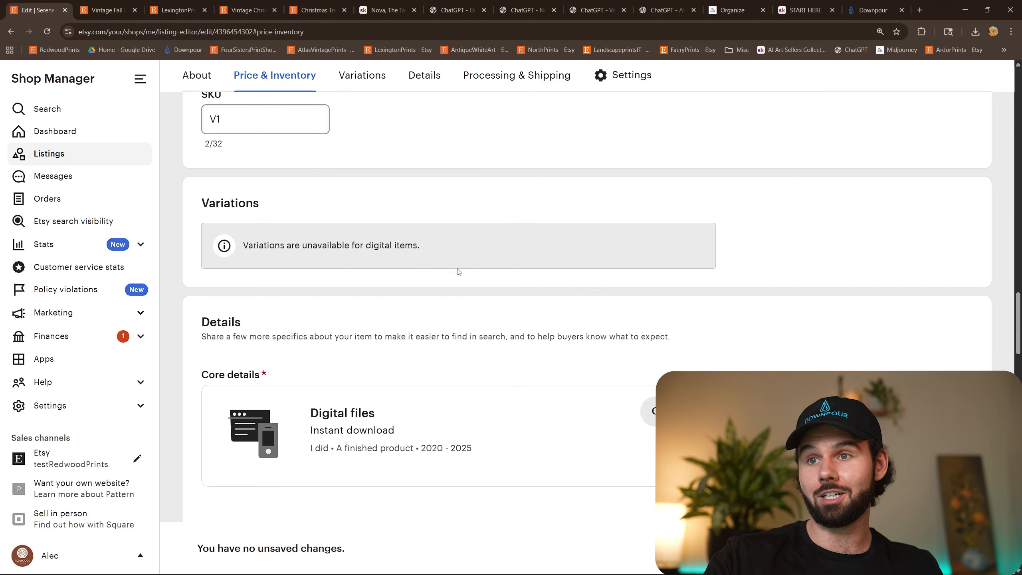
scroll(362, 237, "up", 2)
double_click(210, 217)
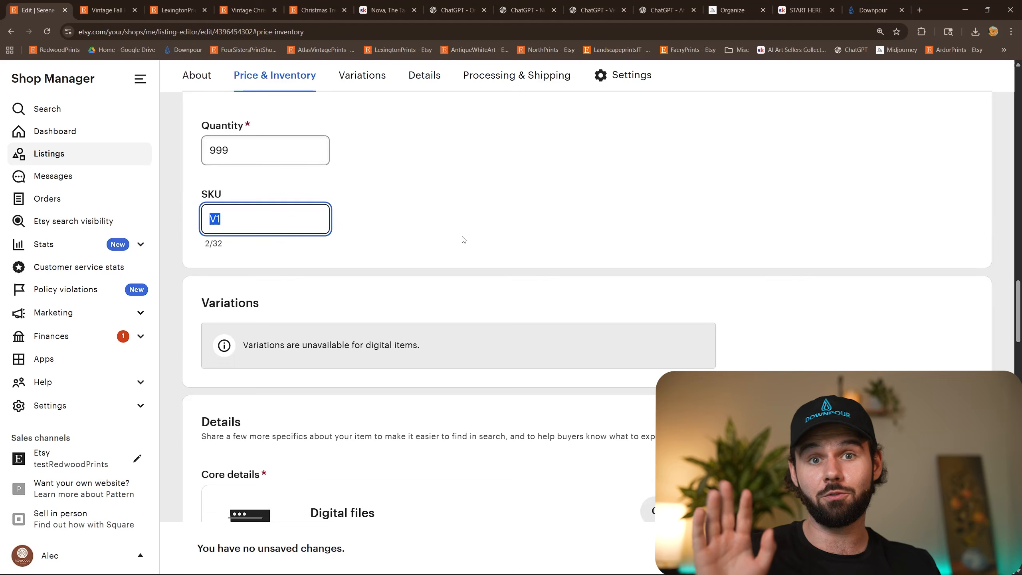
left_click(477, 222)
scroll(498, 229, "down", 5)
scroll(498, 229, "down", 7)
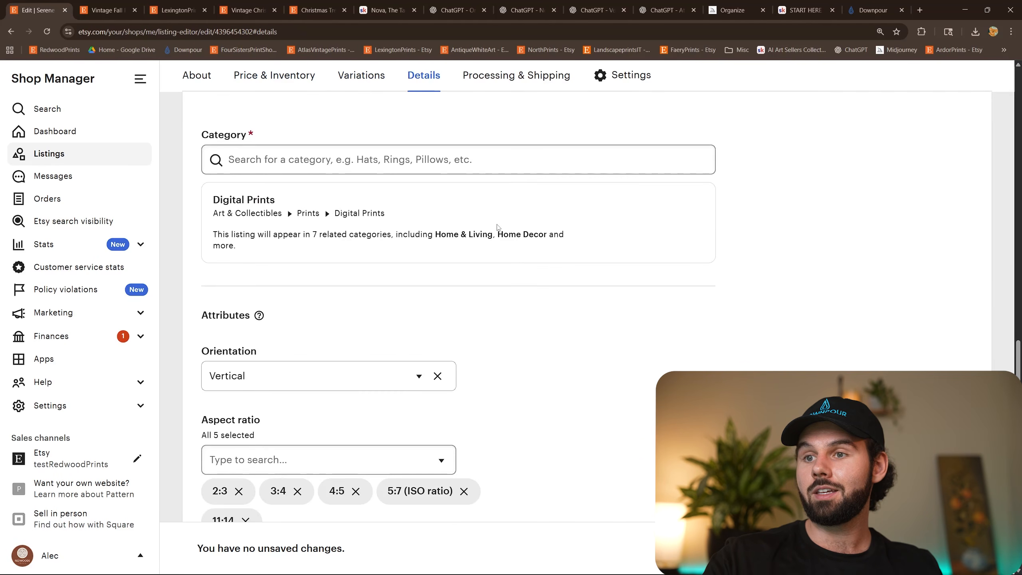
scroll(388, 243, "down", 2)
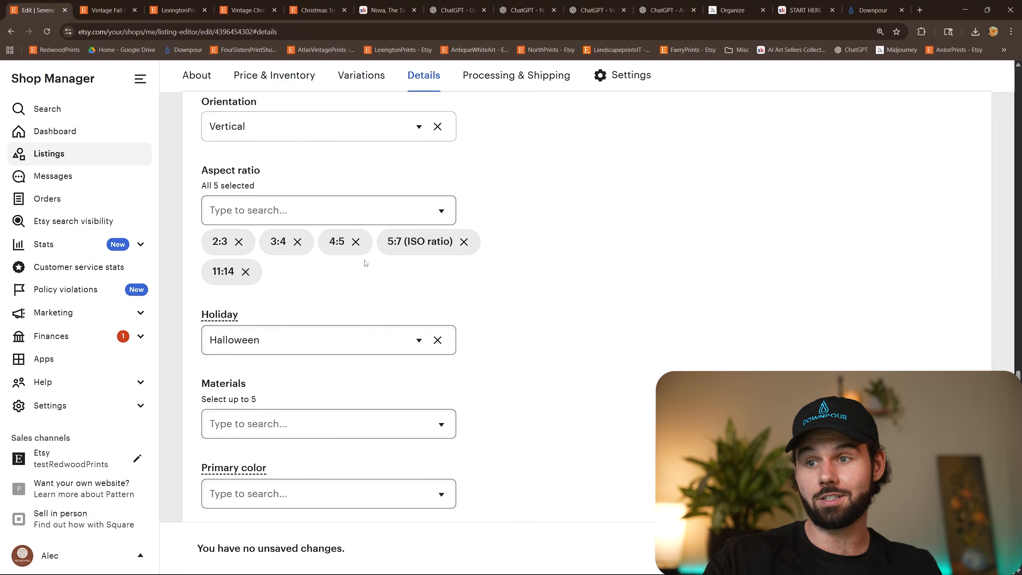
scroll(549, 270, "down", 5)
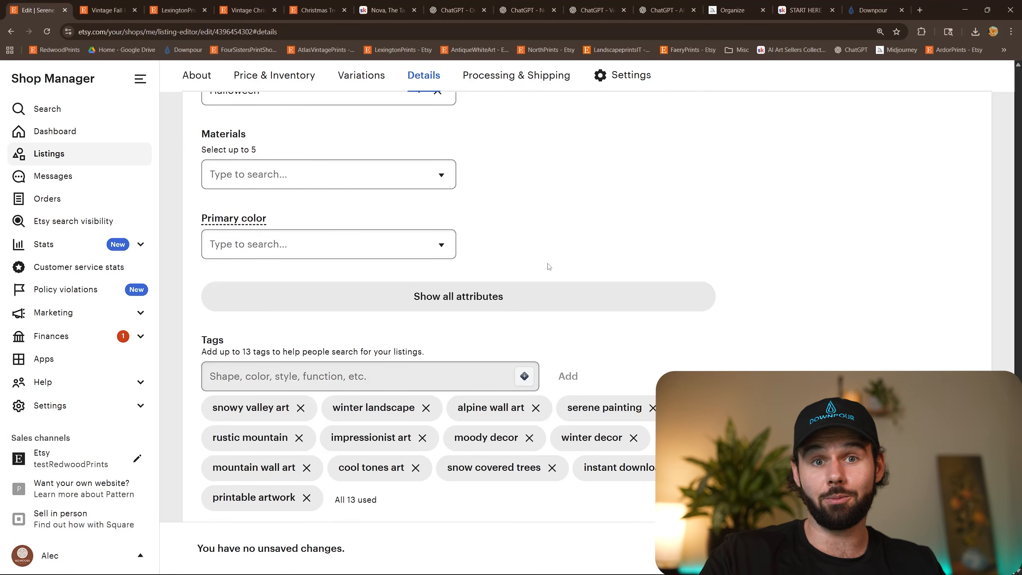
Review the remaining draft sections: tags, GPSR manufacturer information, Processing & Shipping, returns settings, and the description.
scroll(549, 267, "down", 6)
scroll(564, 278, "up", 2)
scroll(565, 286, "down", 6)
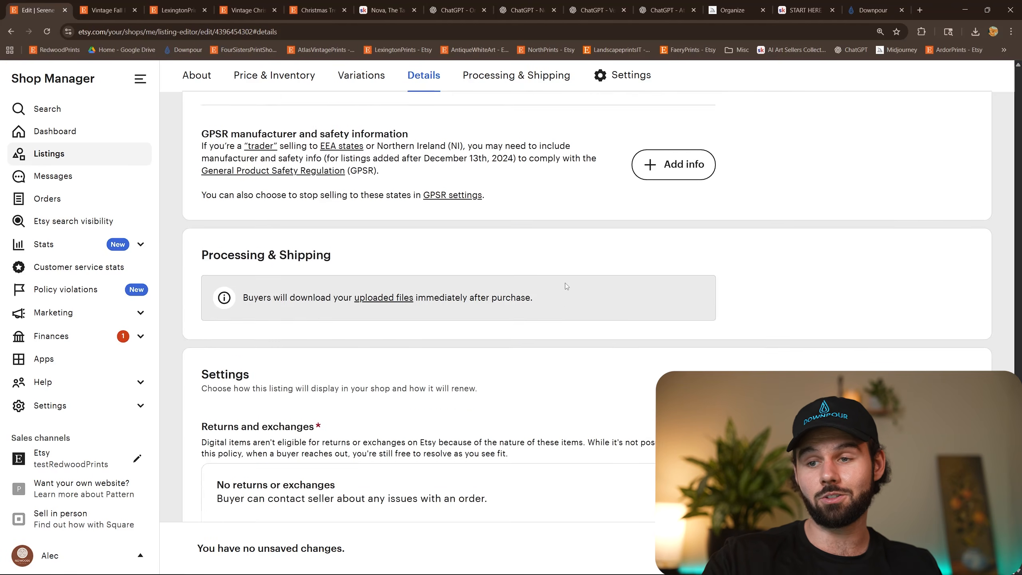
scroll(565, 286, "down", 7)
scroll(338, 348, "up", 20)
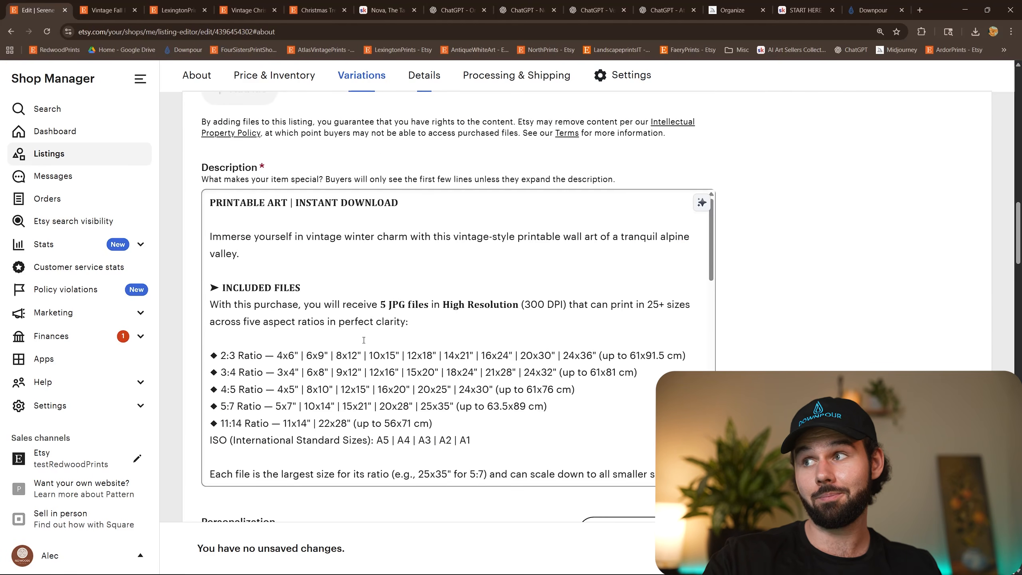
Switch to Downpour and check the bulk upload progress and the notice about keeping the page open.
left_click(872, 11)
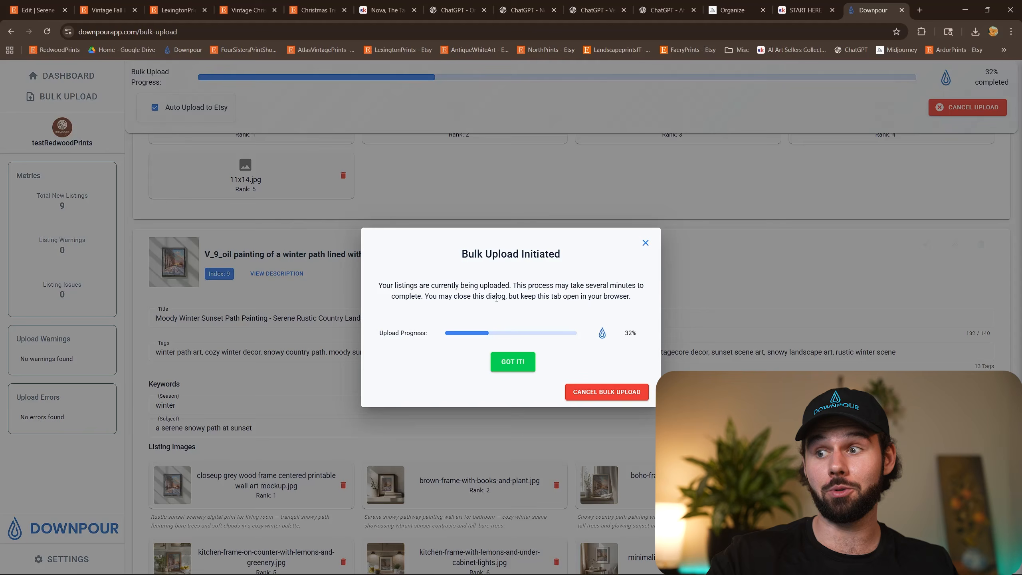
left_click_drag(588, 297, 594, 310)
left_click(603, 302)
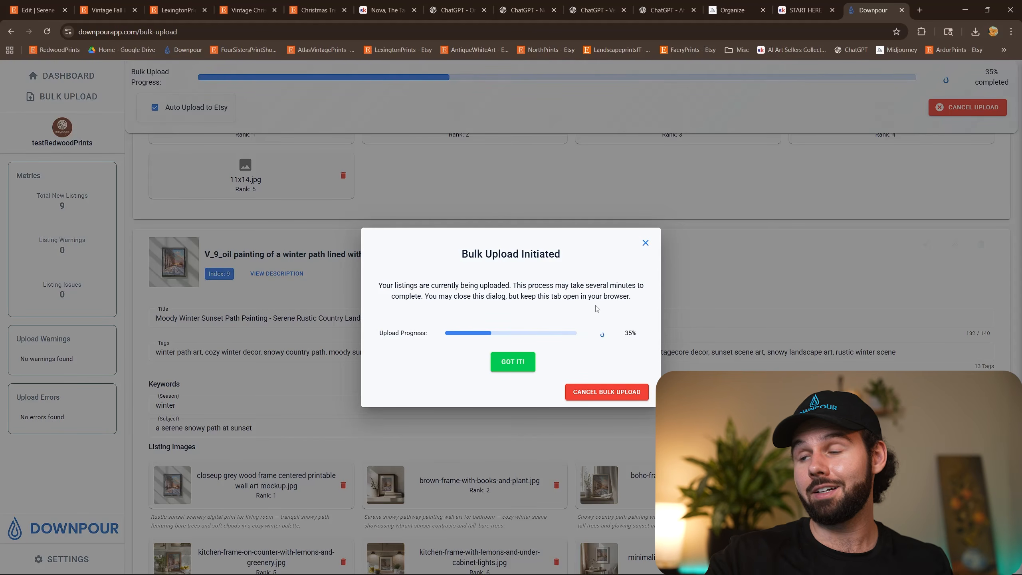
left_click_drag(631, 297, 343, 290)
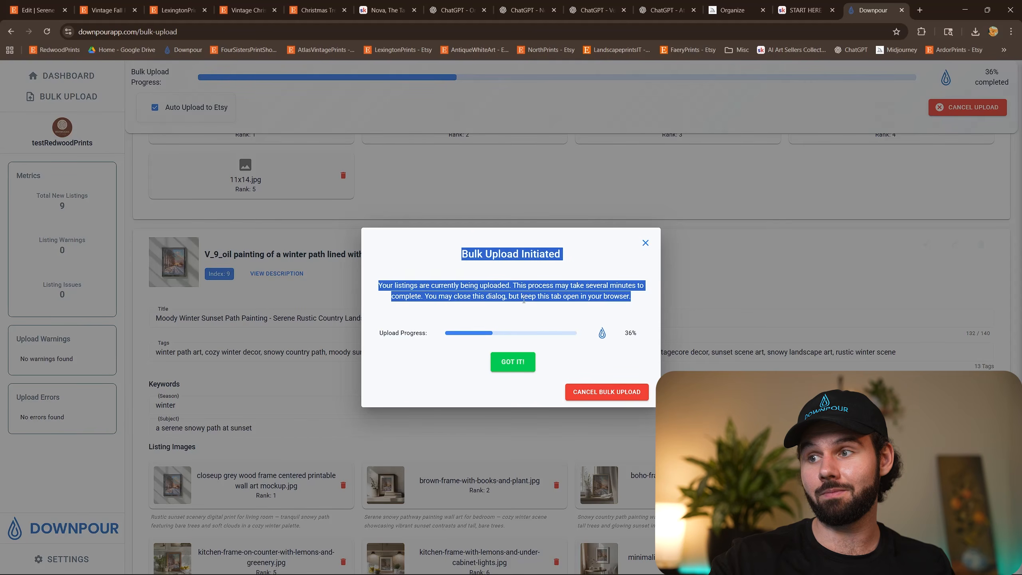
left_click(343, 291)
Switch to the AI Art Sellers Collective community on Skool, filter the posts to Wins & Progress, and browse the members' results.
left_click(376, 5)
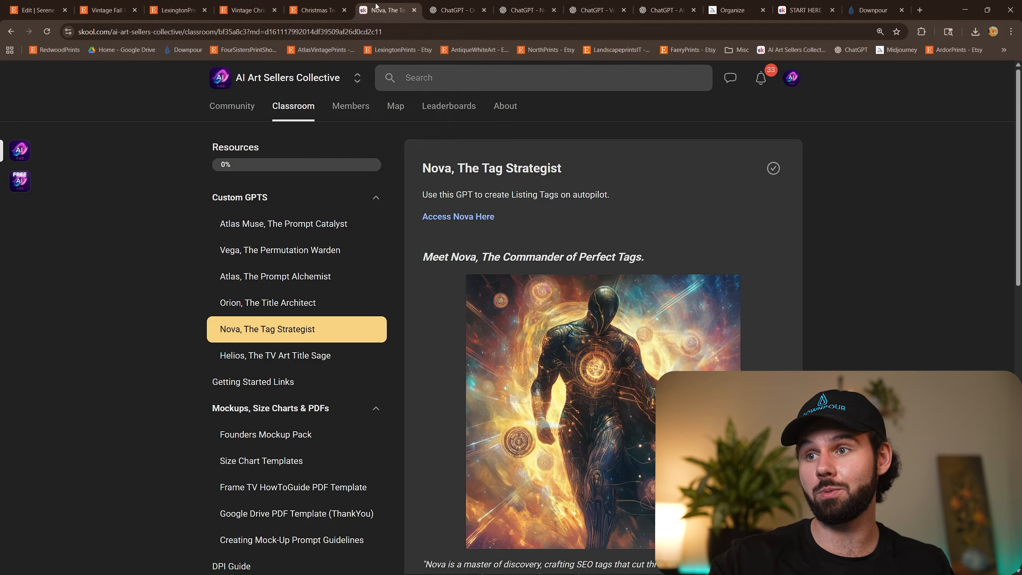
left_click(233, 105)
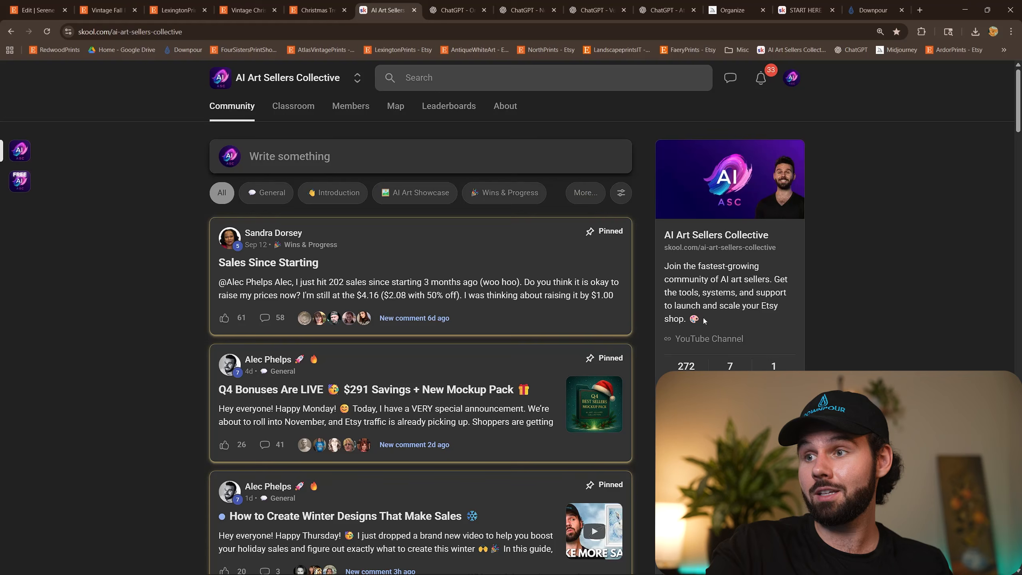
left_click(504, 192)
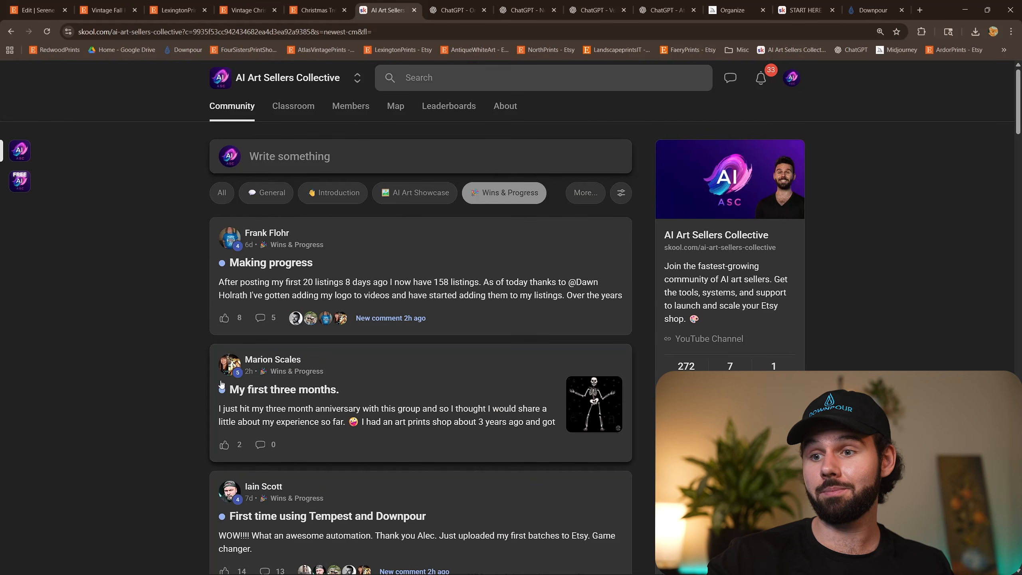
scroll(194, 366, "down", 4)
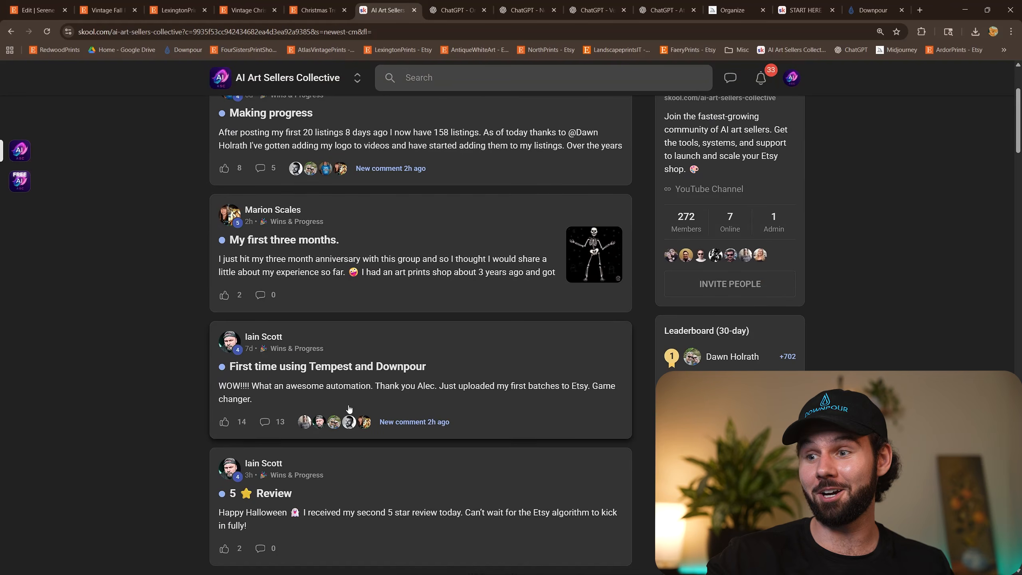
scroll(200, 334, "down", 6)
scroll(199, 334, "down", 7)
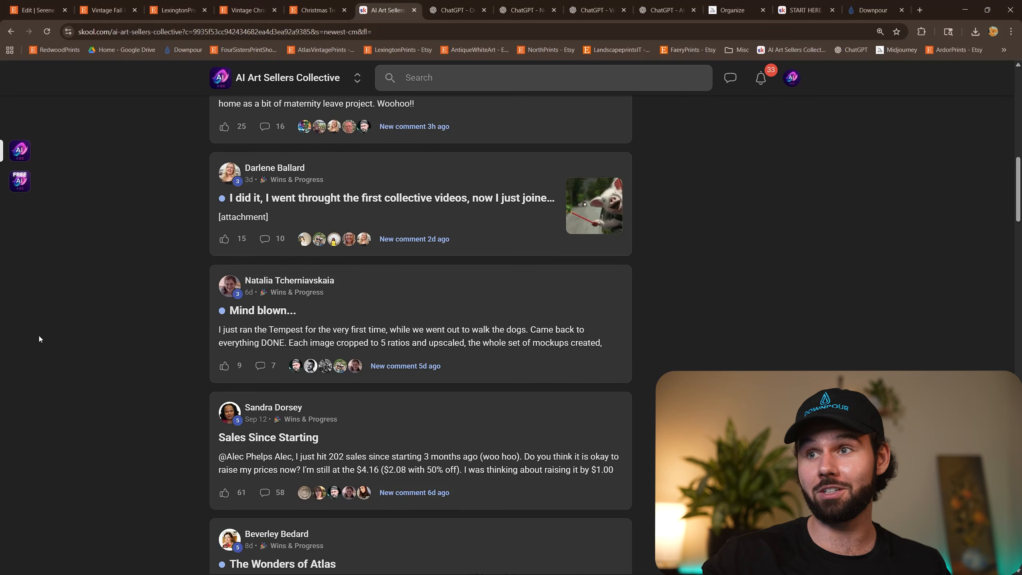
scroll(40, 336, "up", 13)
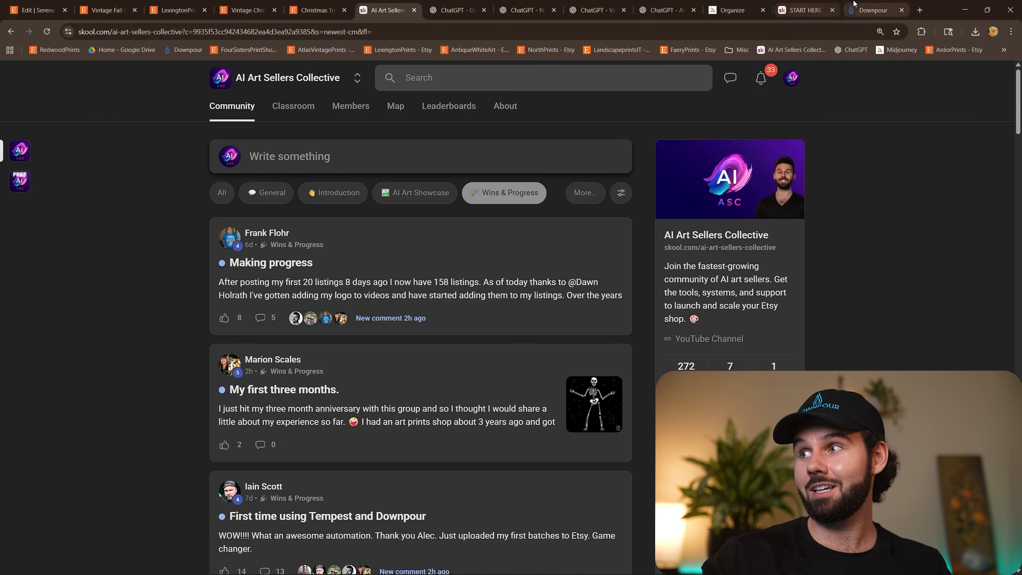
Check the upload progress in Downpour, and review the sales statistics, photos, price and title of the Vintage Fall Floral Print listing on Etsy.
left_click(873, 10)
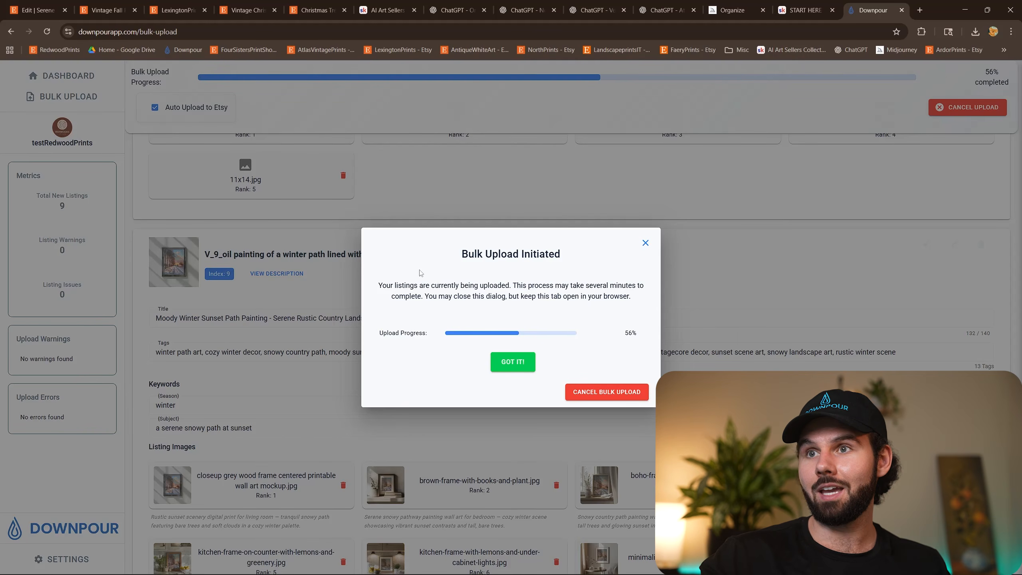
left_click(117, 4)
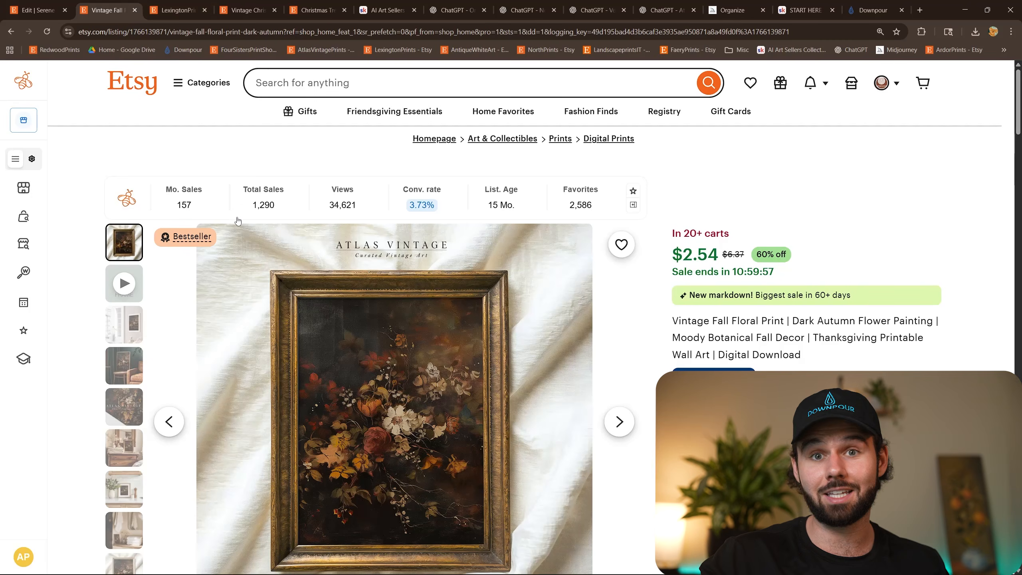
scroll(523, 319, "down", 4)
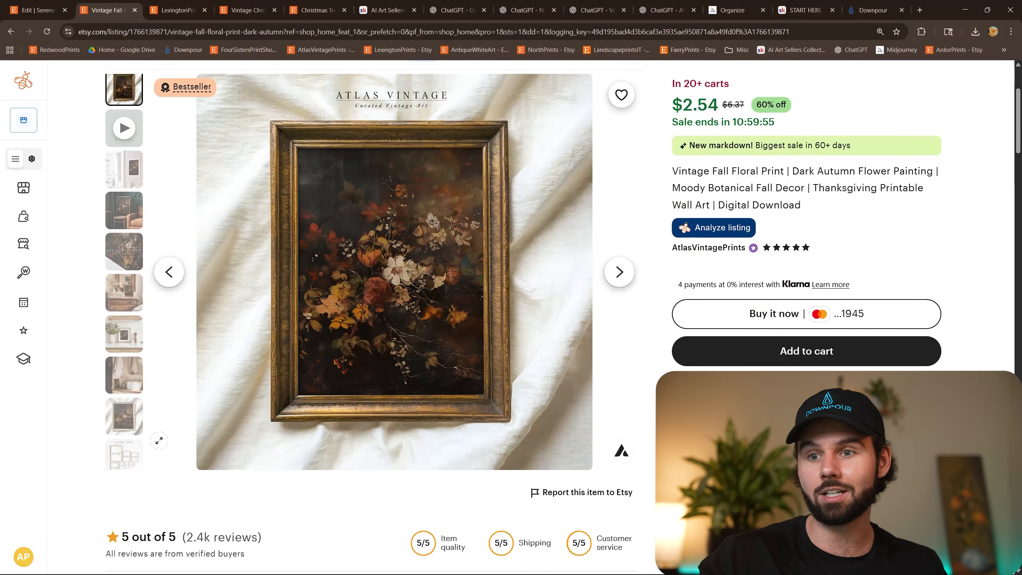
scroll(342, 309, "up", 4)
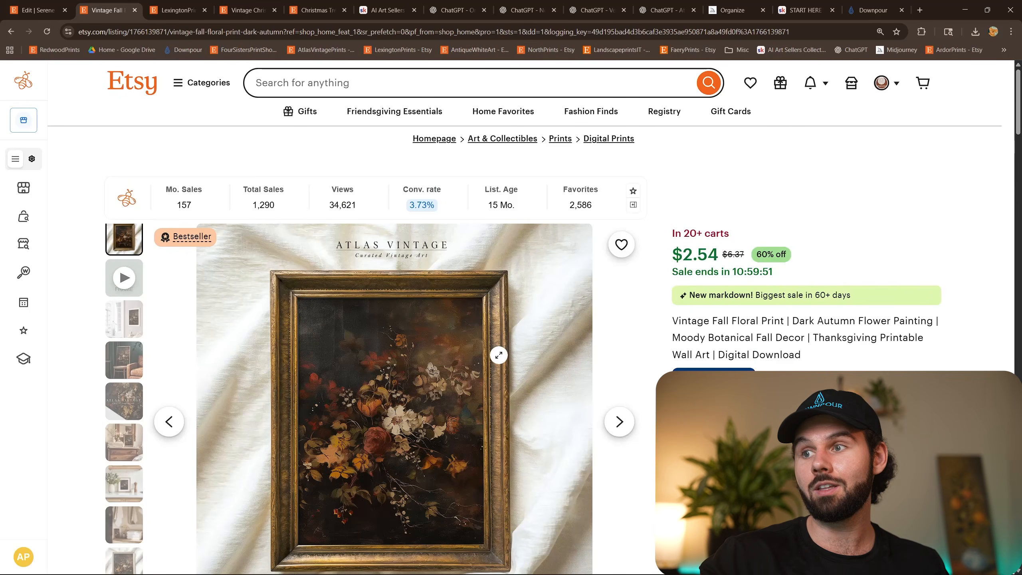
scroll(493, 351, "down", 3)
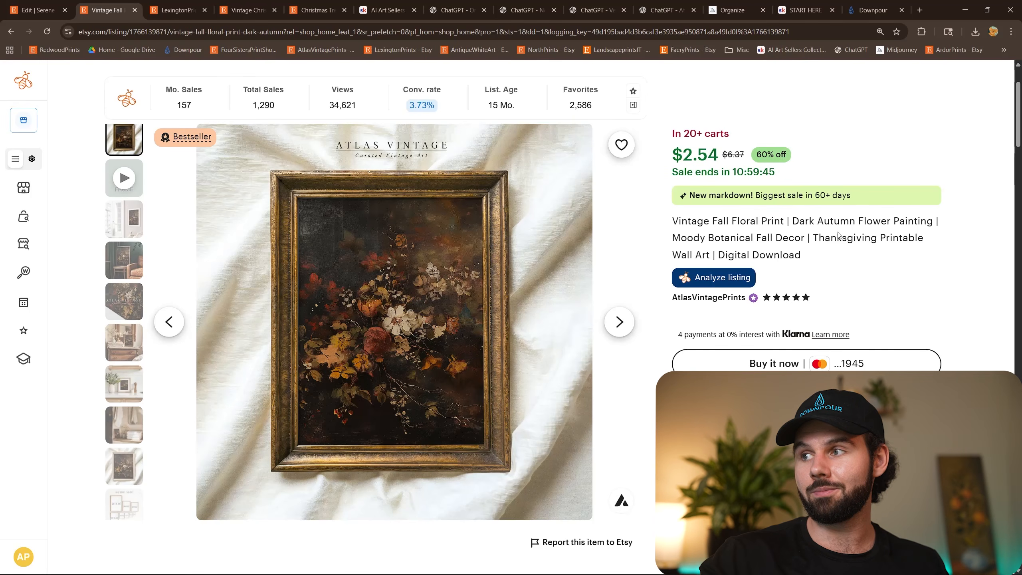
left_click_drag(836, 256, 666, 220)
left_click(666, 221)
left_click_drag(819, 257, 680, 222)
left_click_drag(860, 260, 671, 221)
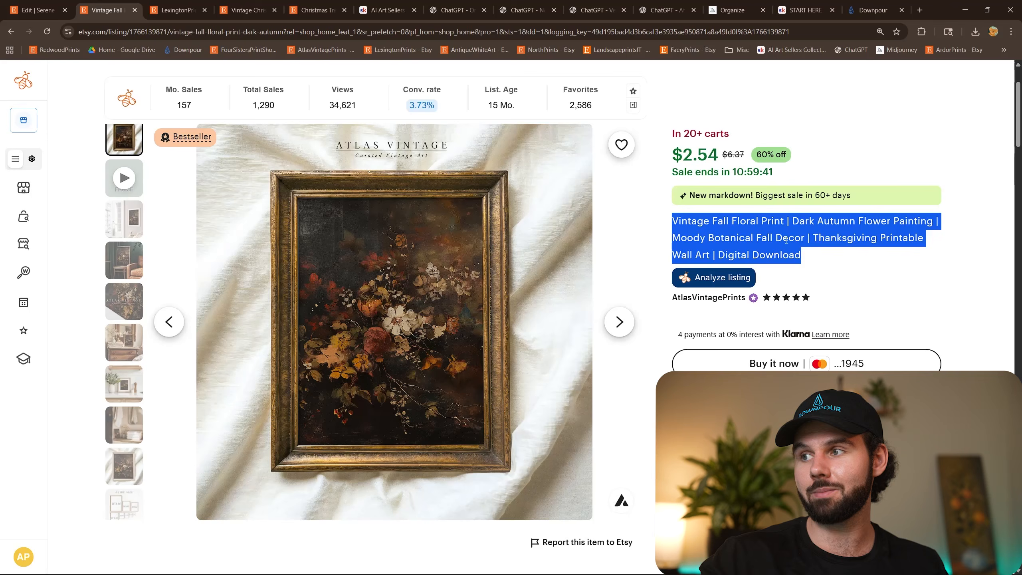
left_click(786, 241)
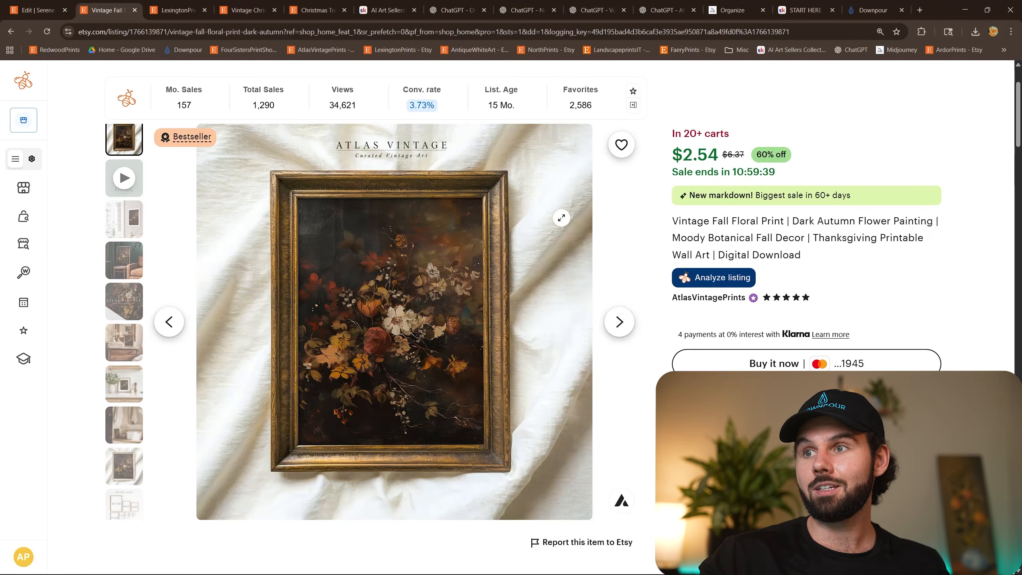
Switch to the video outline in Google Docs and review the AI Art Sellers Collective and Step 1: Mockups points.
mouse_move(521, 565)
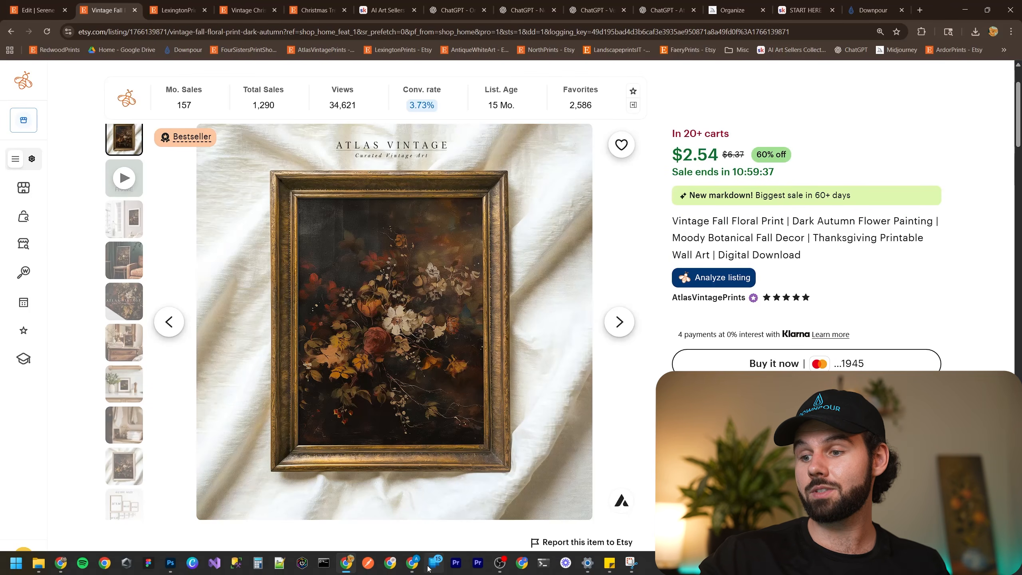
left_click(414, 565)
left_click(457, 513)
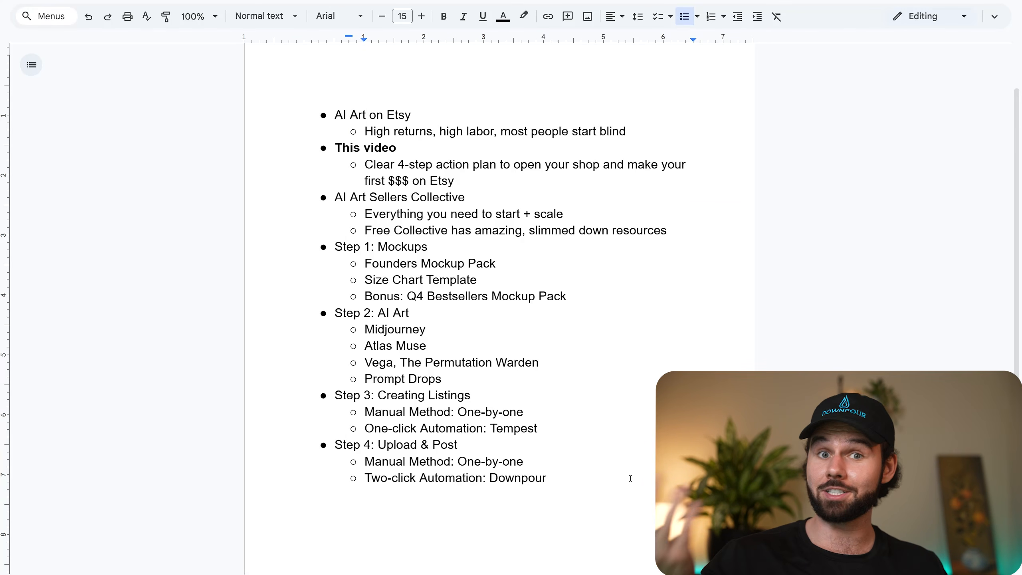
triple_click(359, 195)
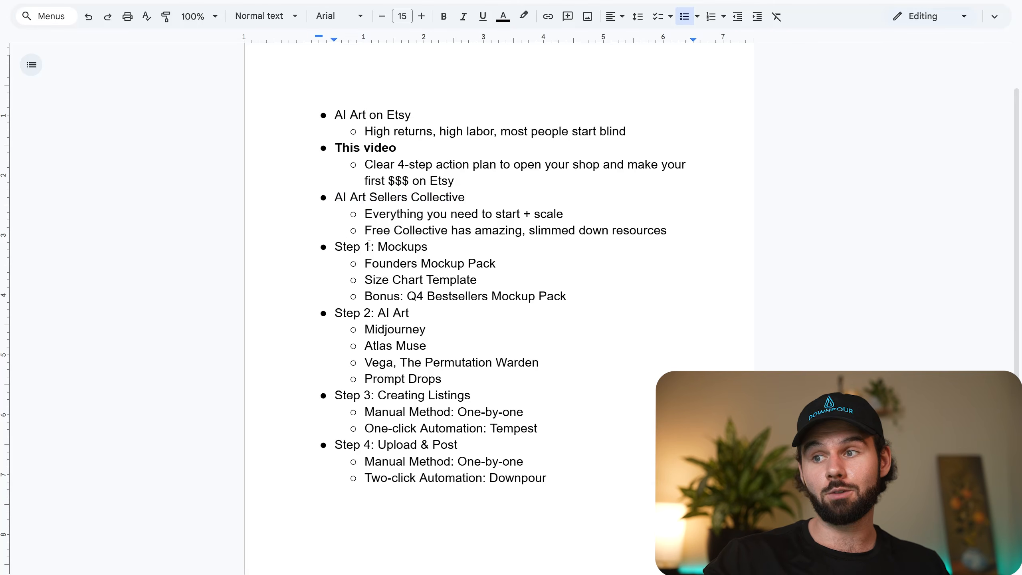
left_click_drag(369, 243, 492, 281)
left_click(506, 266)
left_click_drag(375, 281, 476, 281)
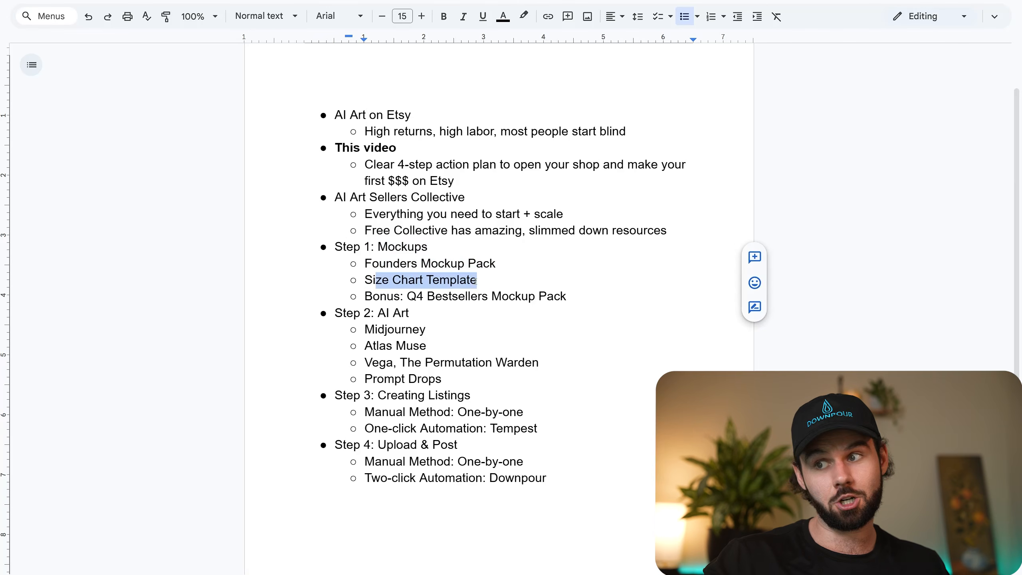
left_click(477, 281)
Review the Step 2: AI Art points and the full four-step outline through Upload & Post.
left_click_drag(346, 313, 449, 364)
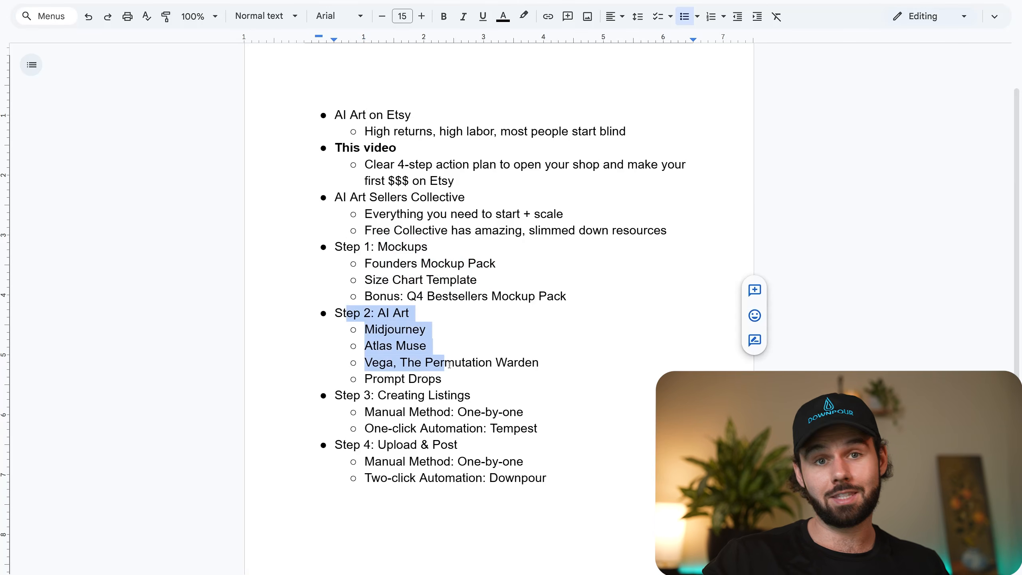
left_click(463, 351)
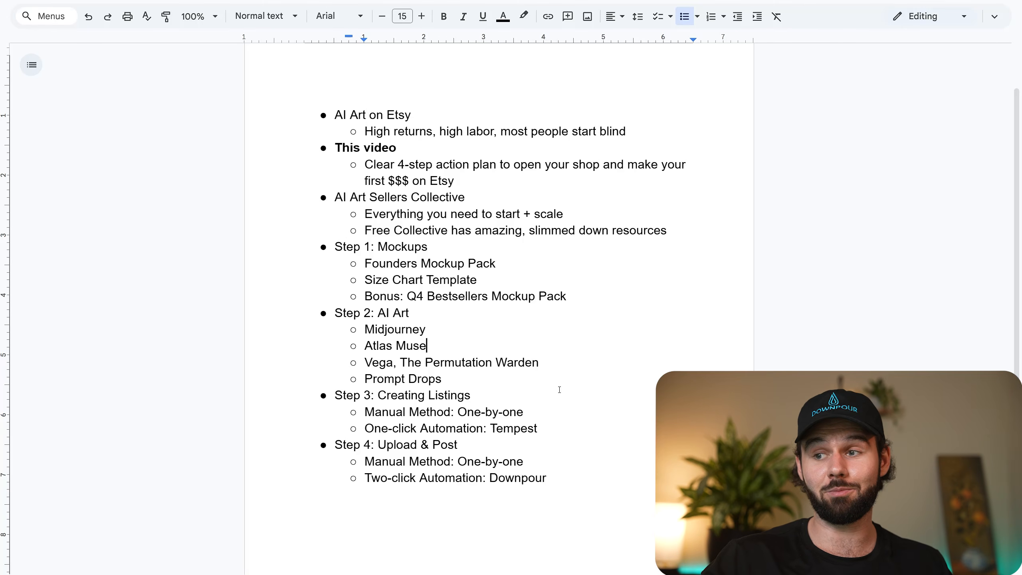
left_click_drag(545, 474, 324, 112)
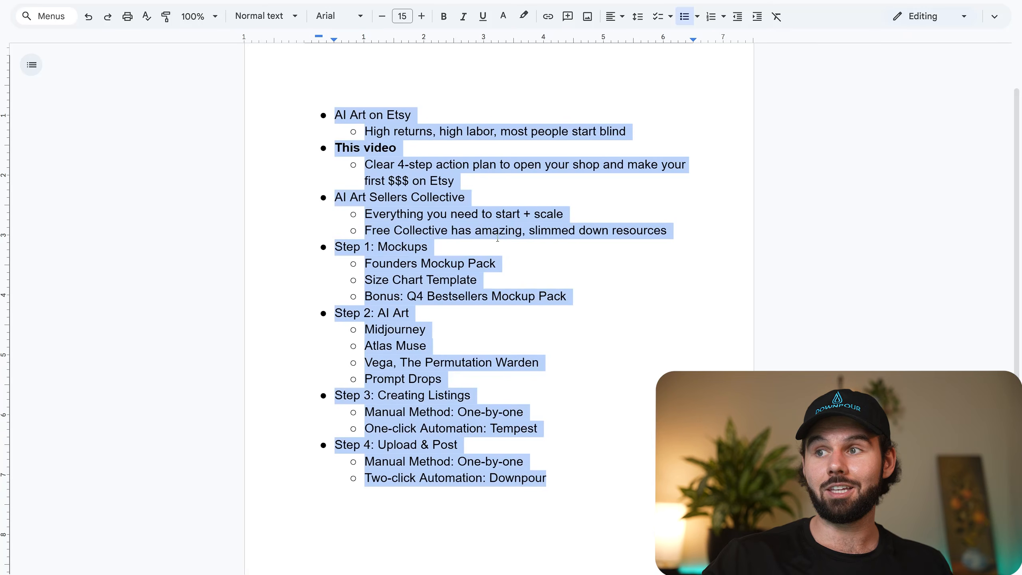
left_click(500, 230)
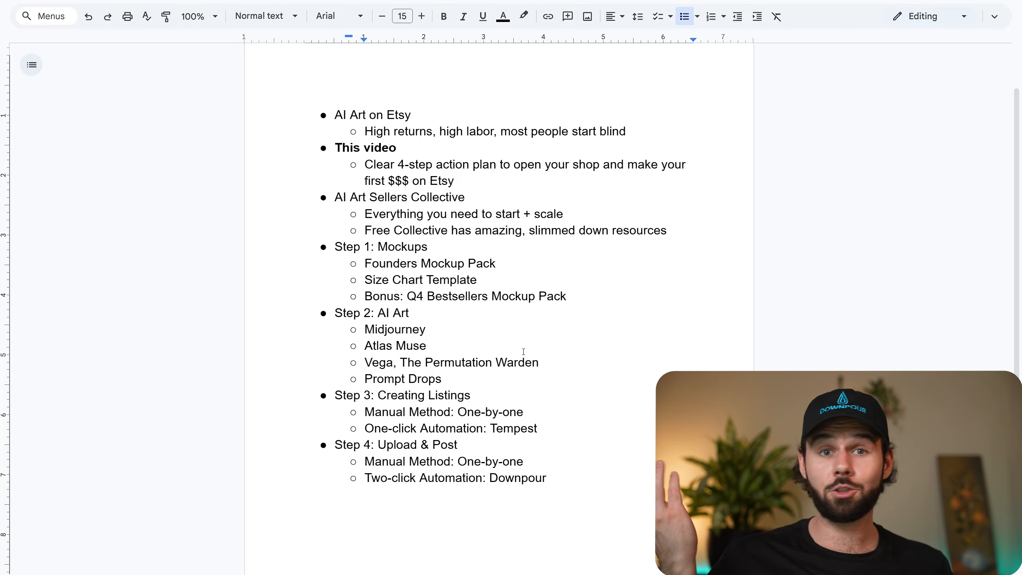
Return to Downpour and check the upload summary for the numbers of listings, images and files.
mouse_move(201, 571)
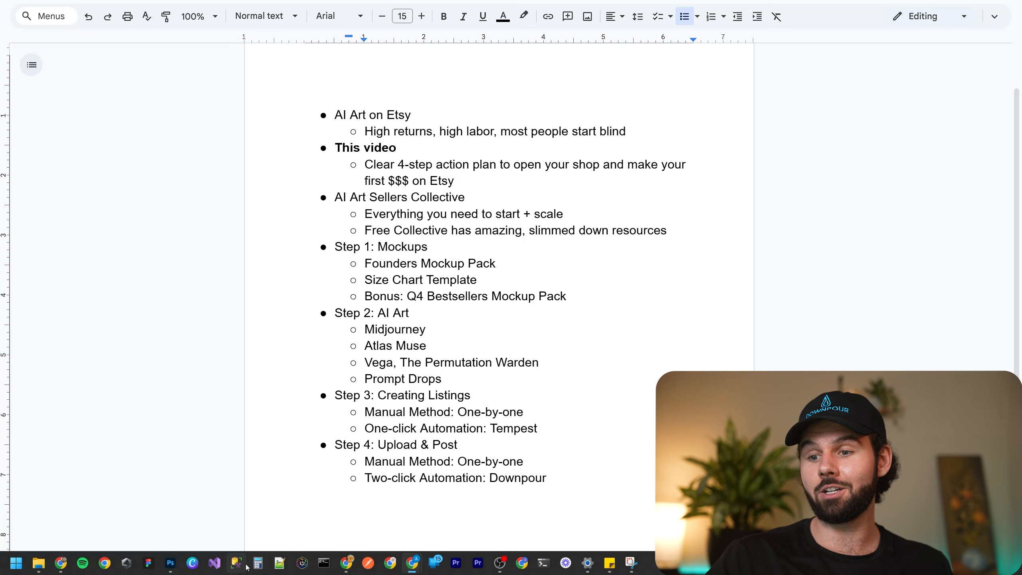
left_click(346, 563)
left_click(859, 5)
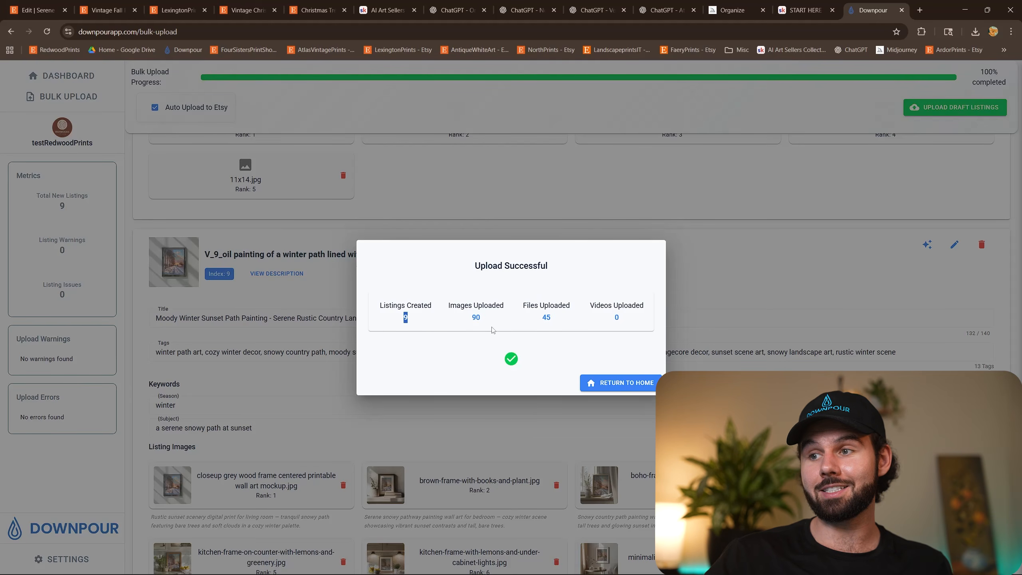
double_click(482, 320)
double_click(544, 320)
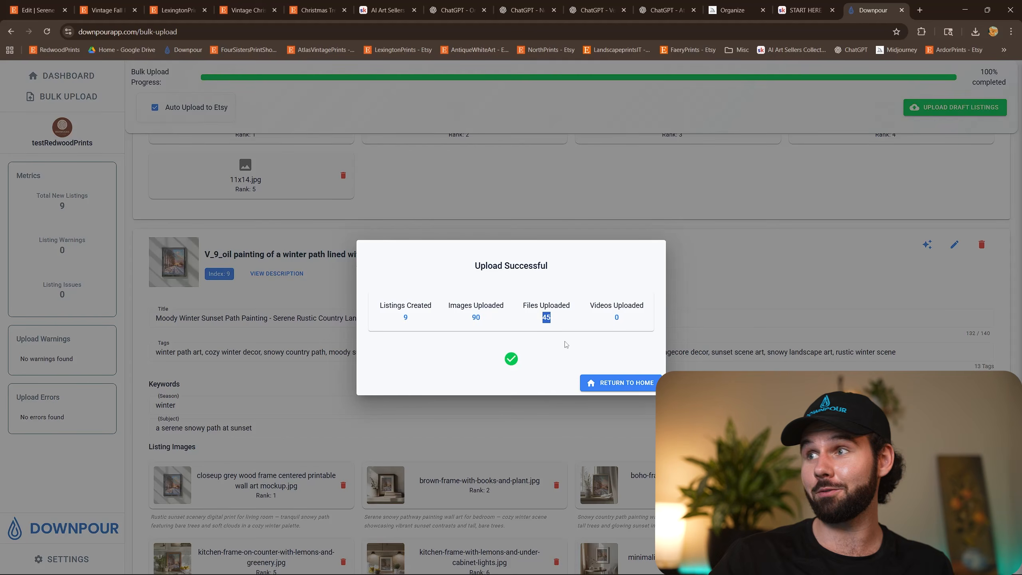
Switch to the Etsy Shop Manager, open the Listings page, and filter it to drafts.
left_click(38, 10)
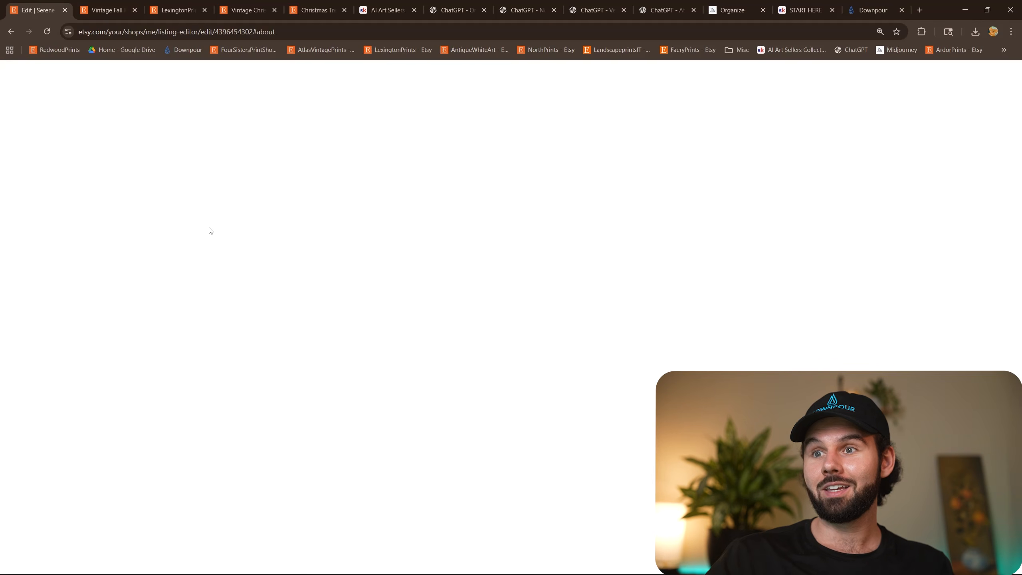
left_click(61, 153)
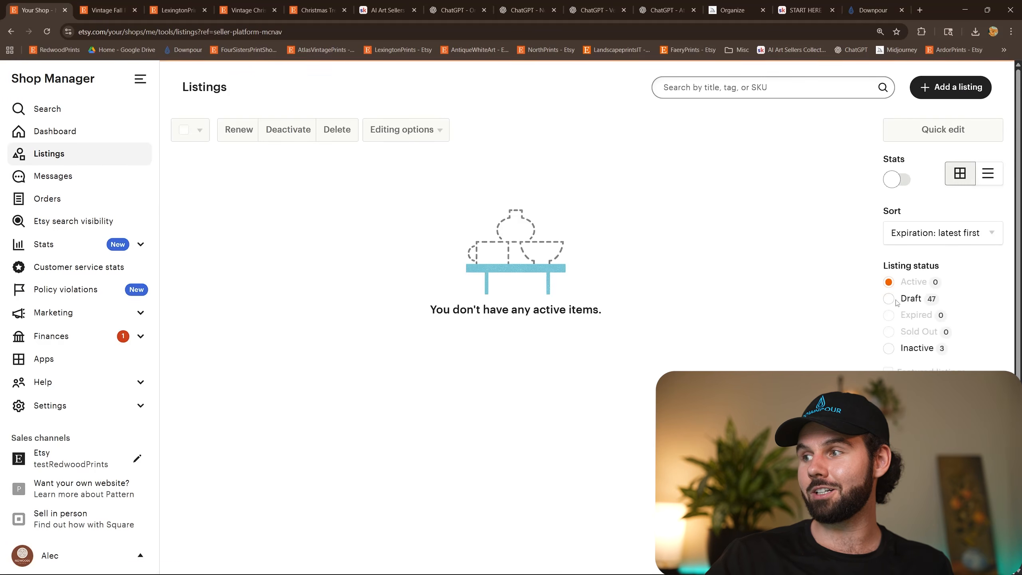
left_click(889, 298)
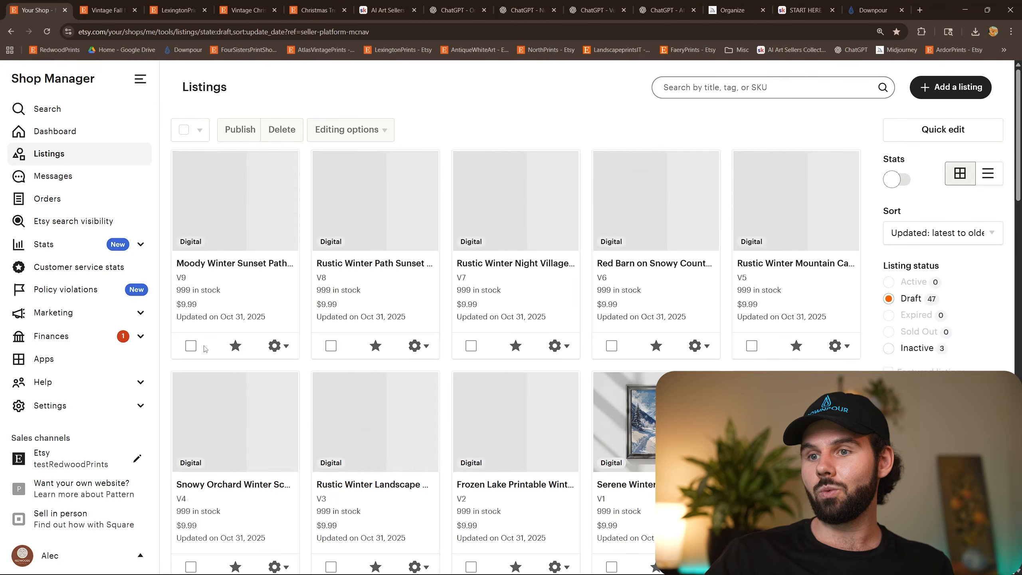
Select the five draft listings with SKUs V9, V8, V7, V6 and V1.
left_click(191, 345)
left_click(330, 345)
left_click(471, 345)
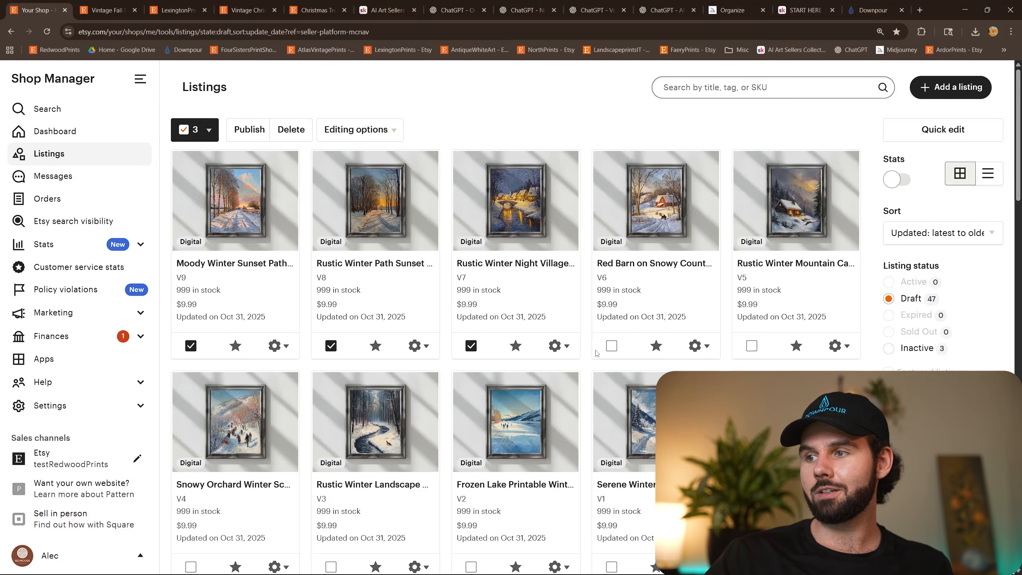
left_click(611, 346)
scroll(722, 345, "down", 1)
scroll(722, 344, "down", 1)
left_click(611, 516)
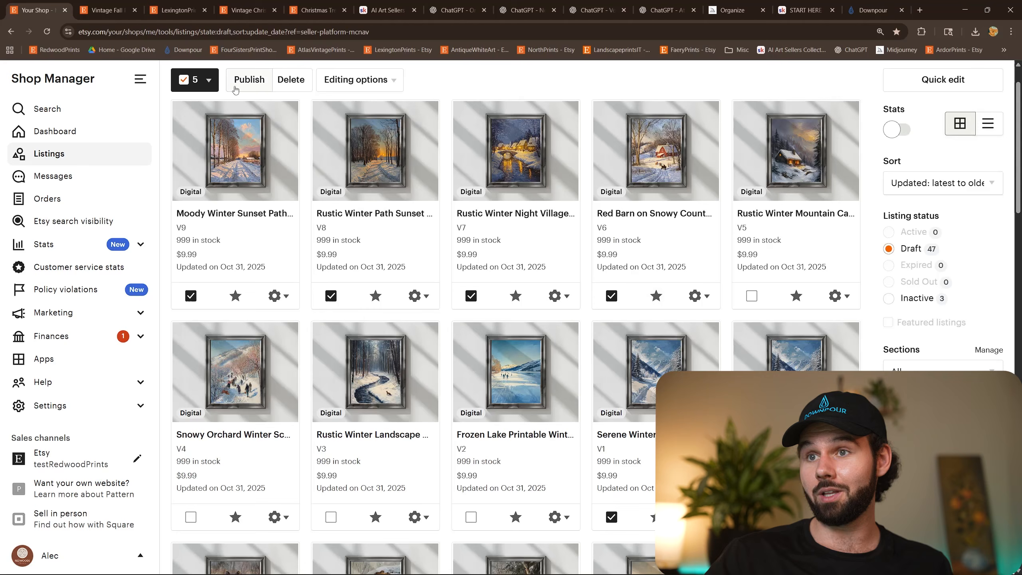
Open the publish confirmation for the five selected drafts and review the fee terms, expiration date and total cost.
left_click(249, 80)
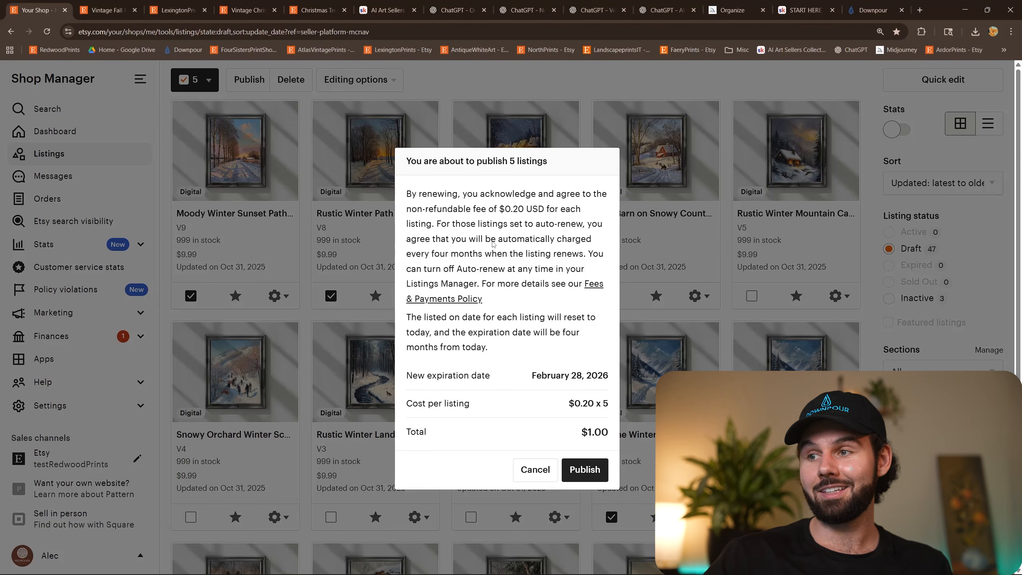
left_click_drag(489, 226, 580, 394)
left_click(565, 371)
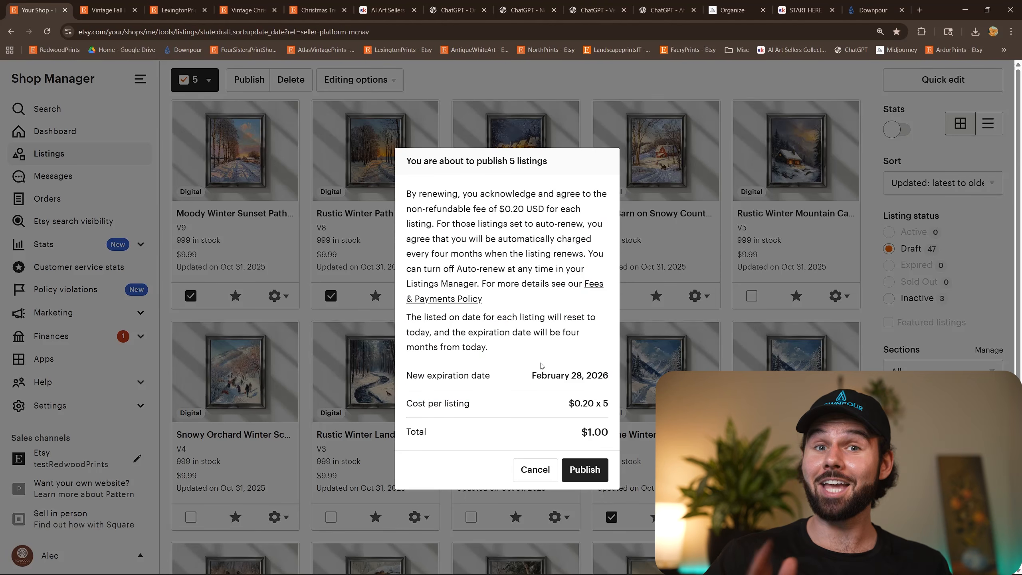